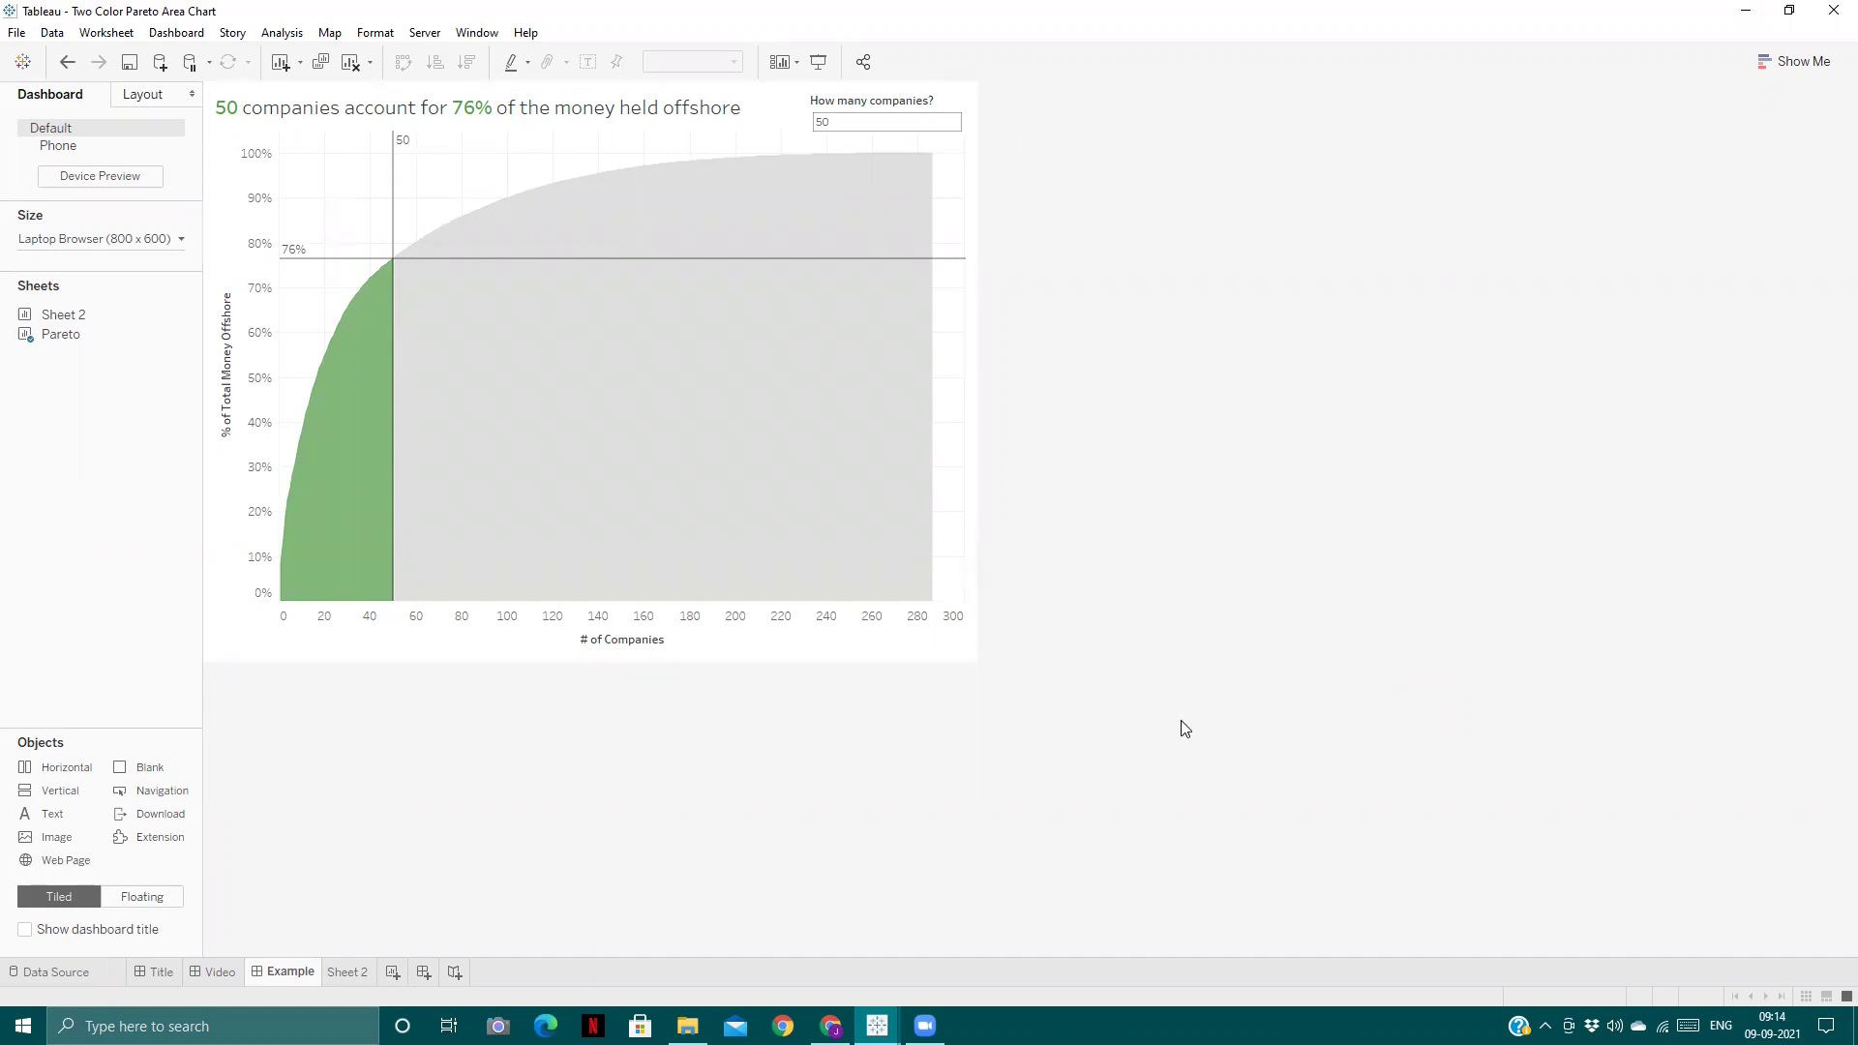
# - Switch to the Book1 workbook and start a calculated field named "Amount held offshore"
pyautogui.moveTo(877, 1026)
pyautogui.click(962, 943)
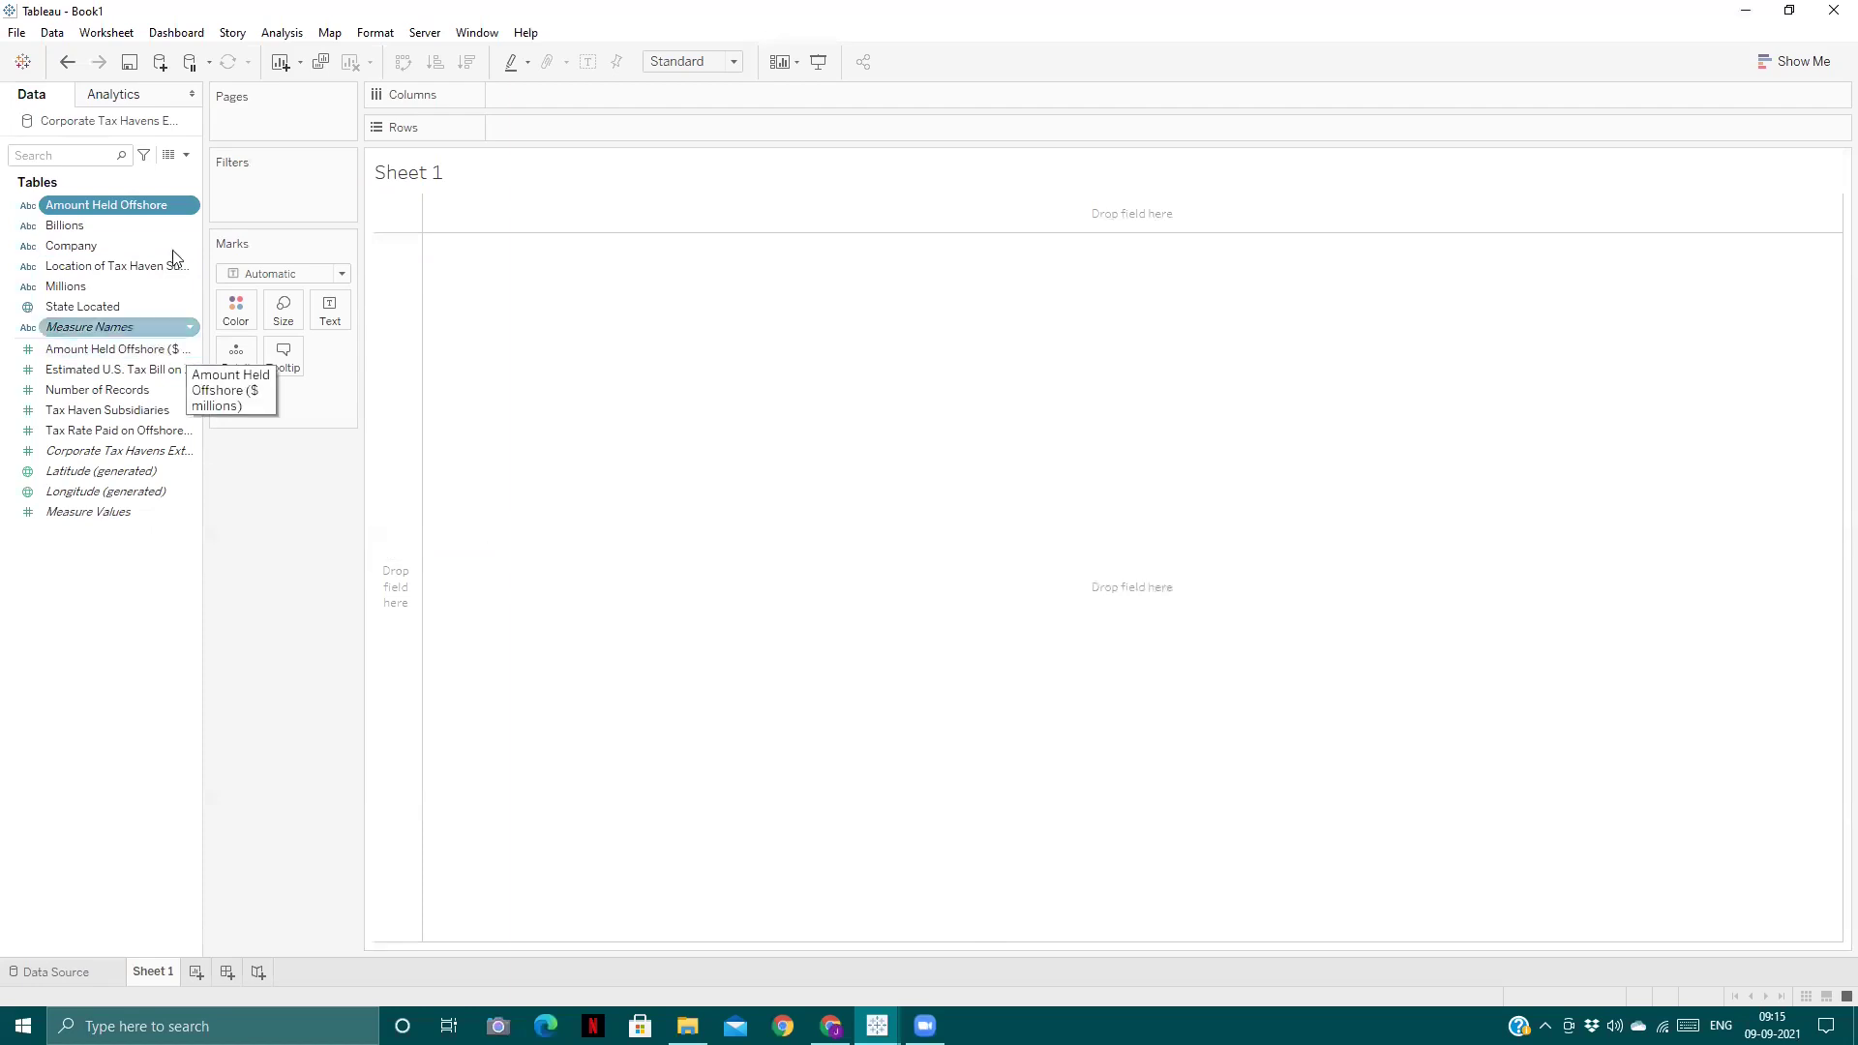
pyautogui.click(189, 158)
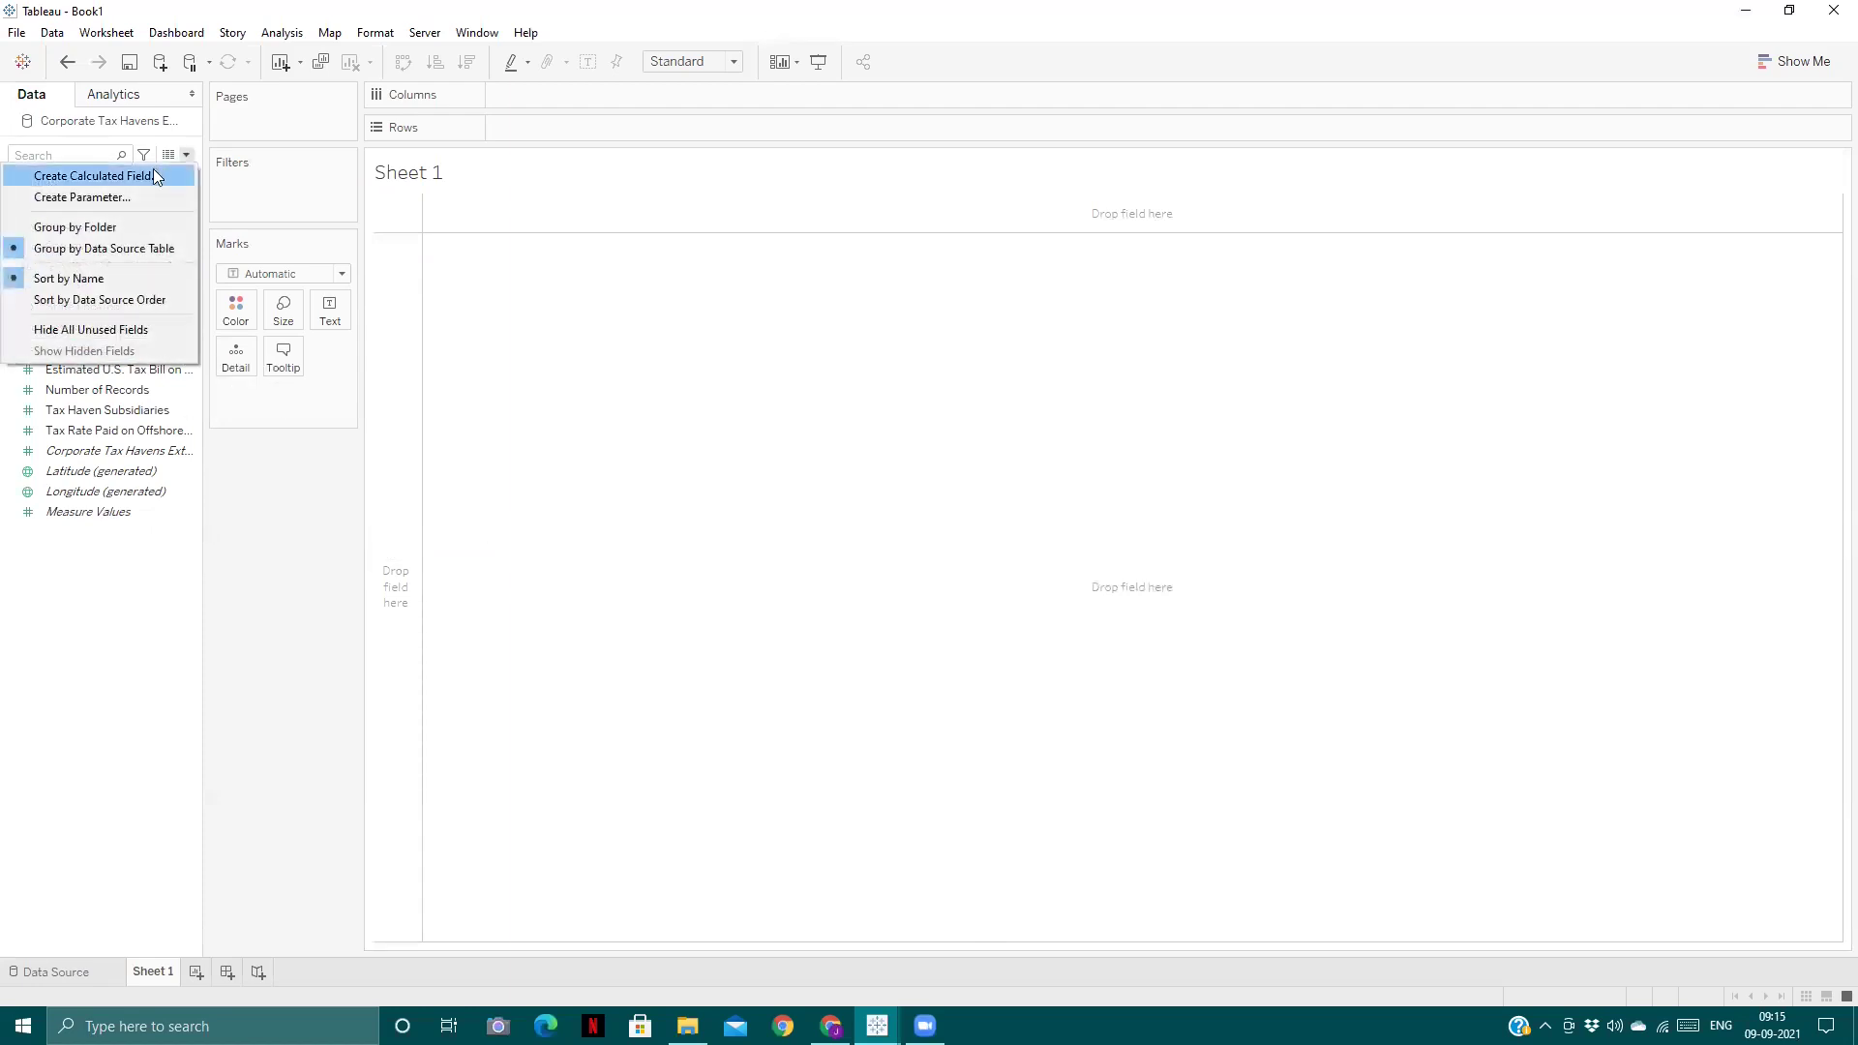
pyautogui.click(153, 168)
pyautogui.write('Amou')
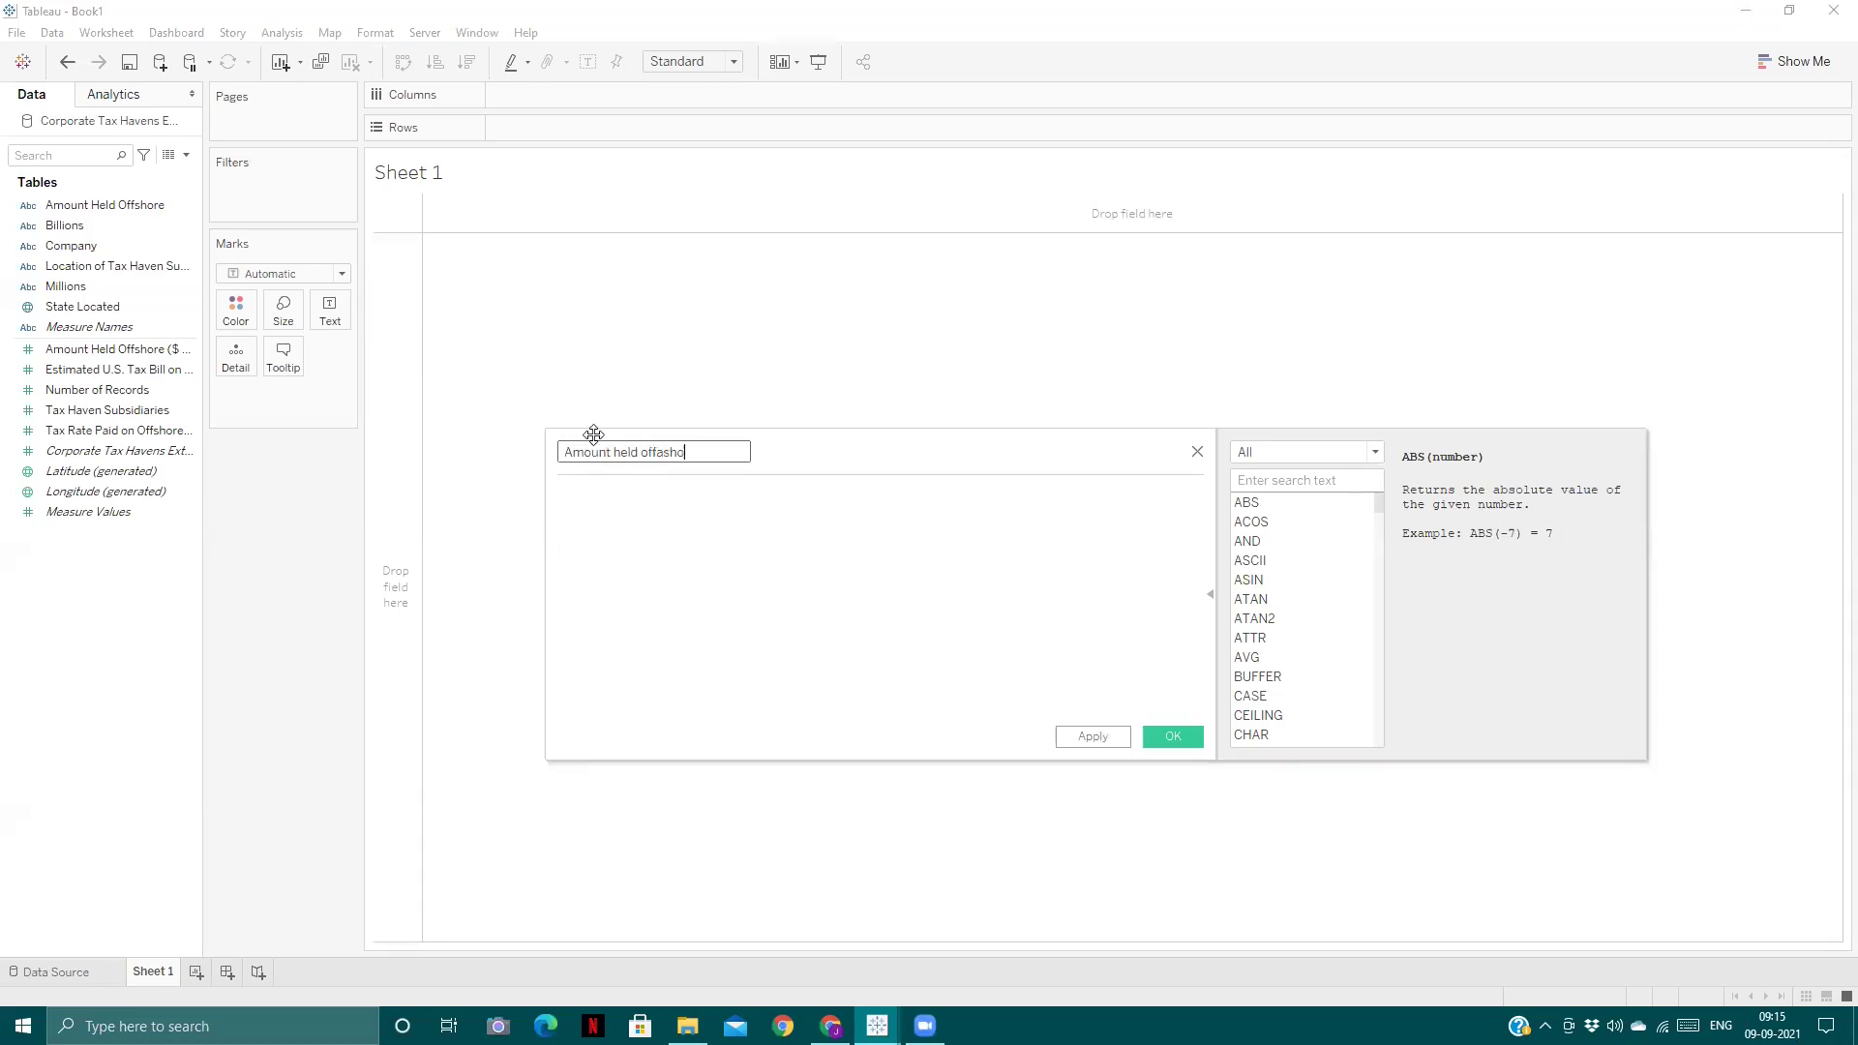
pyautogui.write('nt held offshore')
# - Define the calculation by multiplying [Amount Held Offshore ($ millions)] into full dollars, and save the field
pyautogui.click(658, 515)
pyautogui.write('amoun')
pyautogui.press('Down')
pyautogui.press('Return')
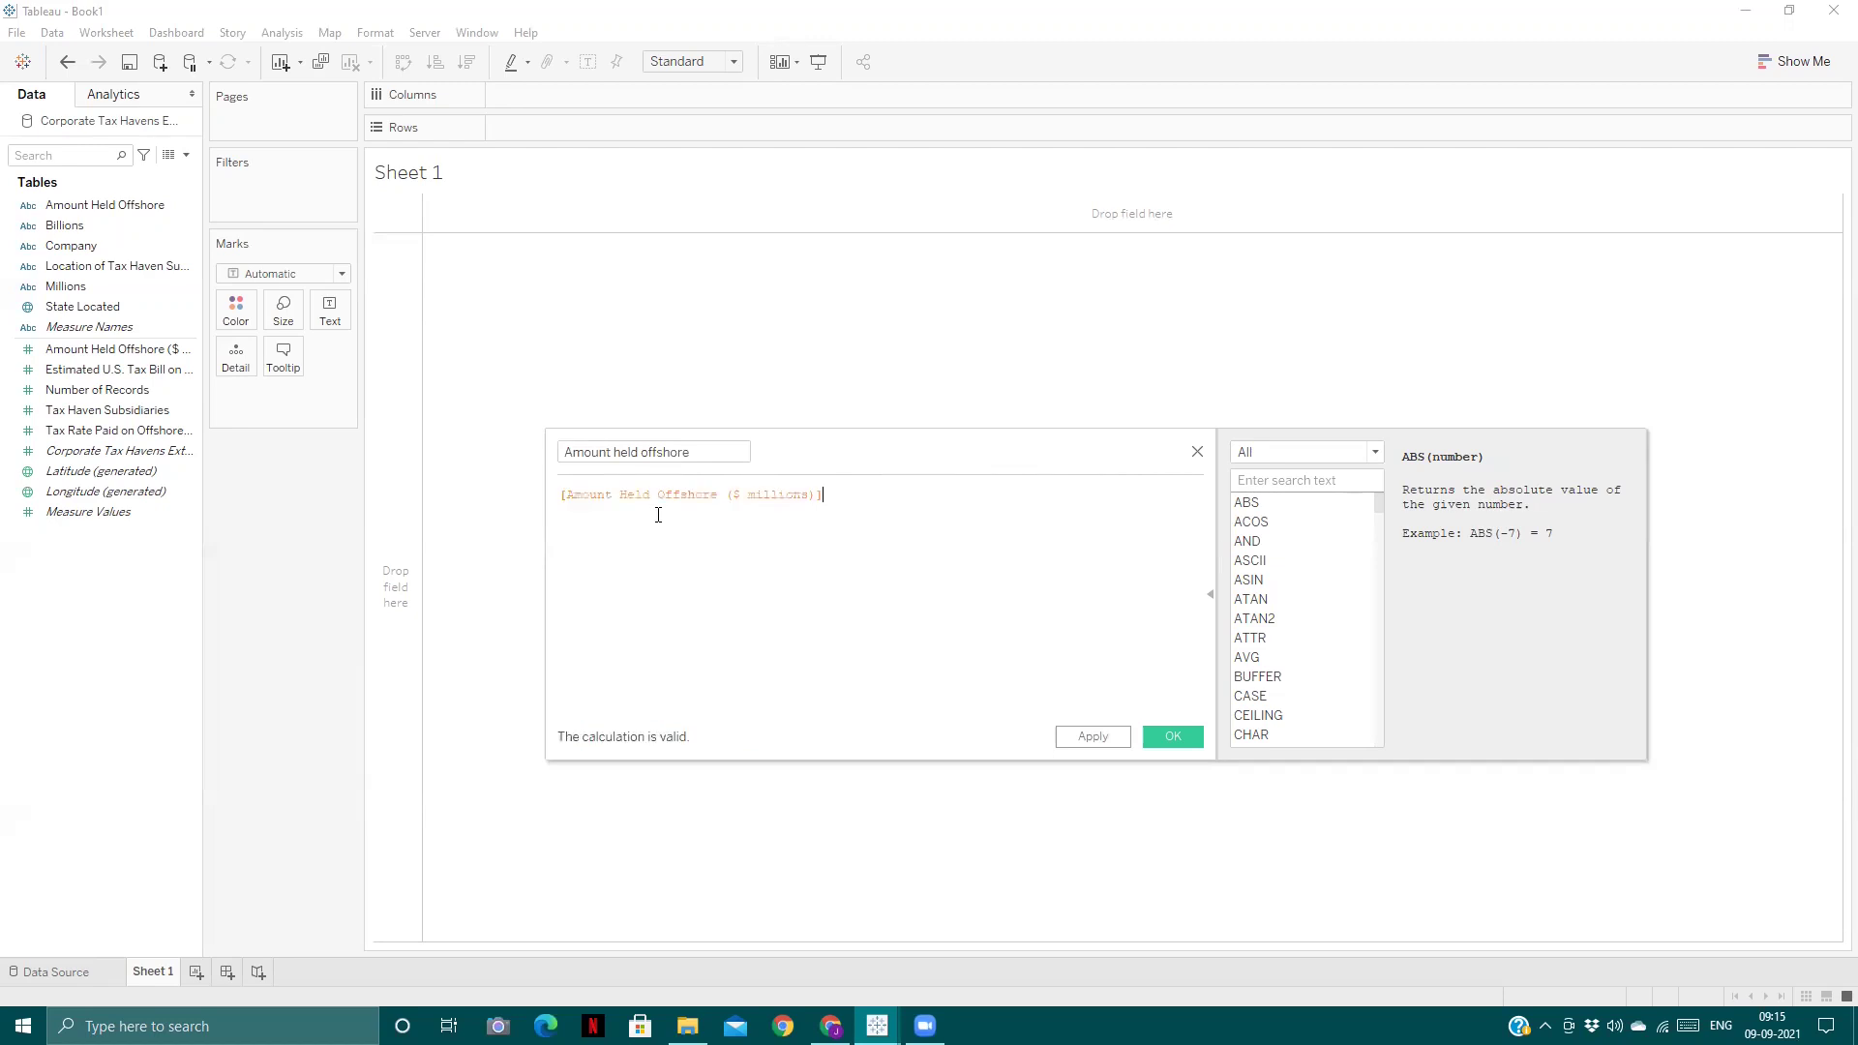
pyautogui.write('*')
pyautogui.click(1168, 736)
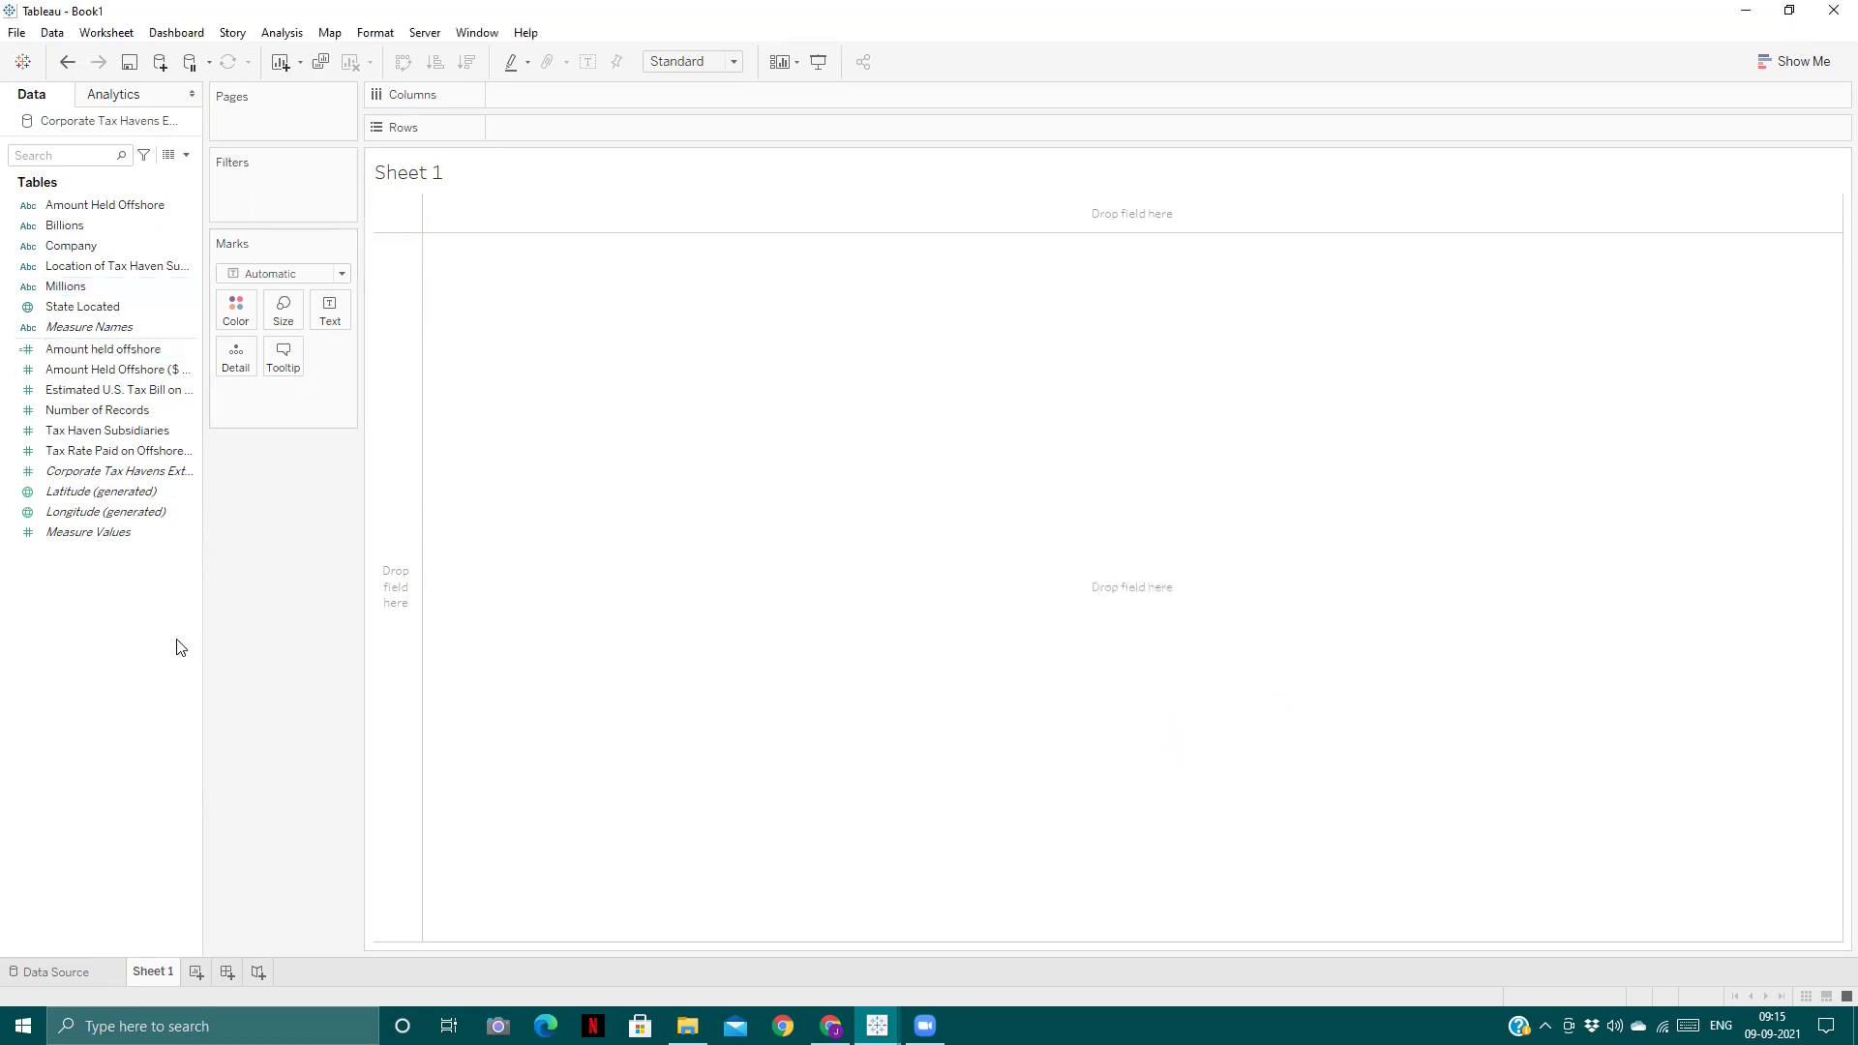
# - Chart the calculated Amount held offshore on rows by Company on columns, and sort the companies in descending order of amount
pyautogui.moveTo(91, 242); pyautogui.dragTo(540, 83)
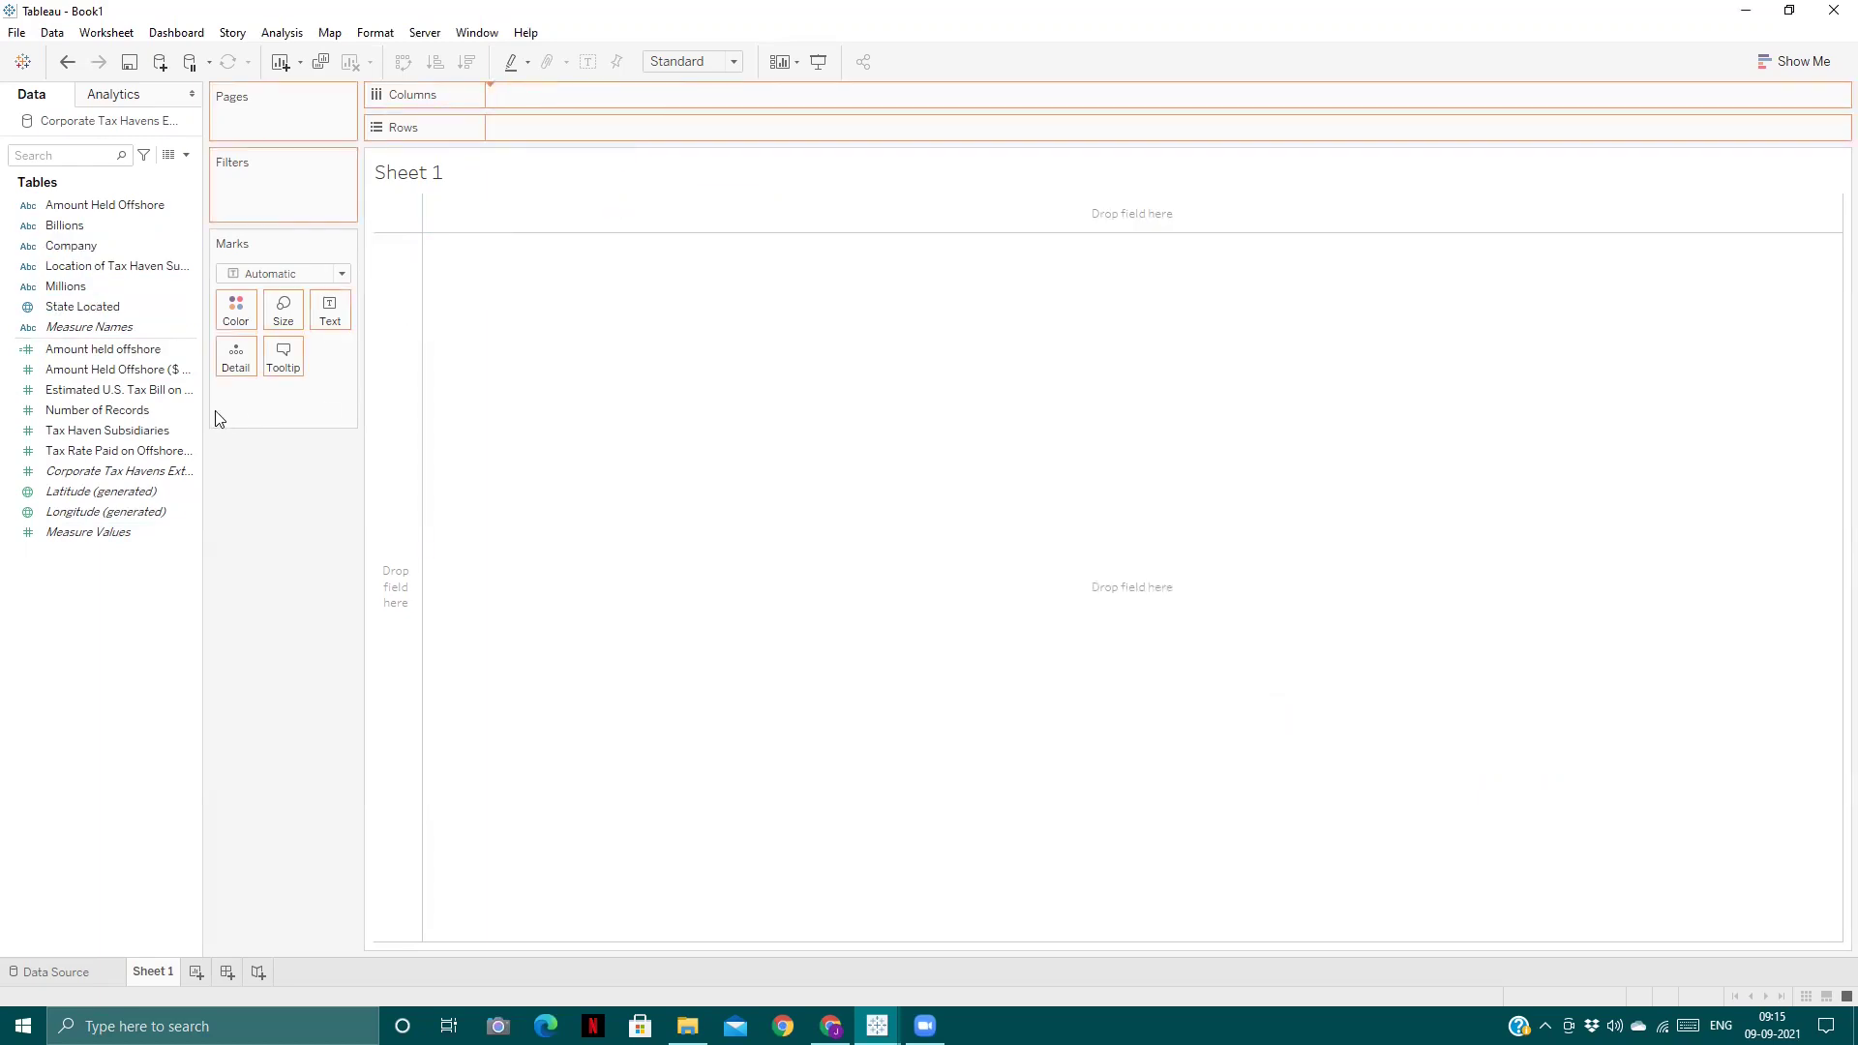
pyautogui.moveTo(130, 349); pyautogui.dragTo(573, 122)
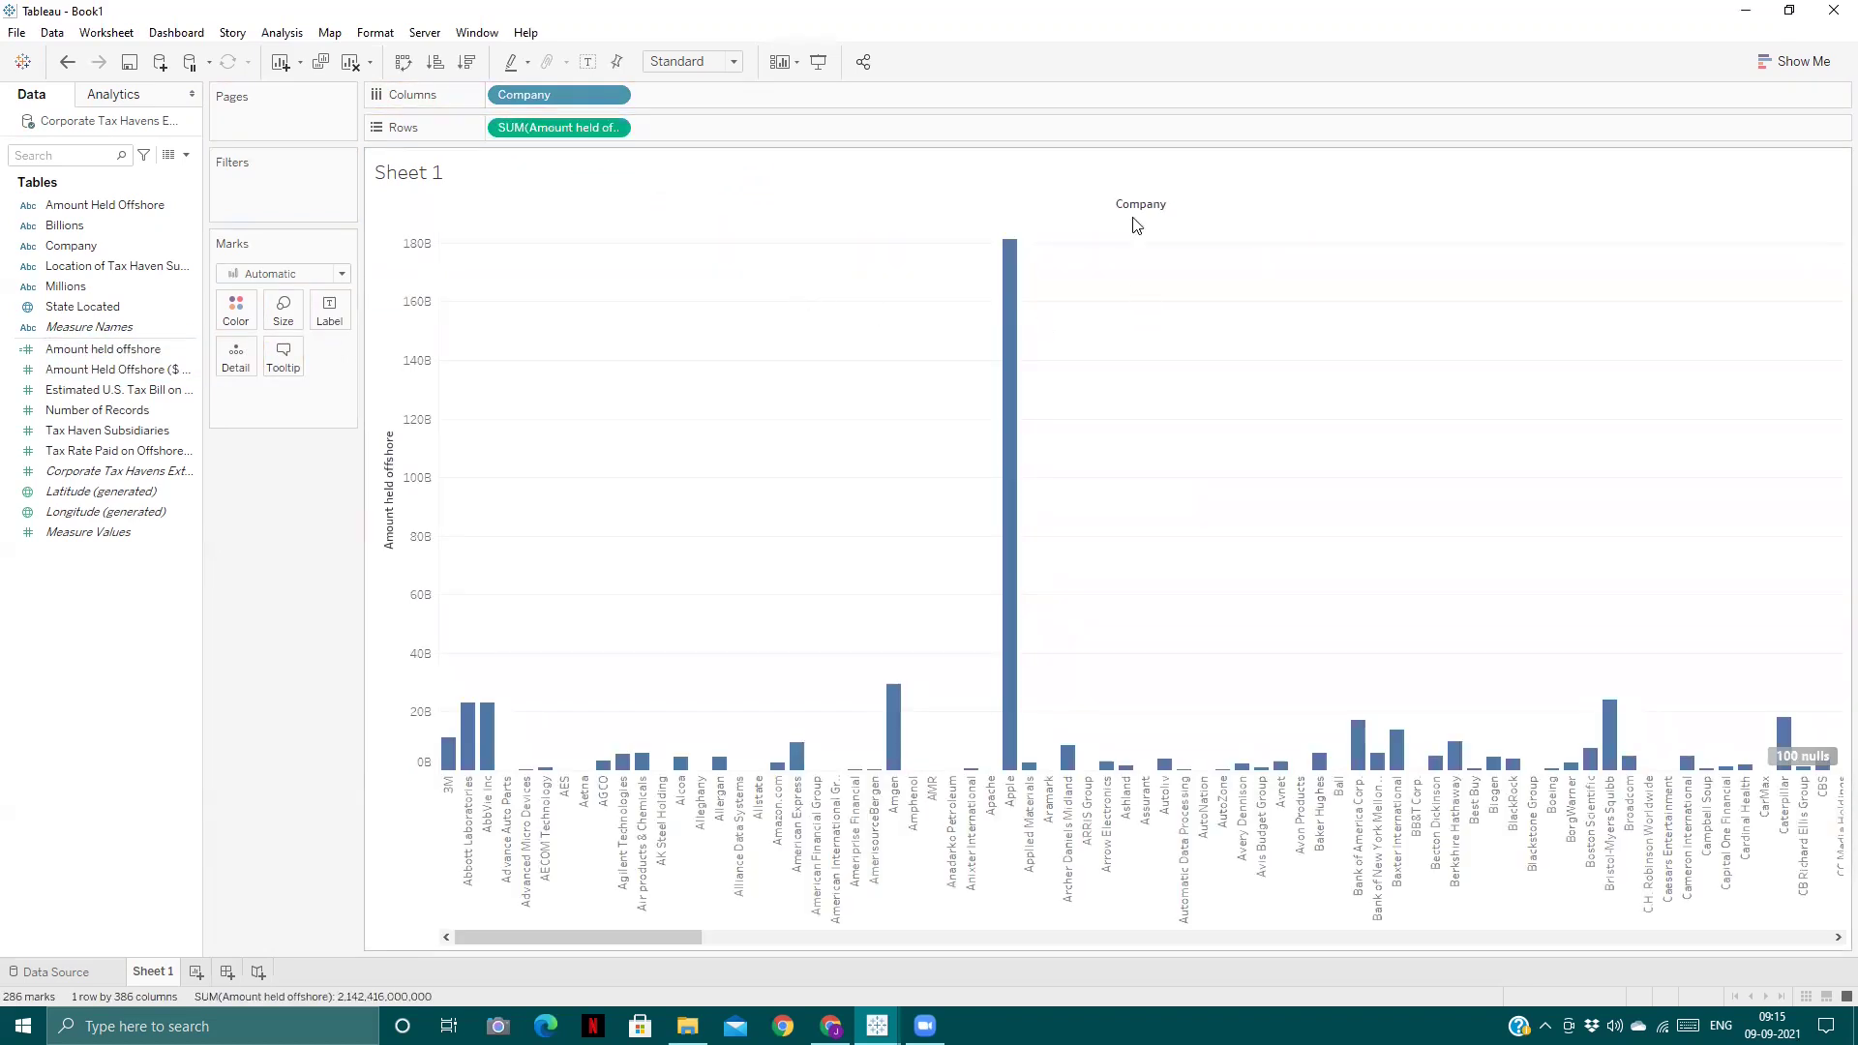
pyautogui.click(388, 423)
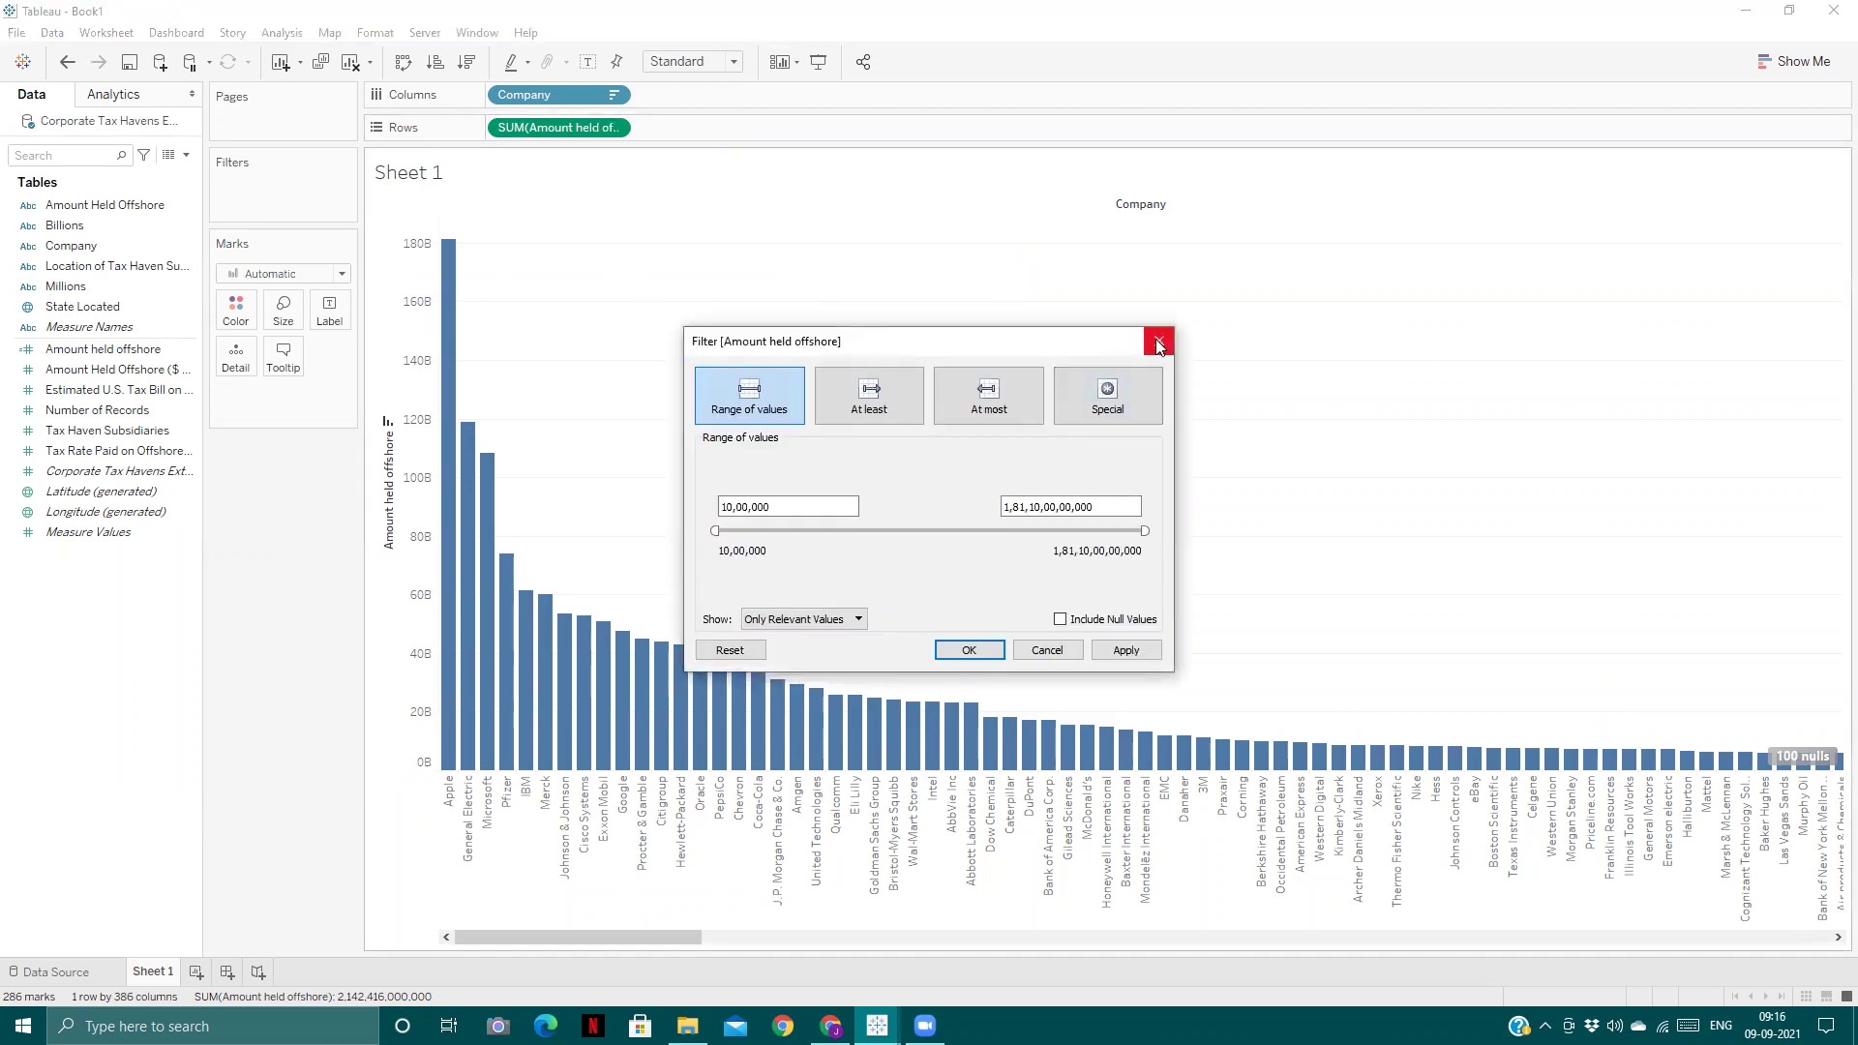
pyautogui.click(1158, 341)
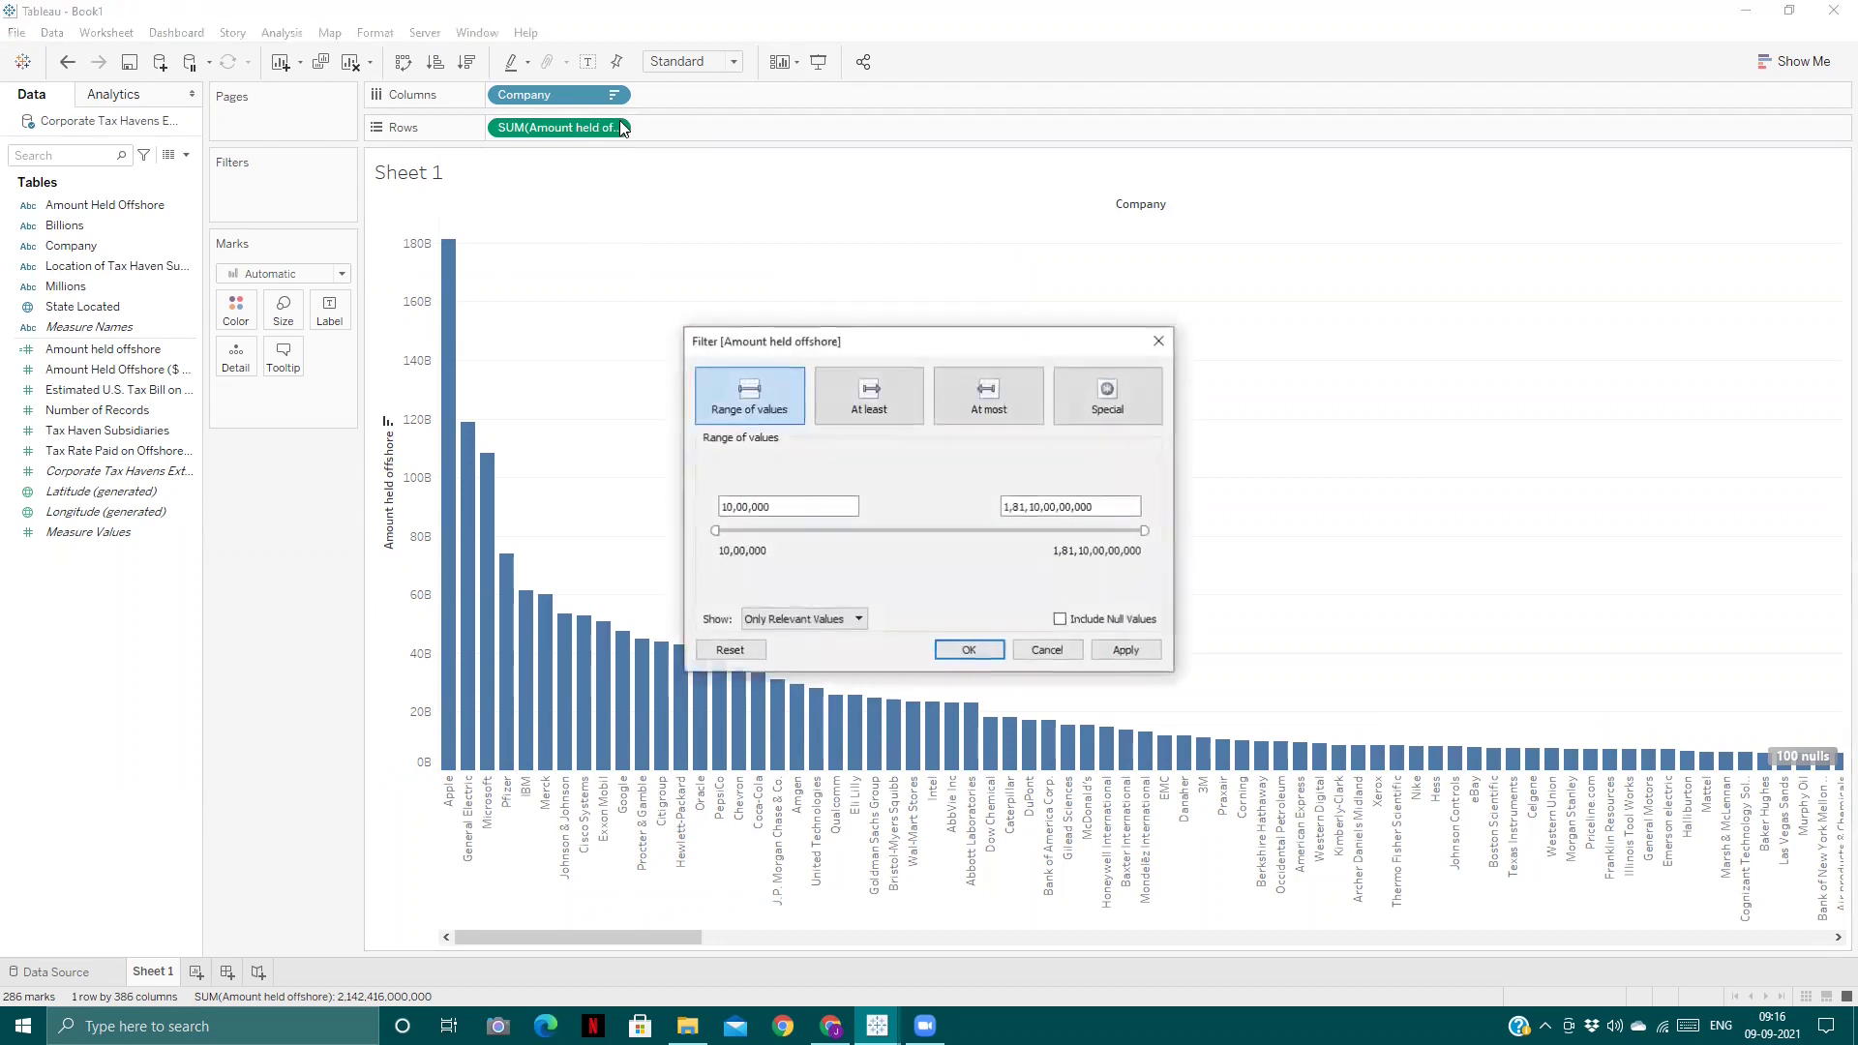
pyautogui.click(1157, 341)
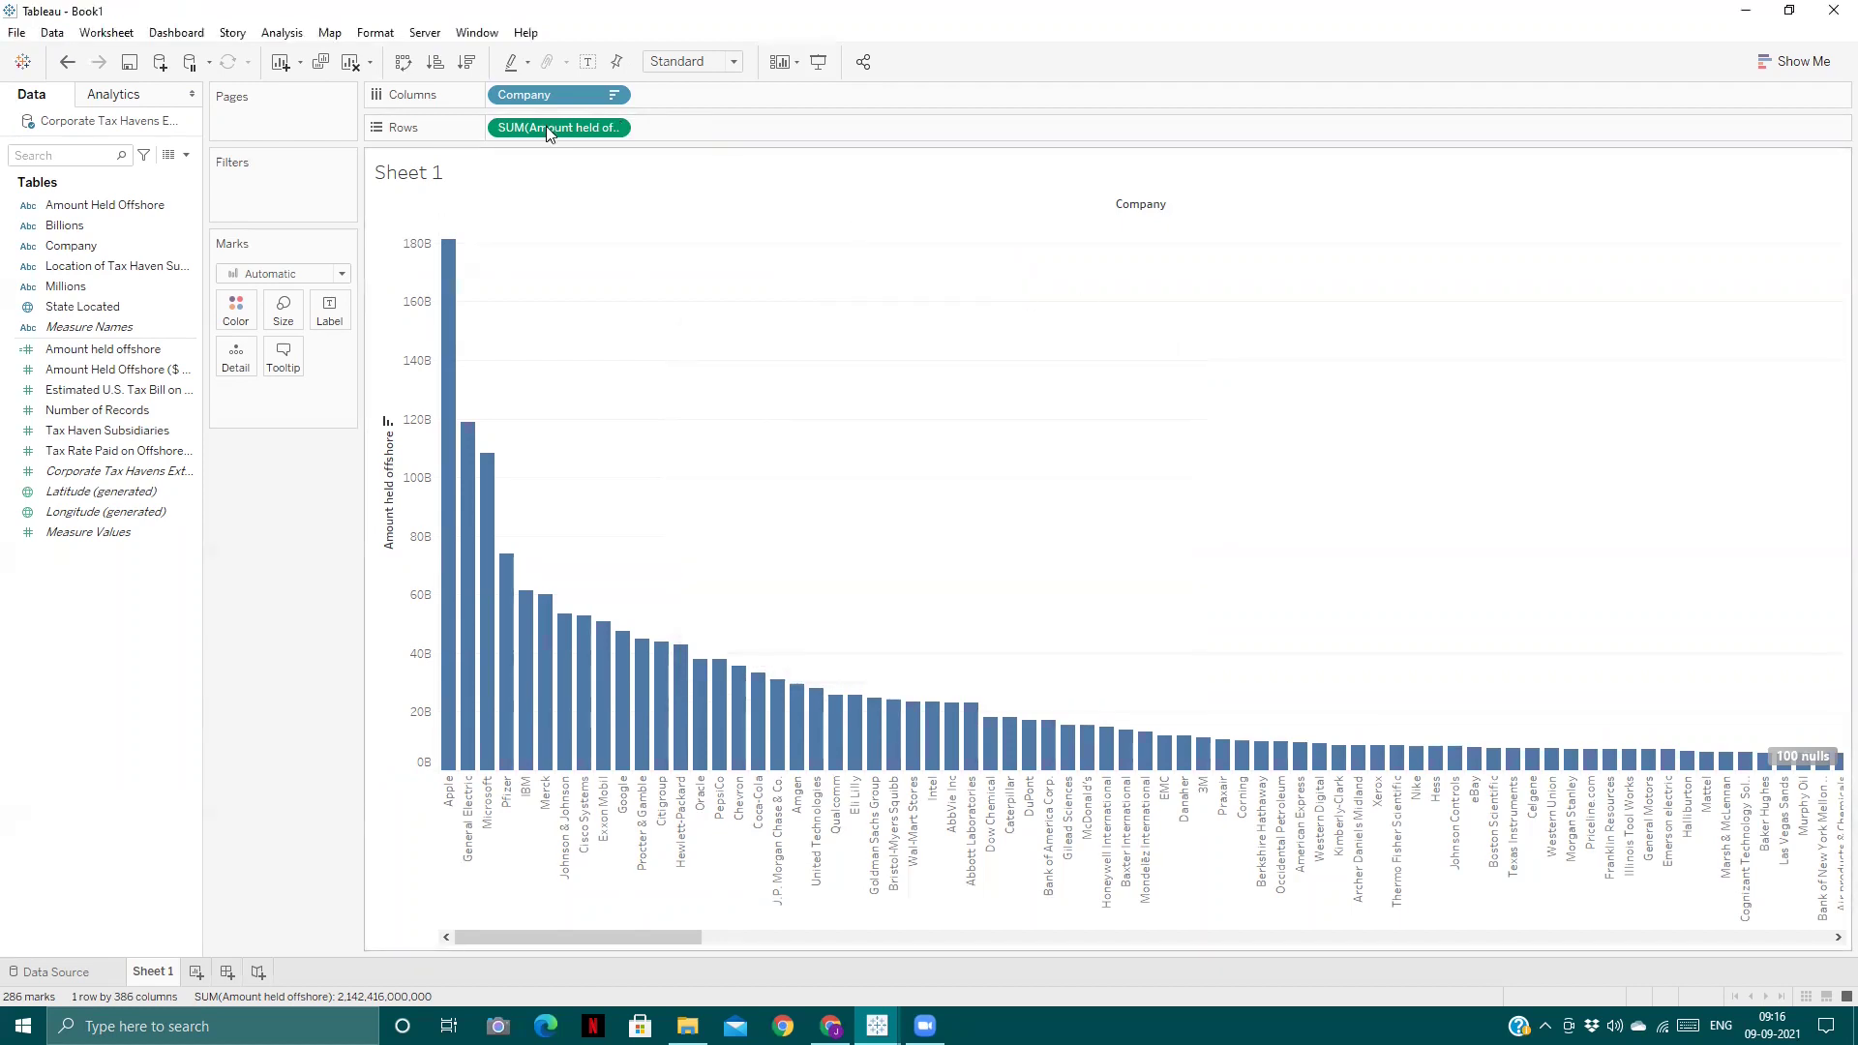
# - Format the Amount held offshore axis as a custom number with 0 decimal places and Millions (M) display units
pyautogui.rightClick(565, 127)
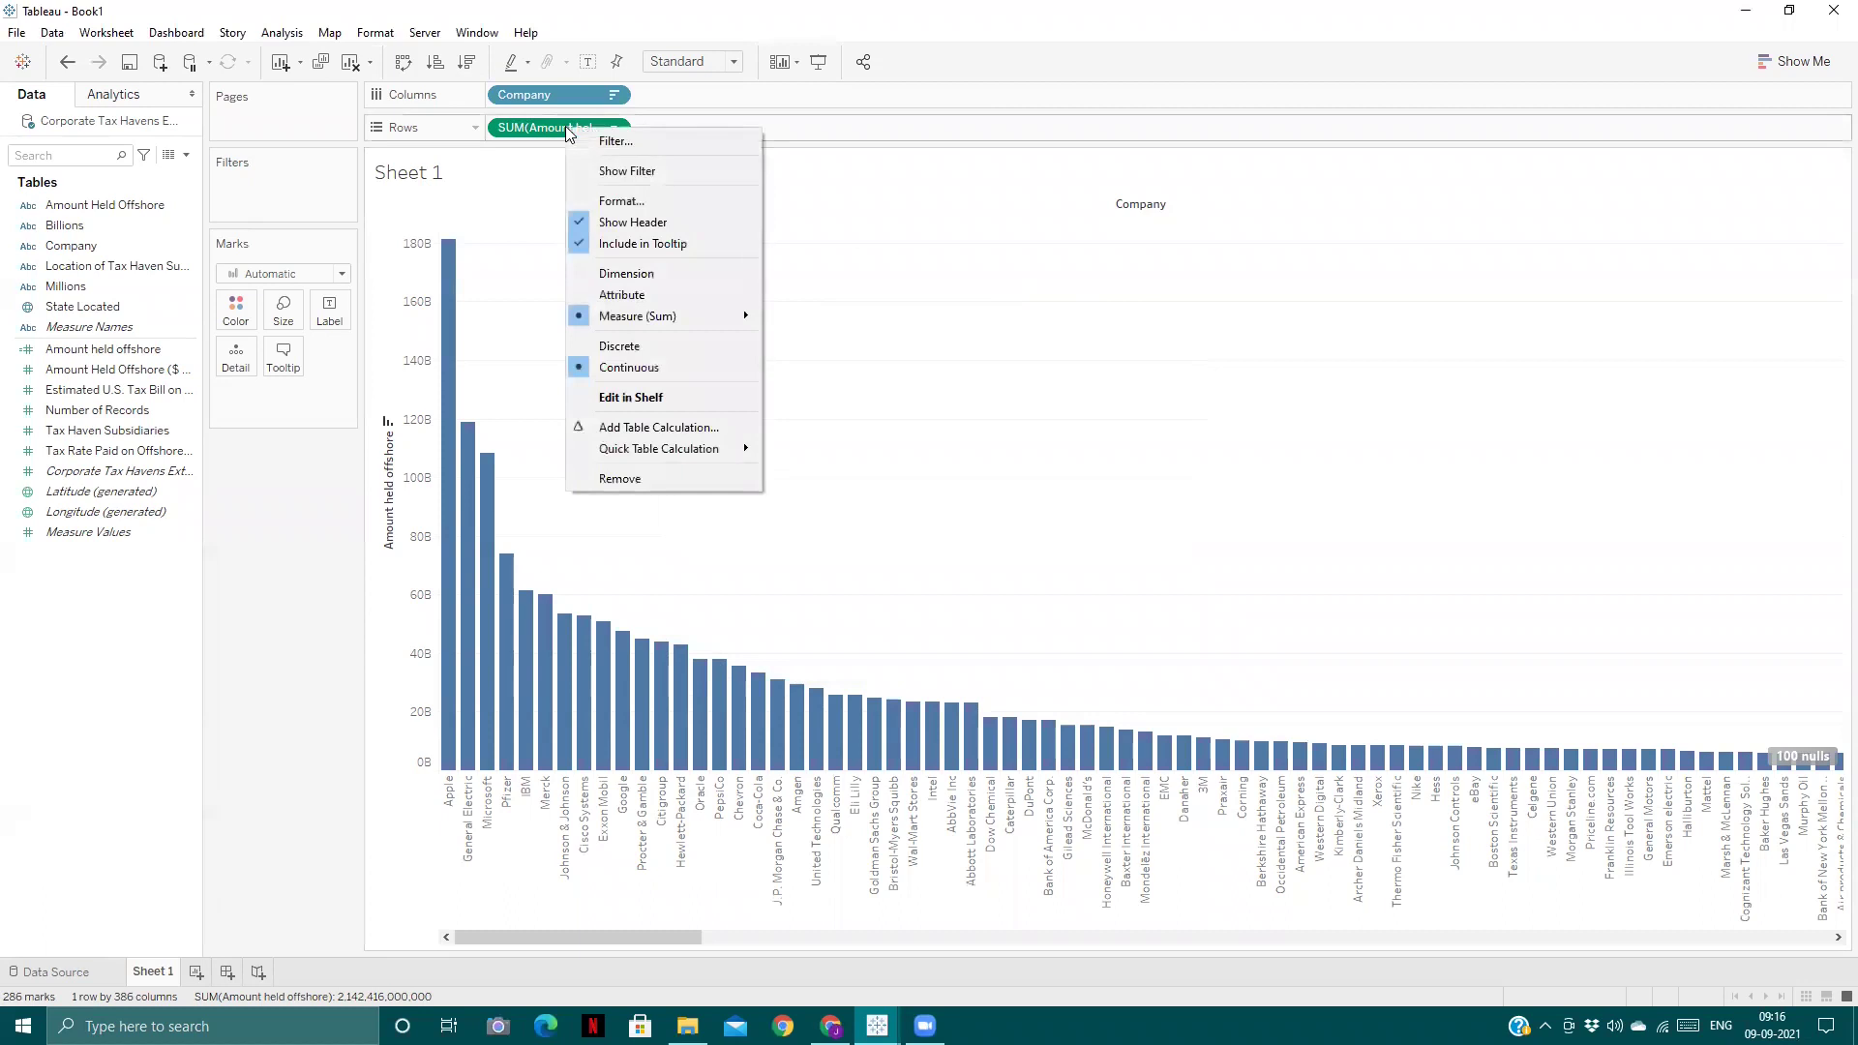
pyautogui.click(594, 198)
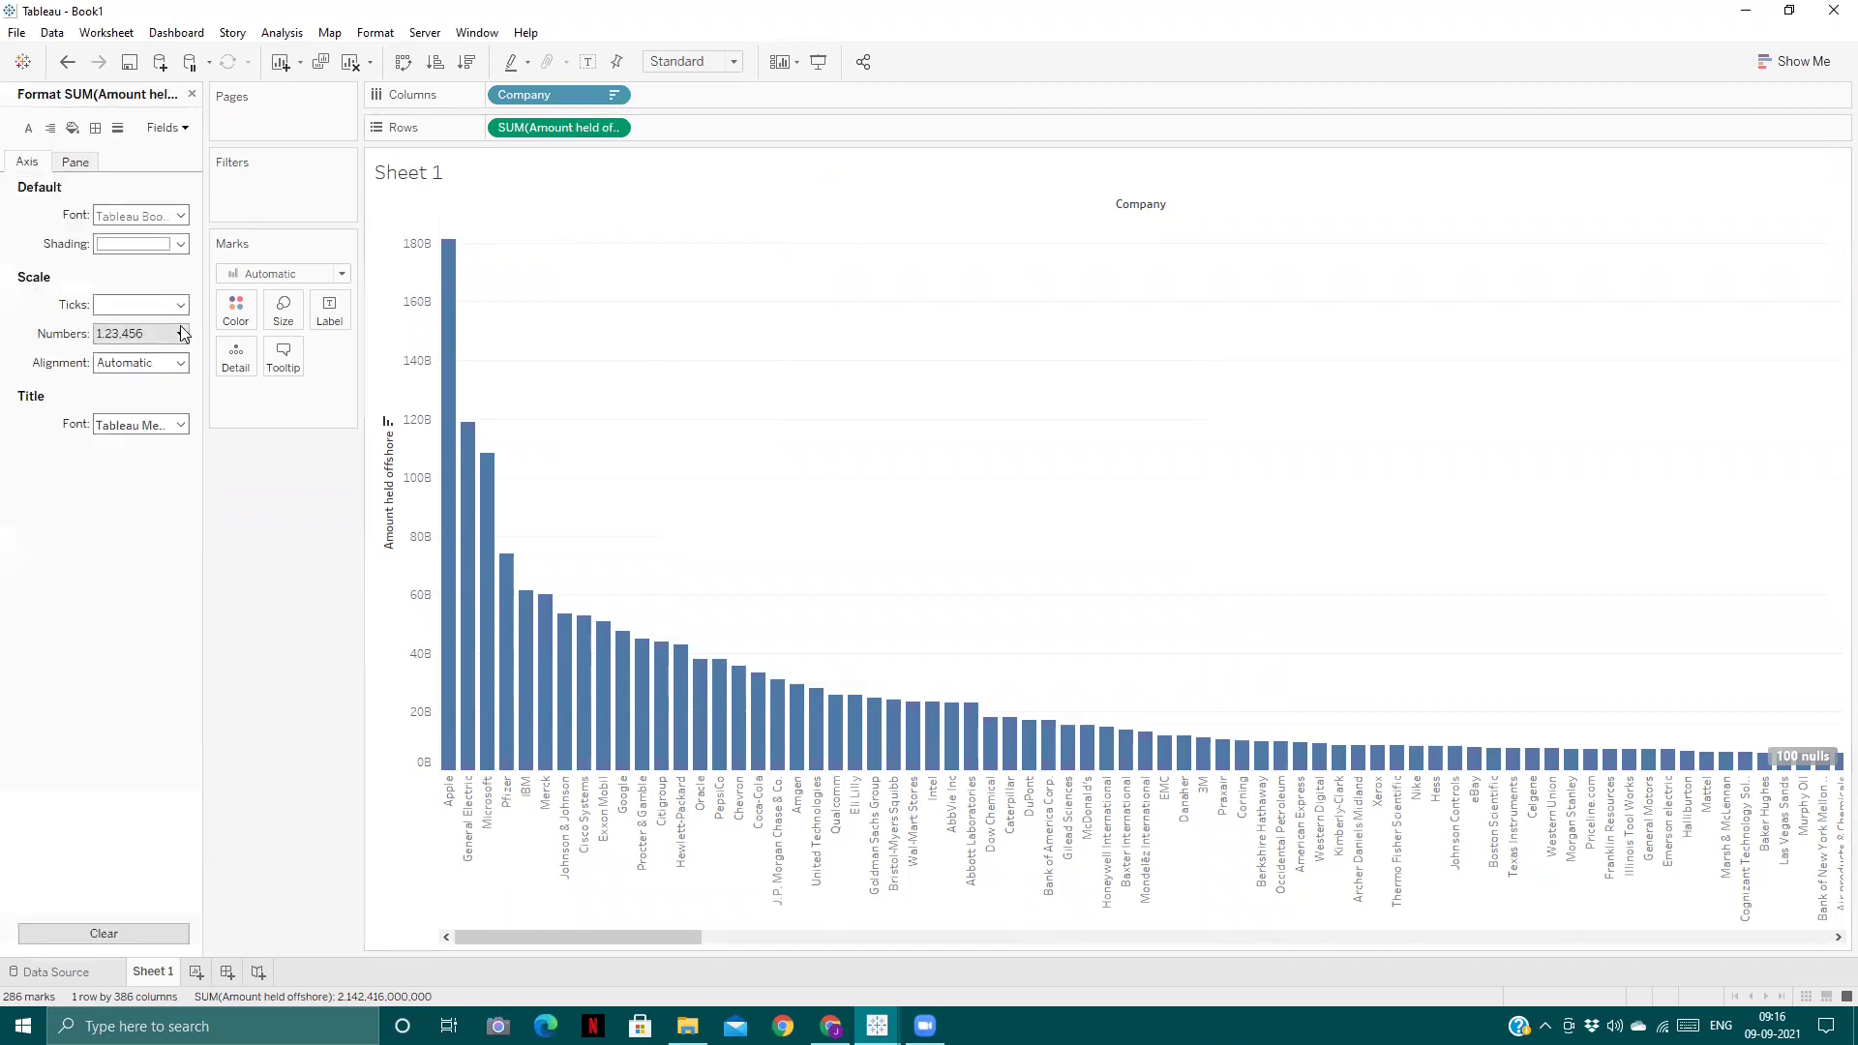
pyautogui.click(180, 335)
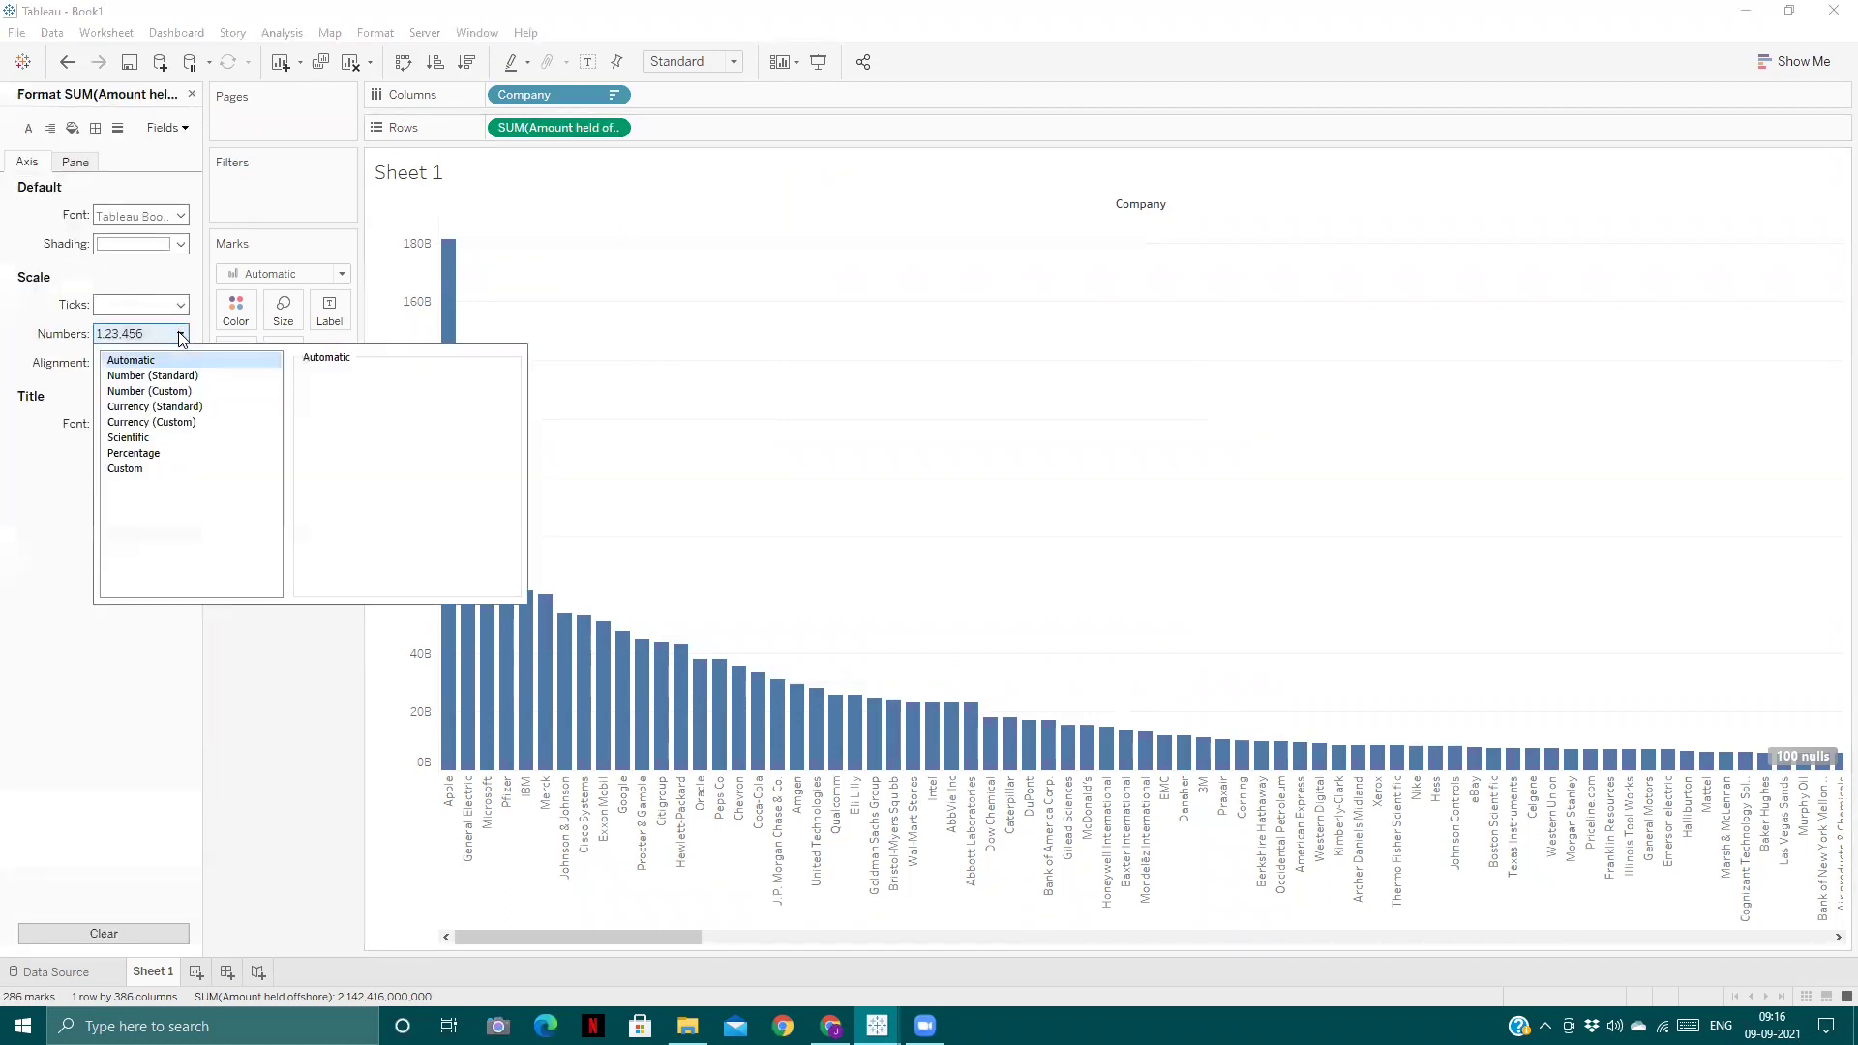
pyautogui.click(149, 391)
pyautogui.click(355, 401)
pyautogui.click(355, 401)
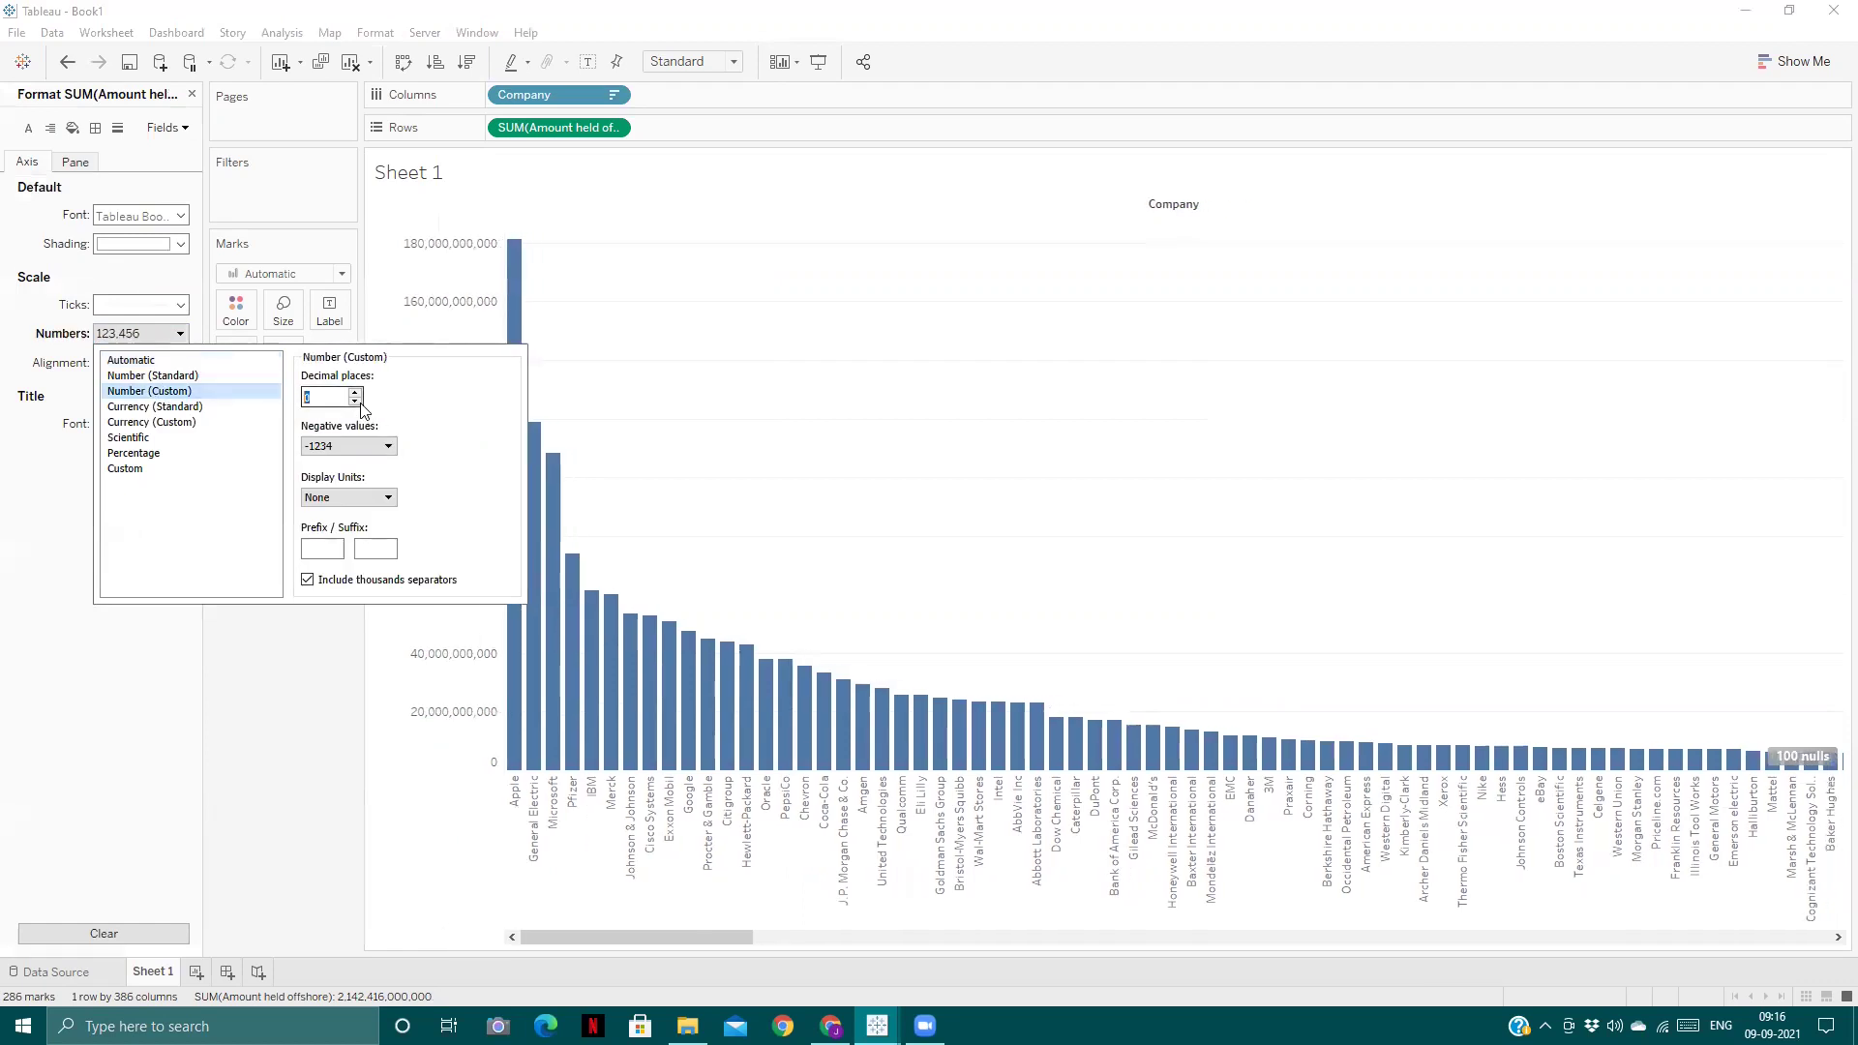
pyautogui.click(360, 496)
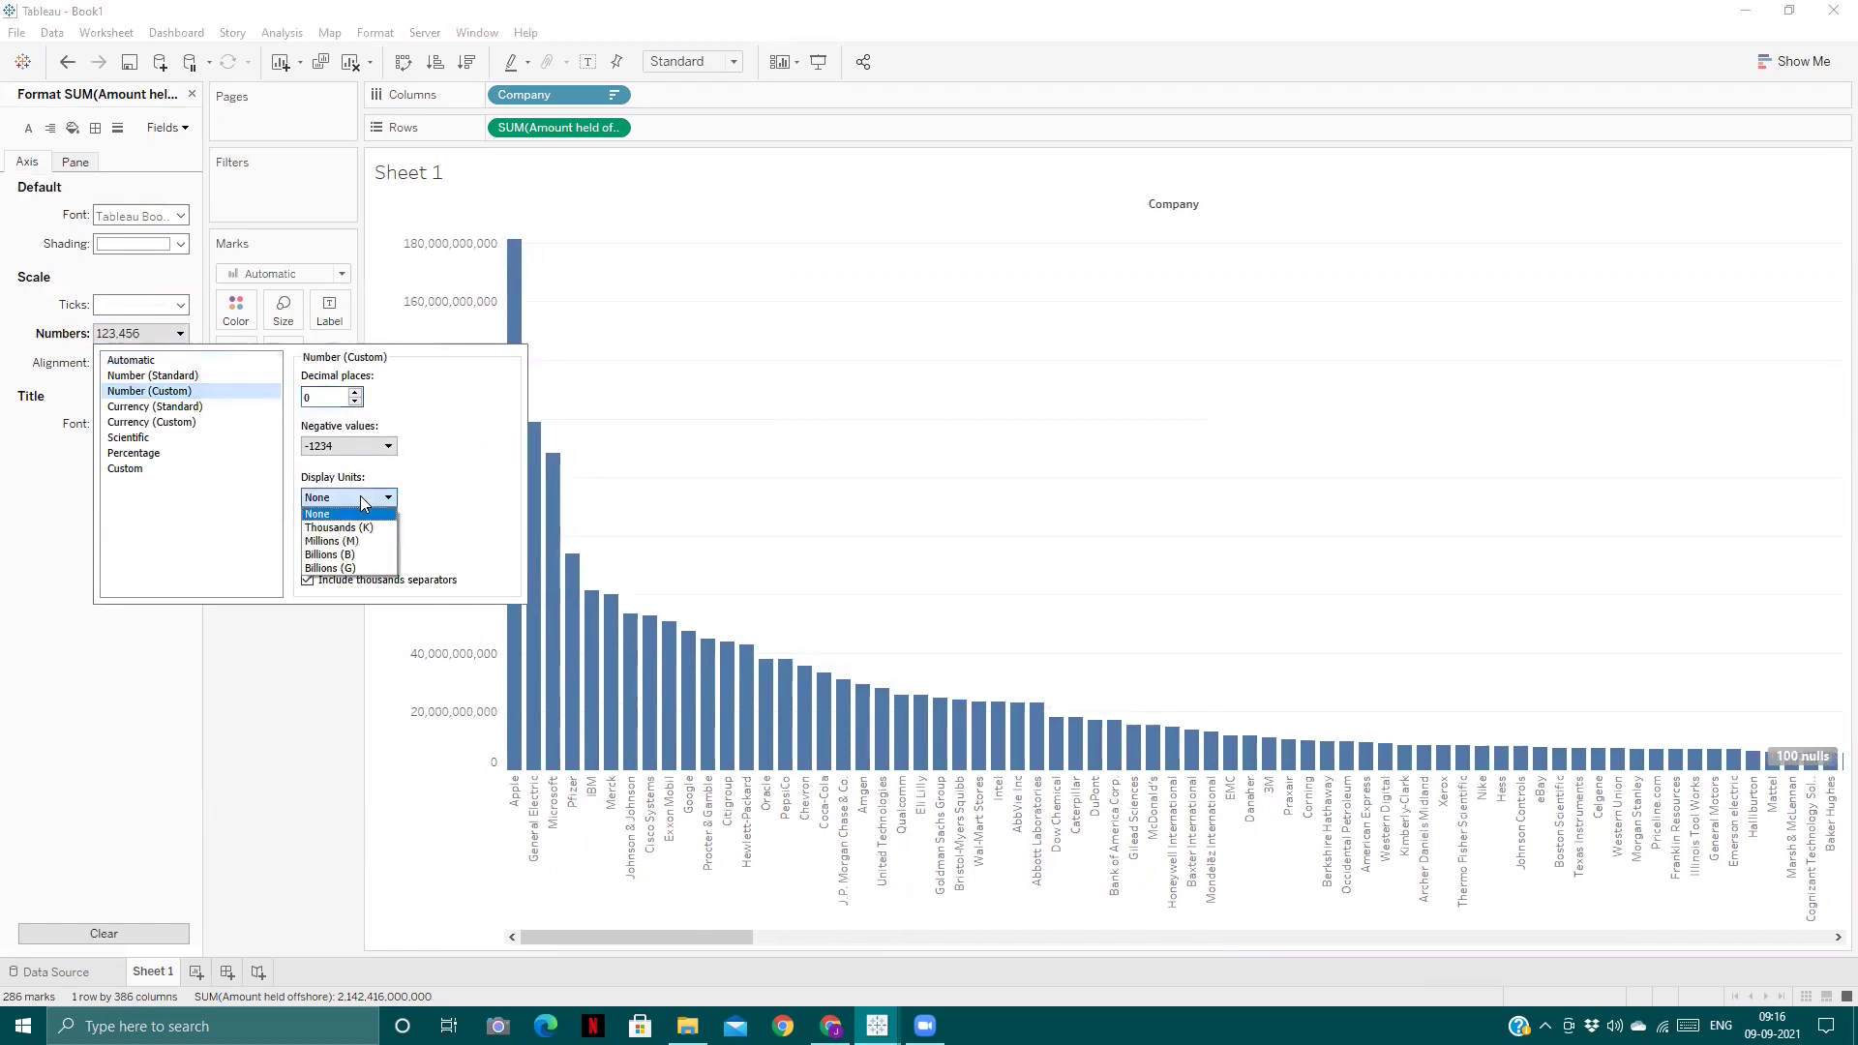
pyautogui.click(344, 544)
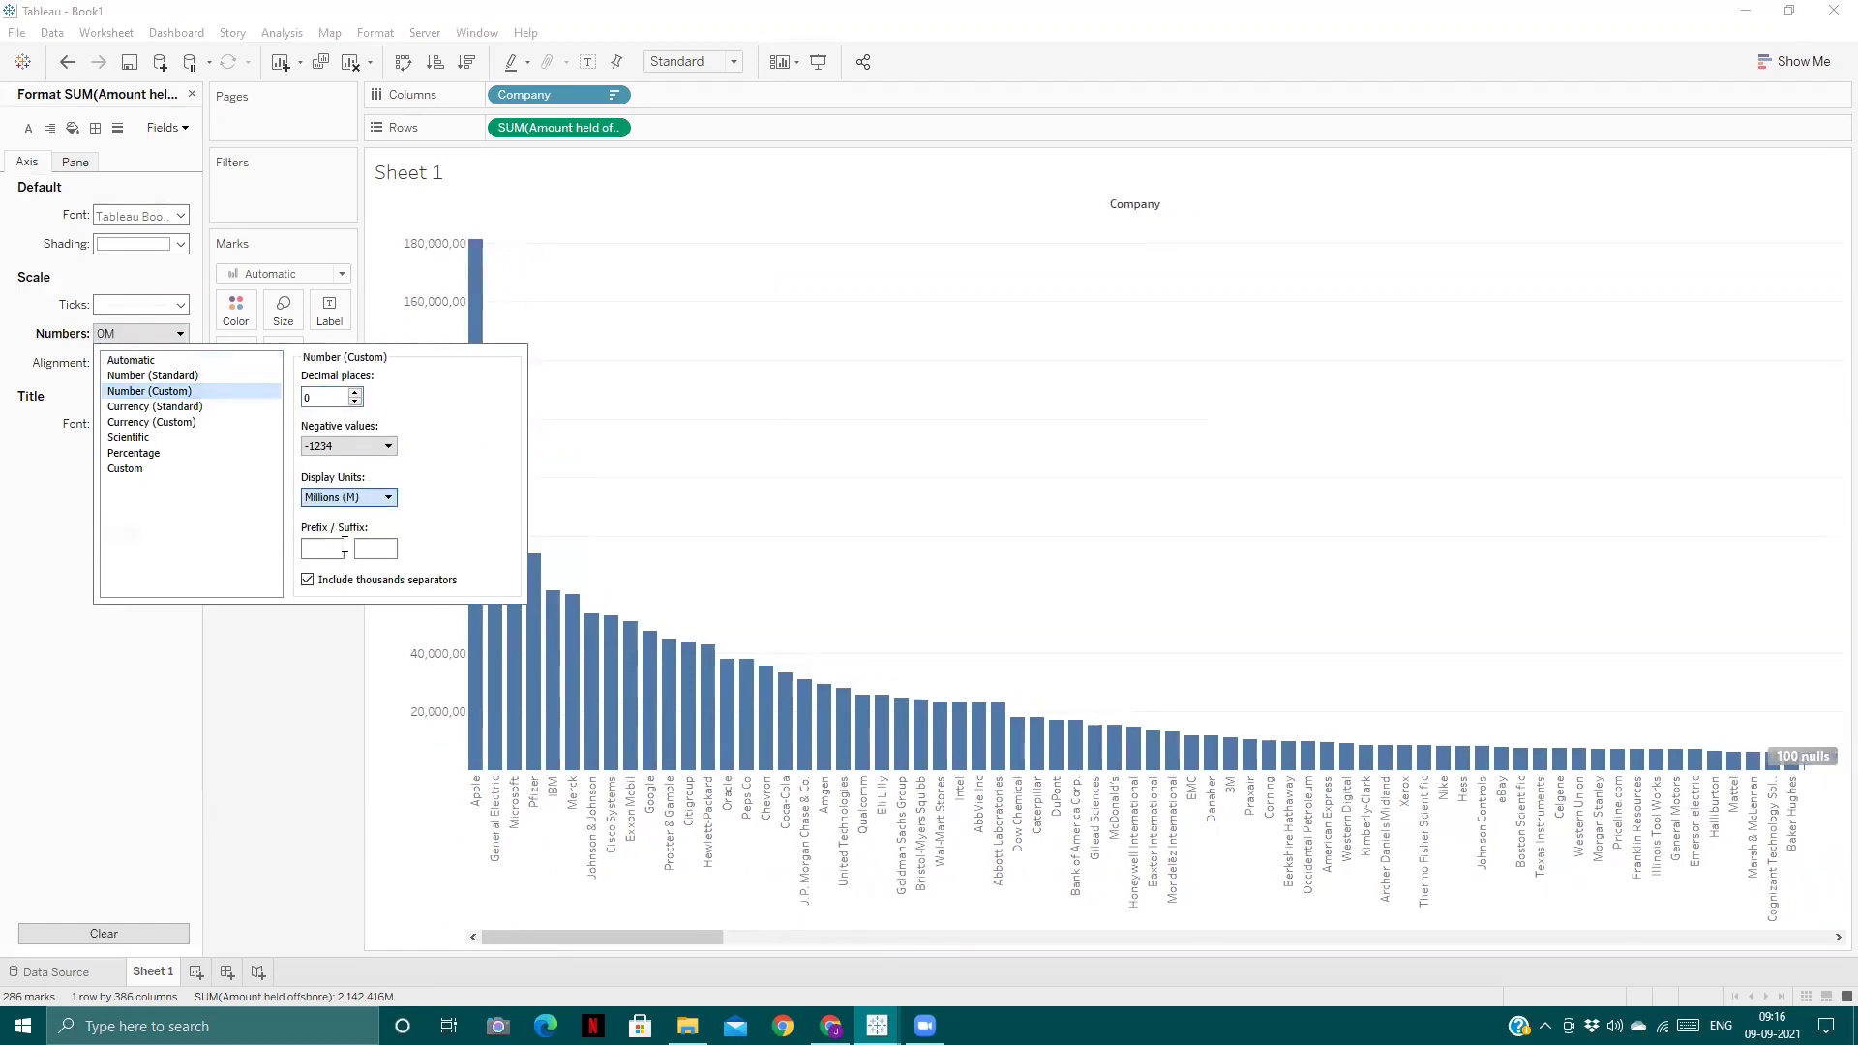
pyautogui.click(338, 700)
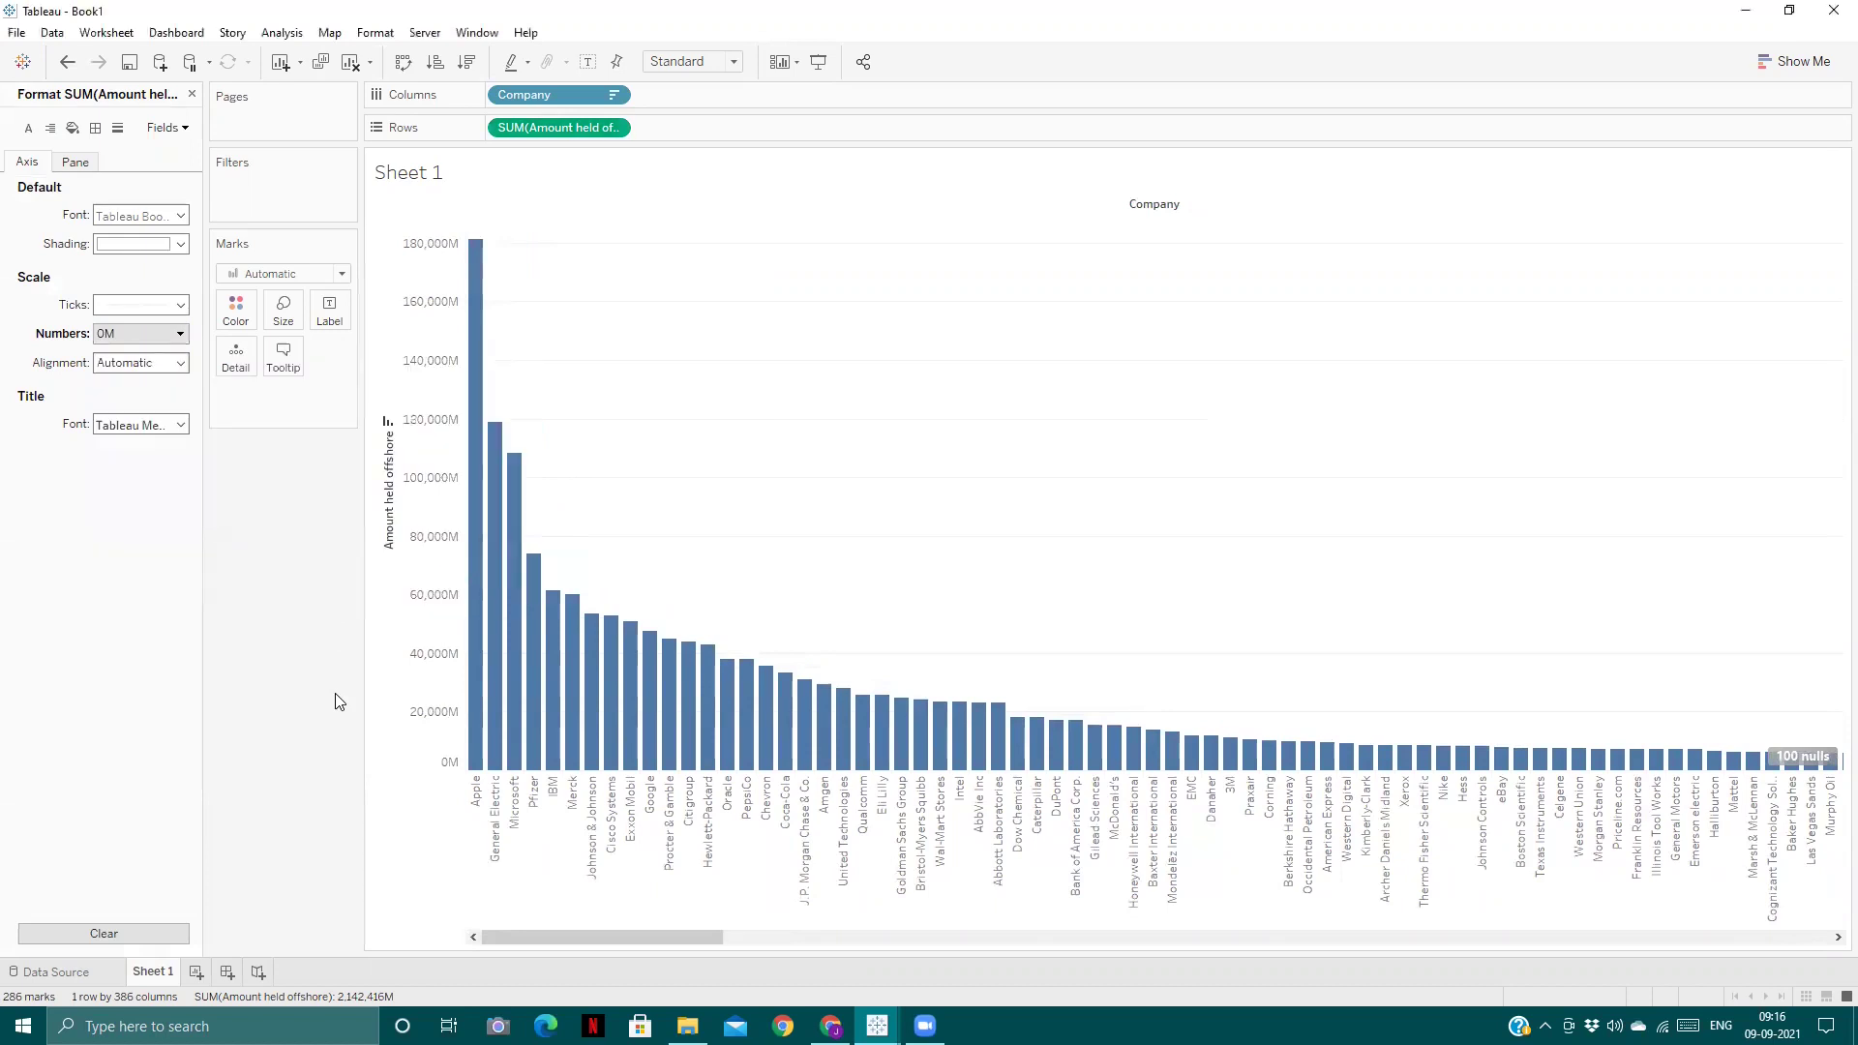
# - Add a Running Total (Sum) table calculation to Amount held offshore, computed using the specific dimension Company
pyautogui.click(615, 129)
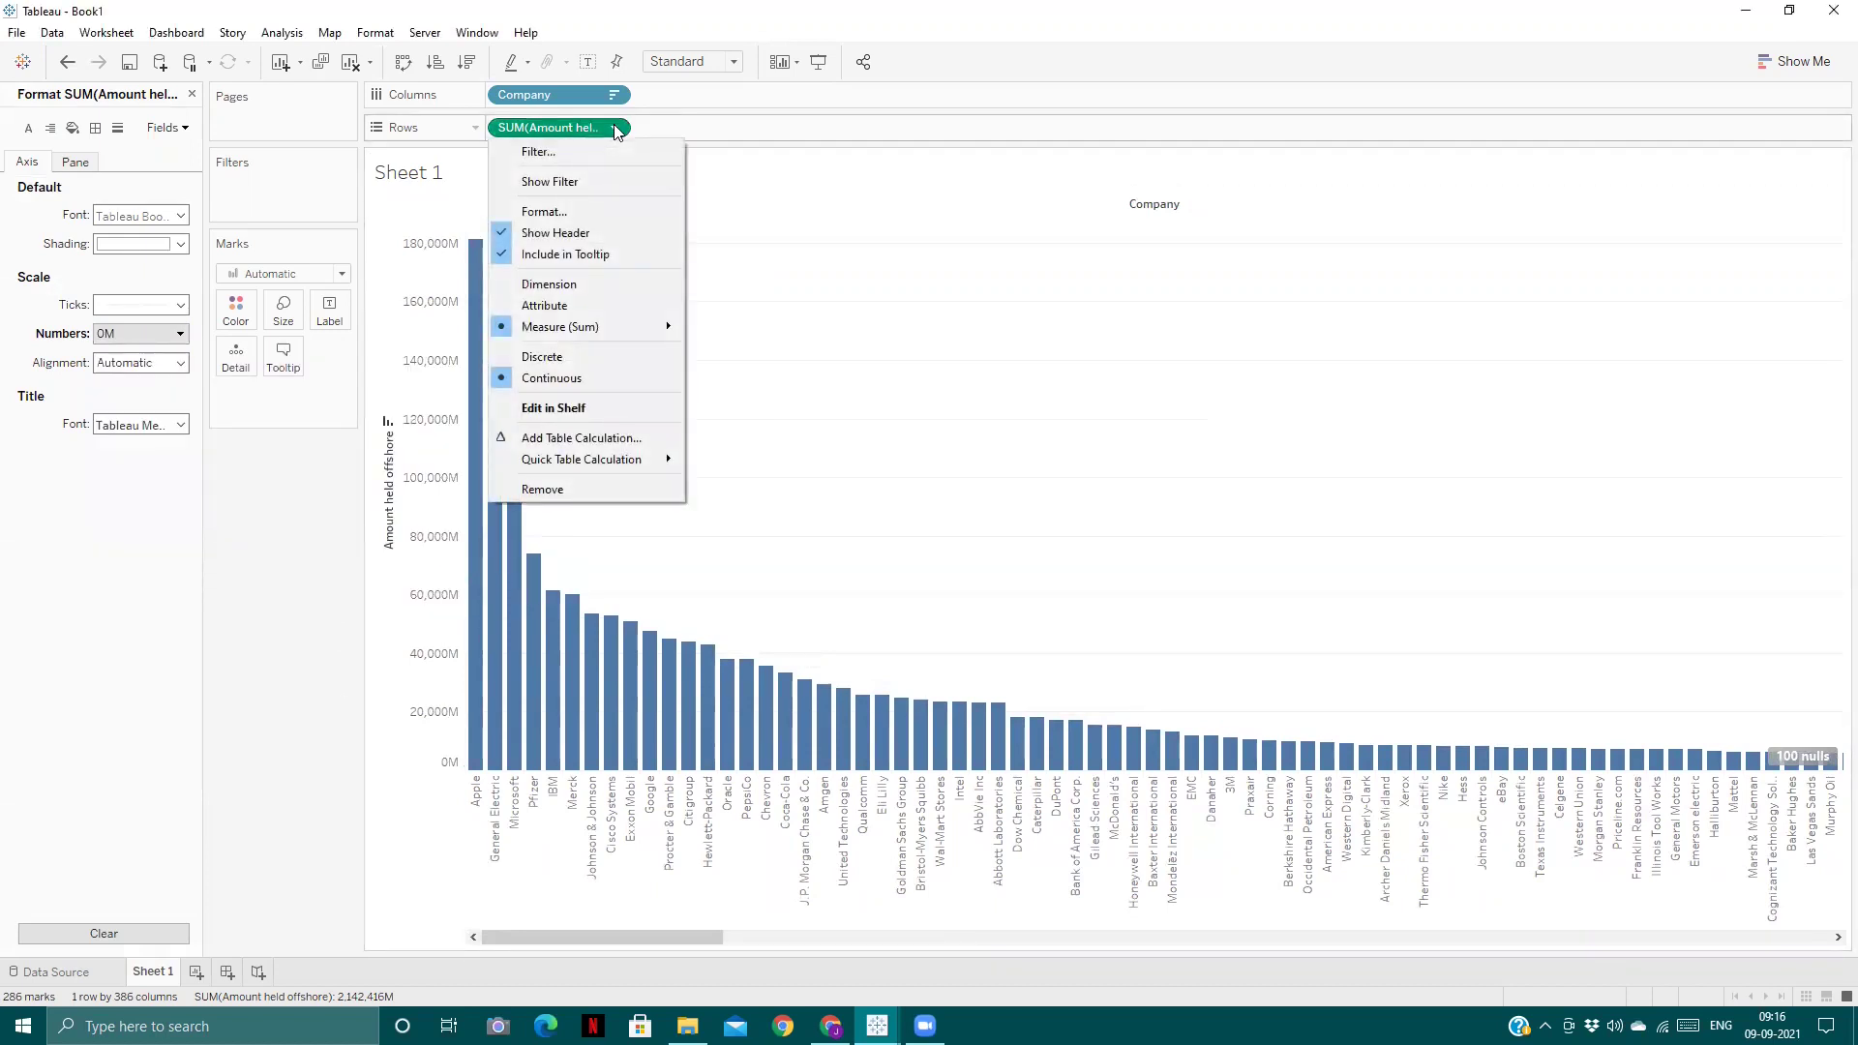
pyautogui.click(617, 437)
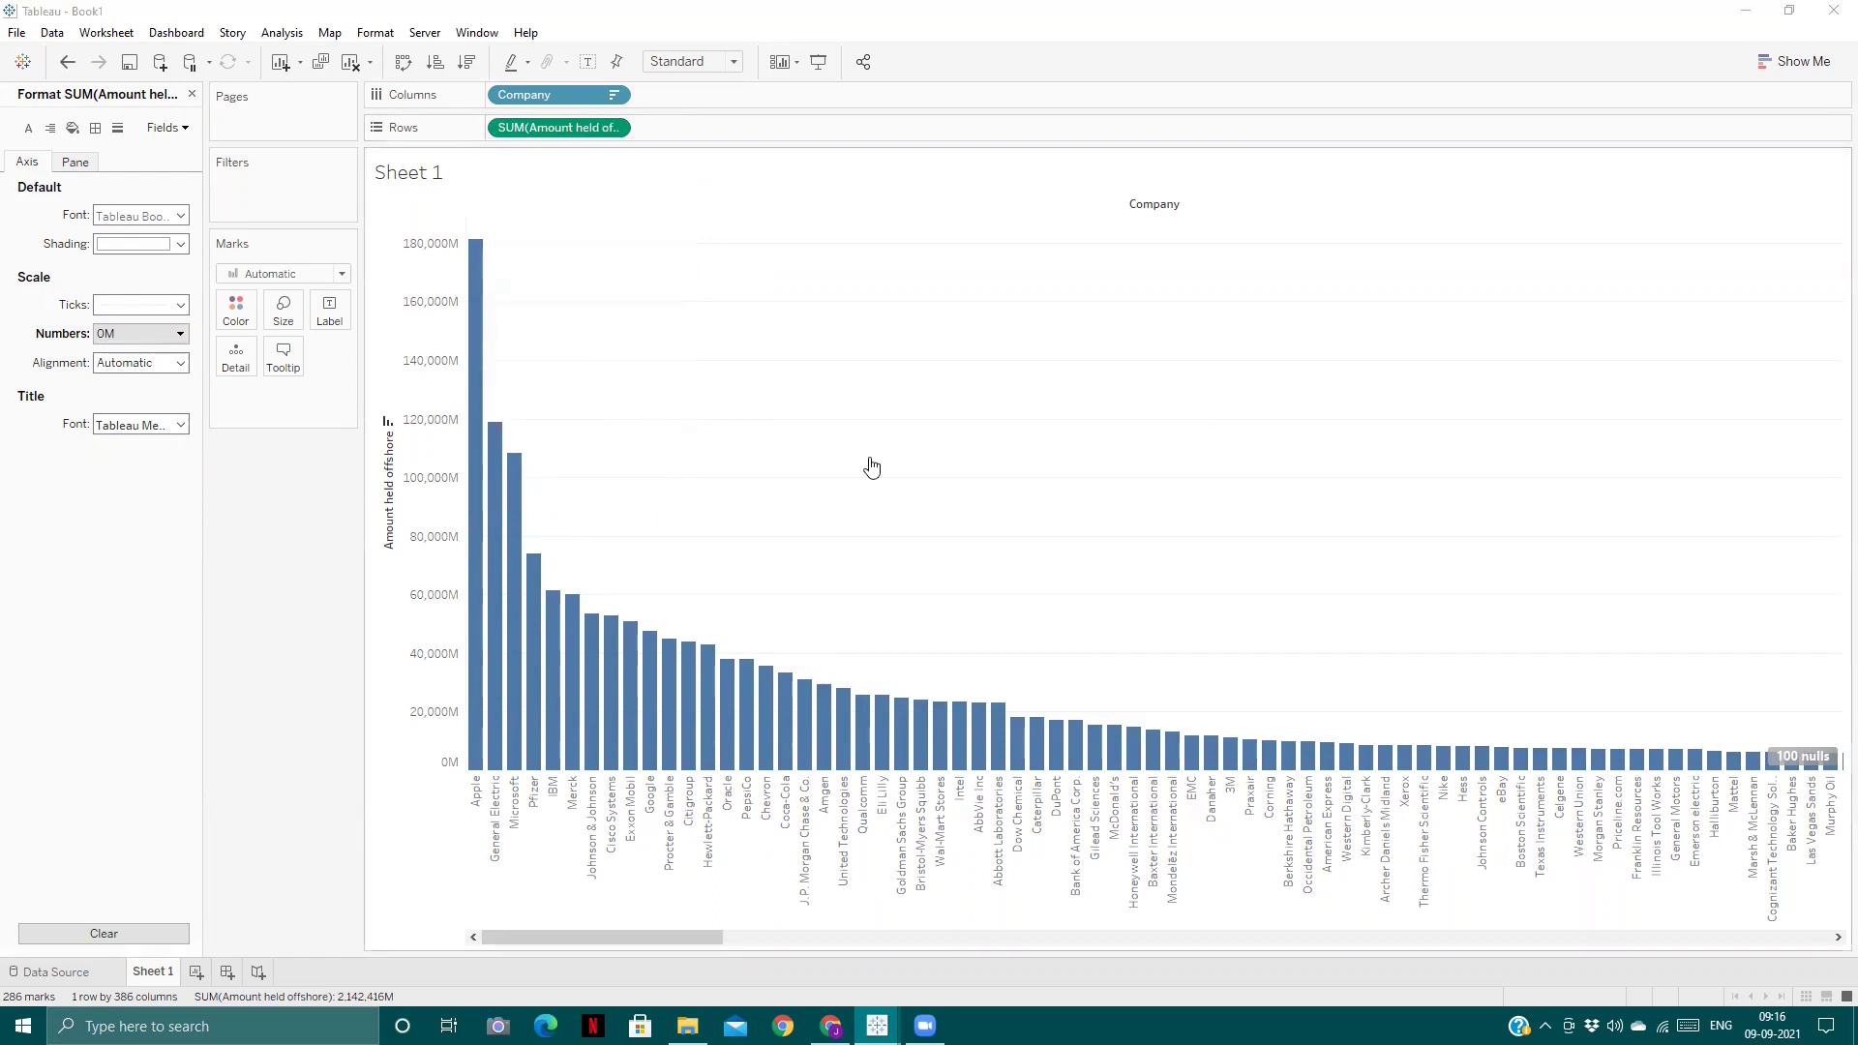
pyautogui.click(1390, 350)
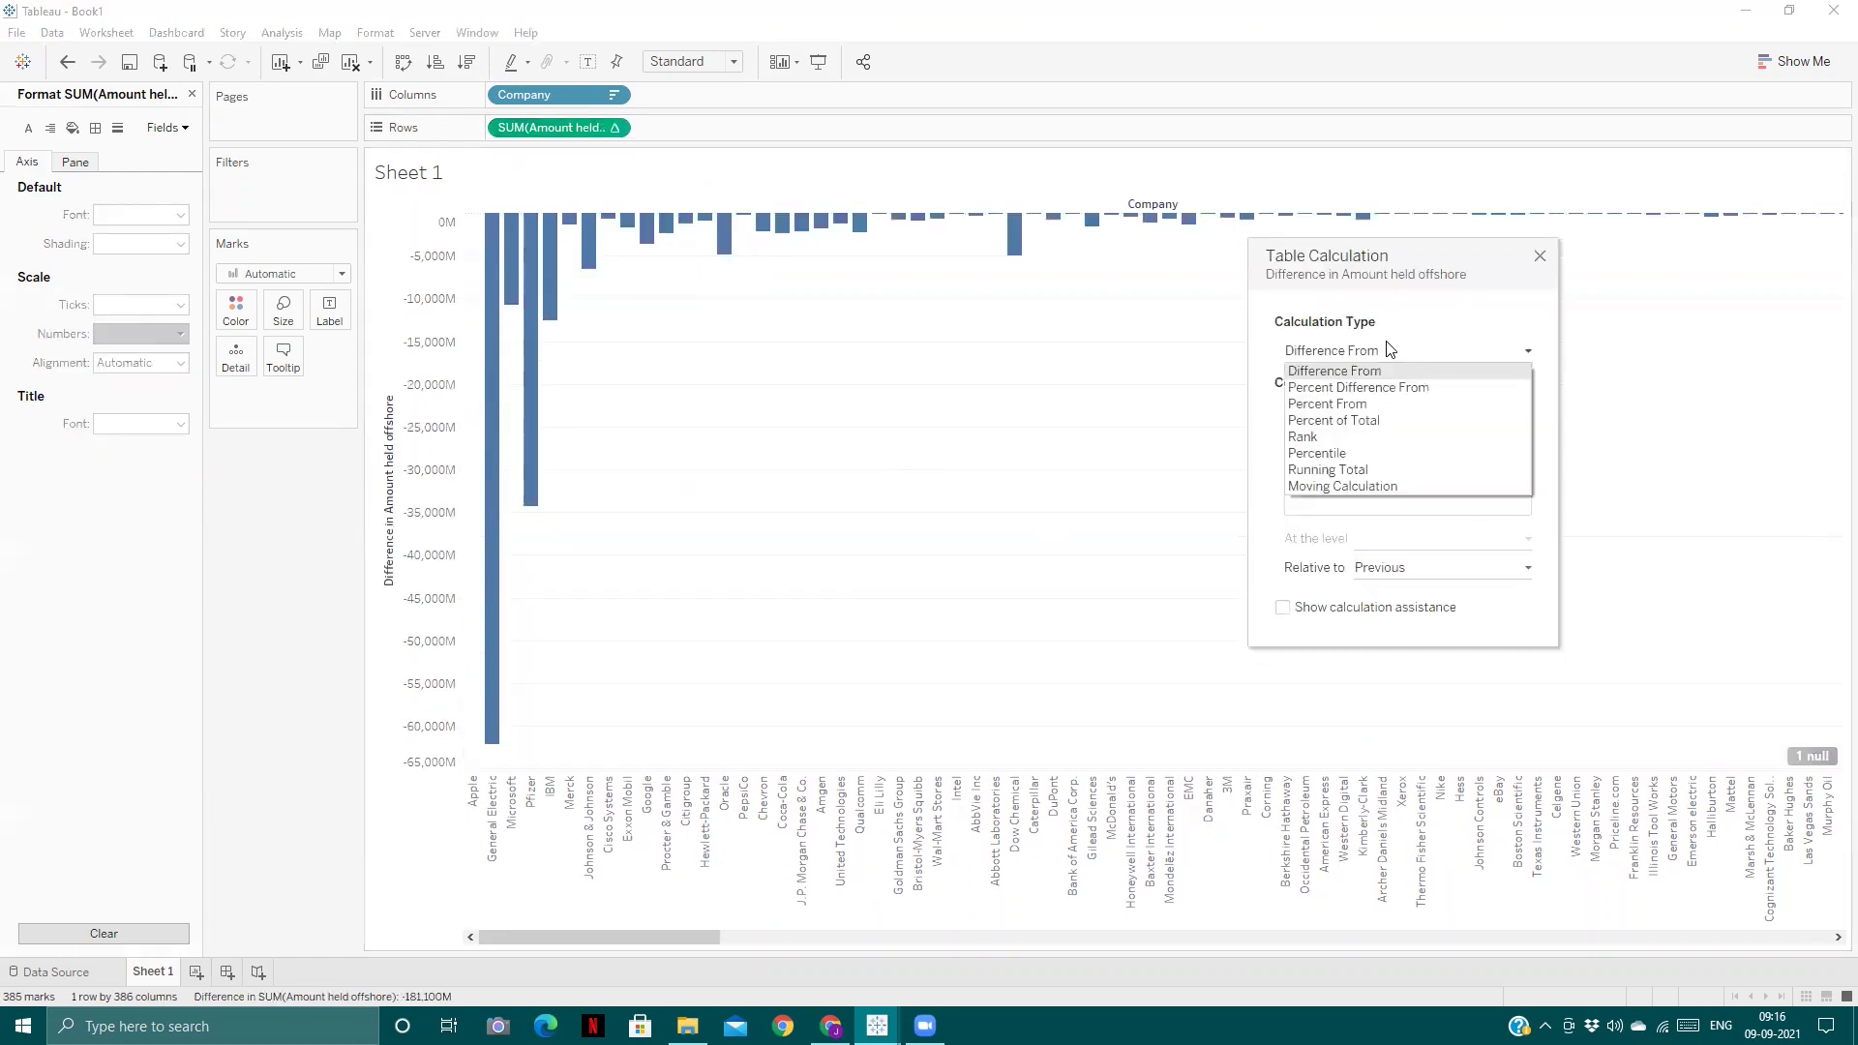
pyautogui.click(1355, 471)
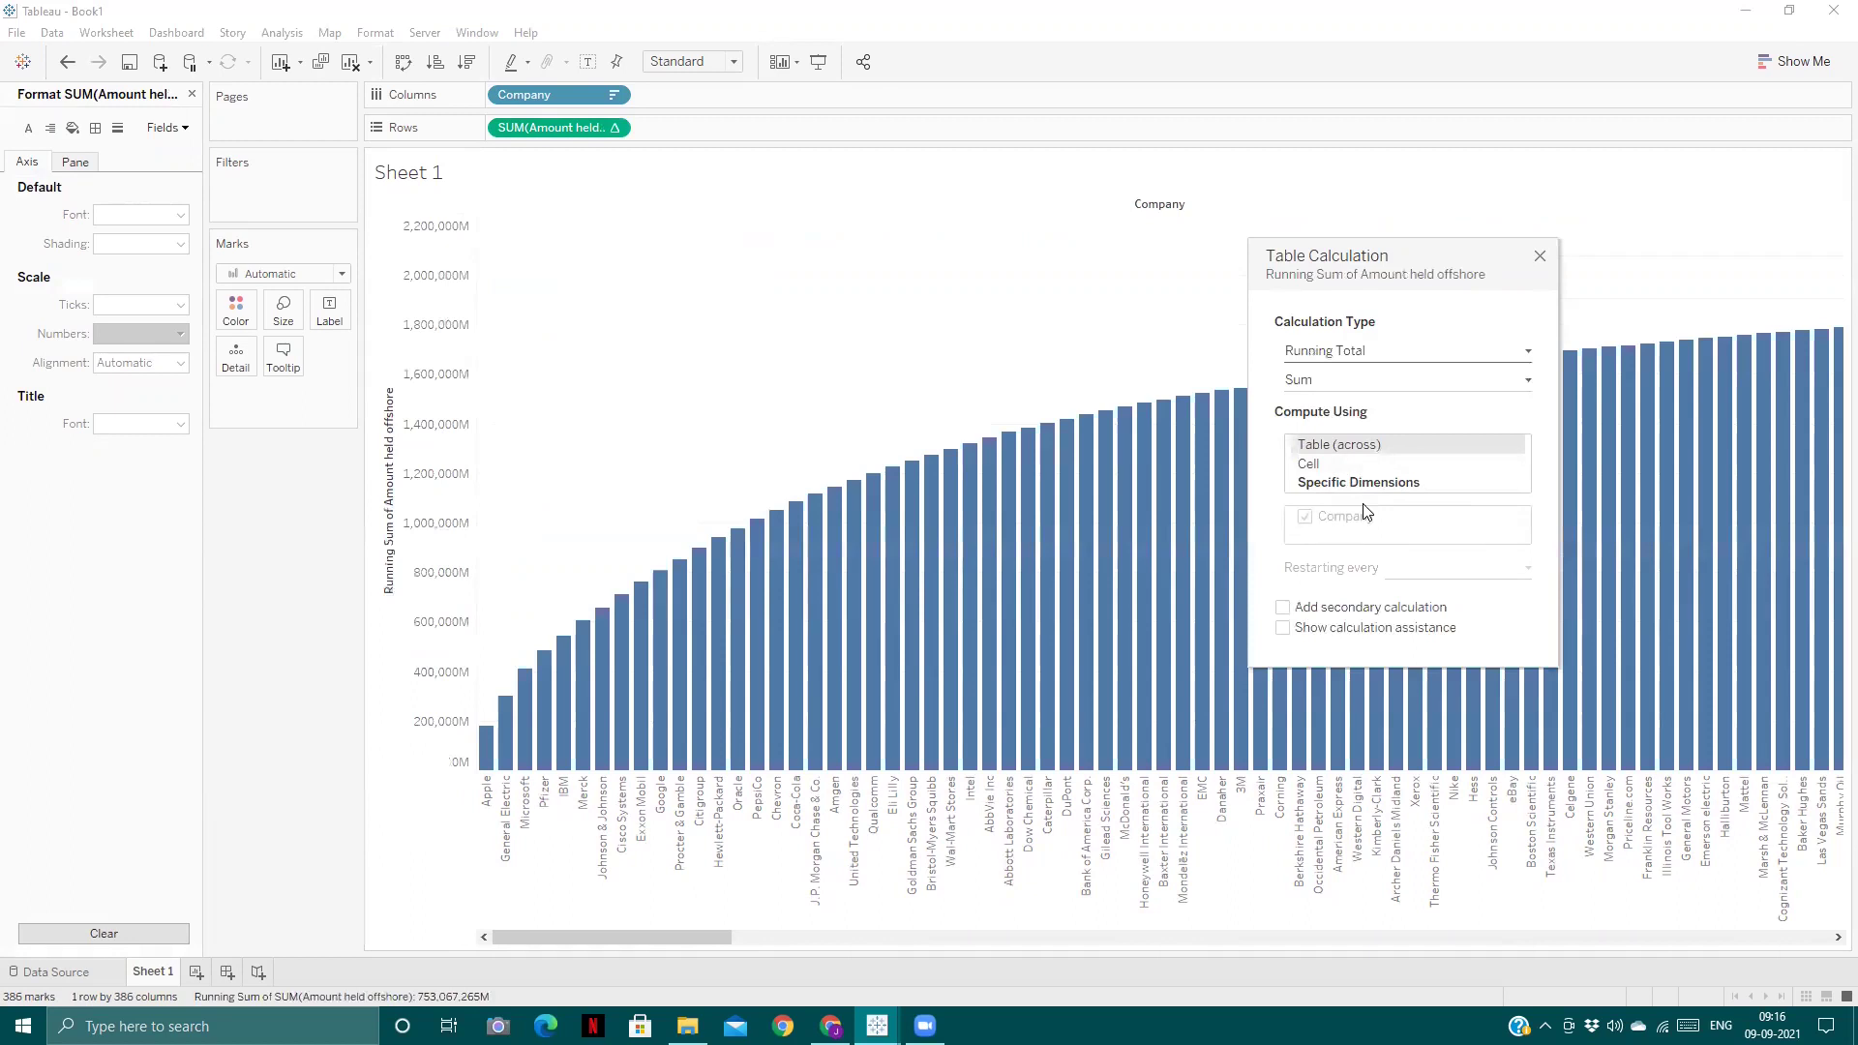
pyautogui.click(1362, 488)
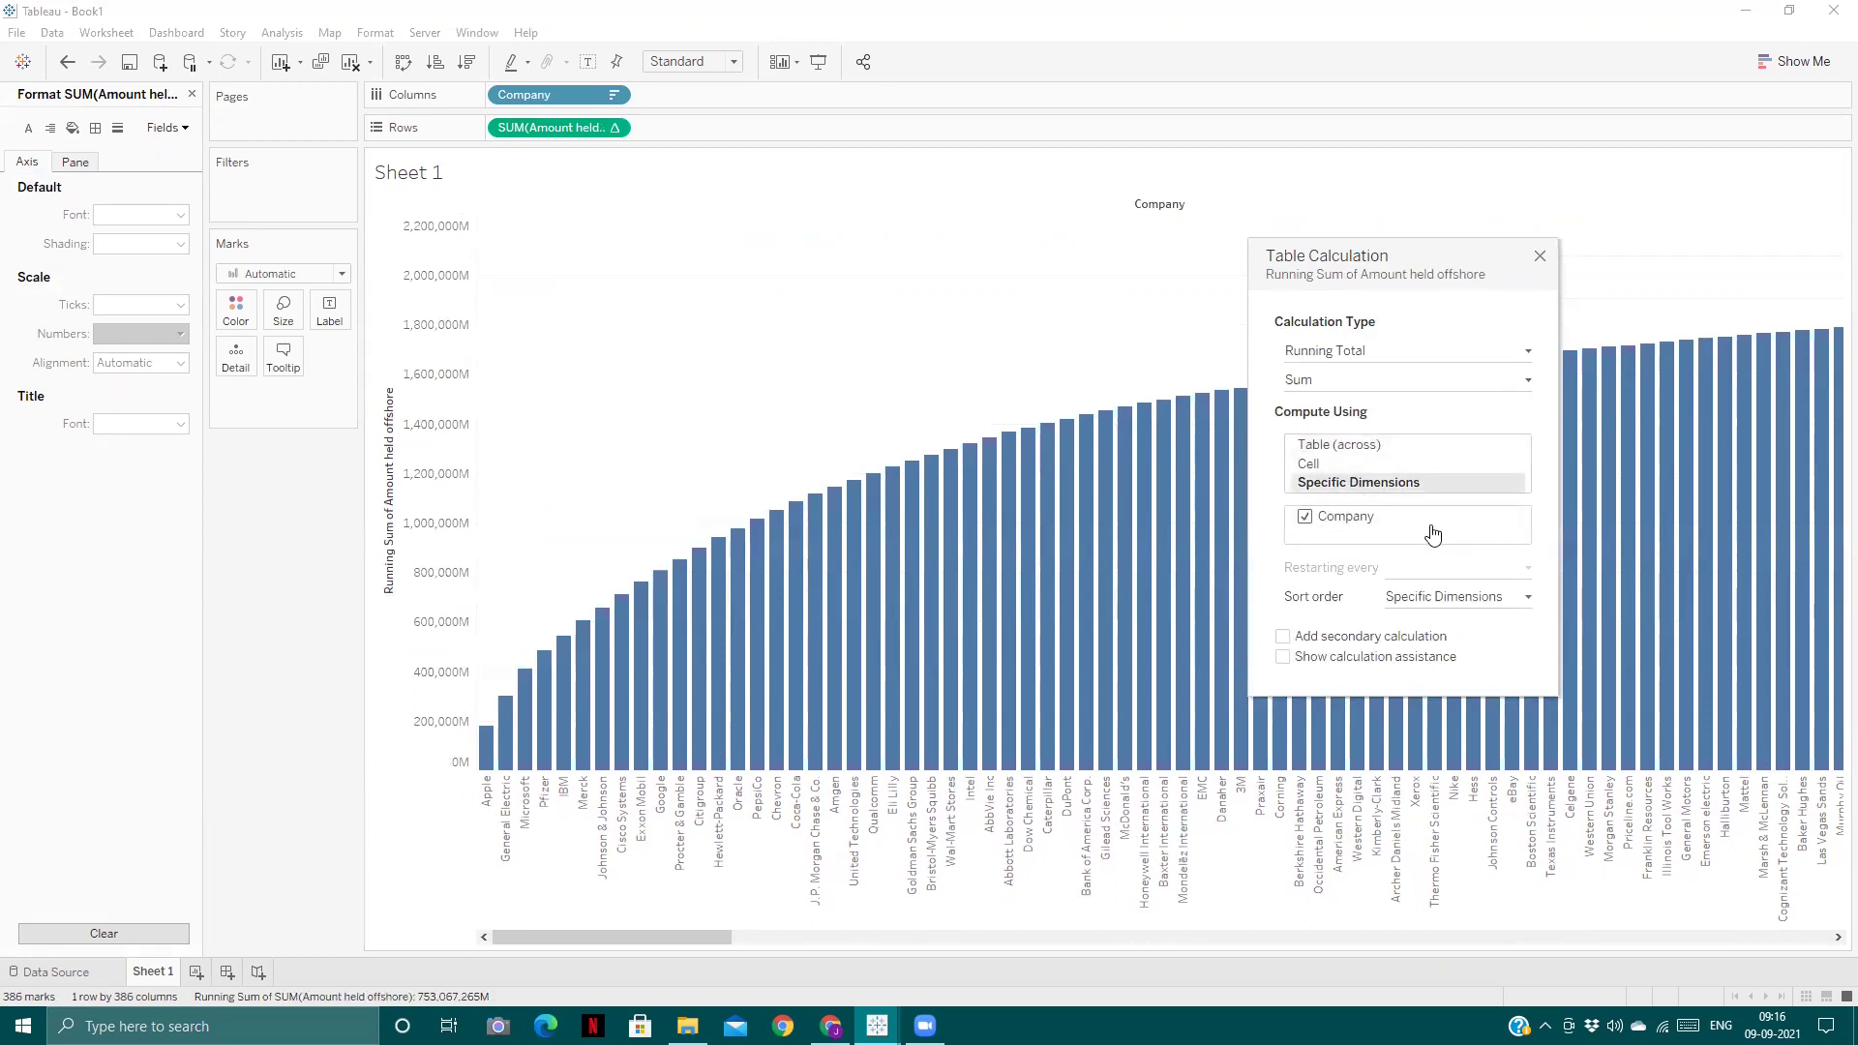
# - Add a secondary Percent of Total calculation computed using the specific dimension Company, and close the table calculation settings
pyautogui.click(1282, 636)
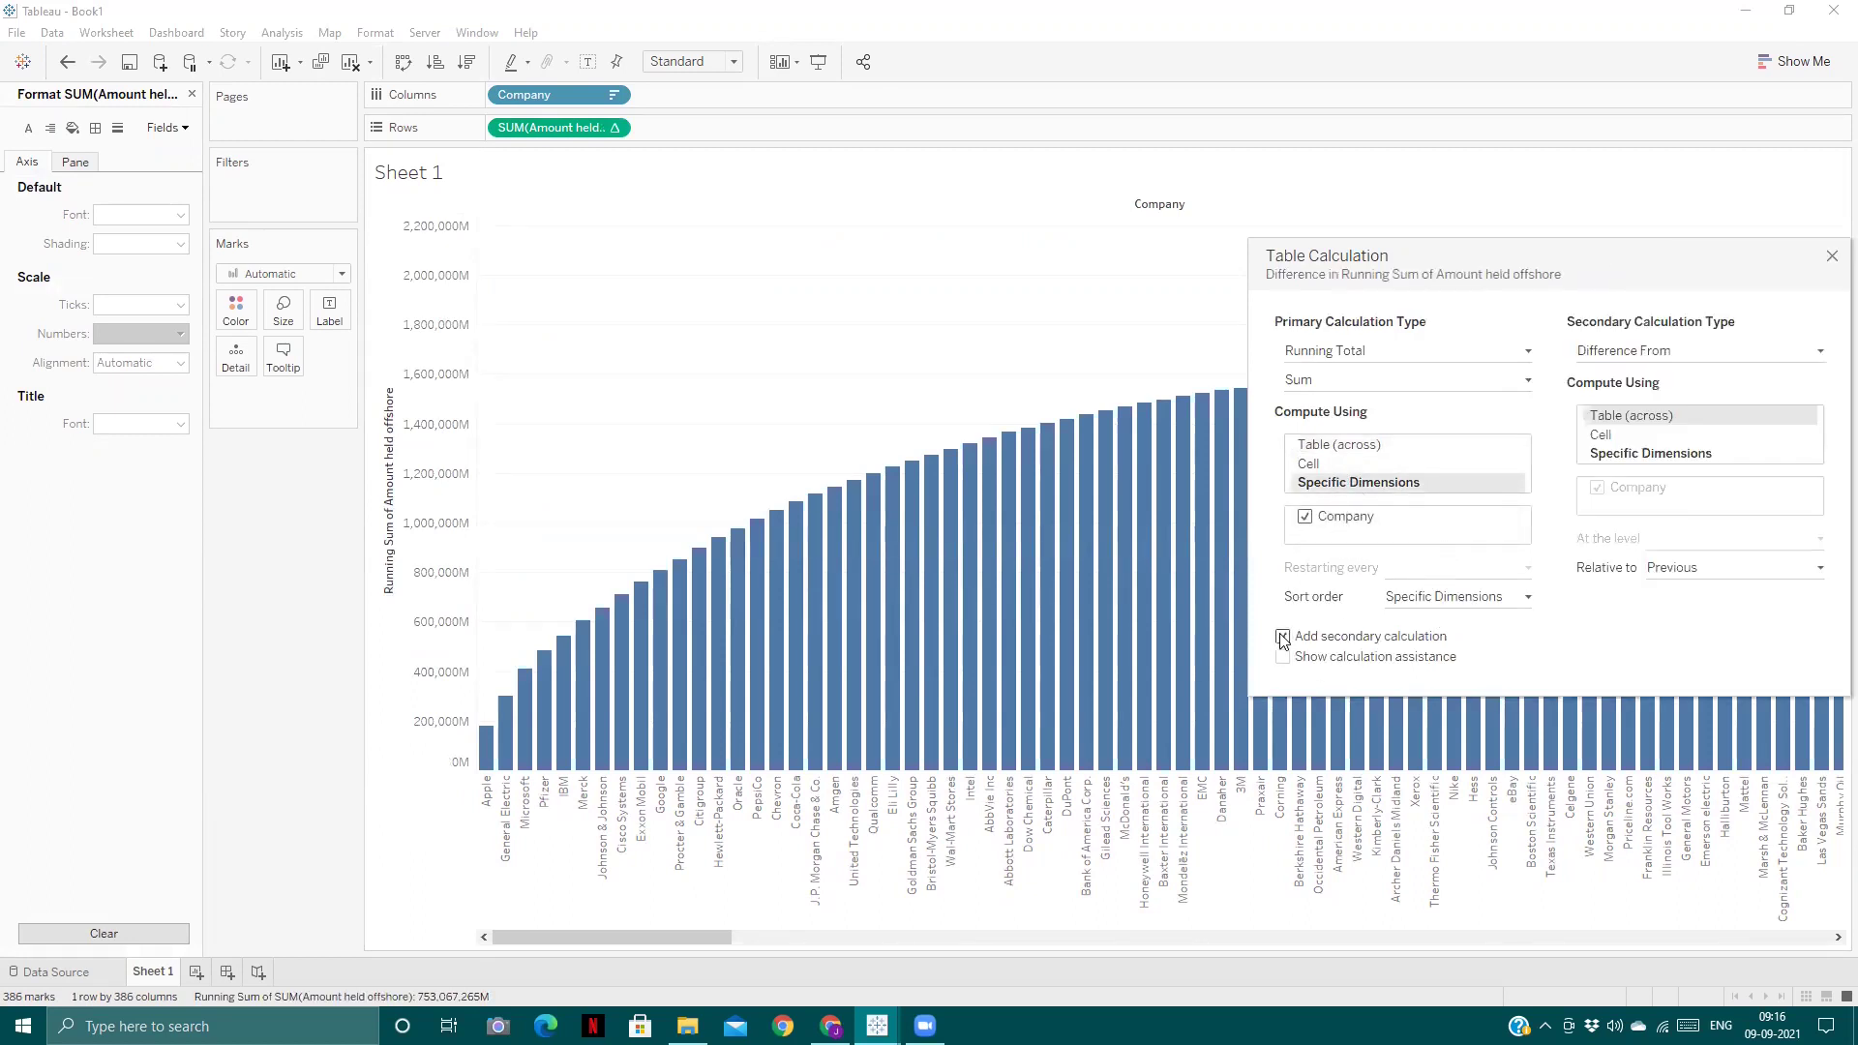
pyautogui.click(1648, 351)
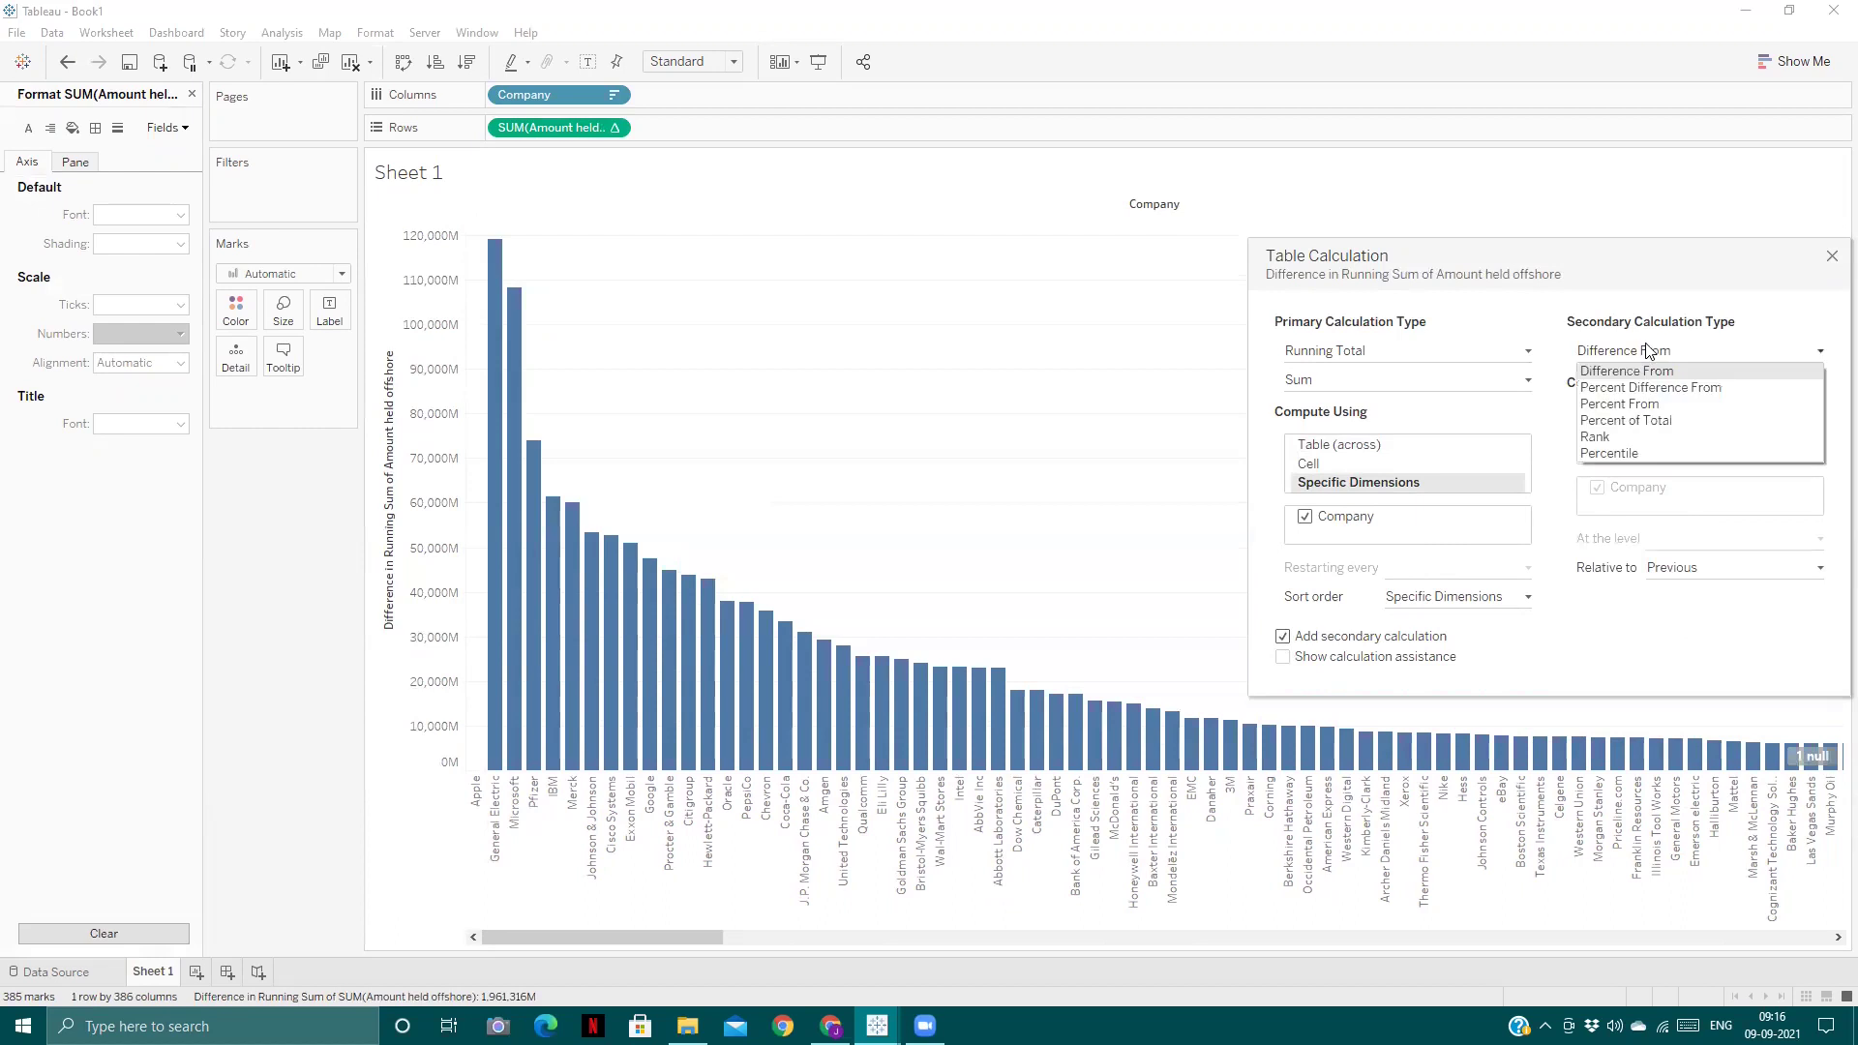
pyautogui.click(1639, 422)
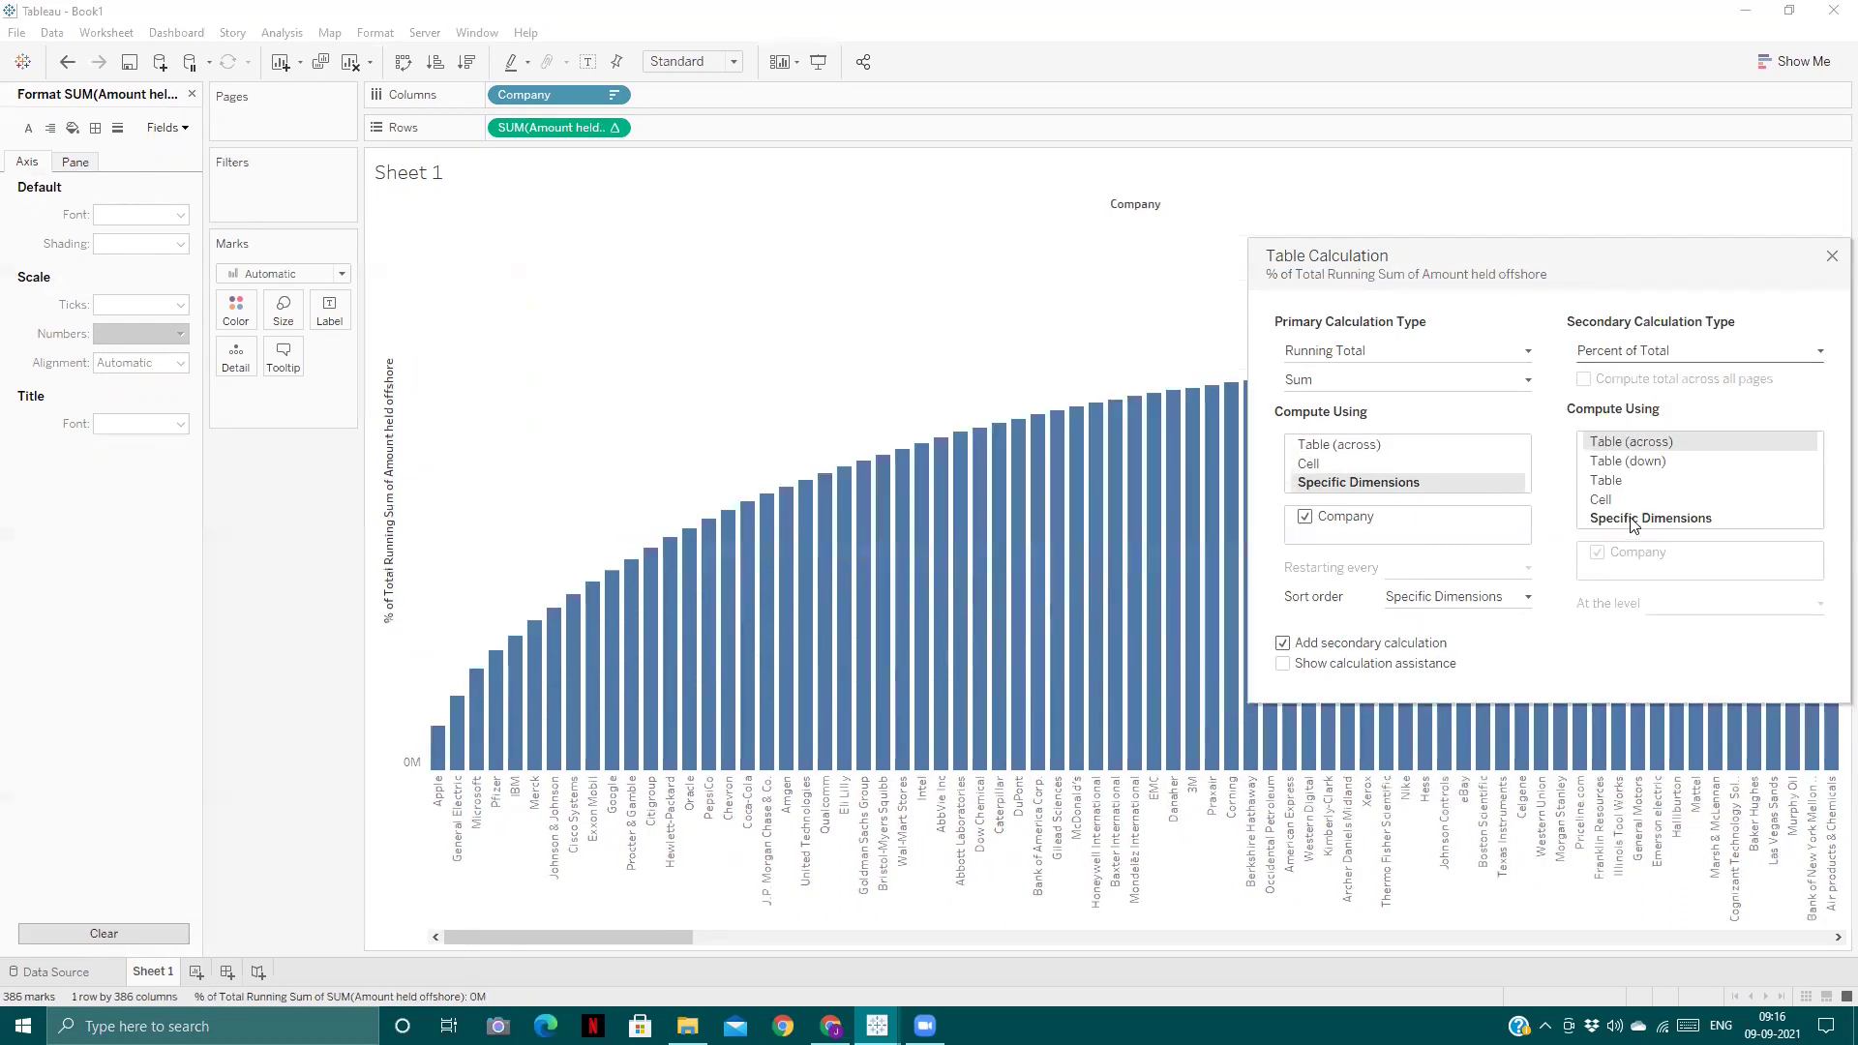
pyautogui.click(1634, 520)
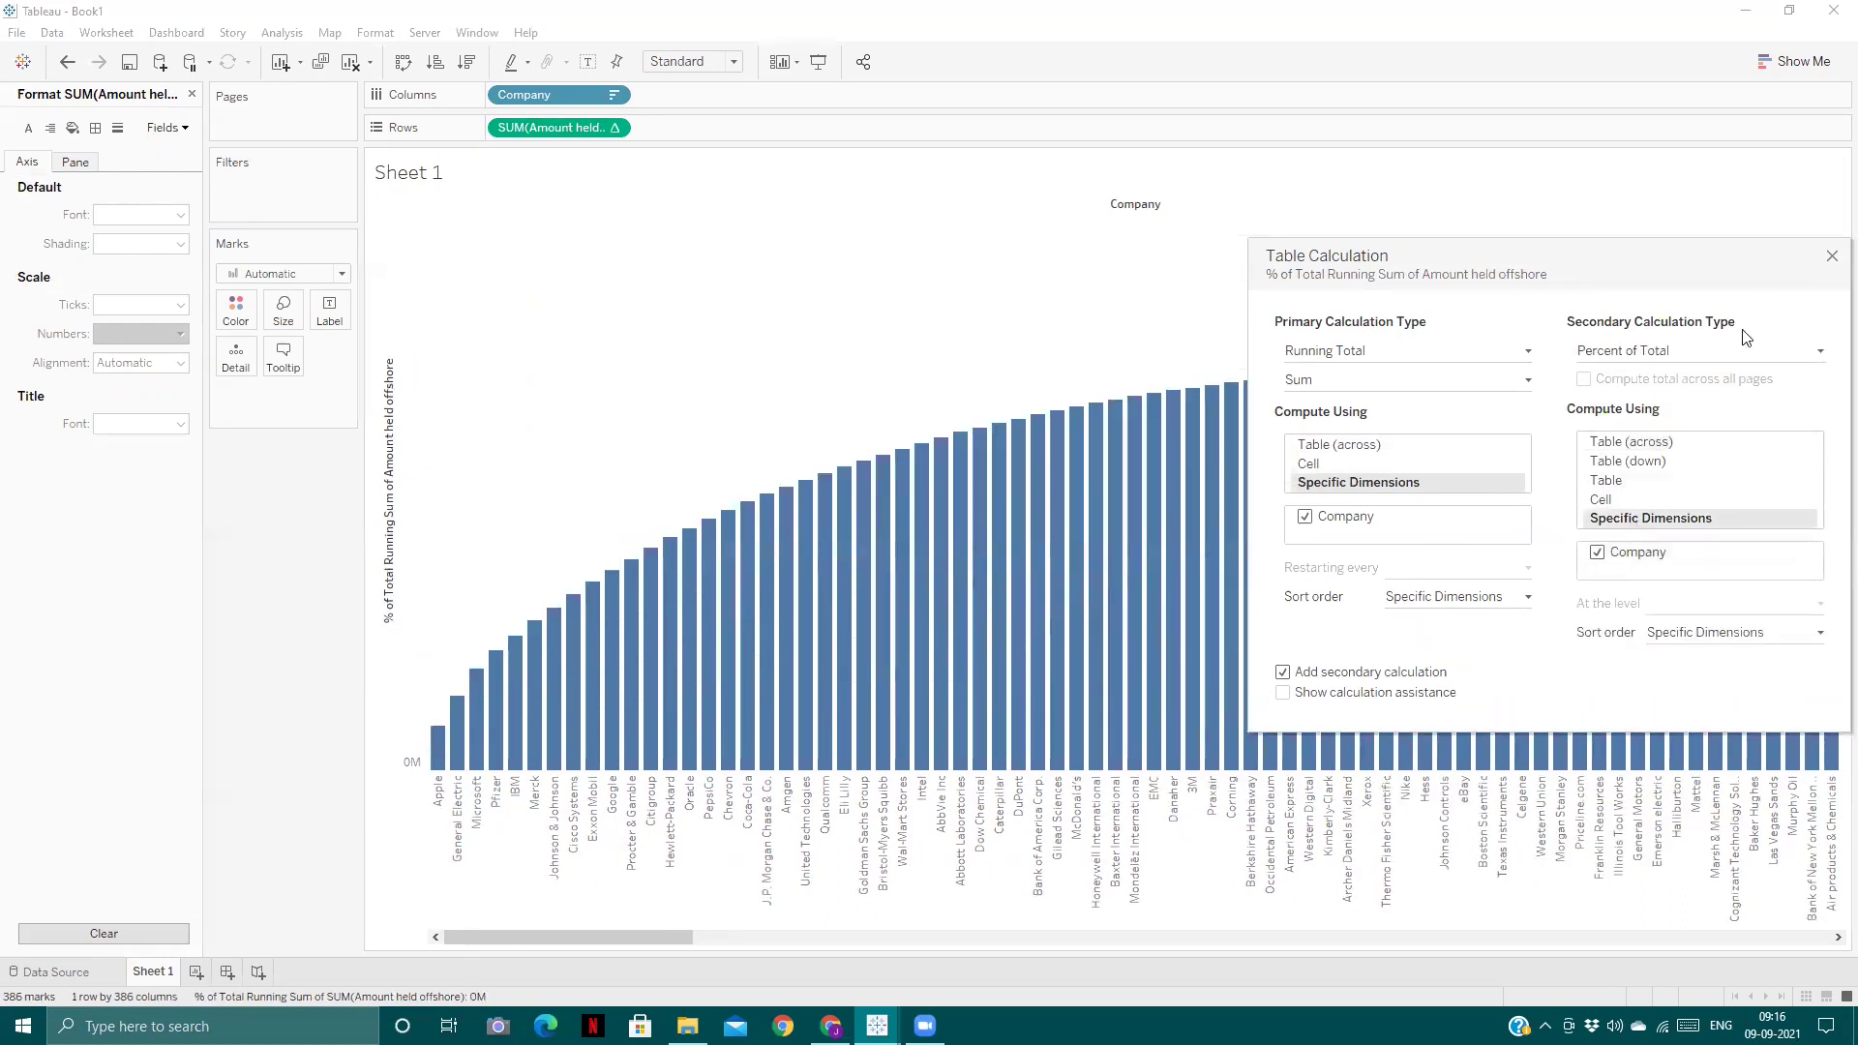
pyautogui.click(1831, 258)
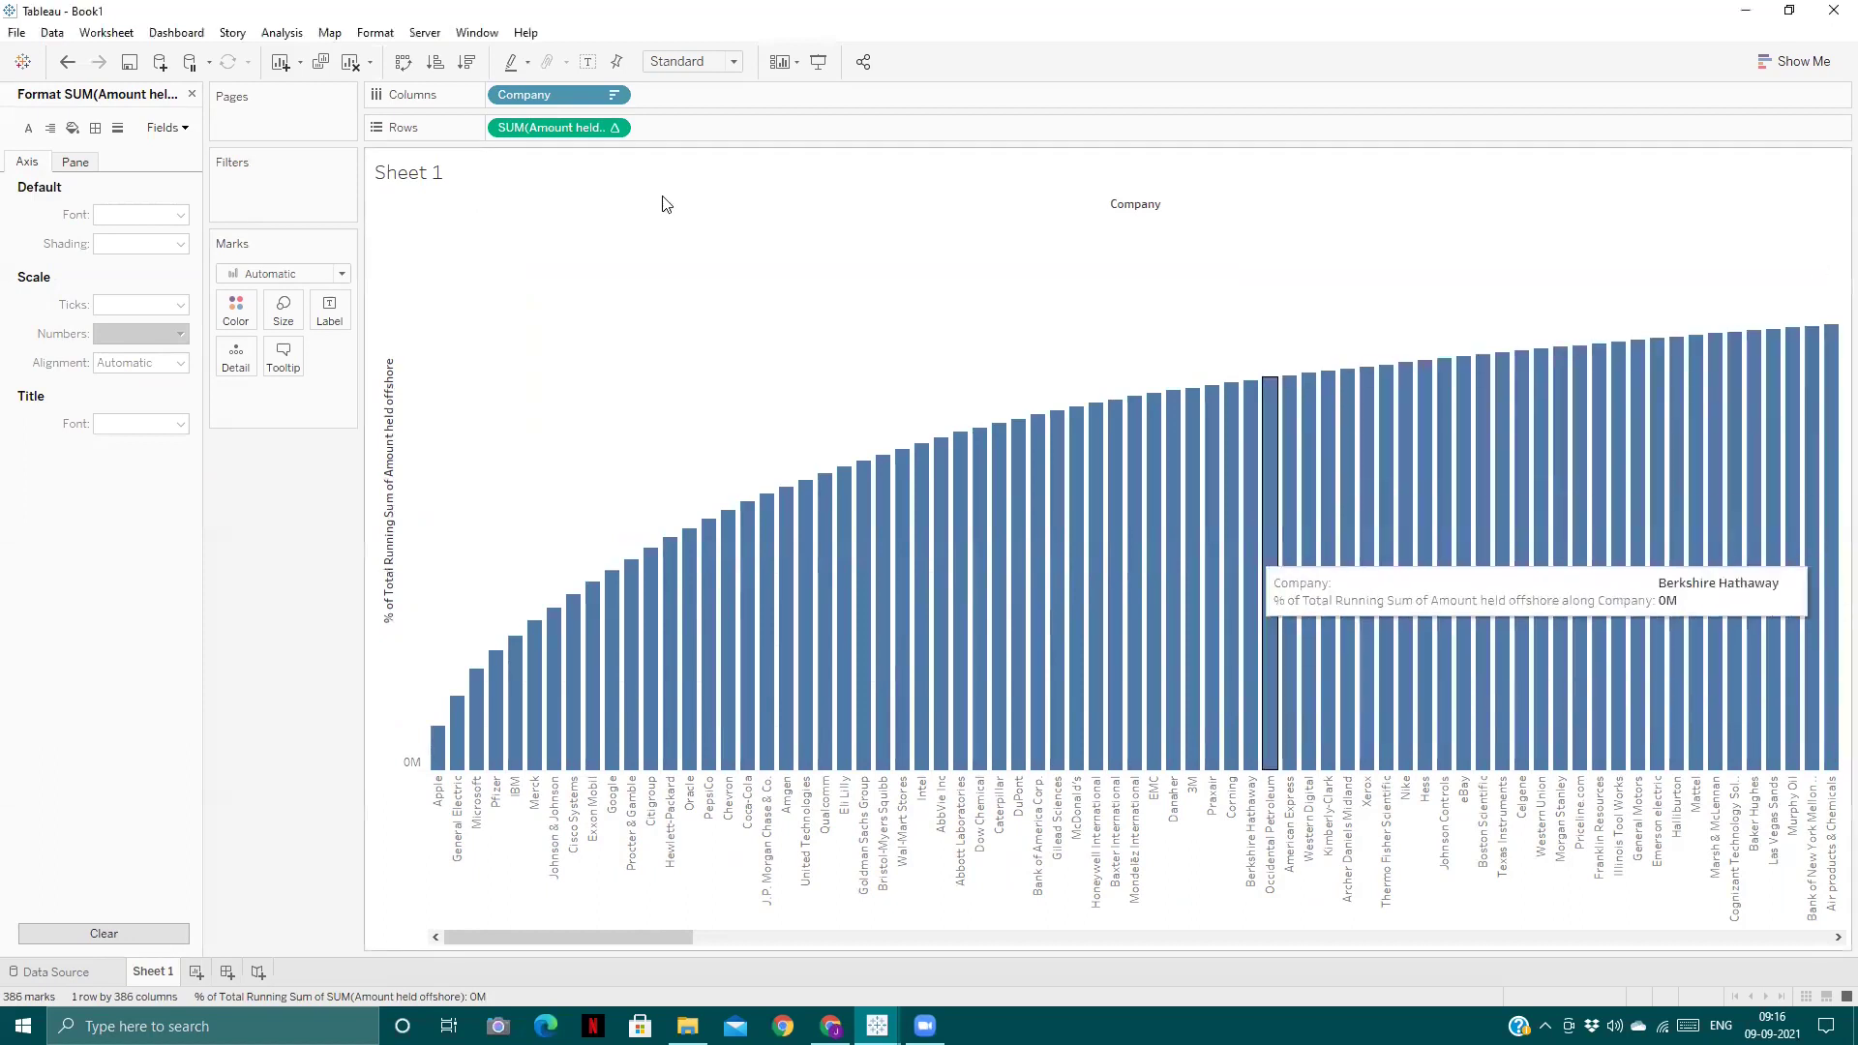
# - Fit the chart to Entire View and add a copy of the Company field to Detail on the marks
pyautogui.click(677, 63)
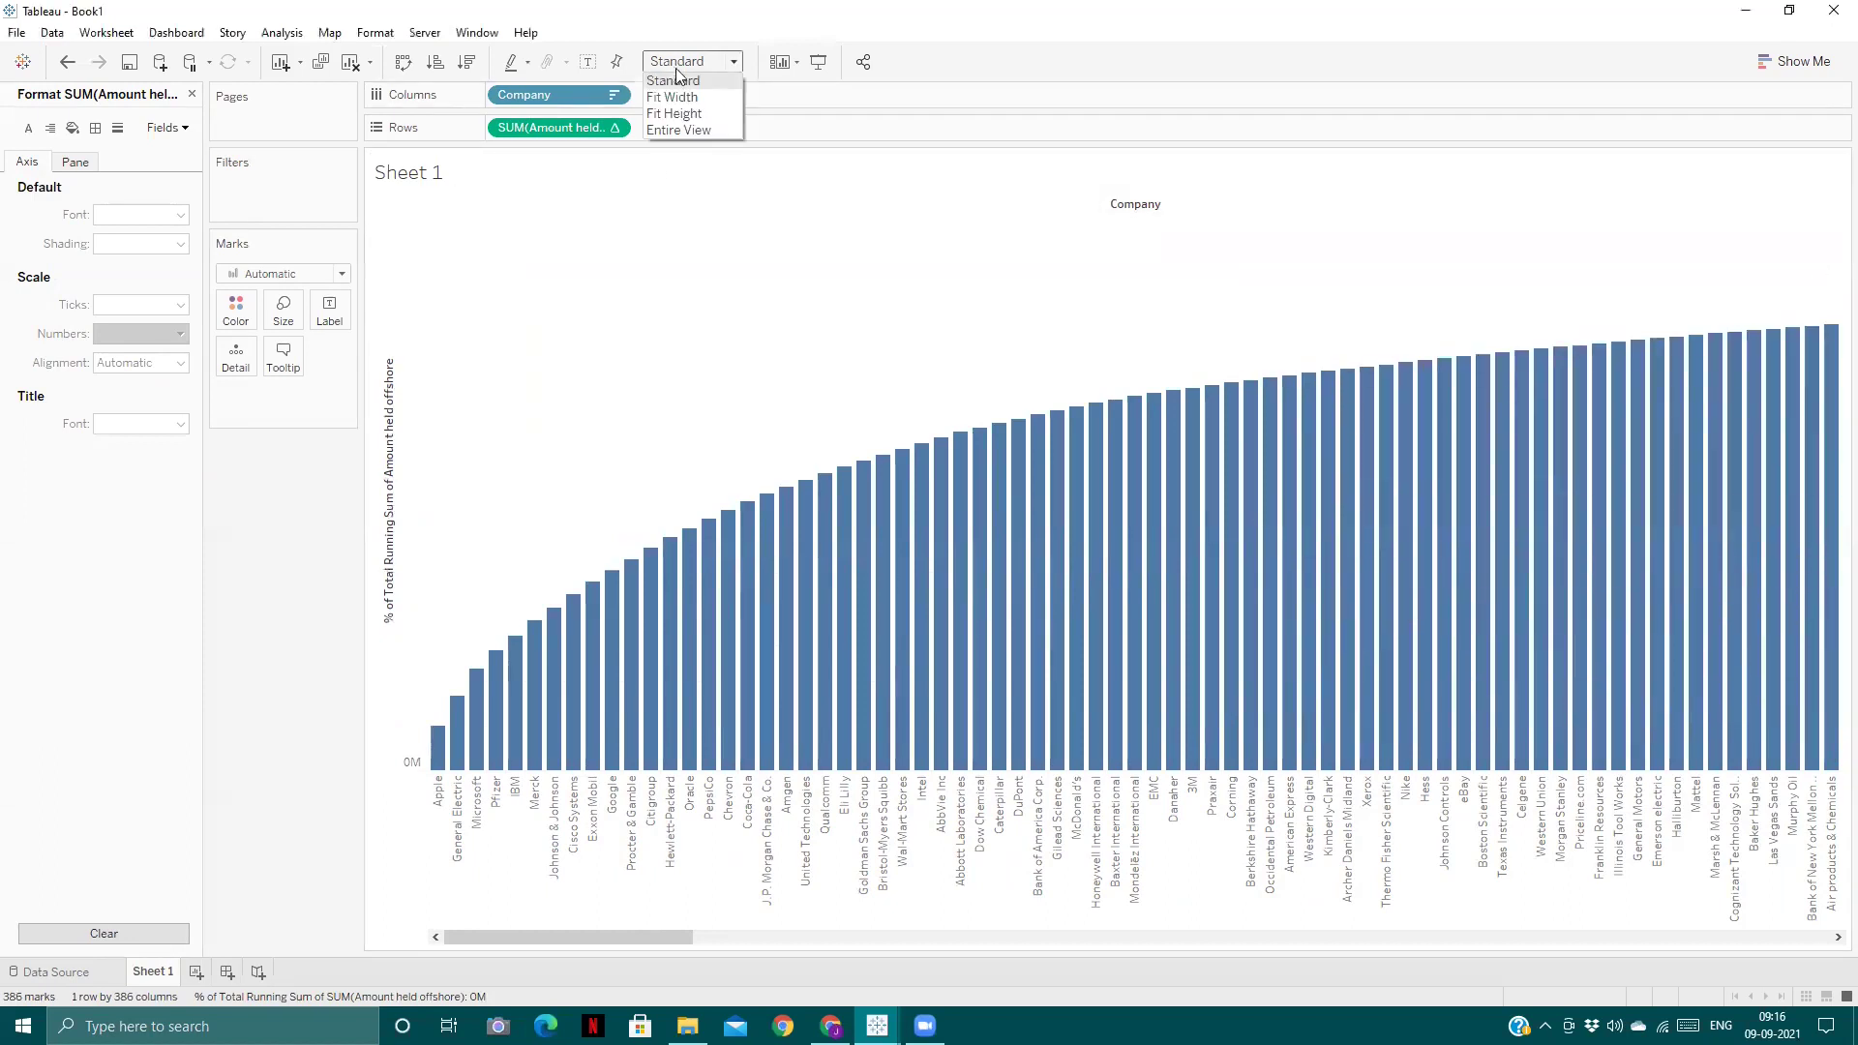
pyautogui.click(681, 130)
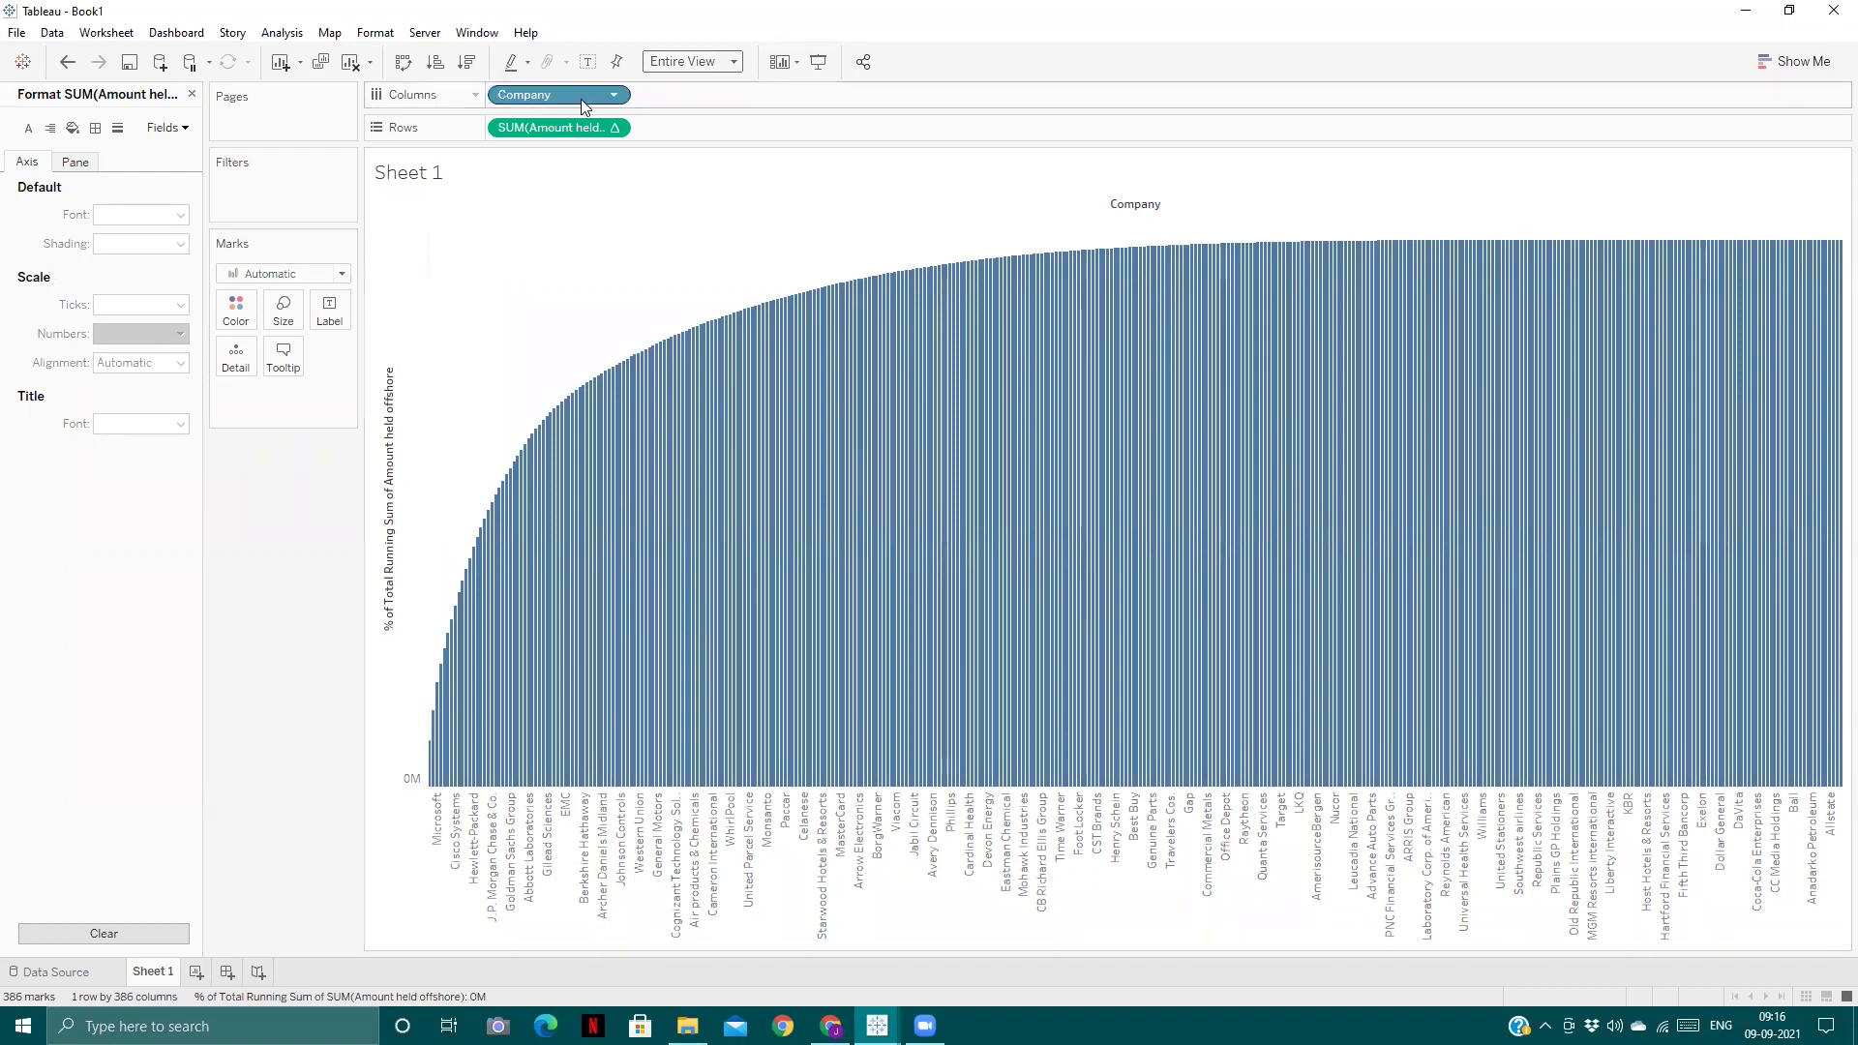
pyautogui.moveTo(565, 97)
pyautogui.mouseDown()
pyautogui.moveTo(410, 227)
pyautogui.moveTo(555, 93)
pyautogui.mouseUp()
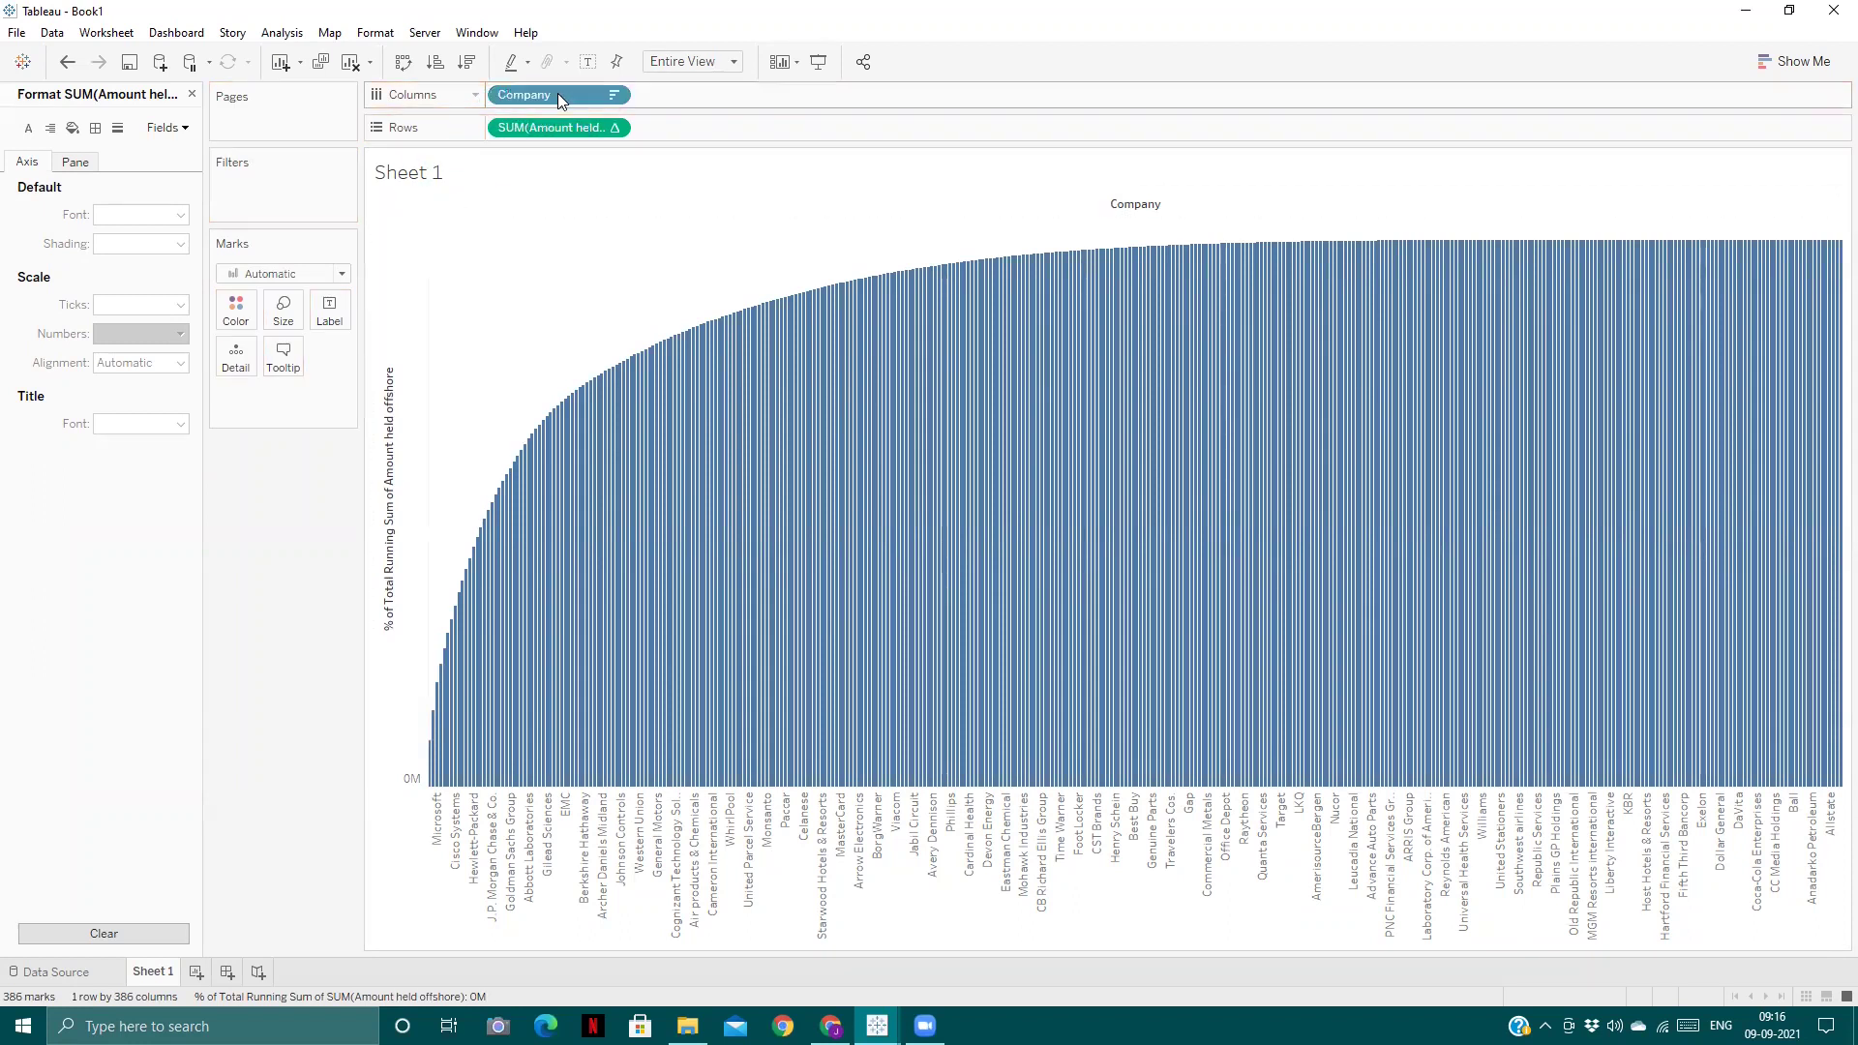
pyautogui.moveTo(543, 85); pyautogui.dragTo(230, 343)
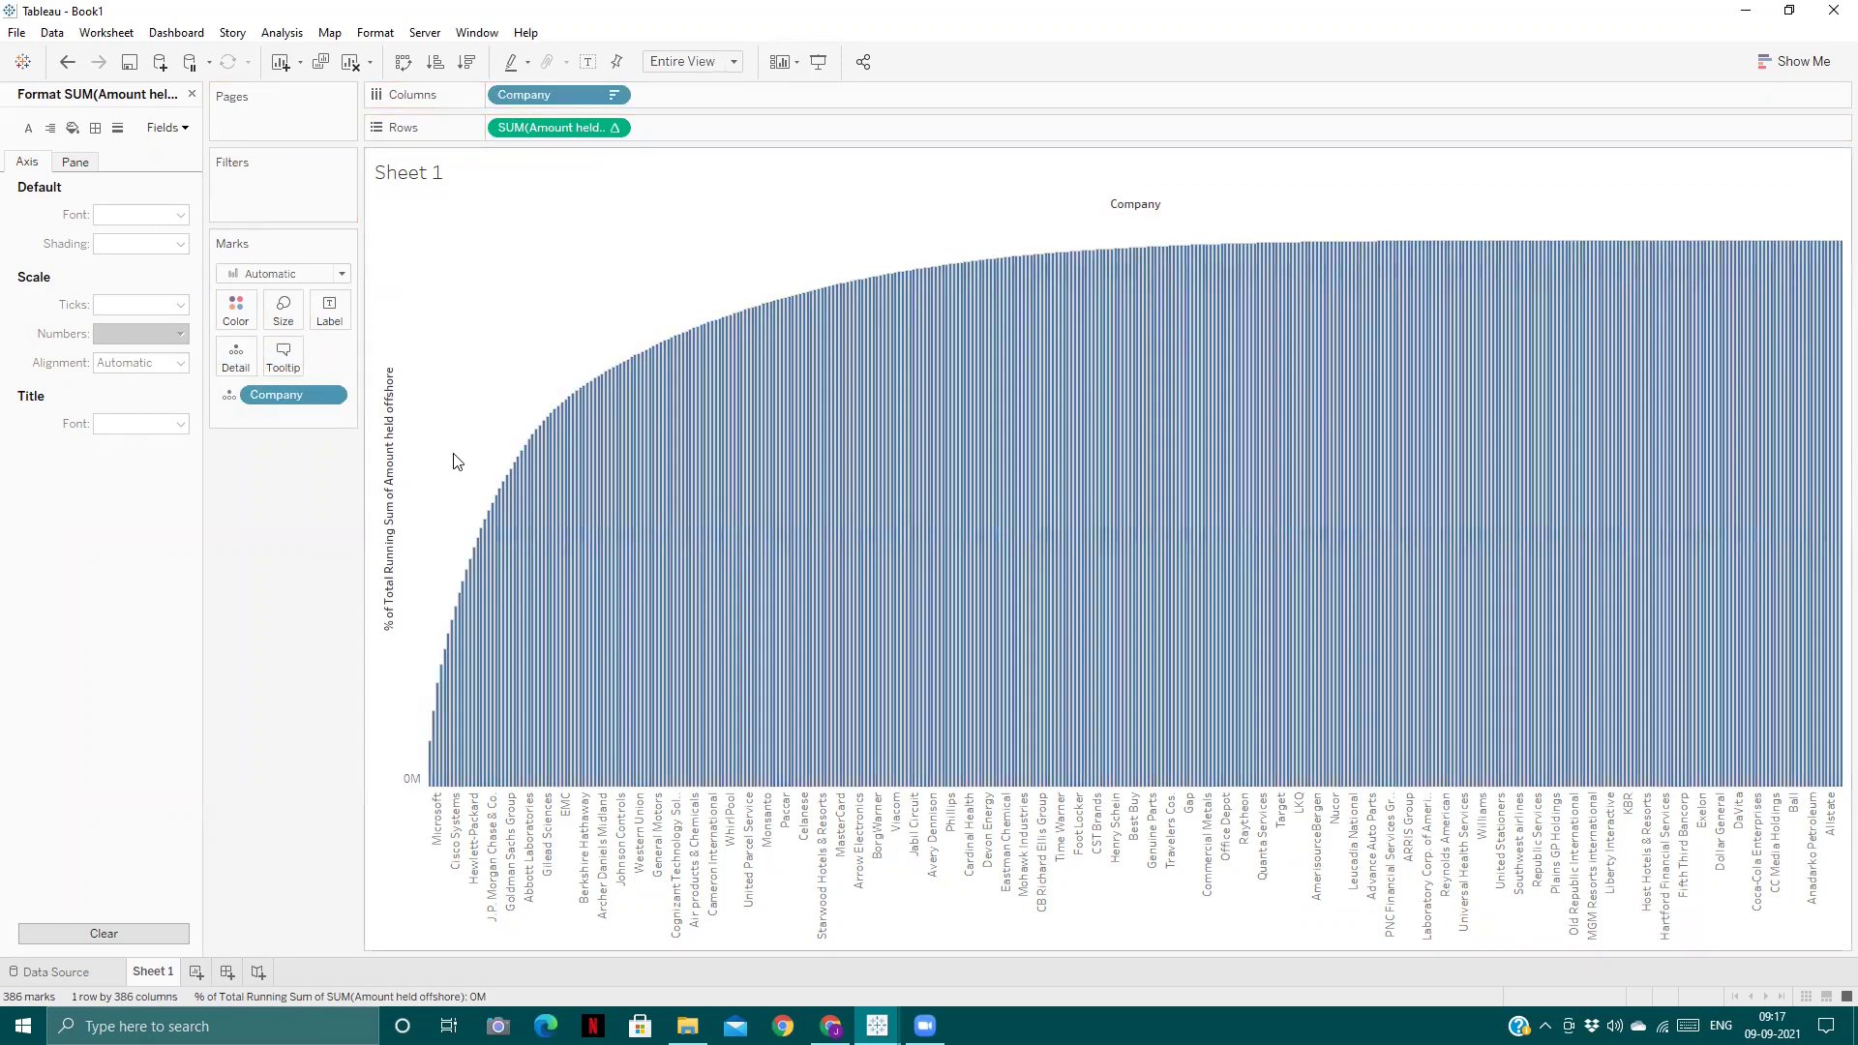
# - Change the Company field on columns to a Count (Distinct) measure
pyautogui.click(614, 94)
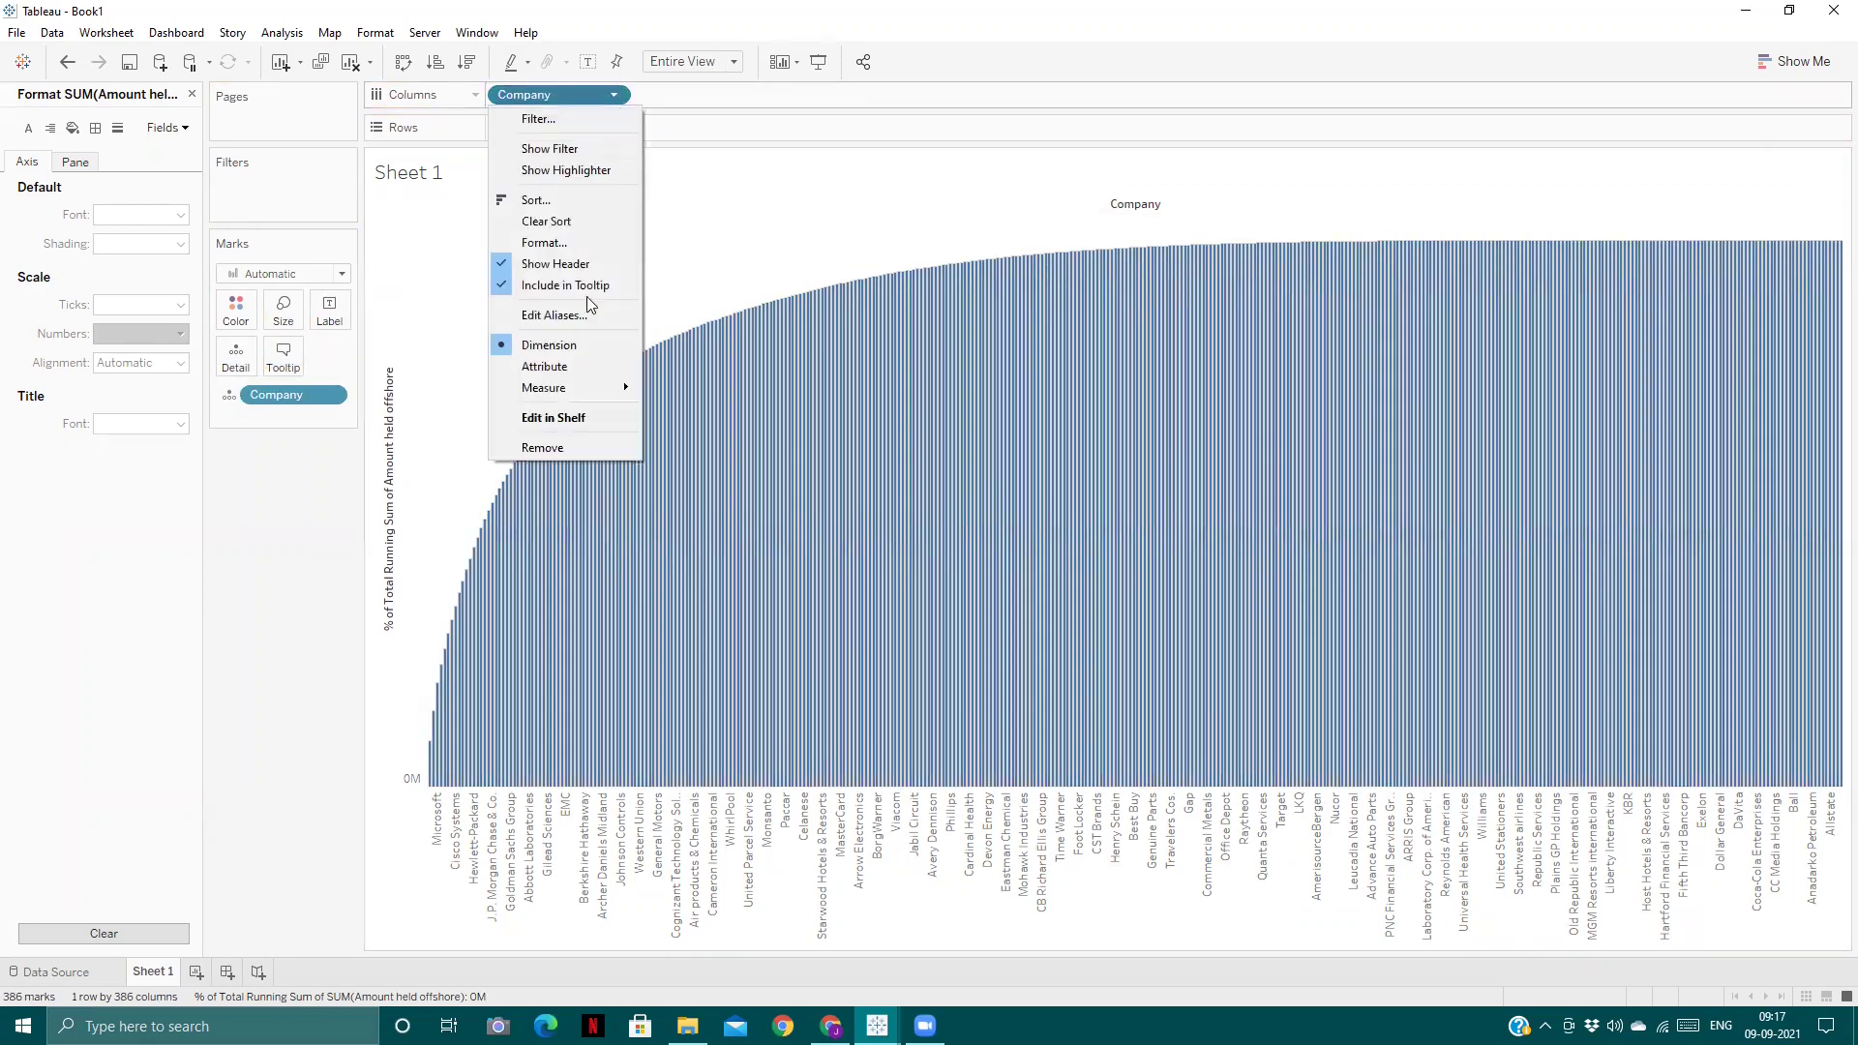
pyautogui.moveTo(577, 387)
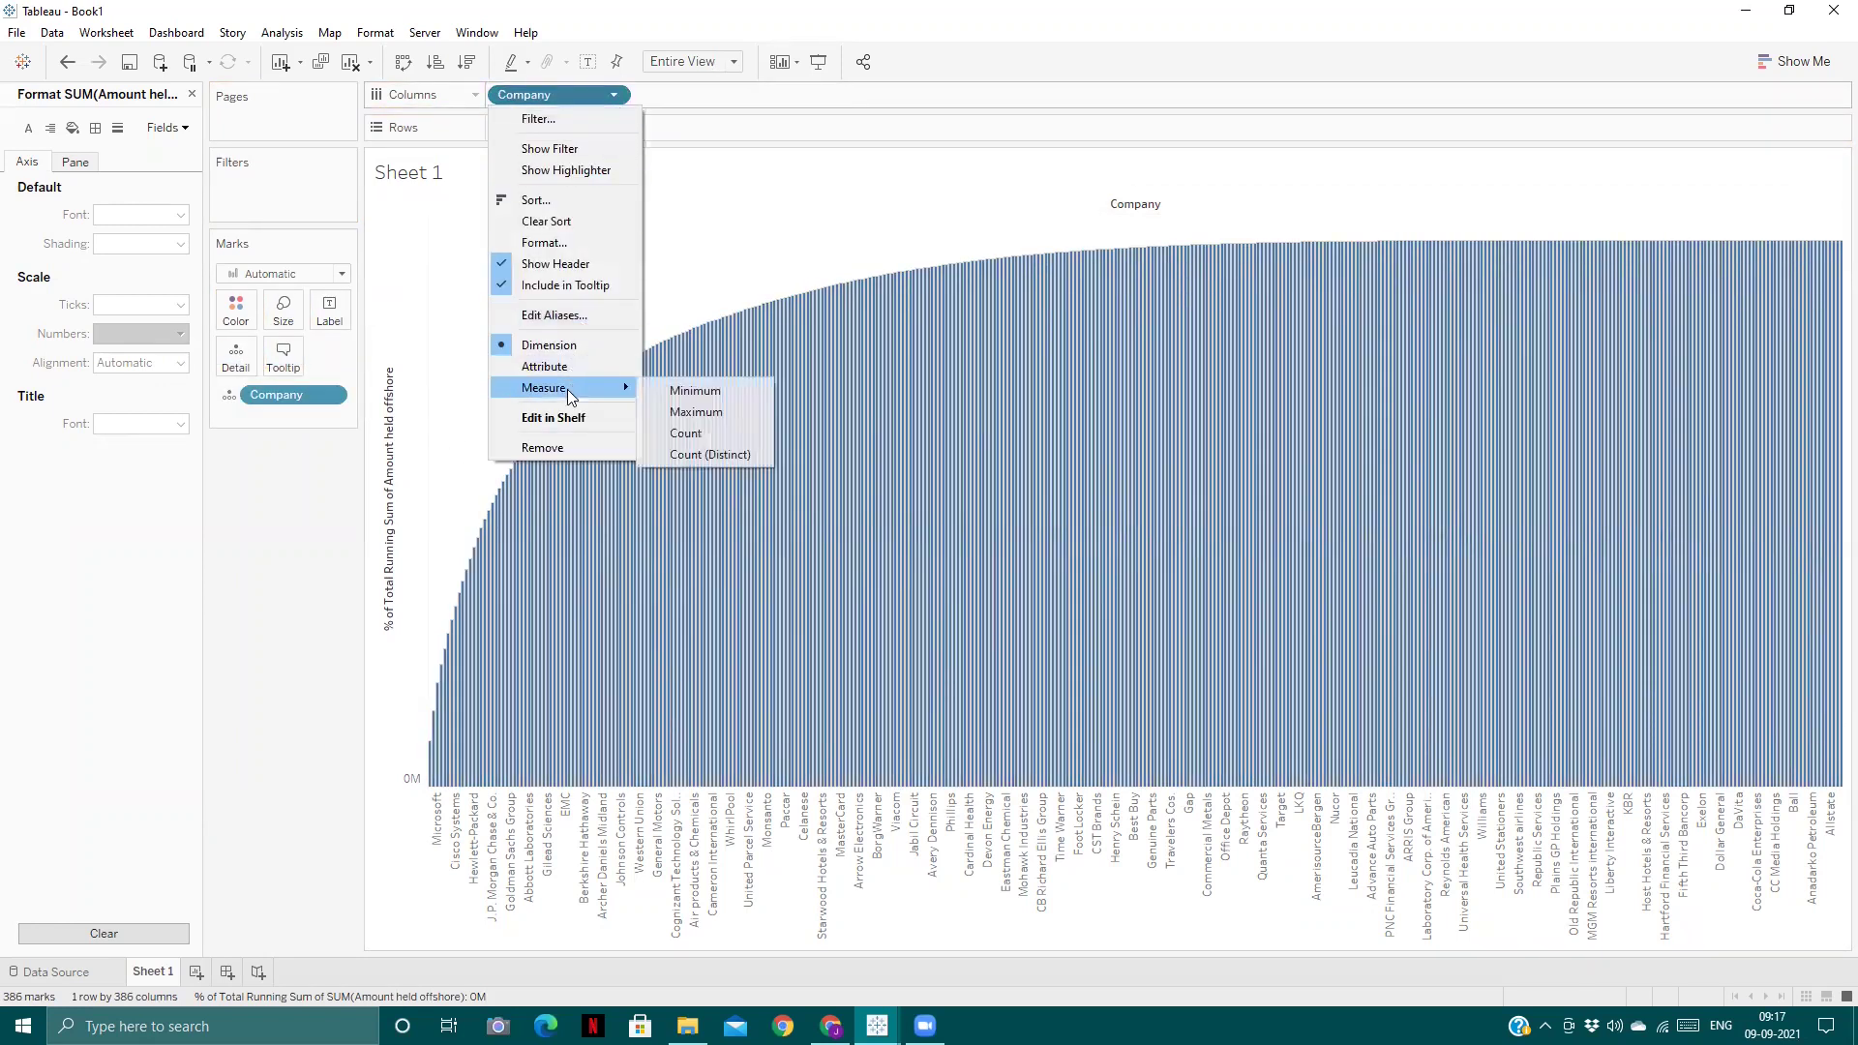
pyautogui.click(687, 457)
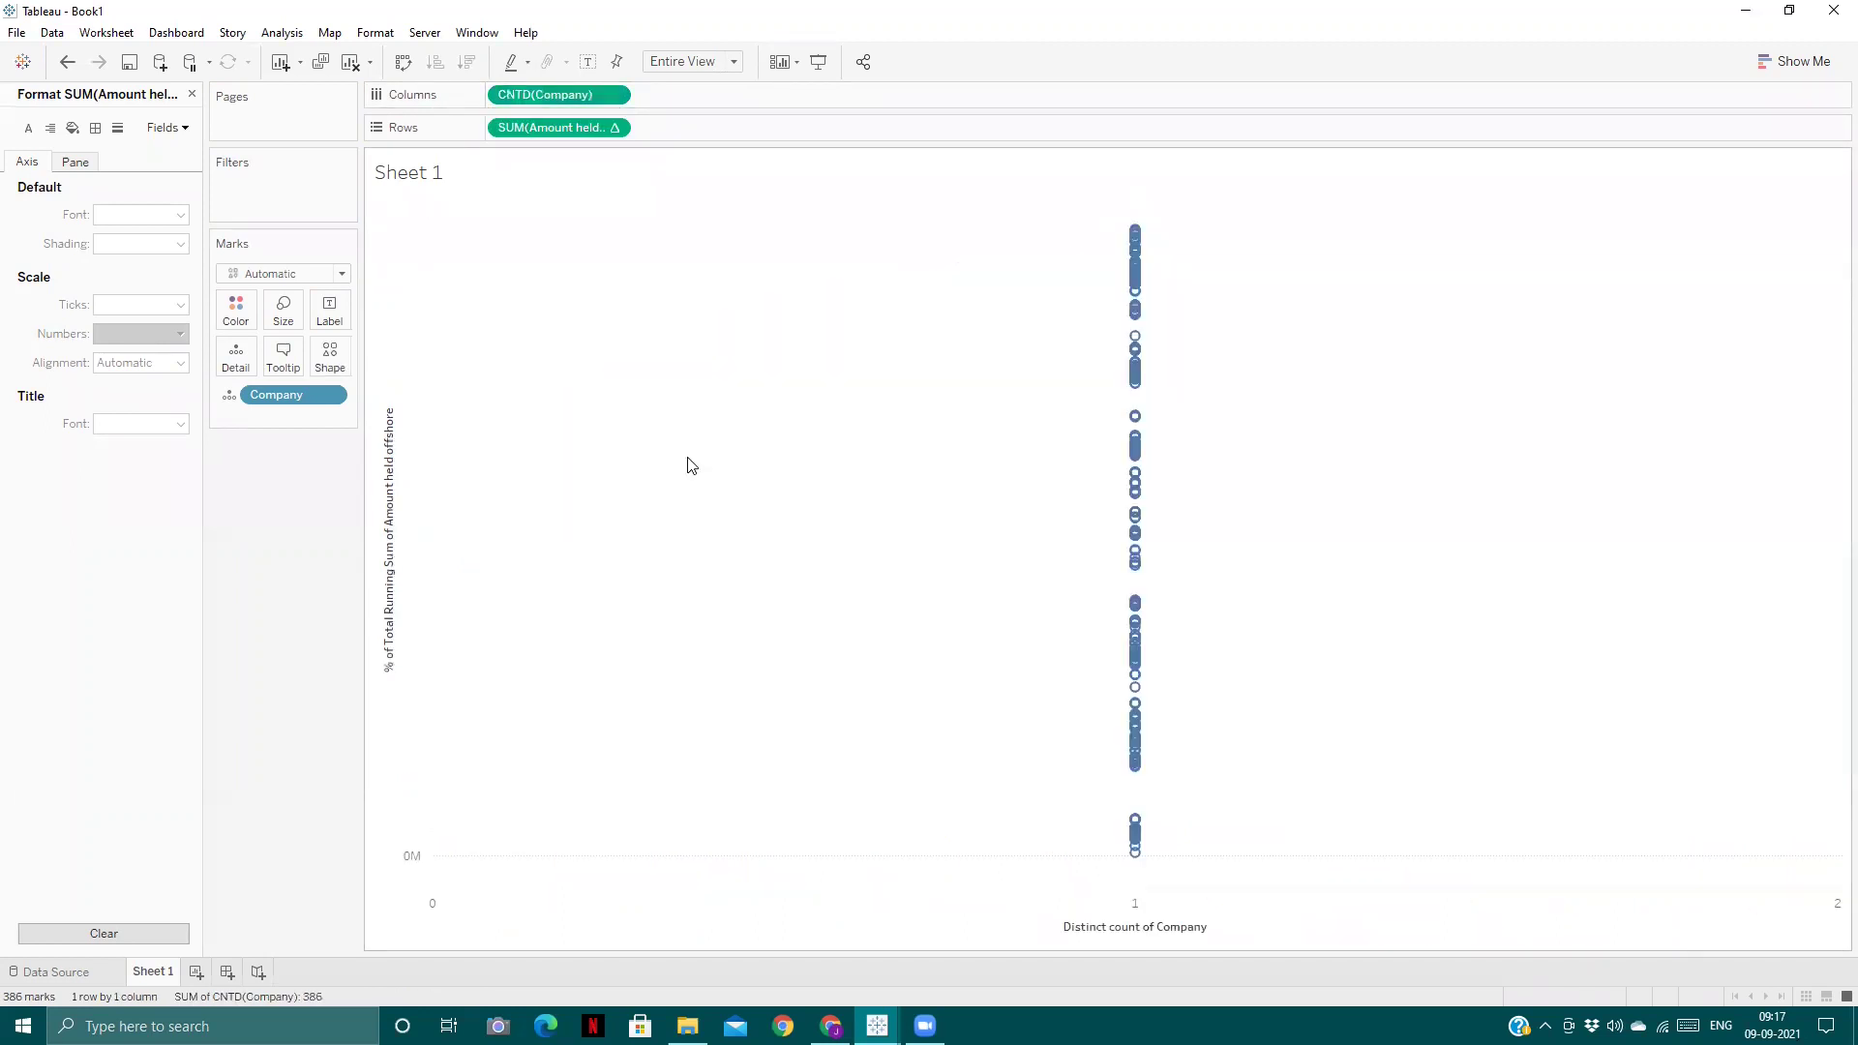
# - Add a Running Total (Sum) table calculation to the distinct count of Company on columns, computed using the specific dimension Company
pyautogui.click(613, 94)
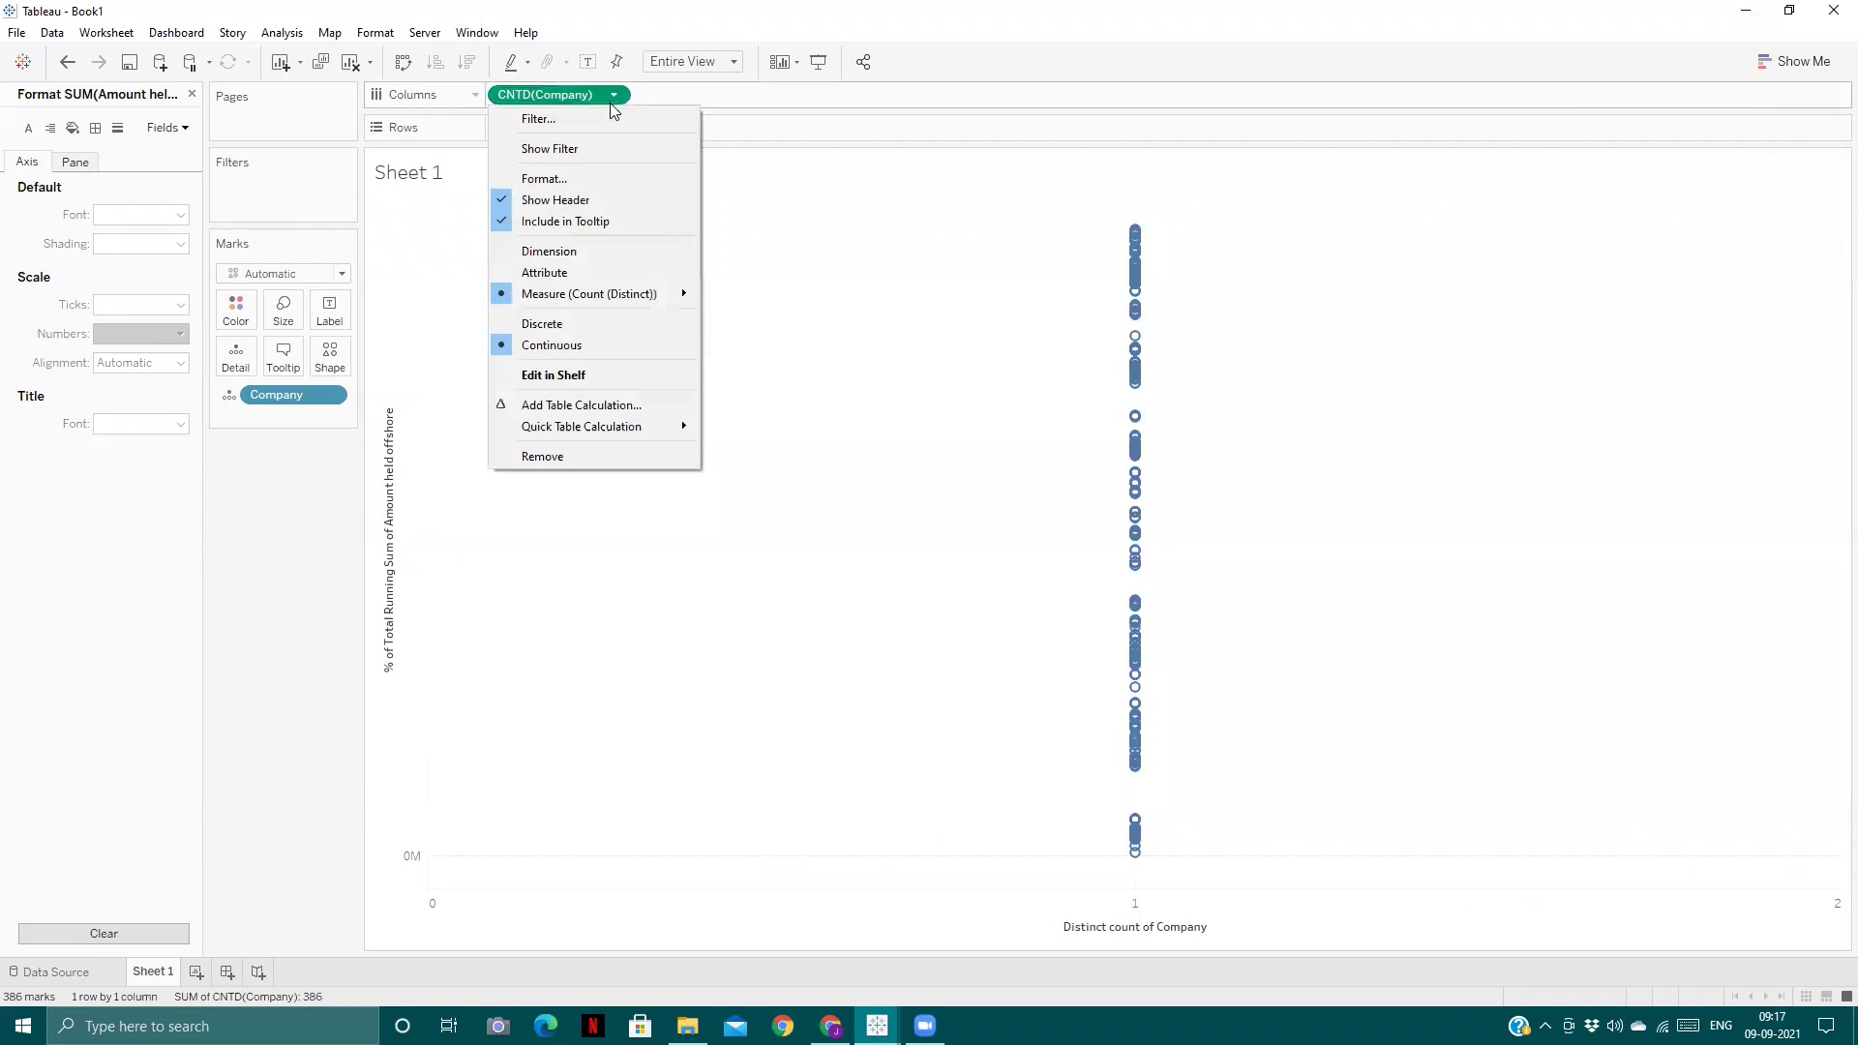
pyautogui.click(575, 406)
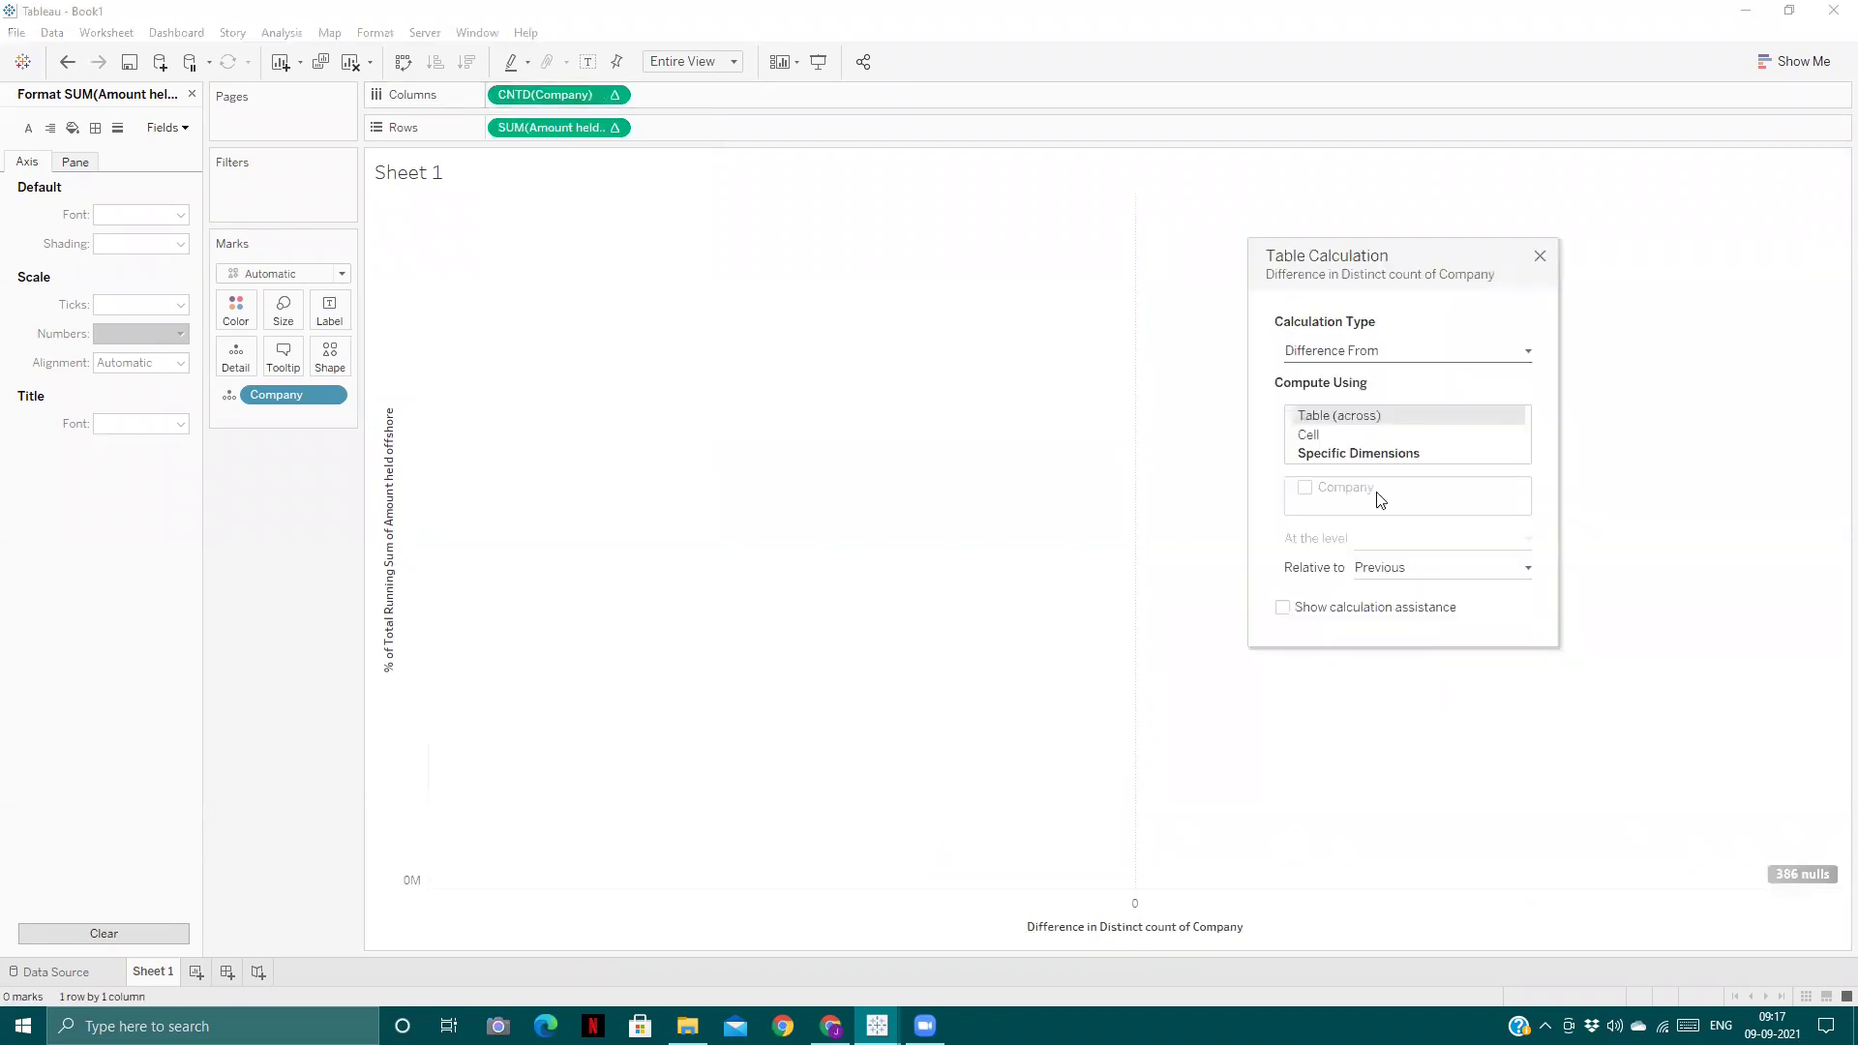
pyautogui.click(1376, 352)
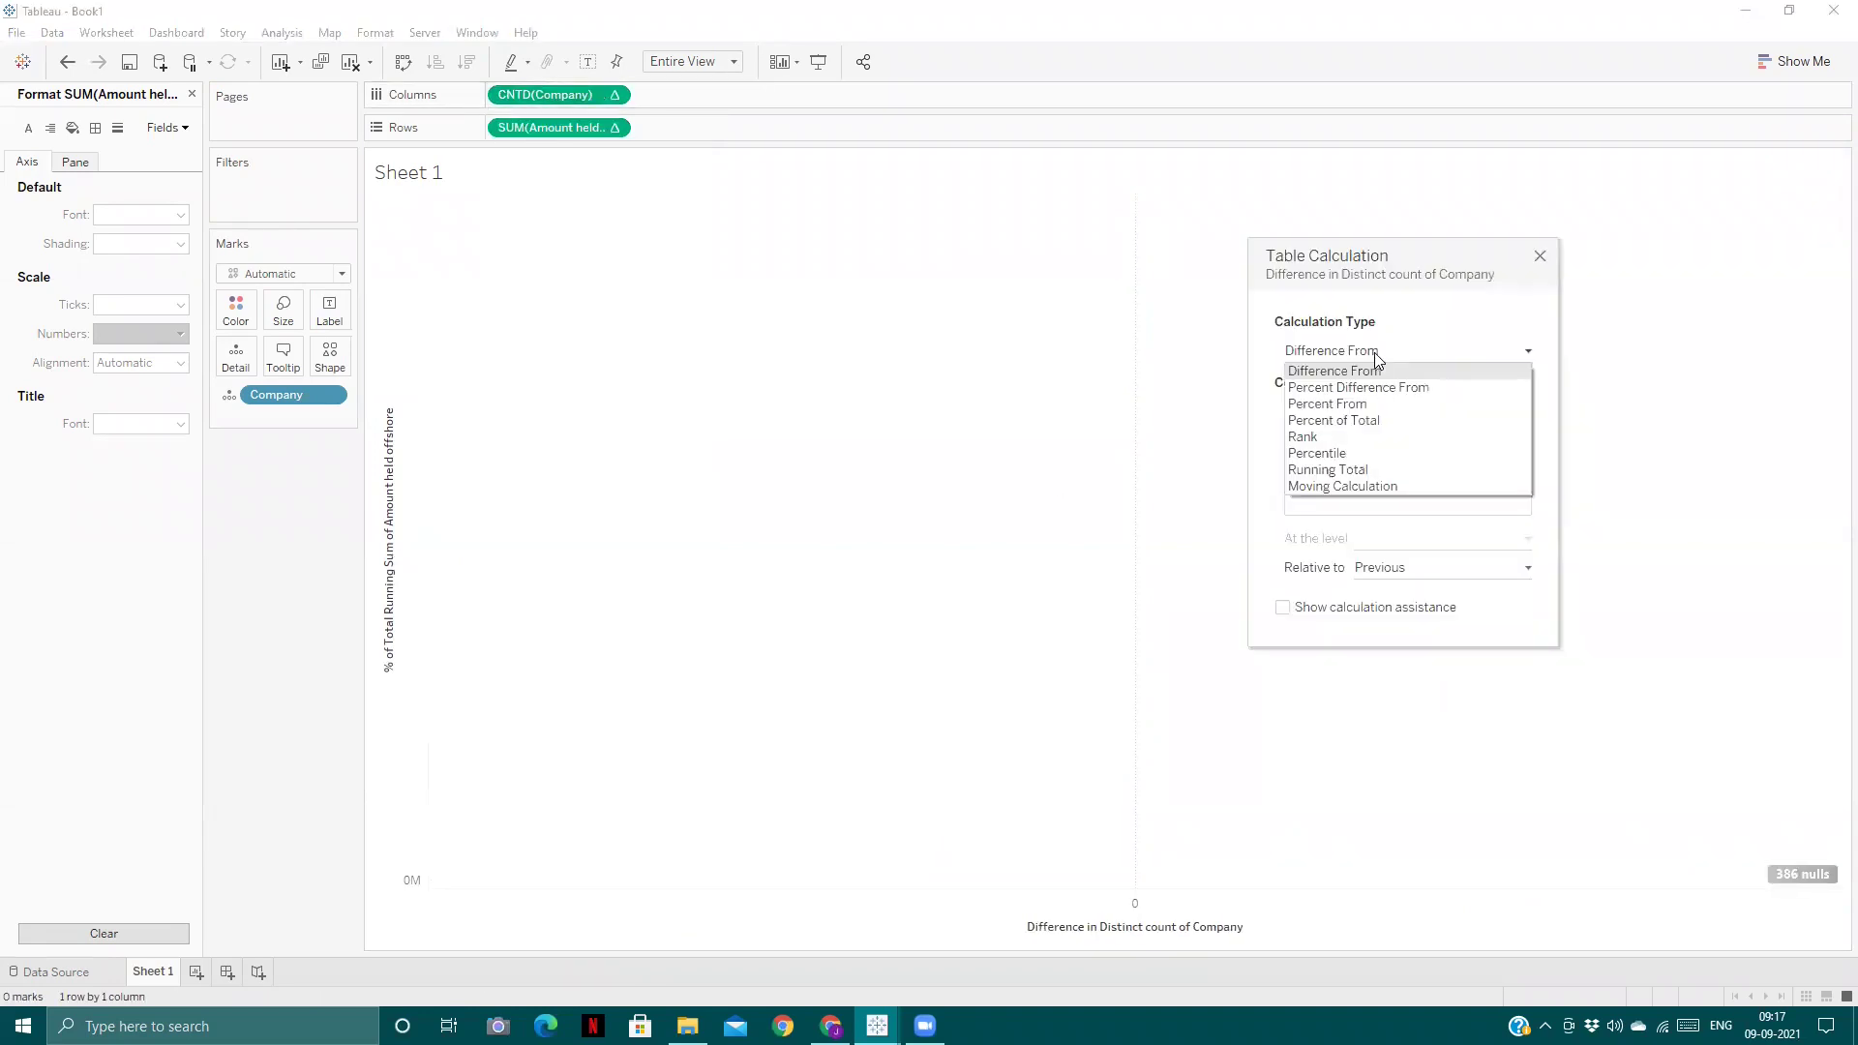
pyautogui.click(1376, 469)
pyautogui.click(1369, 483)
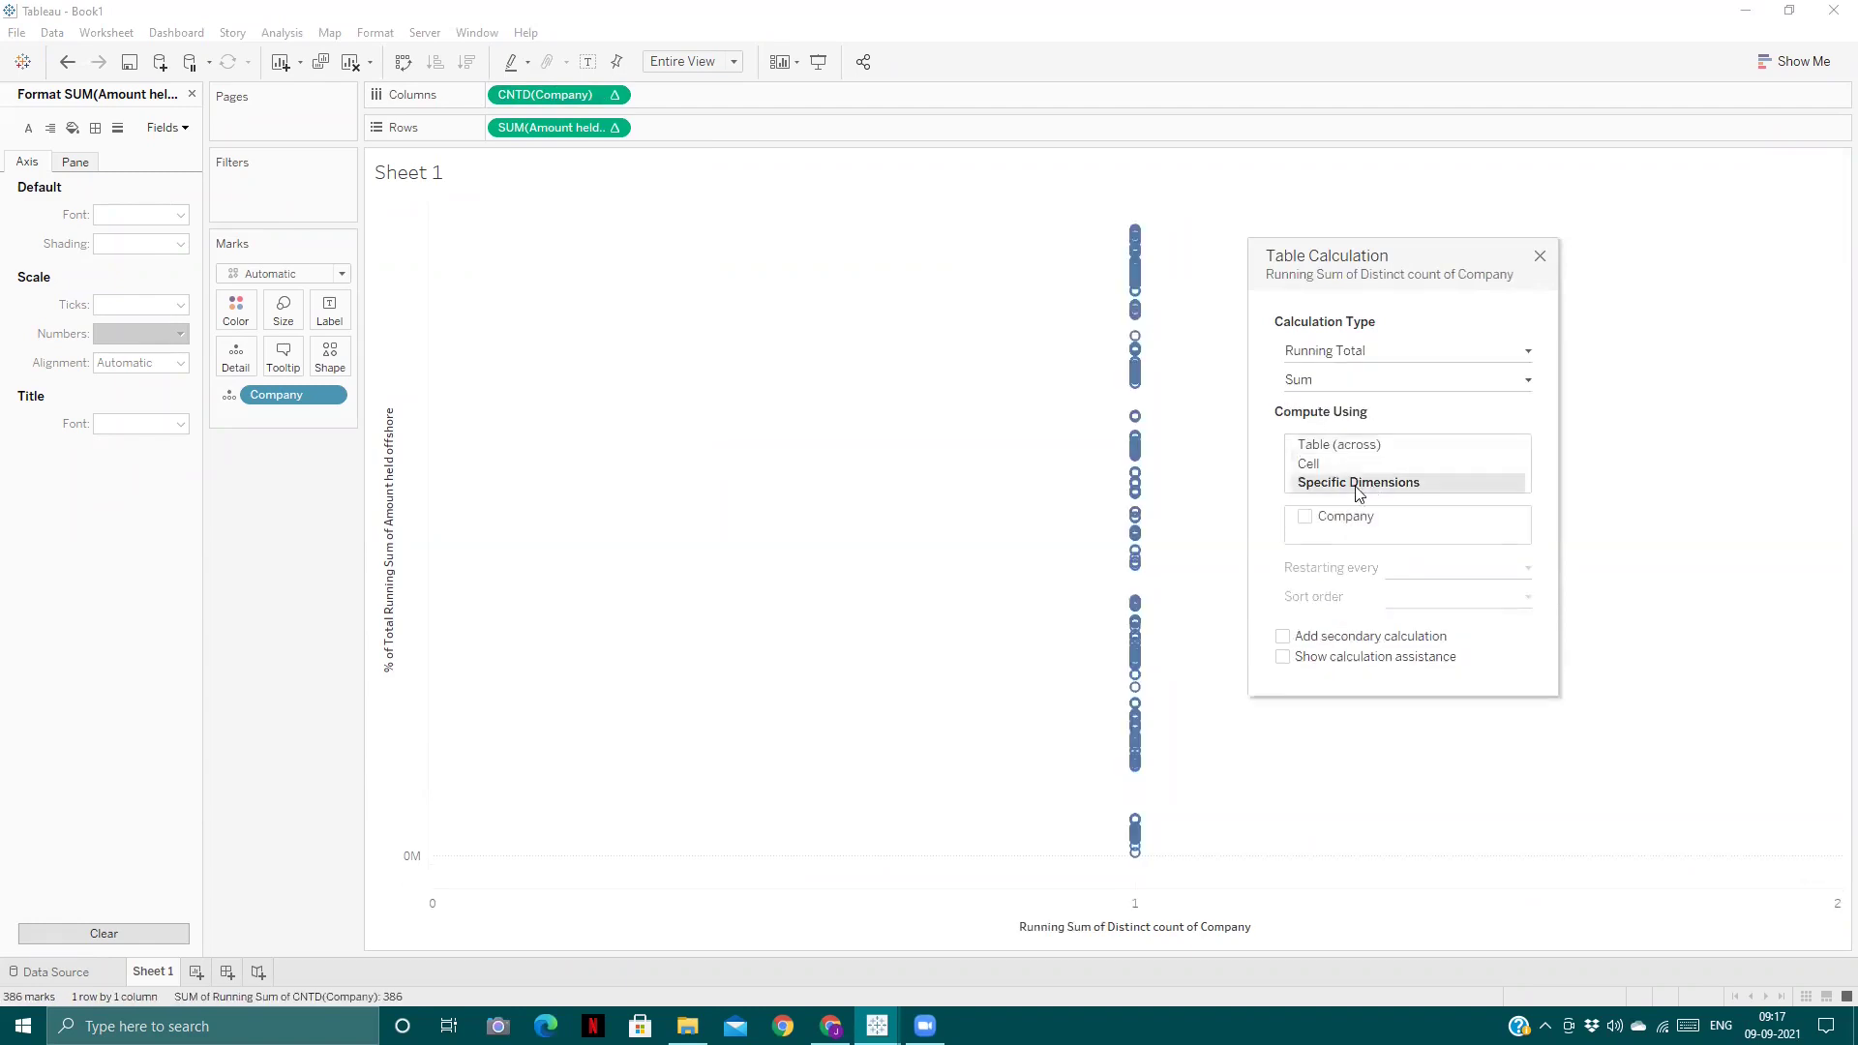
pyautogui.click(1305, 518)
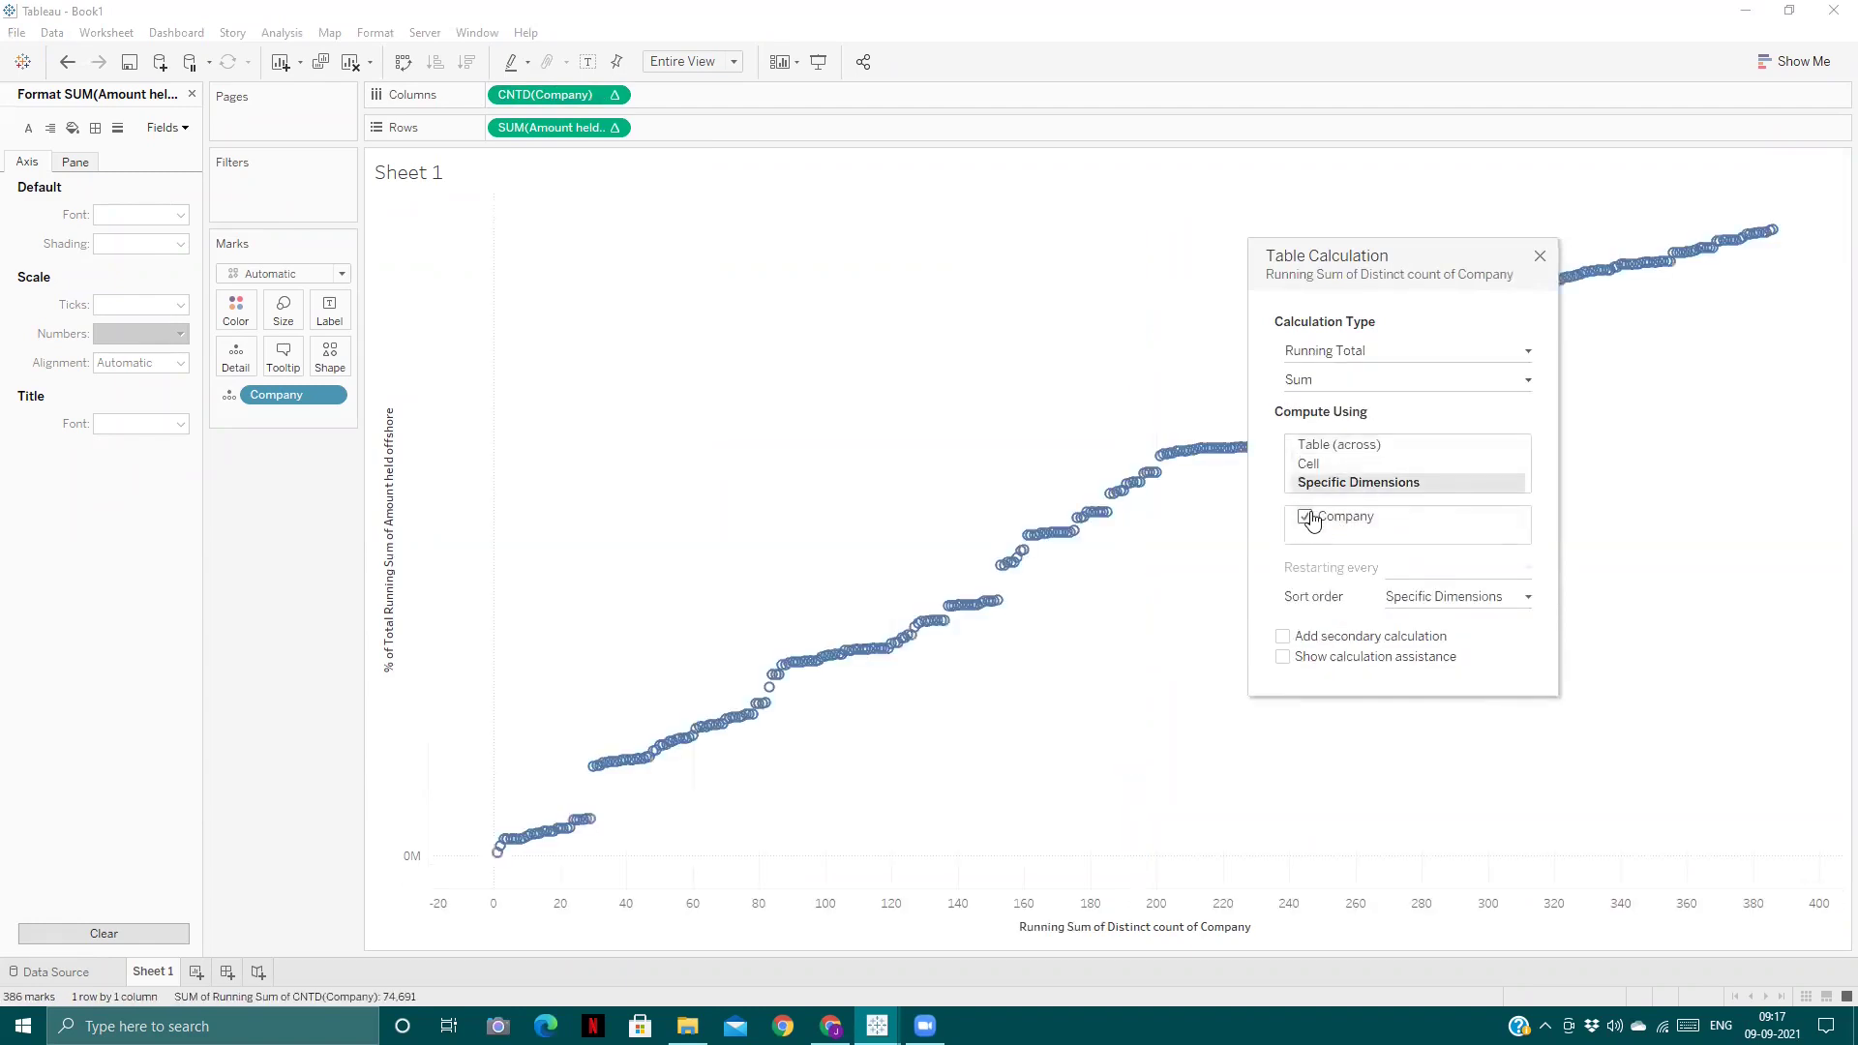
pyautogui.click(1541, 257)
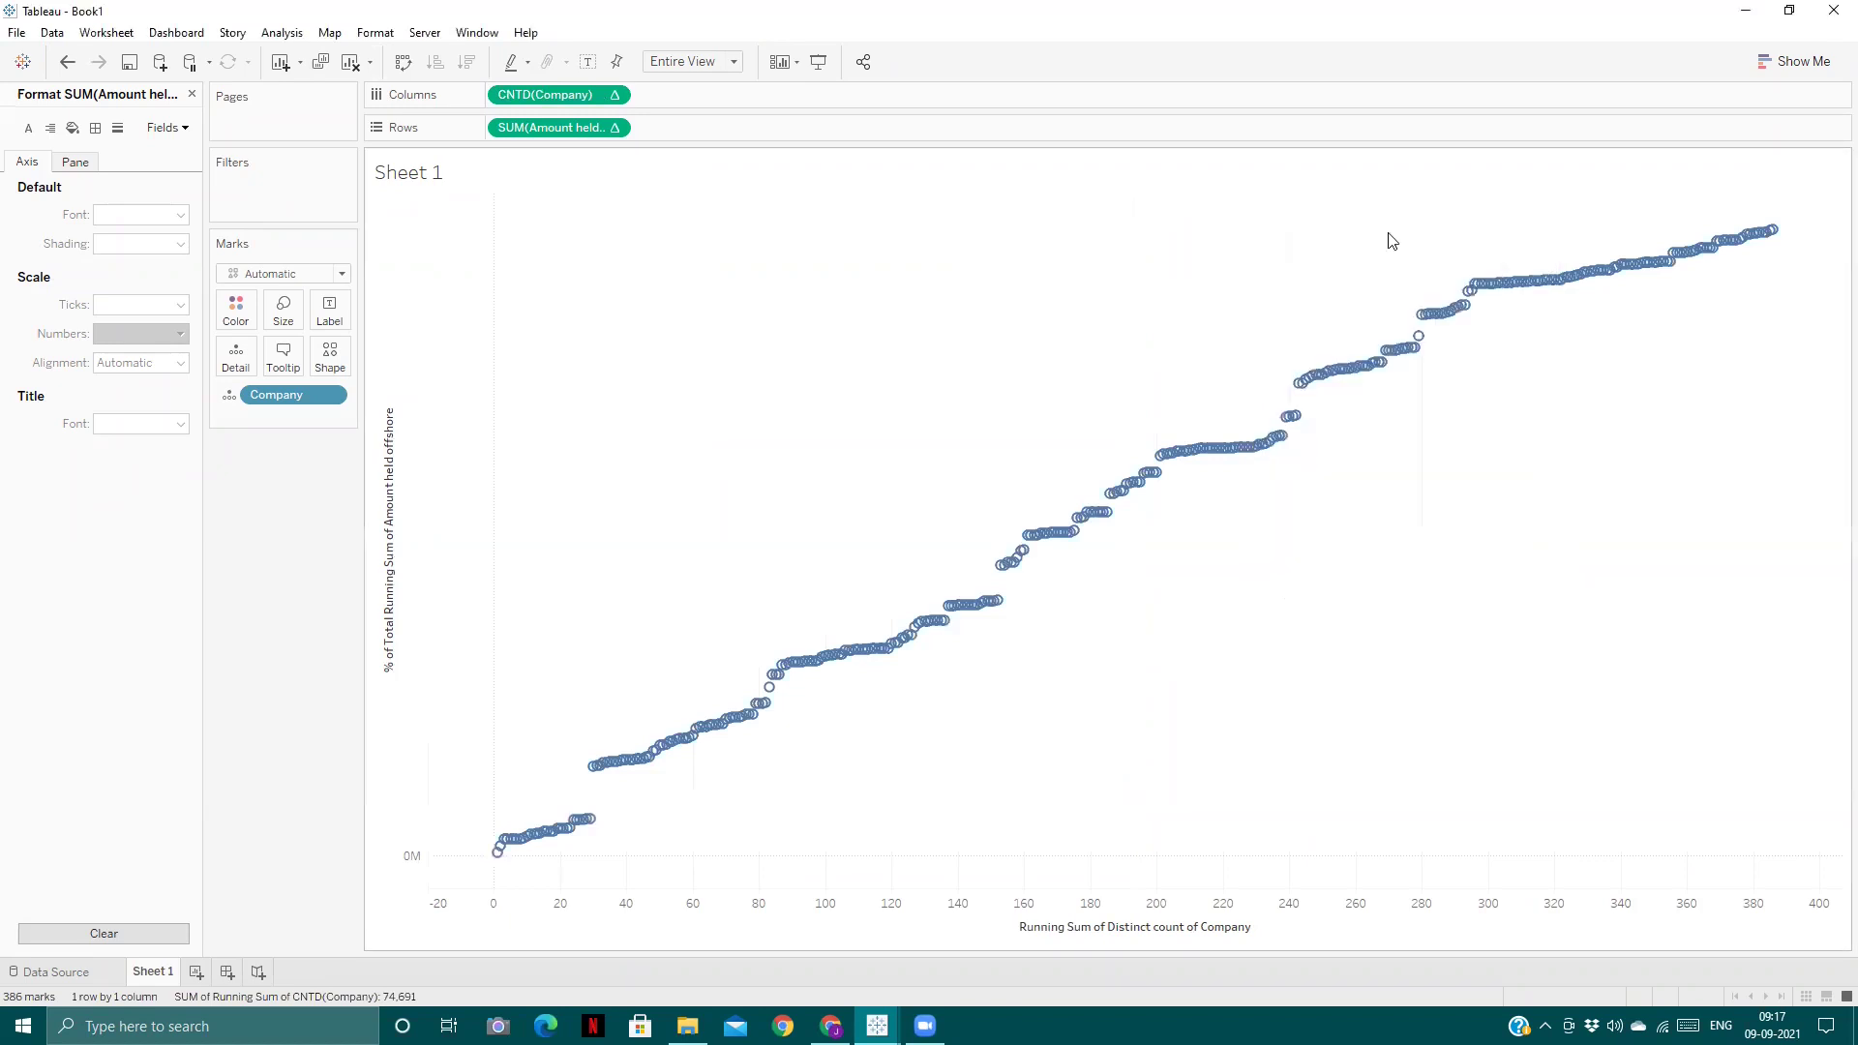
# - Sort the Company detail field descending by the sum of Amount held offshore, and change the mark type to Area
pyautogui.click(333, 396)
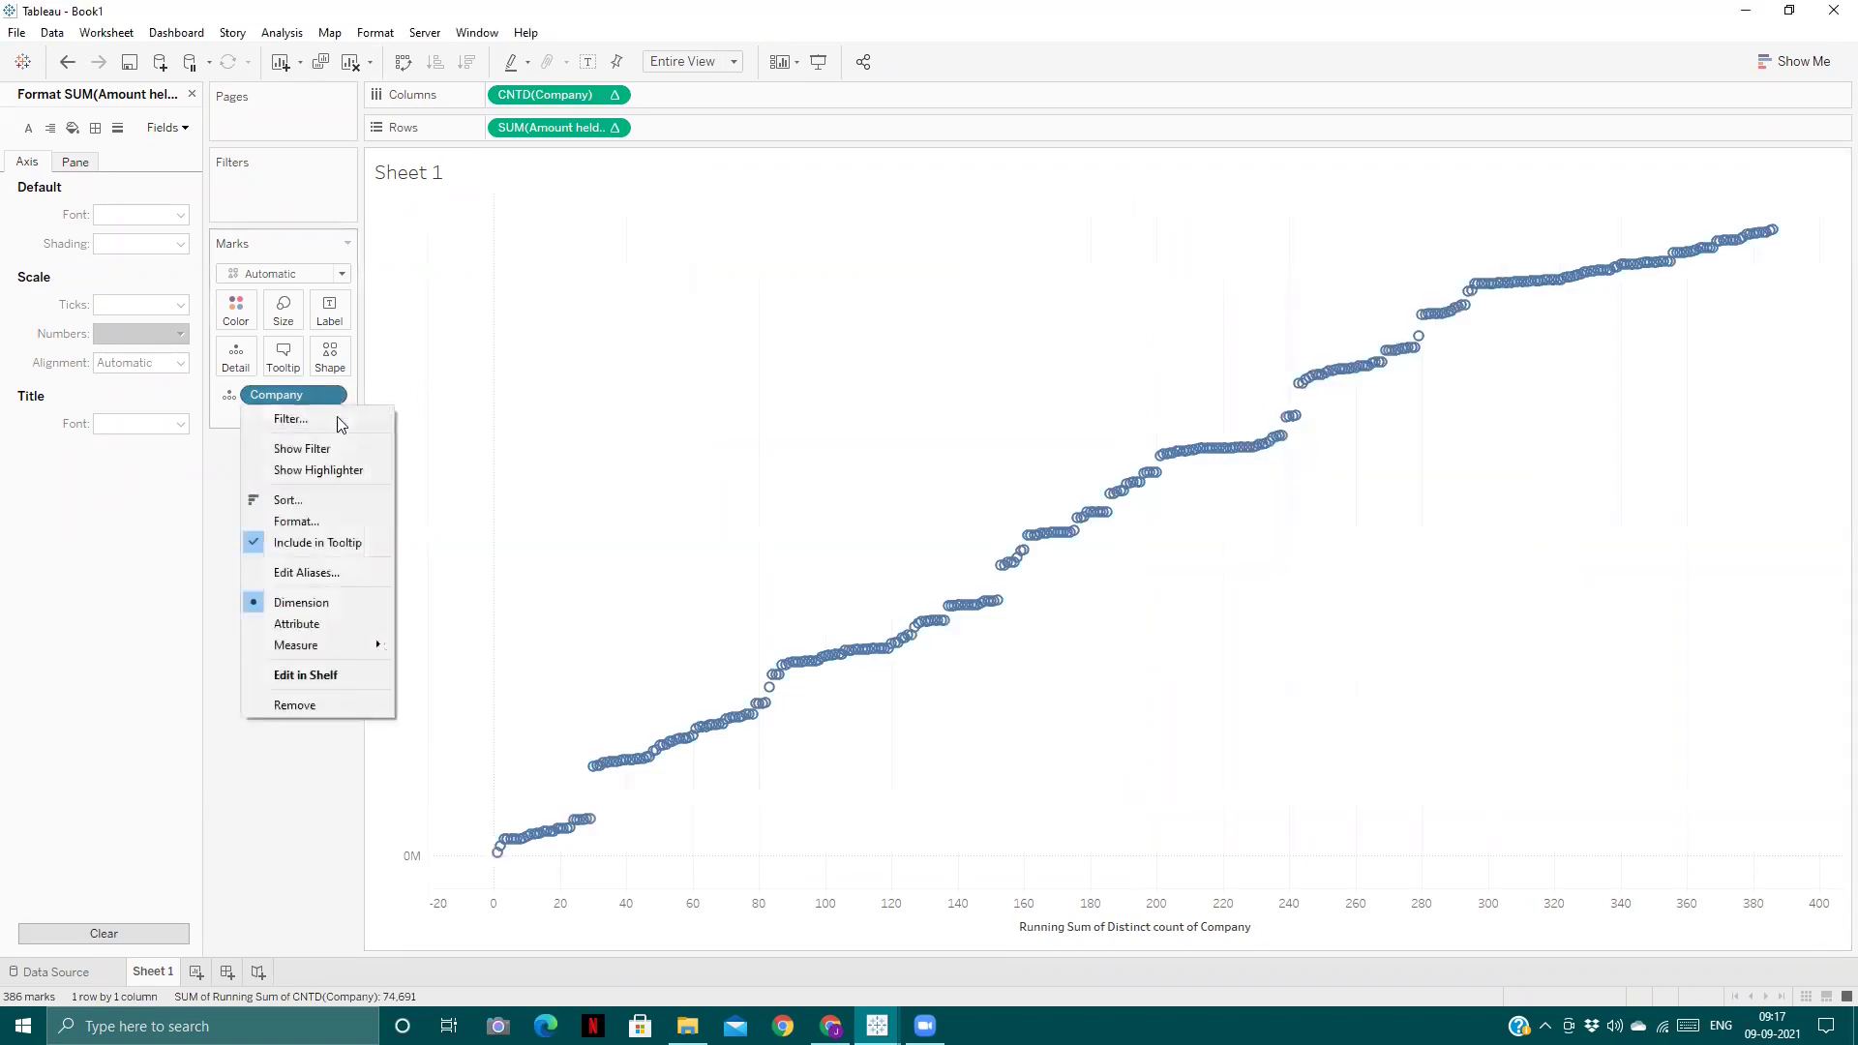
pyautogui.click(336, 506)
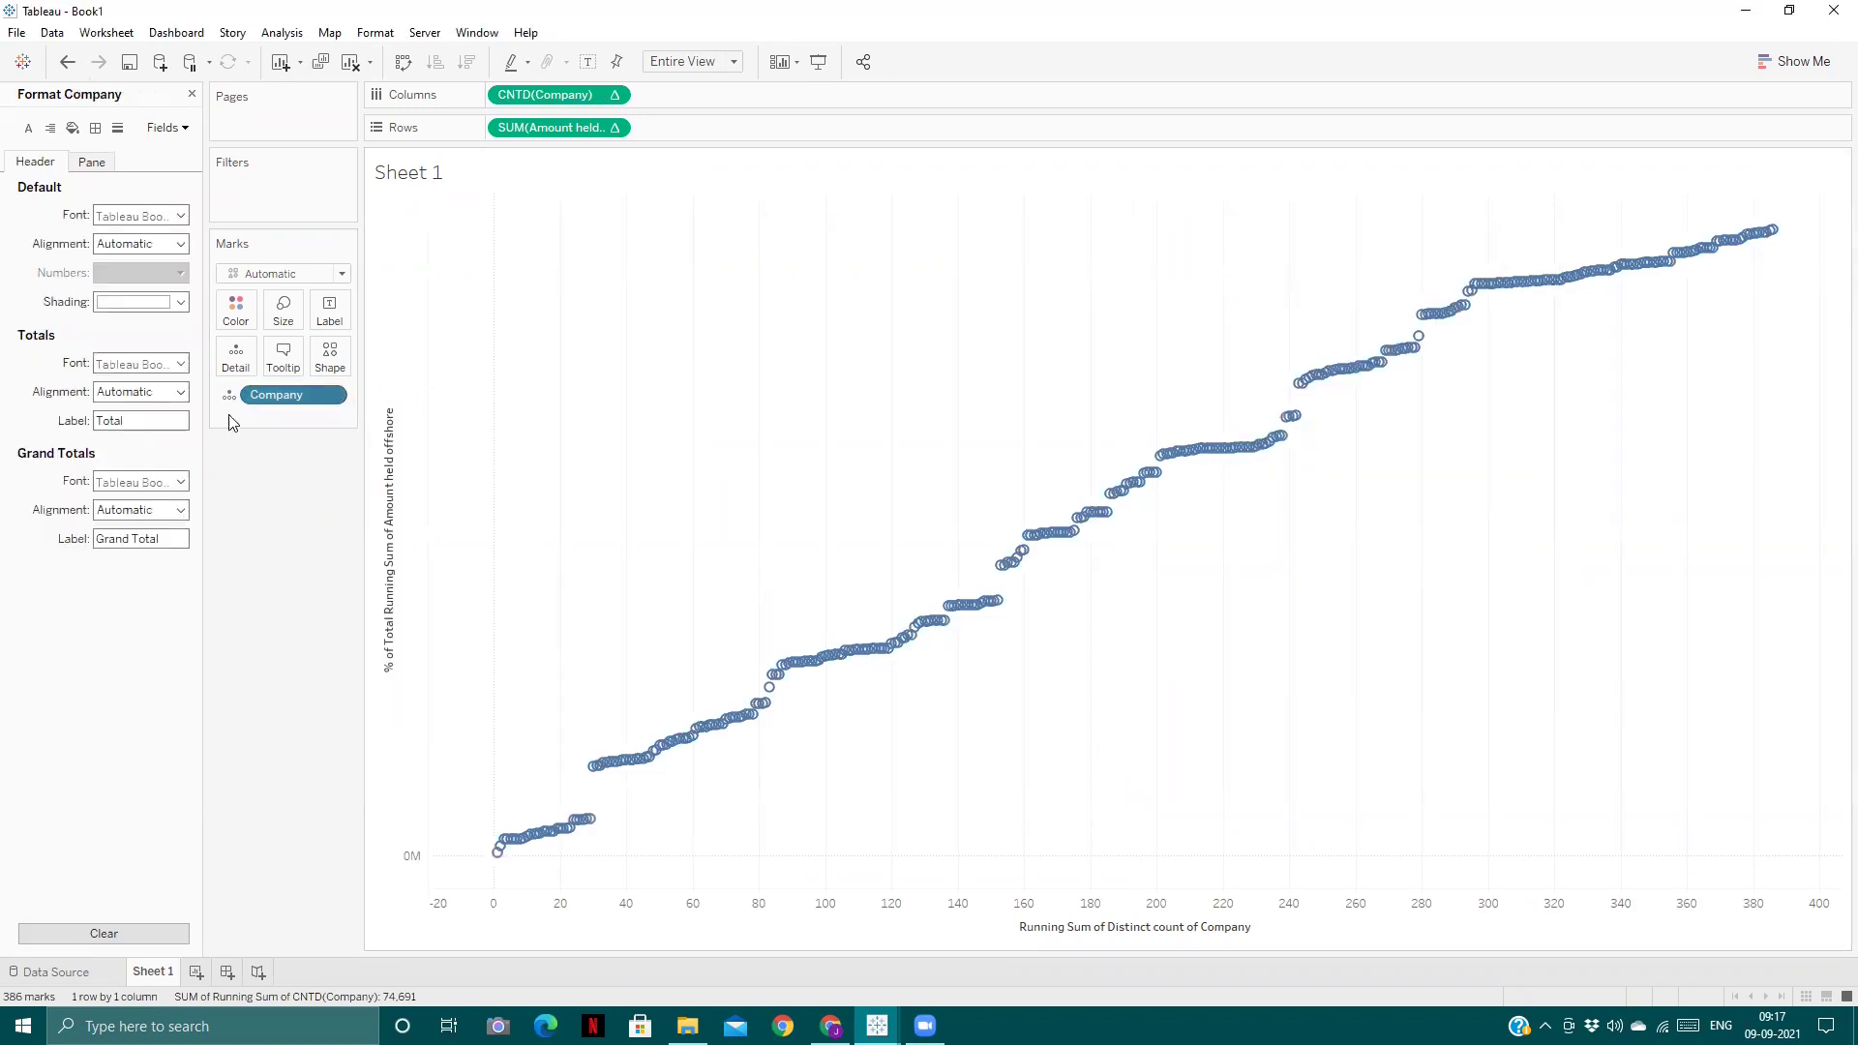
pyautogui.click(875, 452)
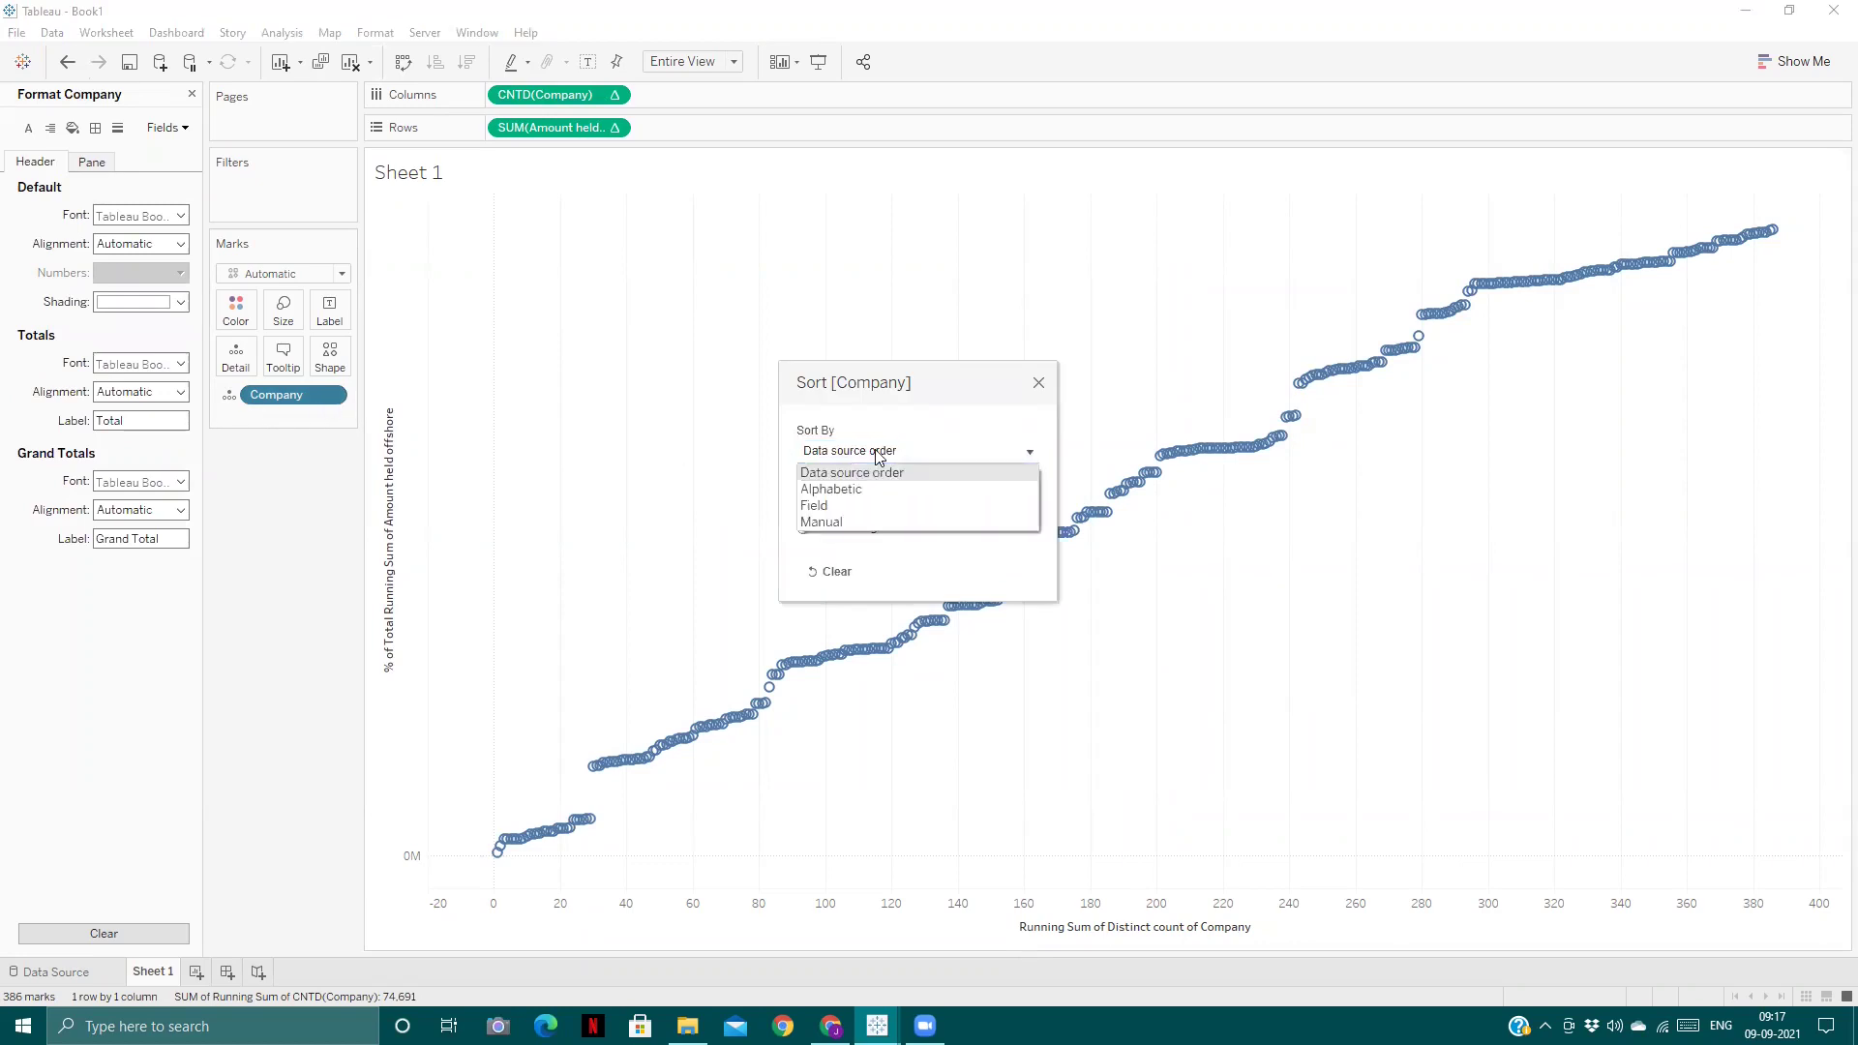
pyautogui.click(865, 505)
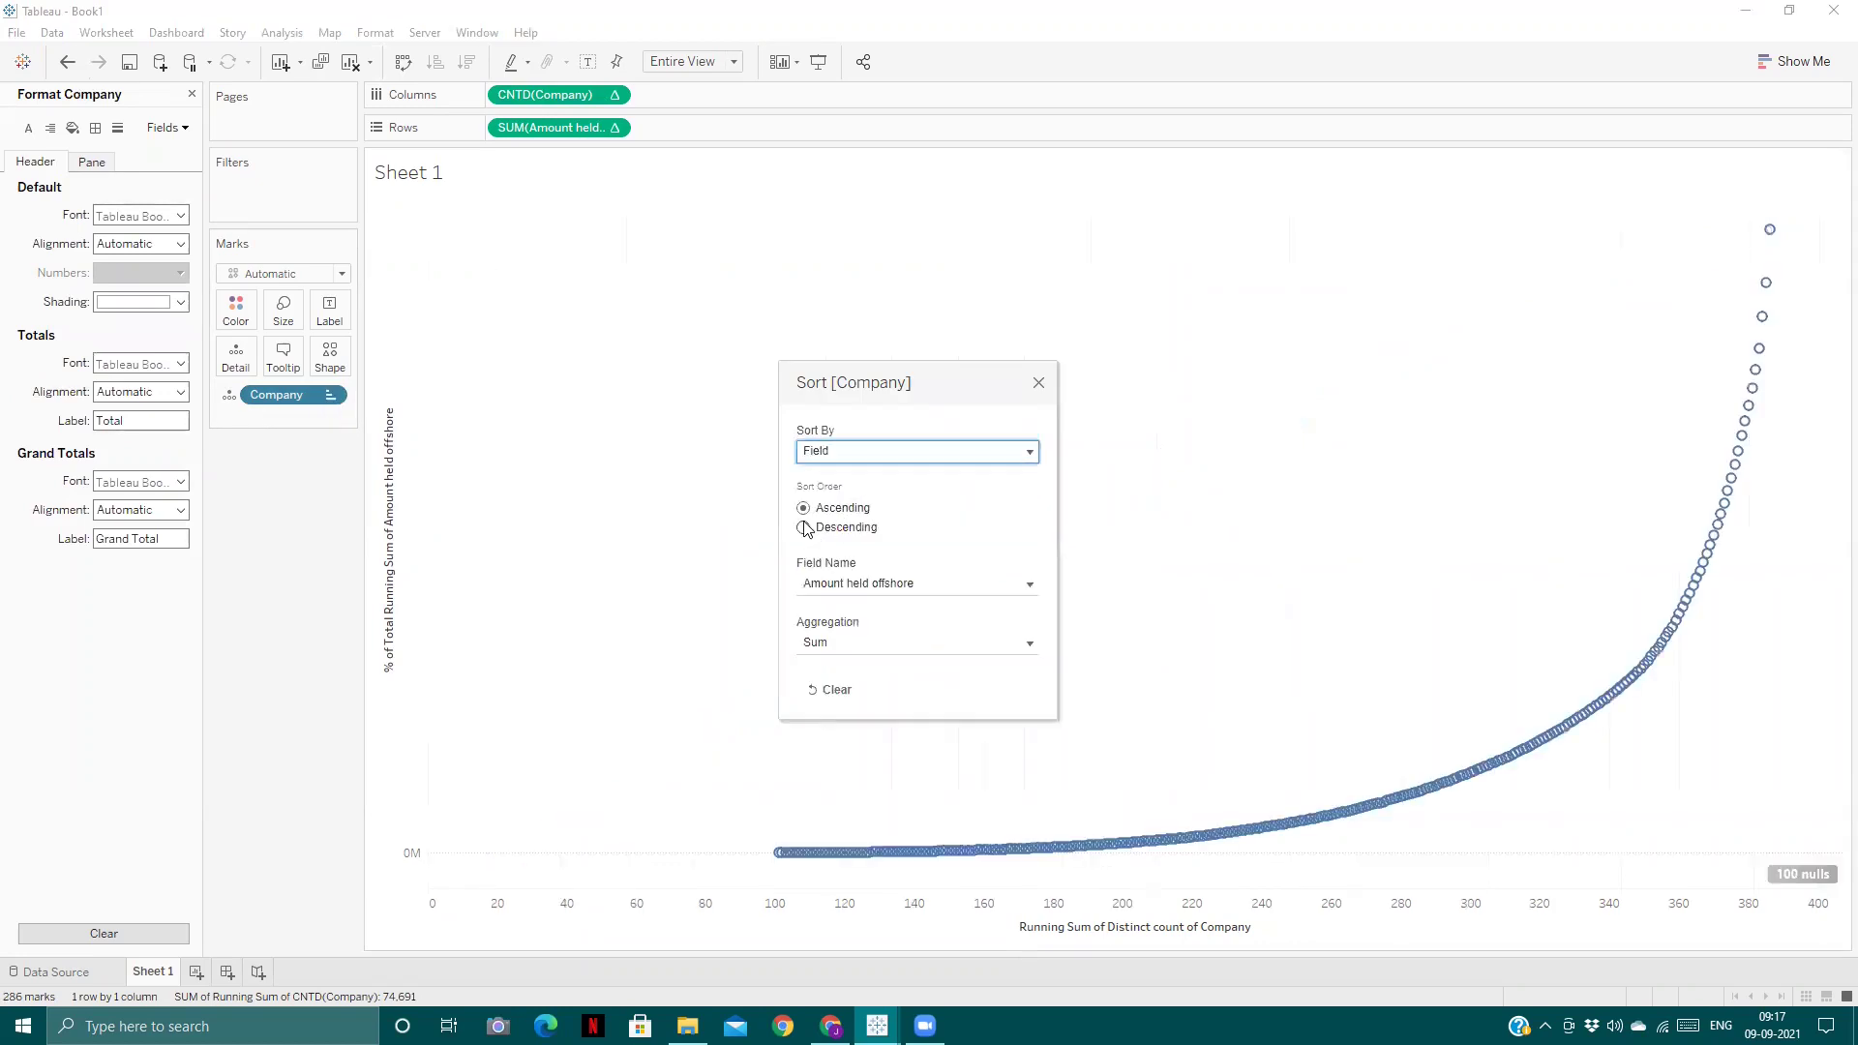
pyautogui.click(803, 527)
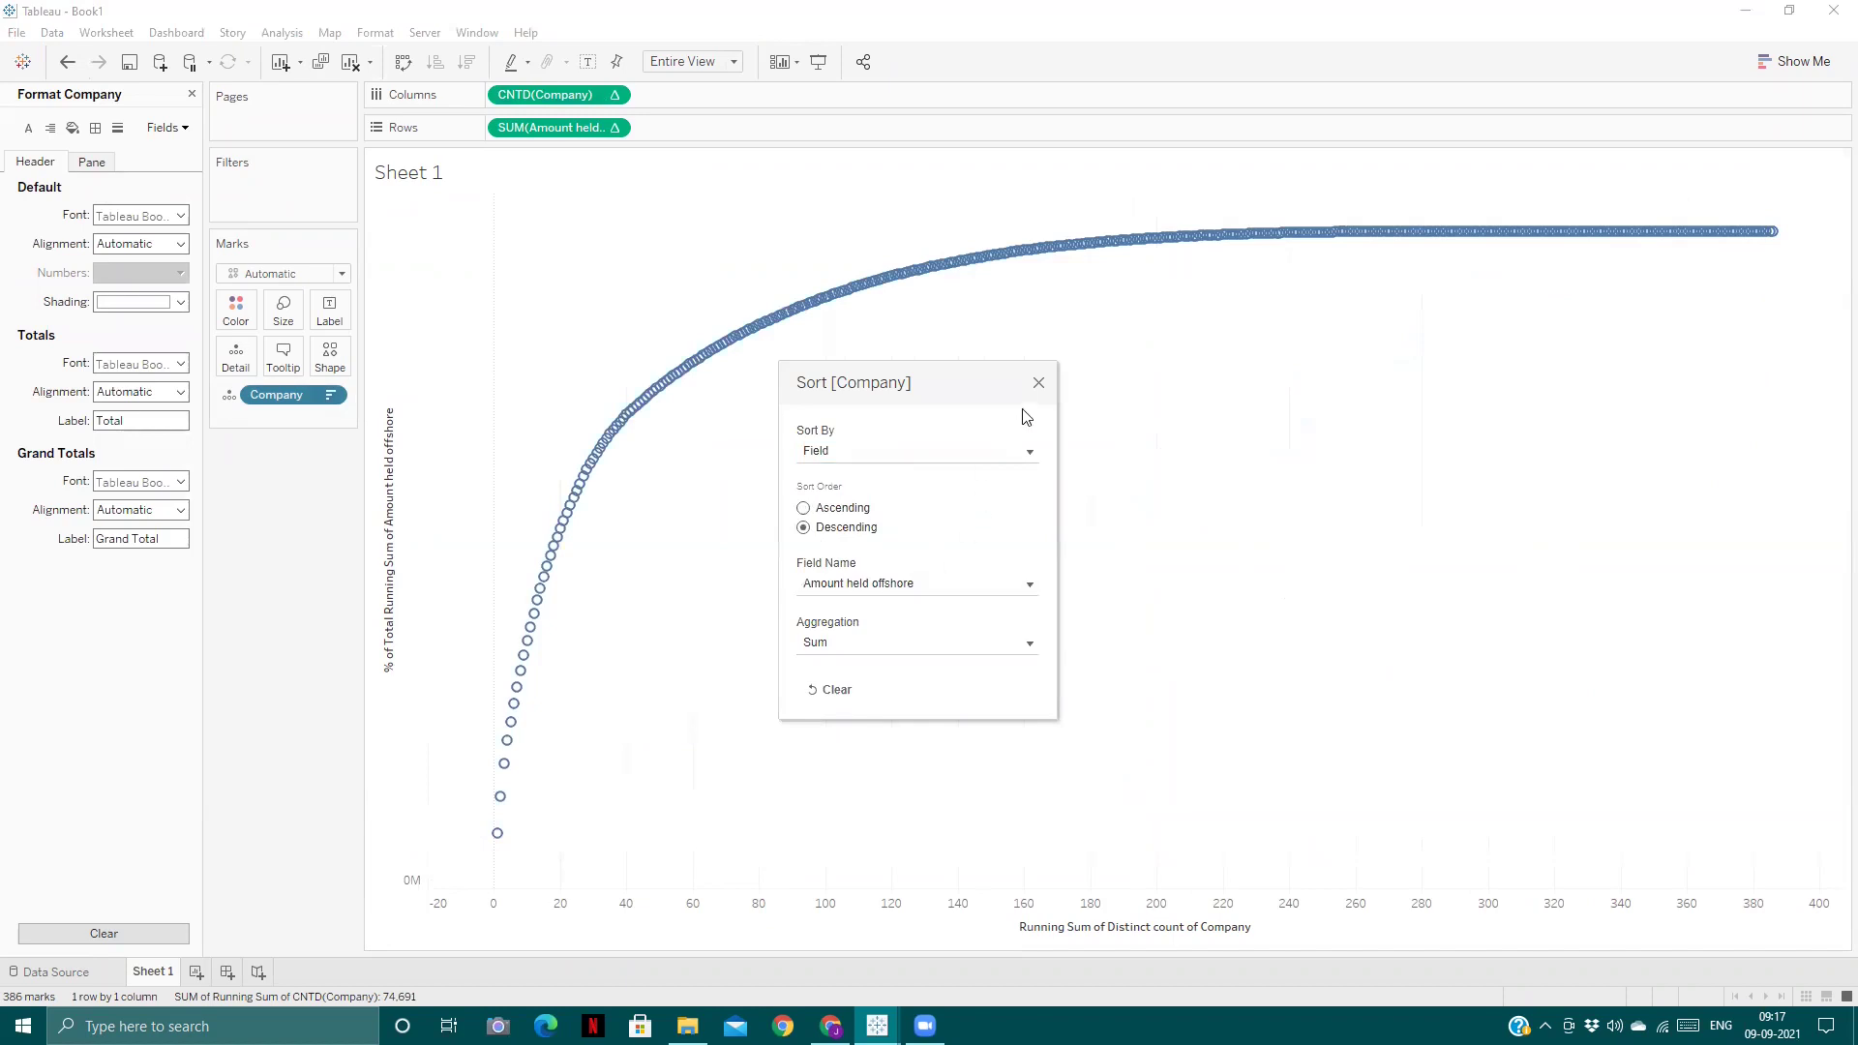
pyautogui.click(1039, 384)
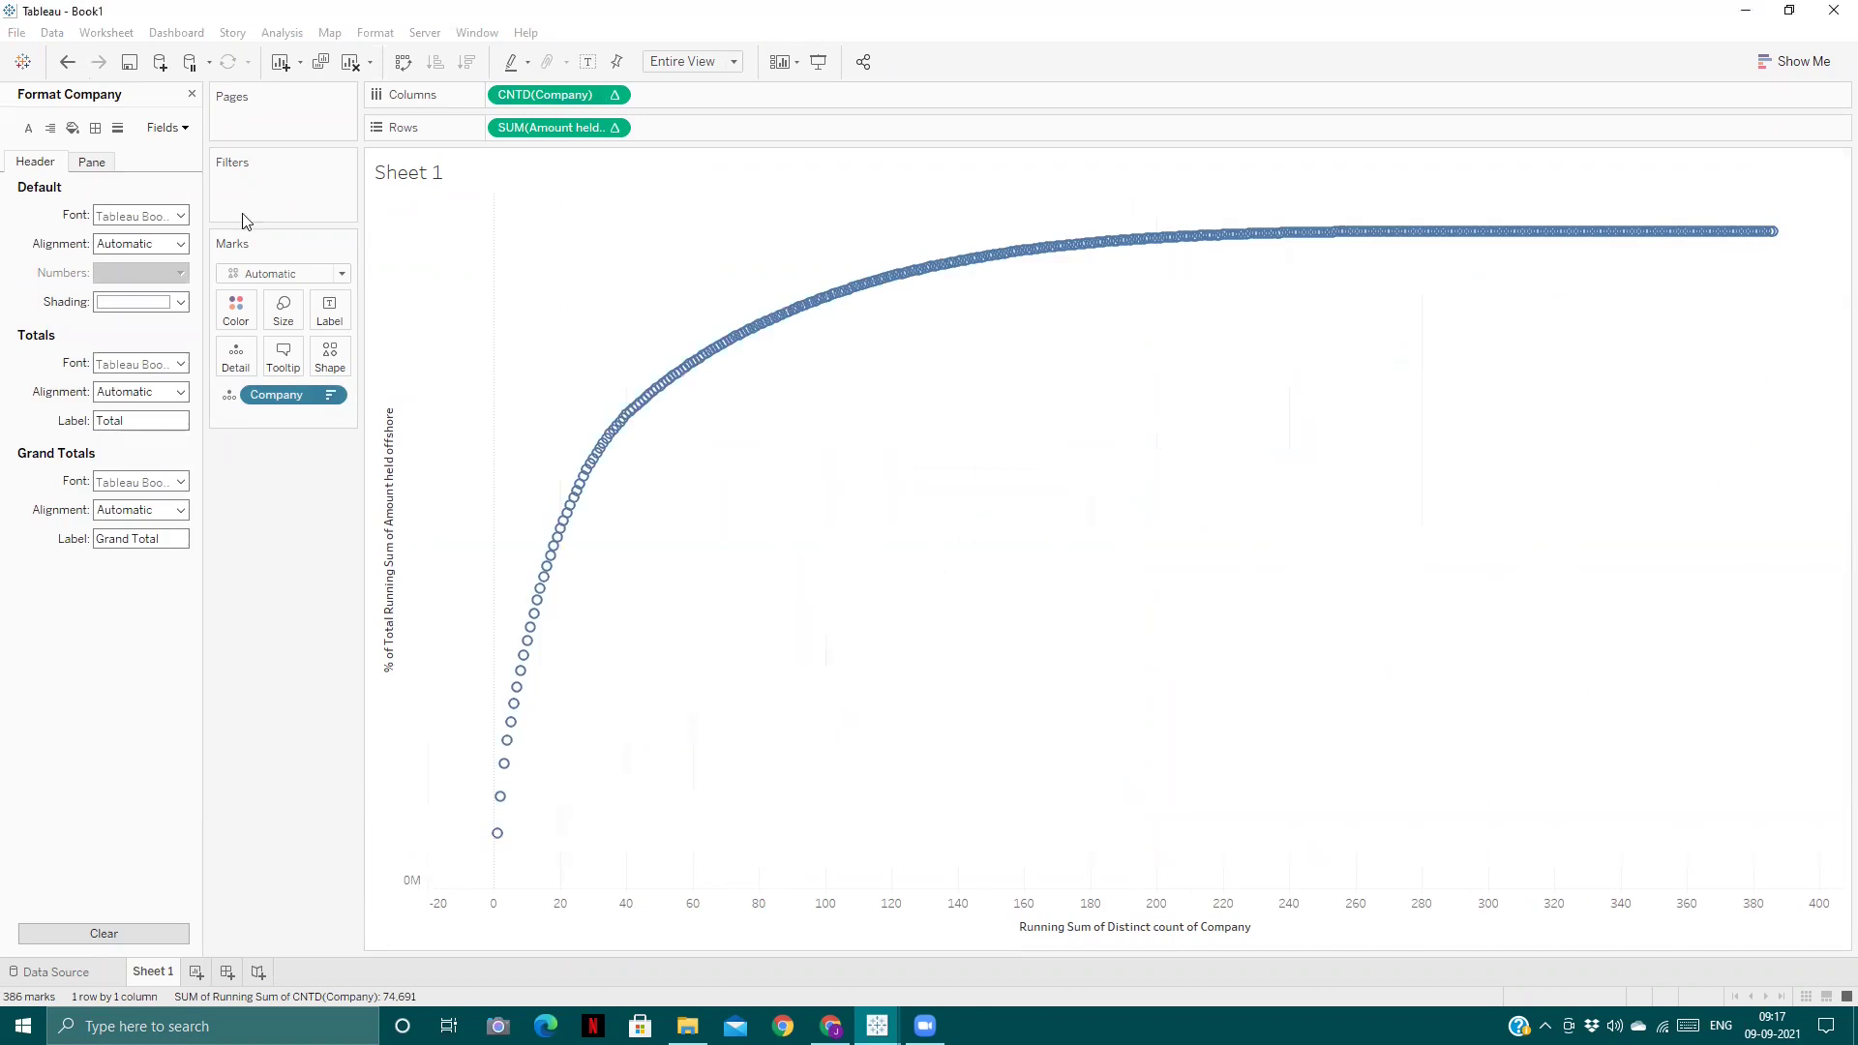
pyautogui.click(302, 275)
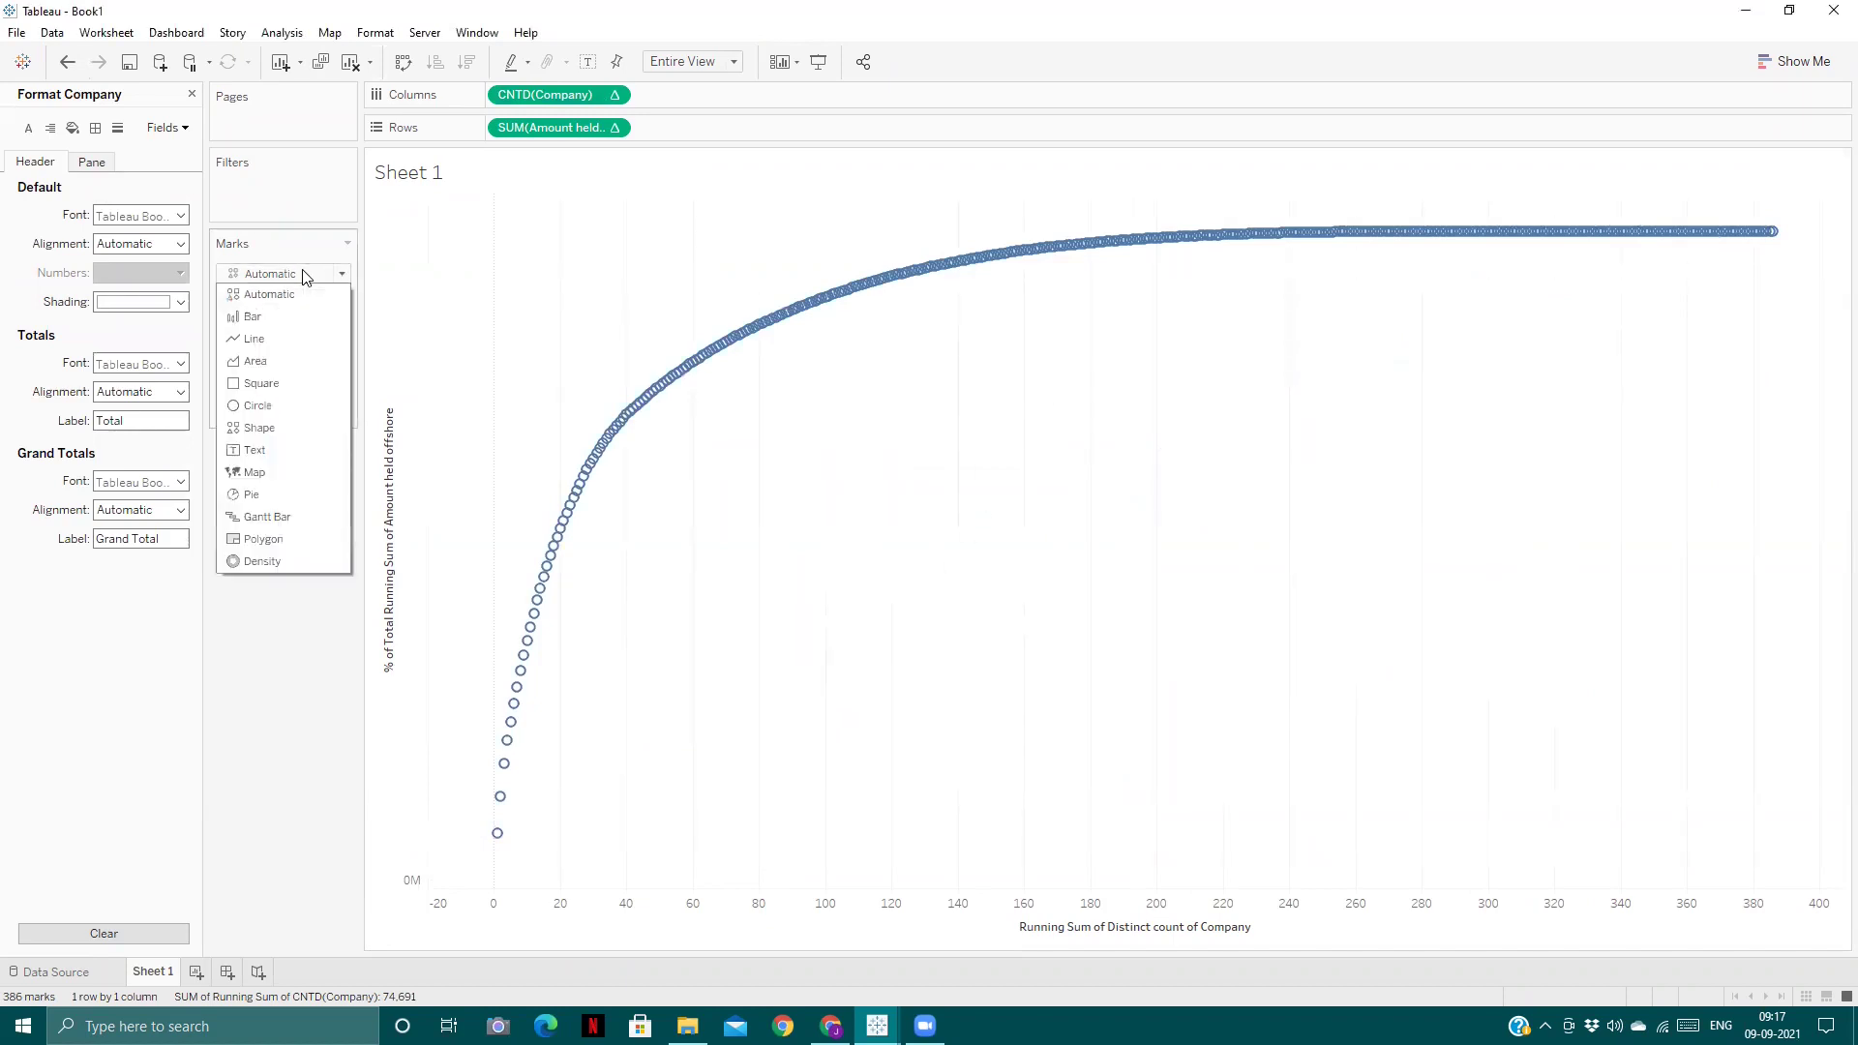
pyautogui.click(275, 364)
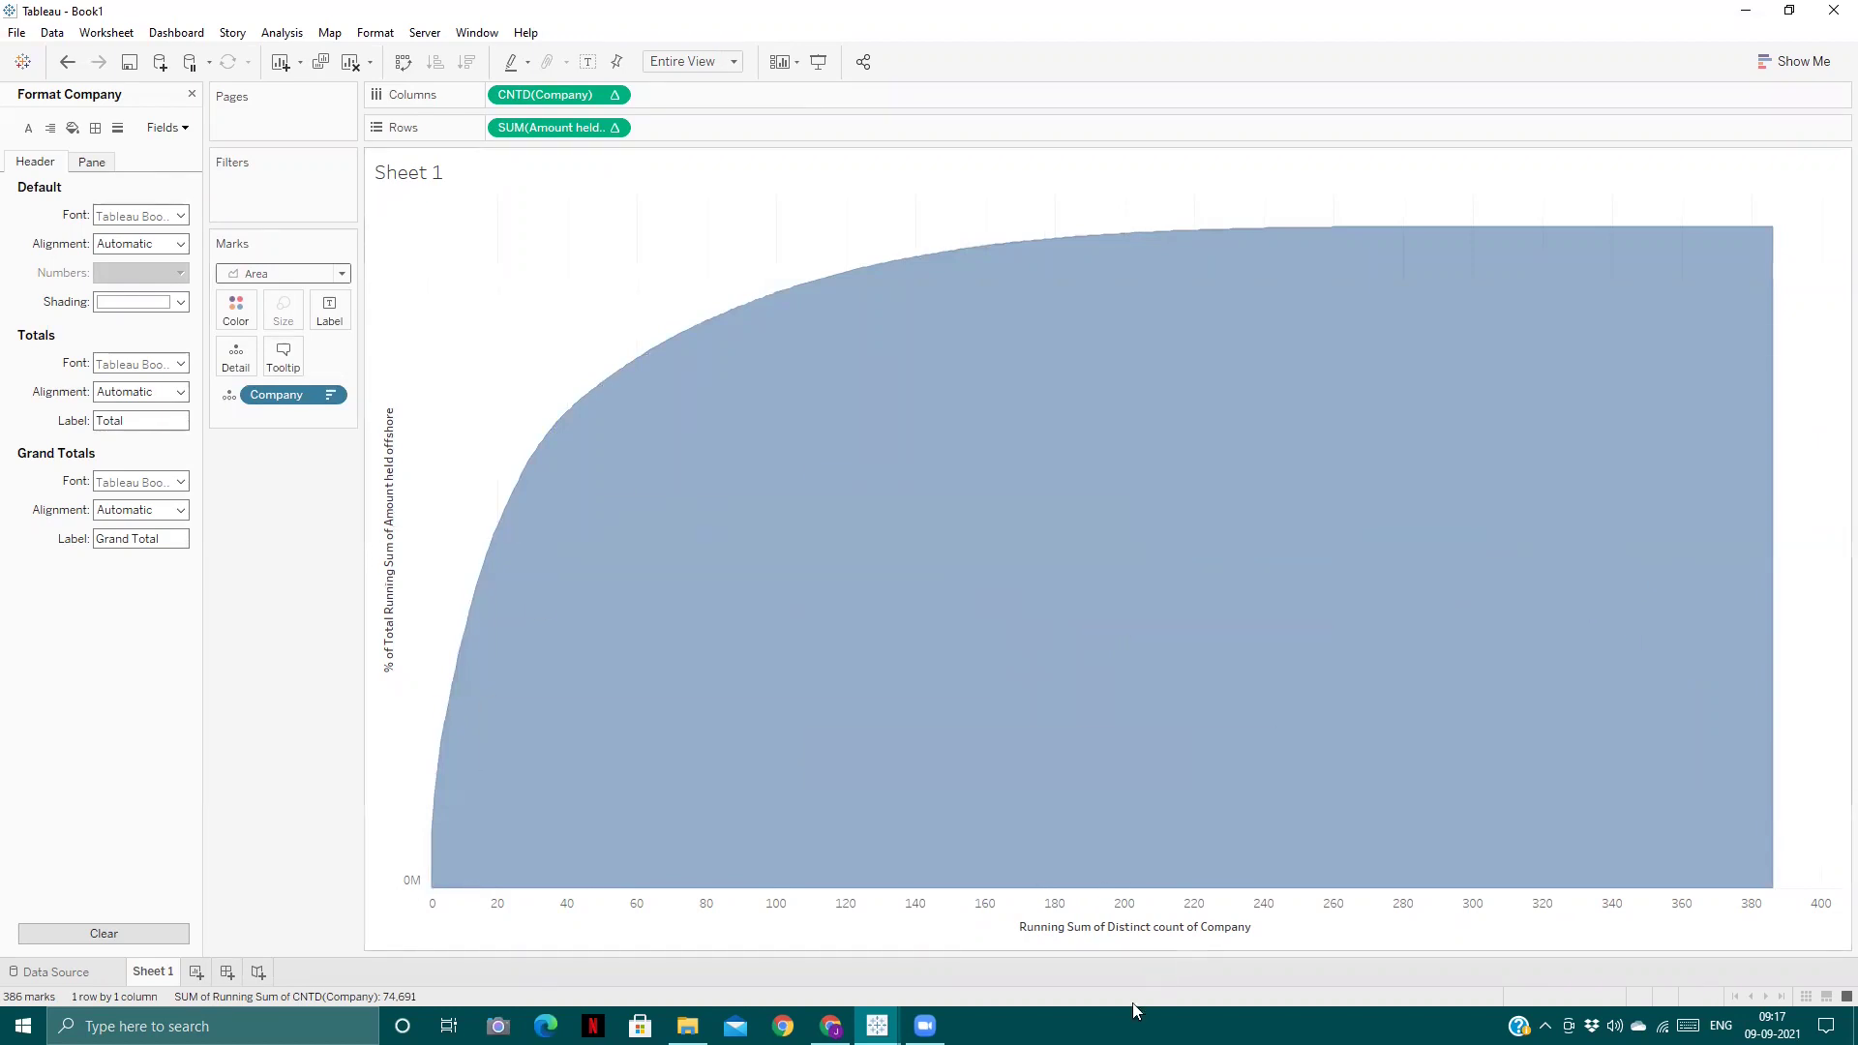
# - Retitle the horizontal axis "# of companies" and close the axis settings
pyautogui.rightClick(1129, 936)
pyautogui.click(1177, 786)
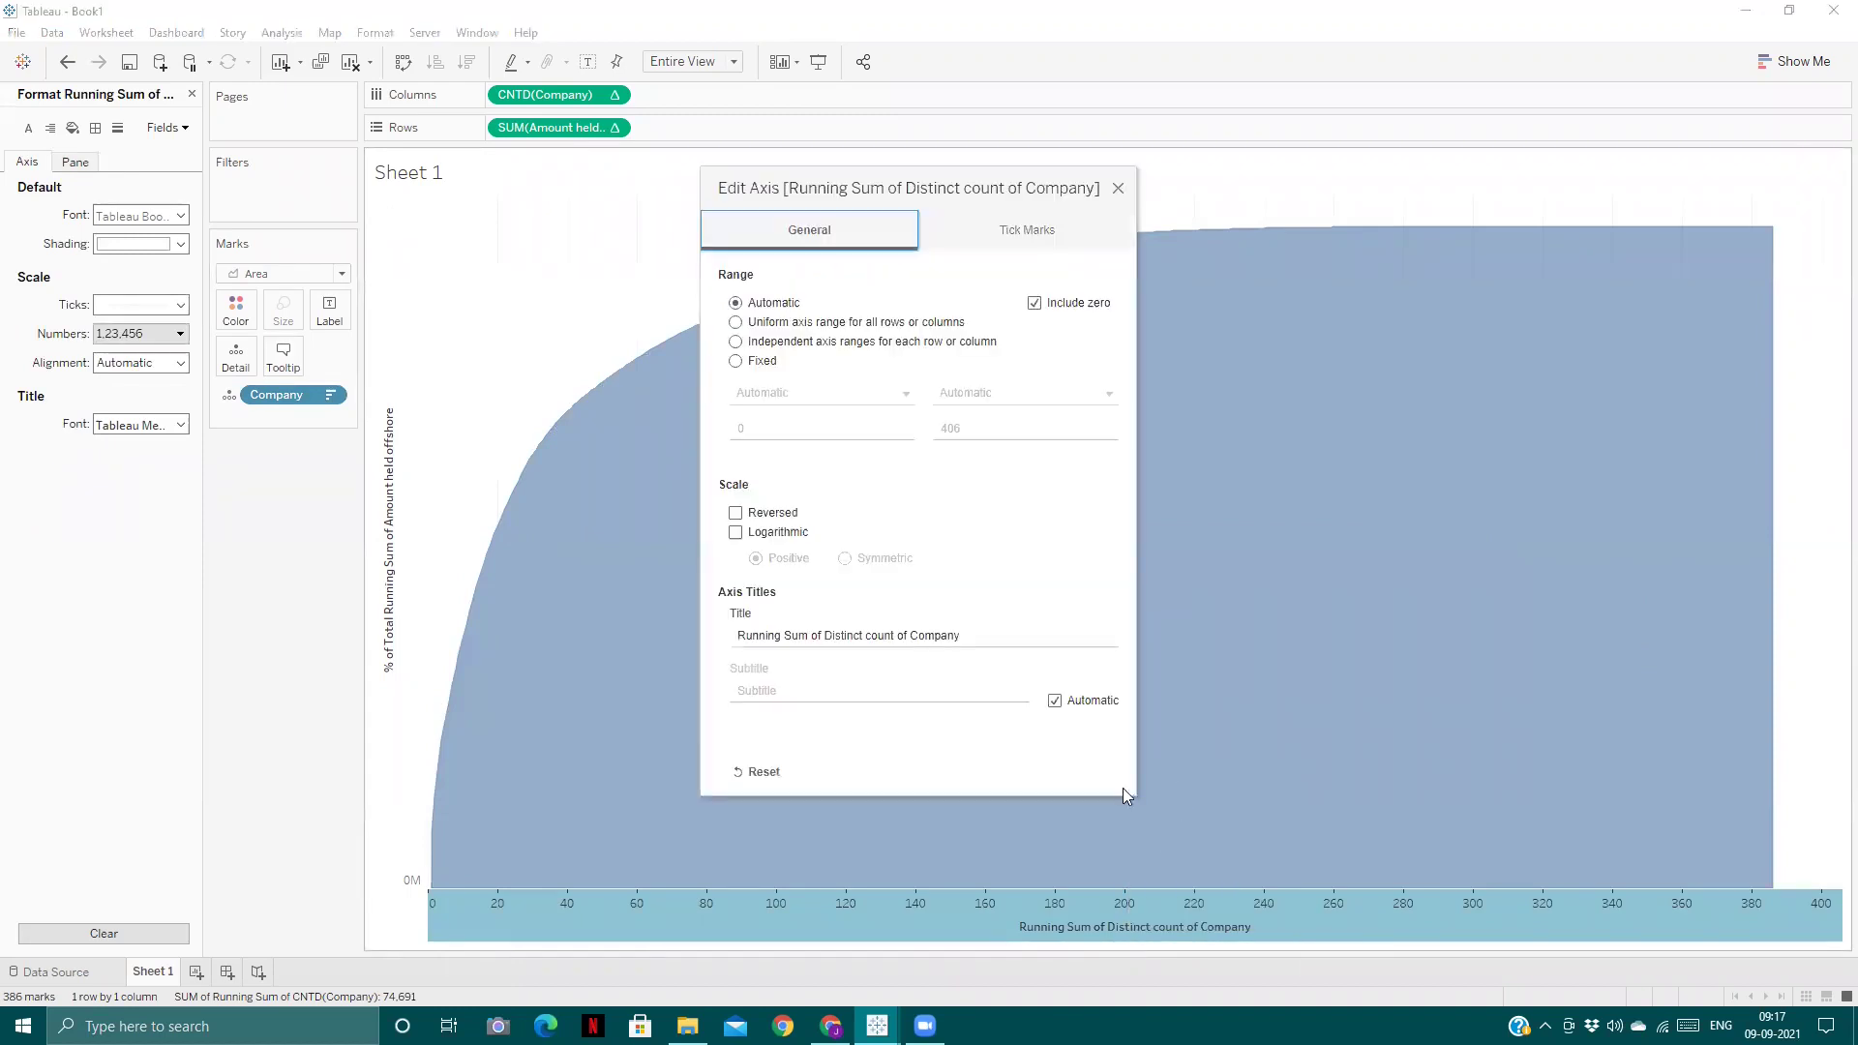
pyautogui.click(879, 637)
pyautogui.click(879, 638)
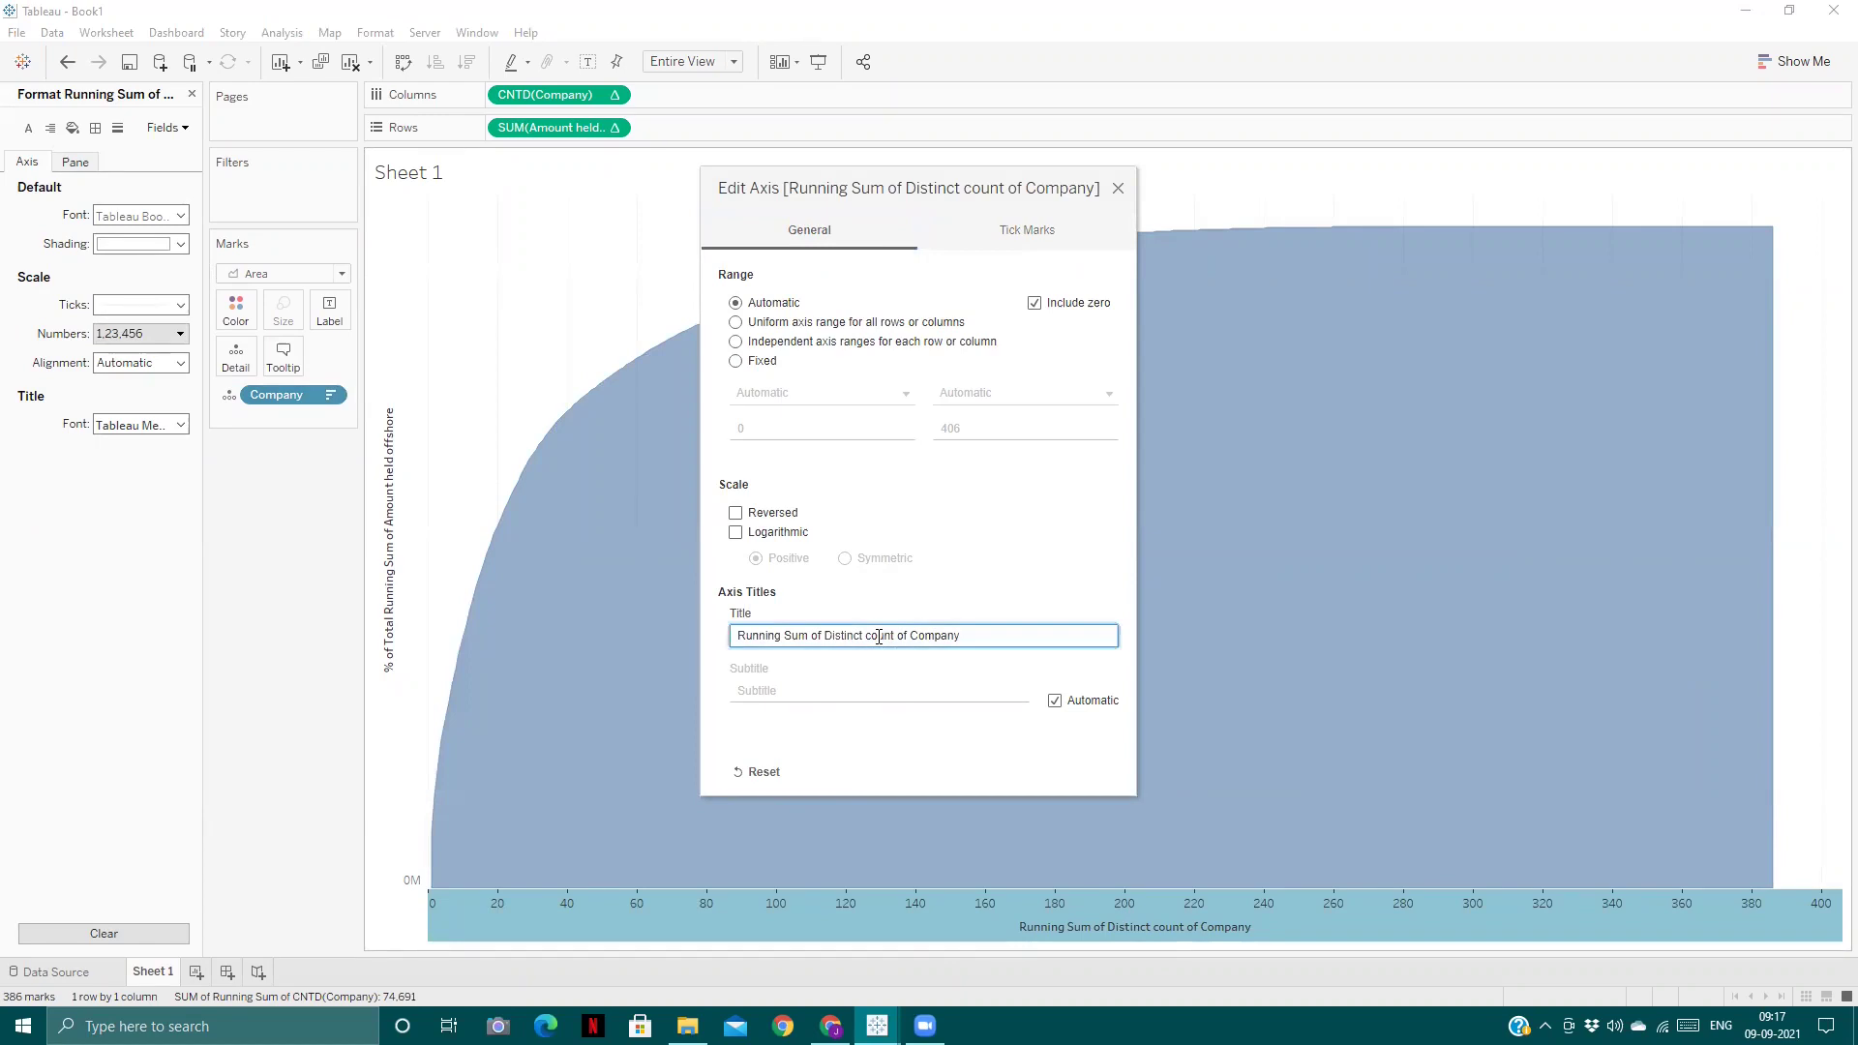
pyautogui.tripleClick(878, 637)
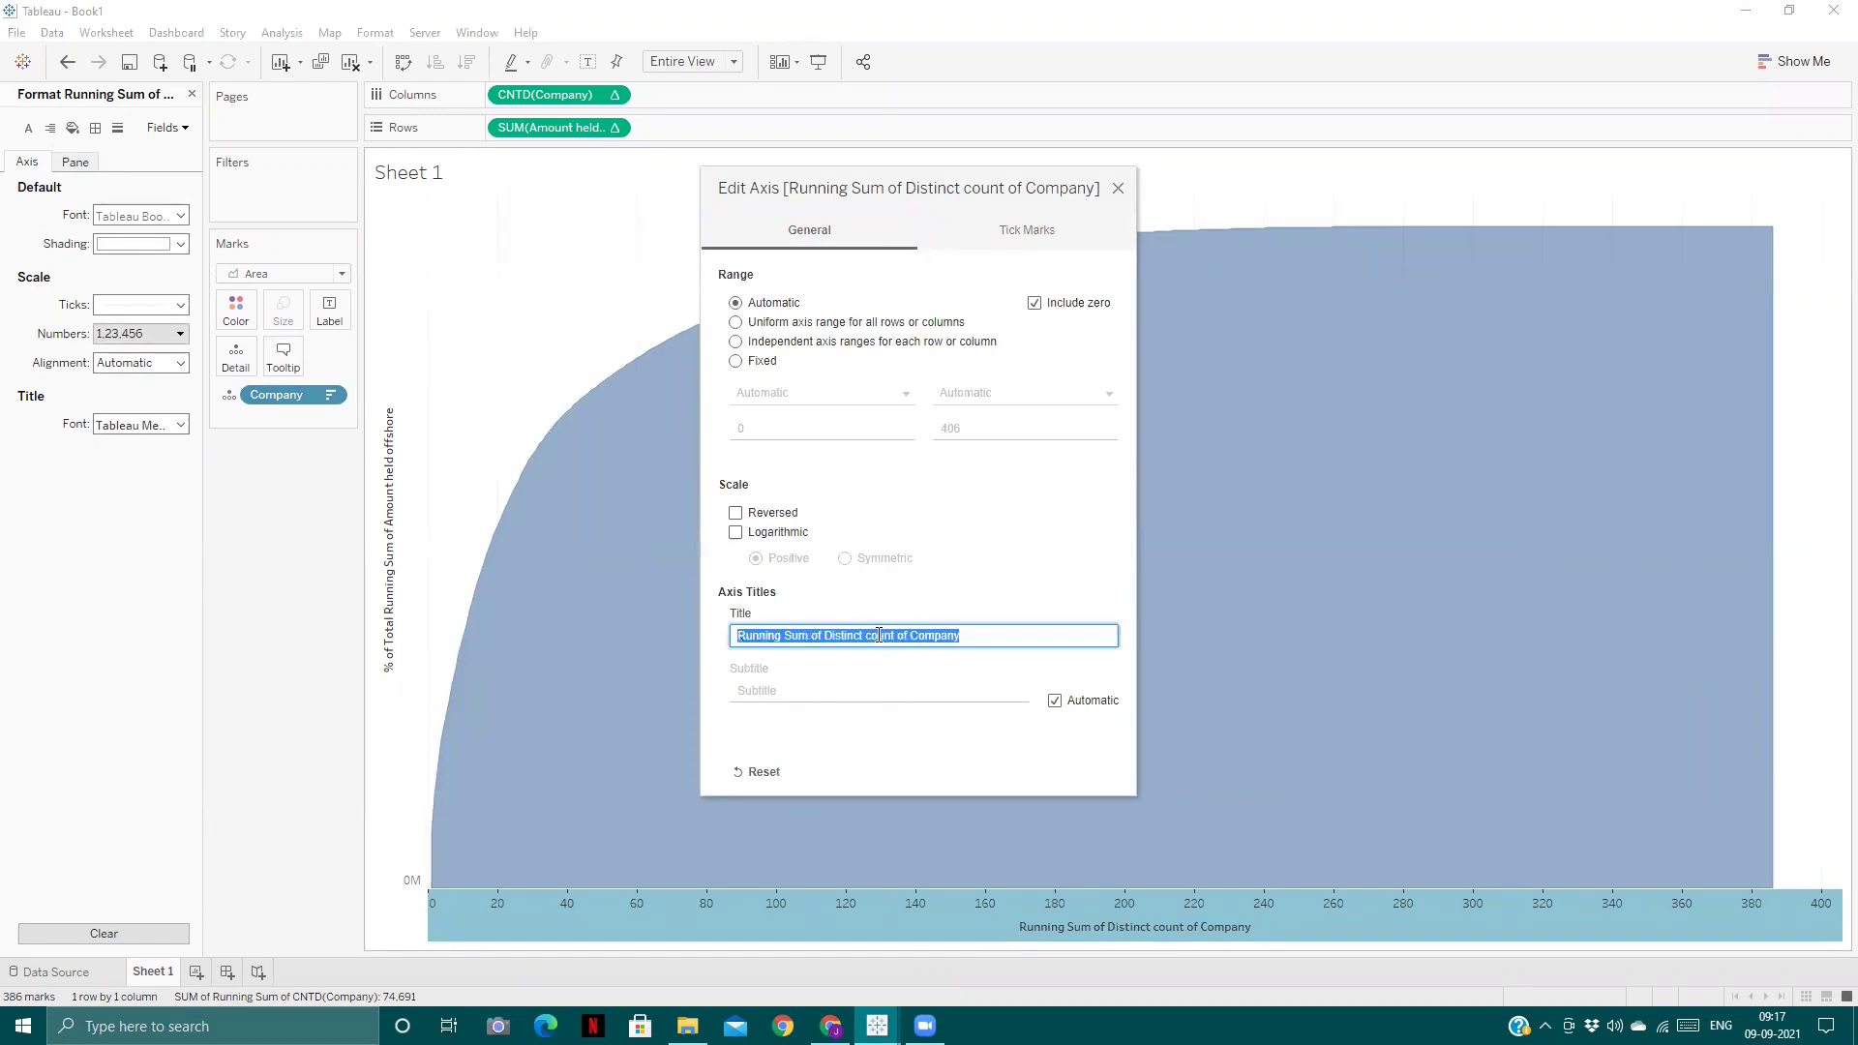
pyautogui.press('BackSpace')
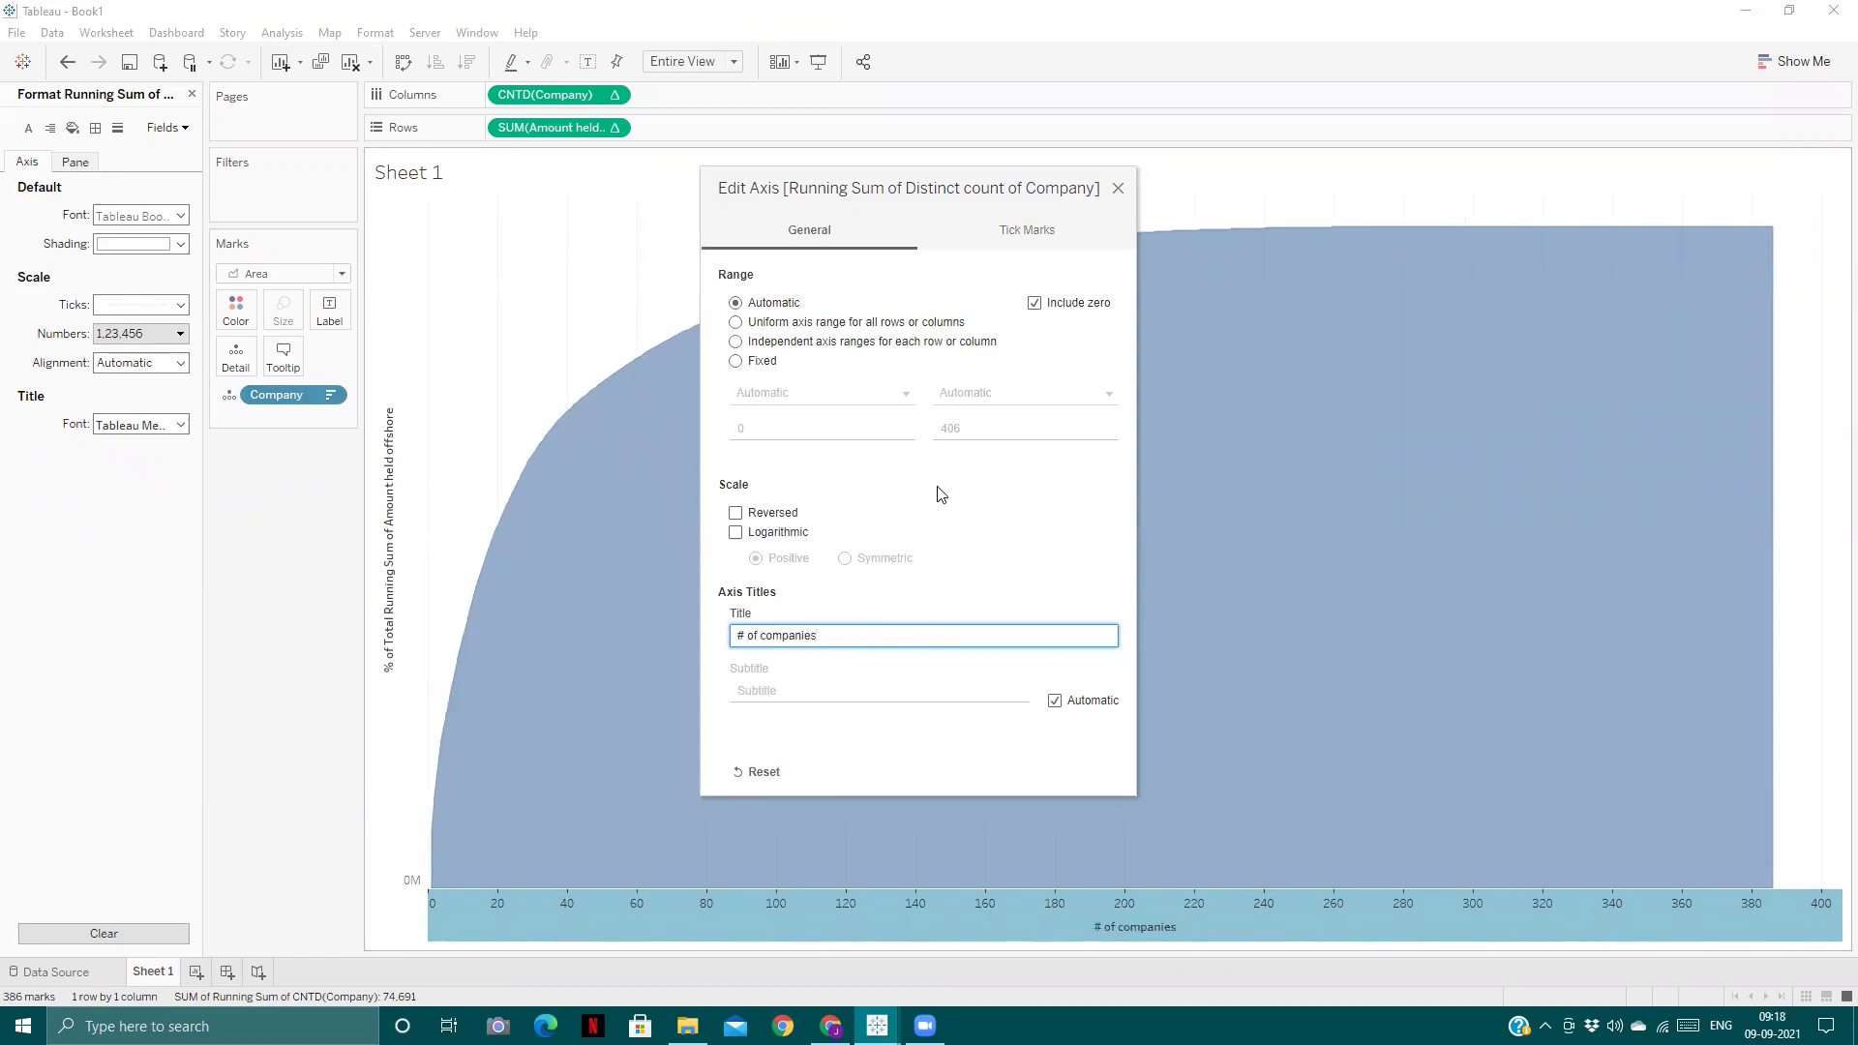
pyautogui.click(1118, 188)
# - Retitle the vertical axis "% of Total Running money held offshore" and close the axis settings
pyautogui.rightClick(386, 456)
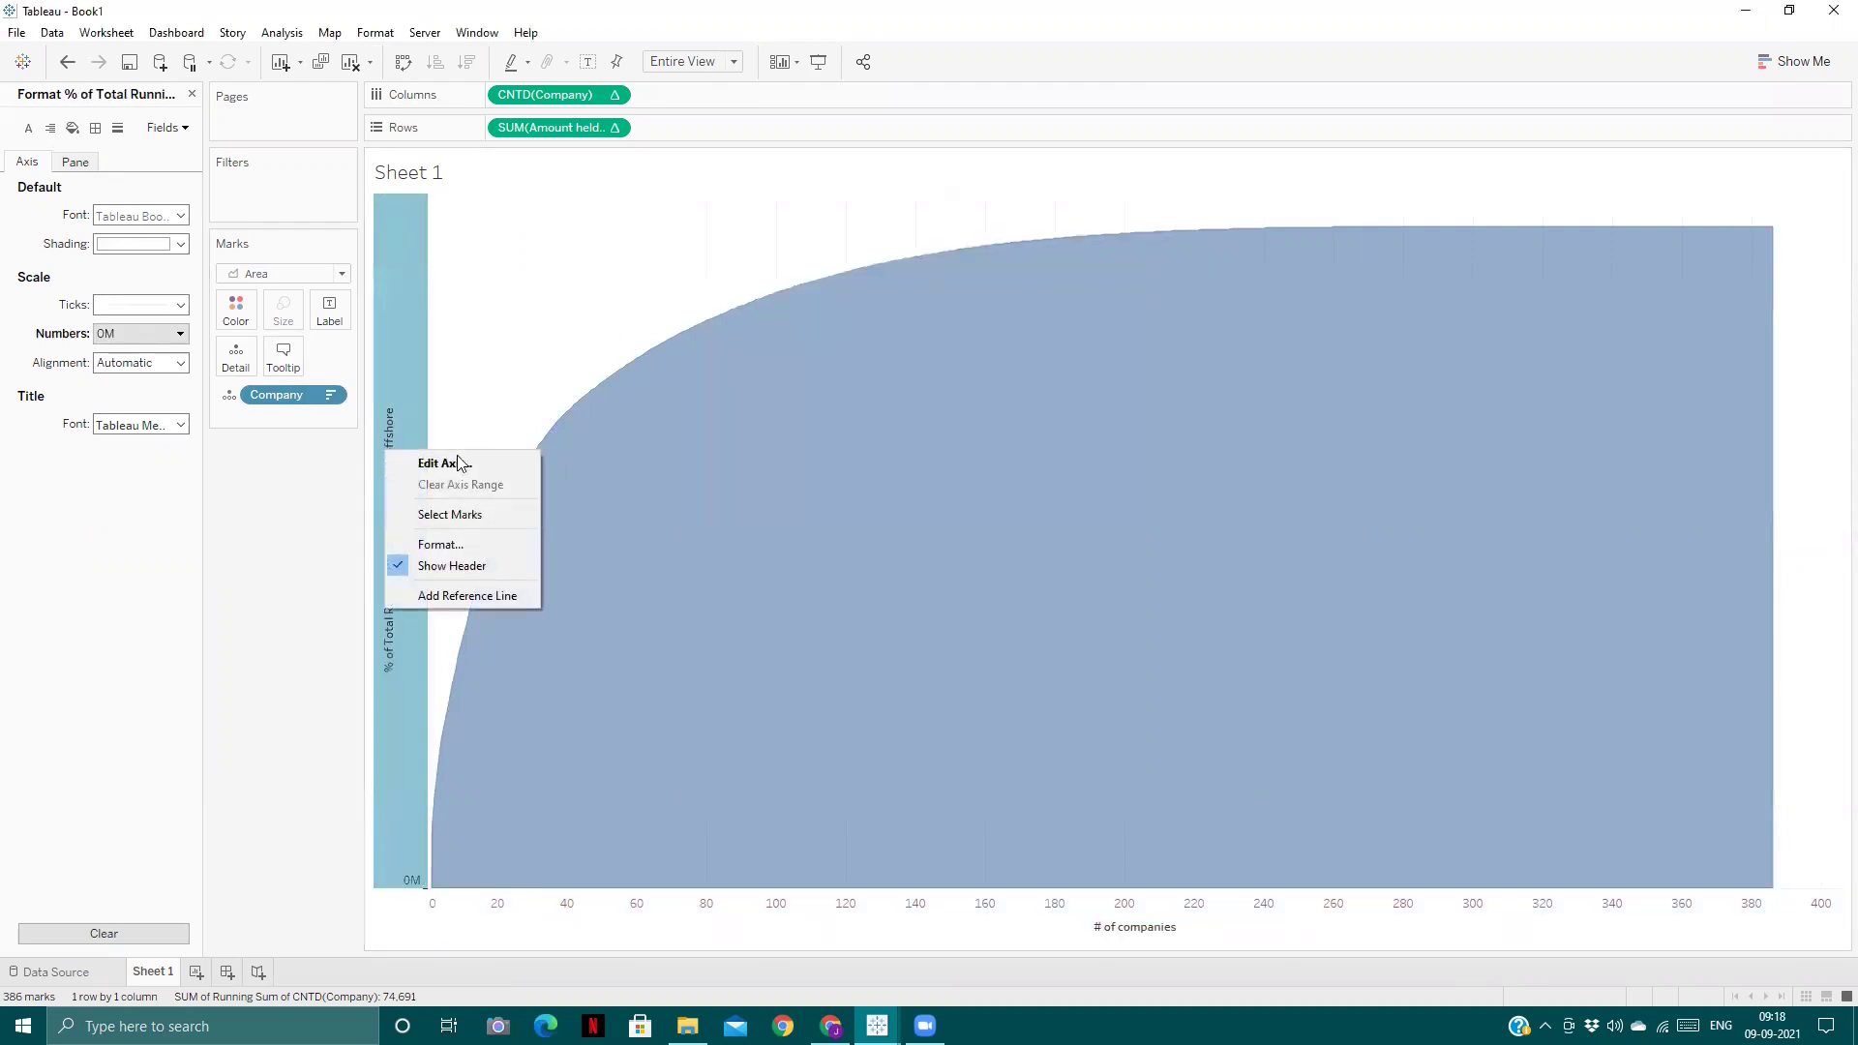
pyautogui.click(830, 635)
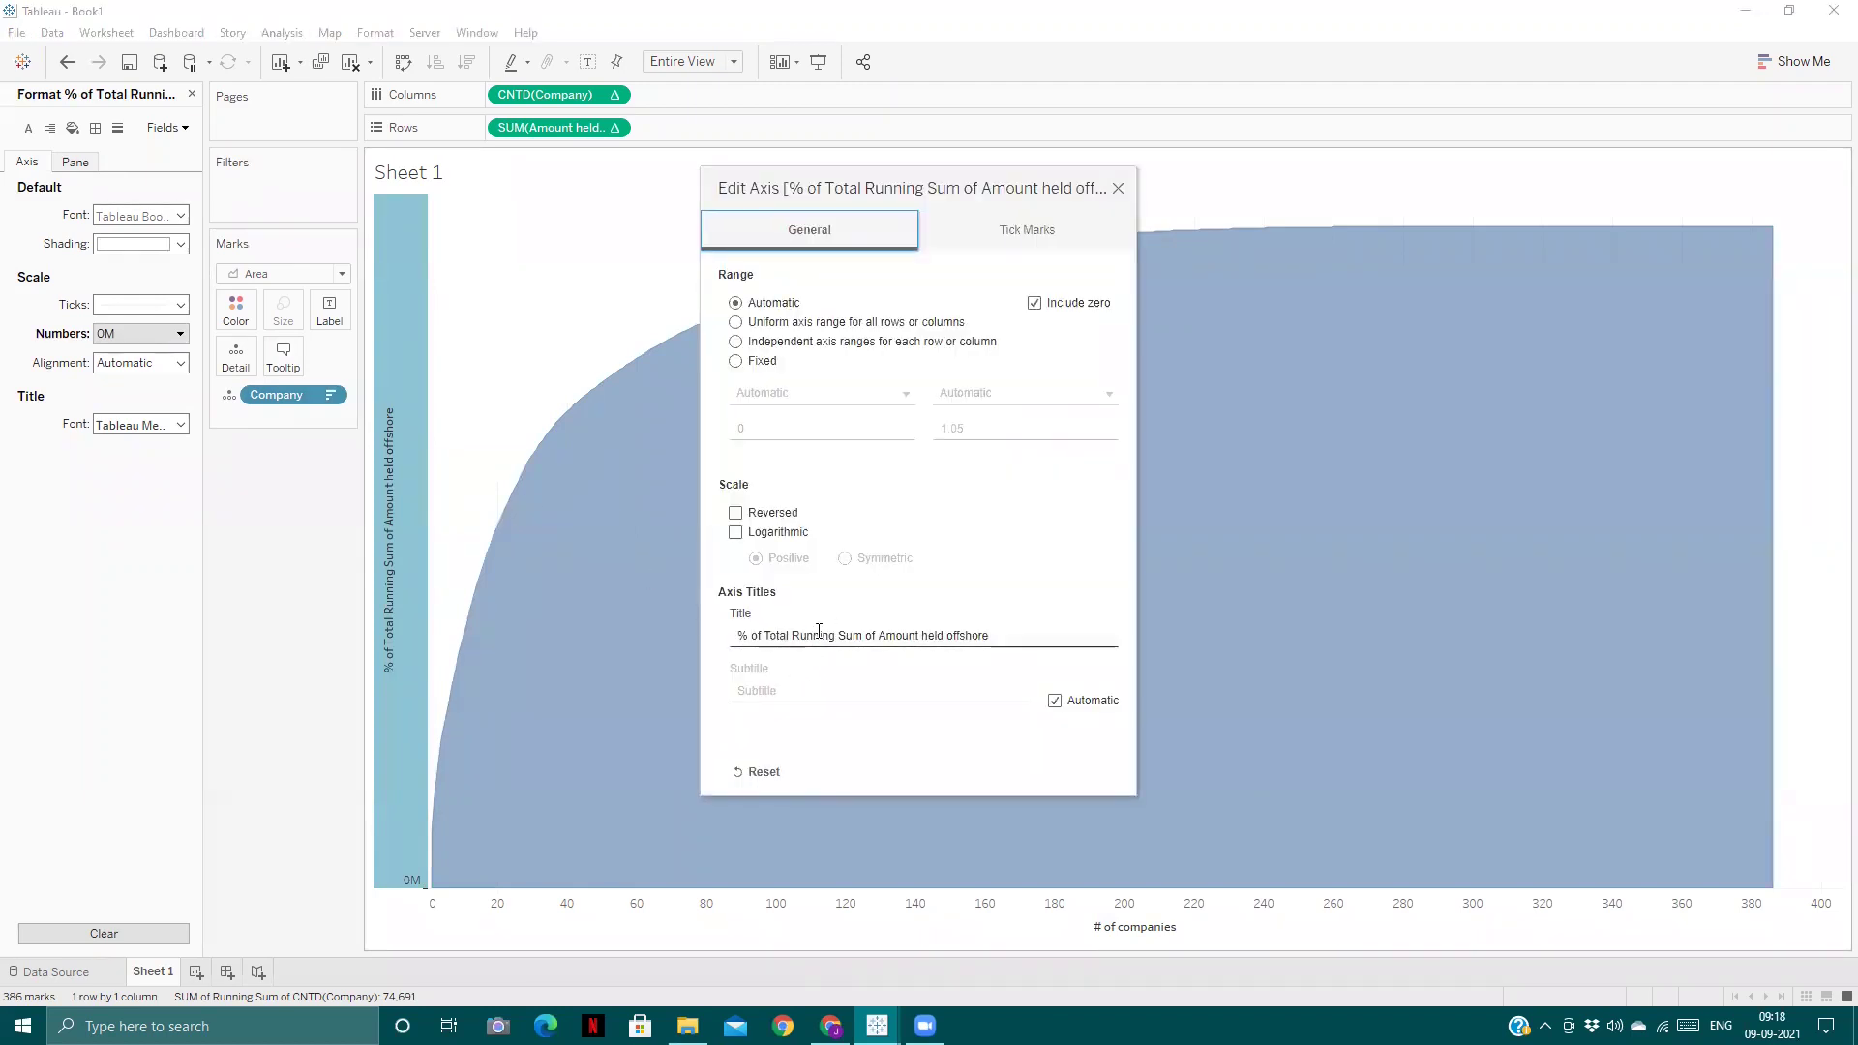
pyautogui.click(836, 634)
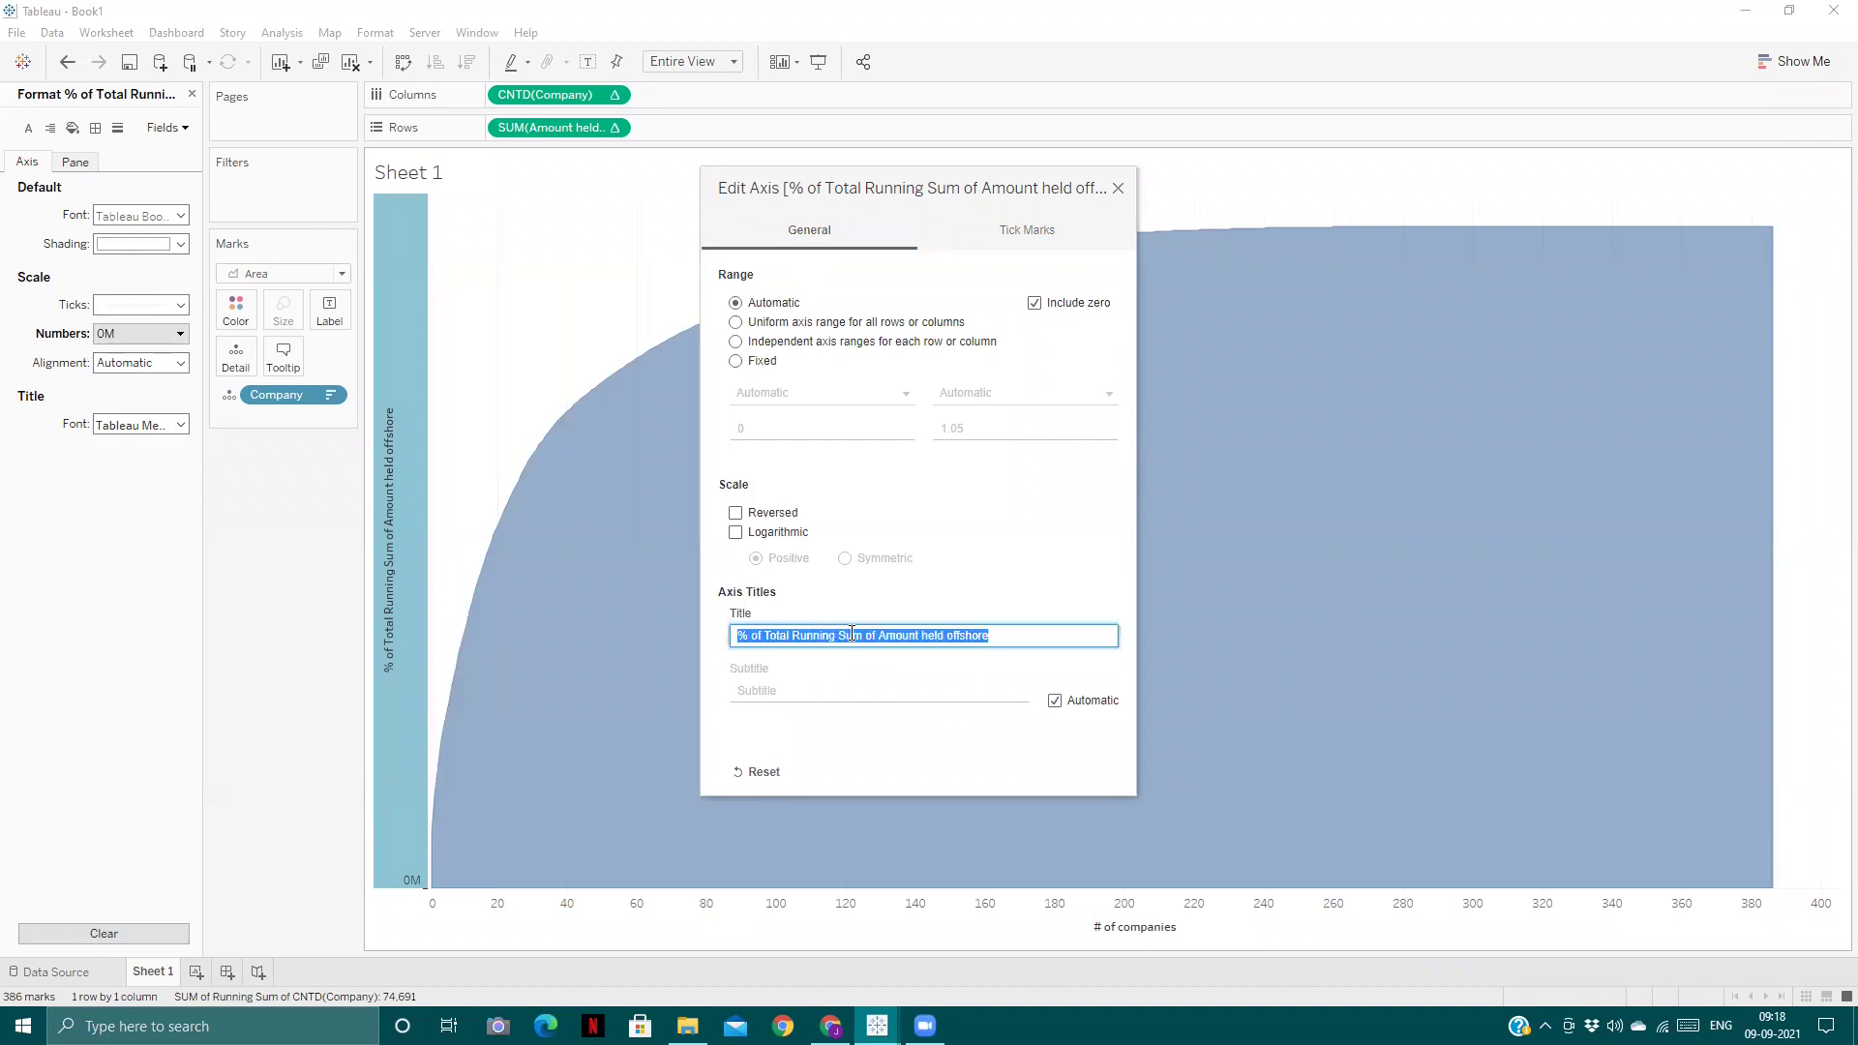
pyautogui.click(852, 634)
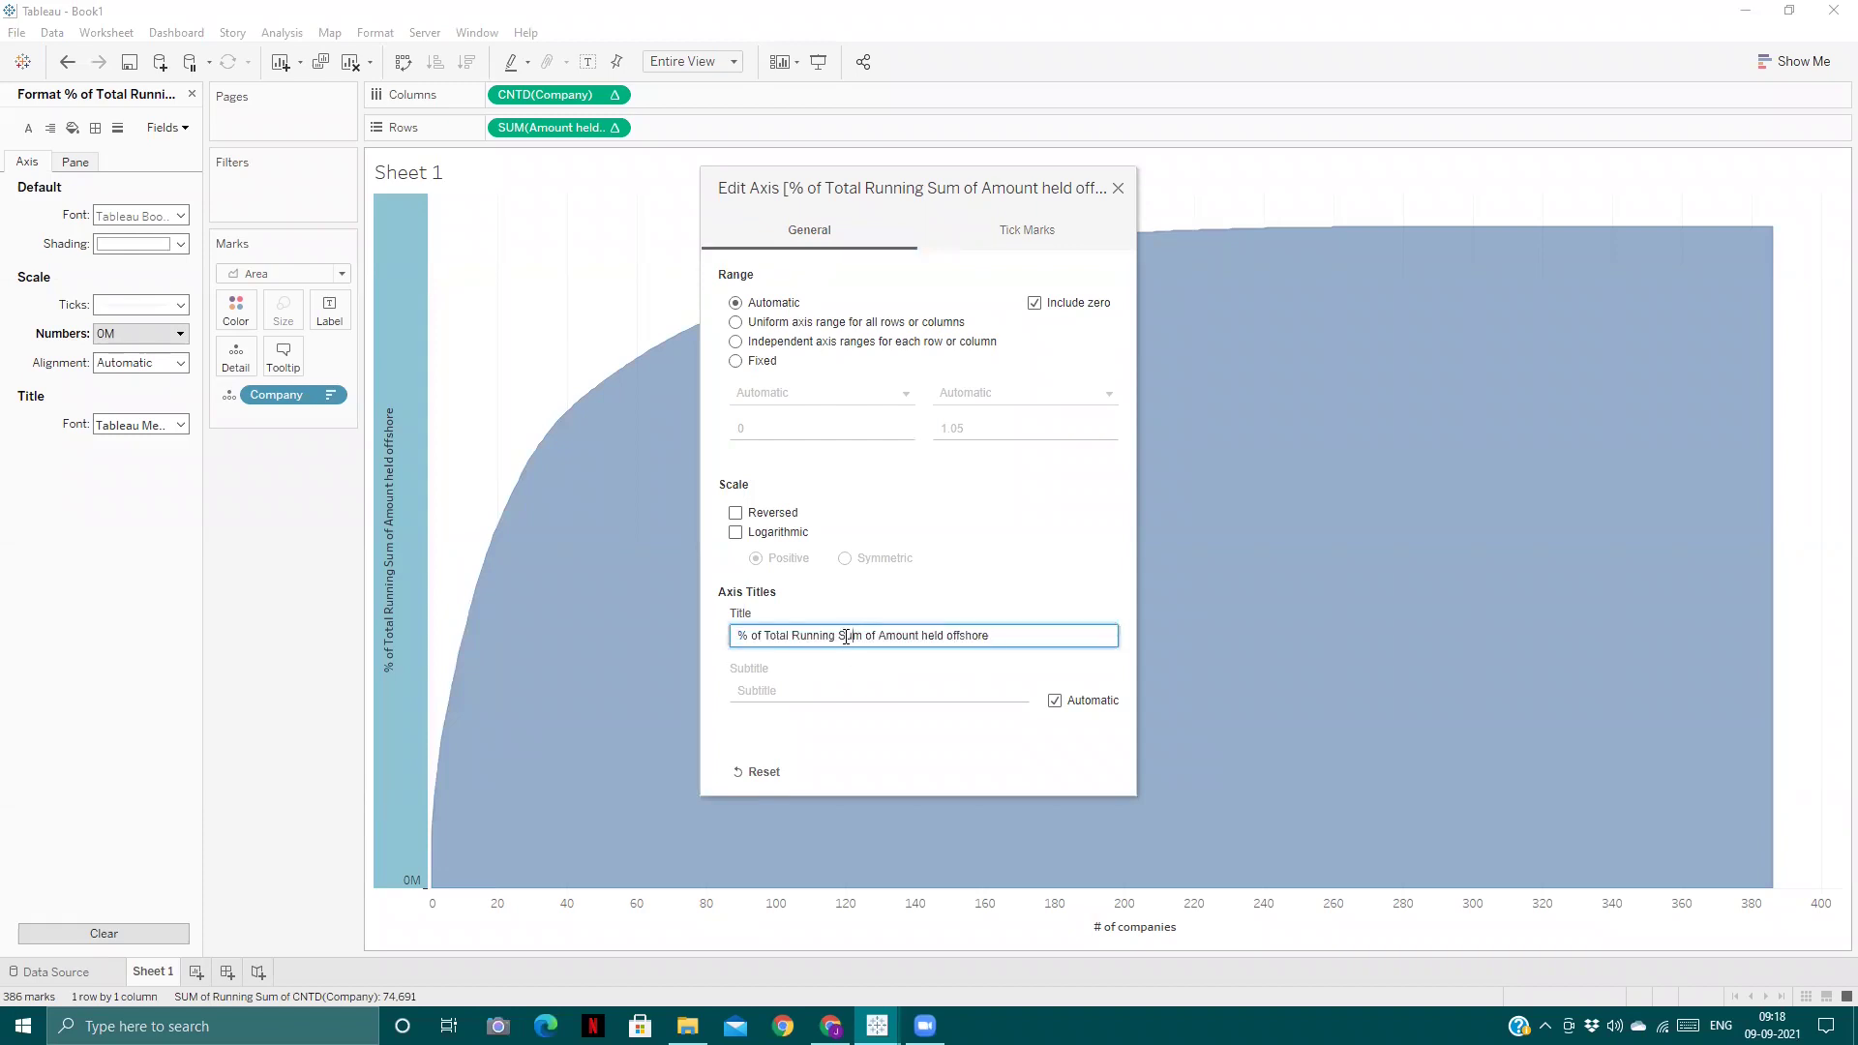
pyautogui.moveTo(837, 636); pyautogui.dragTo(925, 636)
pyautogui.press('BackSpace')
pyautogui.write('money')
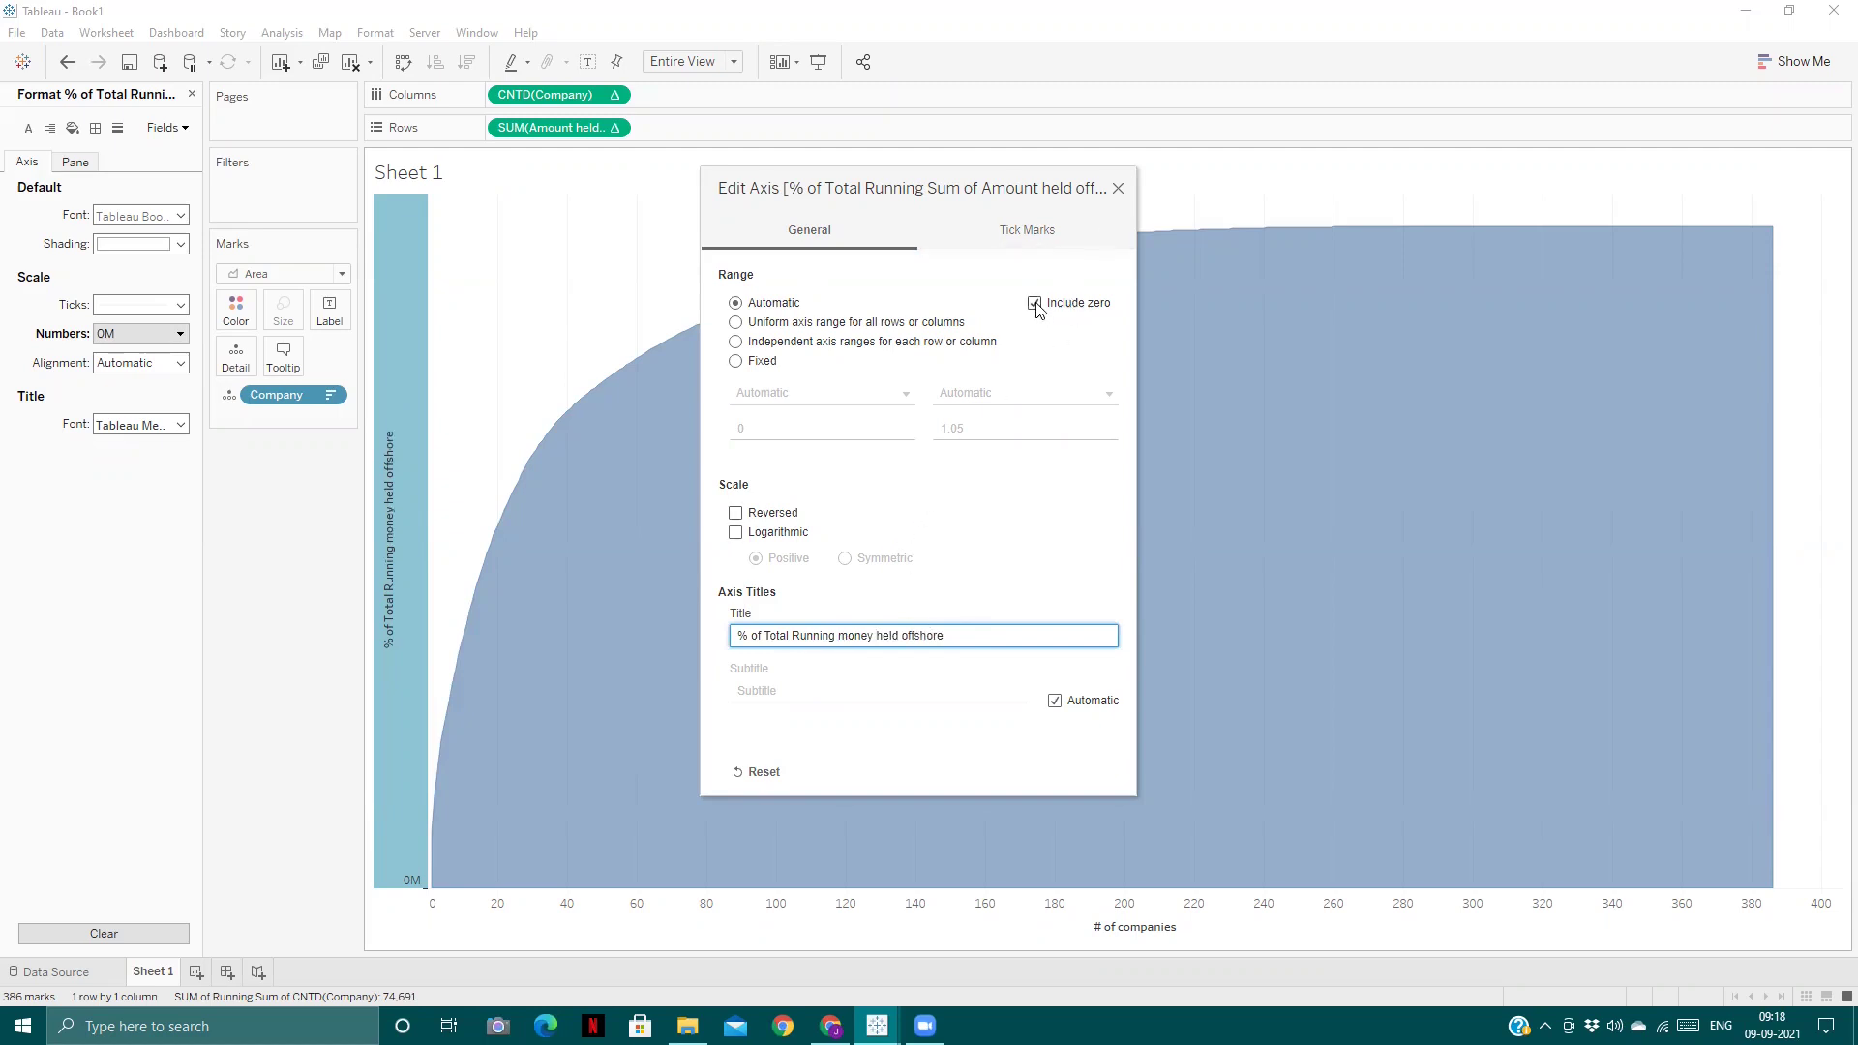
pyautogui.click(1119, 190)
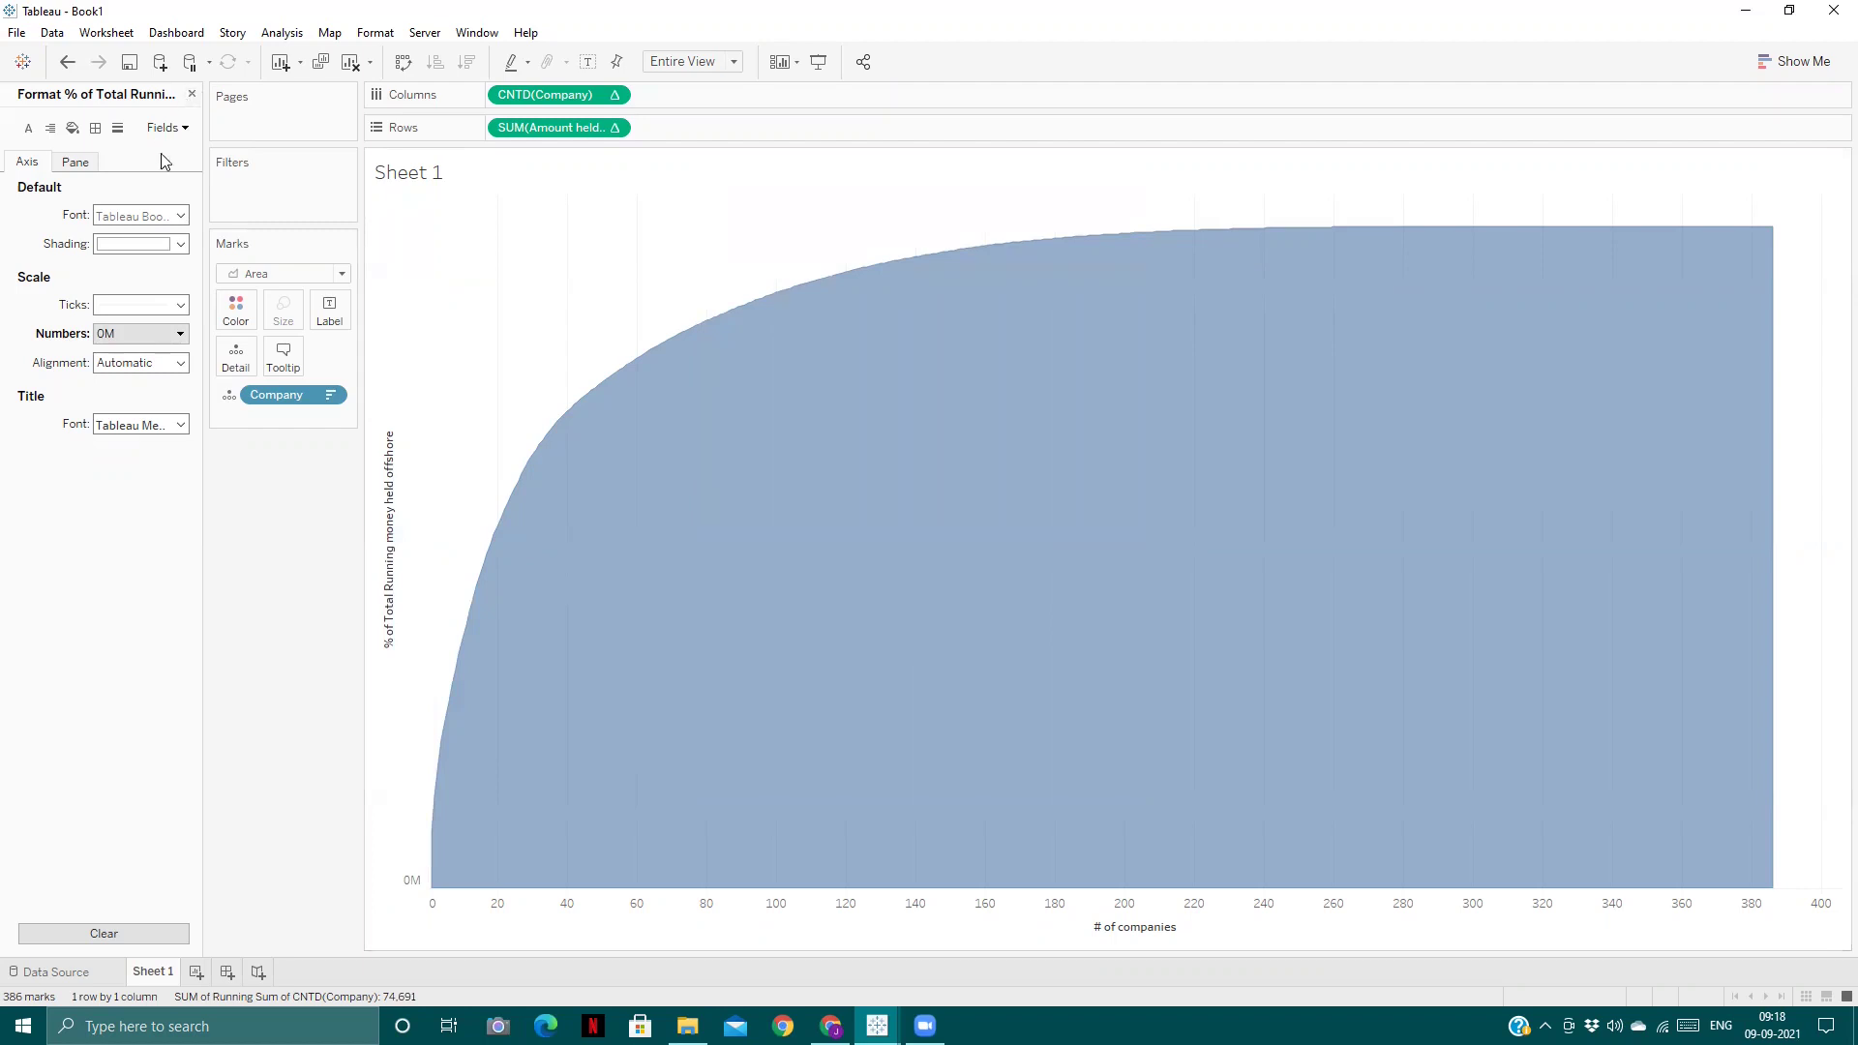
# - Close the formatting options and add the calculated Amount held offshore measure to Detail on the marks
pyautogui.click(191, 94)
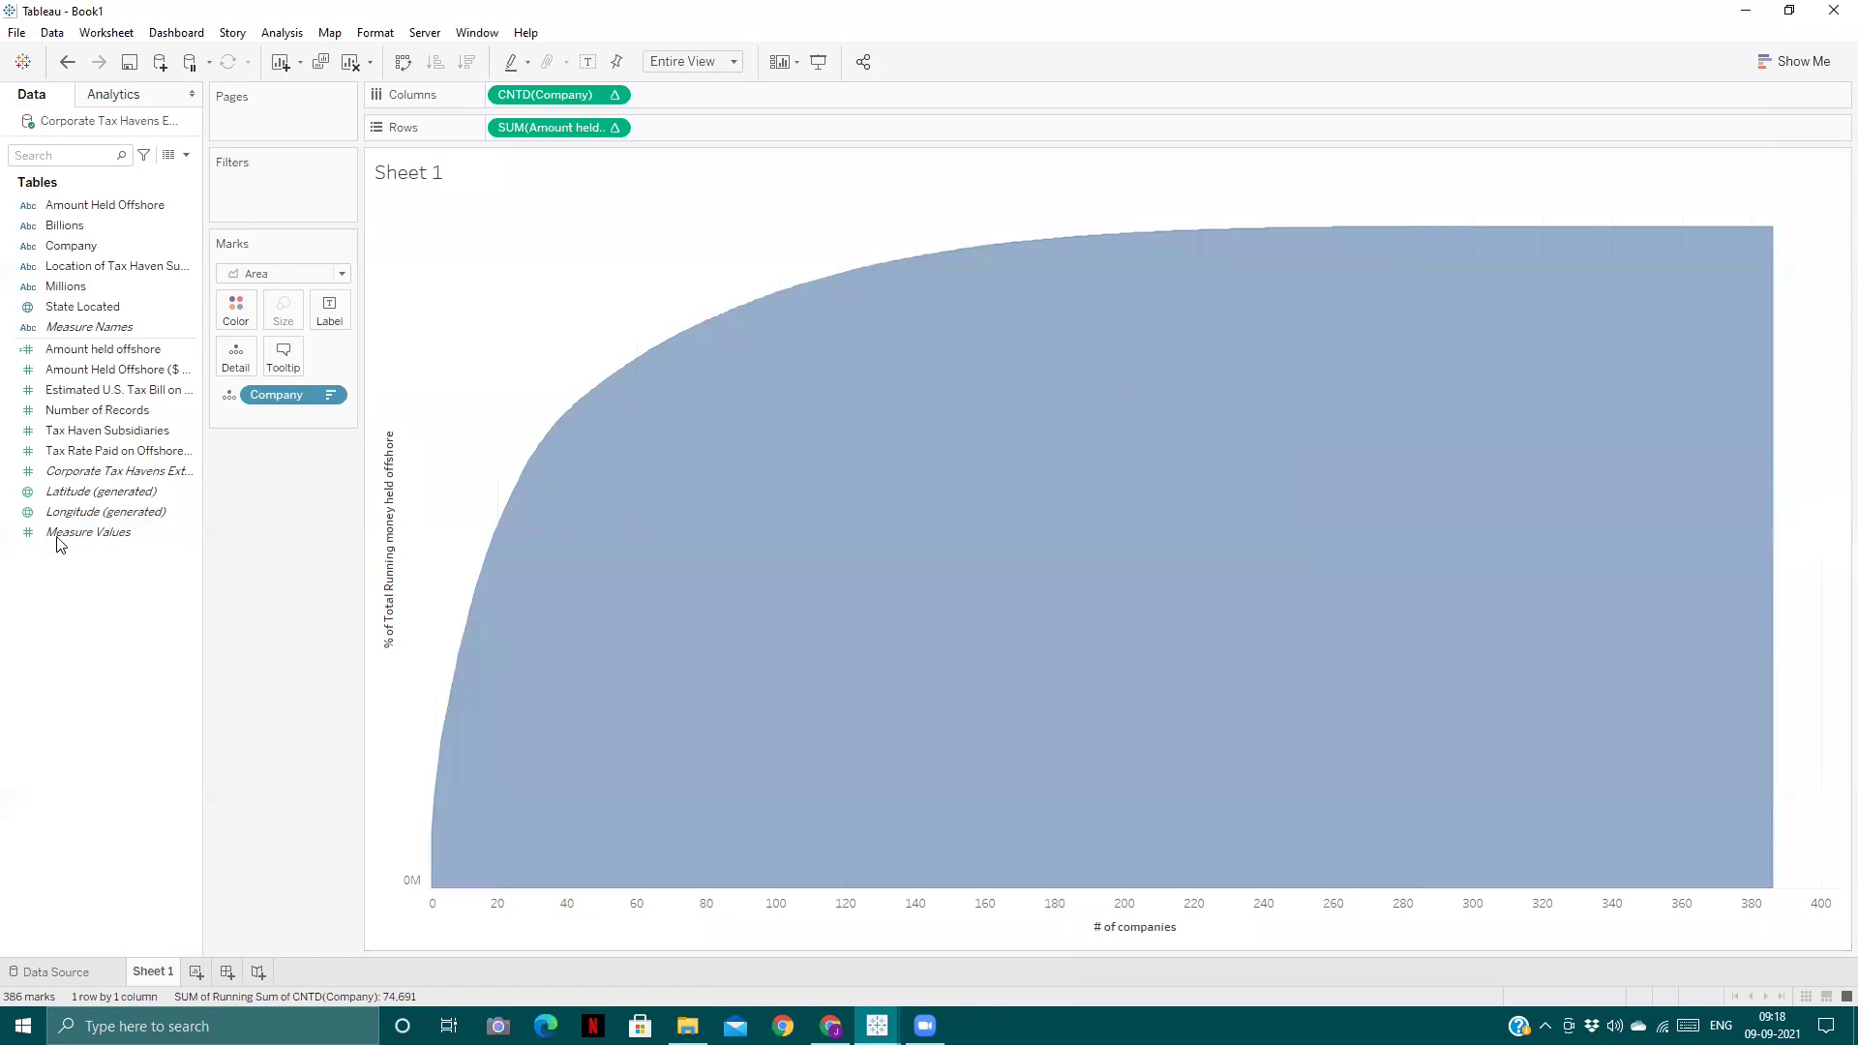
pyautogui.click(192, 514)
pyautogui.click(260, 465)
pyautogui.moveTo(102, 349); pyautogui.dragTo(244, 370)
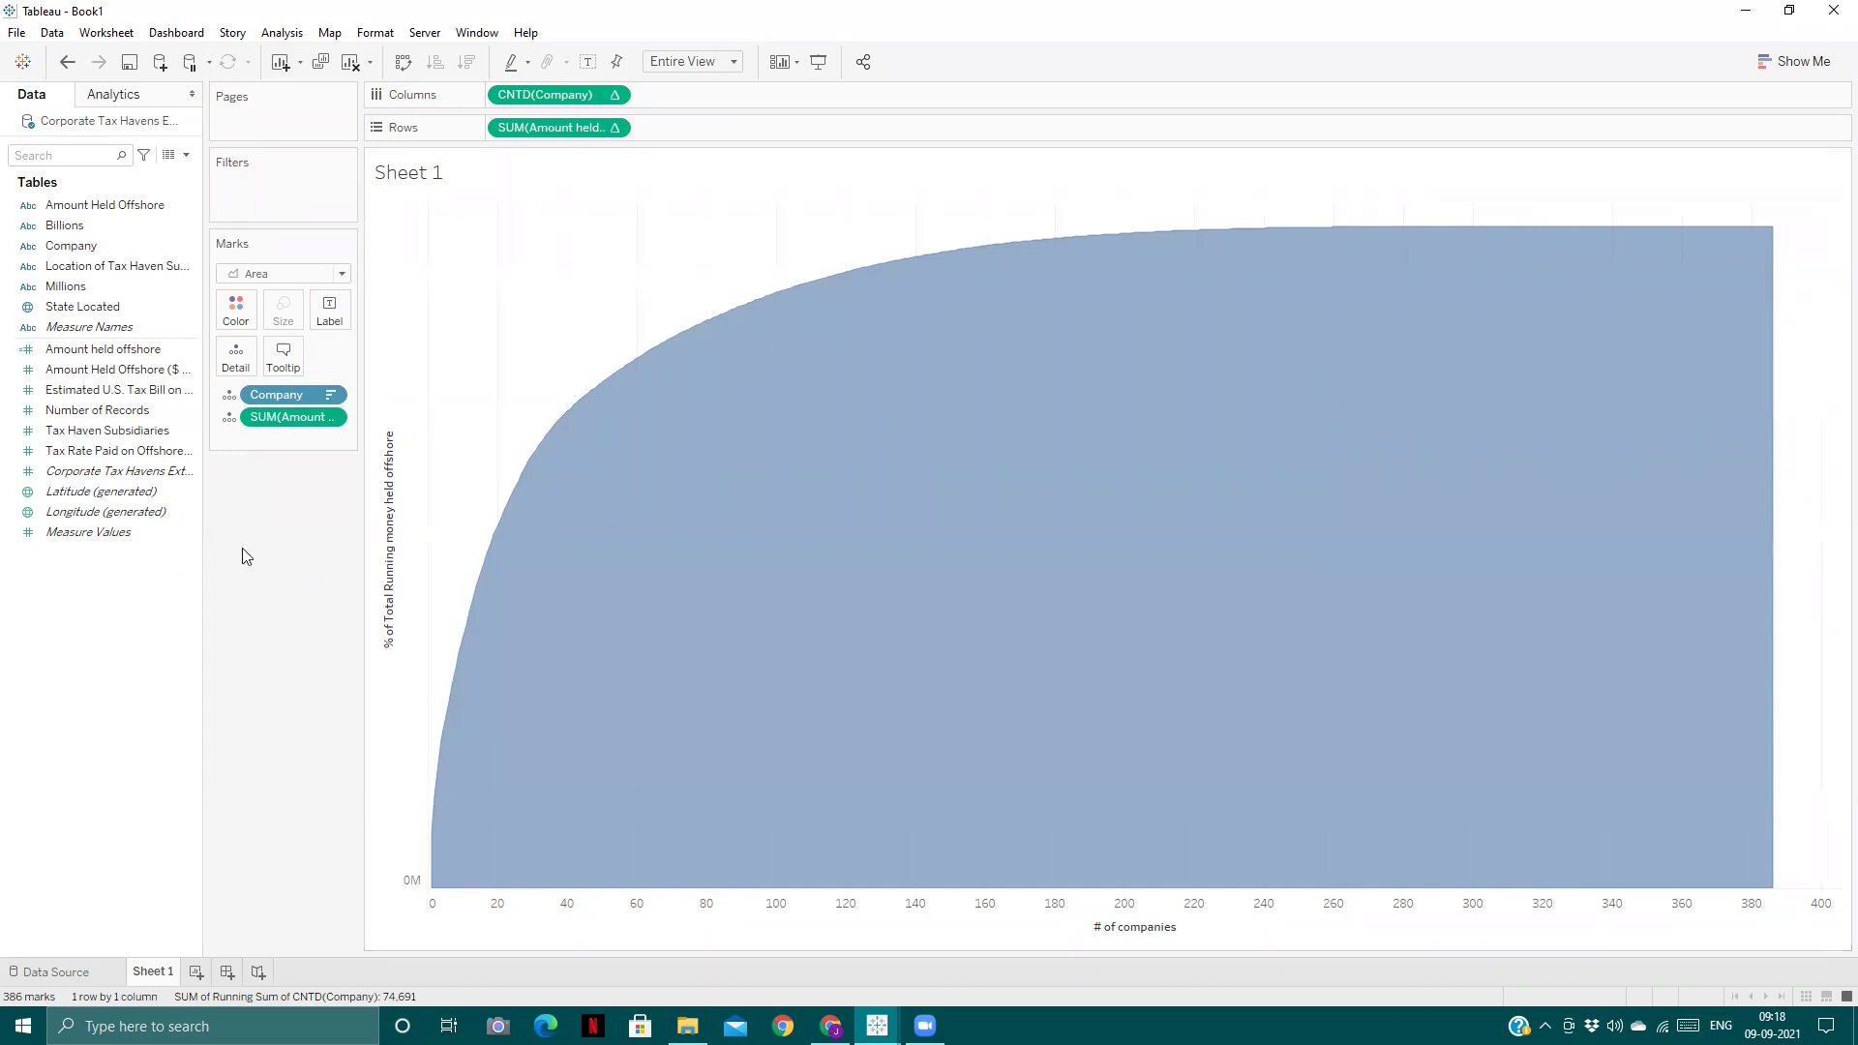
# - Start a new set from the Company field with the condition that the sum of Amount held offshore is greater than 0
pyautogui.rightClick(182, 248)
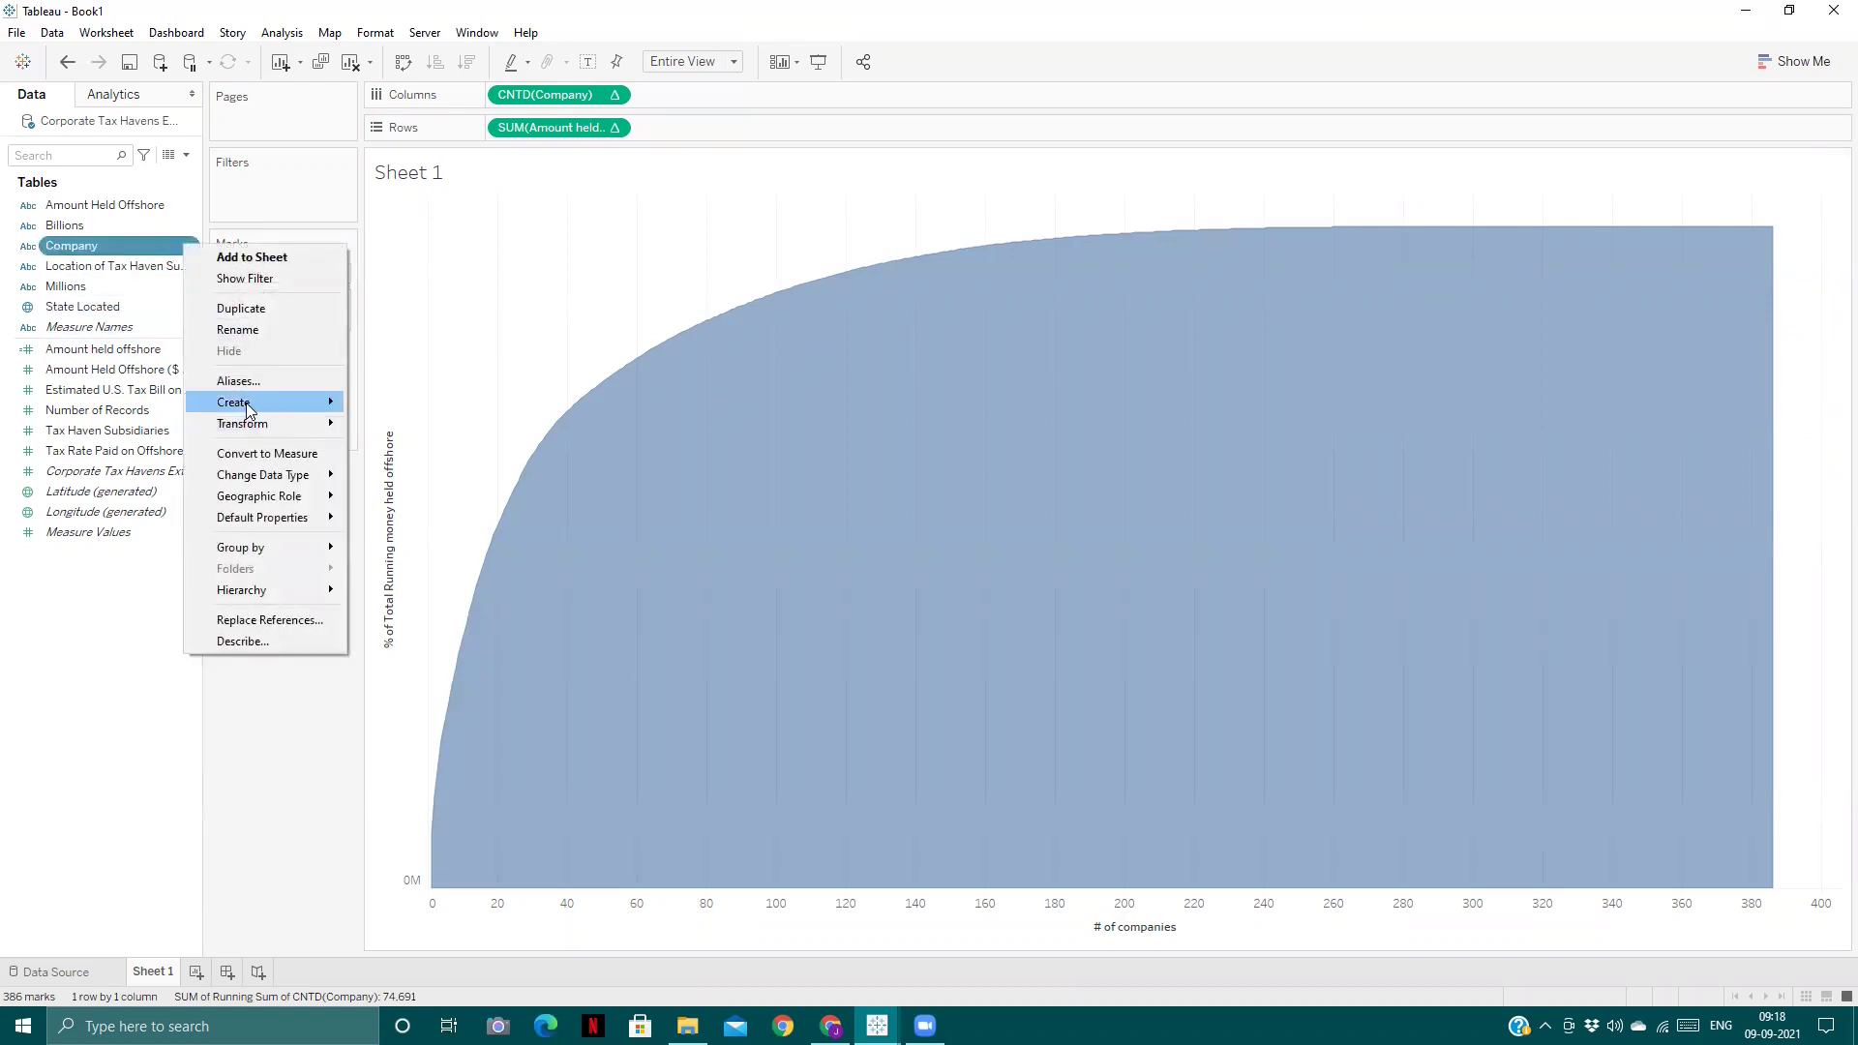
pyautogui.click(432, 448)
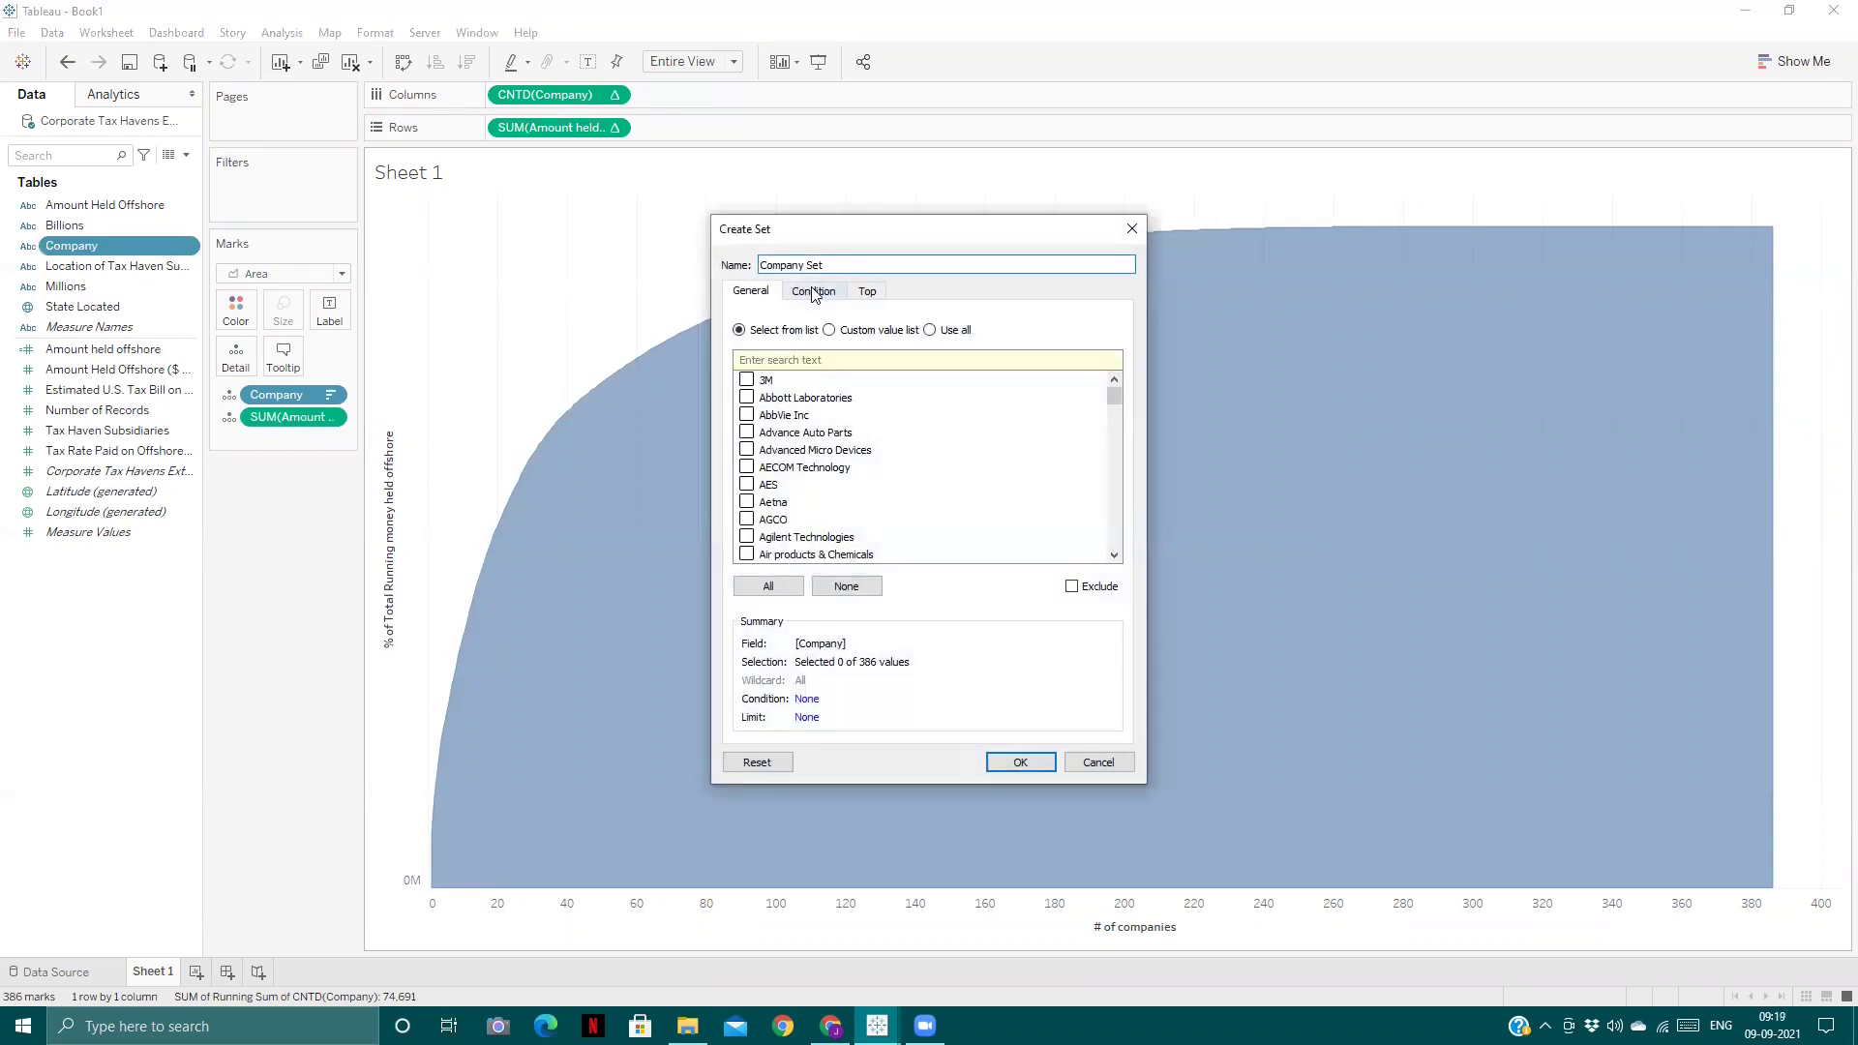
pyautogui.click(814, 293)
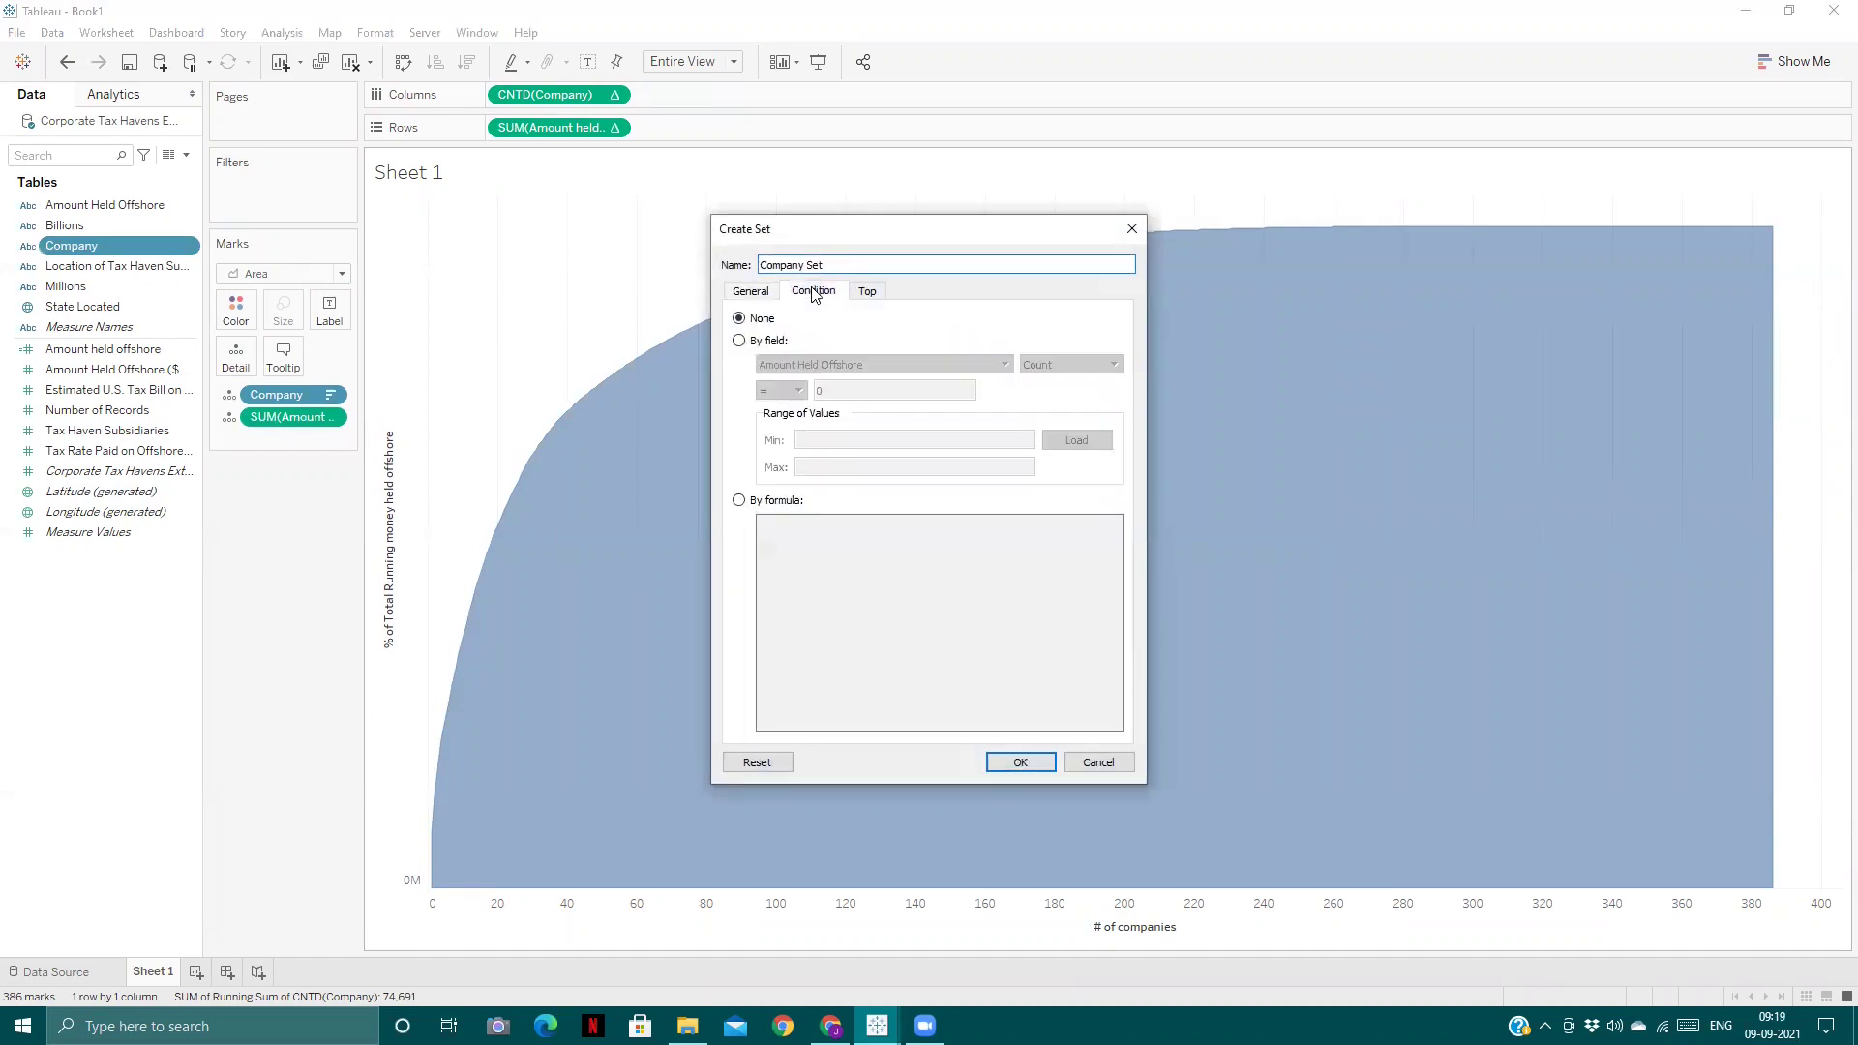
pyautogui.click(739, 341)
pyautogui.click(848, 366)
pyautogui.click(836, 436)
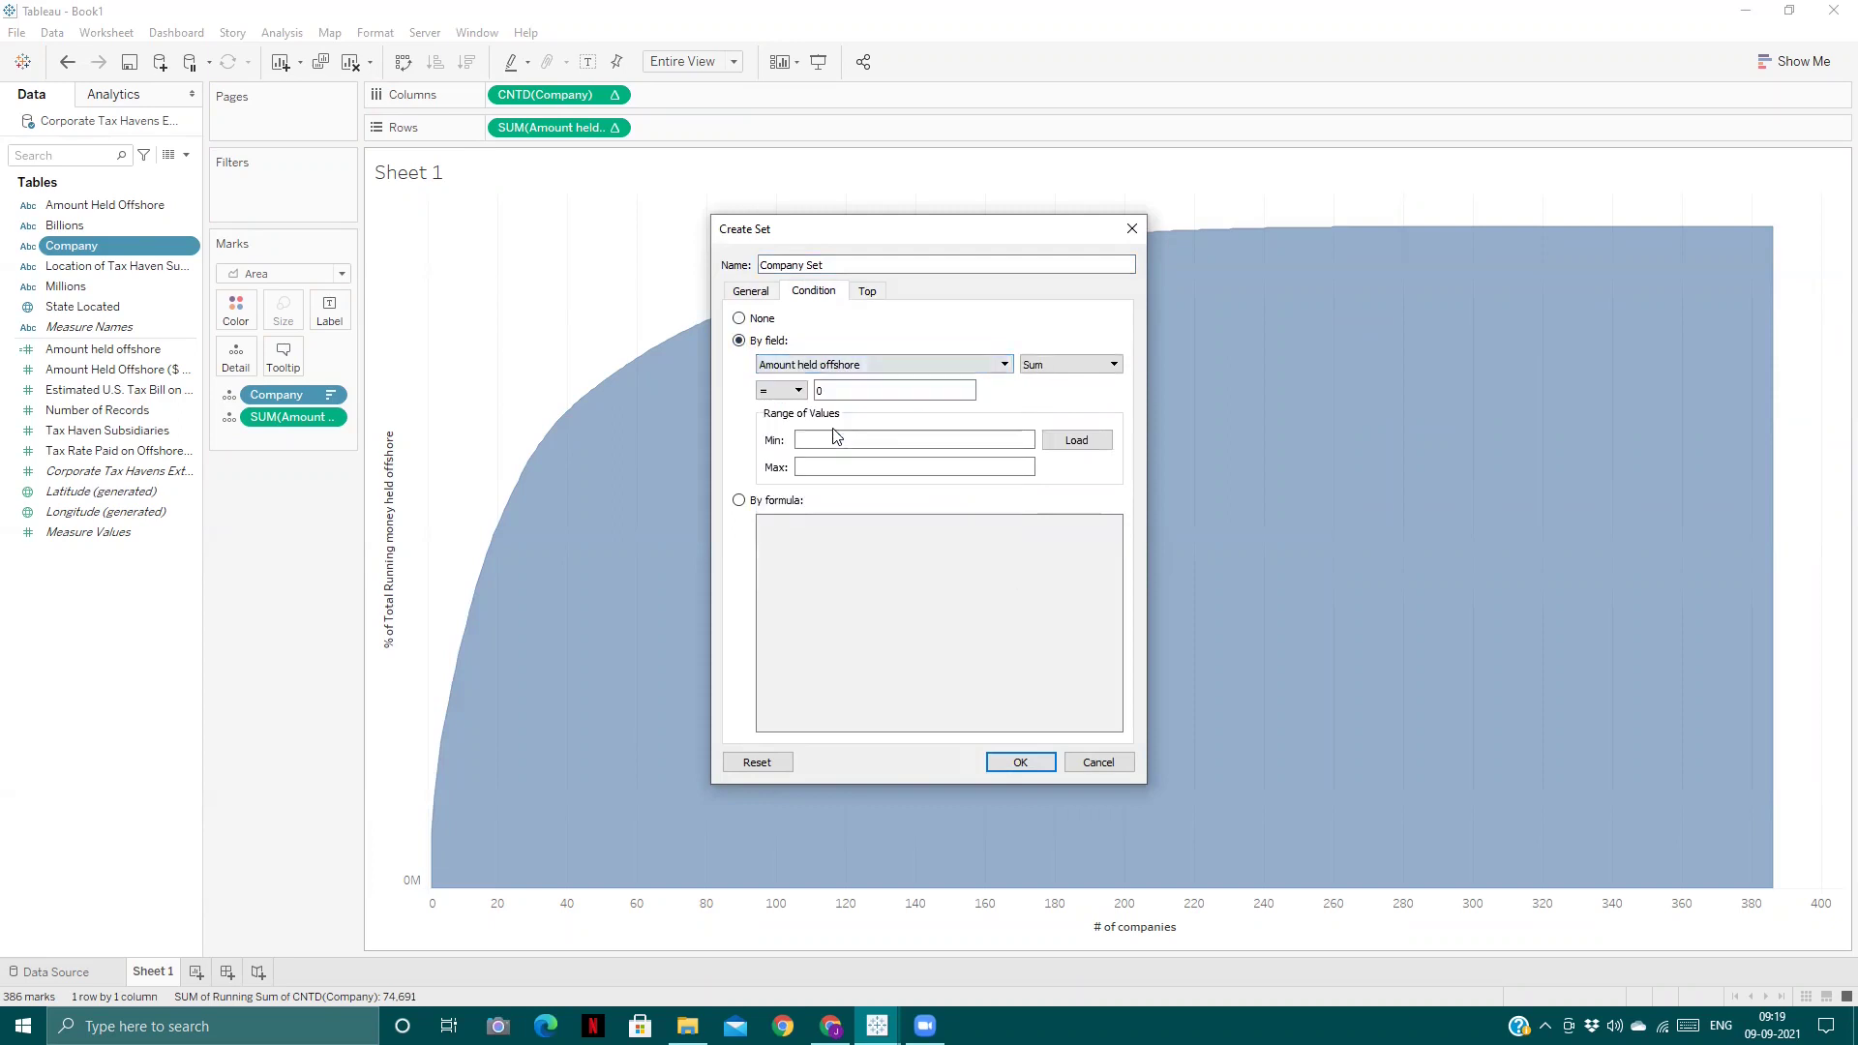
pyautogui.click(782, 391)
pyautogui.click(789, 466)
# - Name the new set "Companies with money" and add it as a filter on the sheet
pyautogui.tripleClick(879, 265)
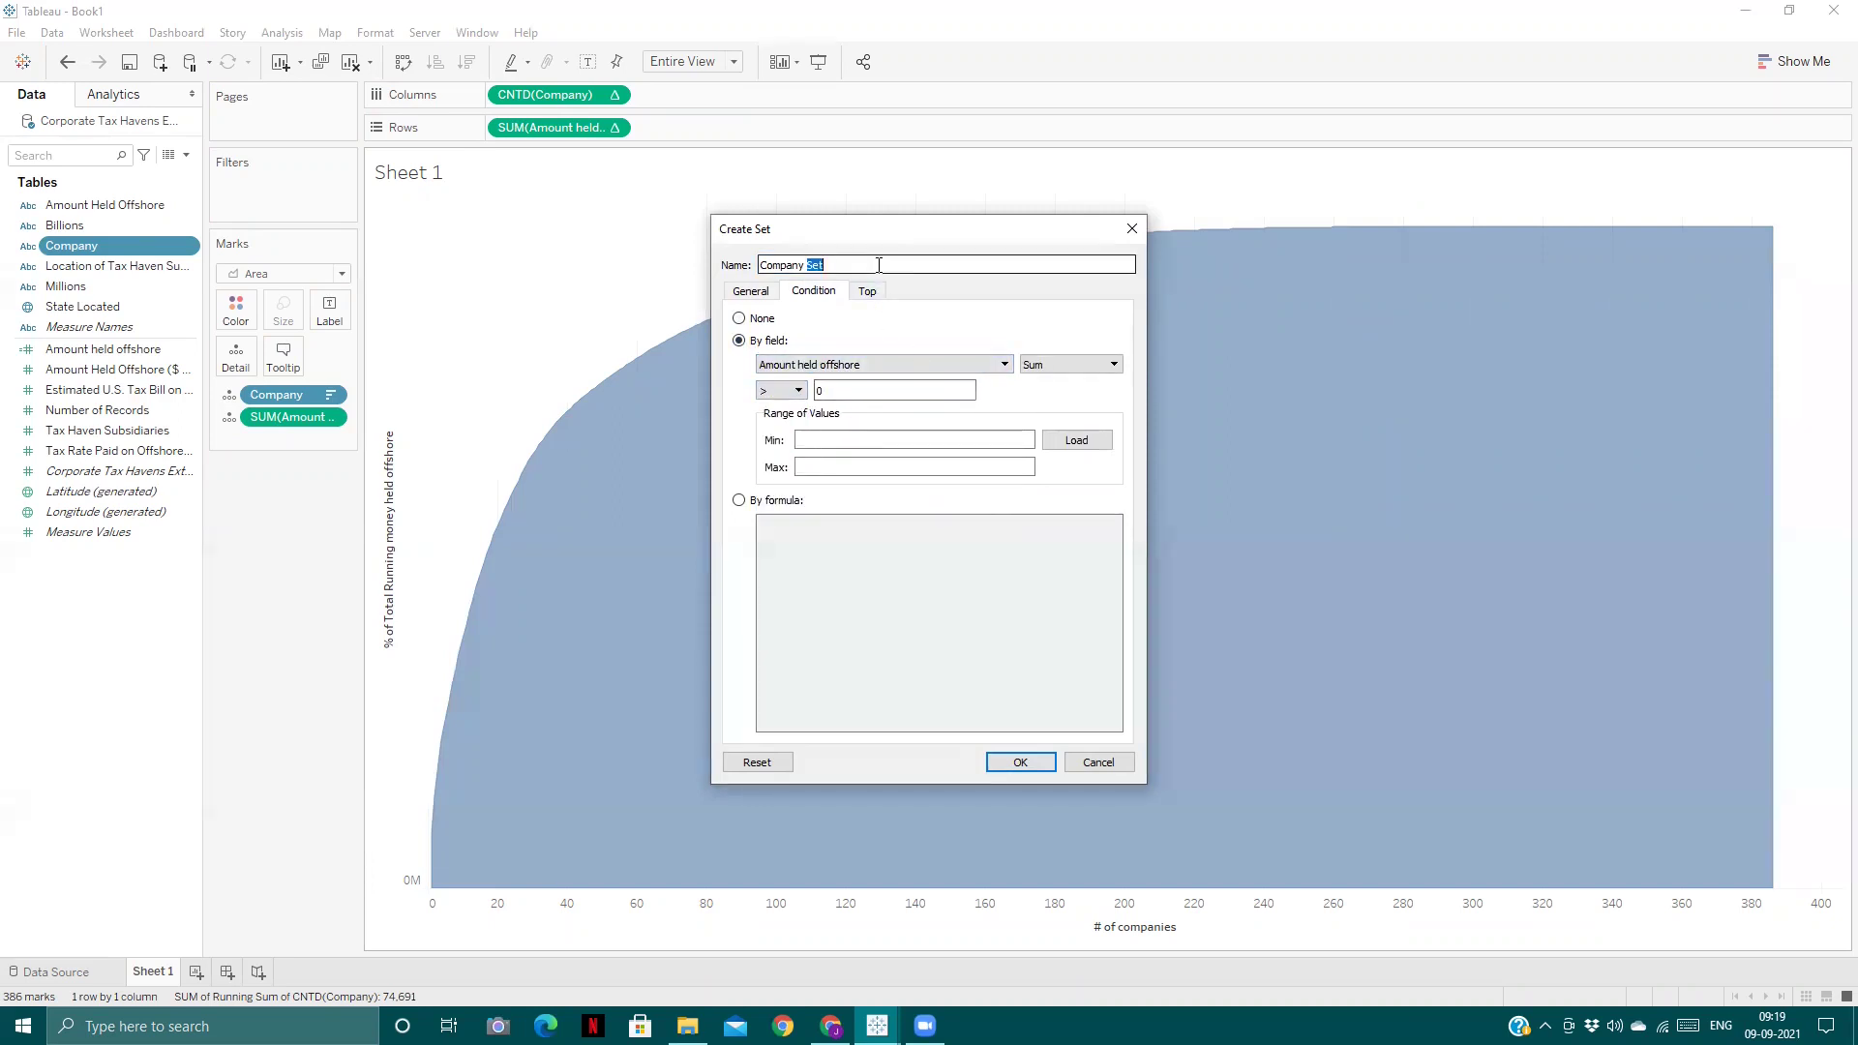
pyautogui.press('BackSpace')
pyautogui.click(1026, 765)
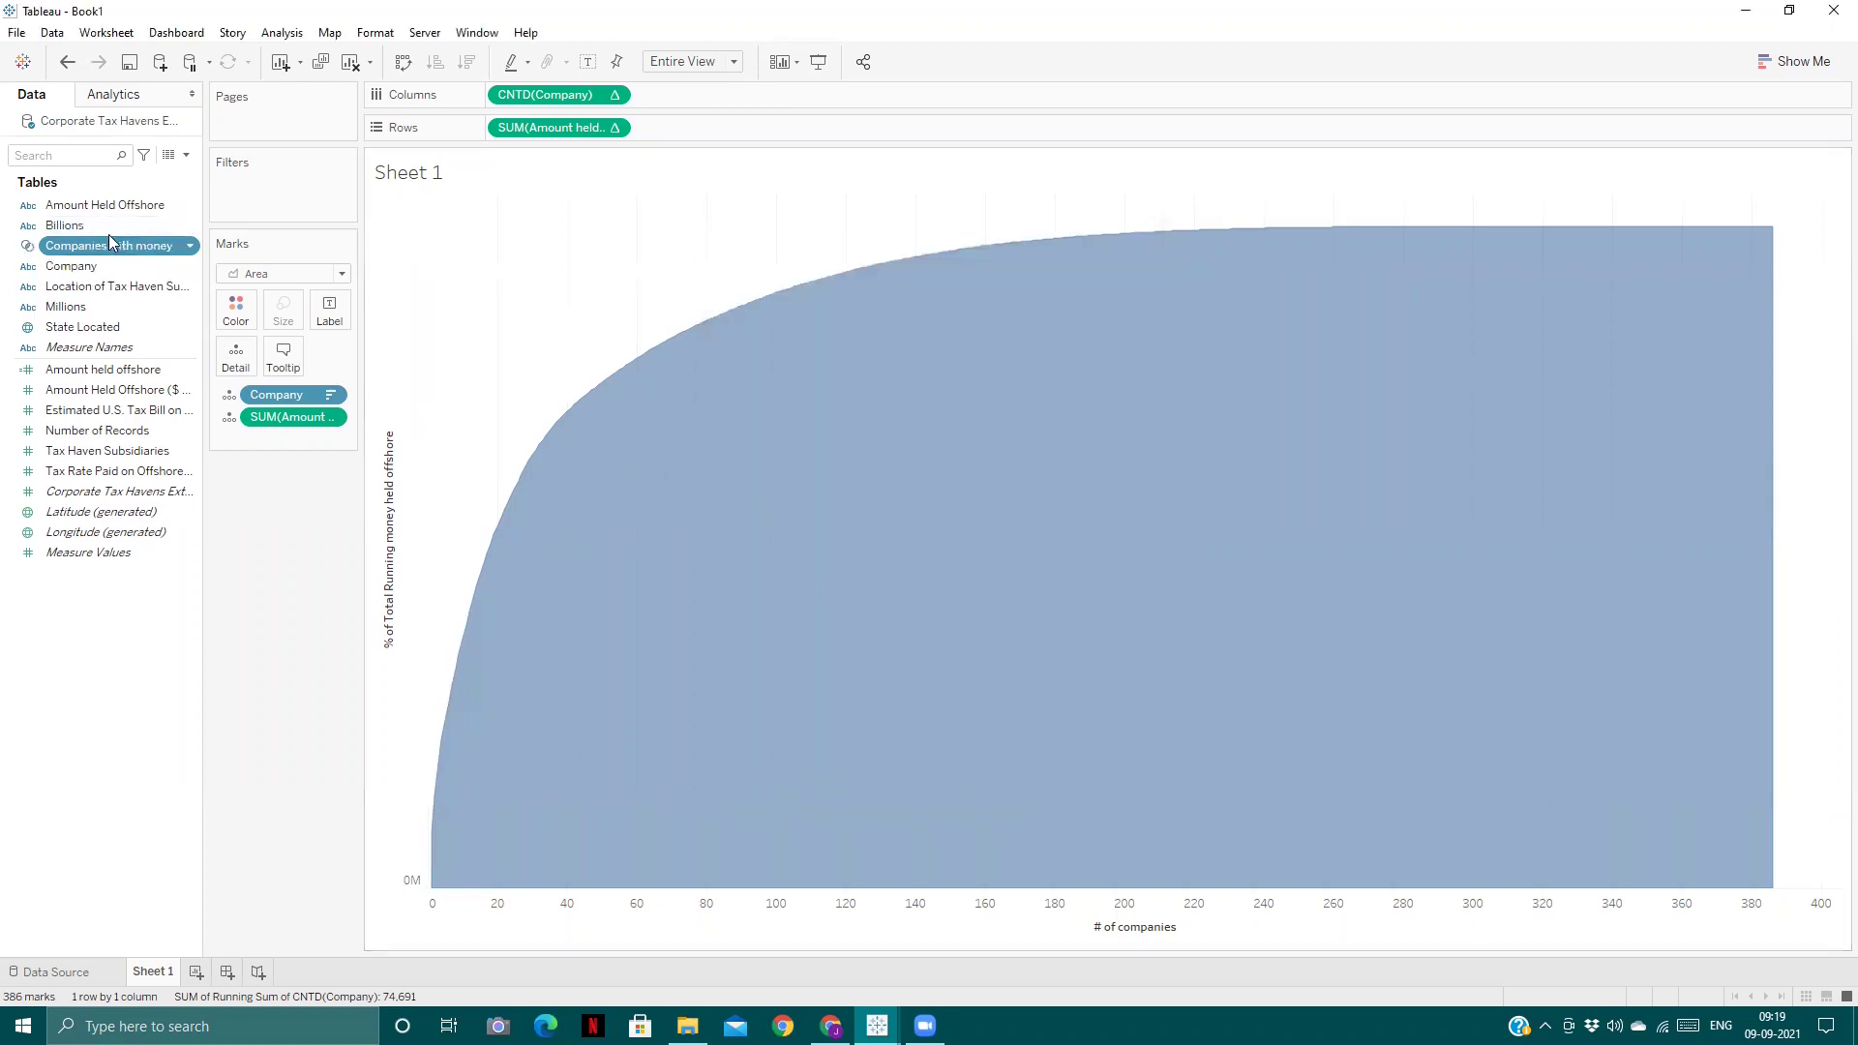
pyautogui.moveTo(184, 245); pyautogui.dragTo(274, 190)
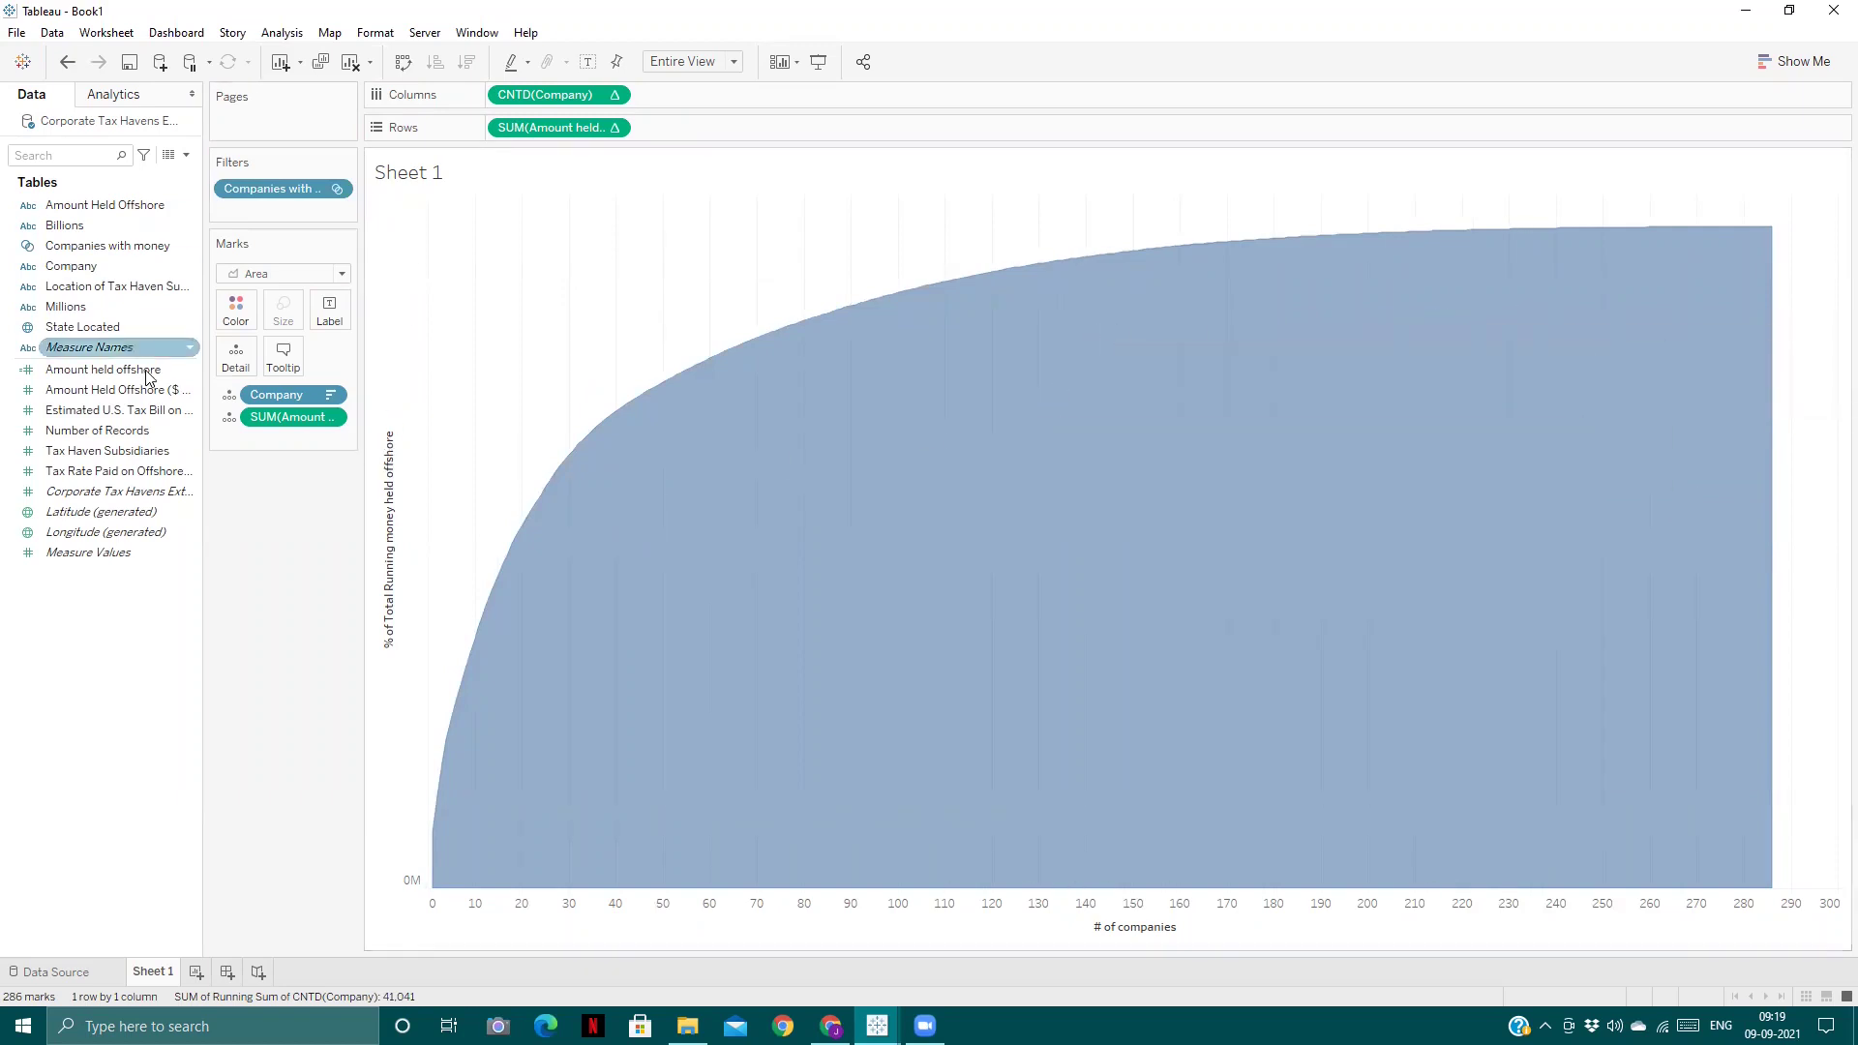
# - Start a new set from the Company field, name it "Top N", and define it as a top selection by field
pyautogui.click(187, 268)
pyautogui.click(189, 268)
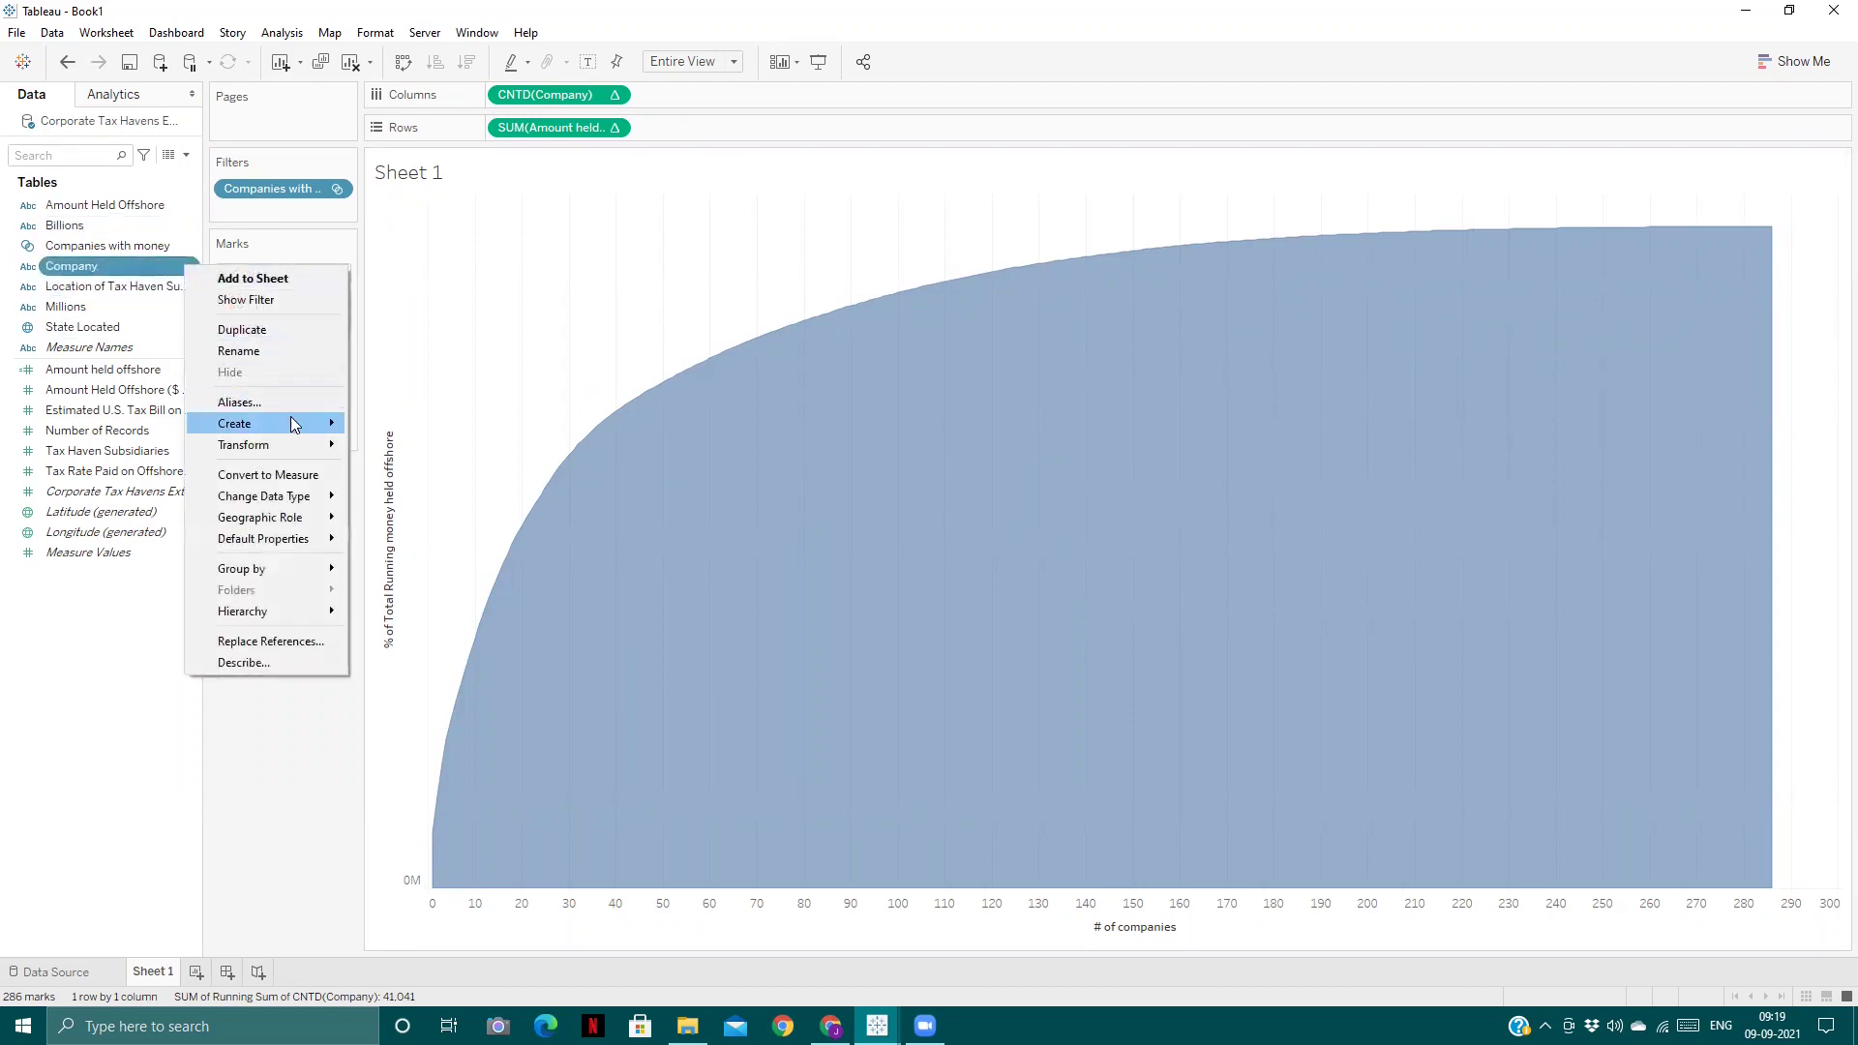
pyautogui.moveTo(291, 426)
pyautogui.click(387, 471)
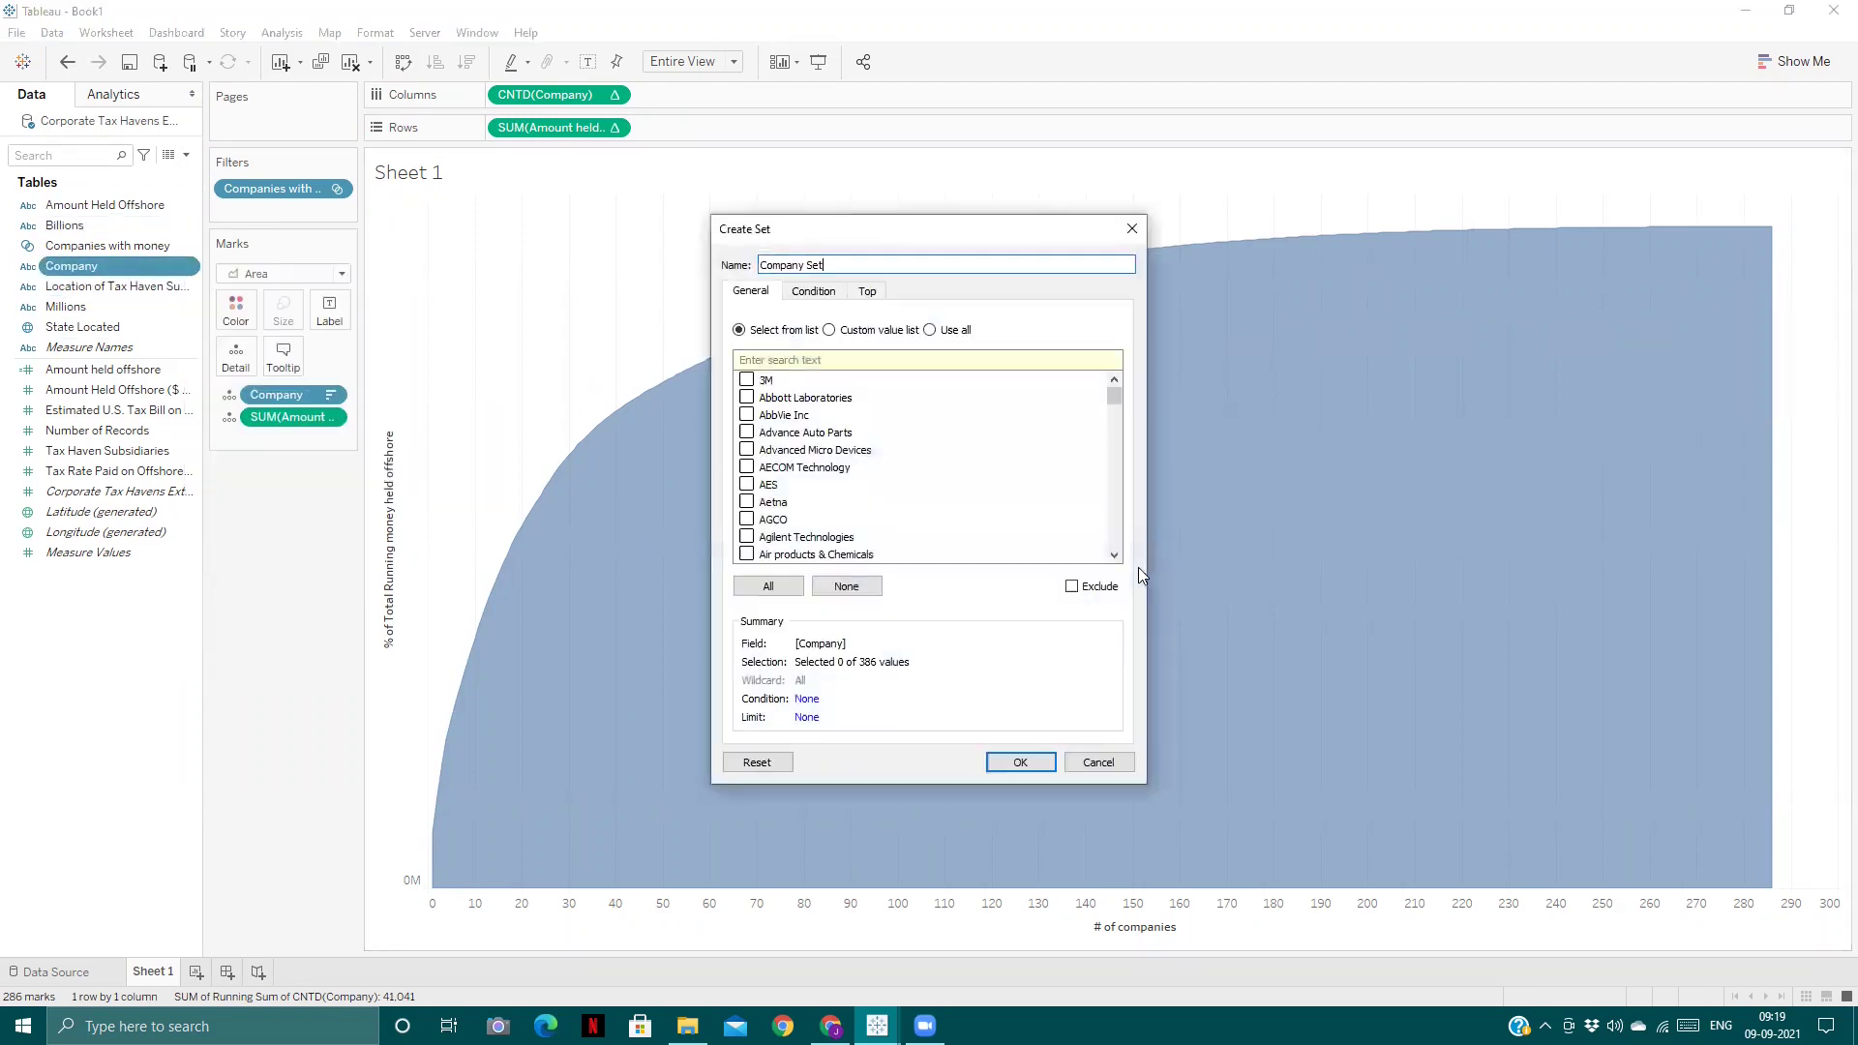
pyautogui.click(813, 290)
pyautogui.click(867, 290)
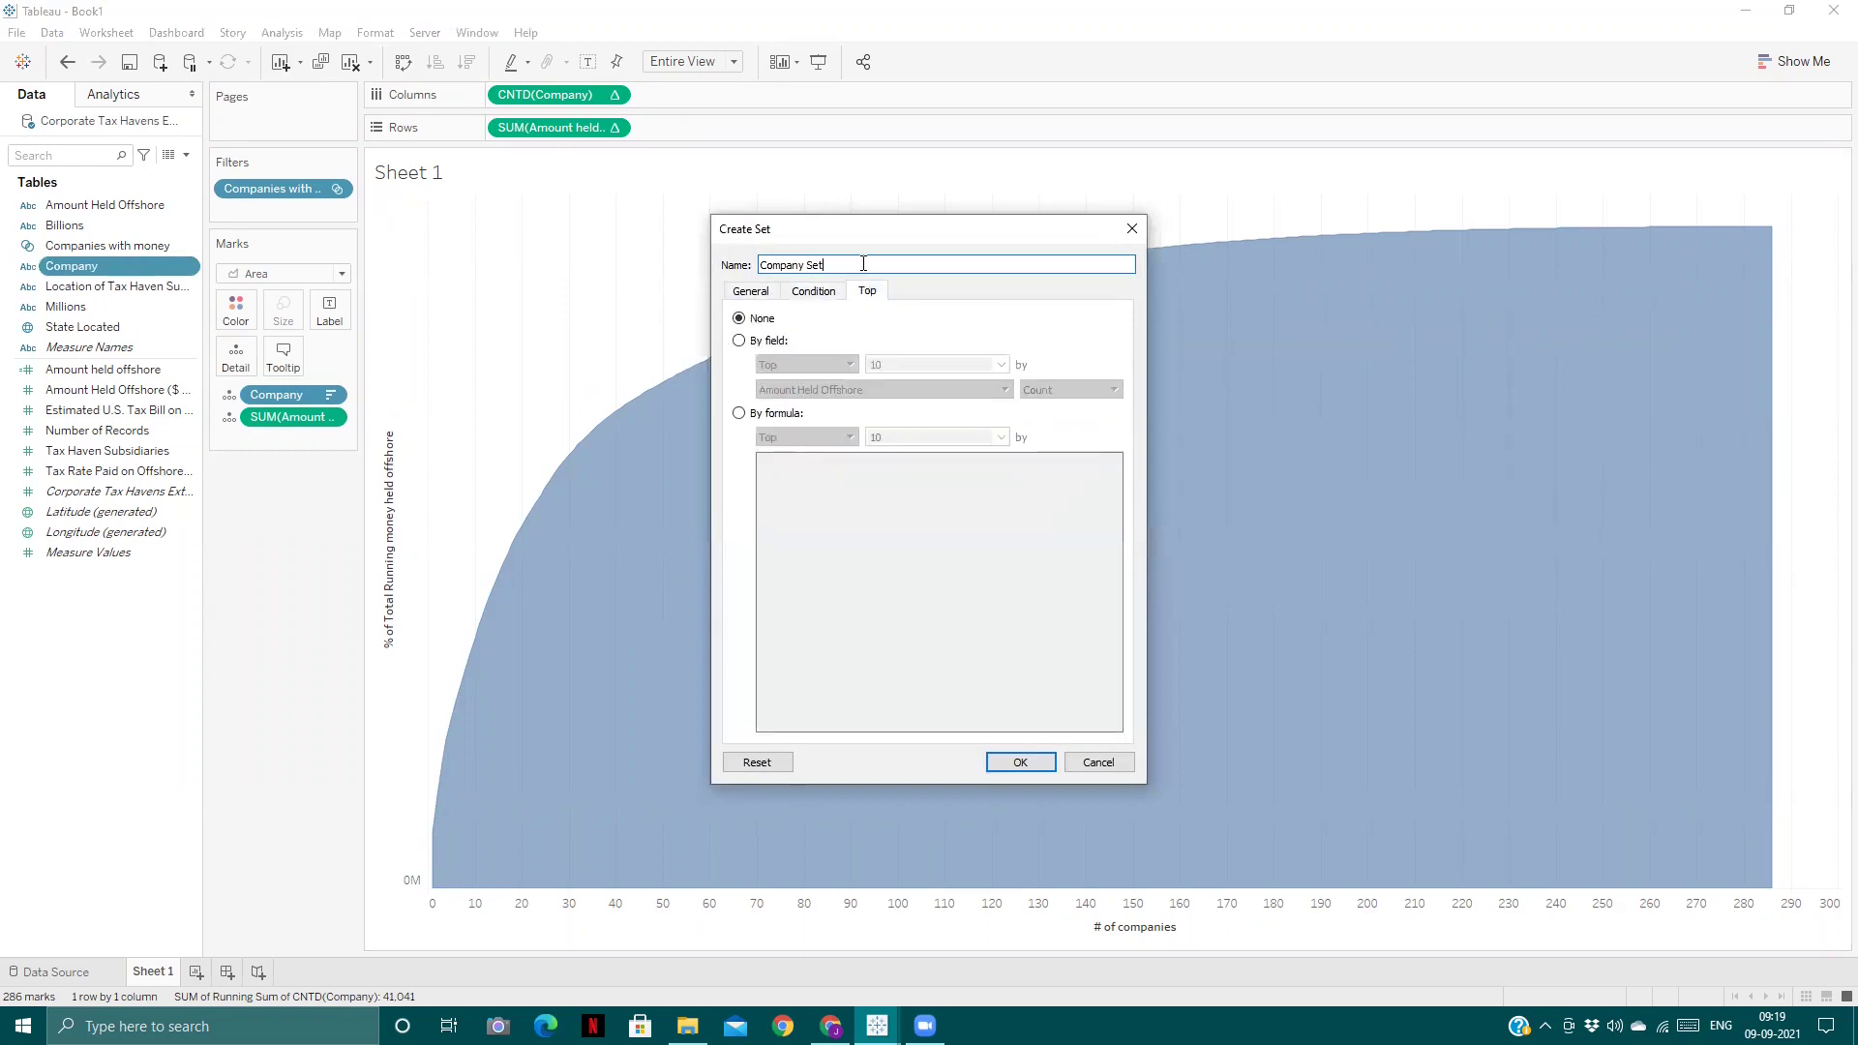
pyautogui.tripleClick(863, 263)
pyautogui.press('BackSpace')
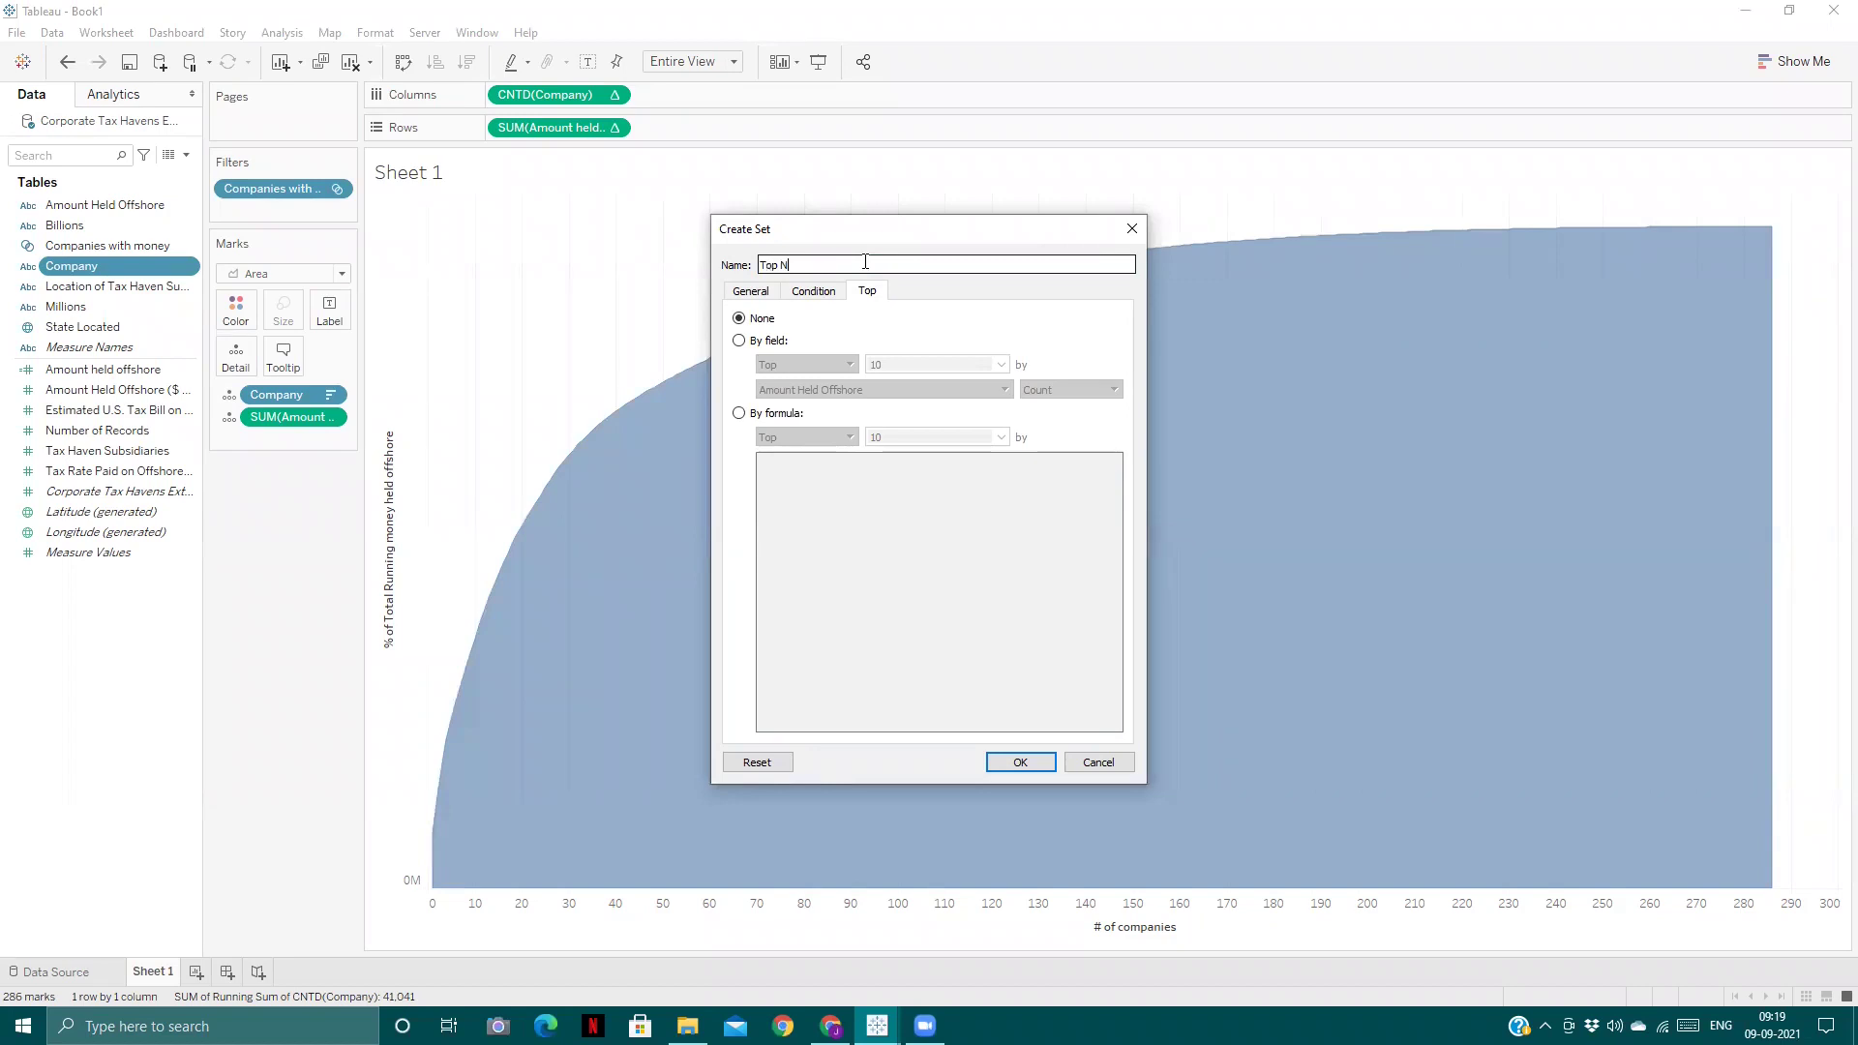
pyautogui.click(739, 342)
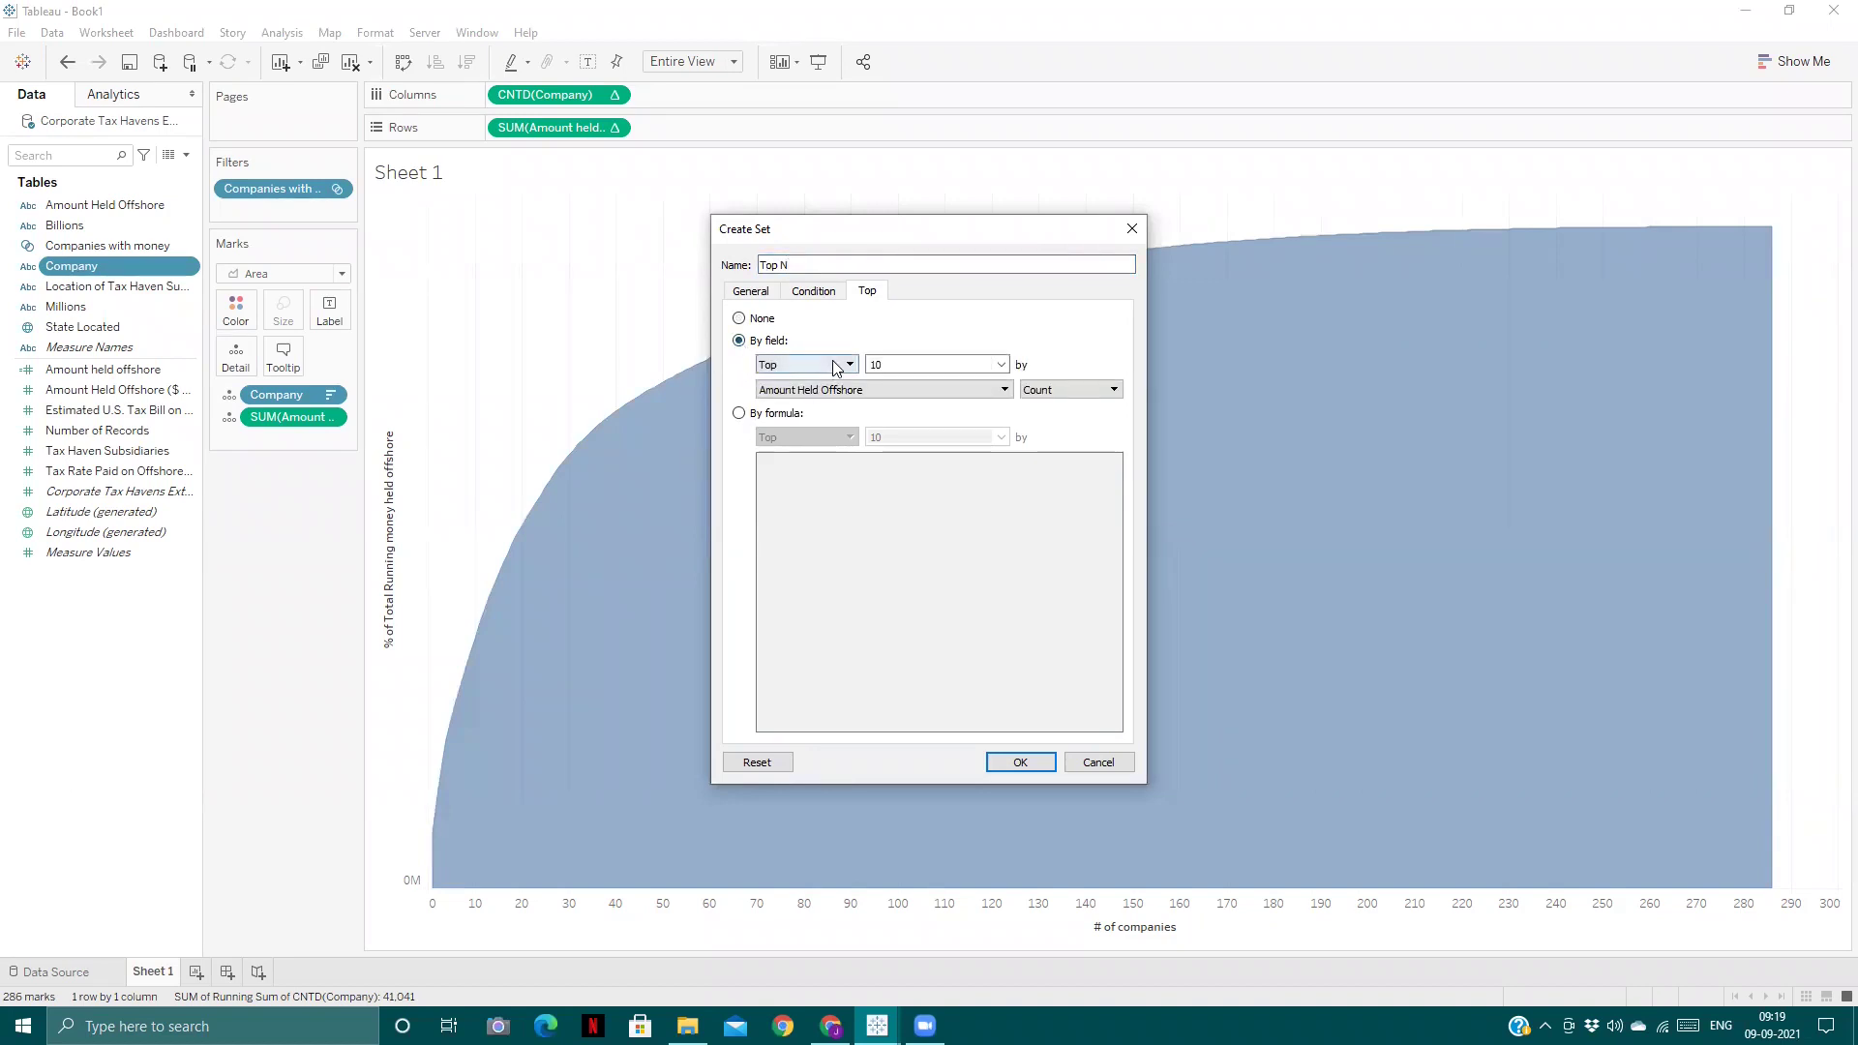
# - Create a parameter "How many companies?" for the set's top count, with current value 30 and all values allowed
pyautogui.click(1001, 364)
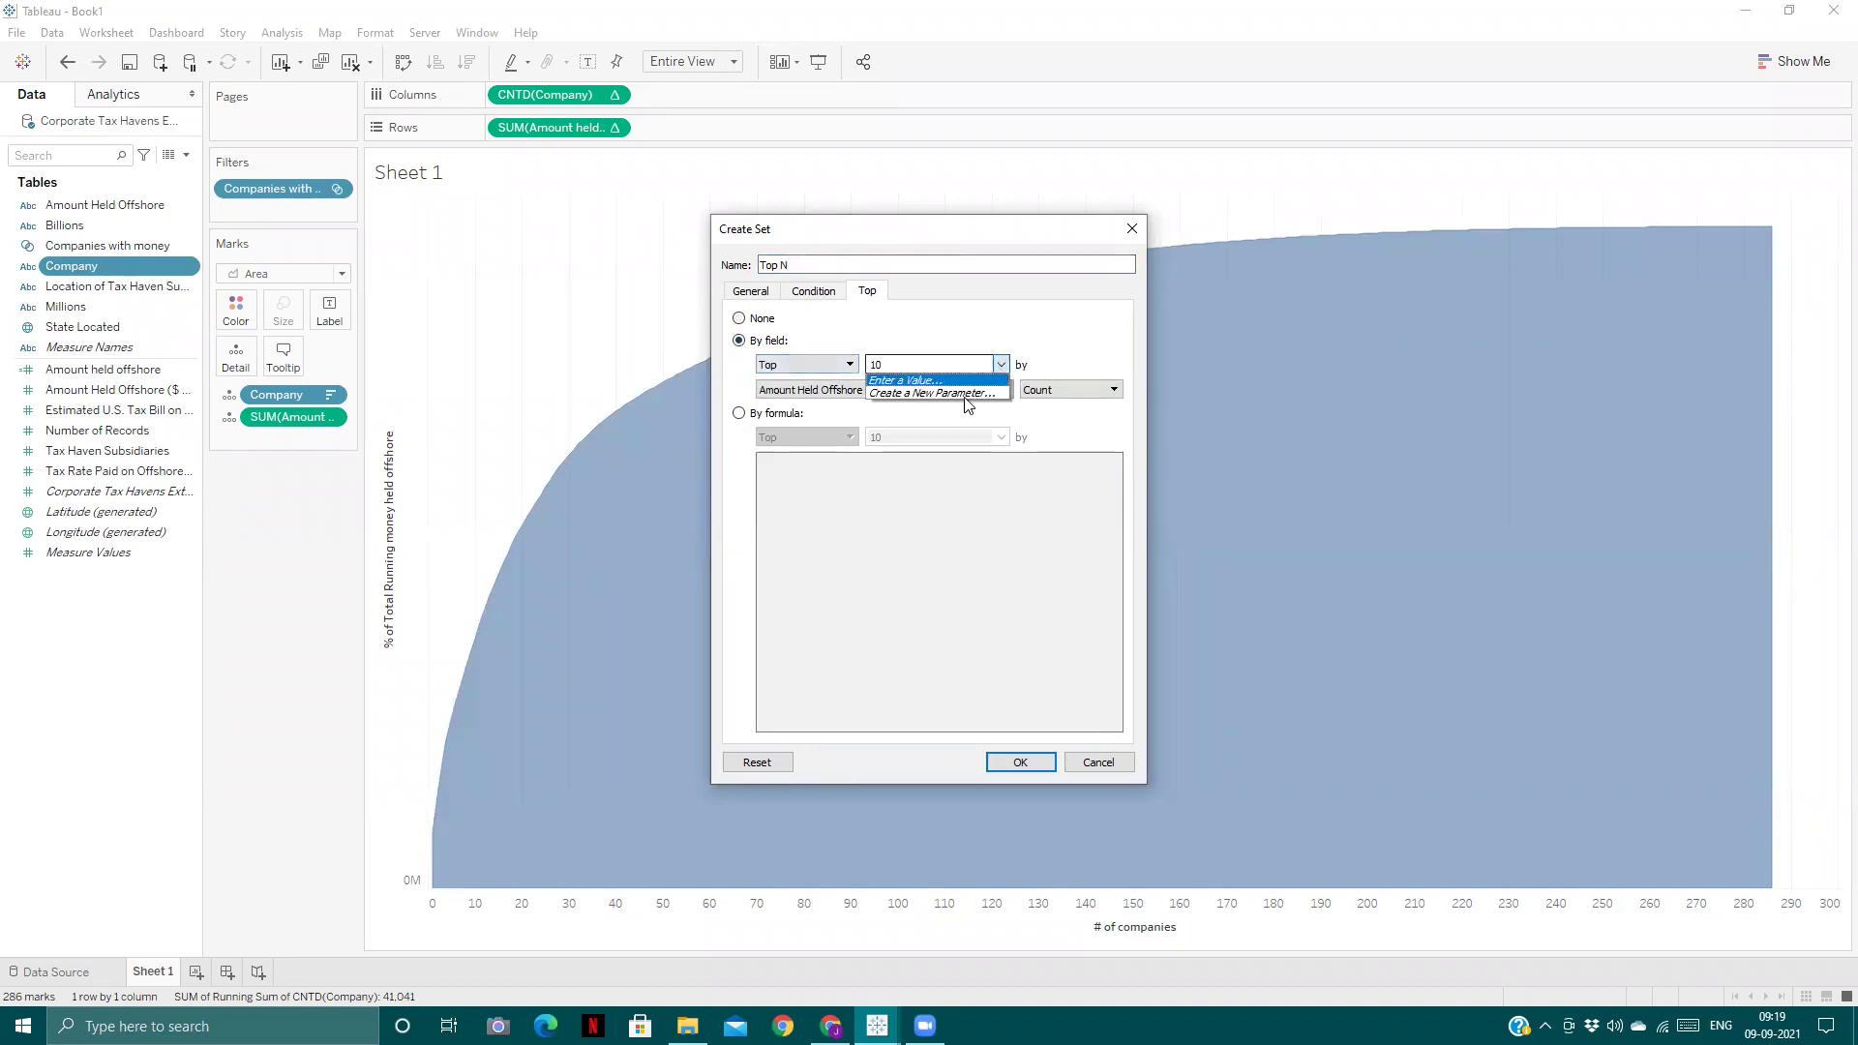
pyautogui.click(966, 404)
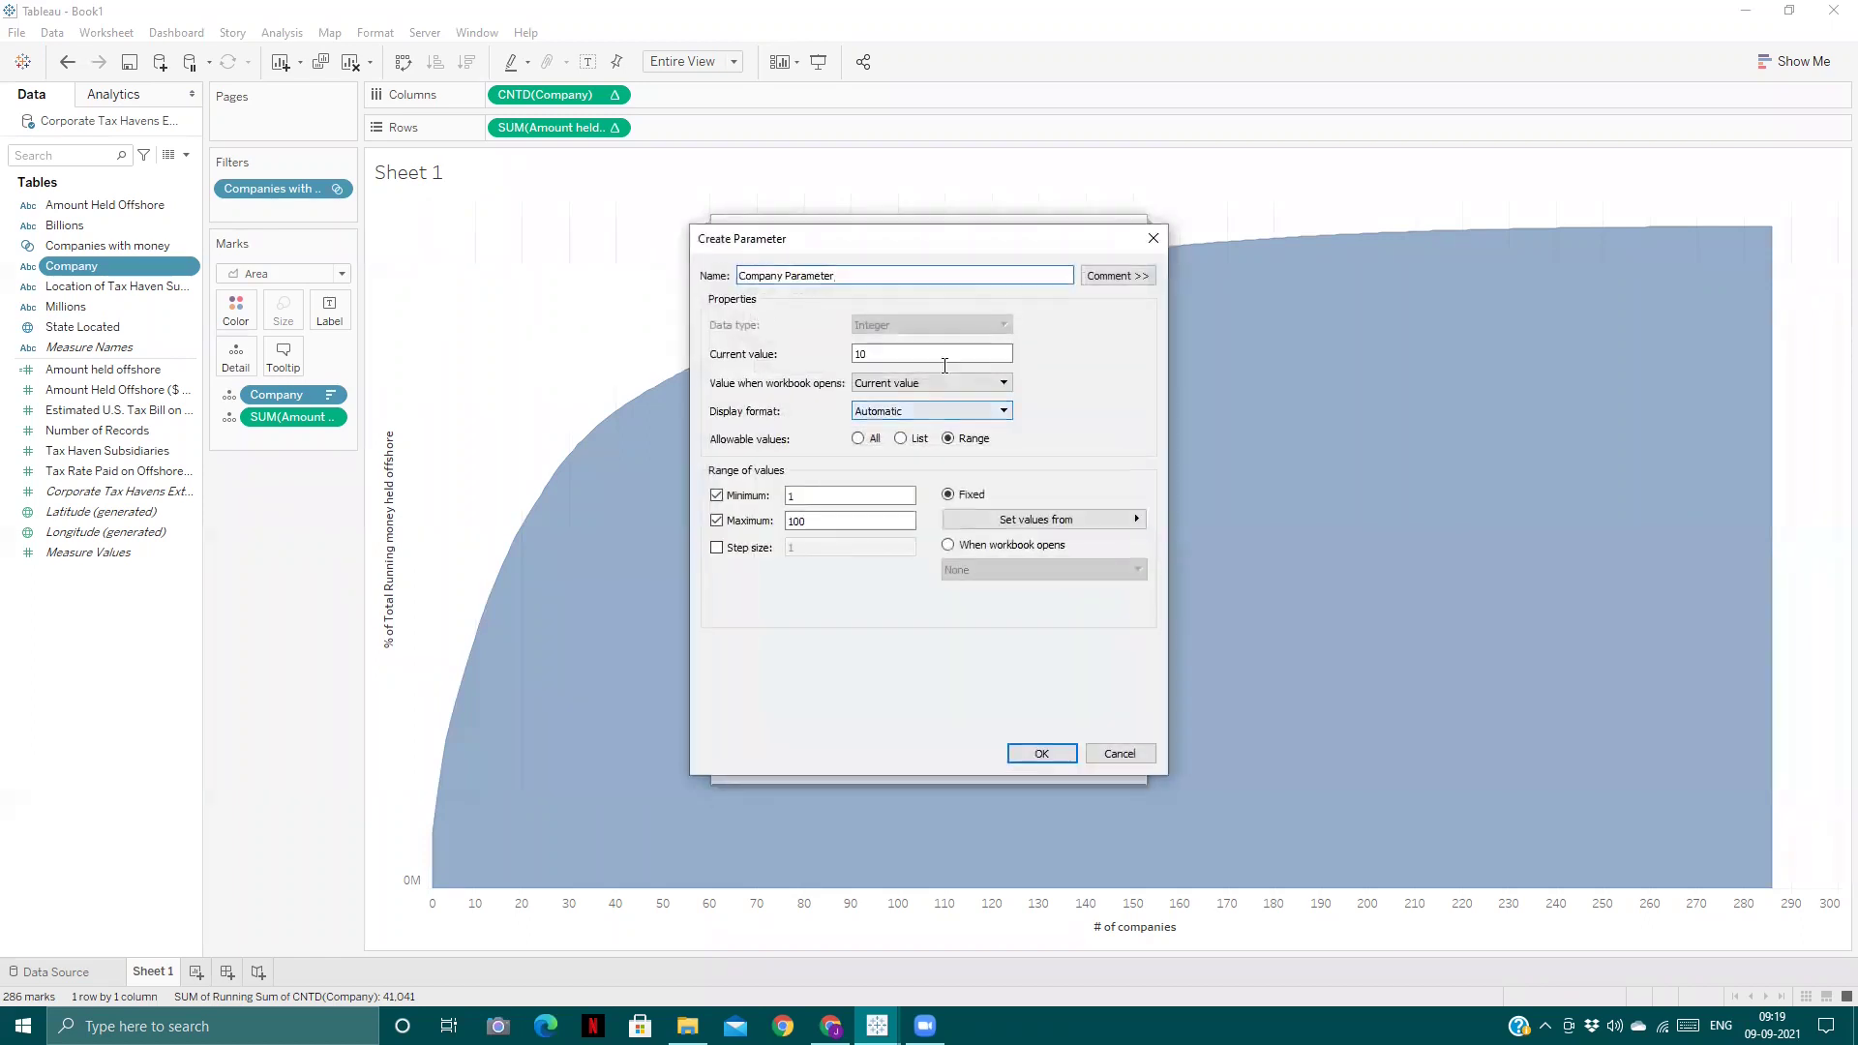
pyautogui.hotkey('ctrl', 'shift', 'Left')
pyautogui.hotkey('ctrl', 'shift', 'Left')
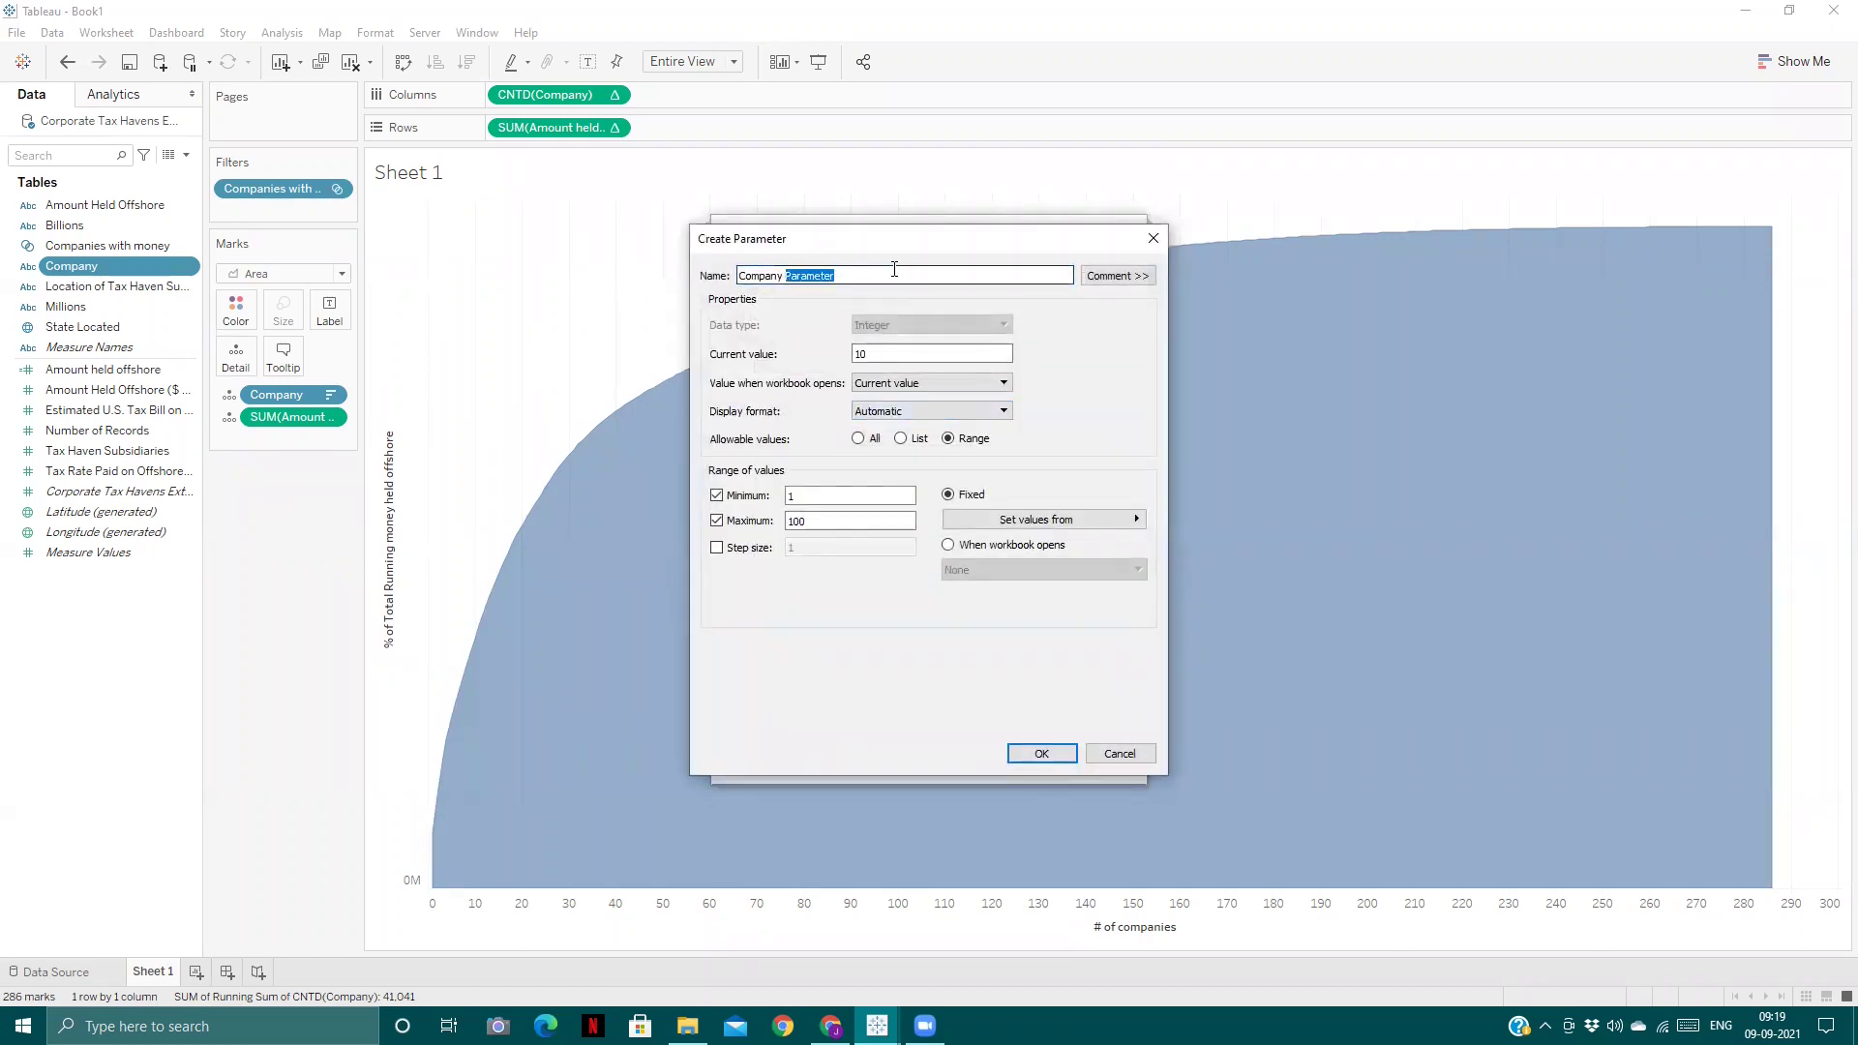
pyautogui.write('H')
pyautogui.click(903, 385)
pyautogui.click(1051, 379)
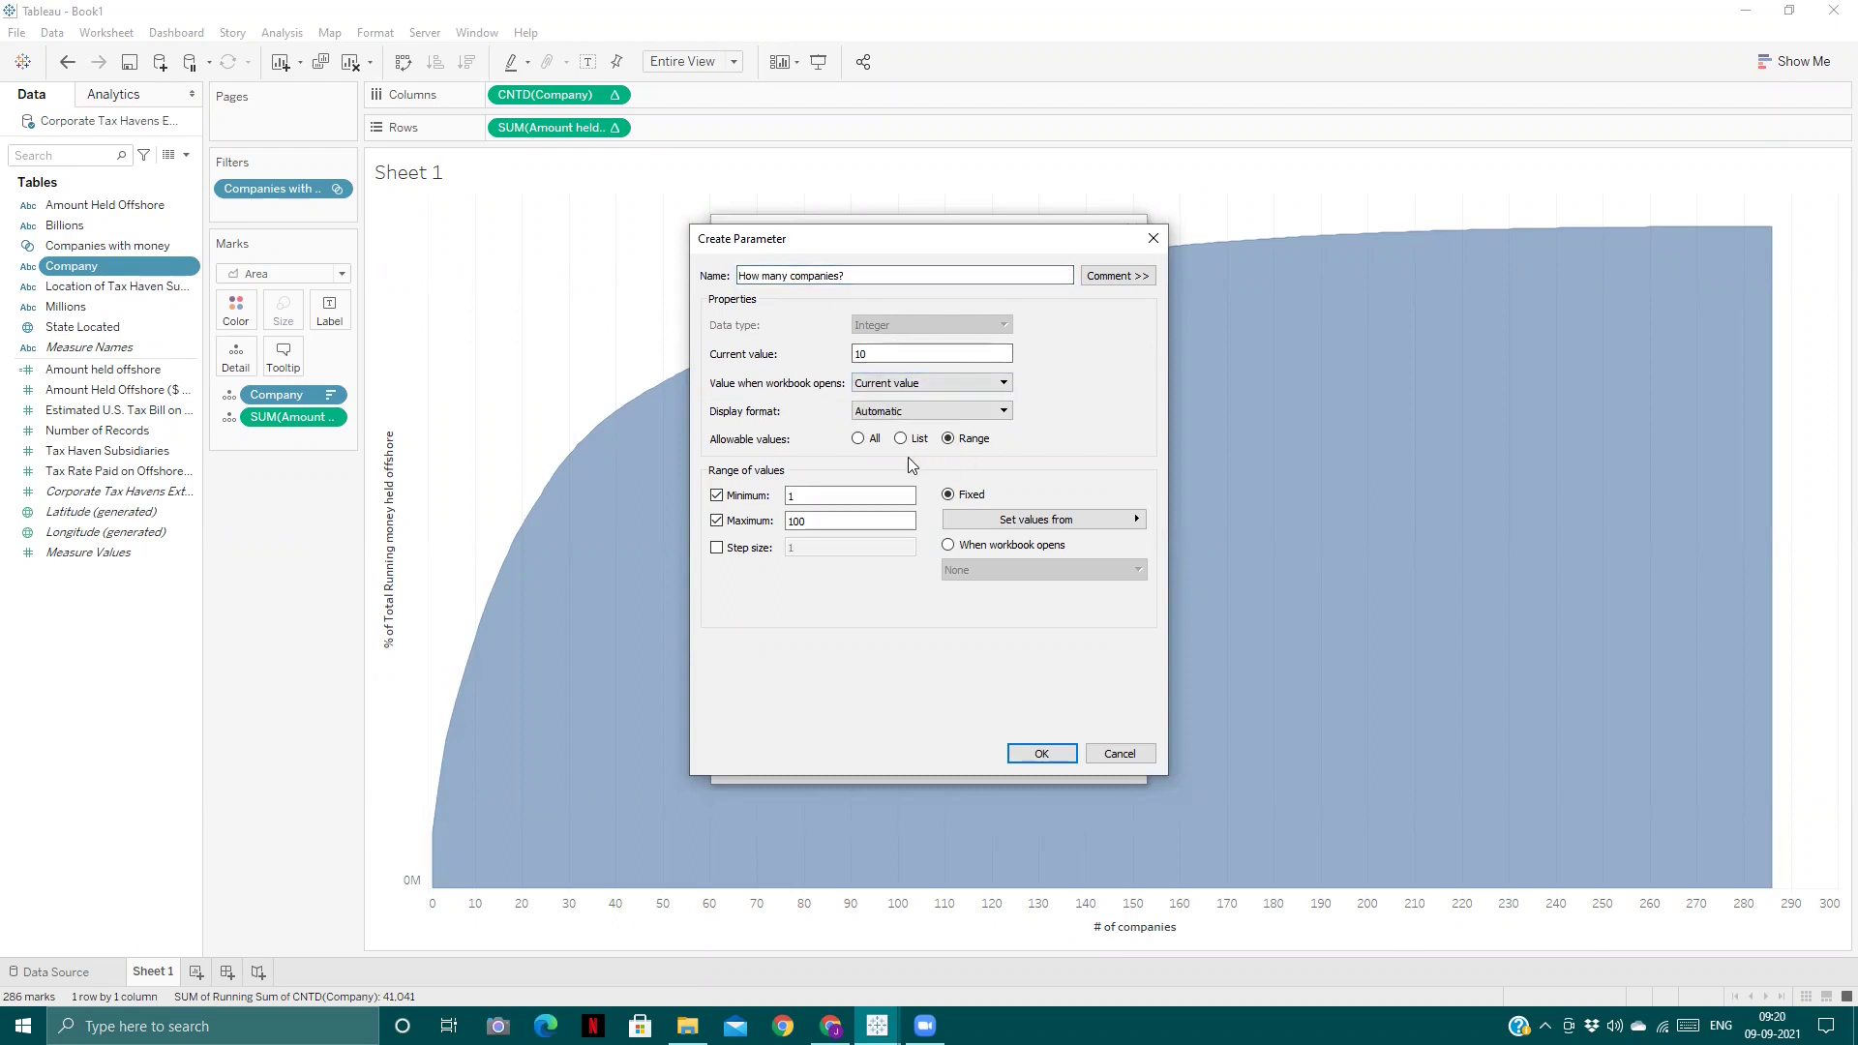
pyautogui.click(860, 440)
pyautogui.doubleClick(929, 356)
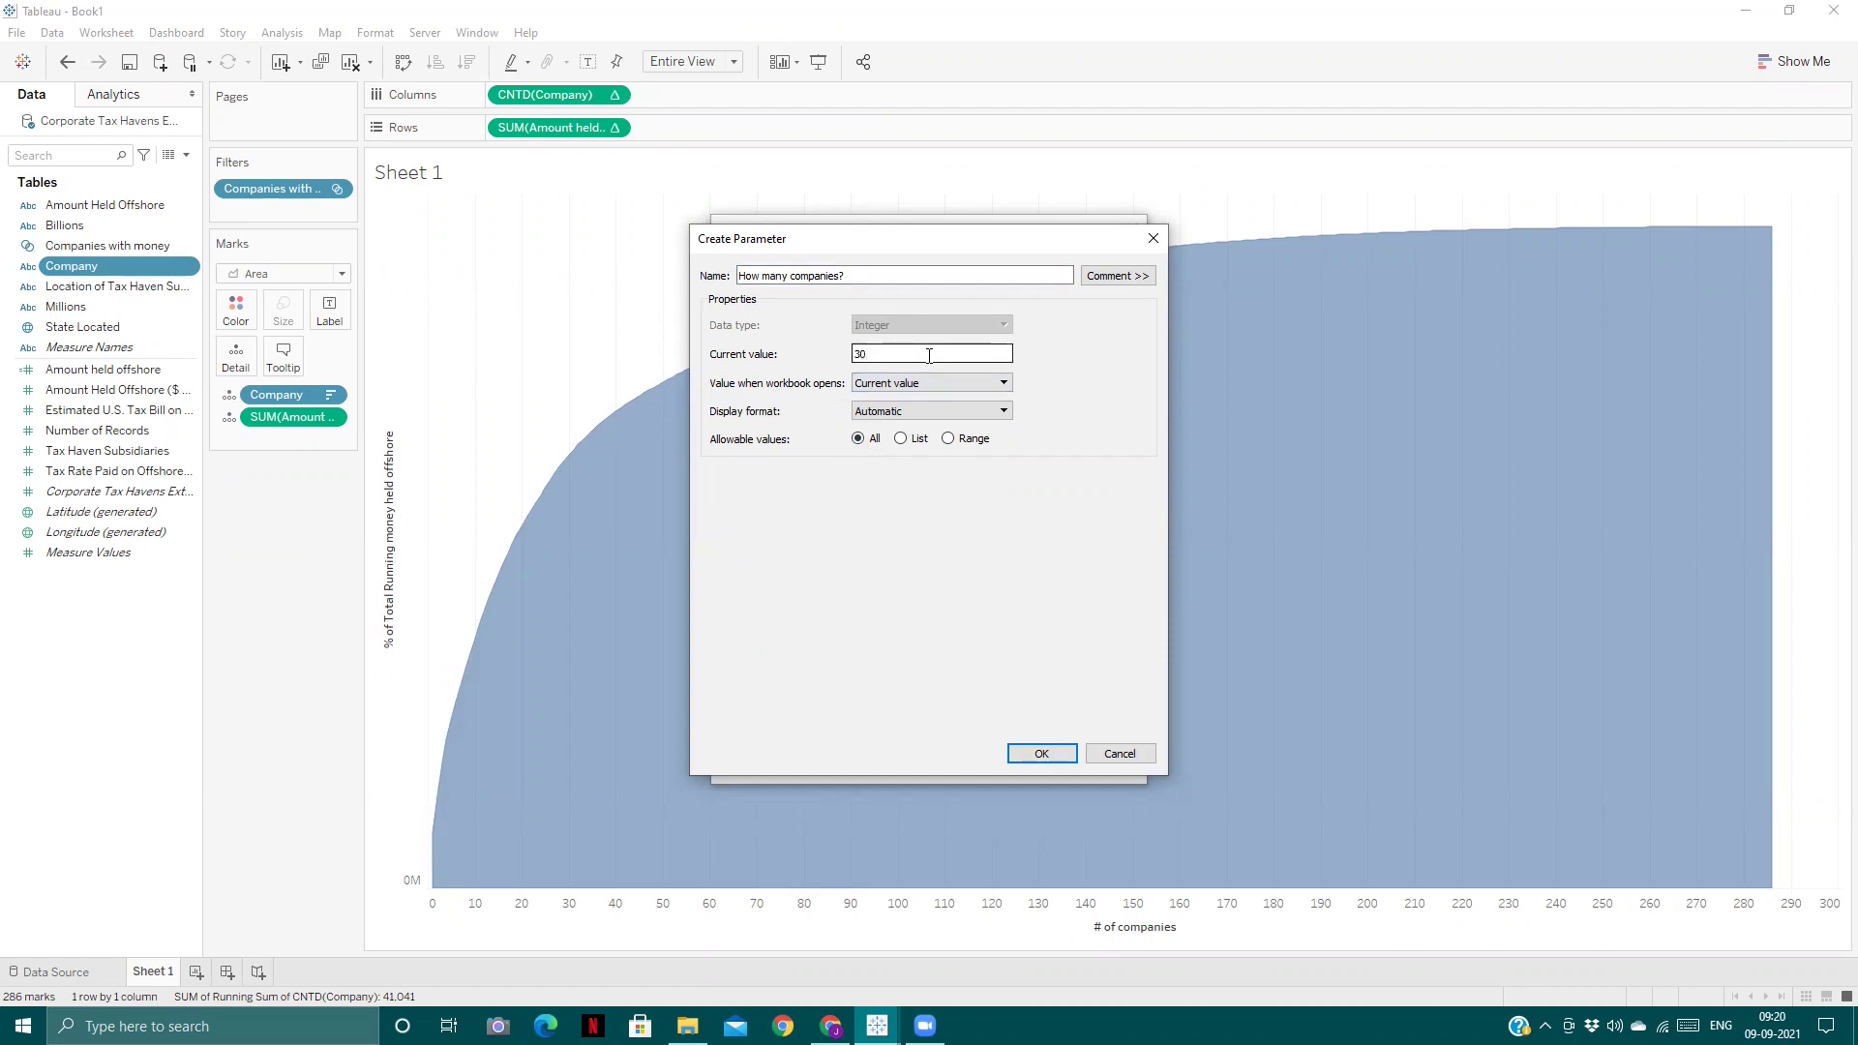
pyautogui.click(1041, 754)
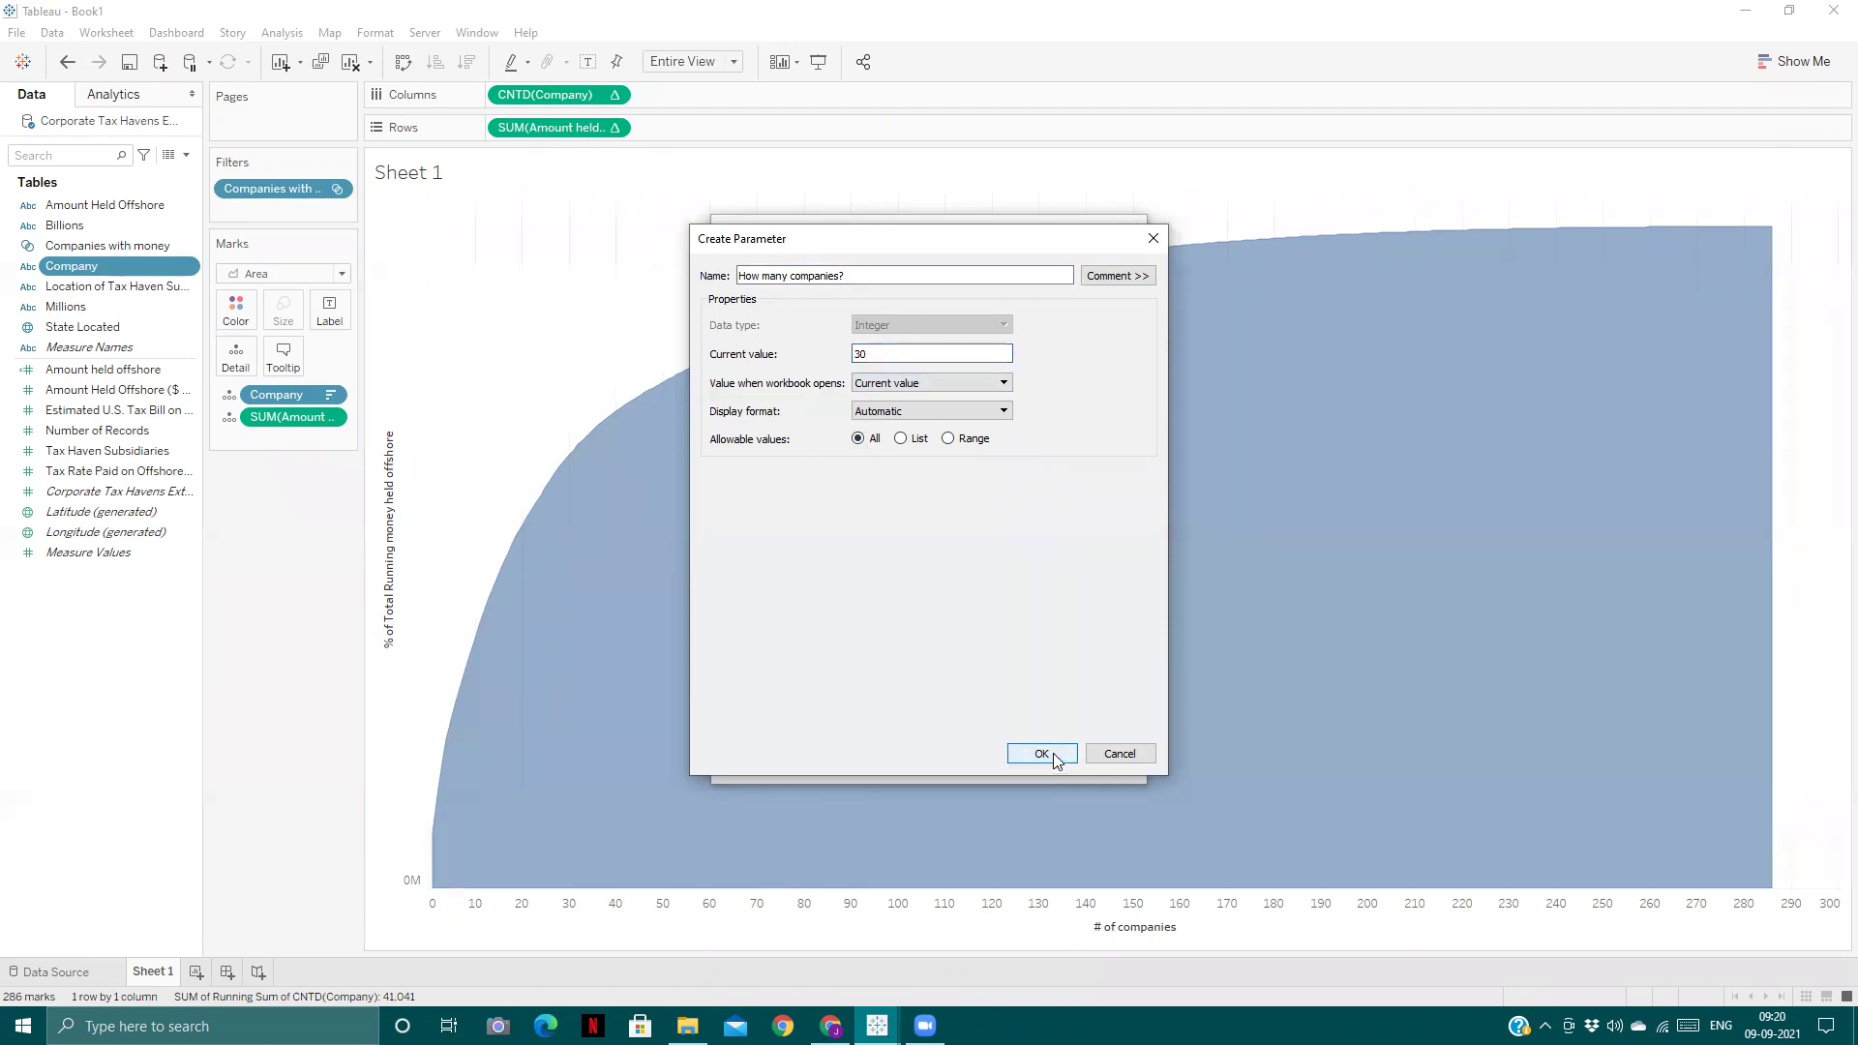
# - Rank the Top N set by the sum of Amount held offshore and use the set to color the area marks
pyautogui.click(945, 391)
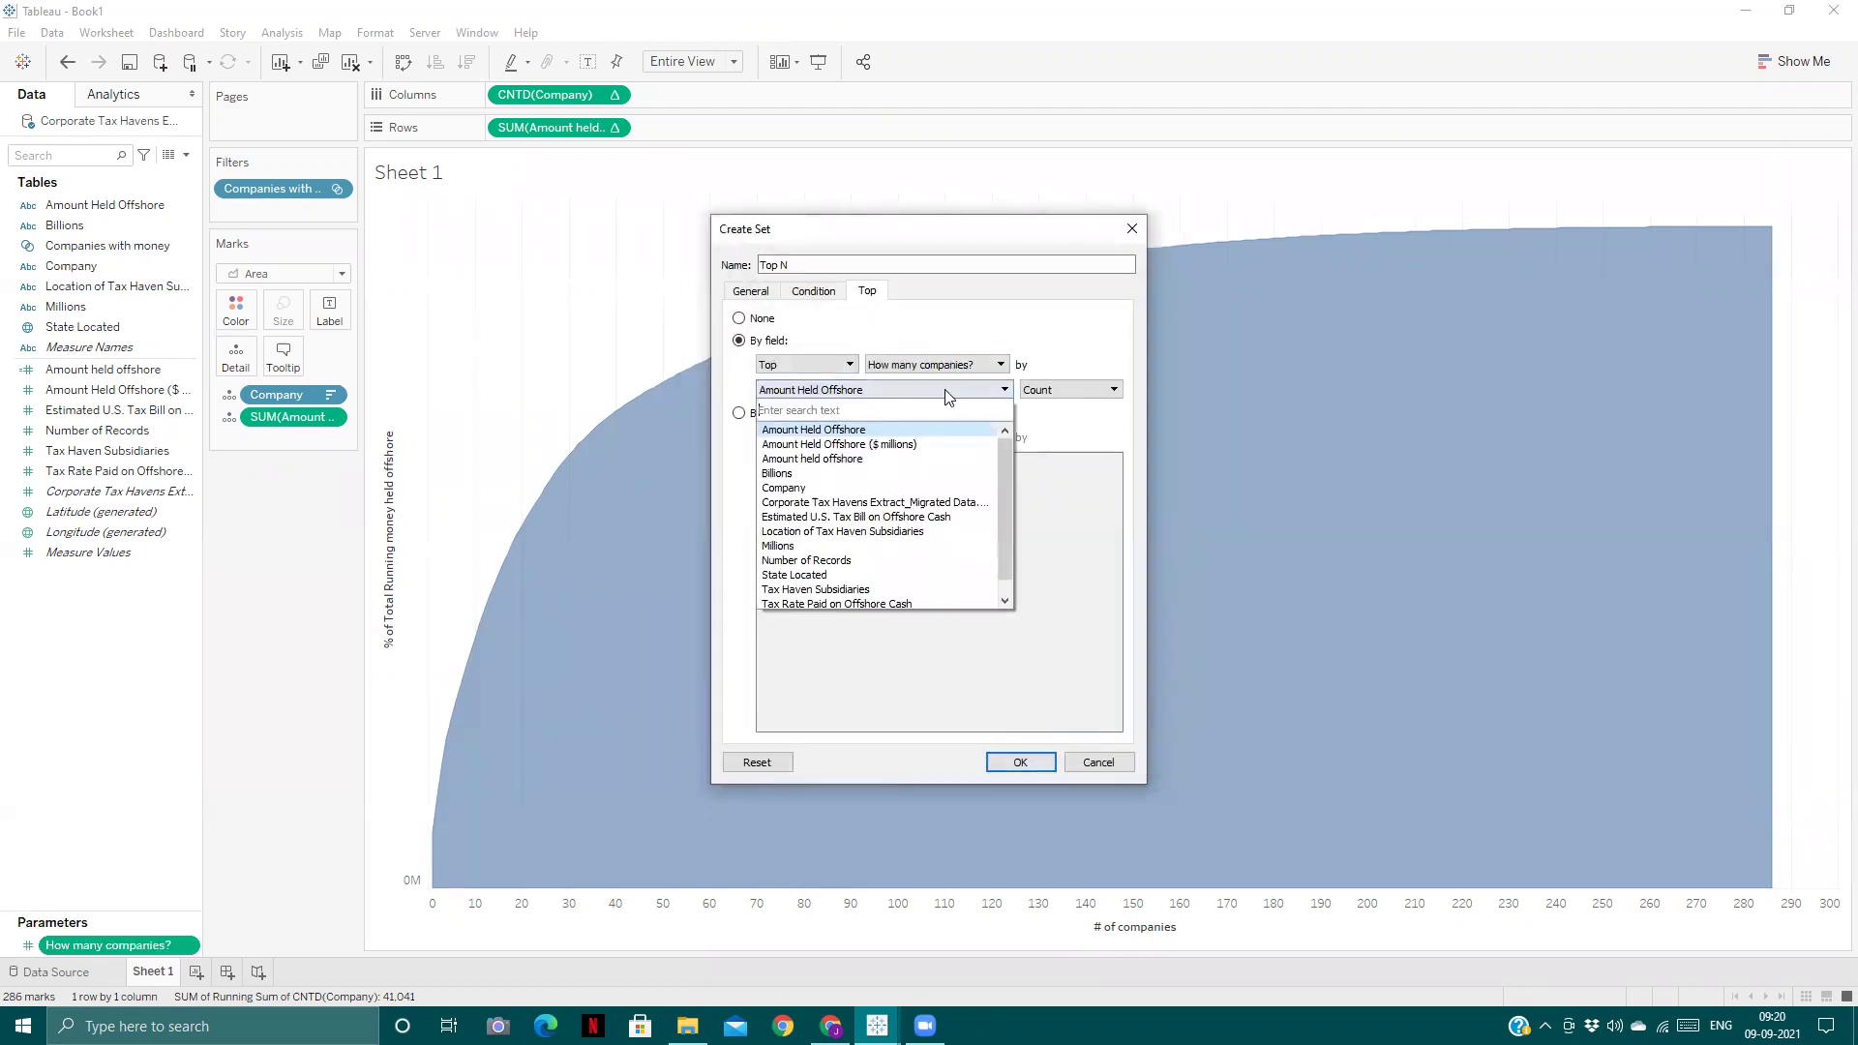
pyautogui.click(842, 448)
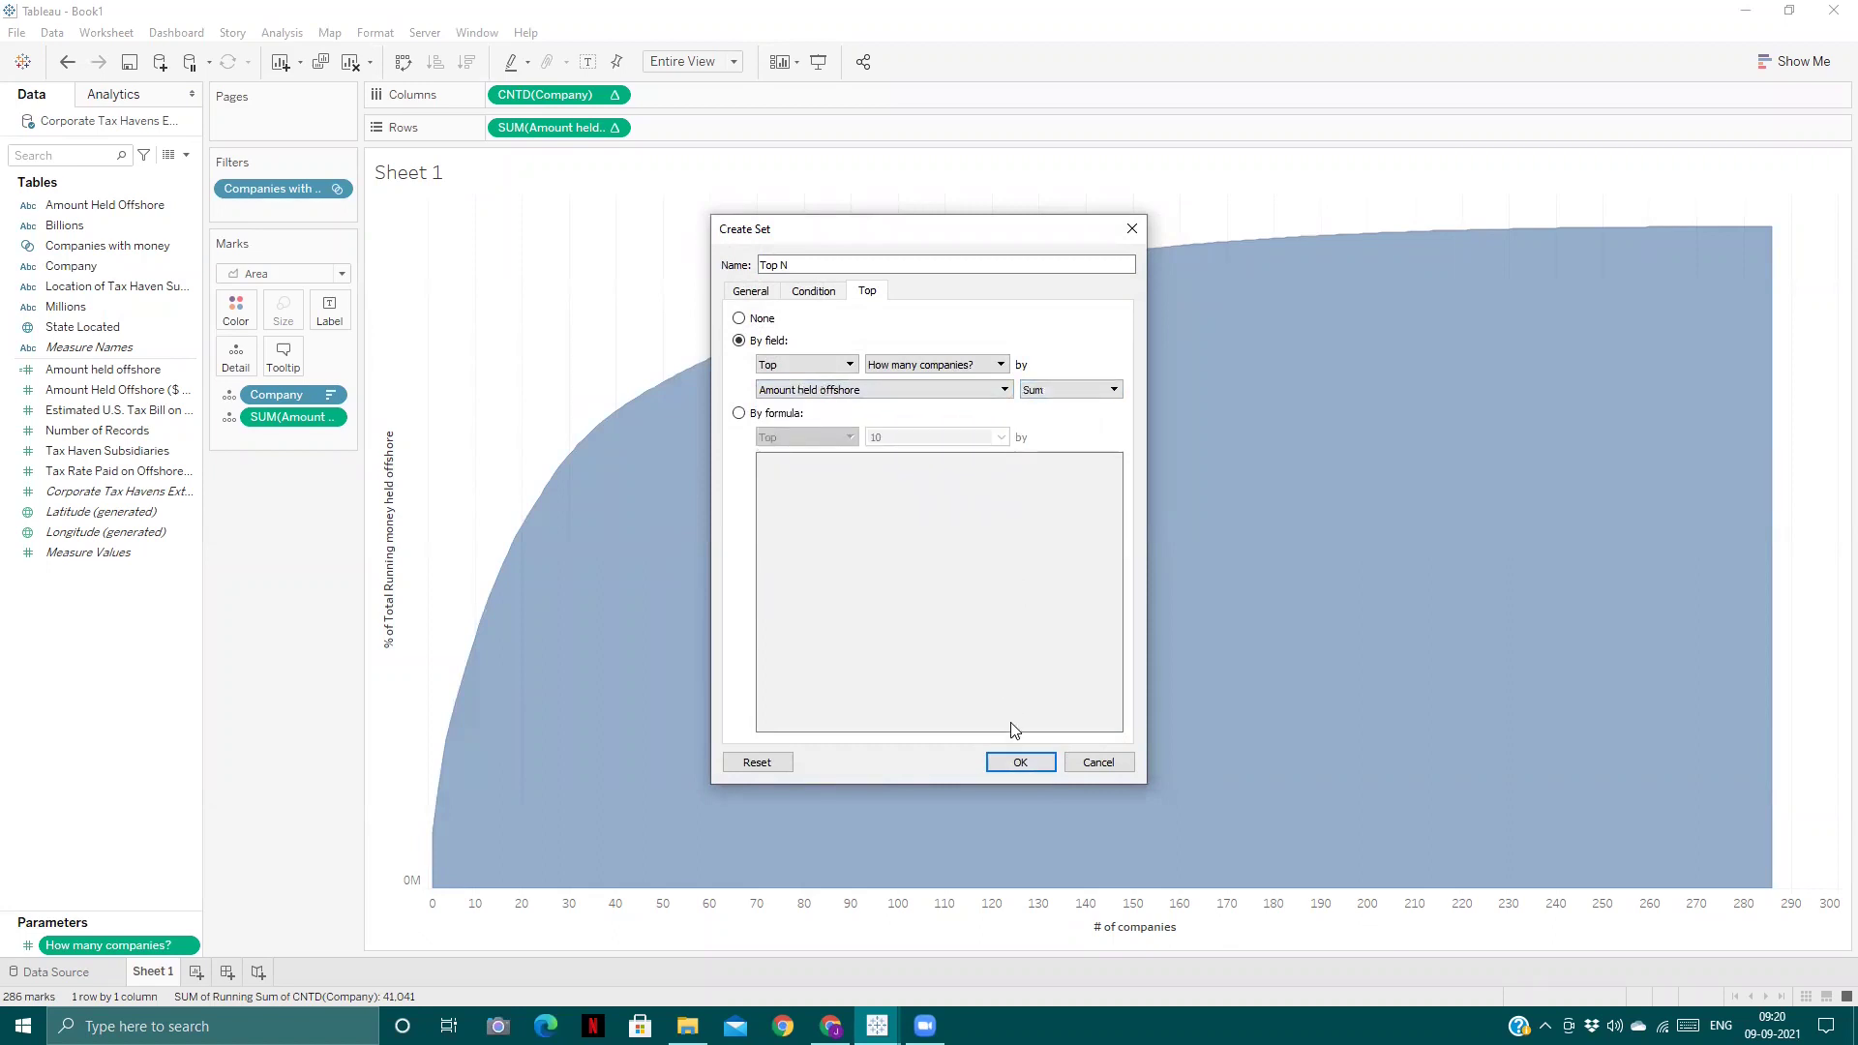
pyautogui.click(1007, 763)
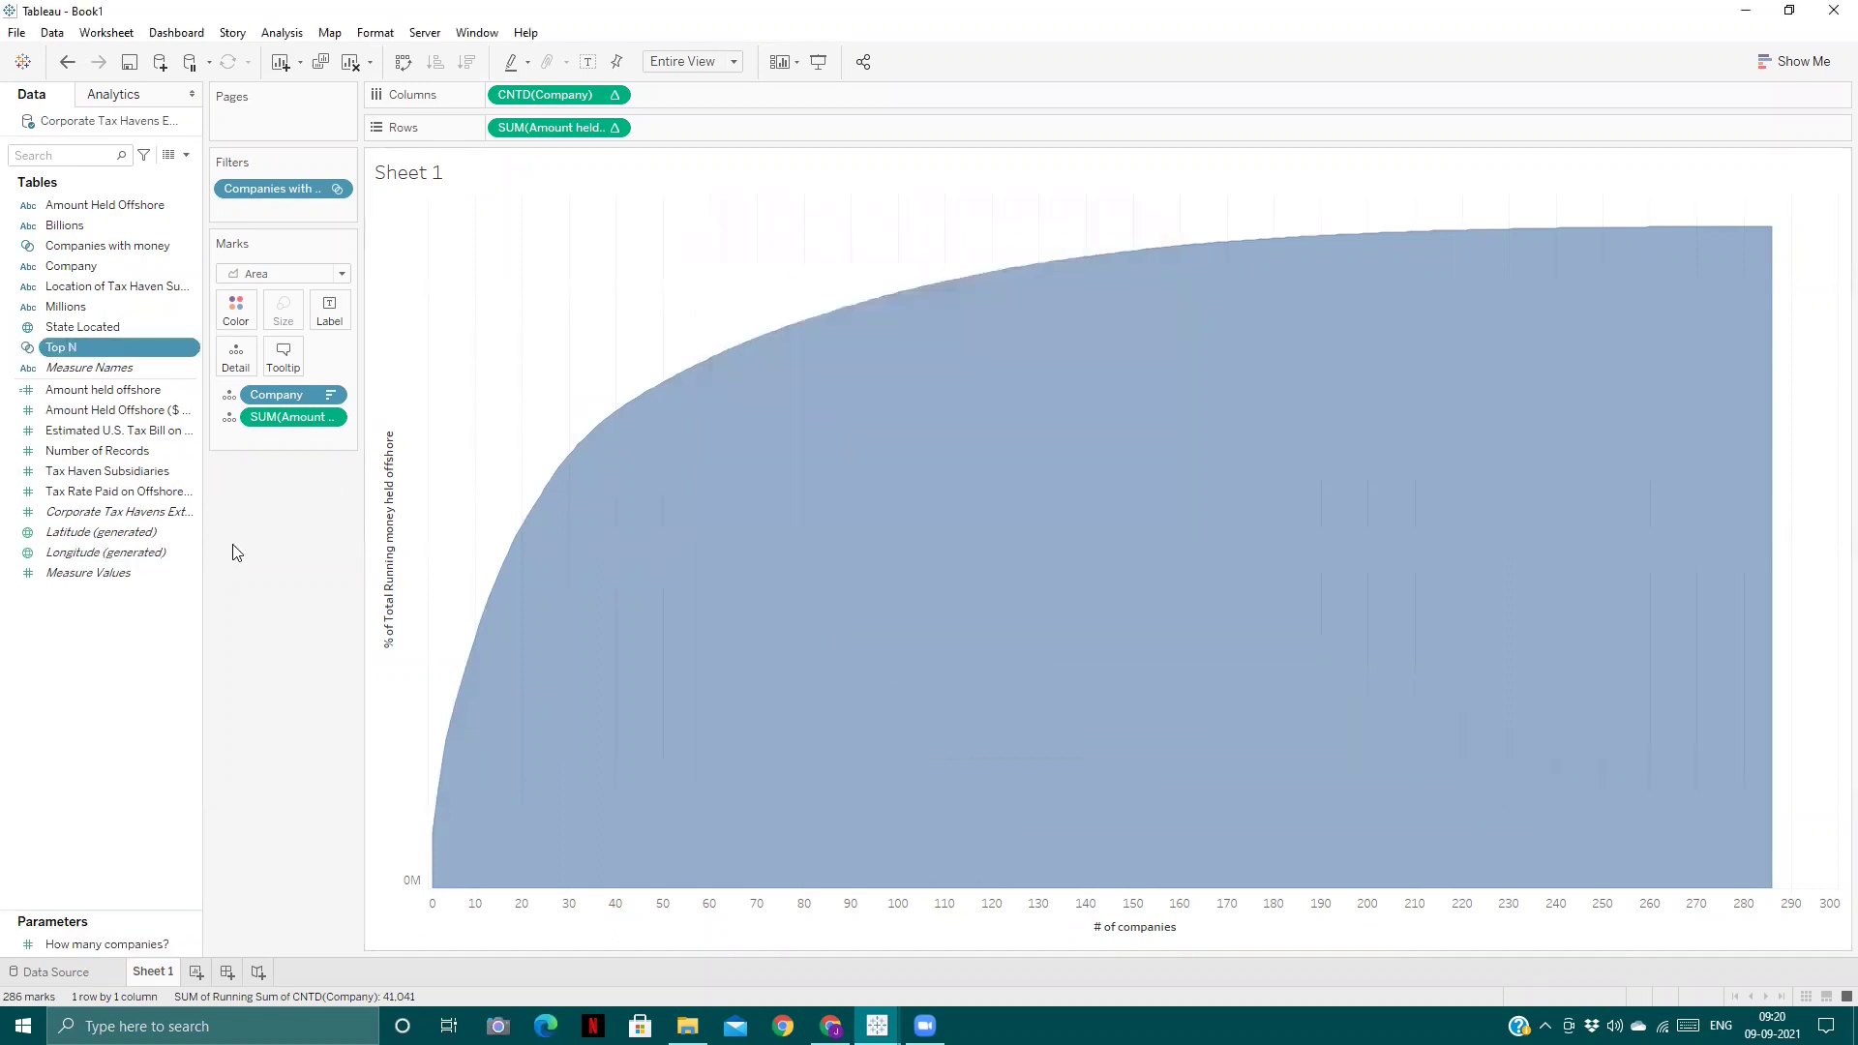
pyautogui.moveTo(87, 348); pyautogui.dragTo(236, 296)
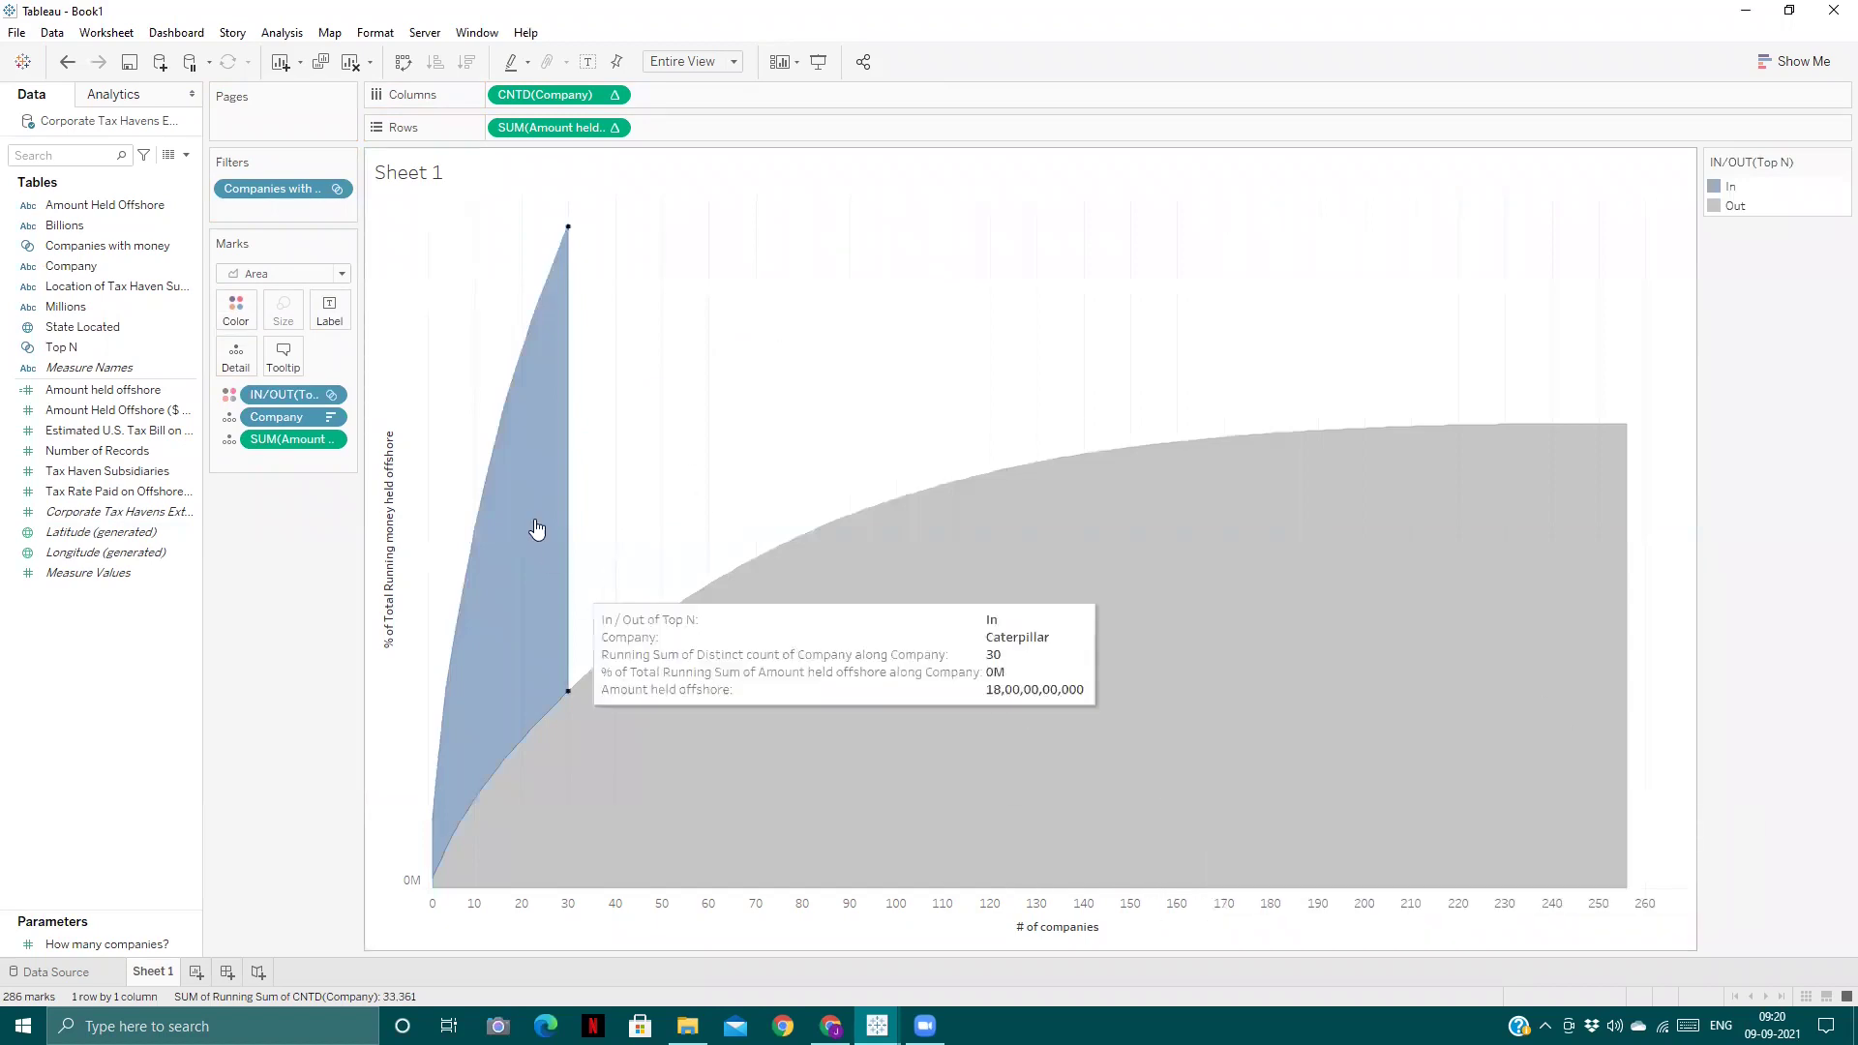
# - Include In / Out of Top N in both the primary and secondary table calculations of the Amount held offshore measure on Rows
pyautogui.click(618, 129)
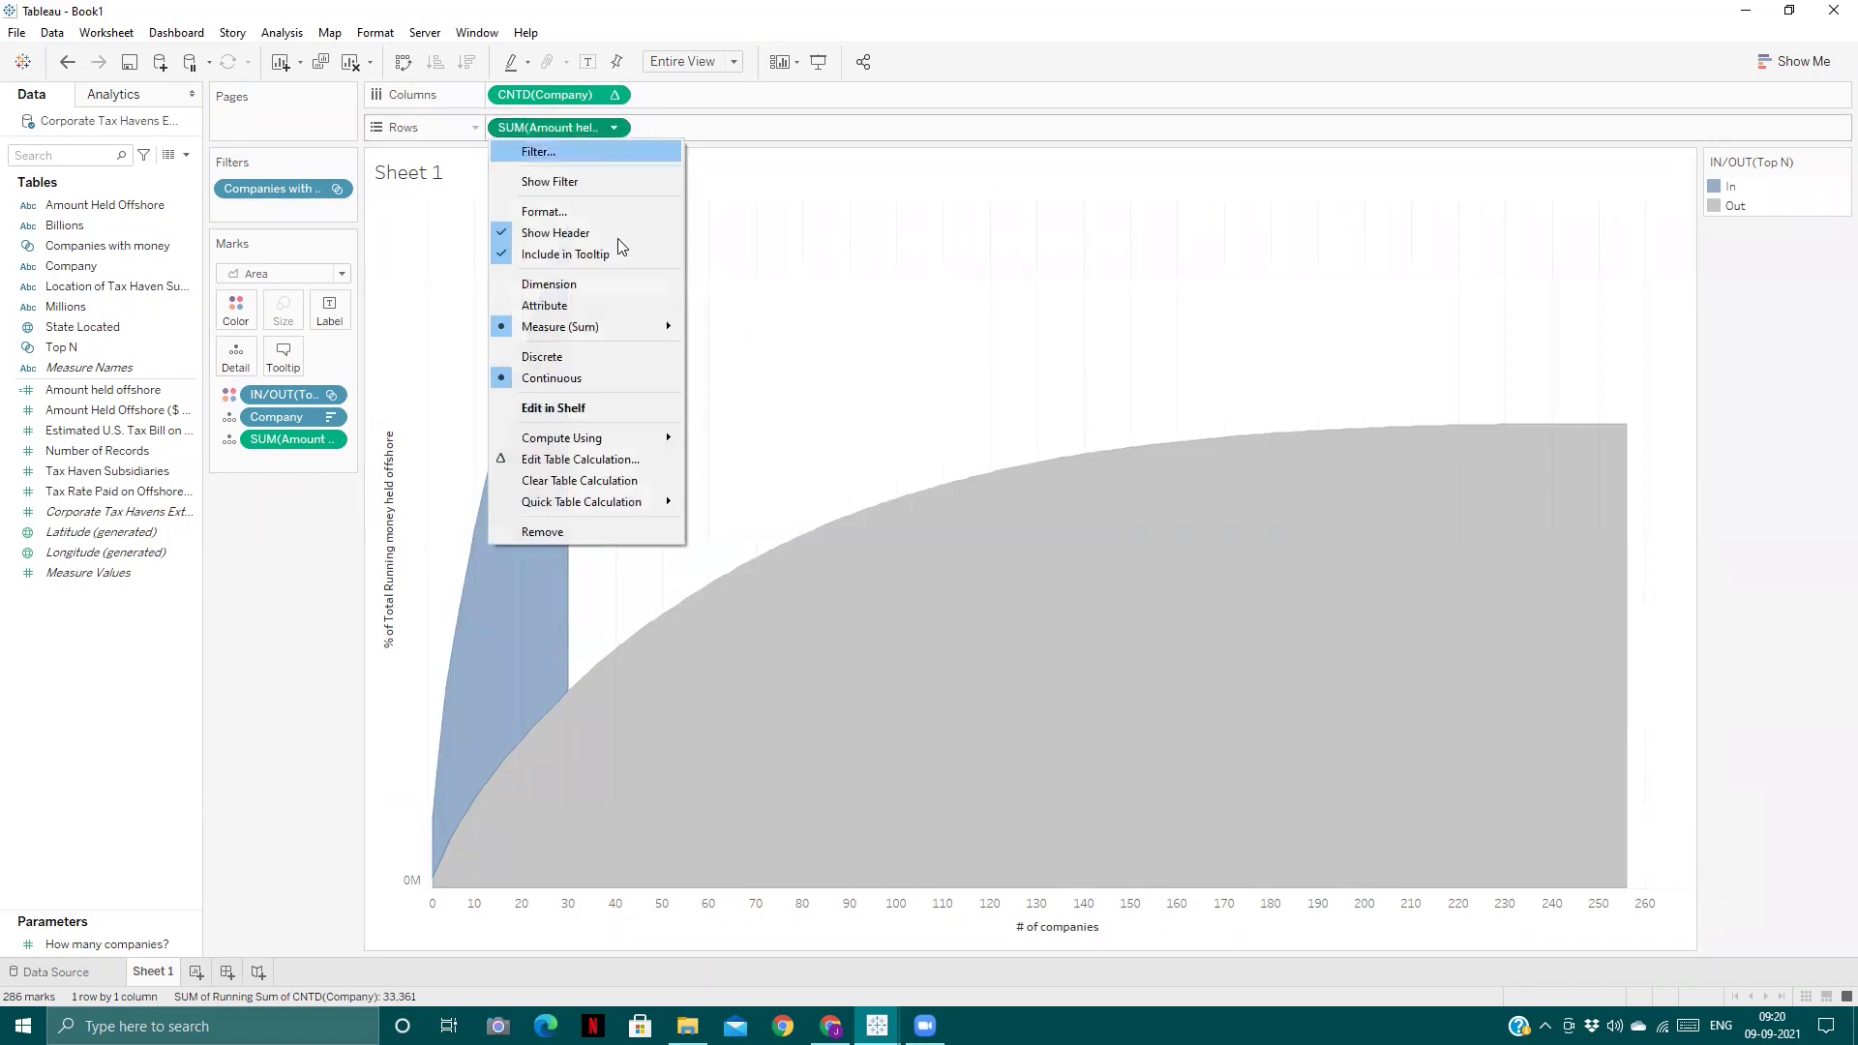
pyautogui.click(620, 456)
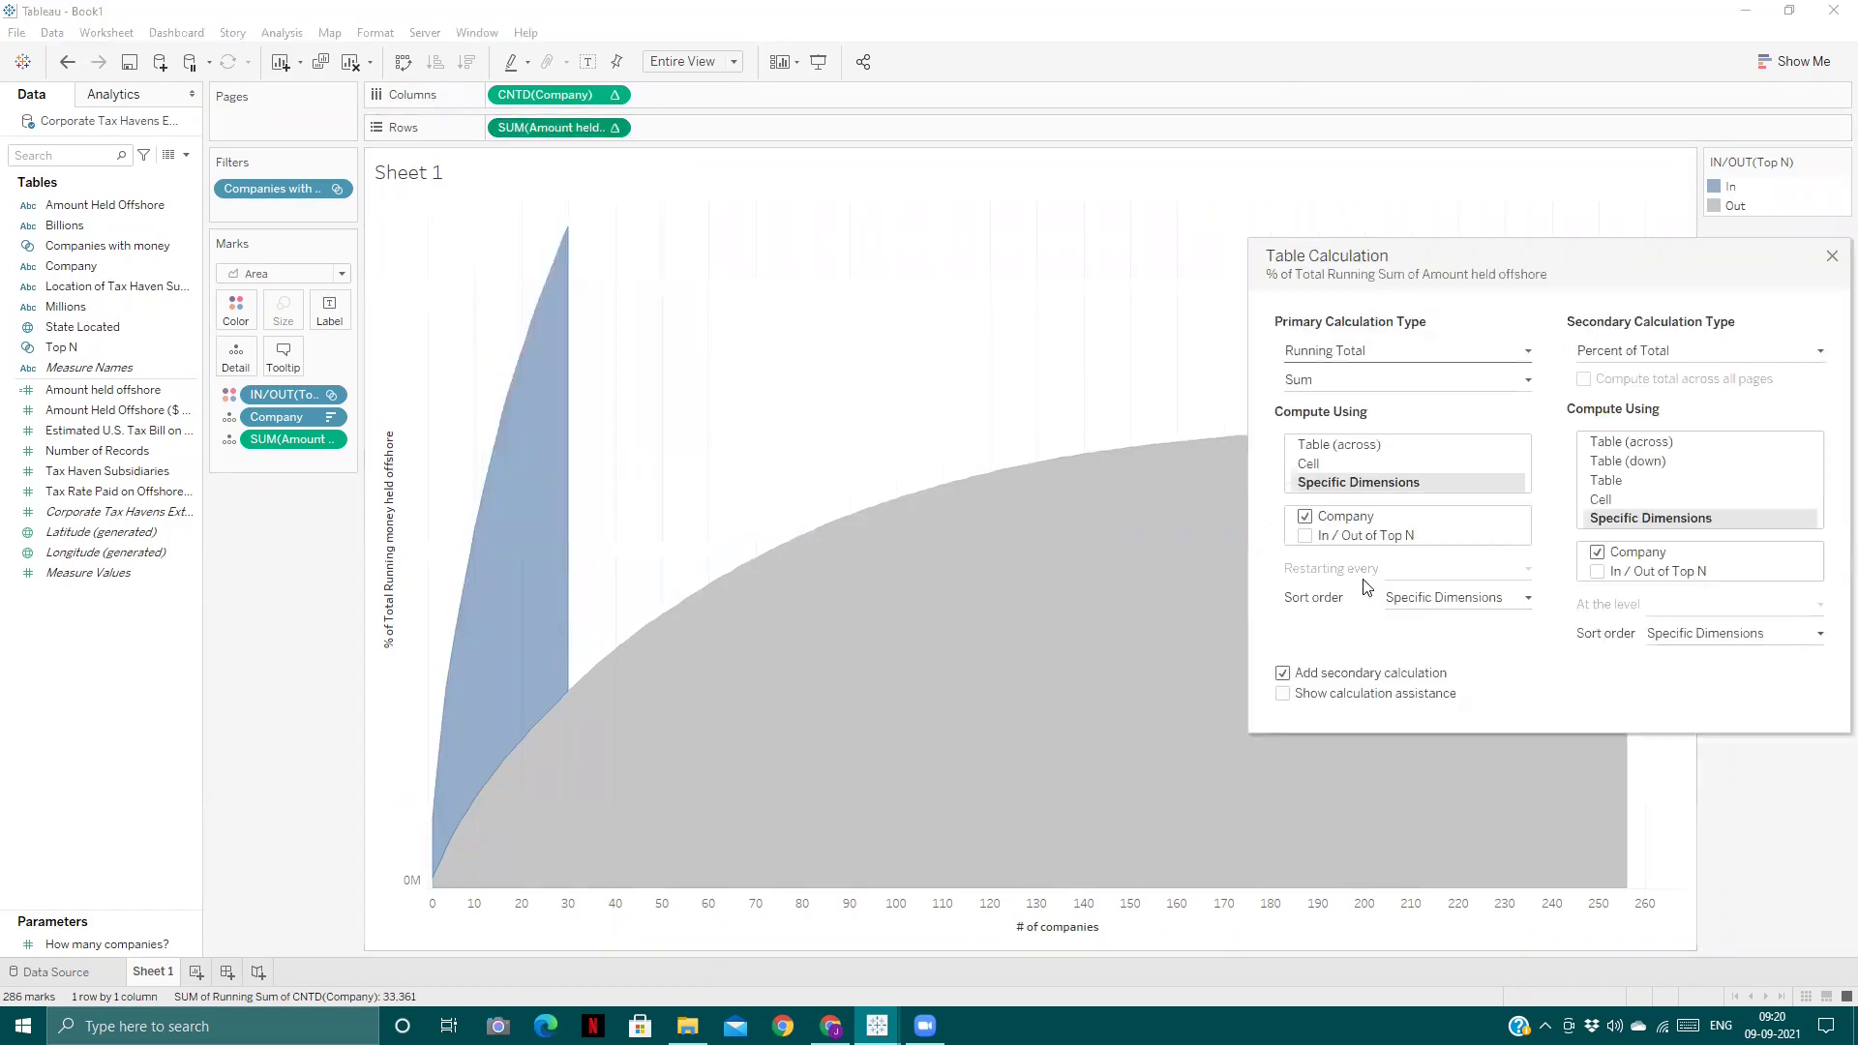
pyautogui.click(1306, 536)
pyautogui.click(1596, 571)
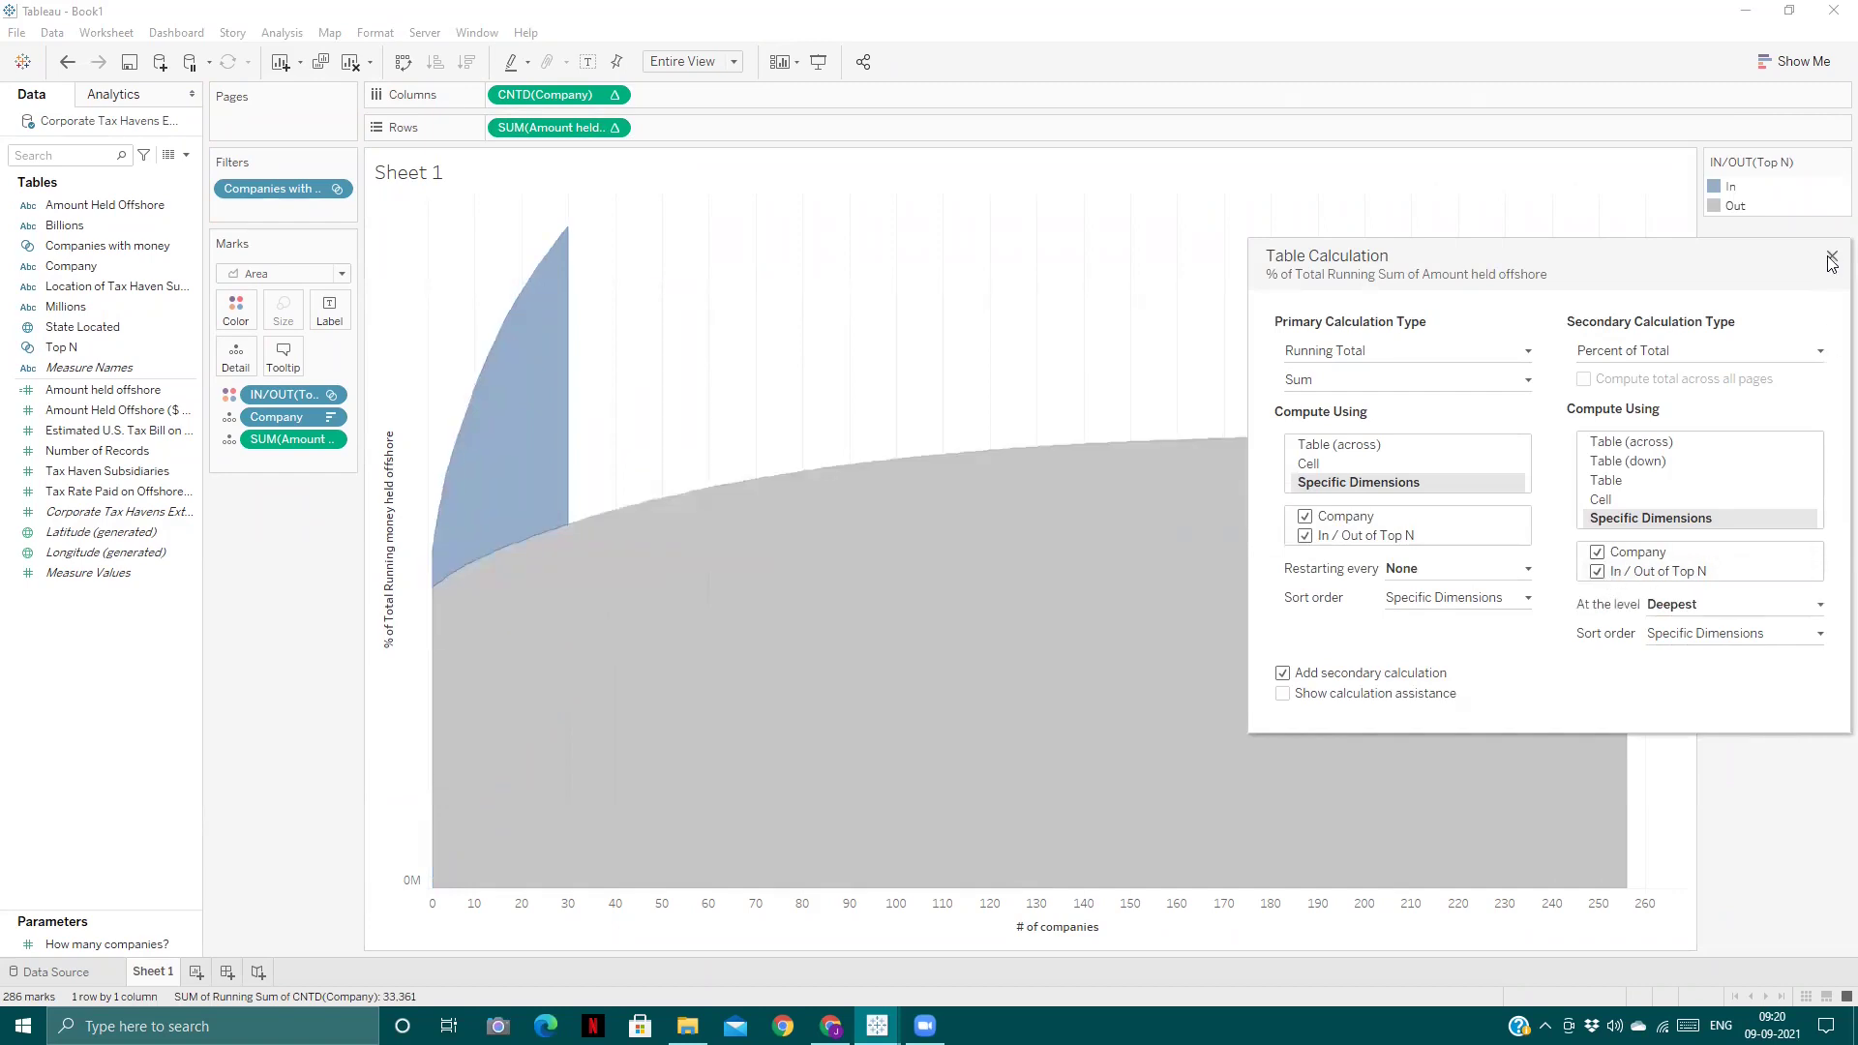
pyautogui.click(1832, 257)
# - Include In / Out of Top N in the running total table calculation of the distinct company count on Columns
pyautogui.click(611, 96)
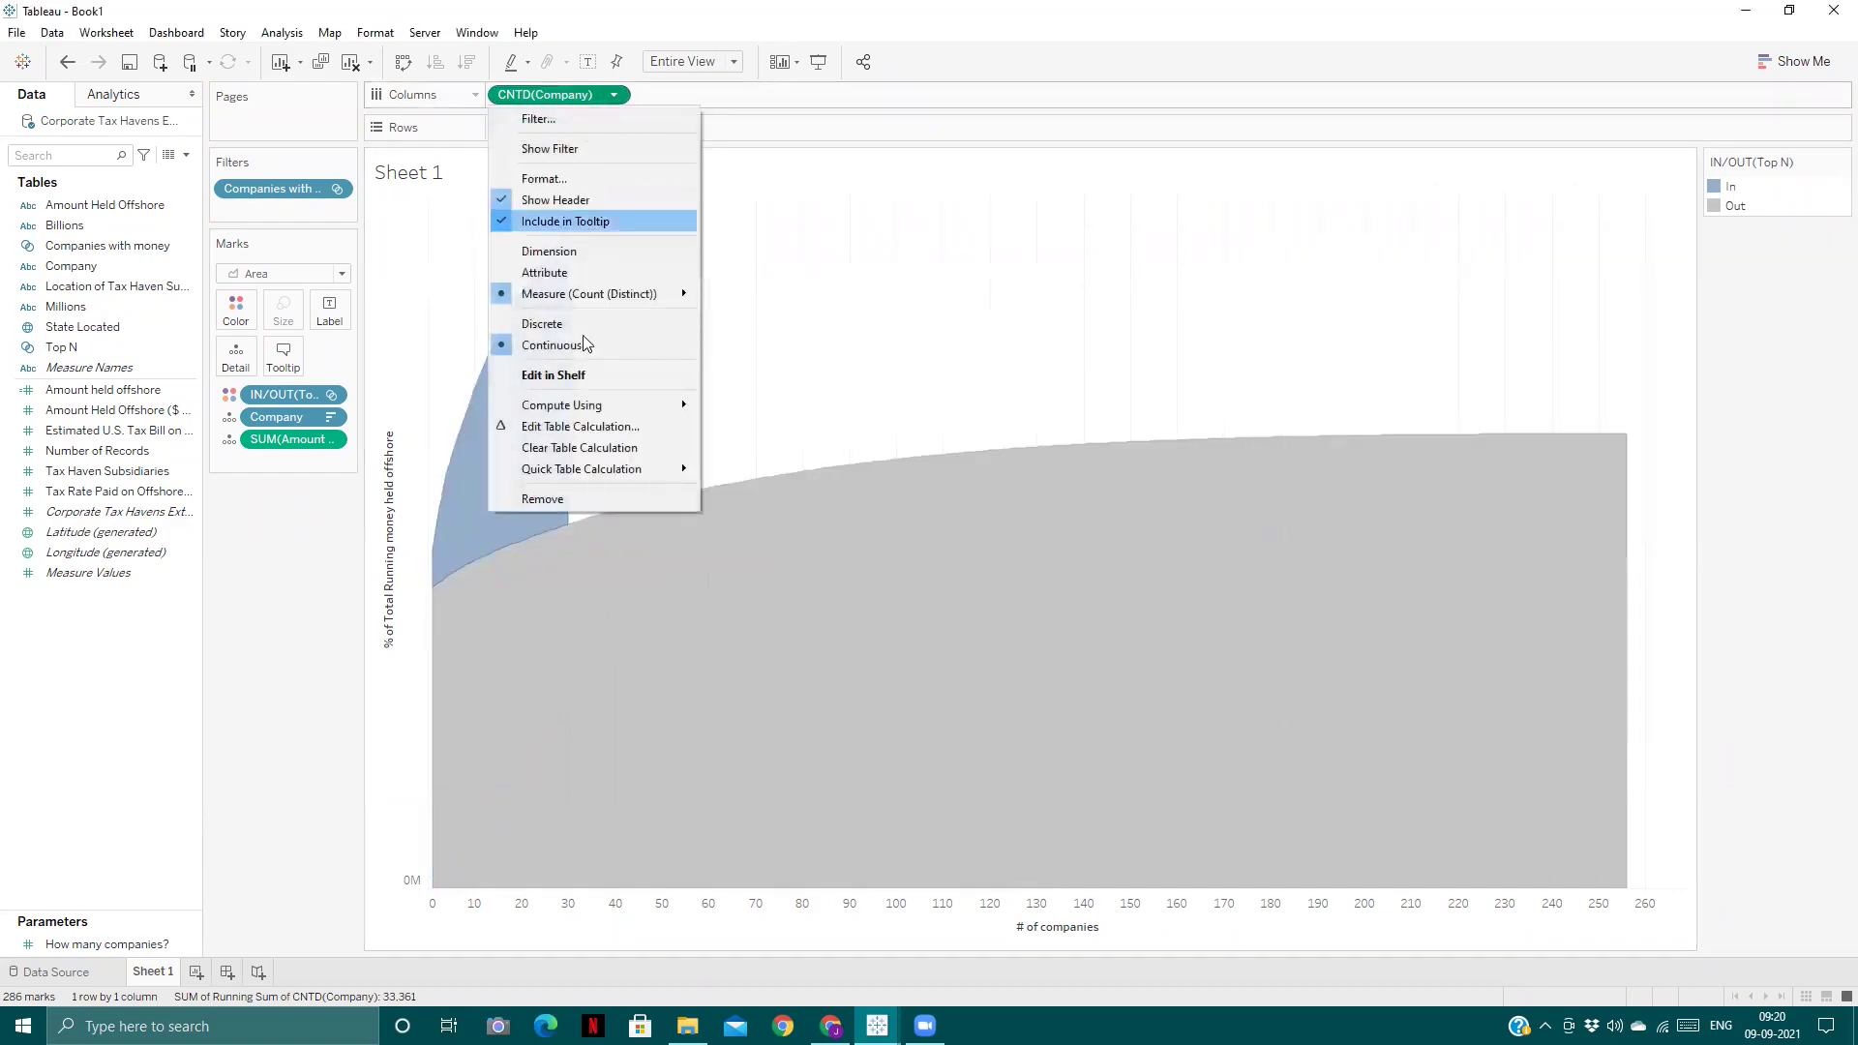
pyautogui.click(594, 431)
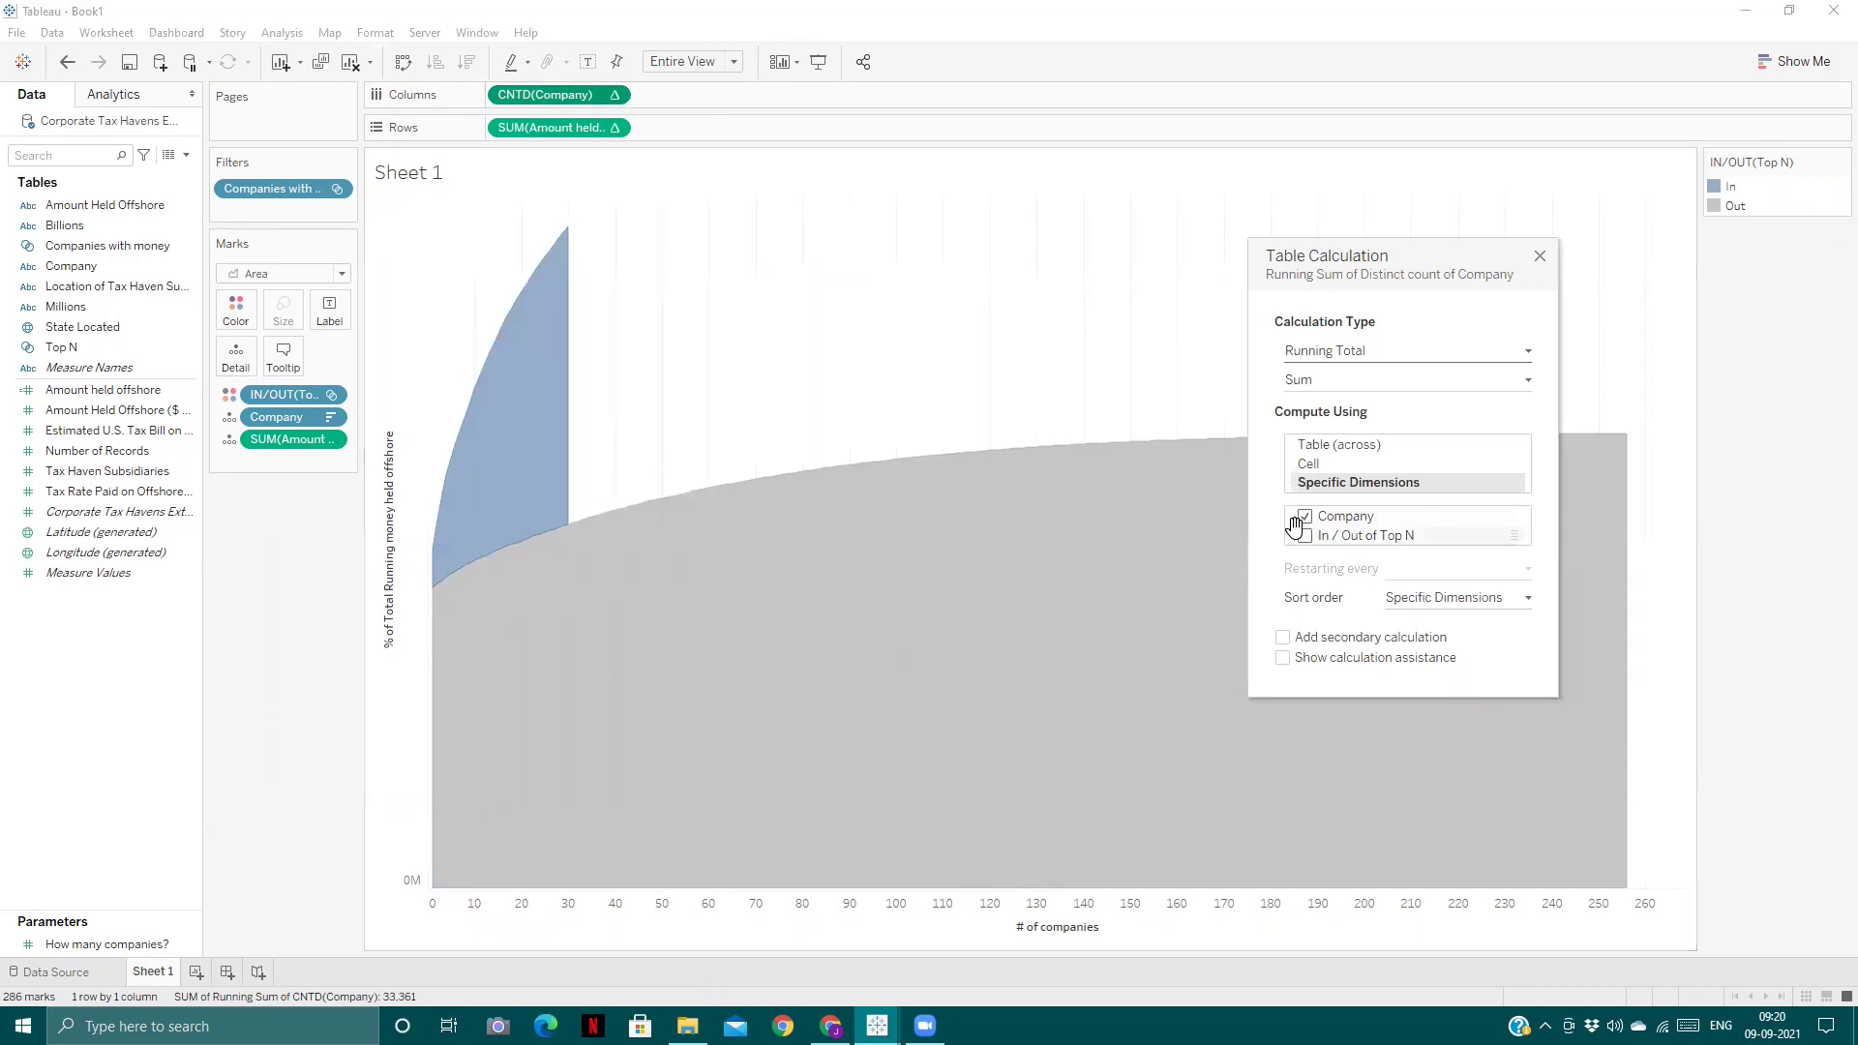
pyautogui.click(1305, 537)
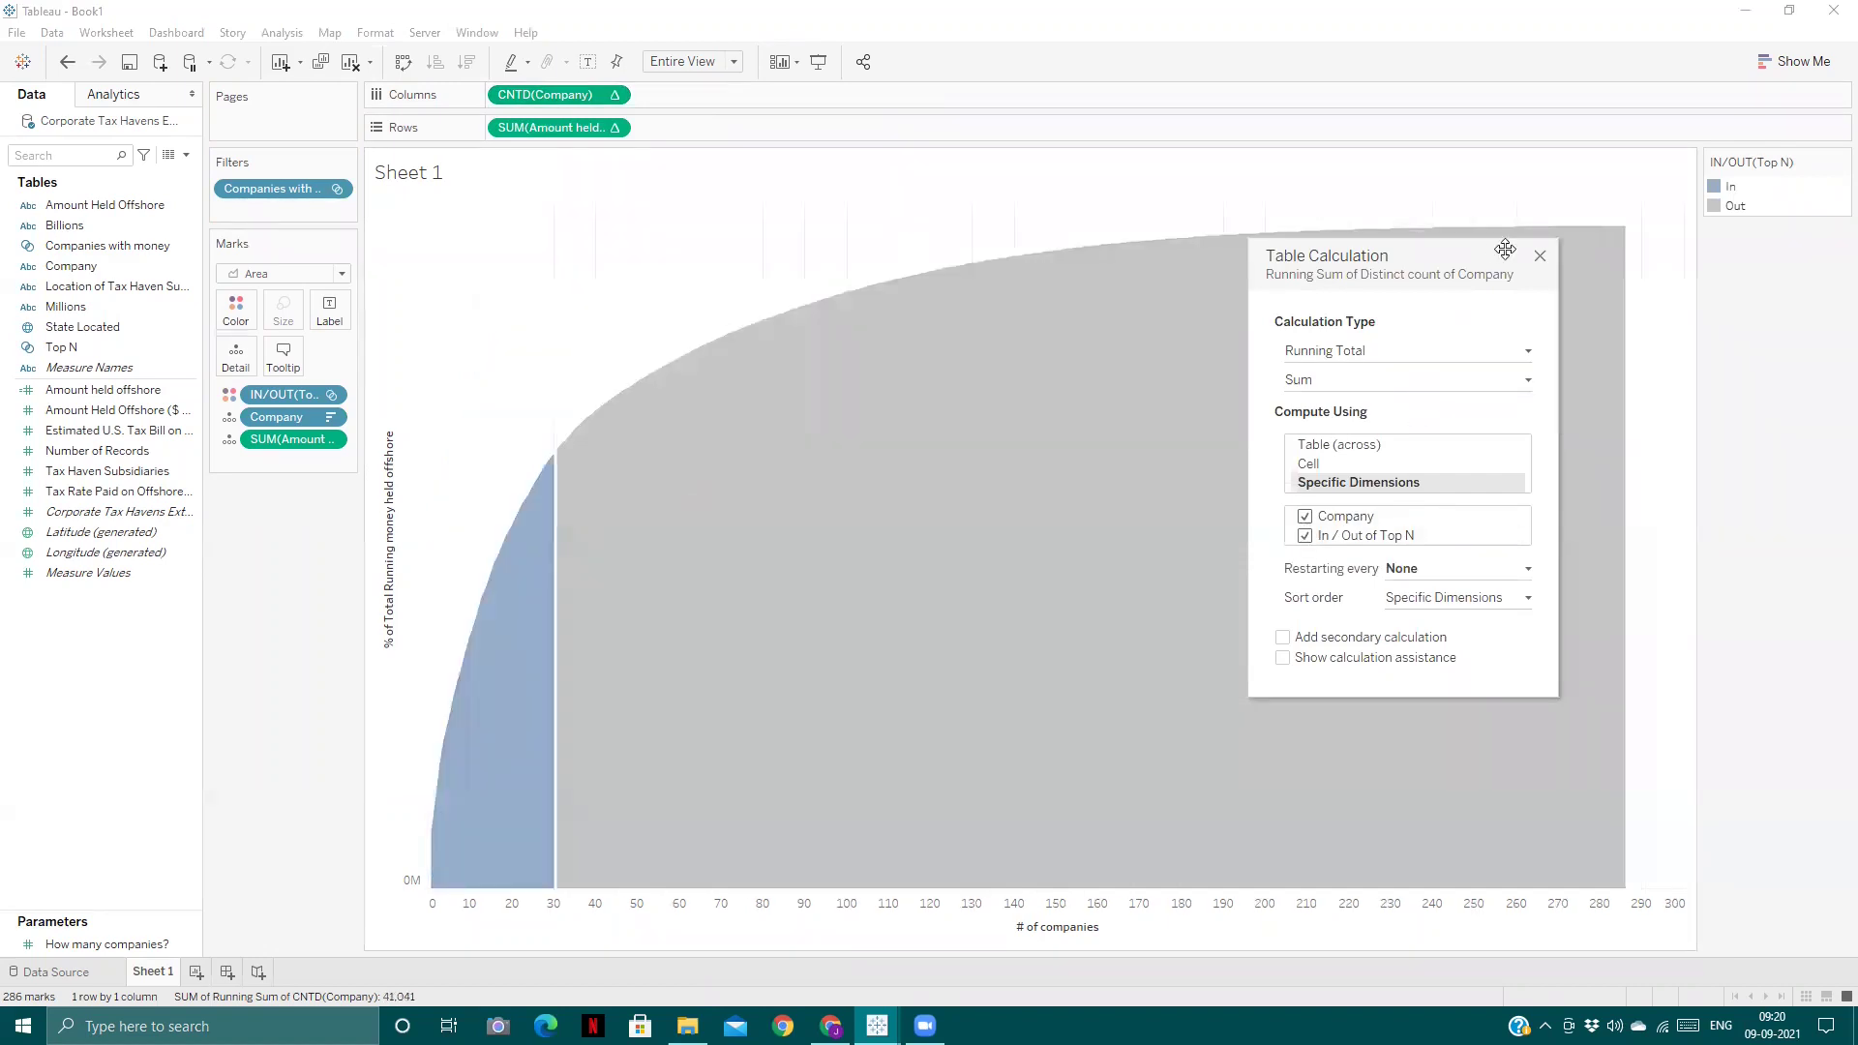
pyautogui.click(1538, 256)
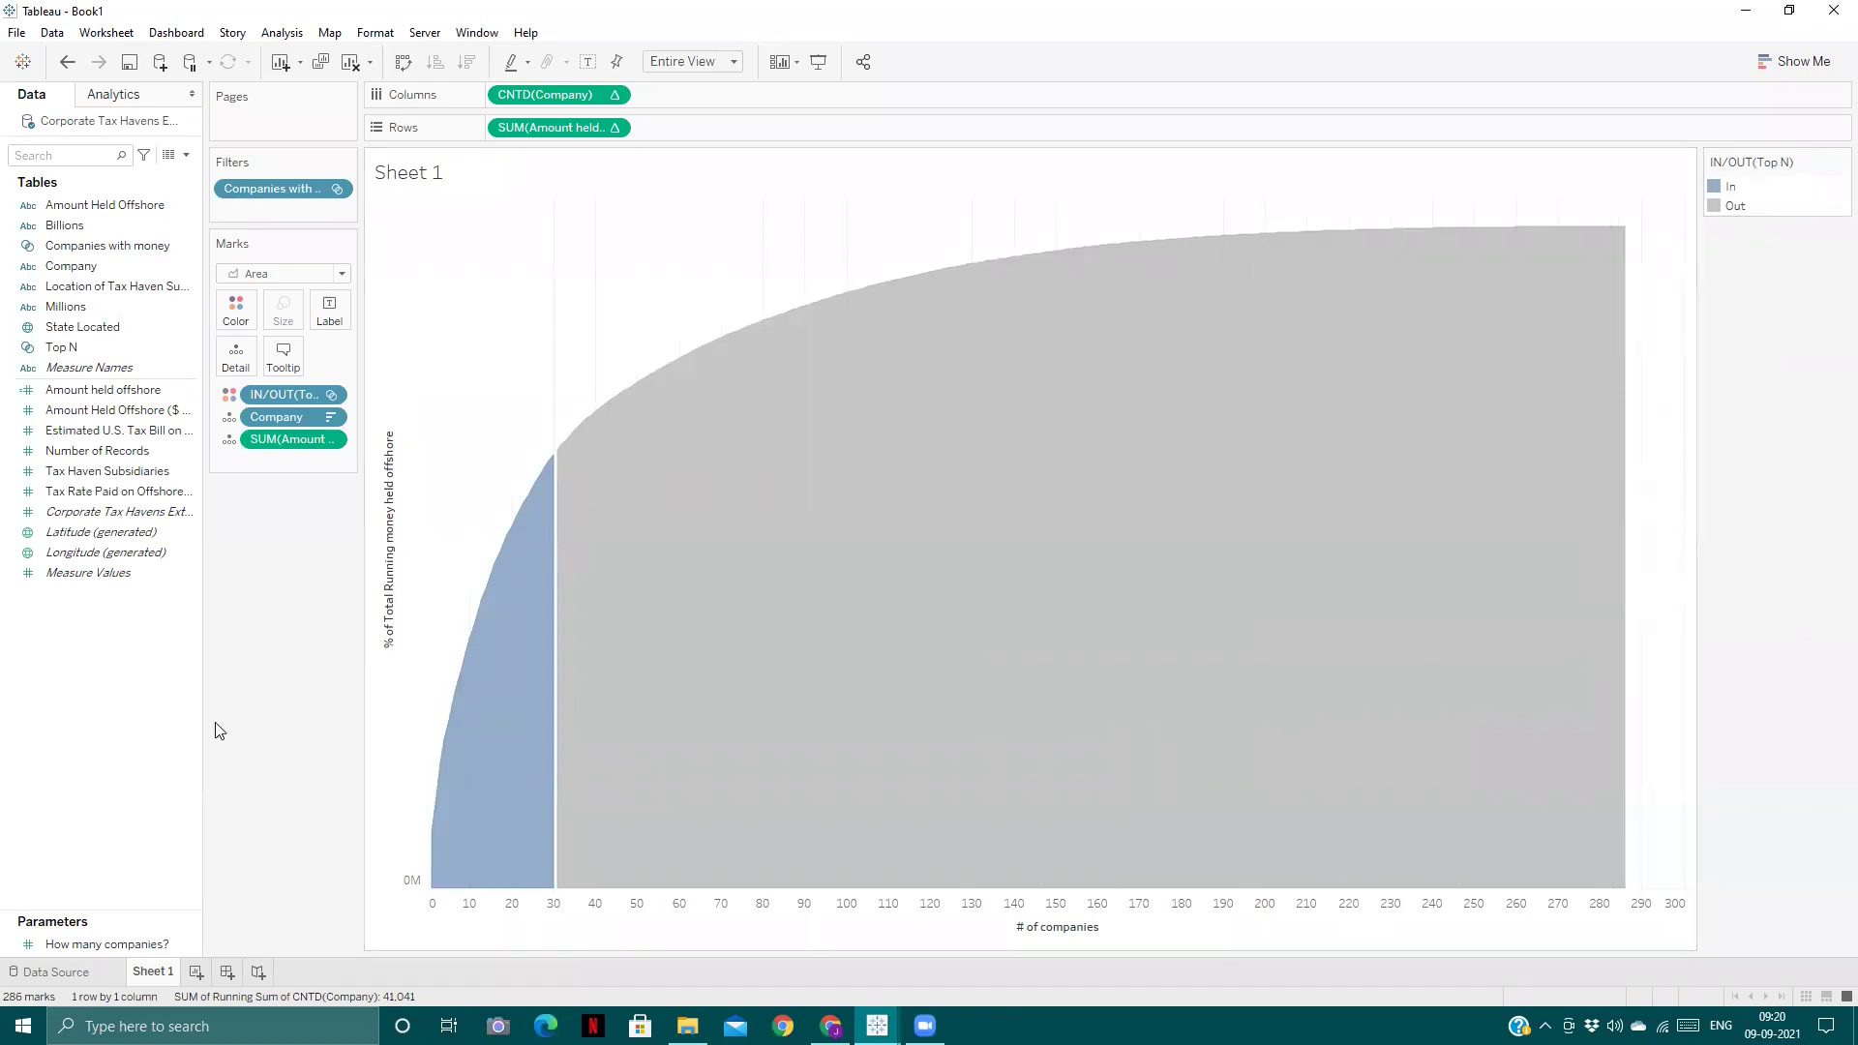
# - Edit the mark colors and assign green to the In members of the Top N set
pyautogui.click(236, 314)
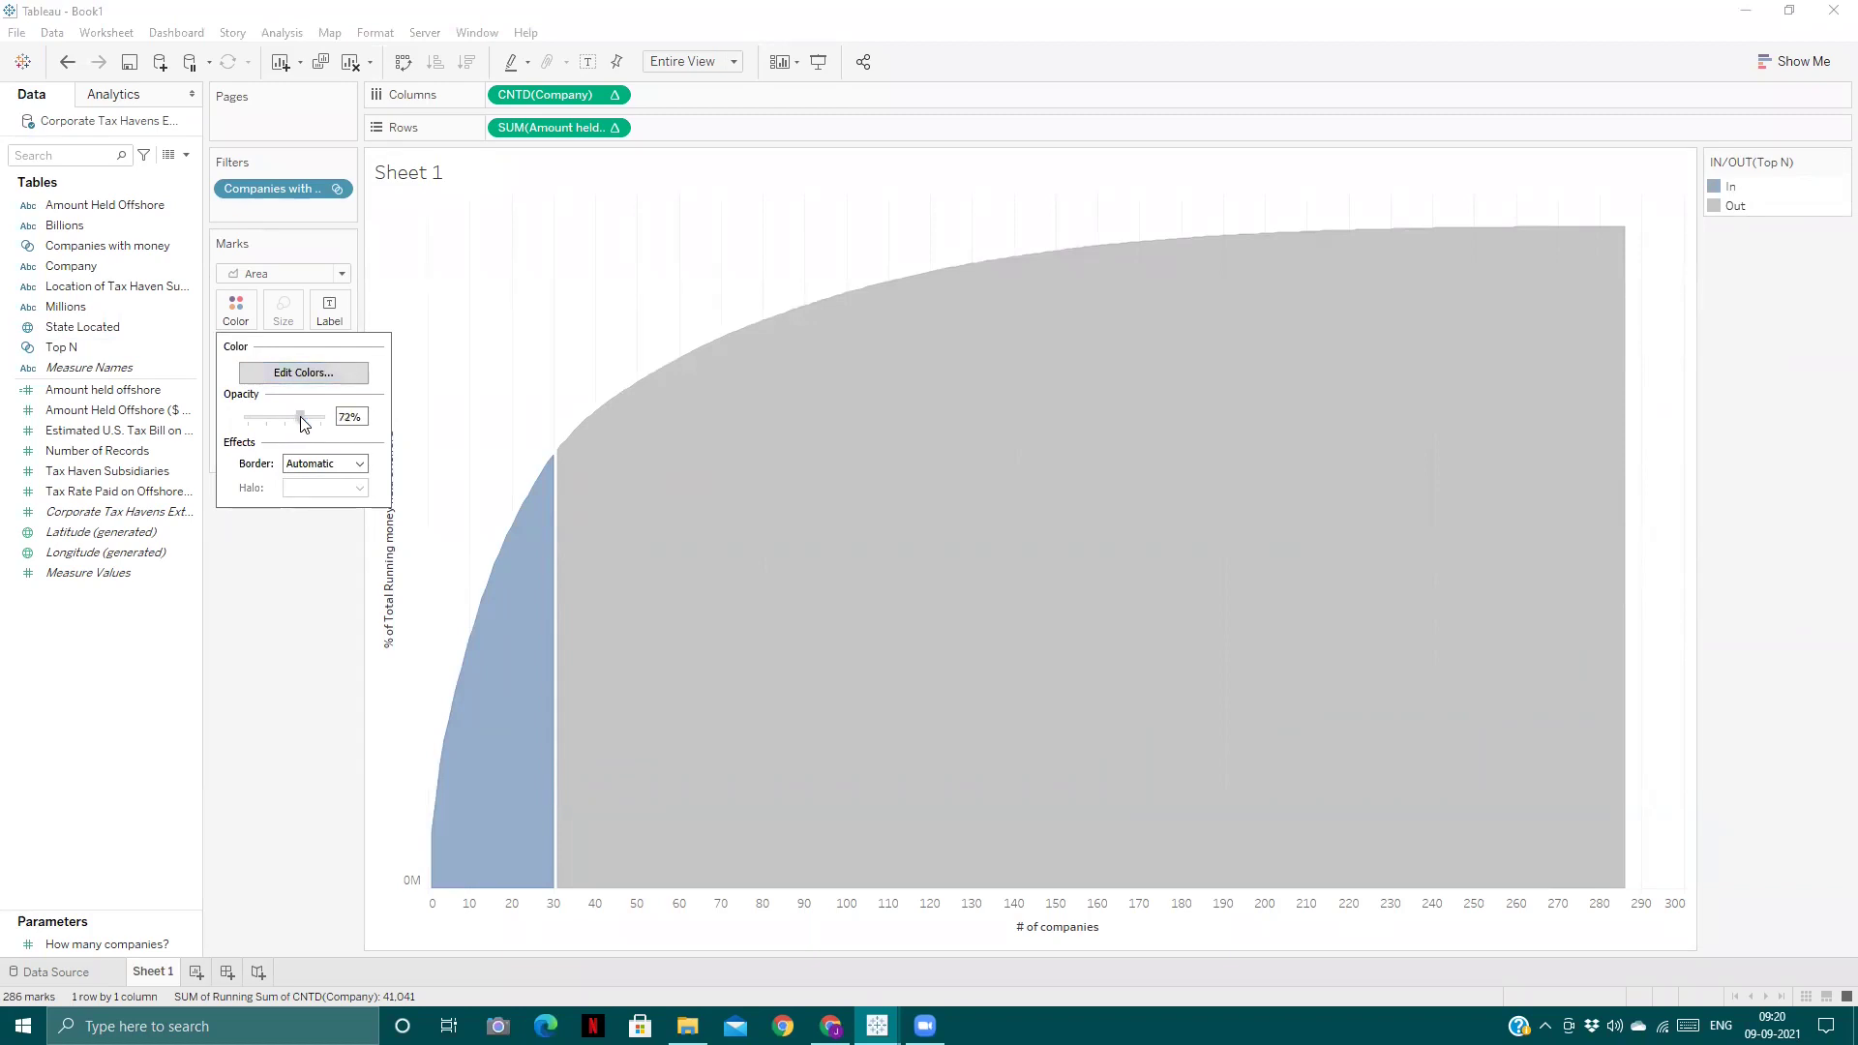
pyautogui.moveTo(301, 417); pyautogui.dragTo(301, 417)
pyautogui.click(303, 373)
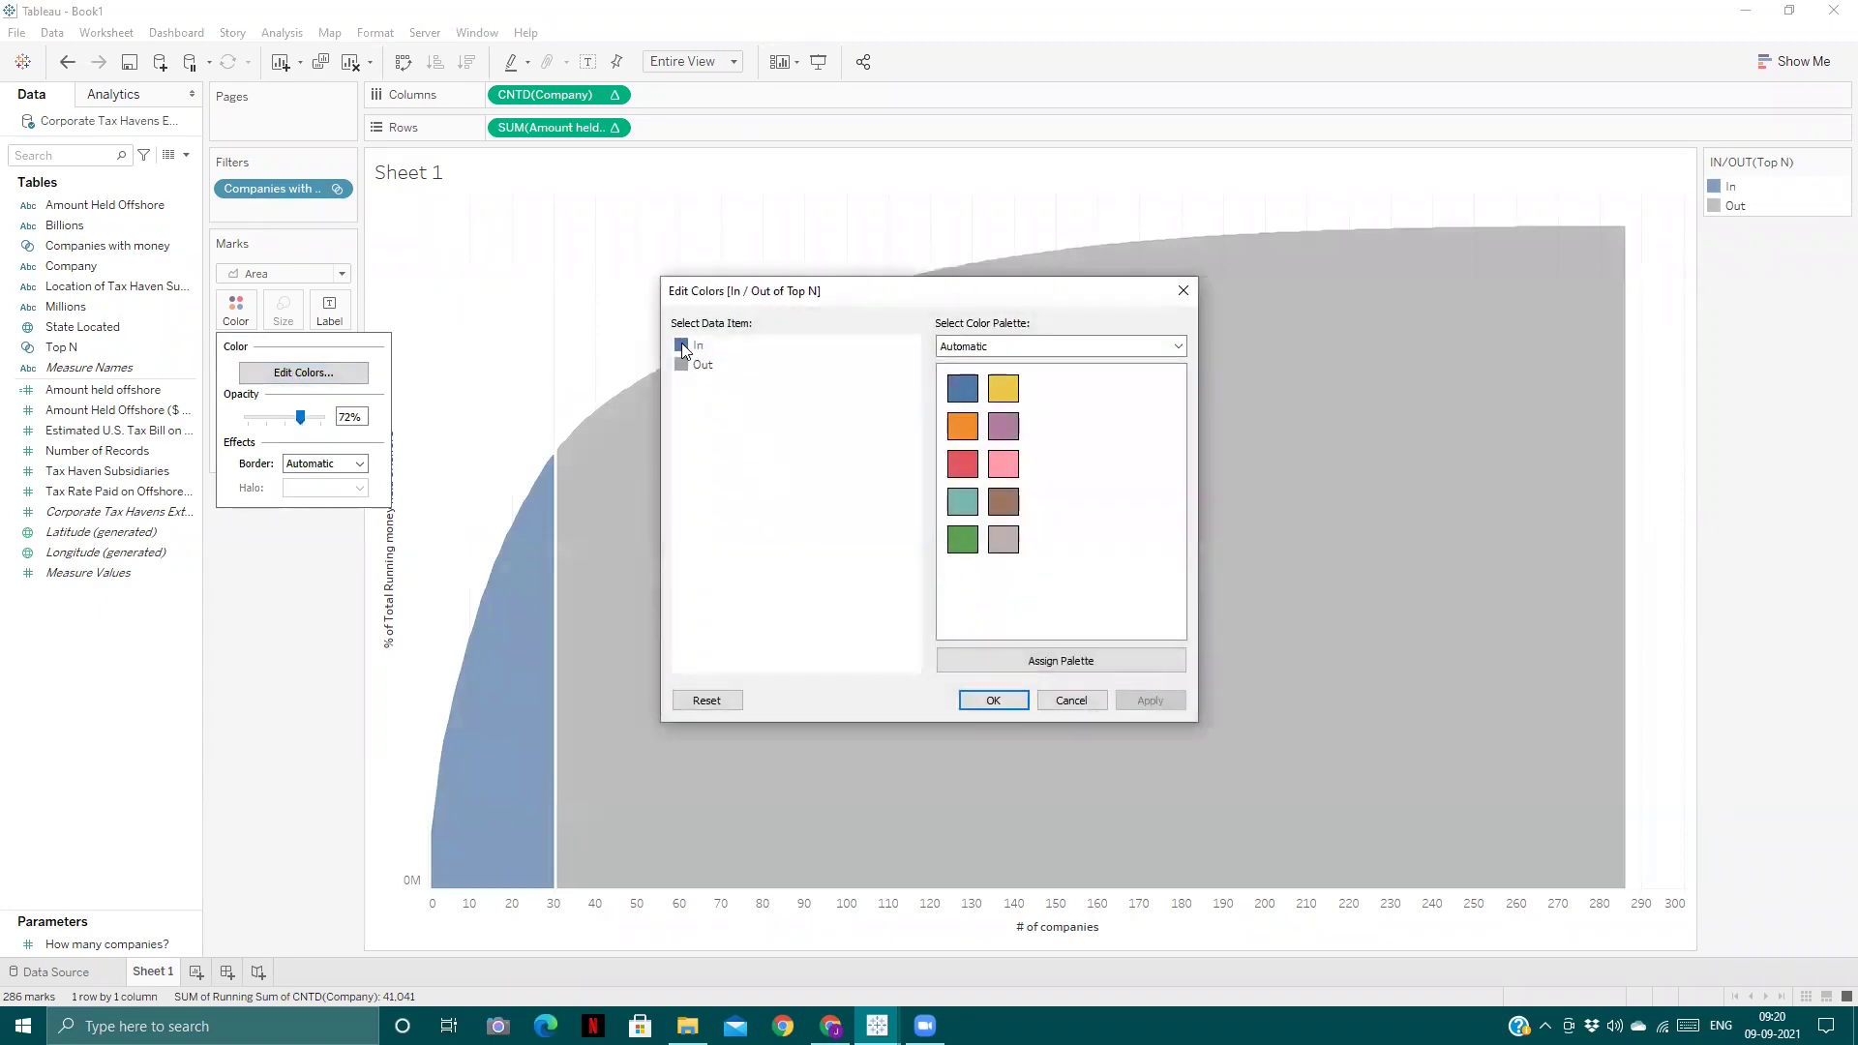
pyautogui.doubleClick(681, 344)
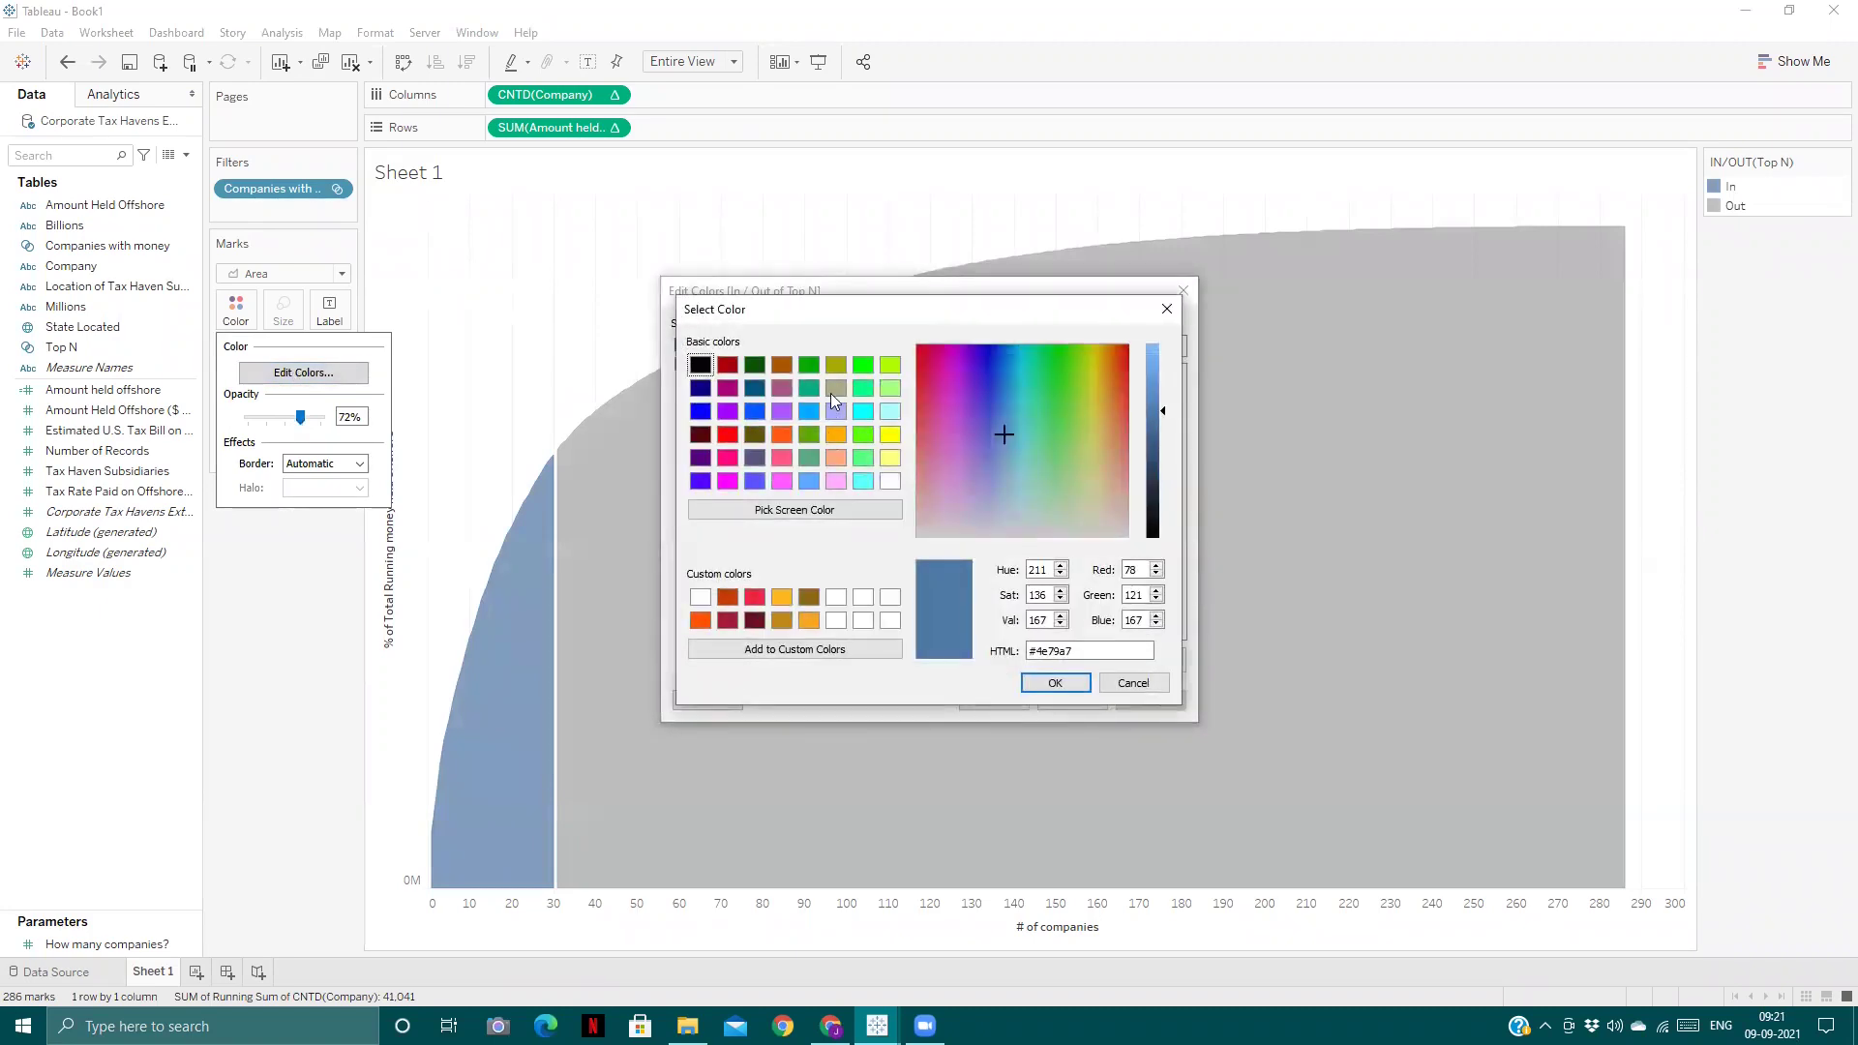
pyautogui.click(1167, 309)
pyautogui.click(962, 539)
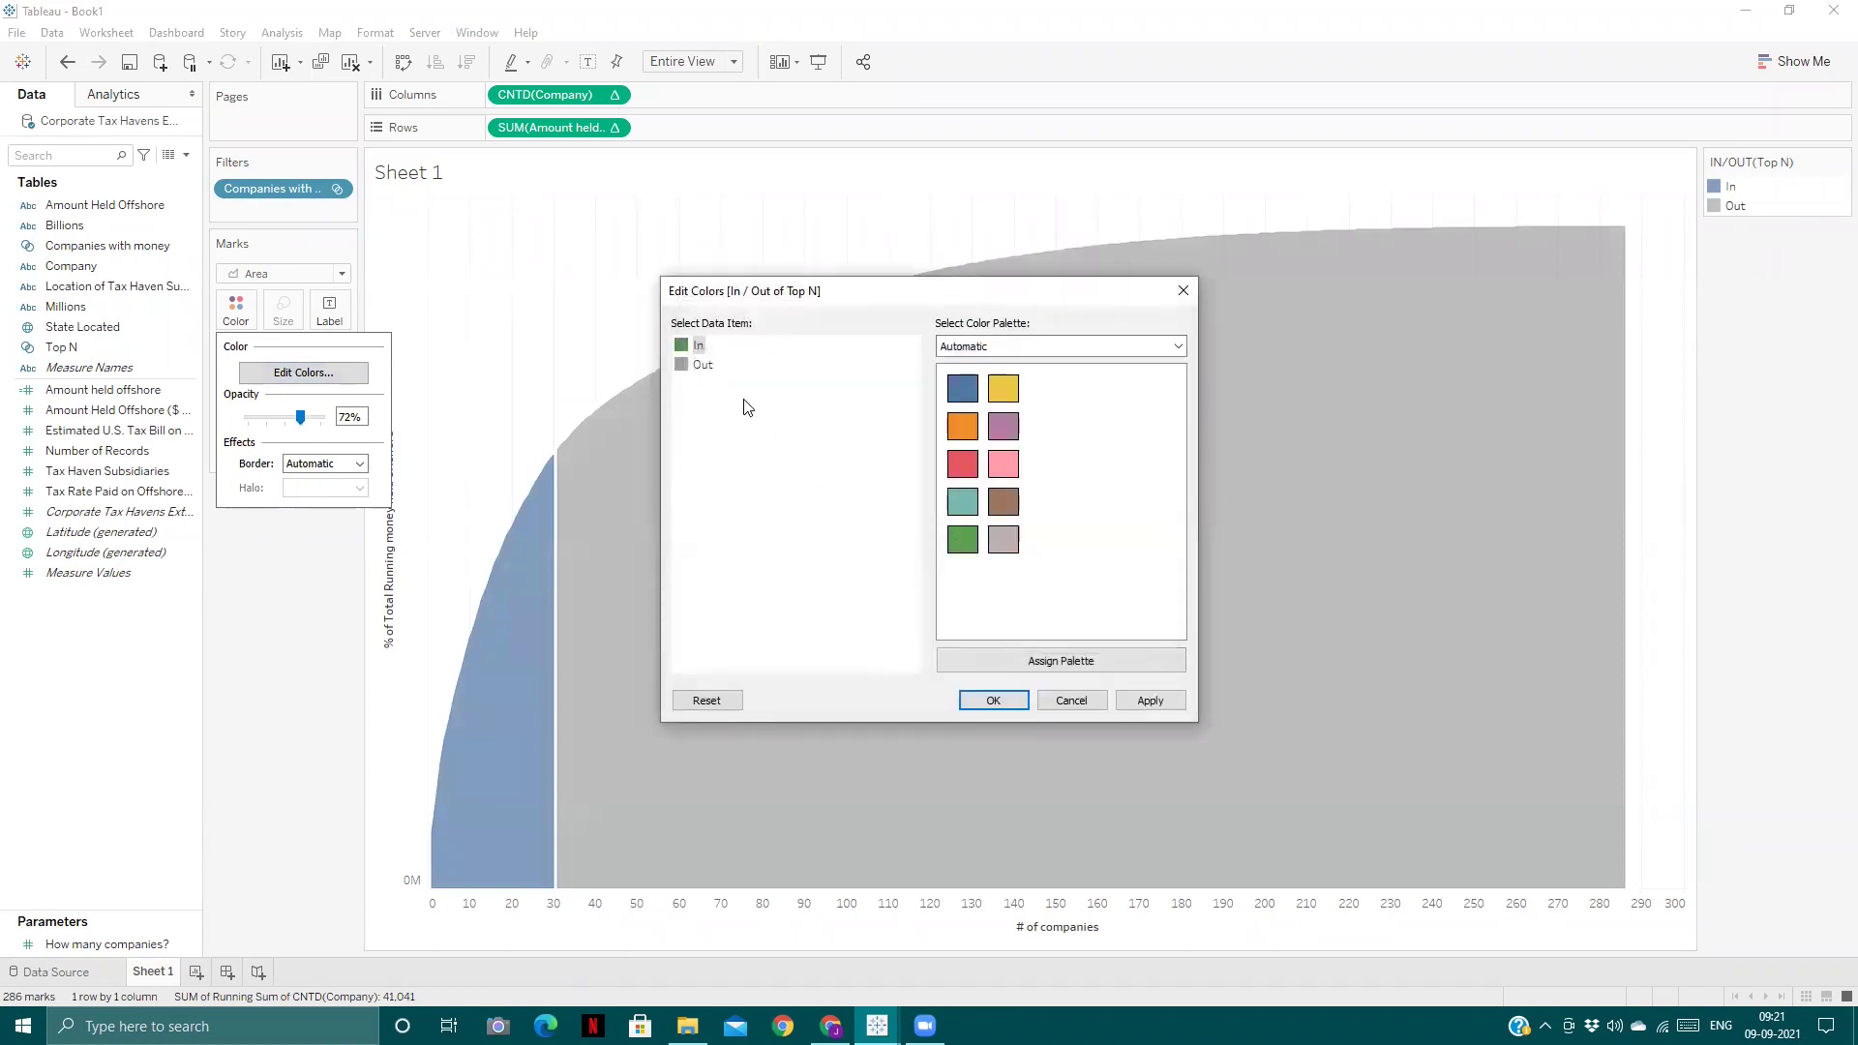
# - Assign the medium blue-gray from the Seattle Grays palette to the Out members and apply the colors
pyautogui.click(682, 364)
pyautogui.click(1157, 347)
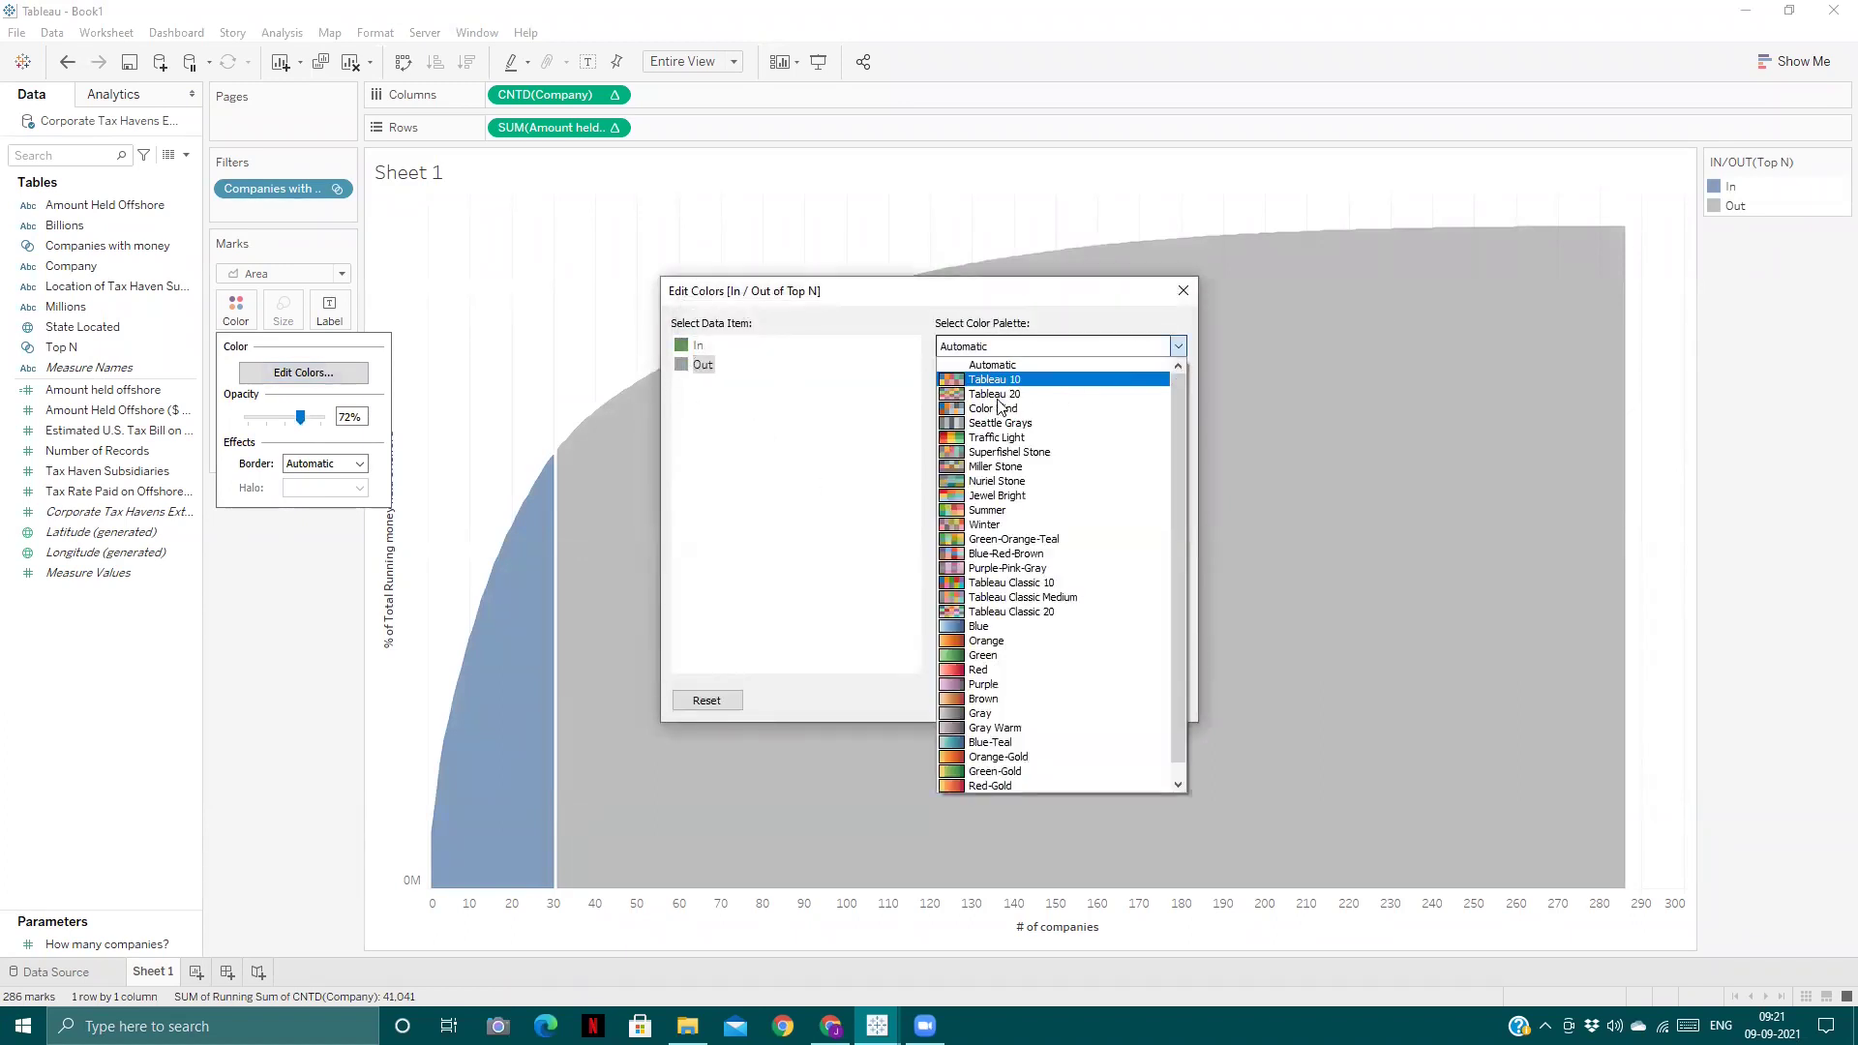
pyautogui.click(995, 429)
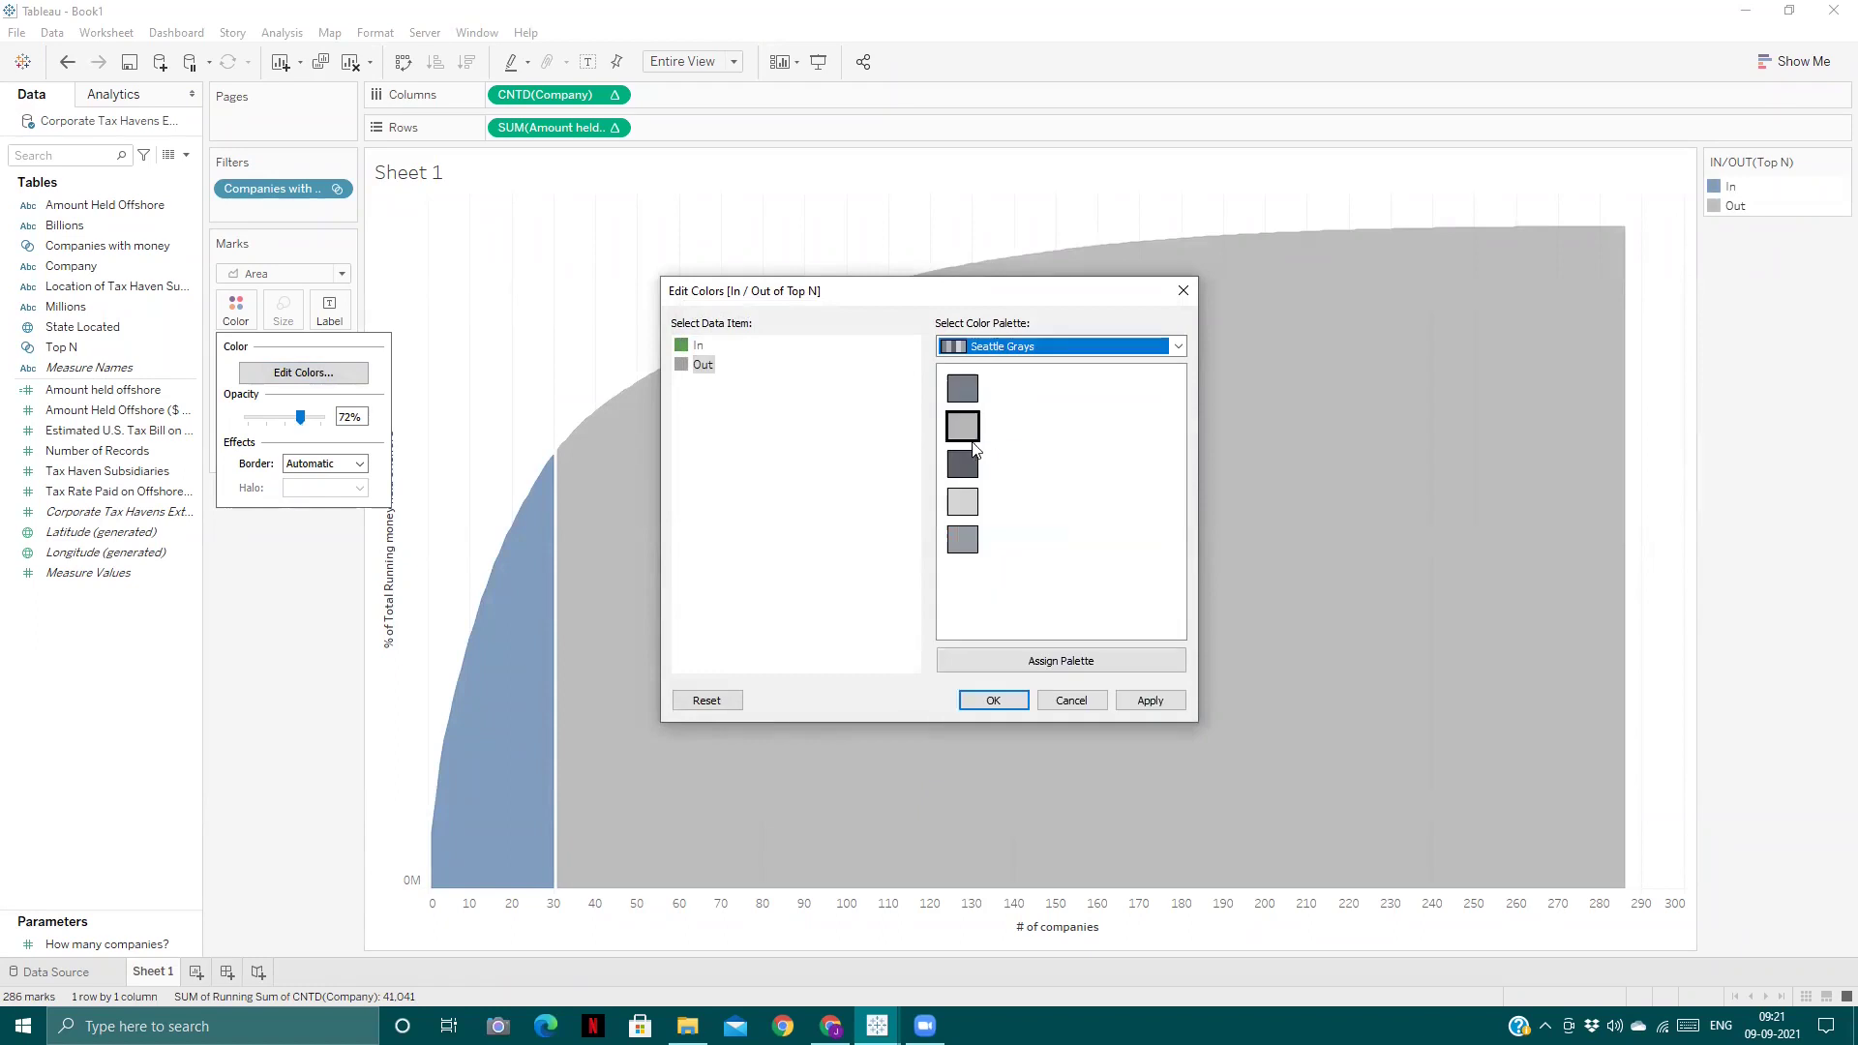
pyautogui.click(962, 501)
pyautogui.click(1150, 698)
pyautogui.click(963, 540)
pyautogui.click(1166, 700)
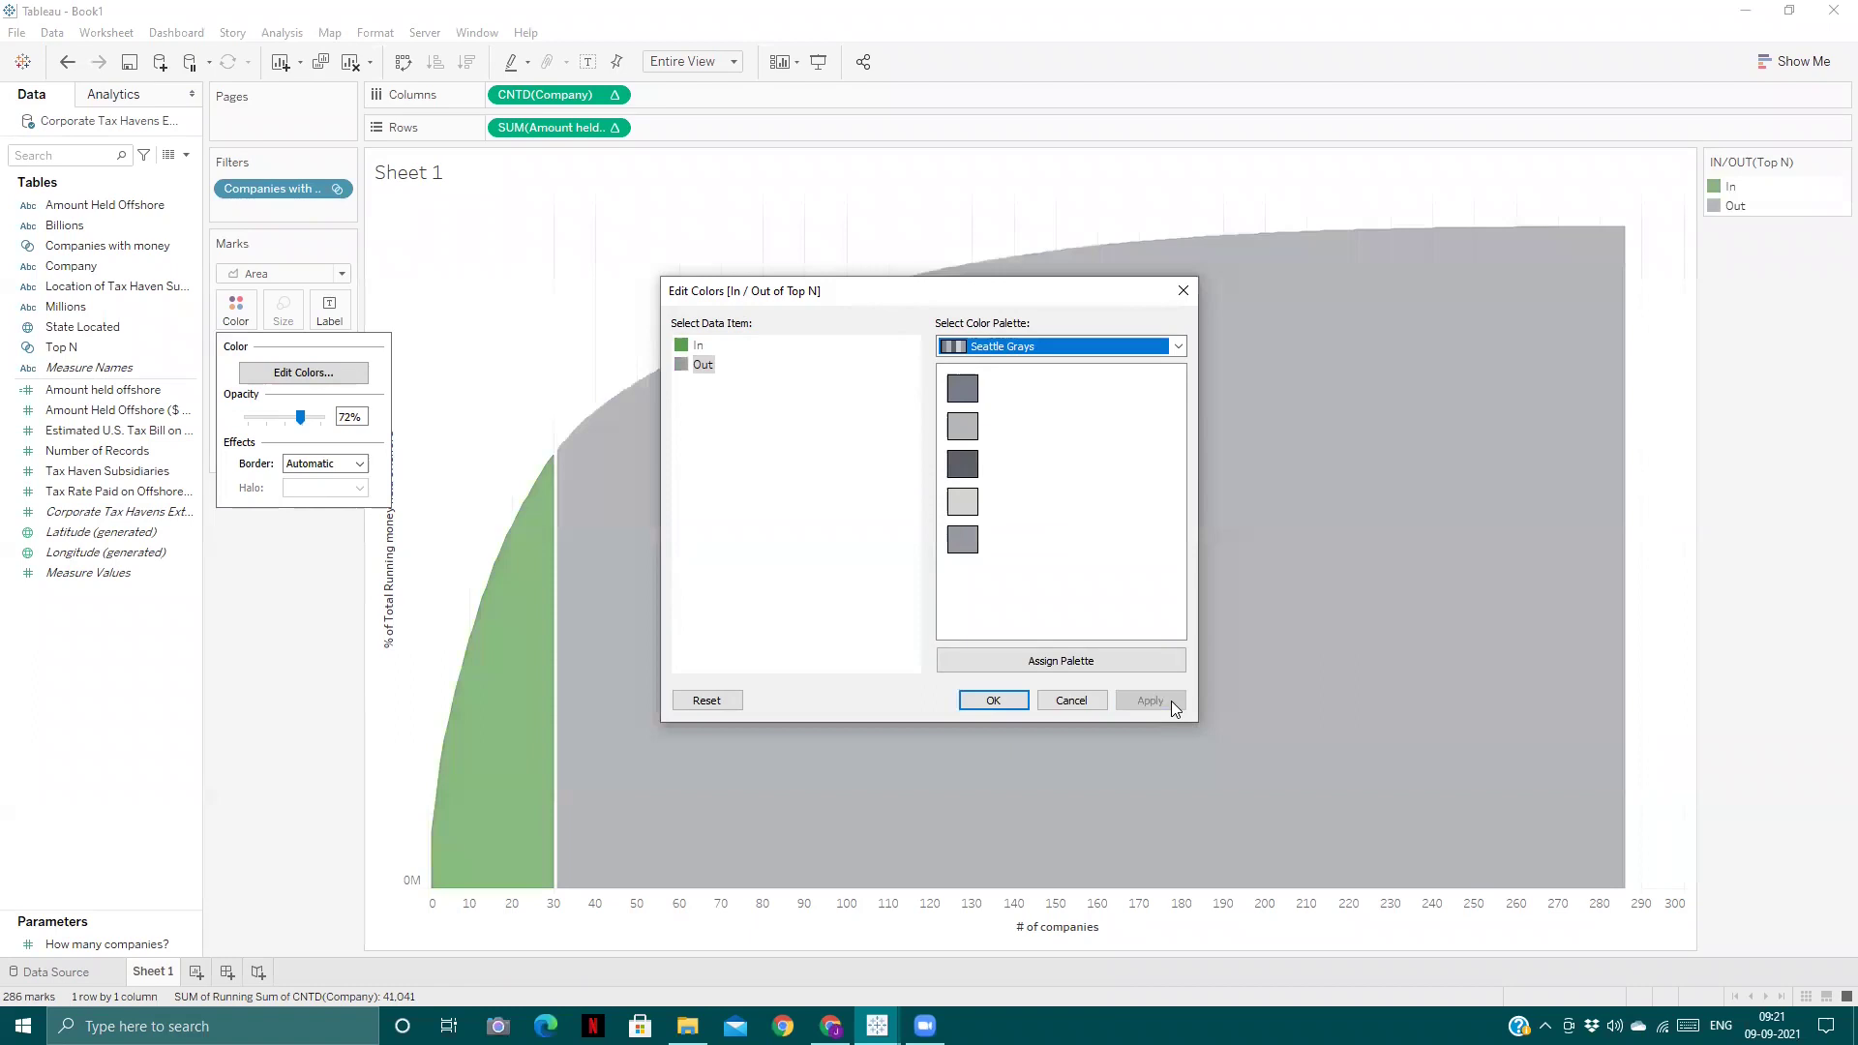
pyautogui.click(993, 699)
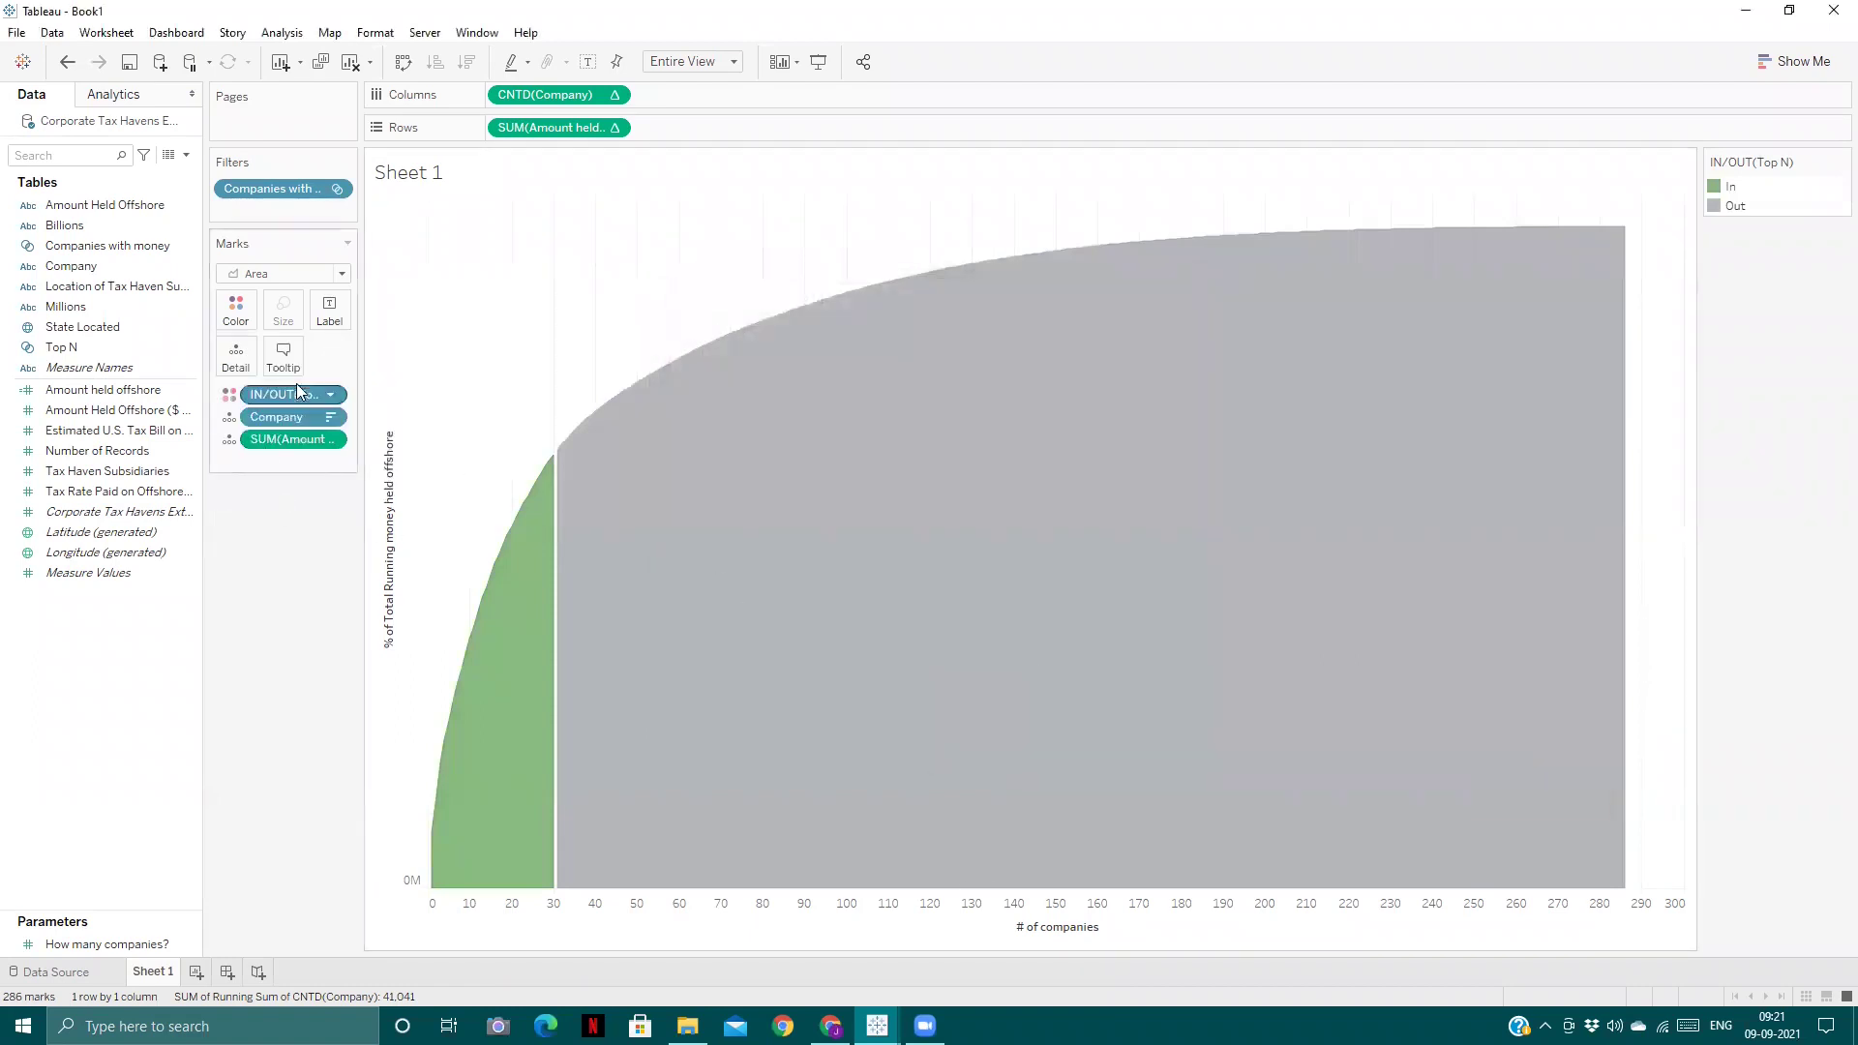
# - Raise the opacity of the area marks slightly and close the color settings
pyautogui.click(235, 309)
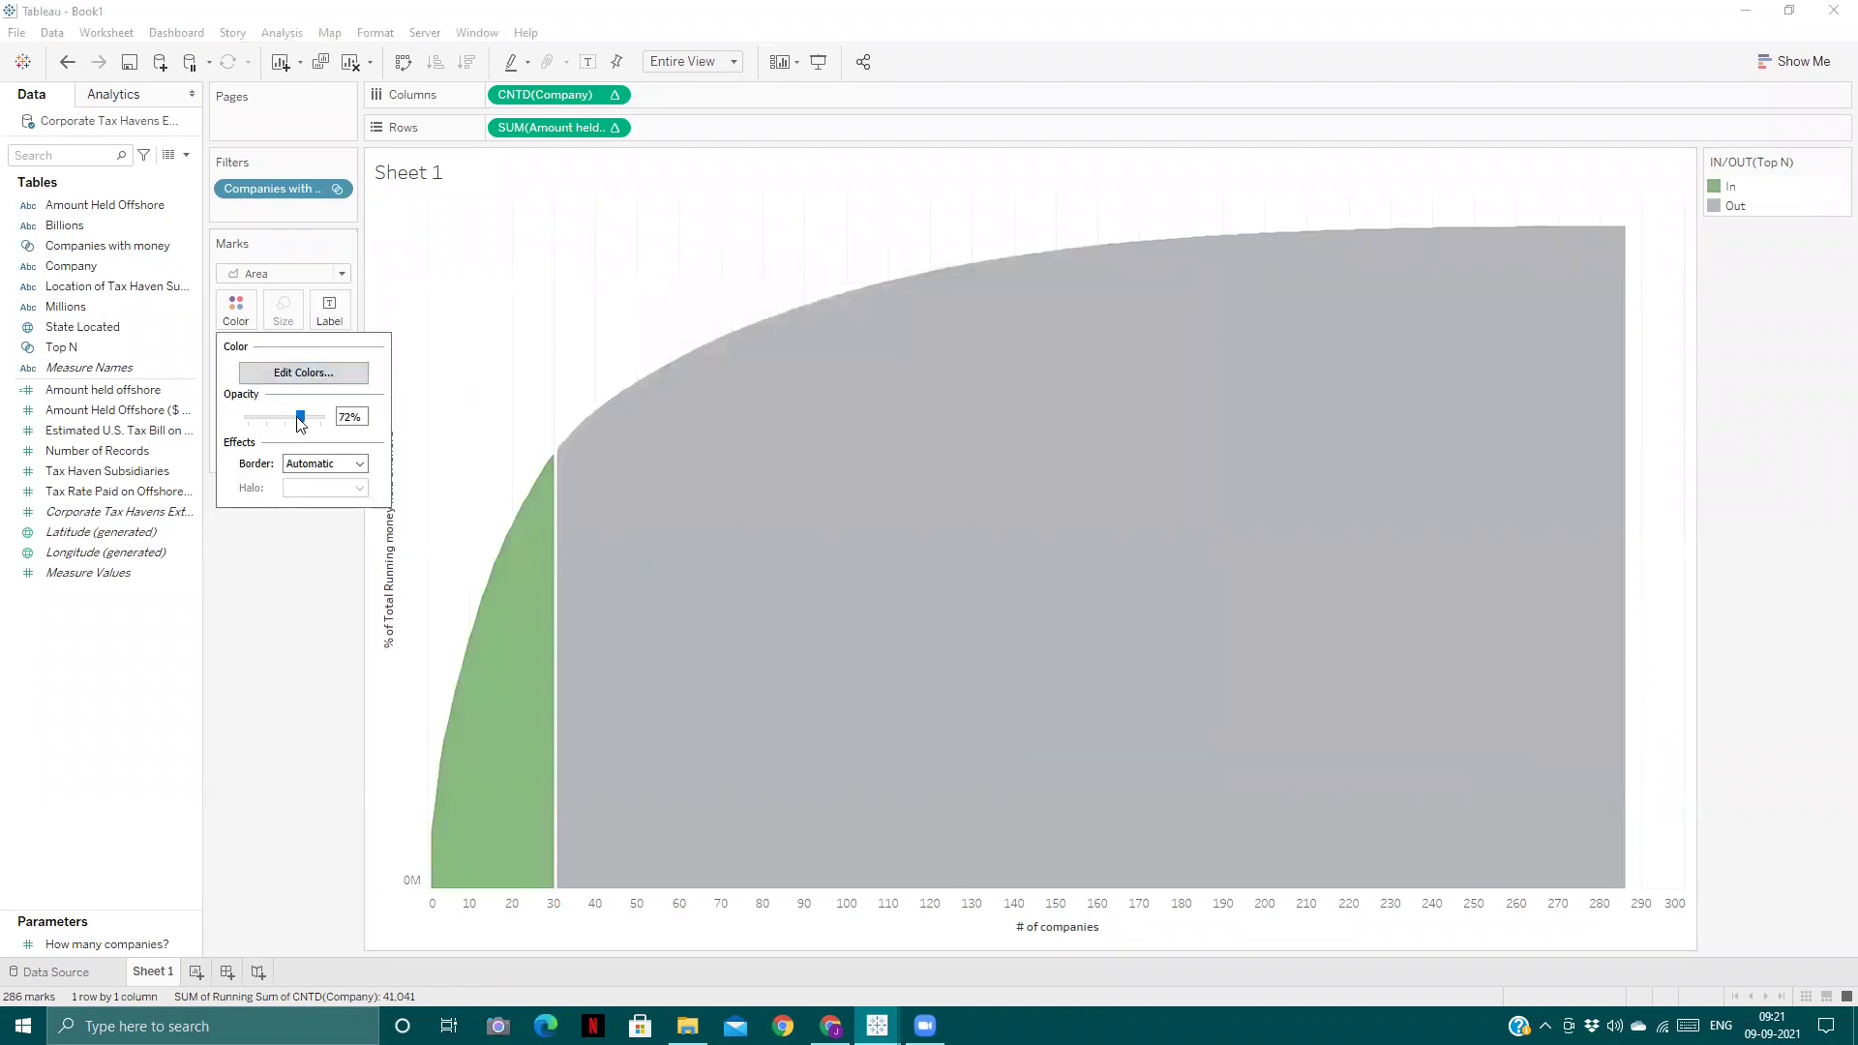
pyautogui.moveTo(301, 422); pyautogui.dragTo(303, 422)
pyautogui.click(288, 645)
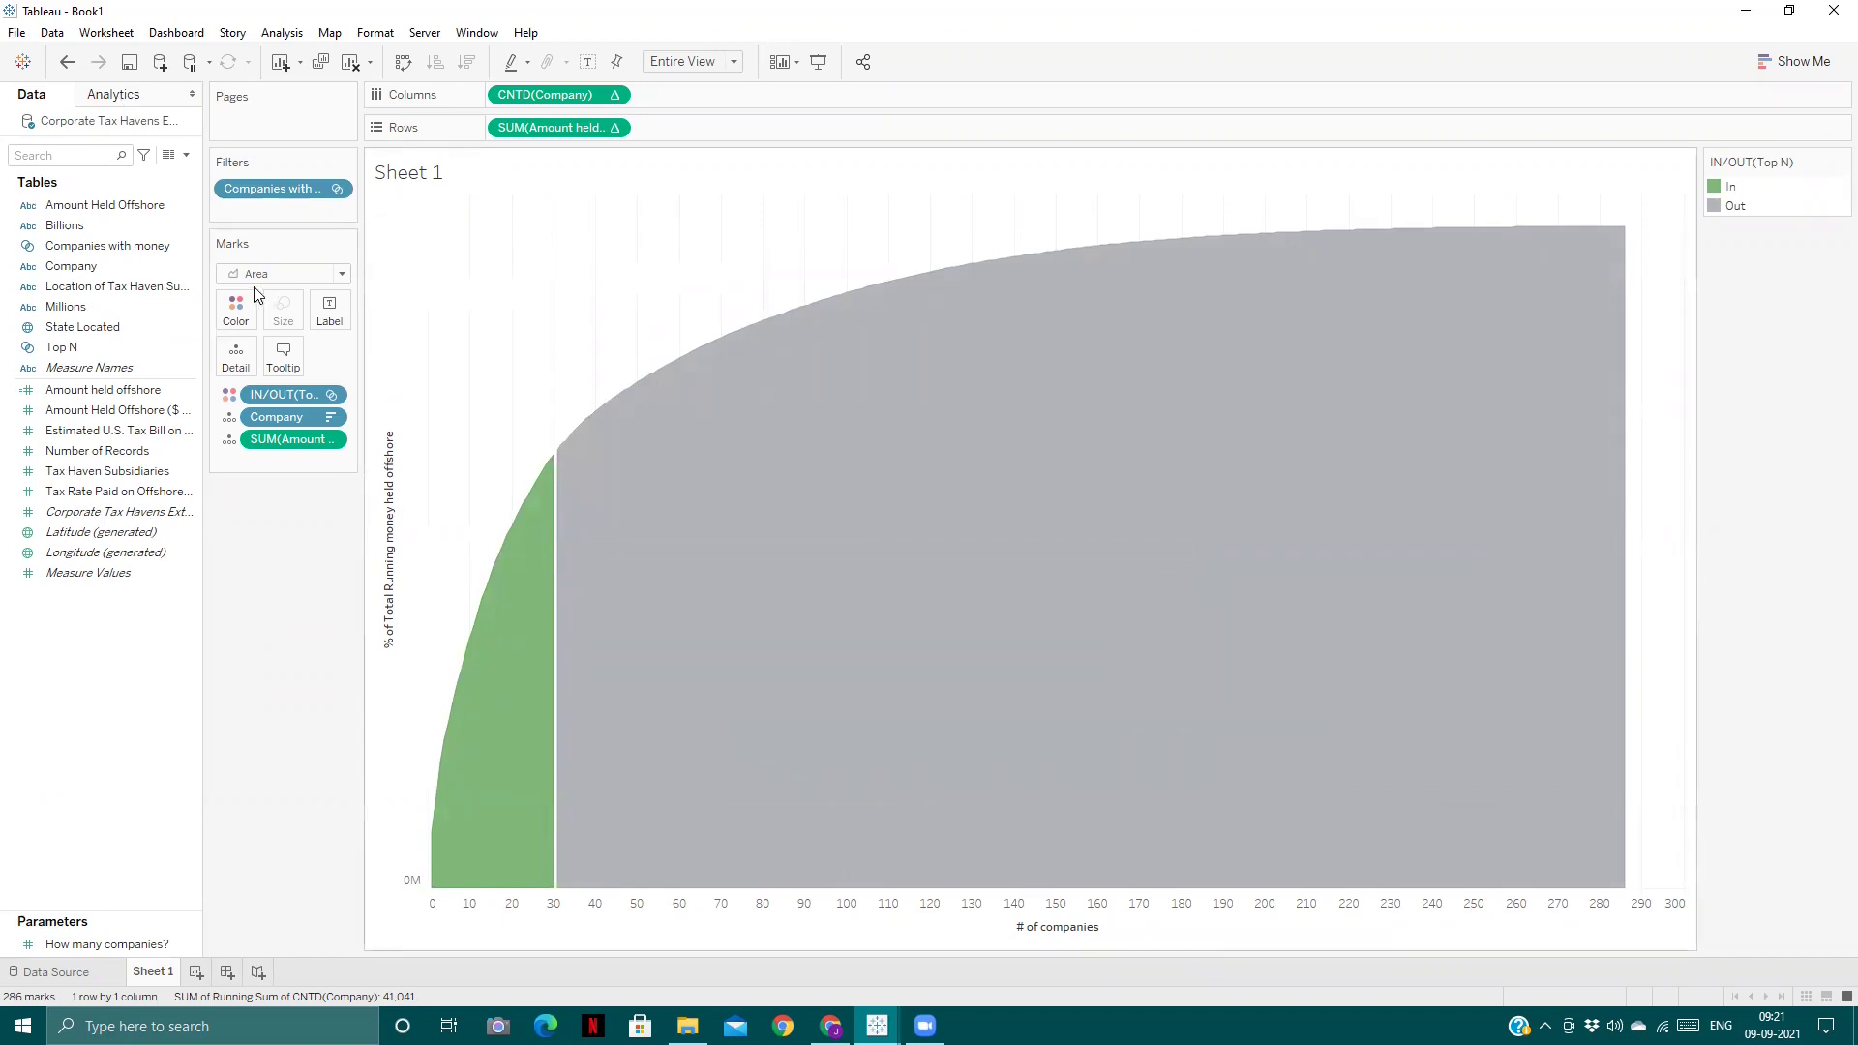
# - Add a reference line across the entire table on the # of companies axis using the How many companies? parameter, labelled with its value
pyautogui.click(141, 99)
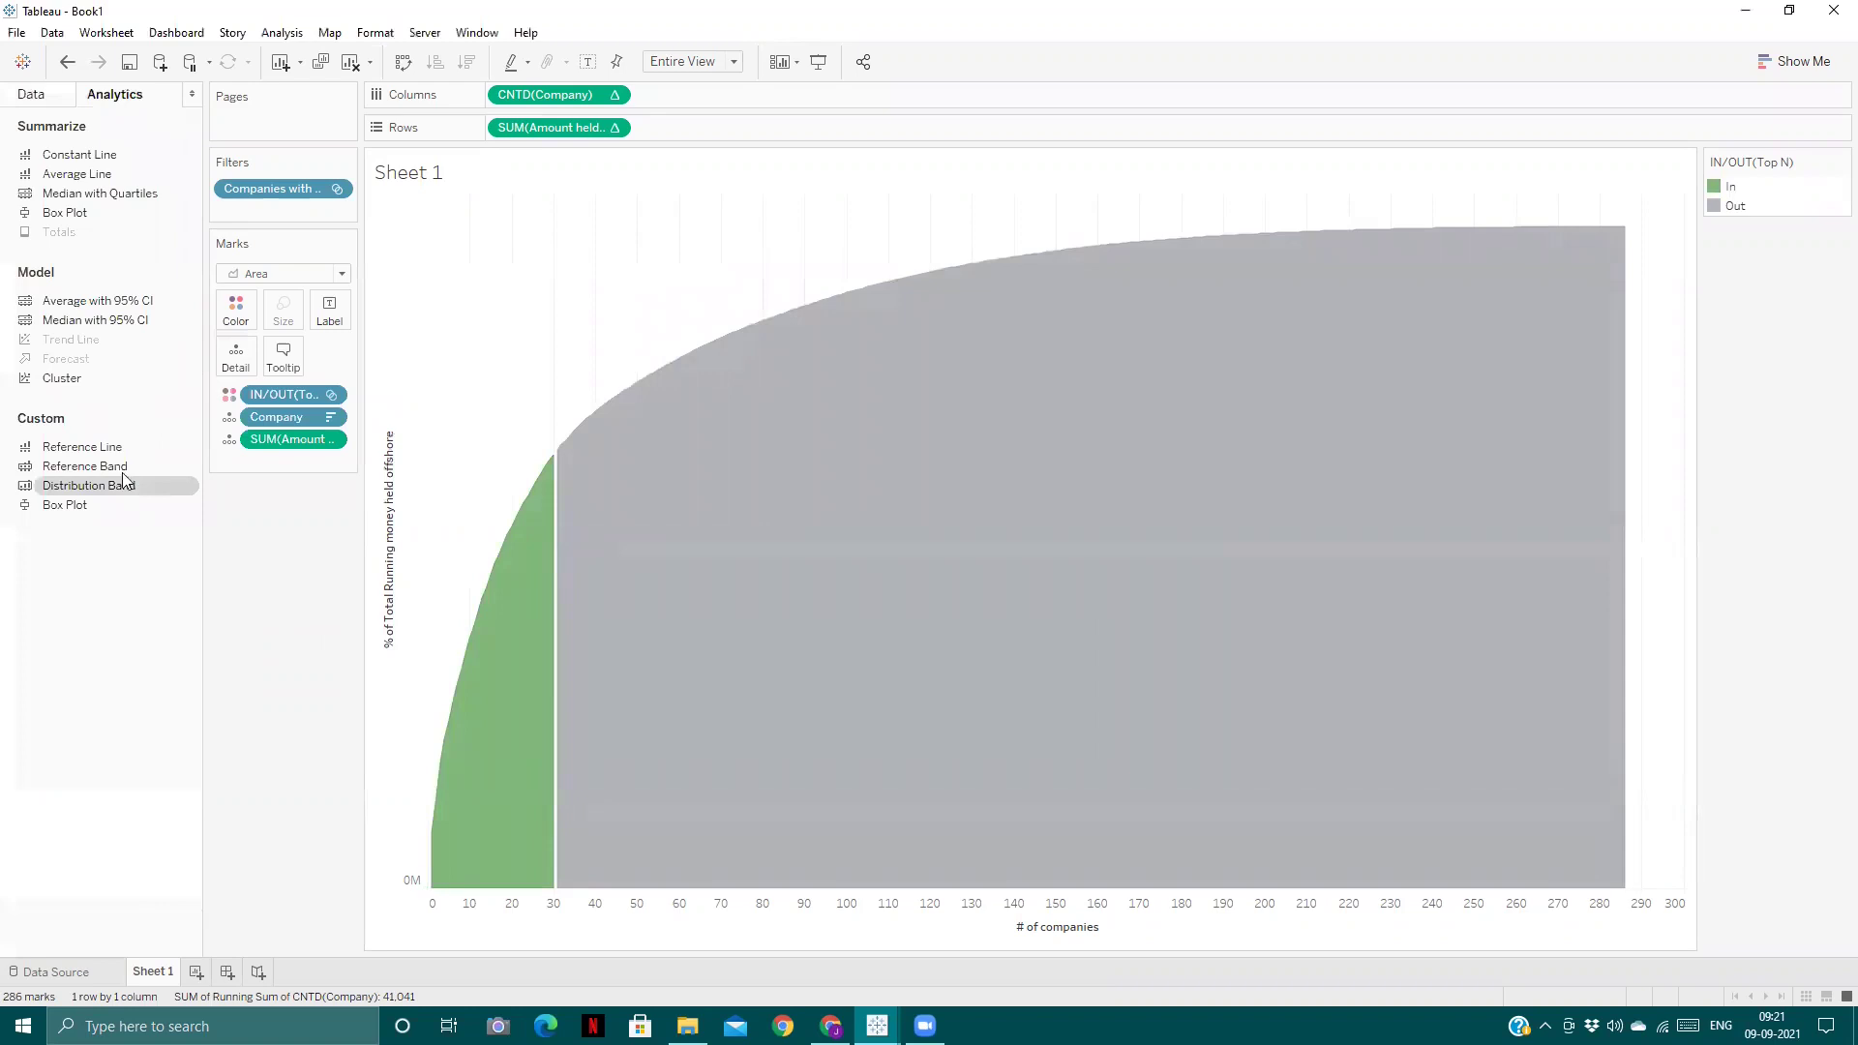
pyautogui.moveTo(83, 446); pyautogui.dragTo(555, 294)
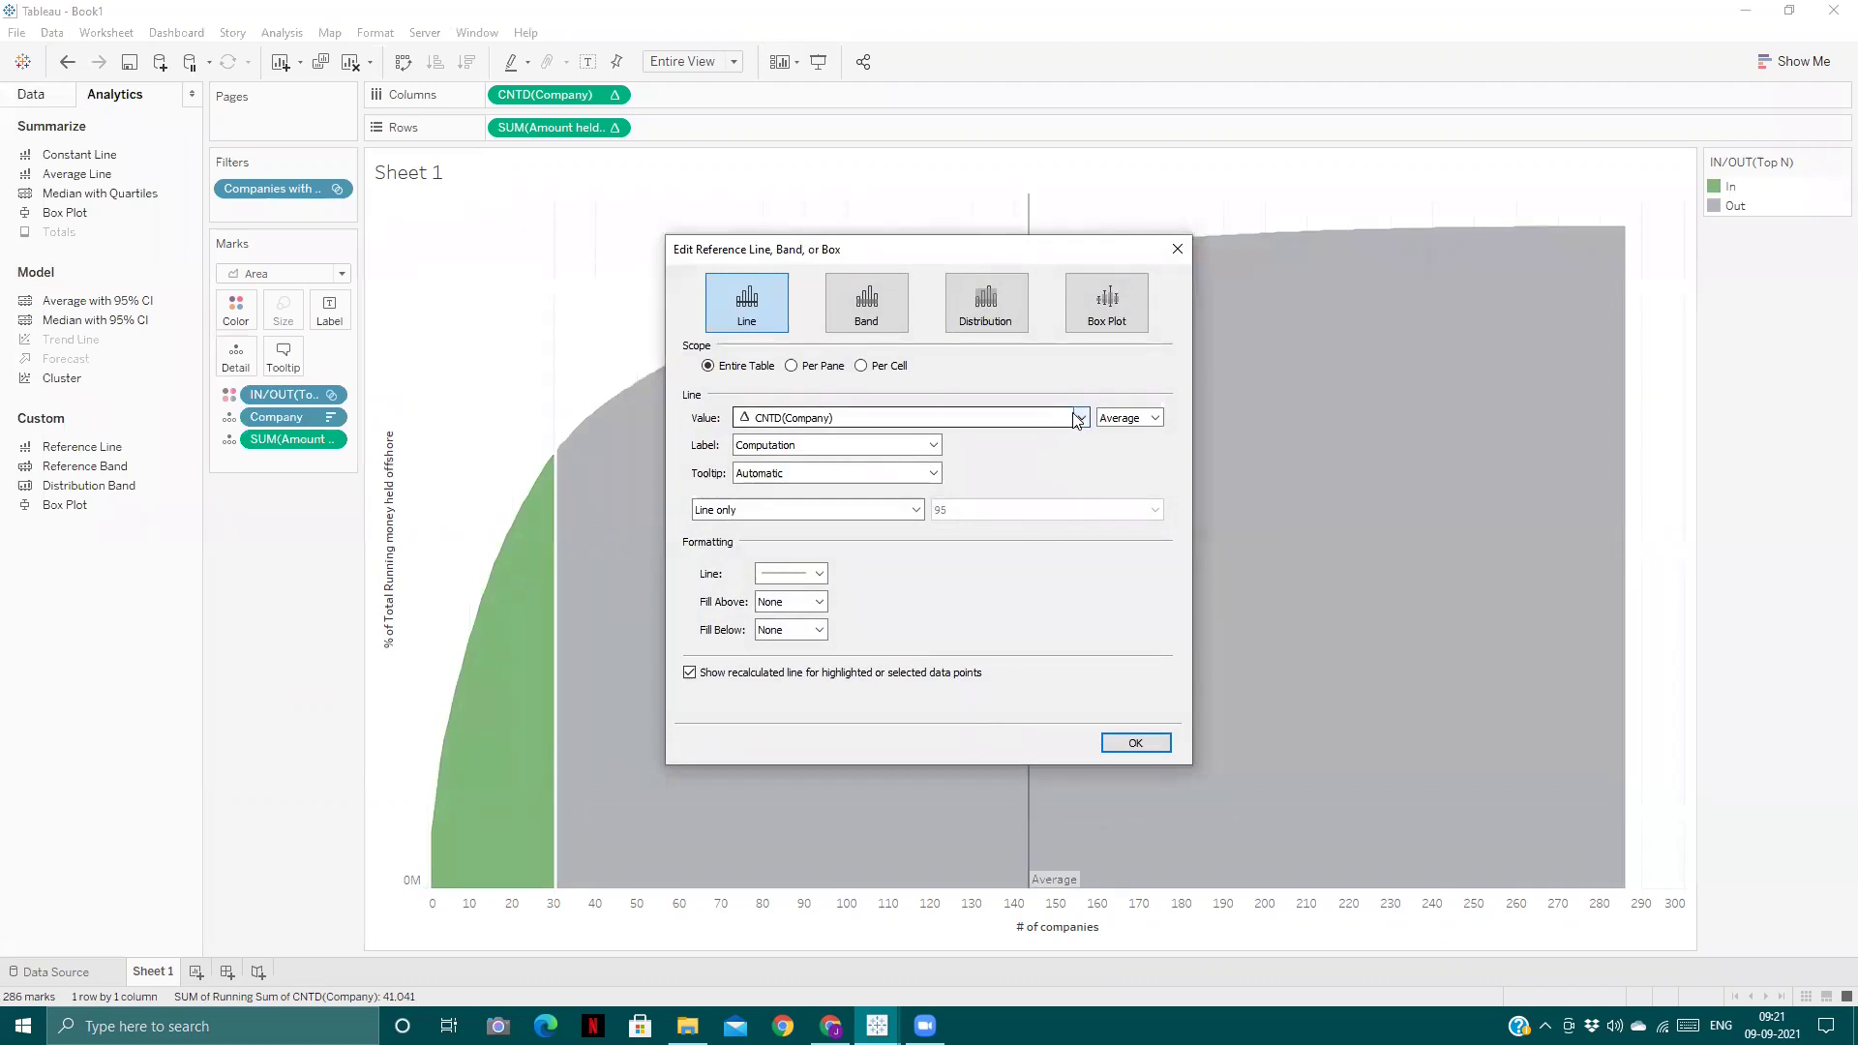
pyautogui.click(1080, 418)
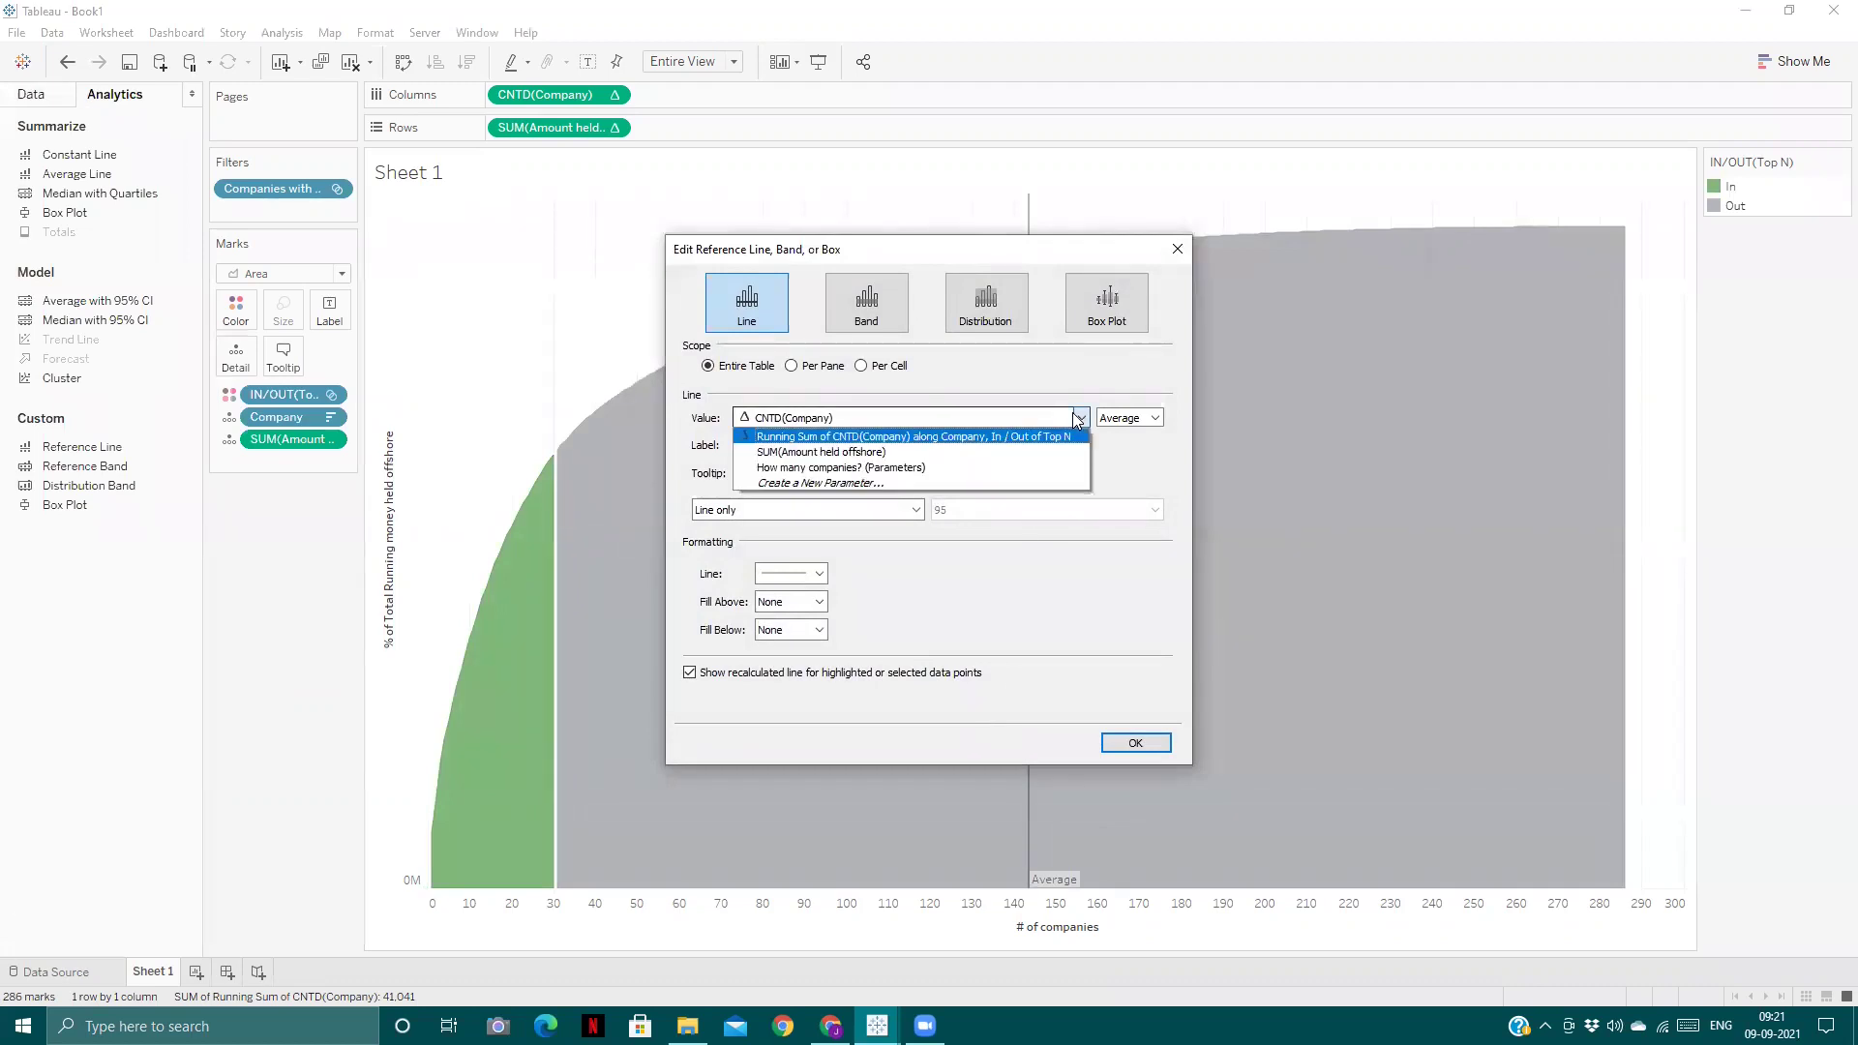
pyautogui.click(864, 469)
pyautogui.click(932, 444)
pyautogui.click(842, 481)
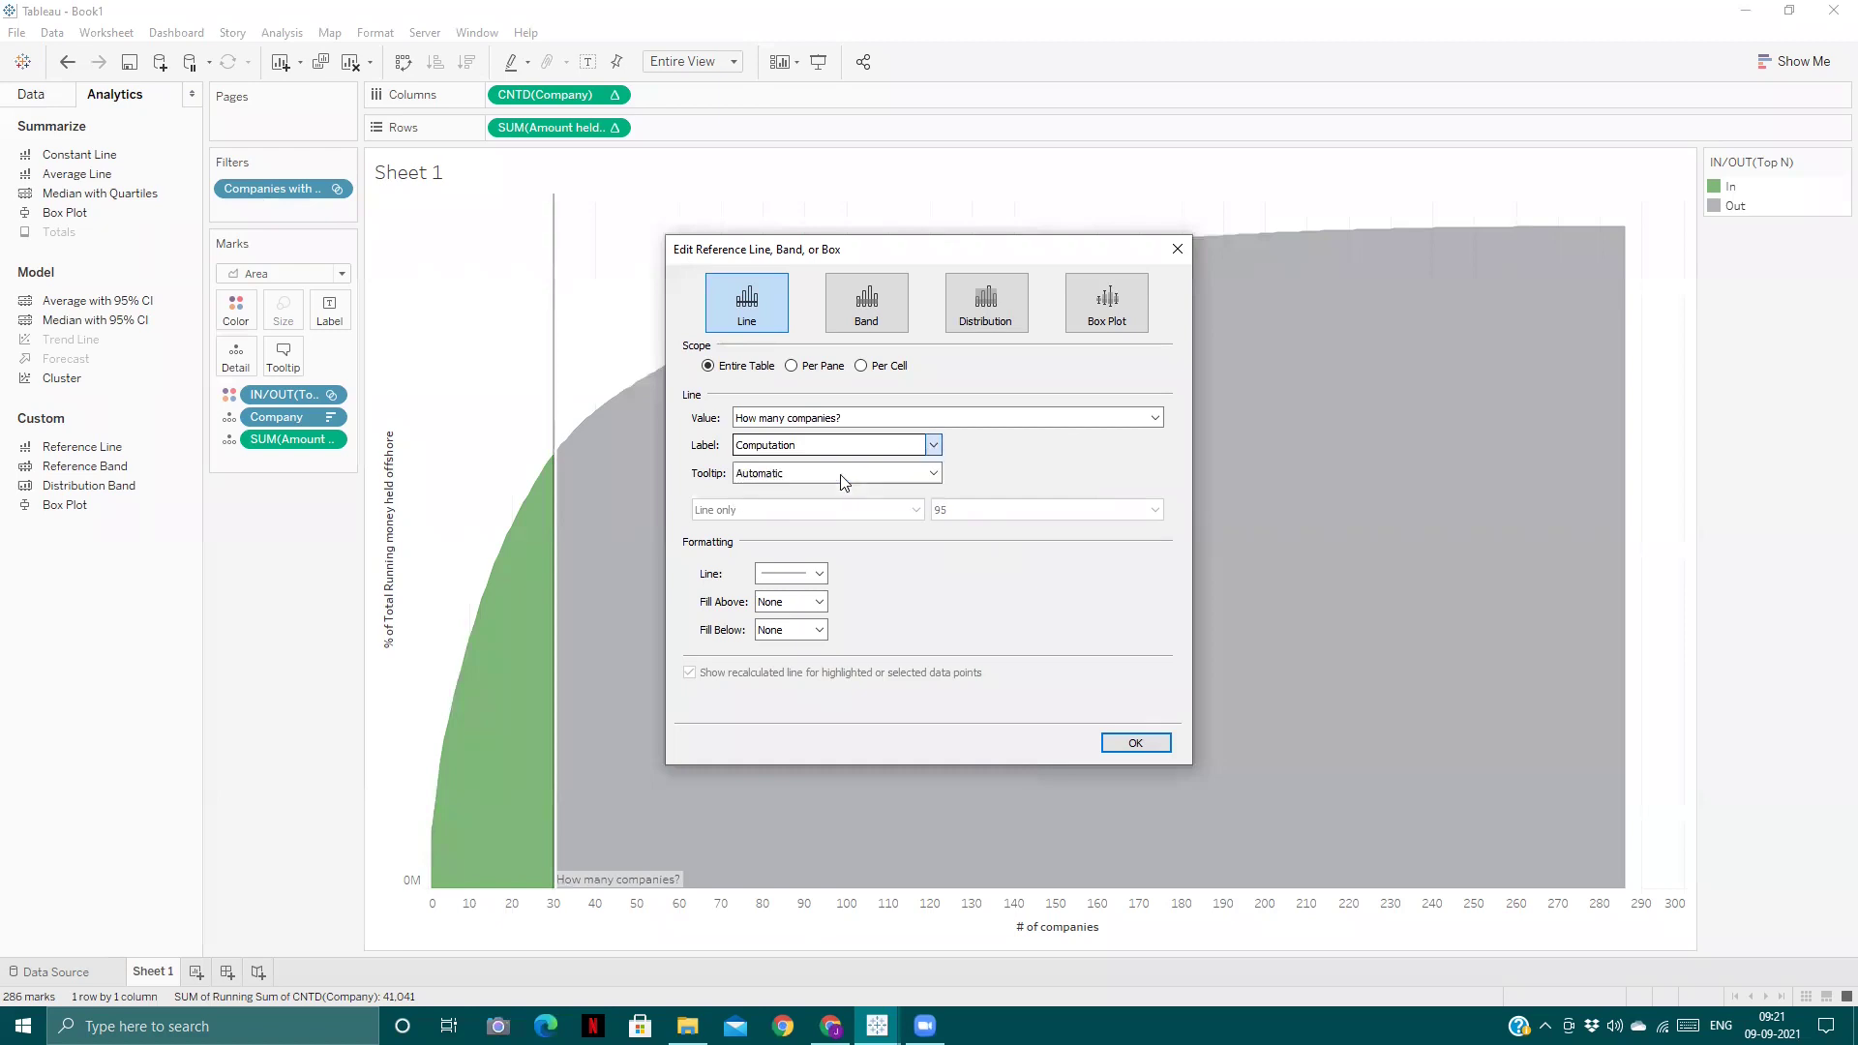
pyautogui.click(1138, 741)
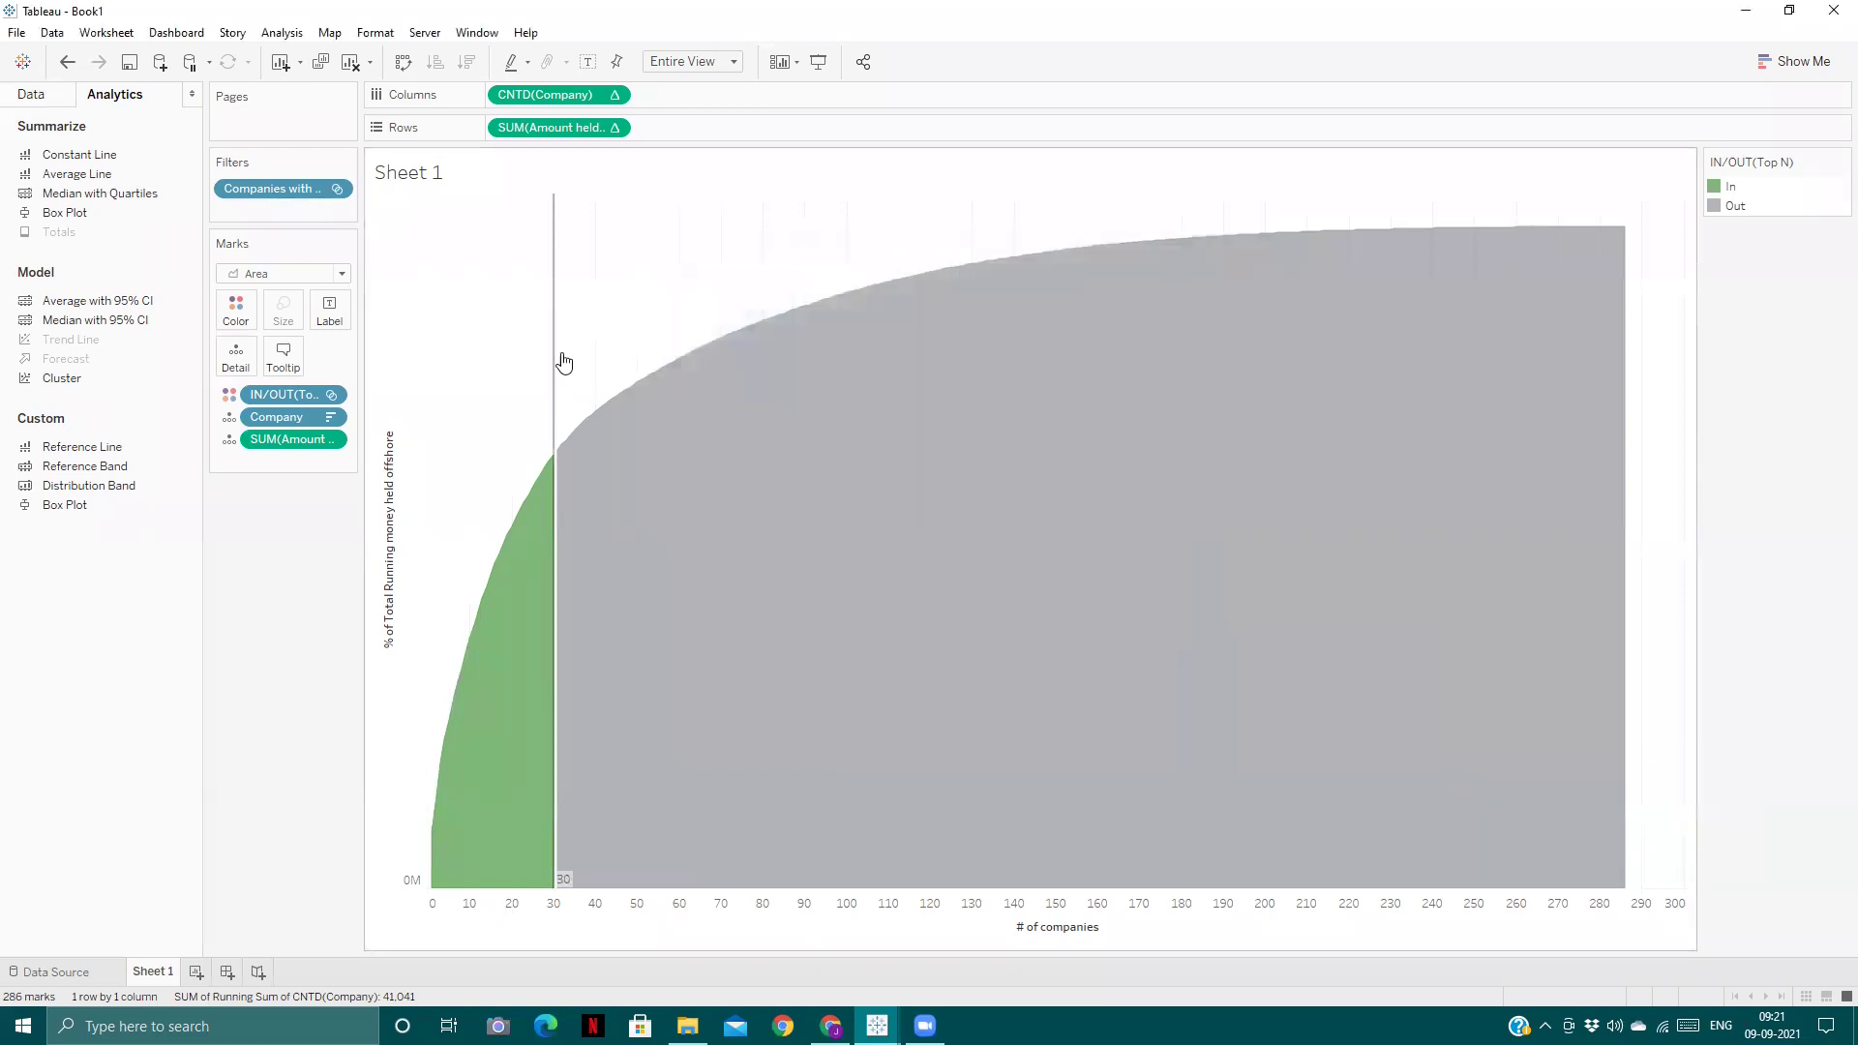
# - Try to align the company count reference line's label vertically to the top of the line
pyautogui.click(556, 358)
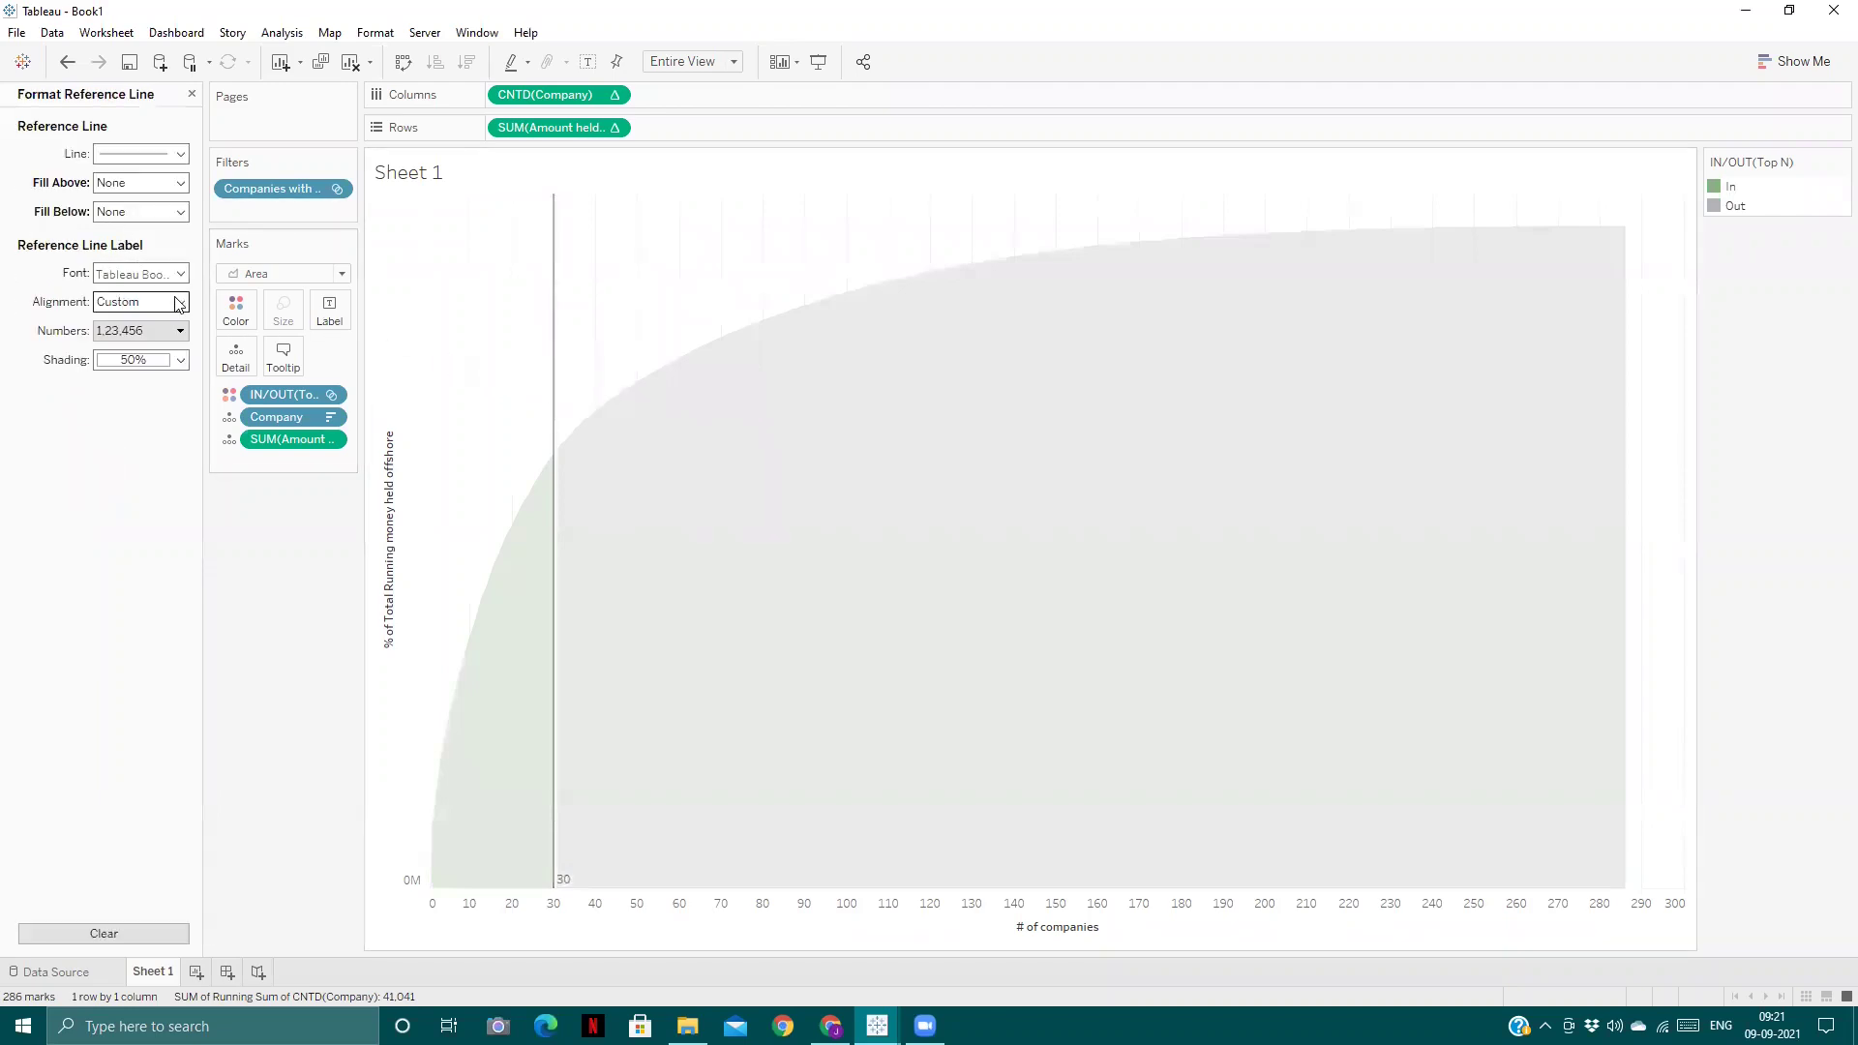
pyautogui.click(179, 303)
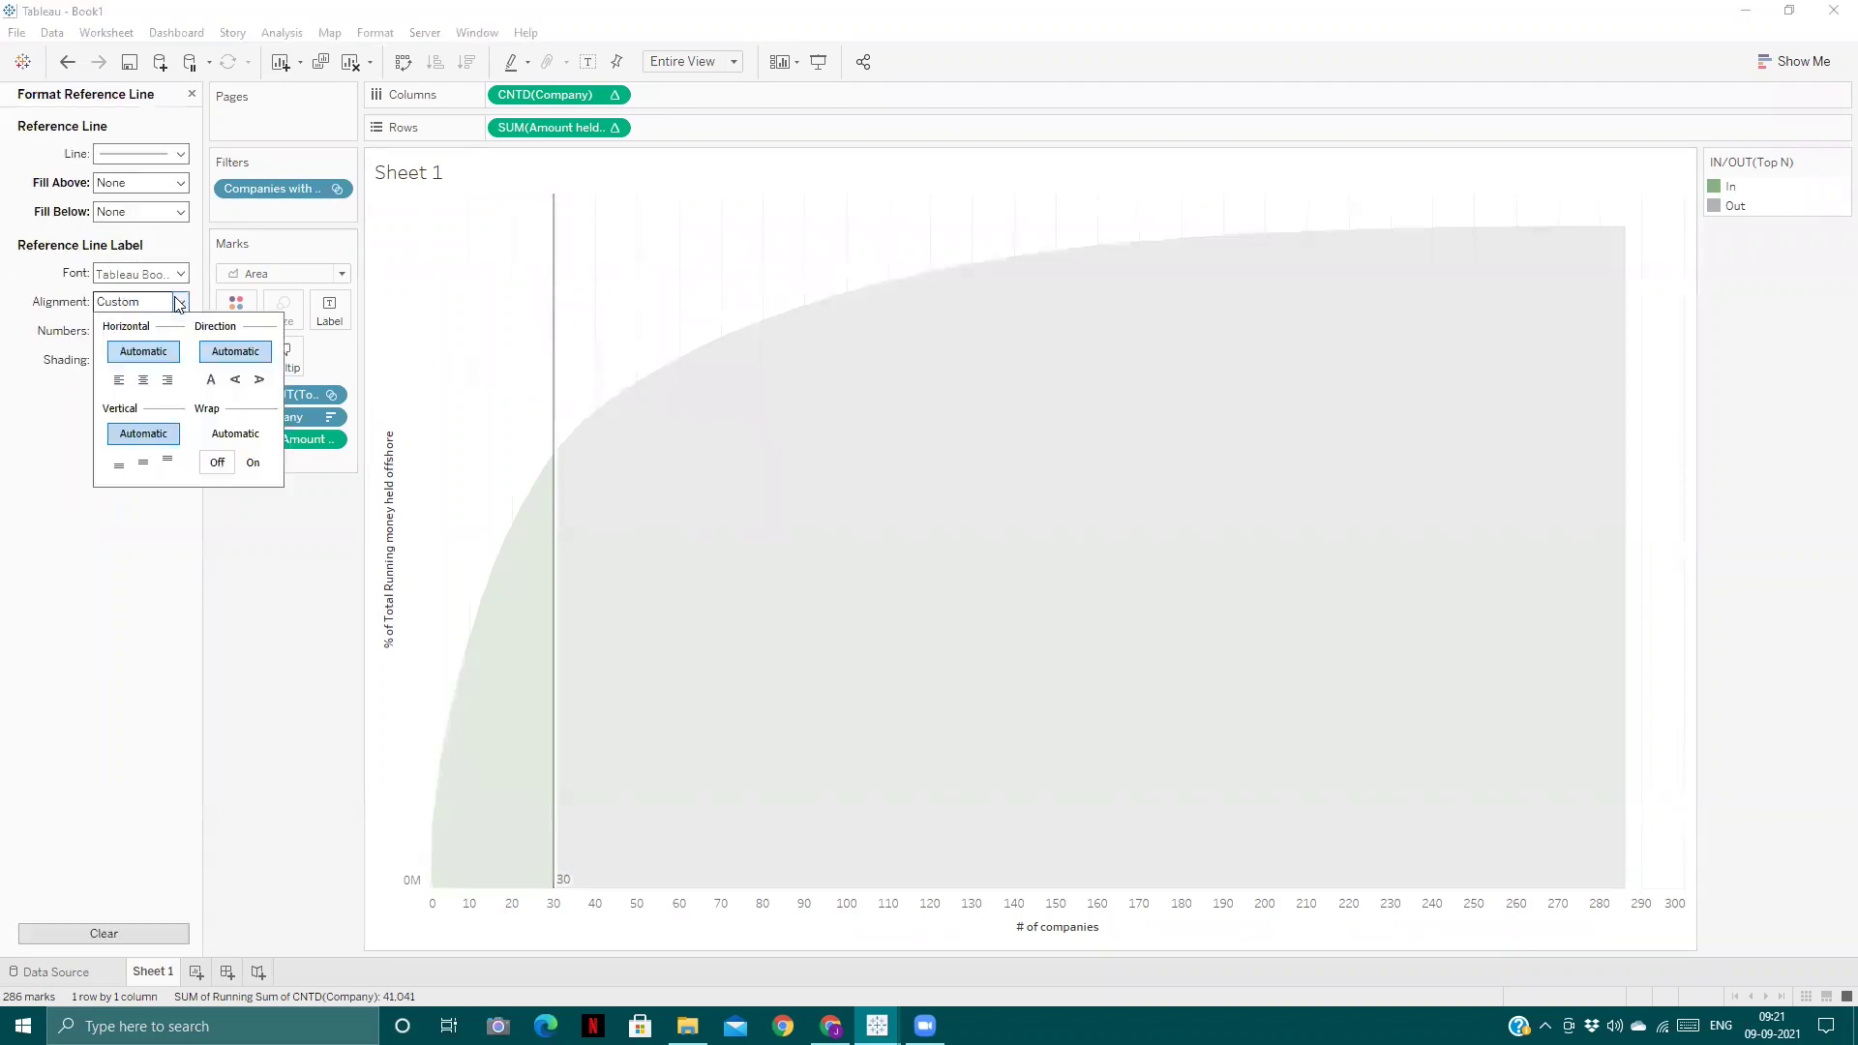
pyautogui.click(167, 464)
pyautogui.click(143, 554)
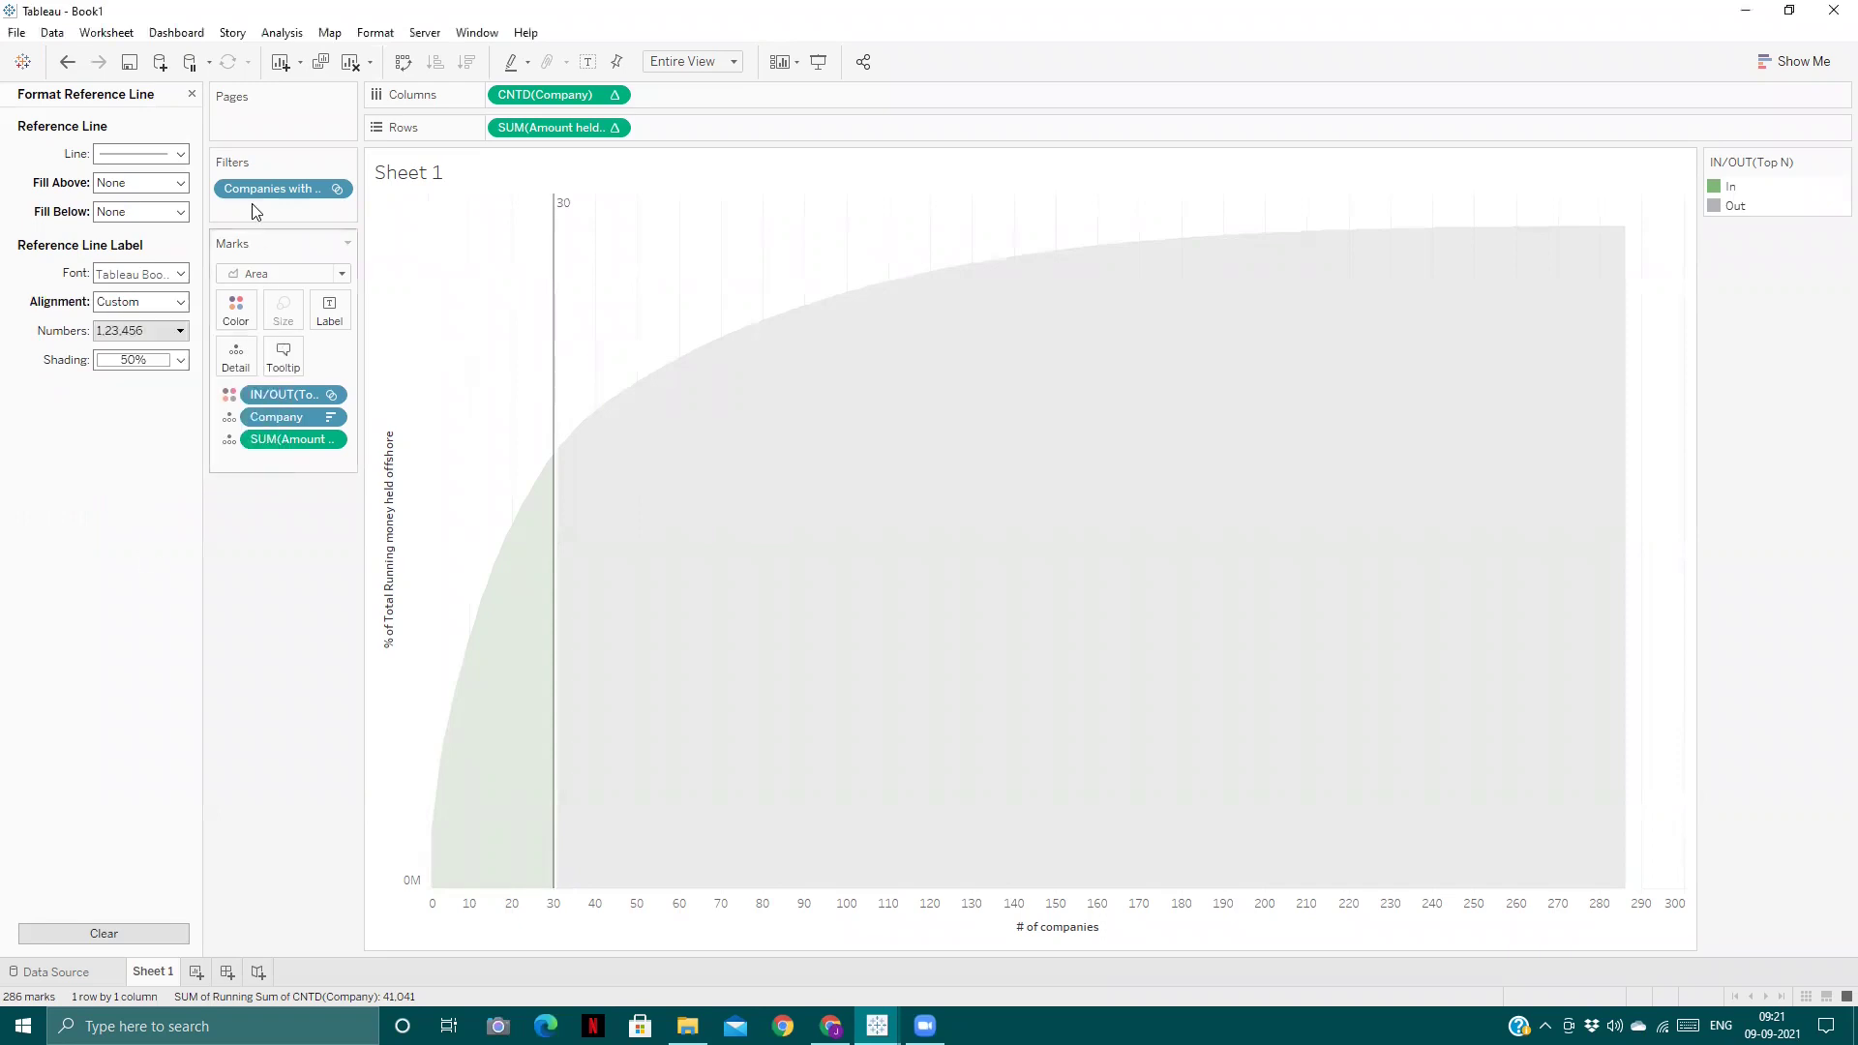
pyautogui.click(193, 95)
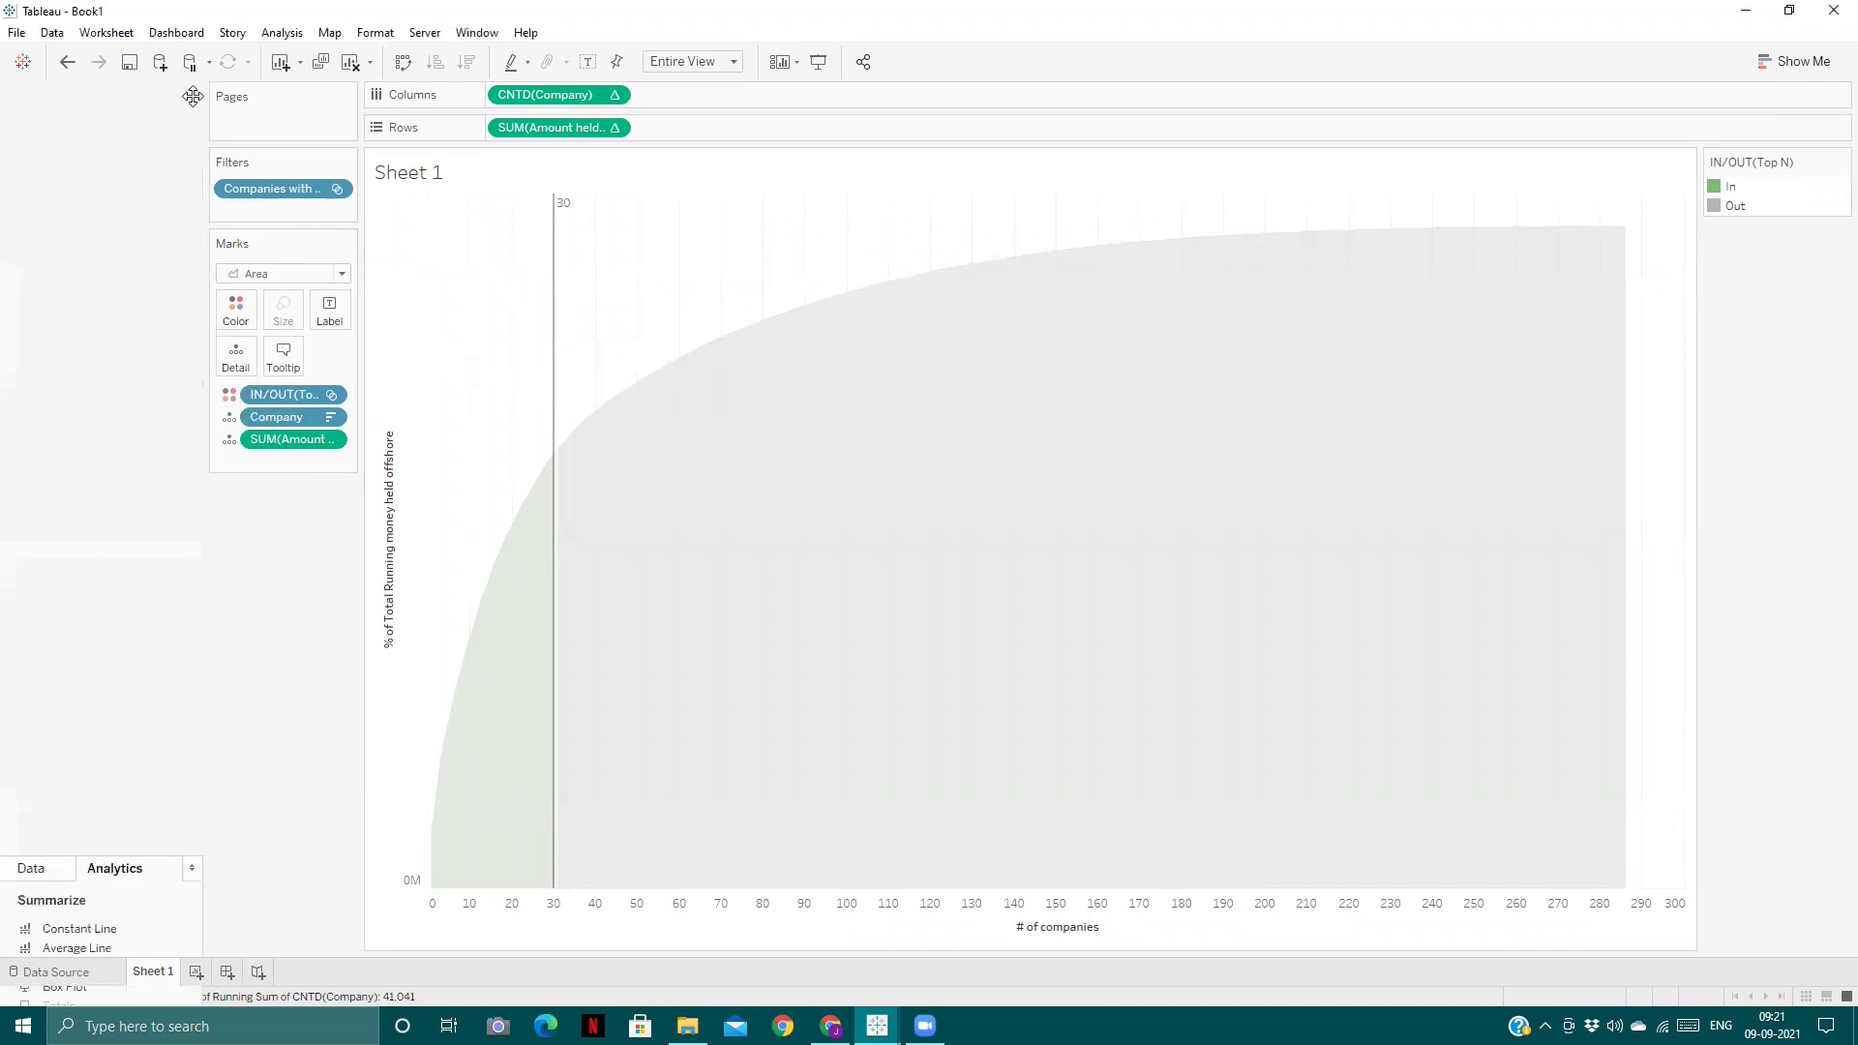
pyautogui.click(69, 64)
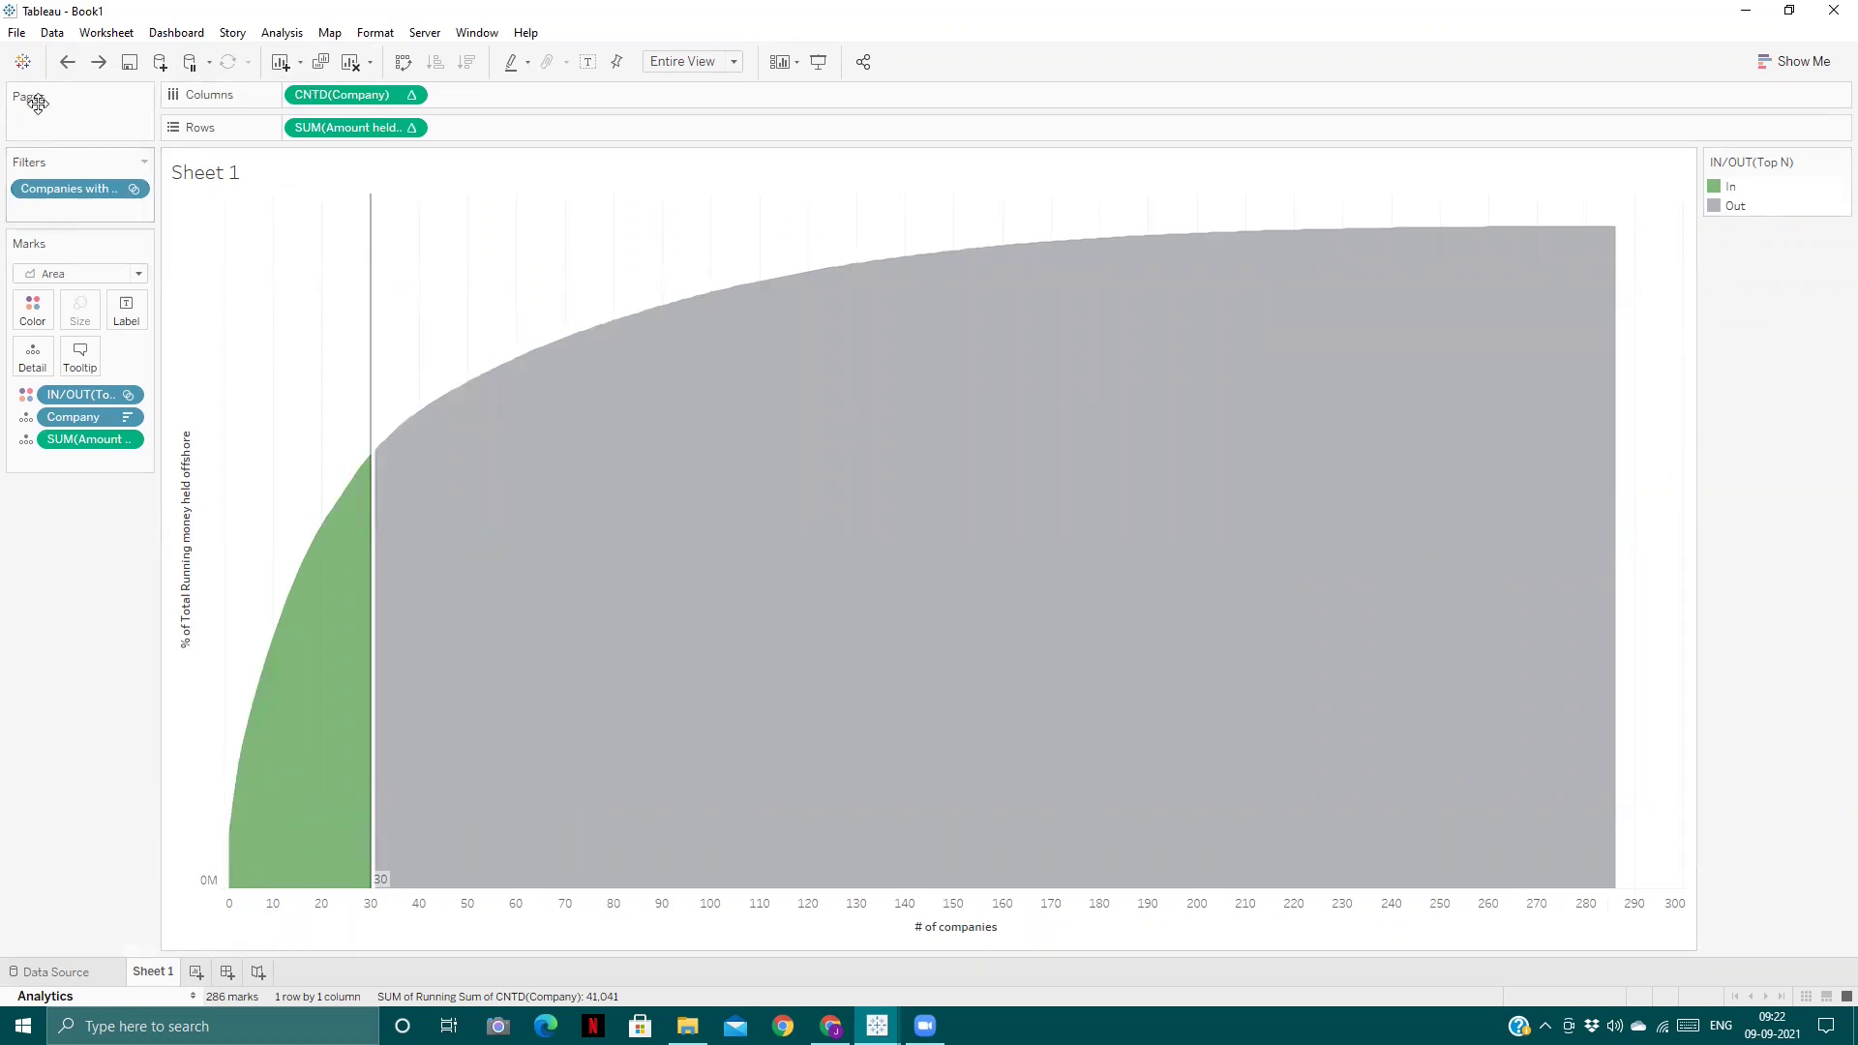
# - Restore the collapsed Data and Analytics side pane on Sheet 1
pyautogui.click(281, 32)
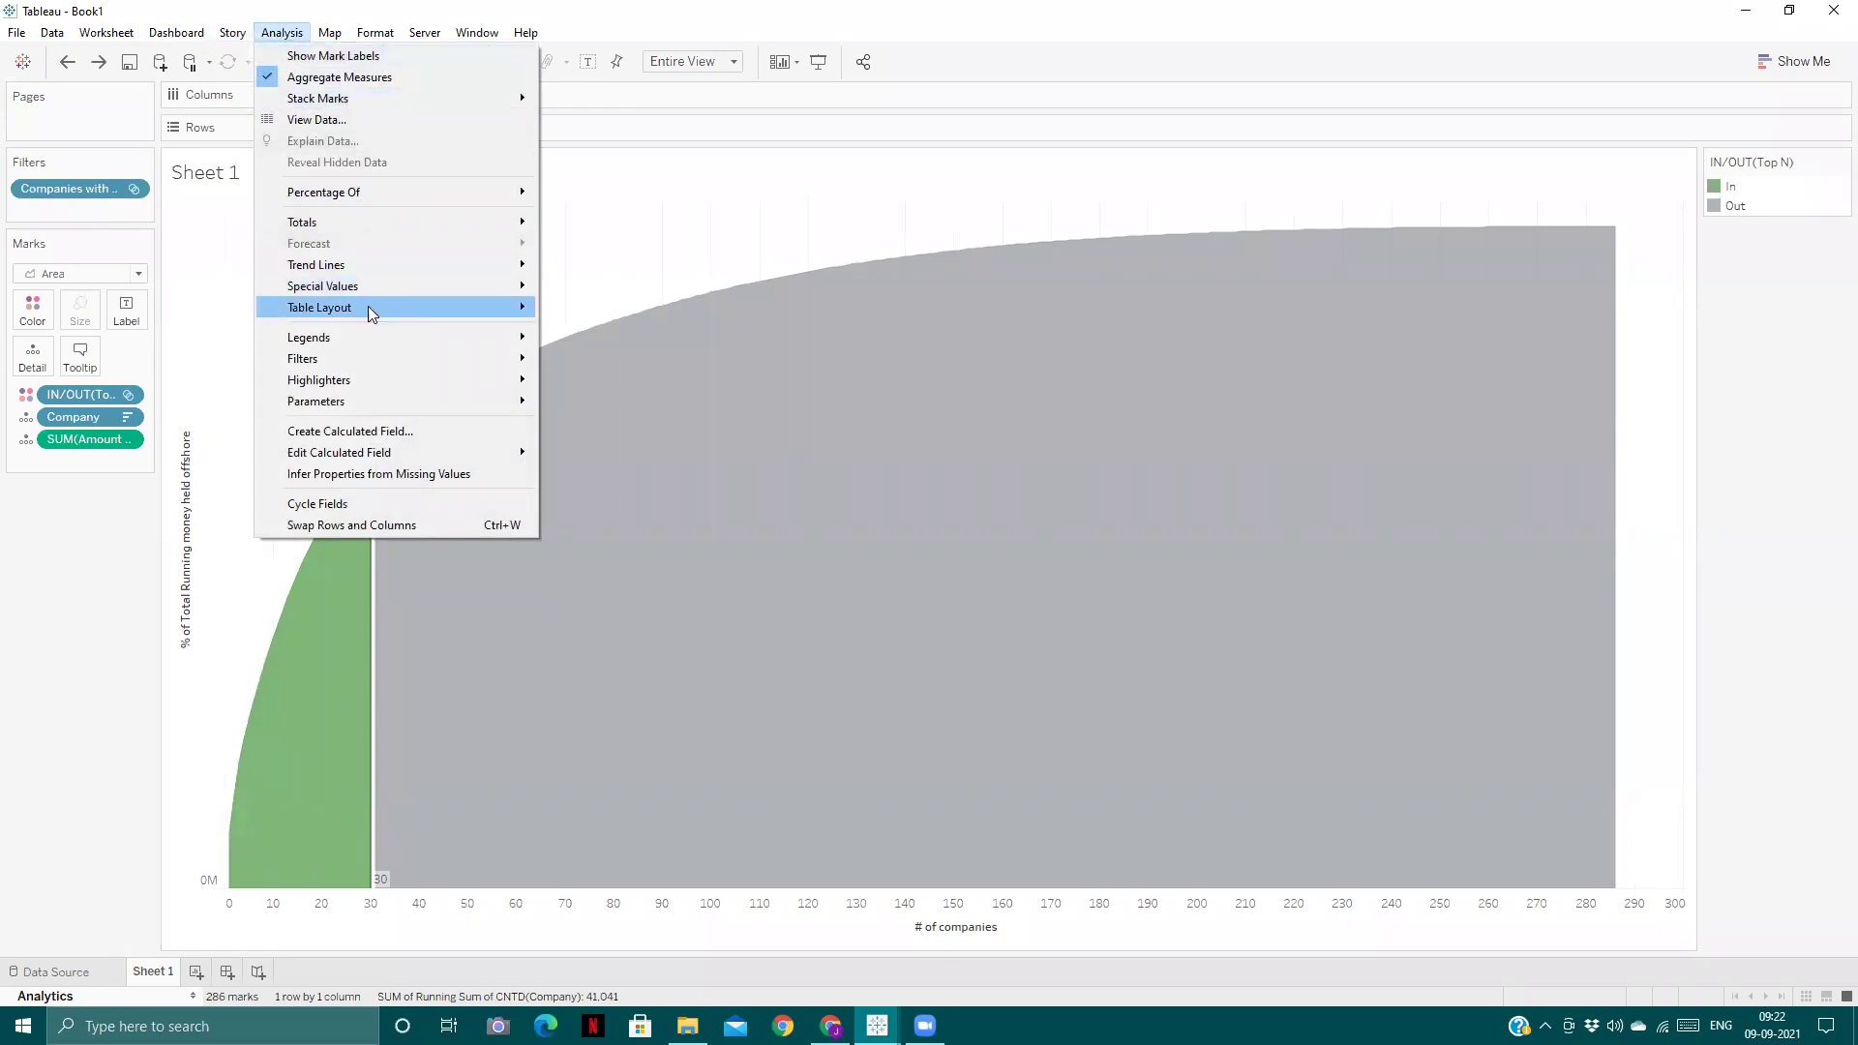
pyautogui.click(9, 842)
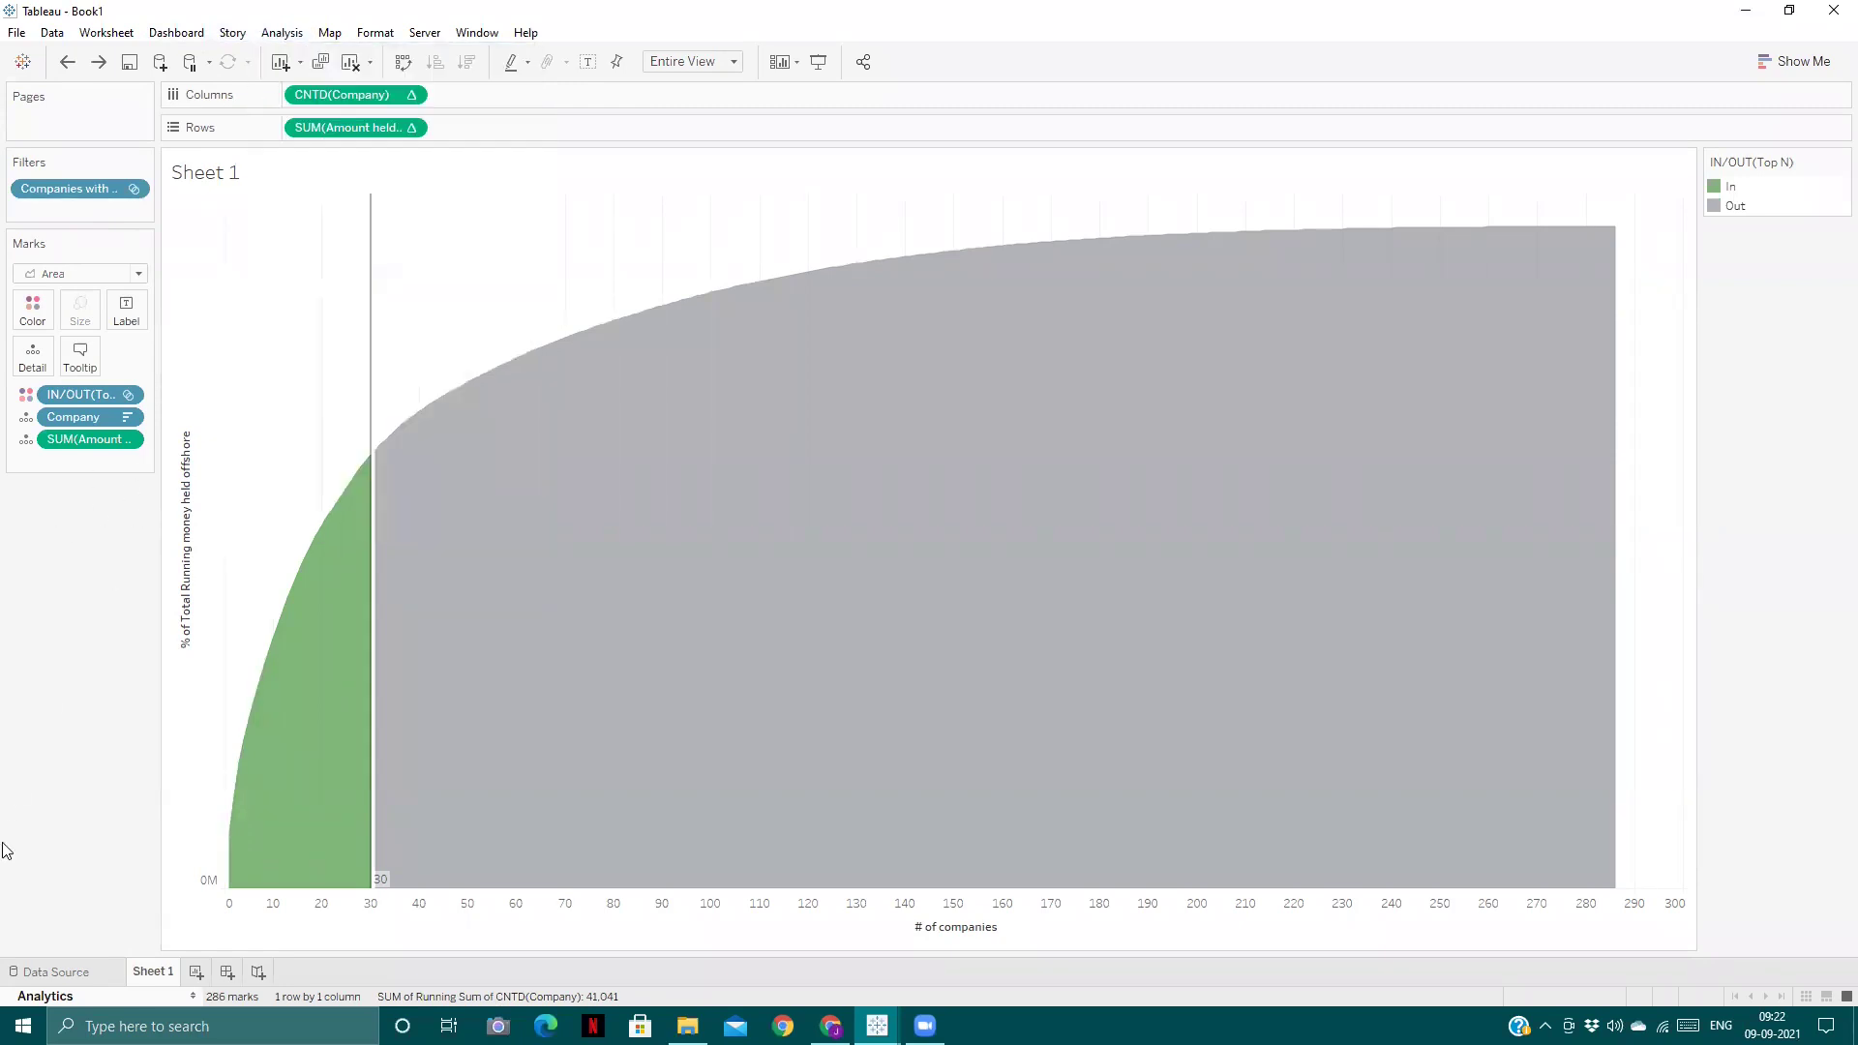
pyautogui.click(55, 972)
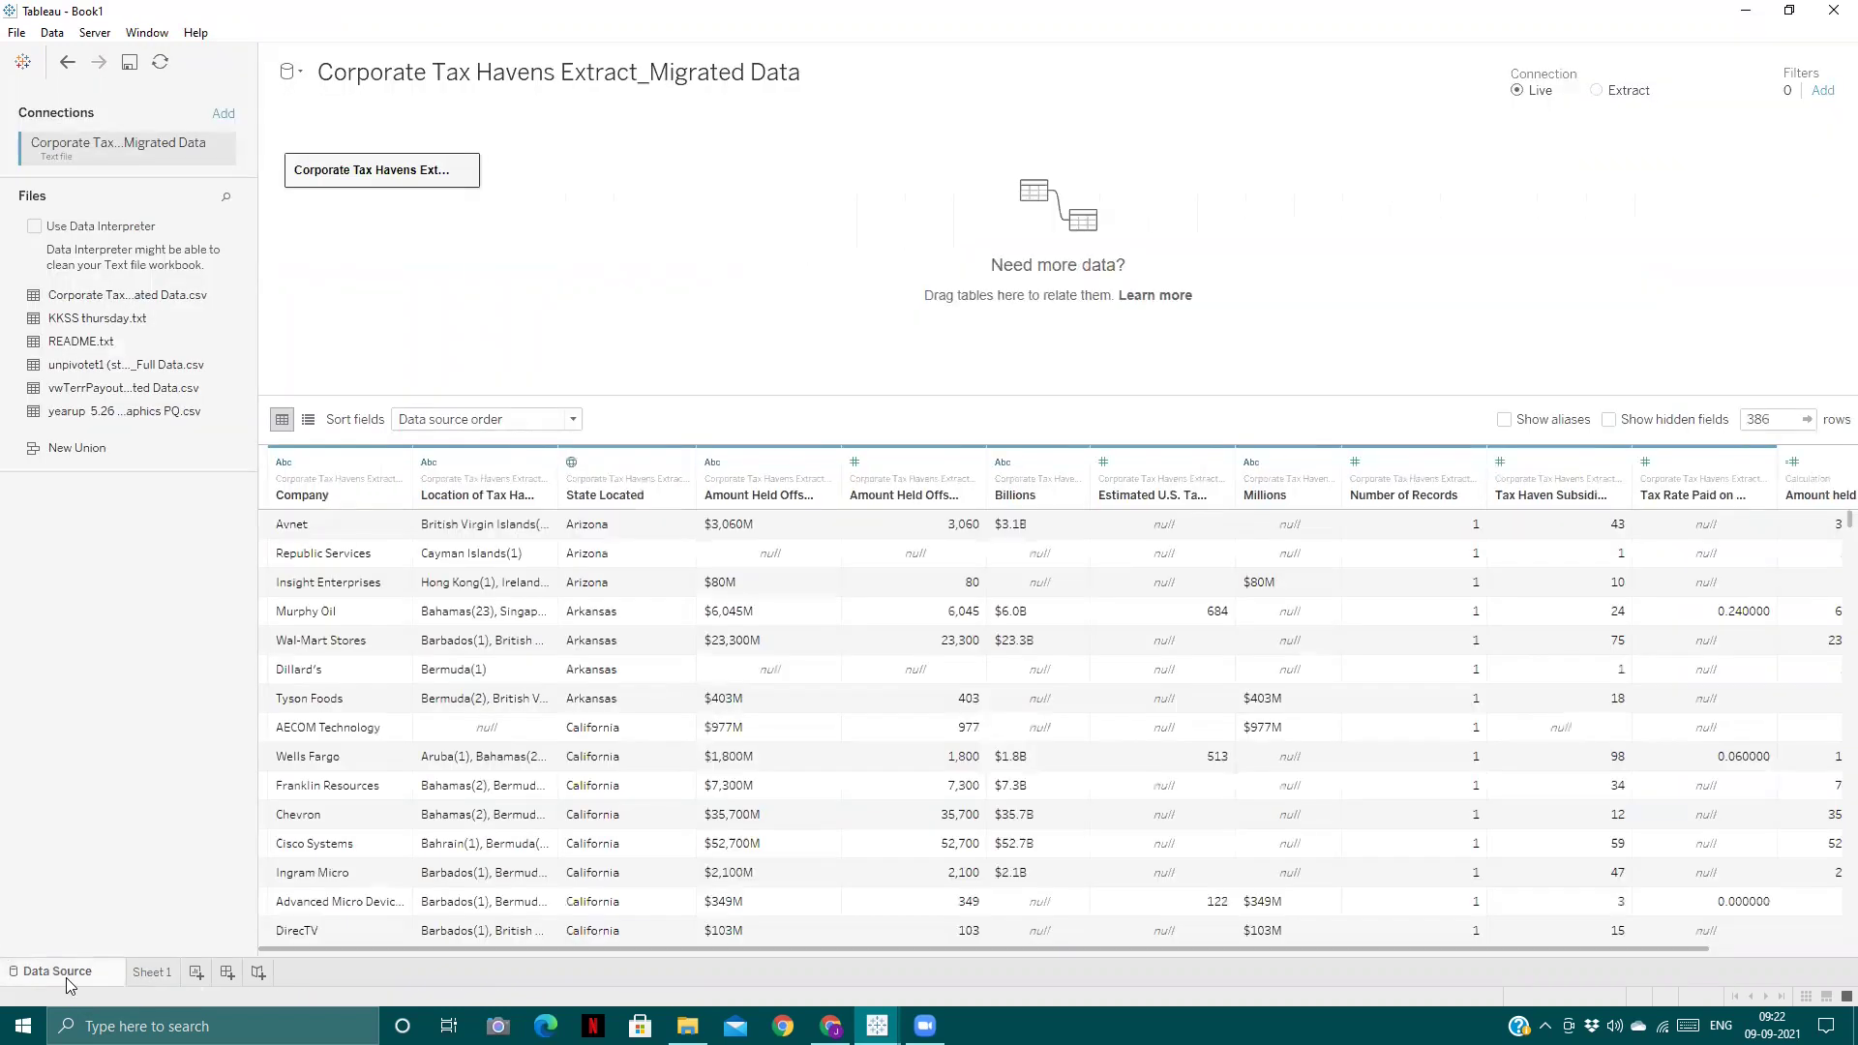
pyautogui.click(136, 973)
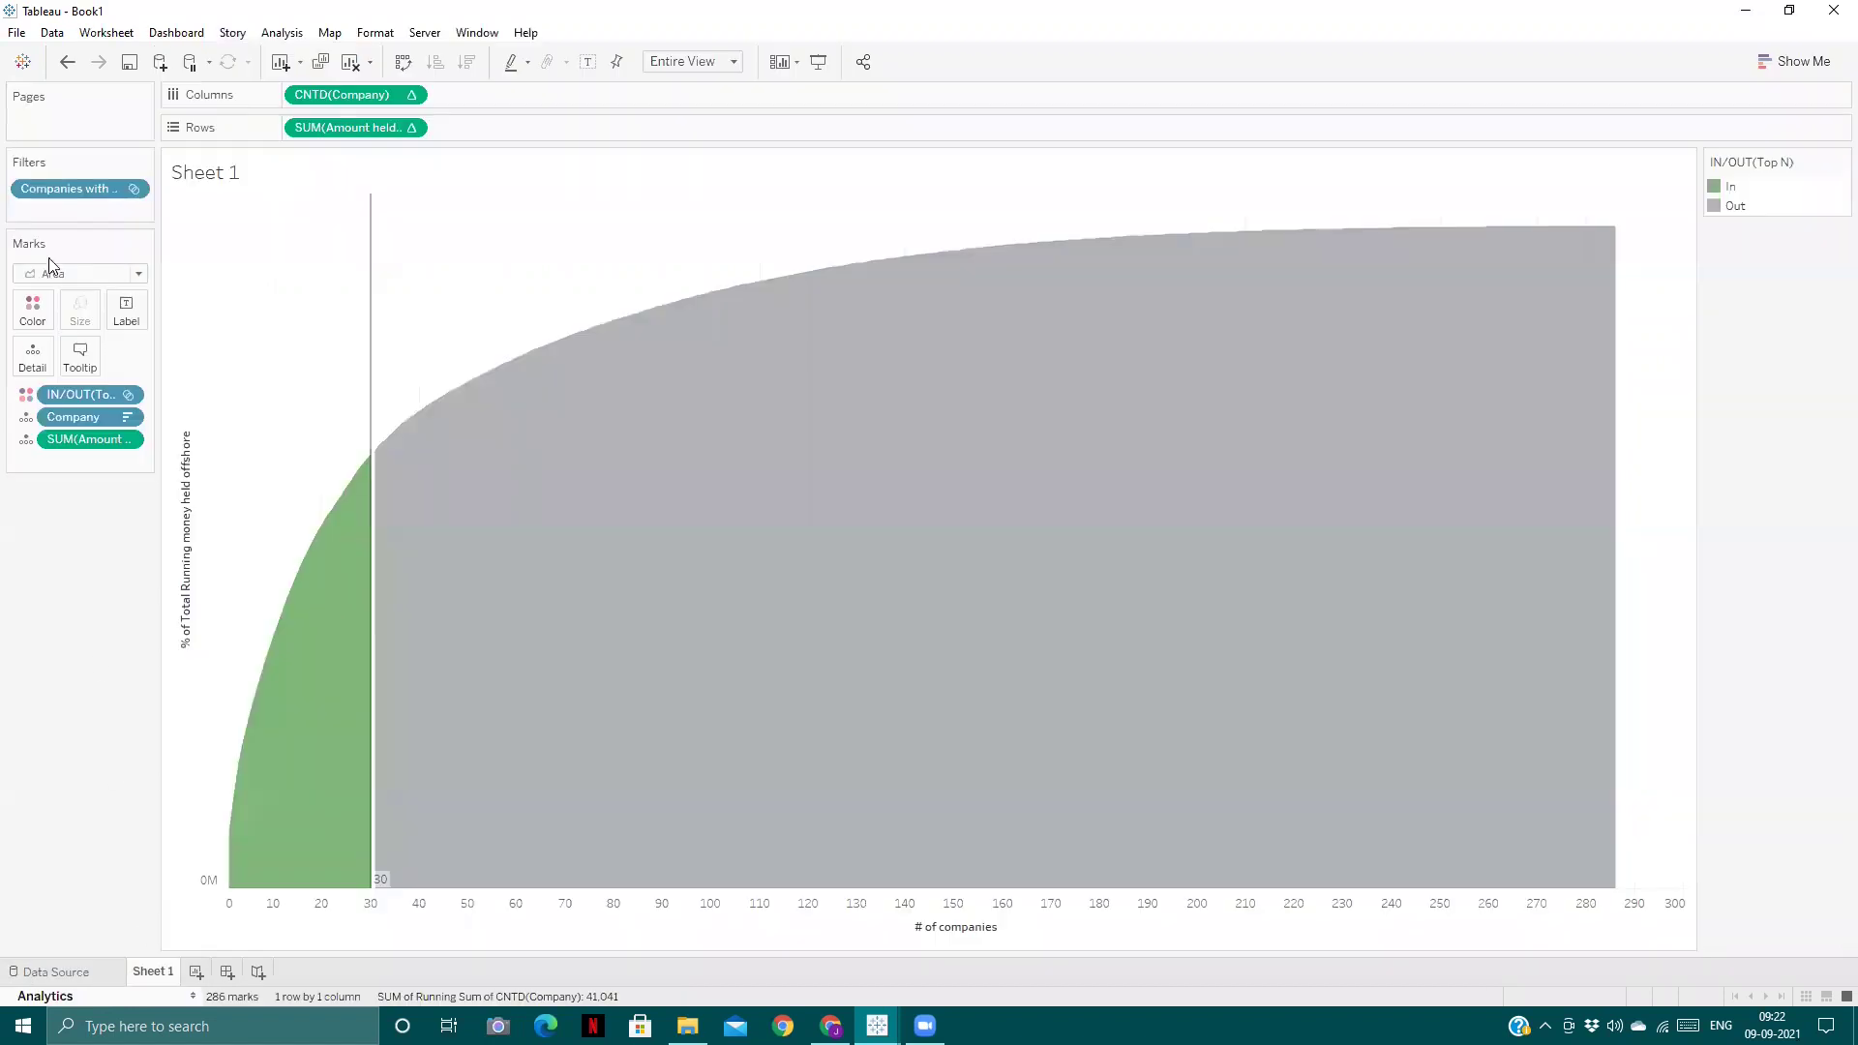
pyautogui.click(271, 33)
pyautogui.moveTo(320, 98)
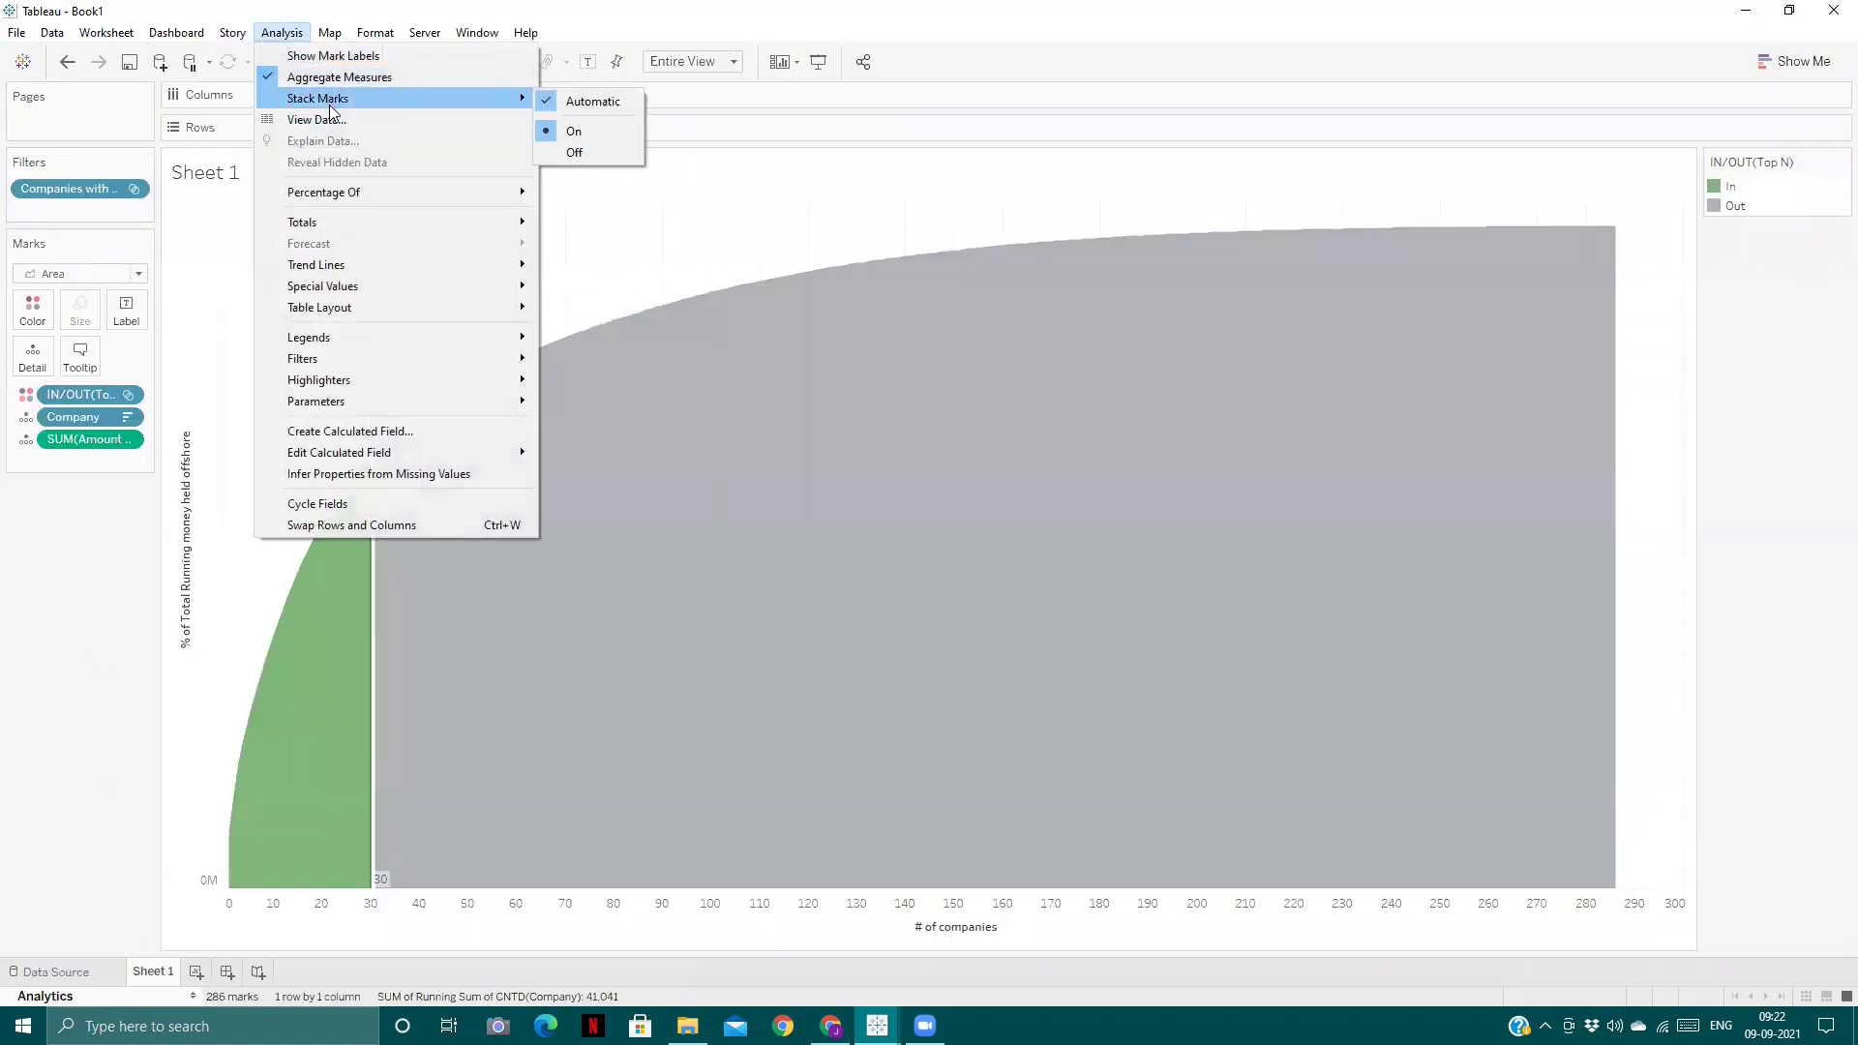
pyautogui.click(51, 696)
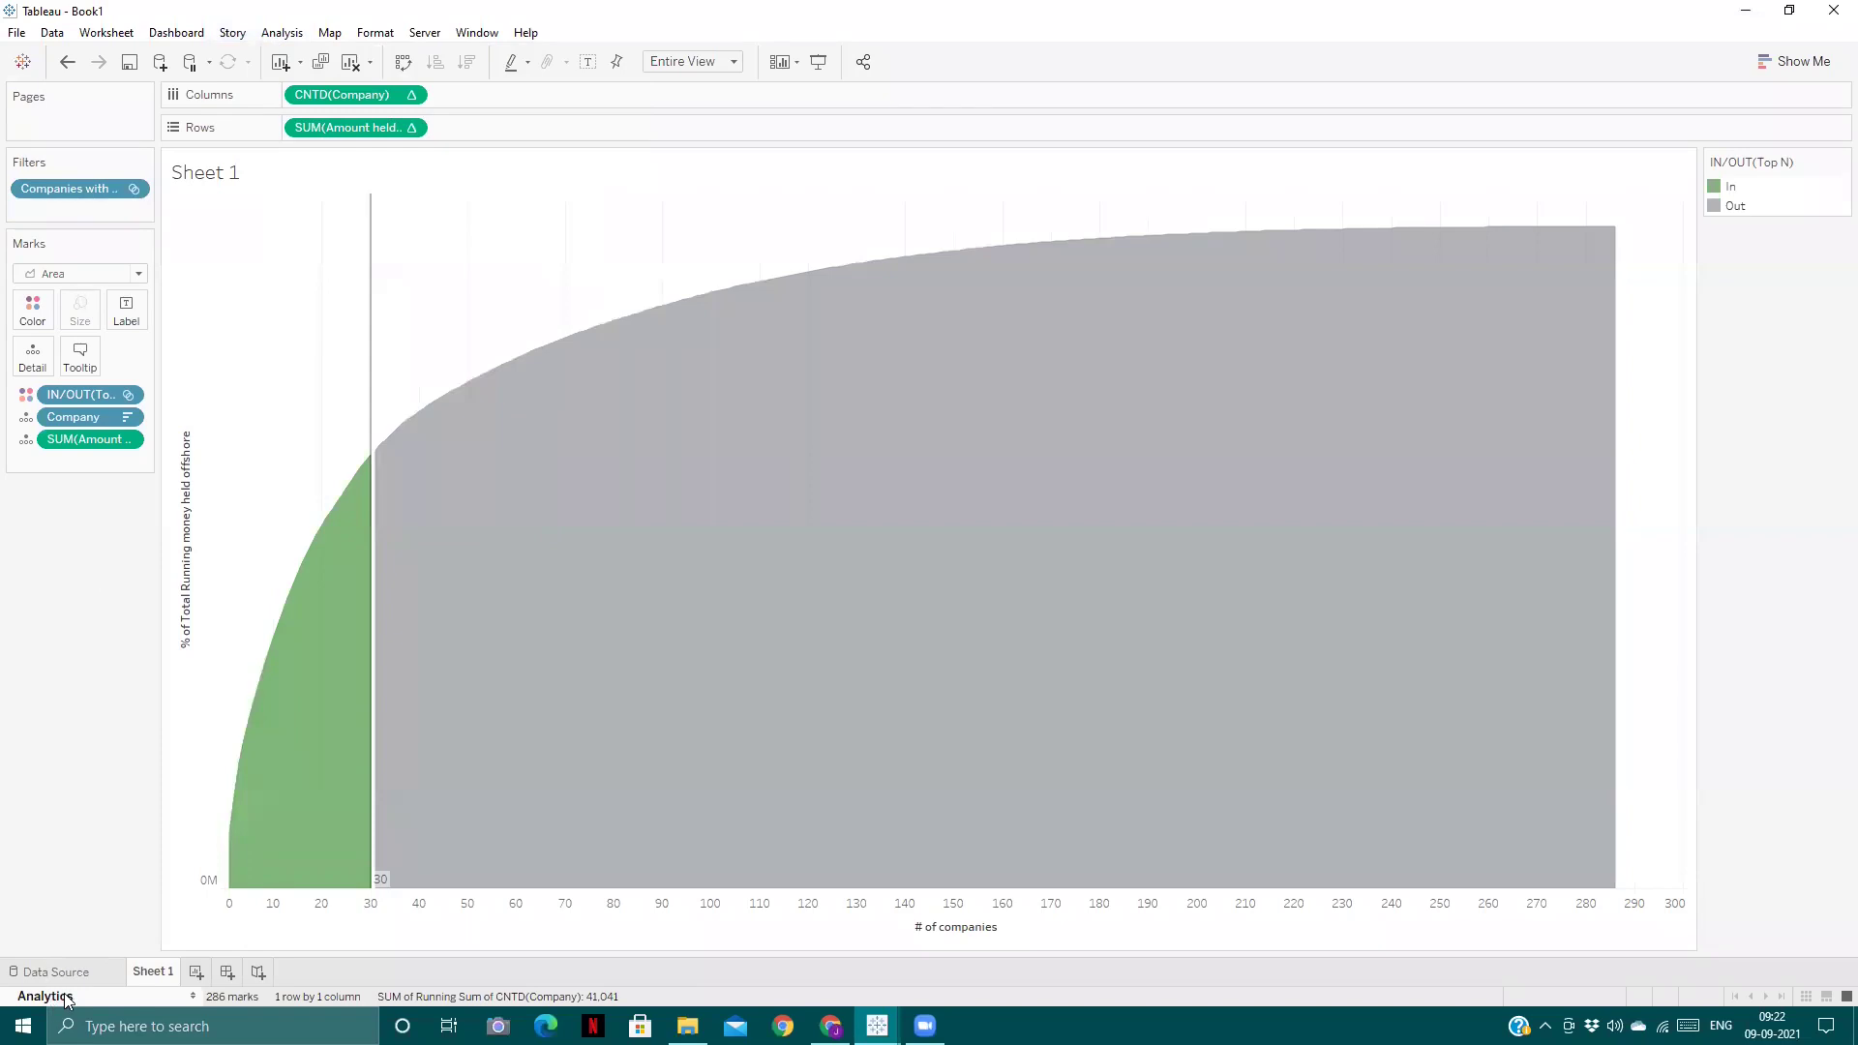
pyautogui.click(192, 998)
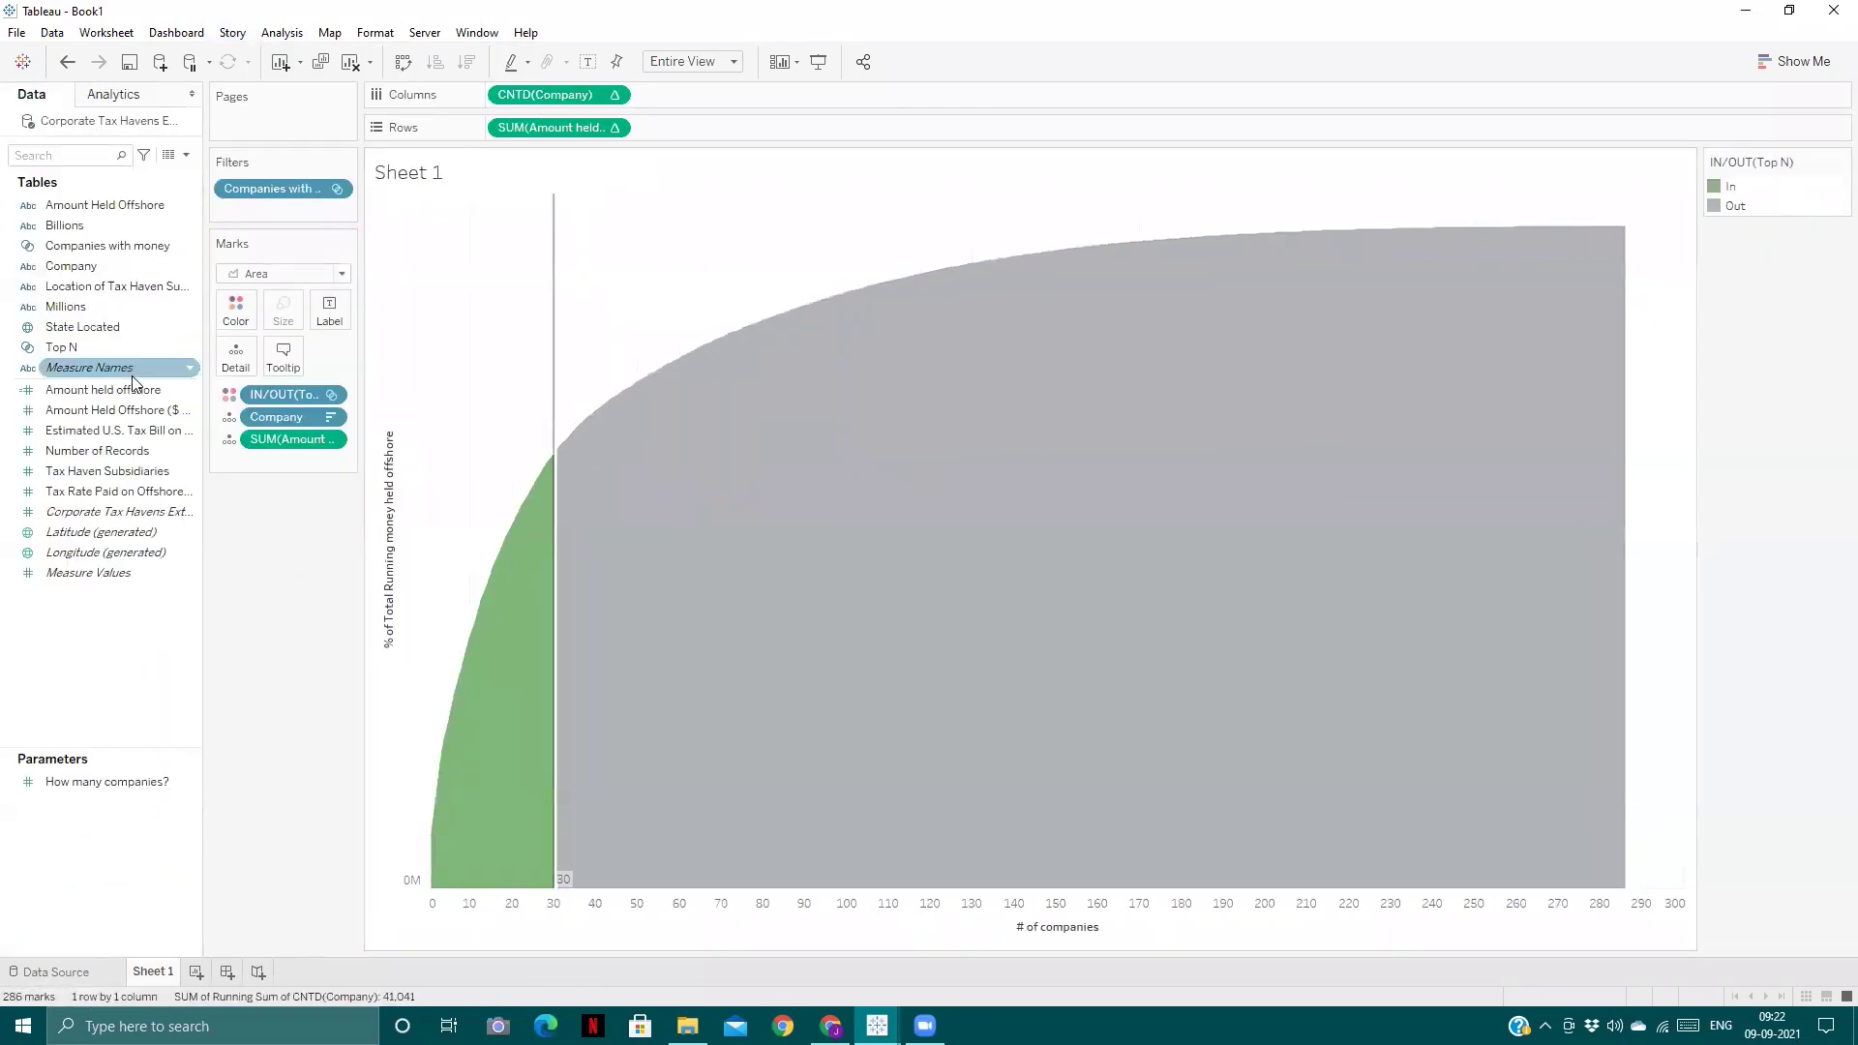
# - Format the company count reference line with its label vertically aligned to the top, and close the formatting settings
pyautogui.rightClick(553, 269)
pyautogui.click(600, 304)
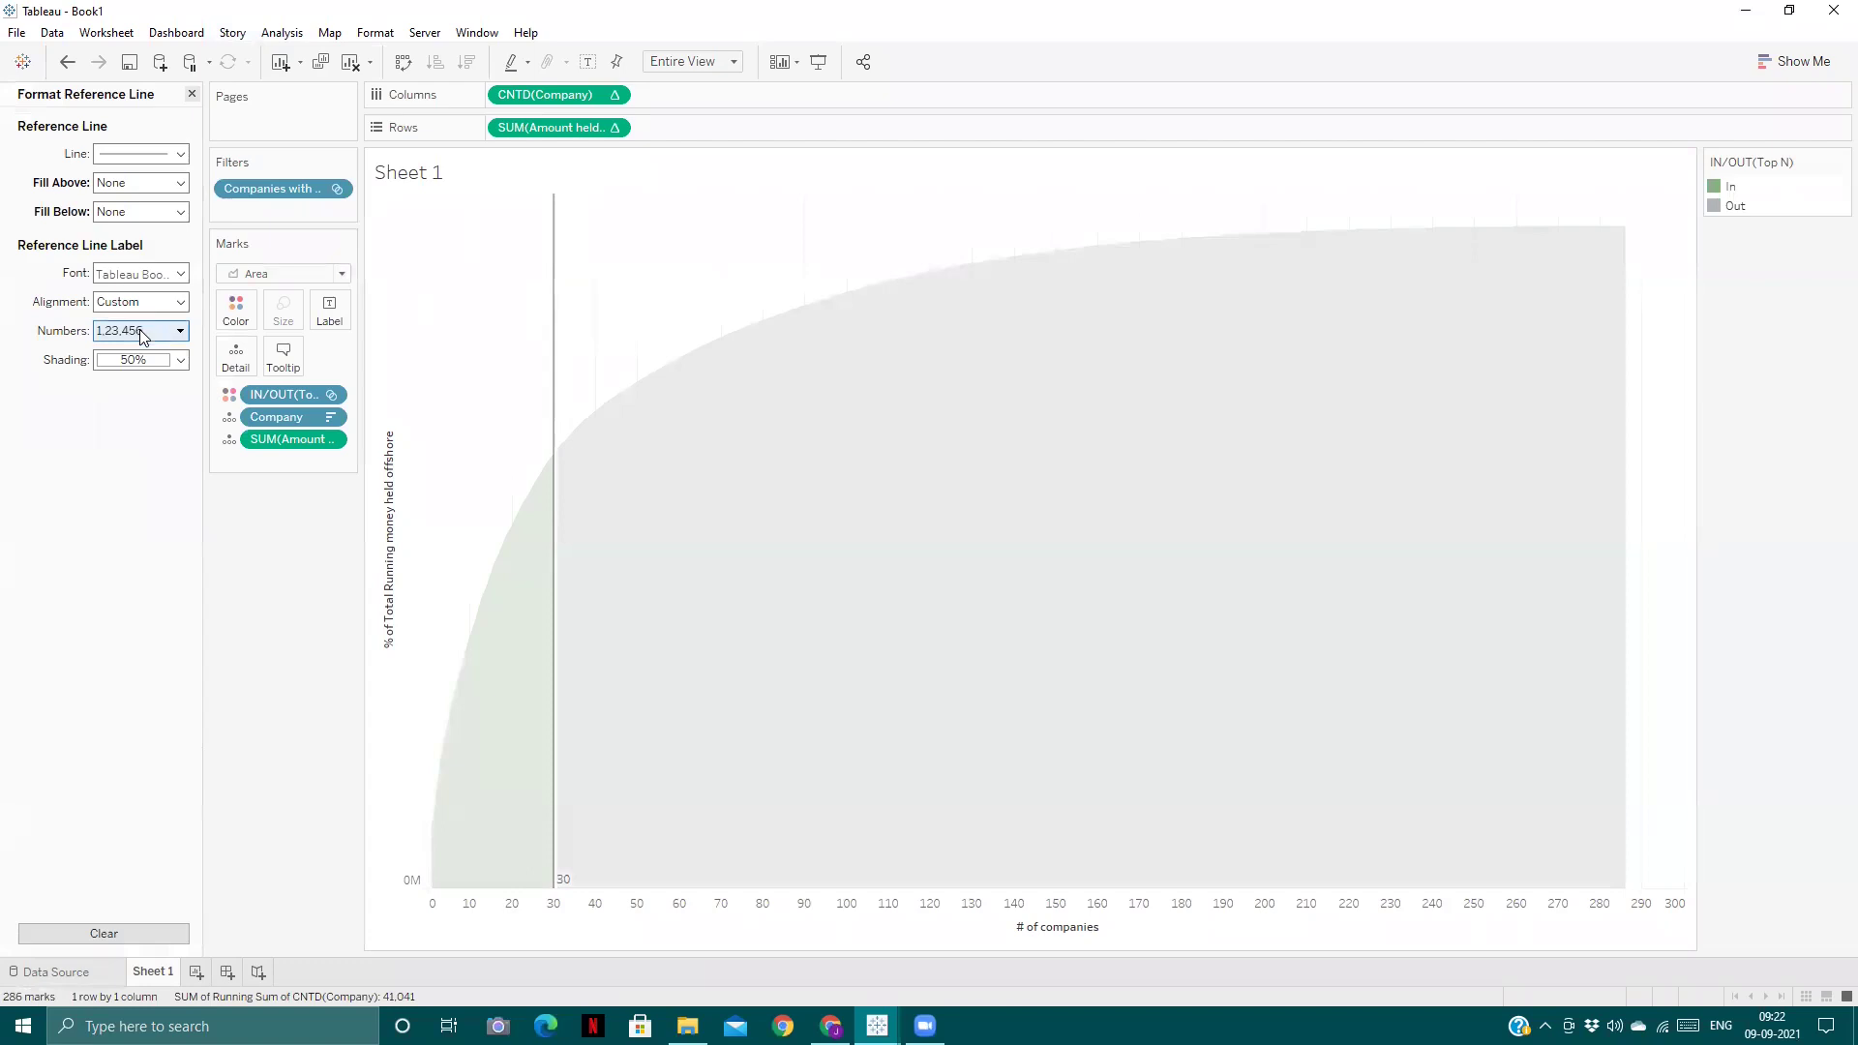
pyautogui.click(145, 302)
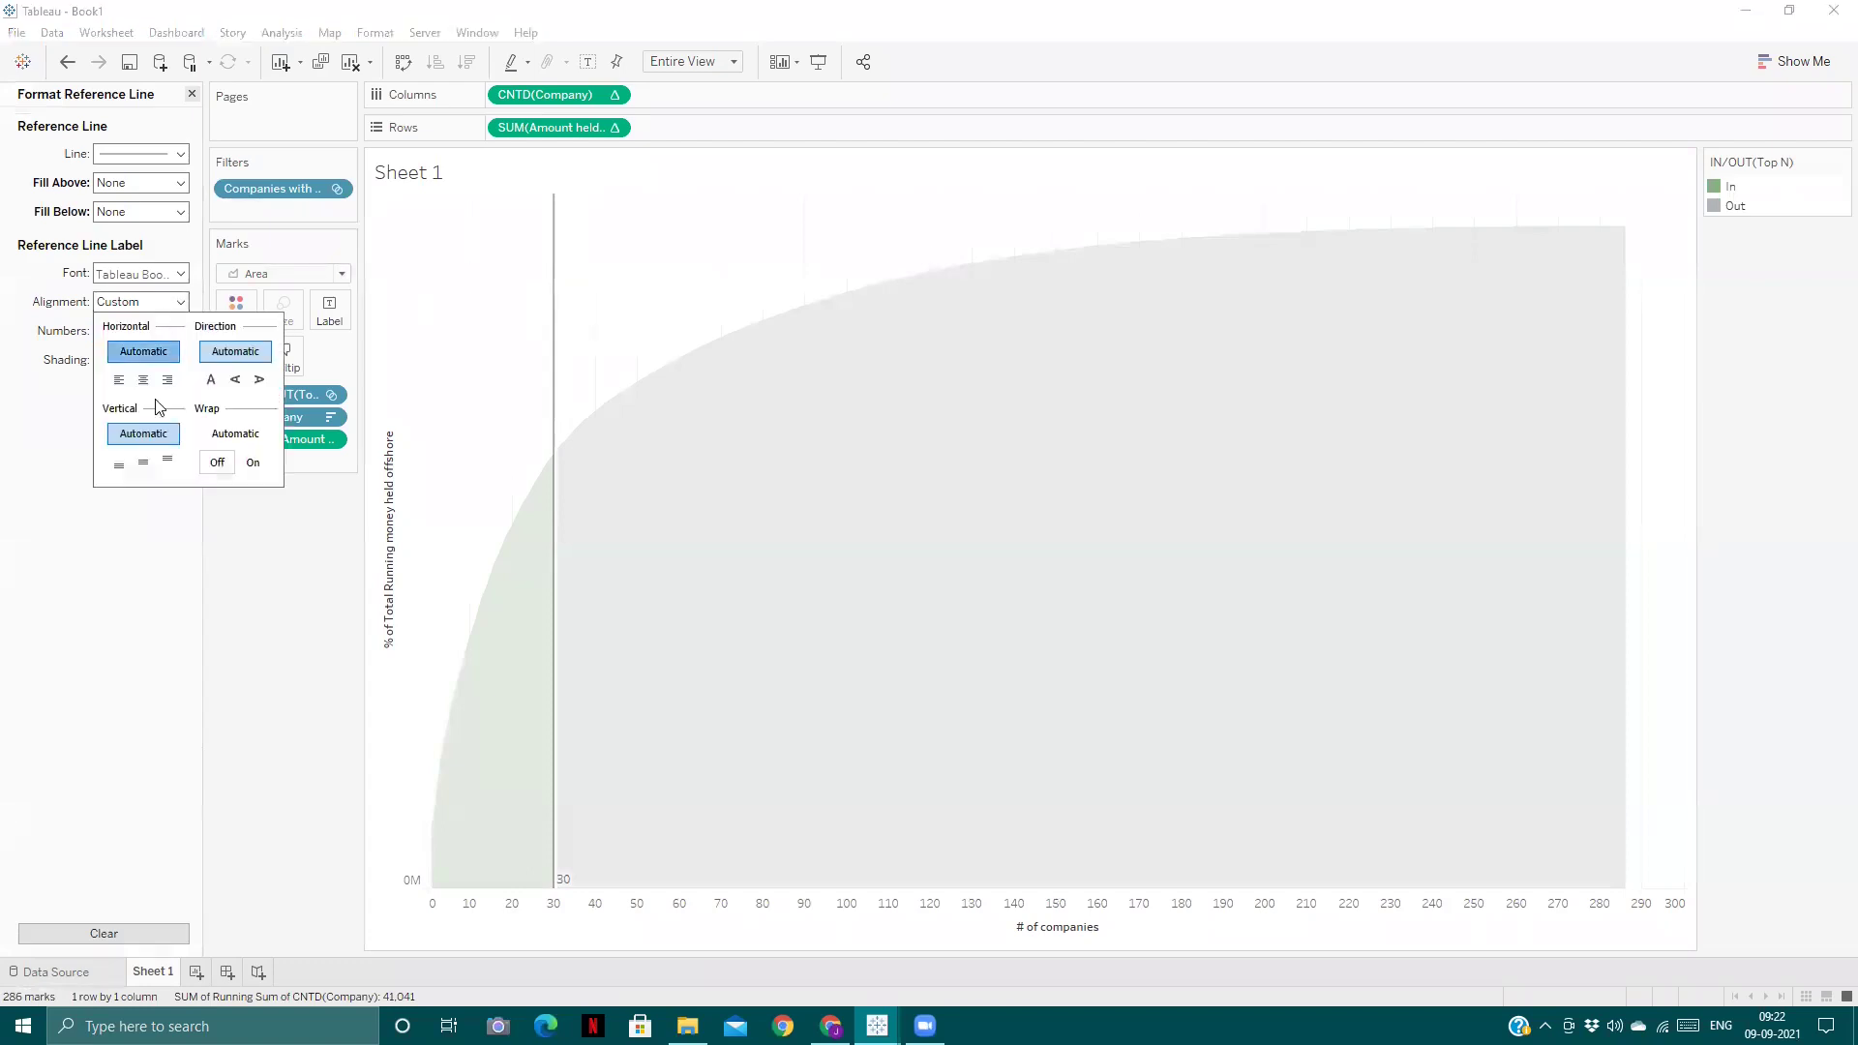
pyautogui.click(167, 459)
pyautogui.click(238, 551)
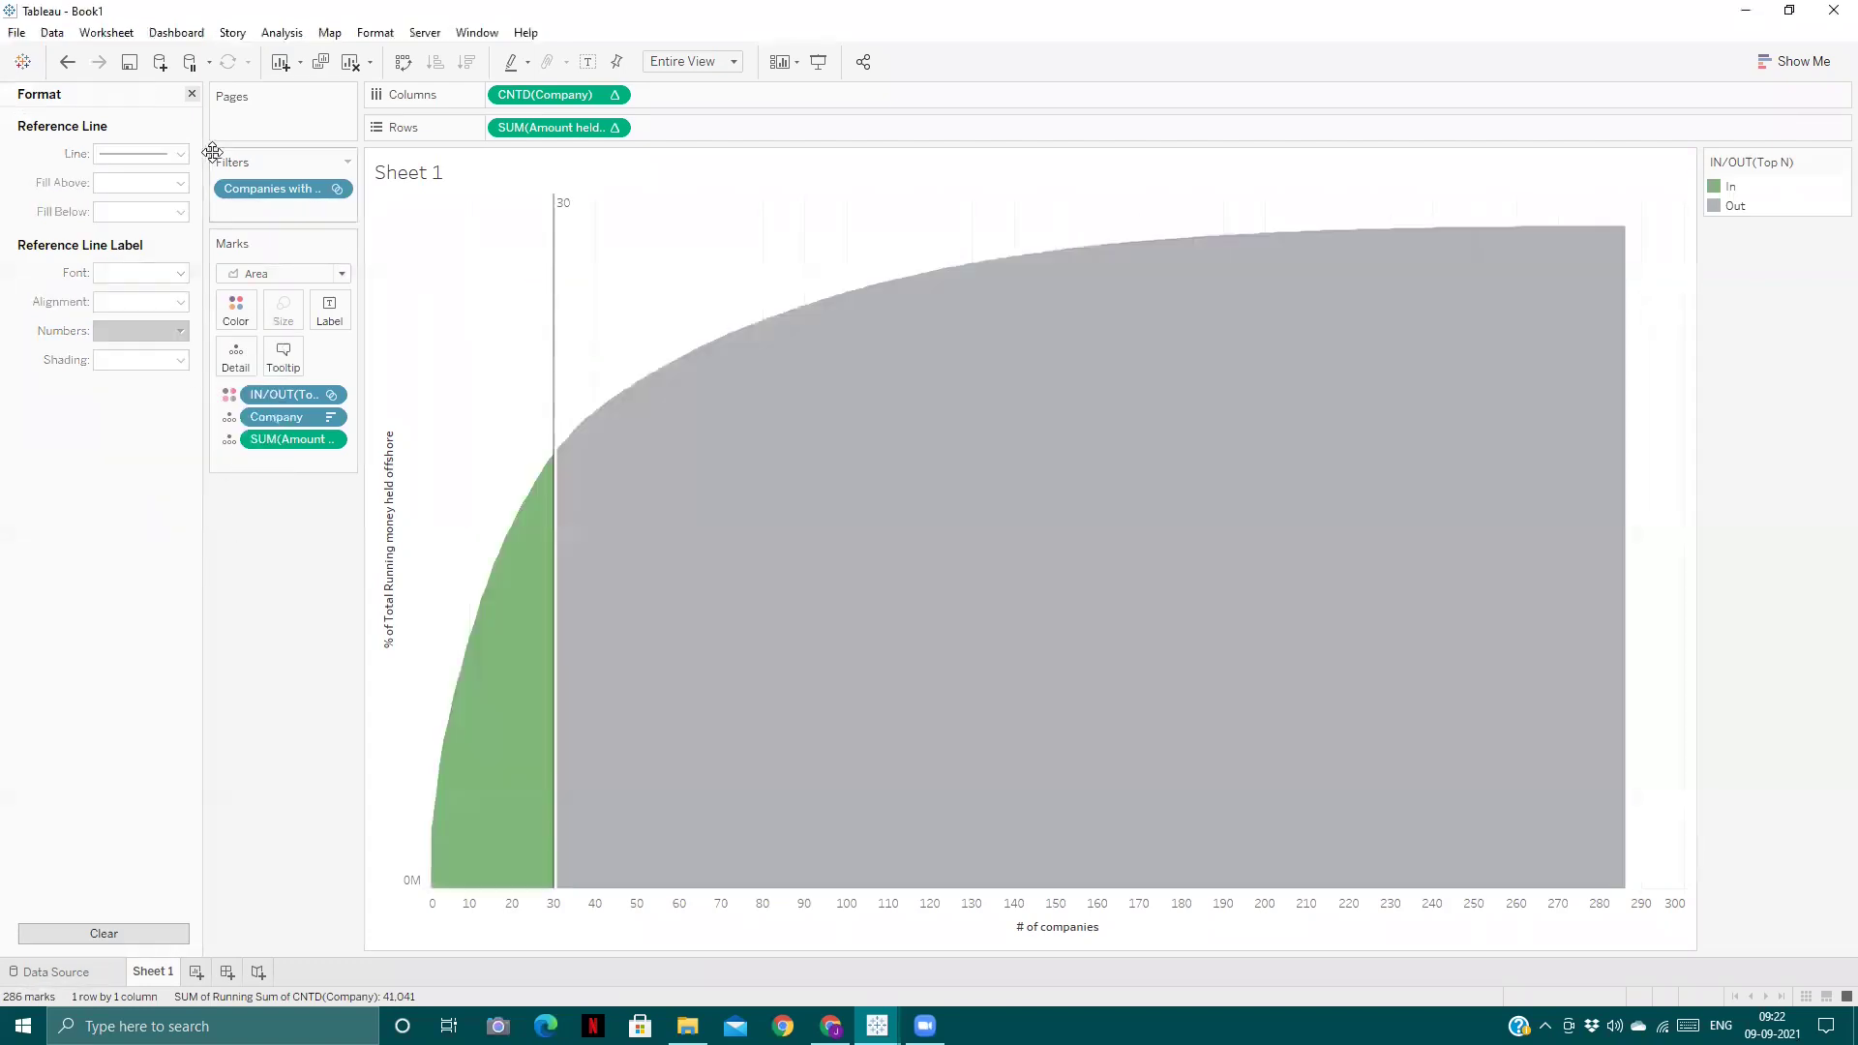
pyautogui.click(191, 94)
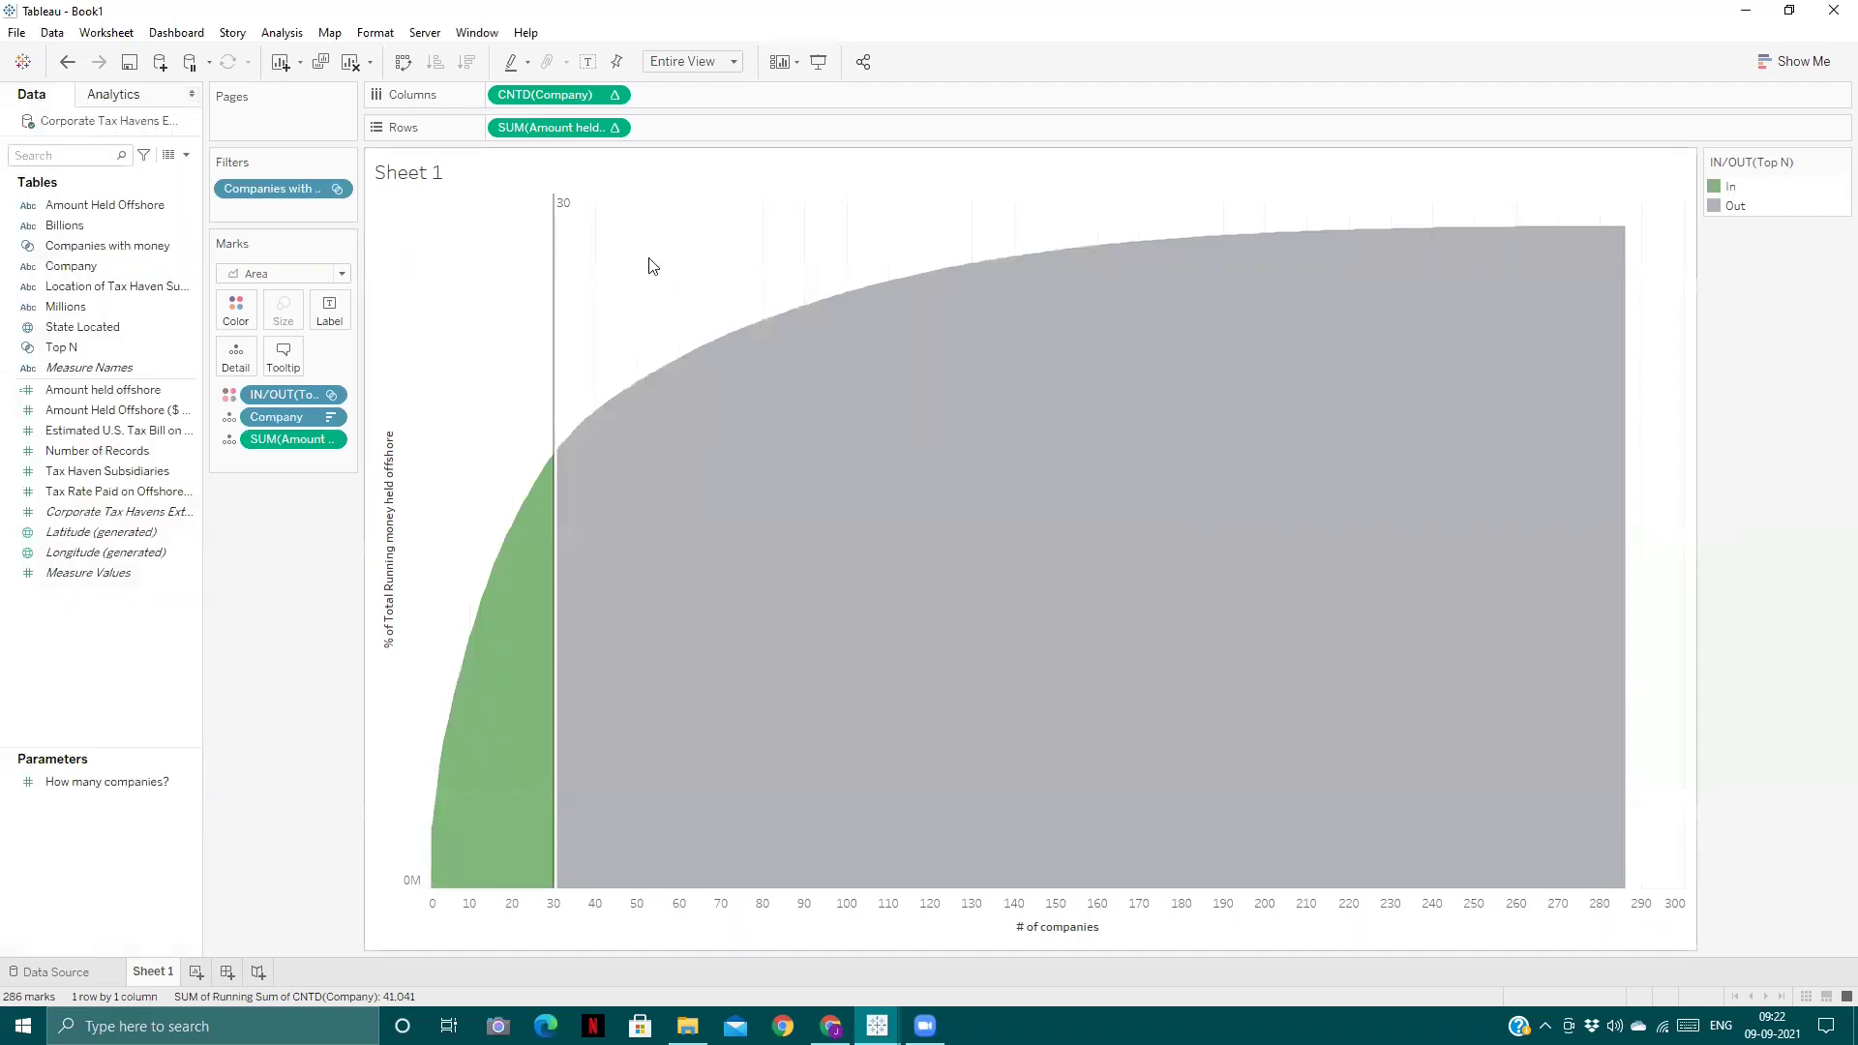
# - Try an average reference line on the amount held offshore axis and remove it
pyautogui.click(118, 98)
pyautogui.moveTo(79, 447); pyautogui.dragTo(540, 318)
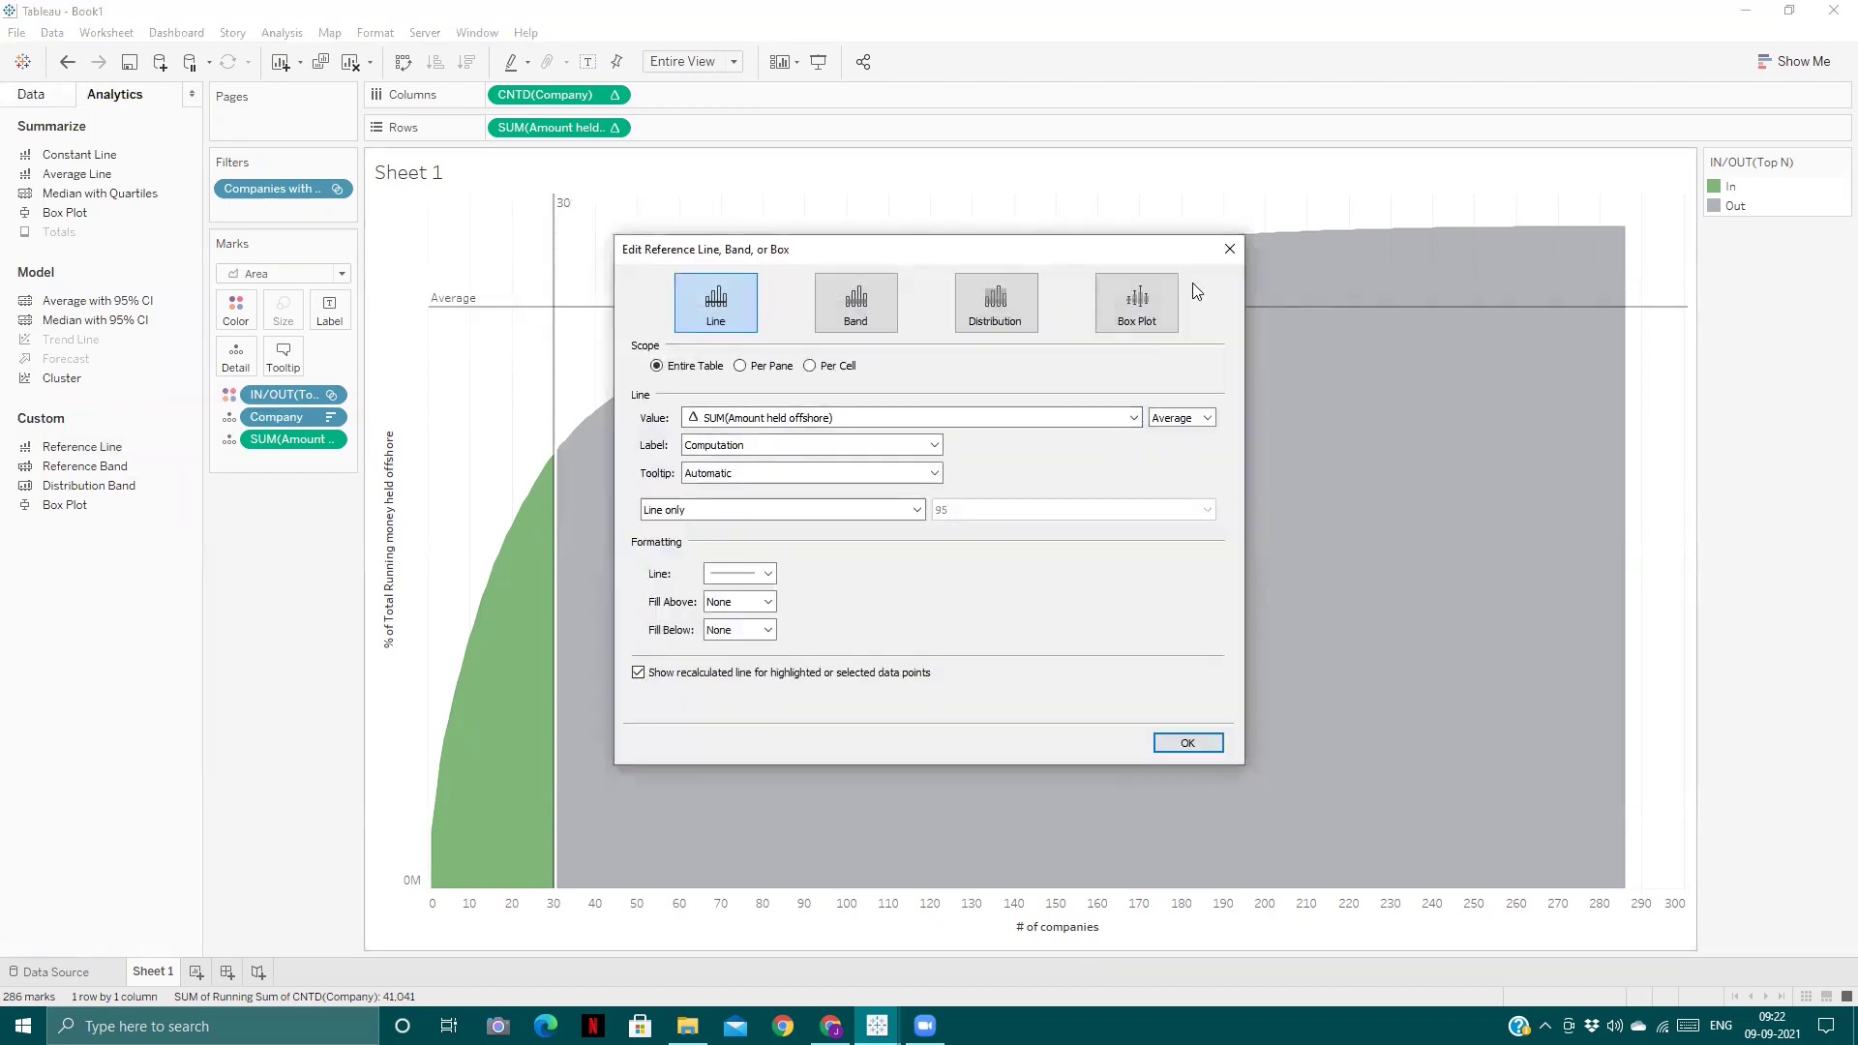
pyautogui.click(1228, 249)
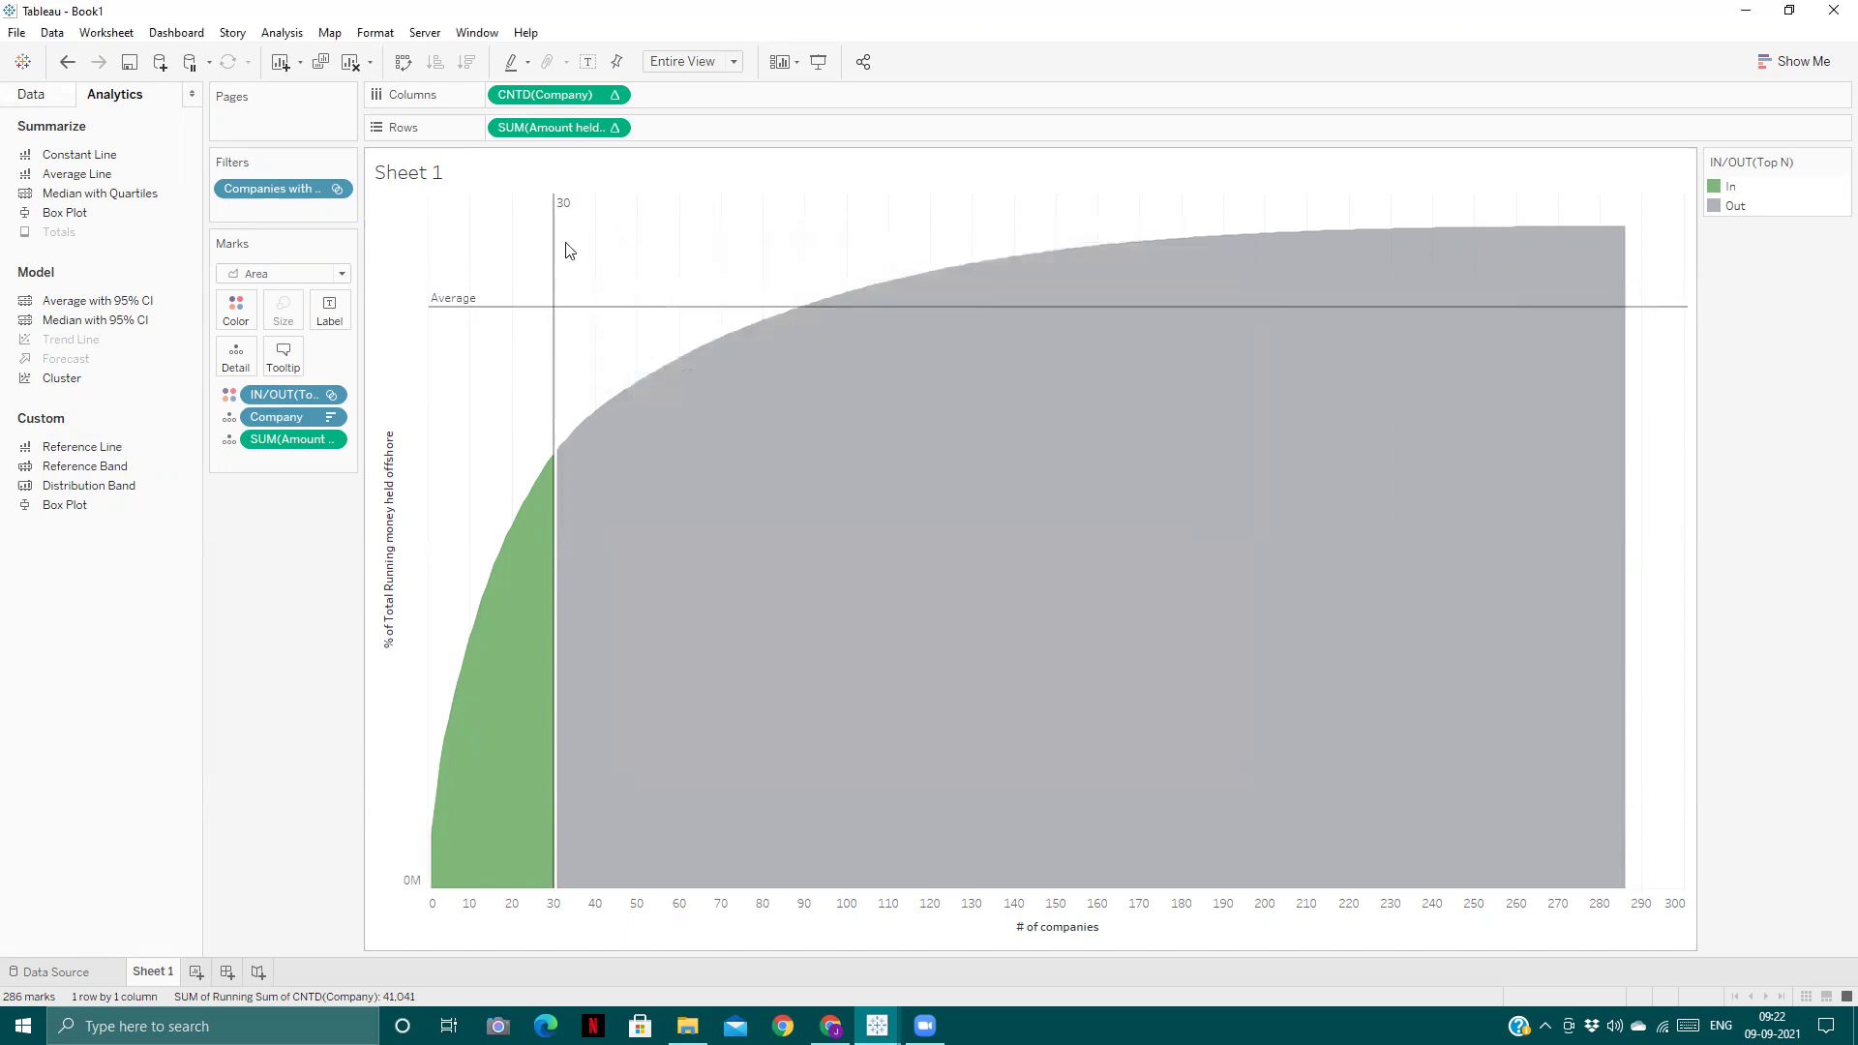
pyautogui.click(32, 96)
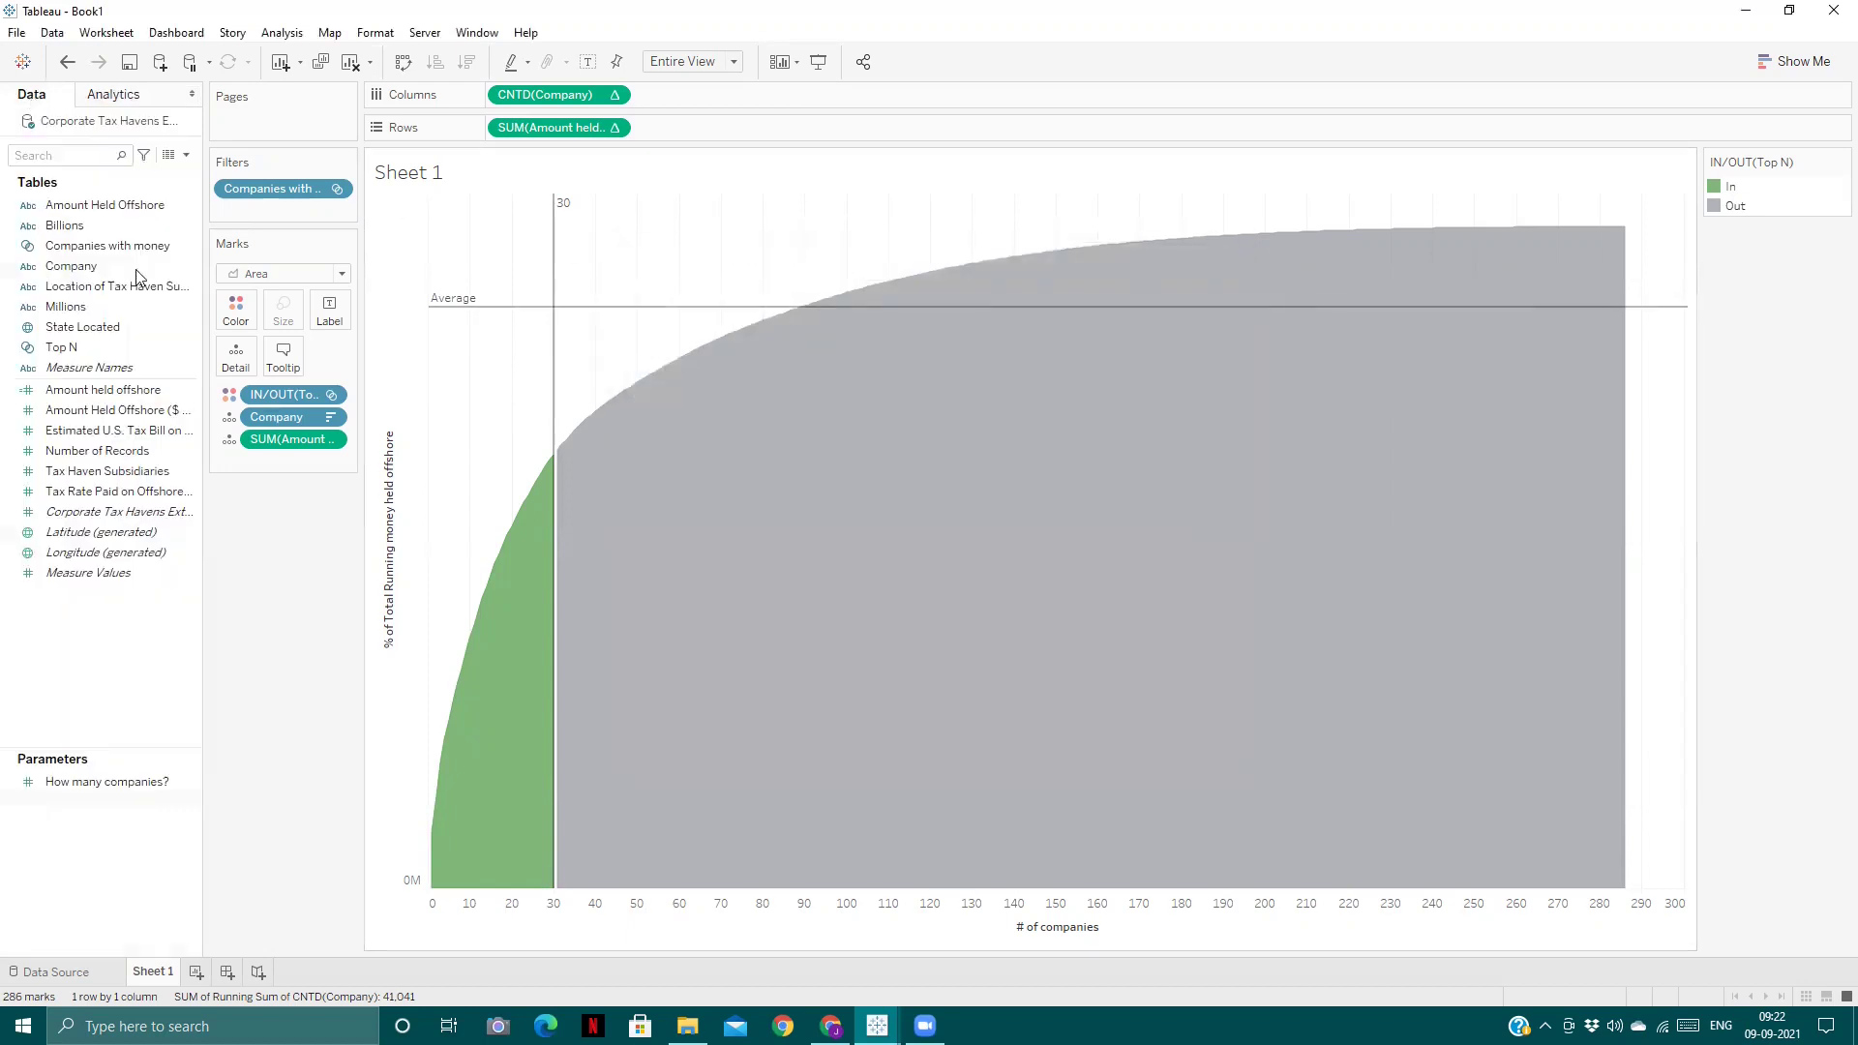
pyautogui.rightClick(484, 311)
pyautogui.click(516, 360)
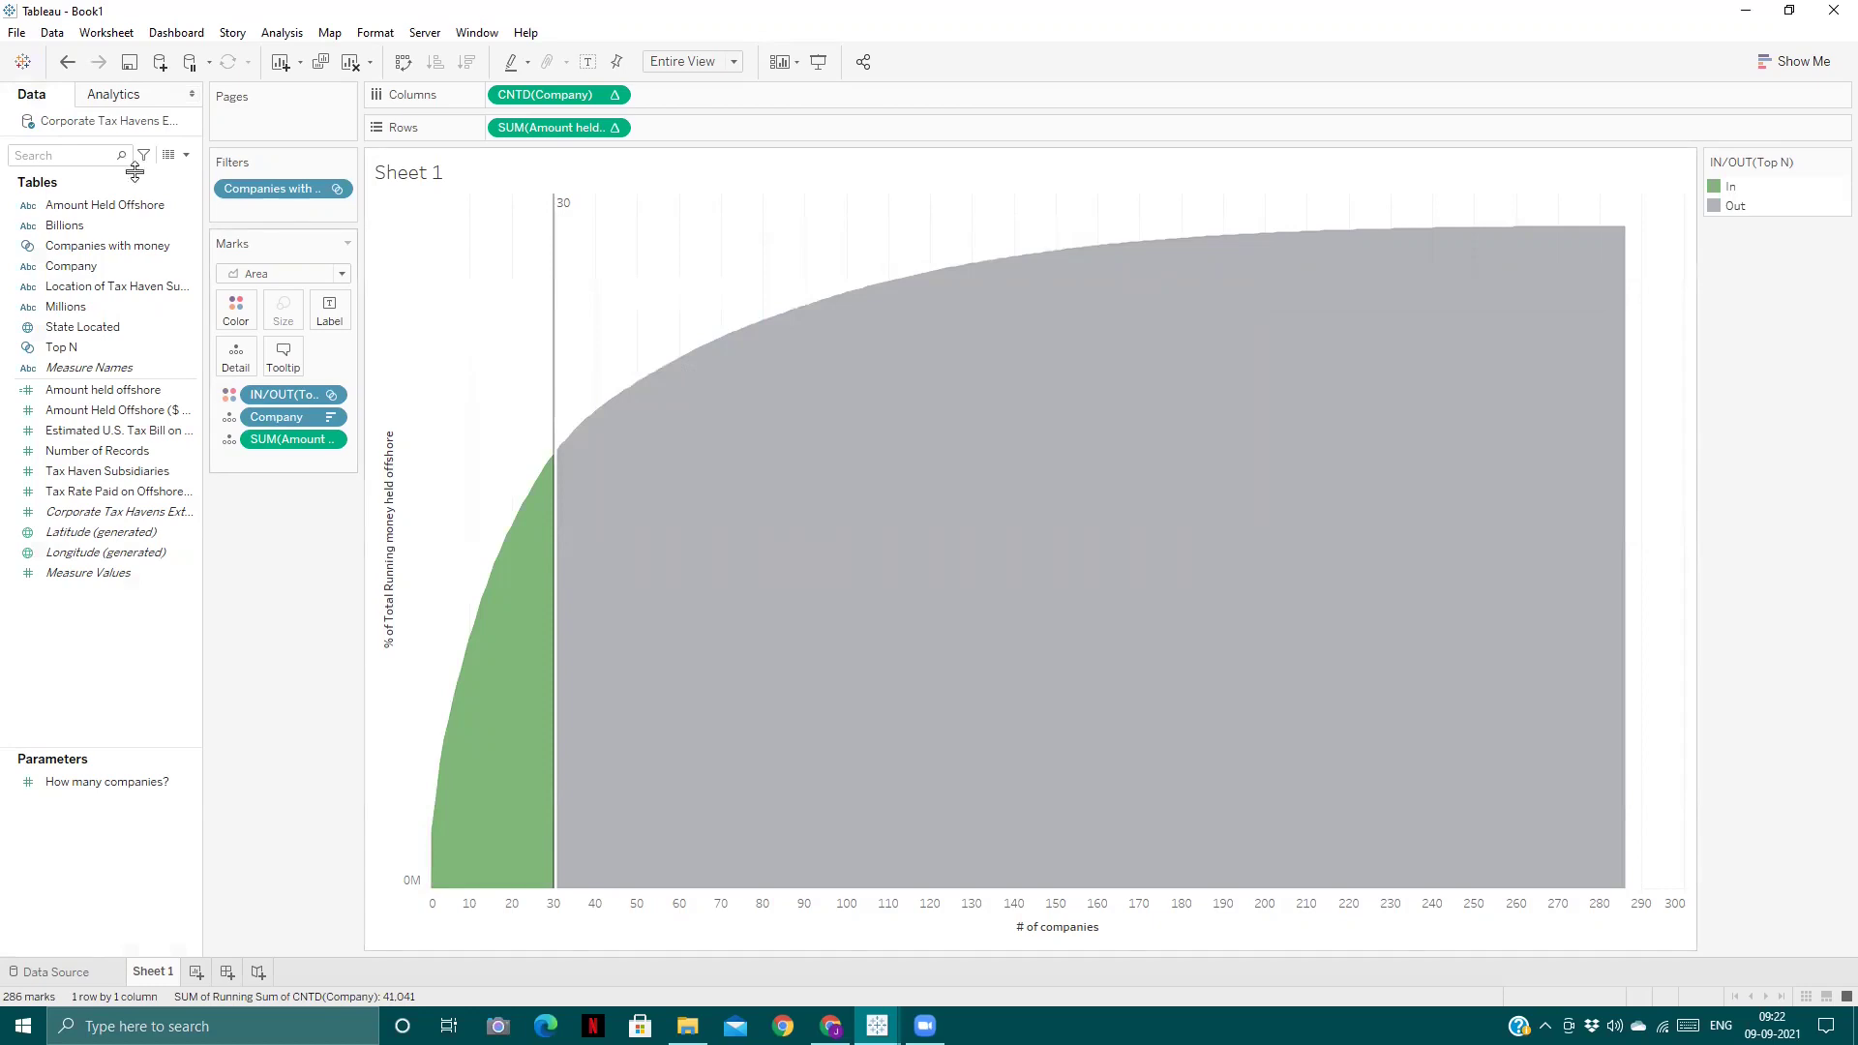
pyautogui.click(186, 155)
pyautogui.click(166, 179)
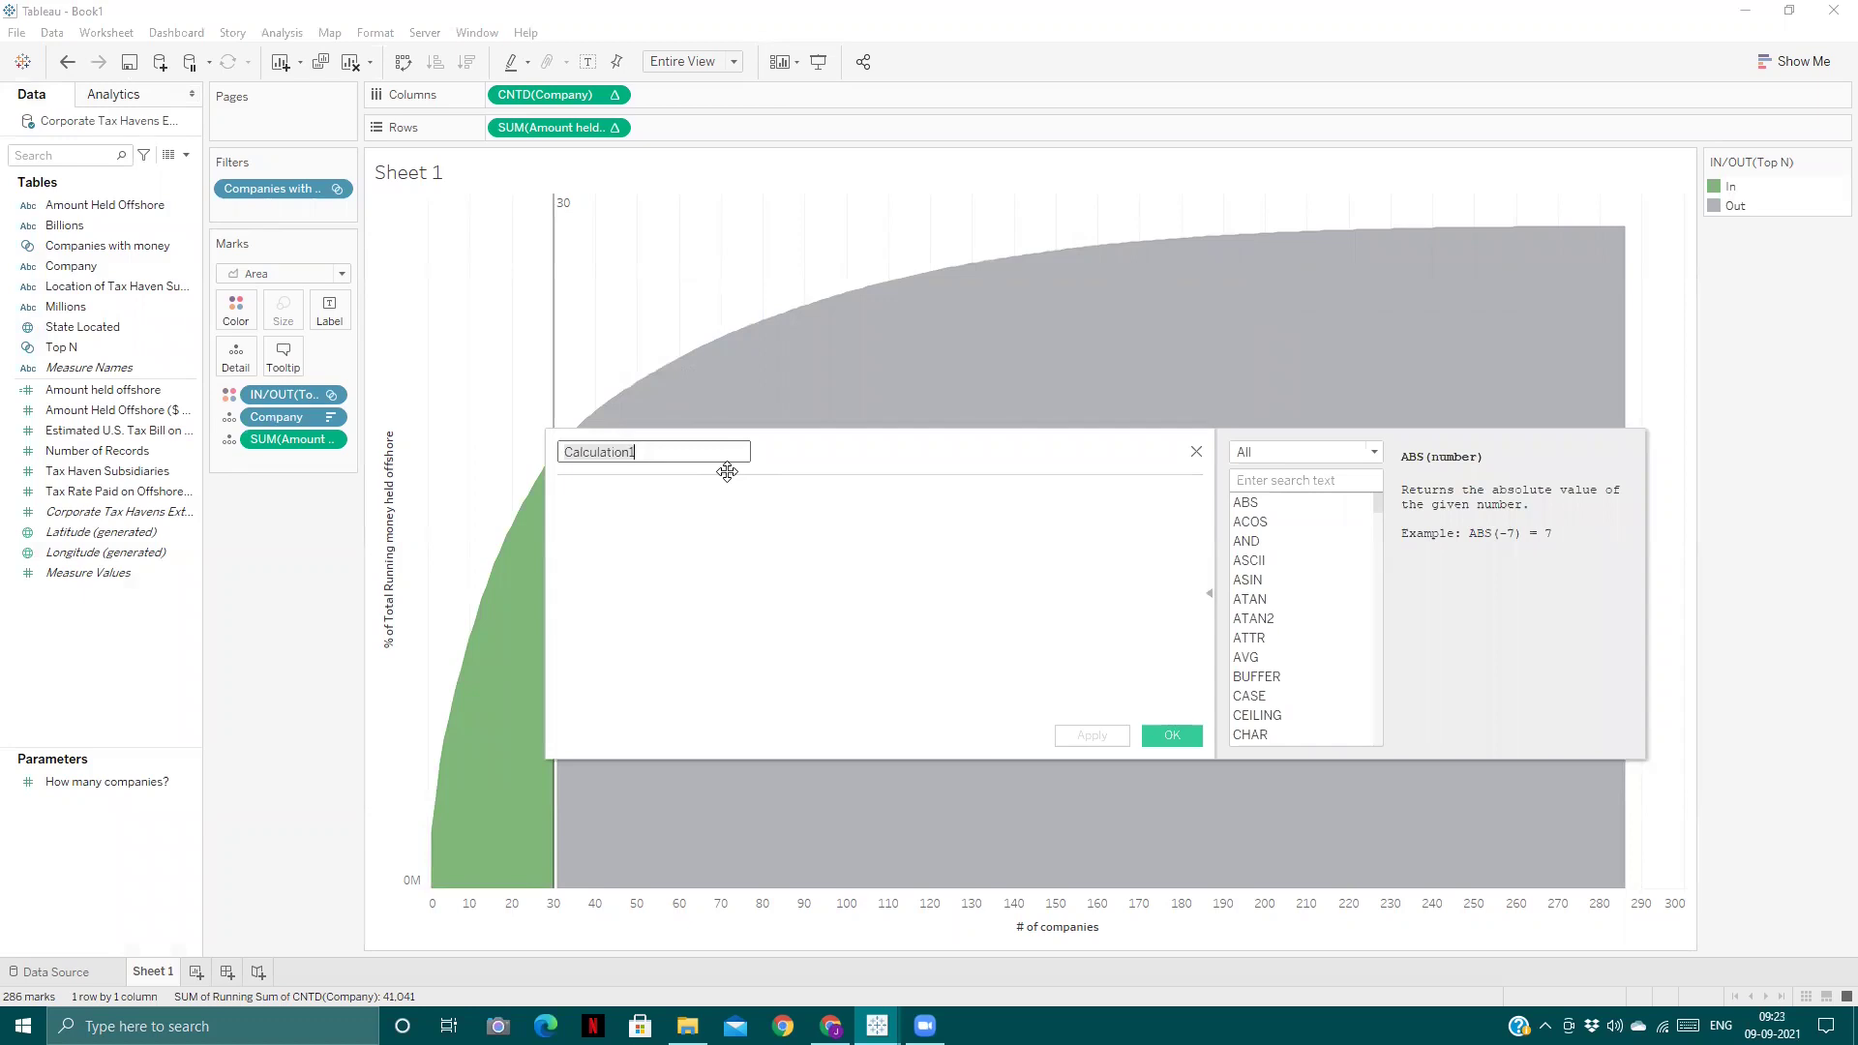
pyautogui.press('BackSpace')
pyautogui.write('% of money ref line')
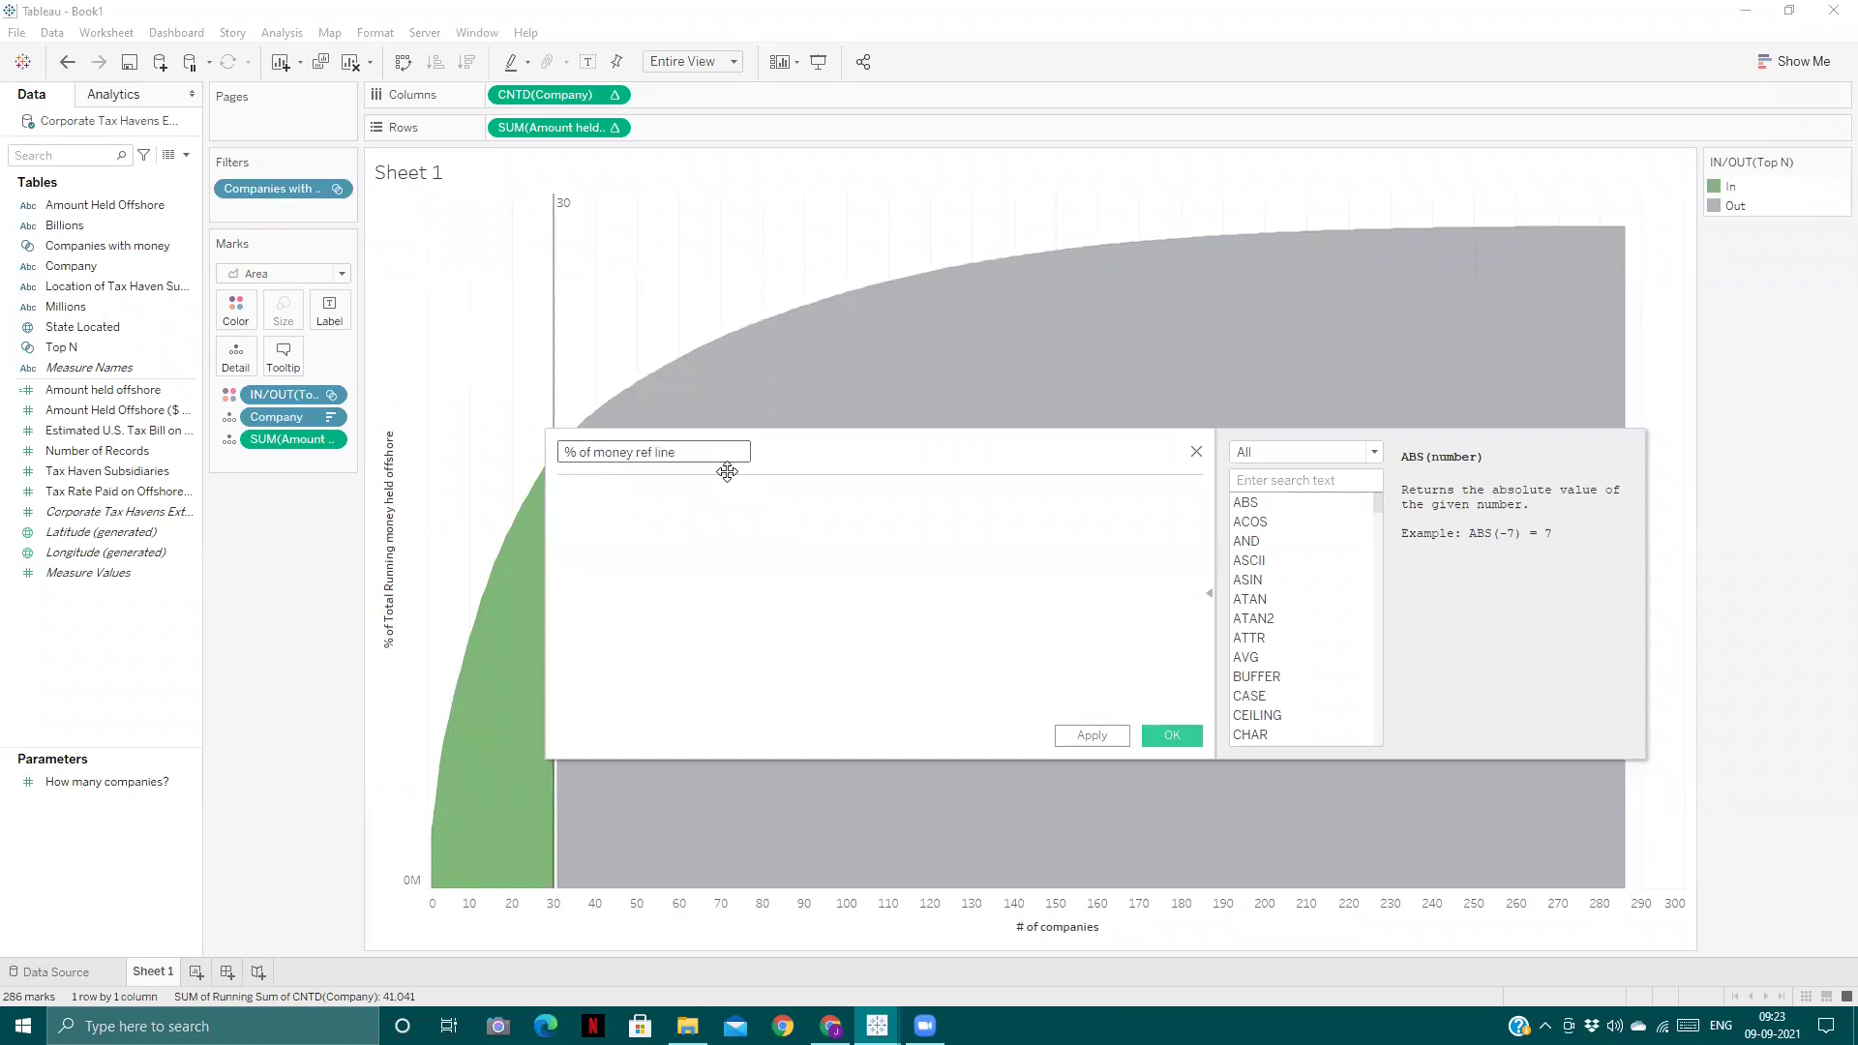
pyautogui.click(726, 505)
pyautogui.write('IF inde')
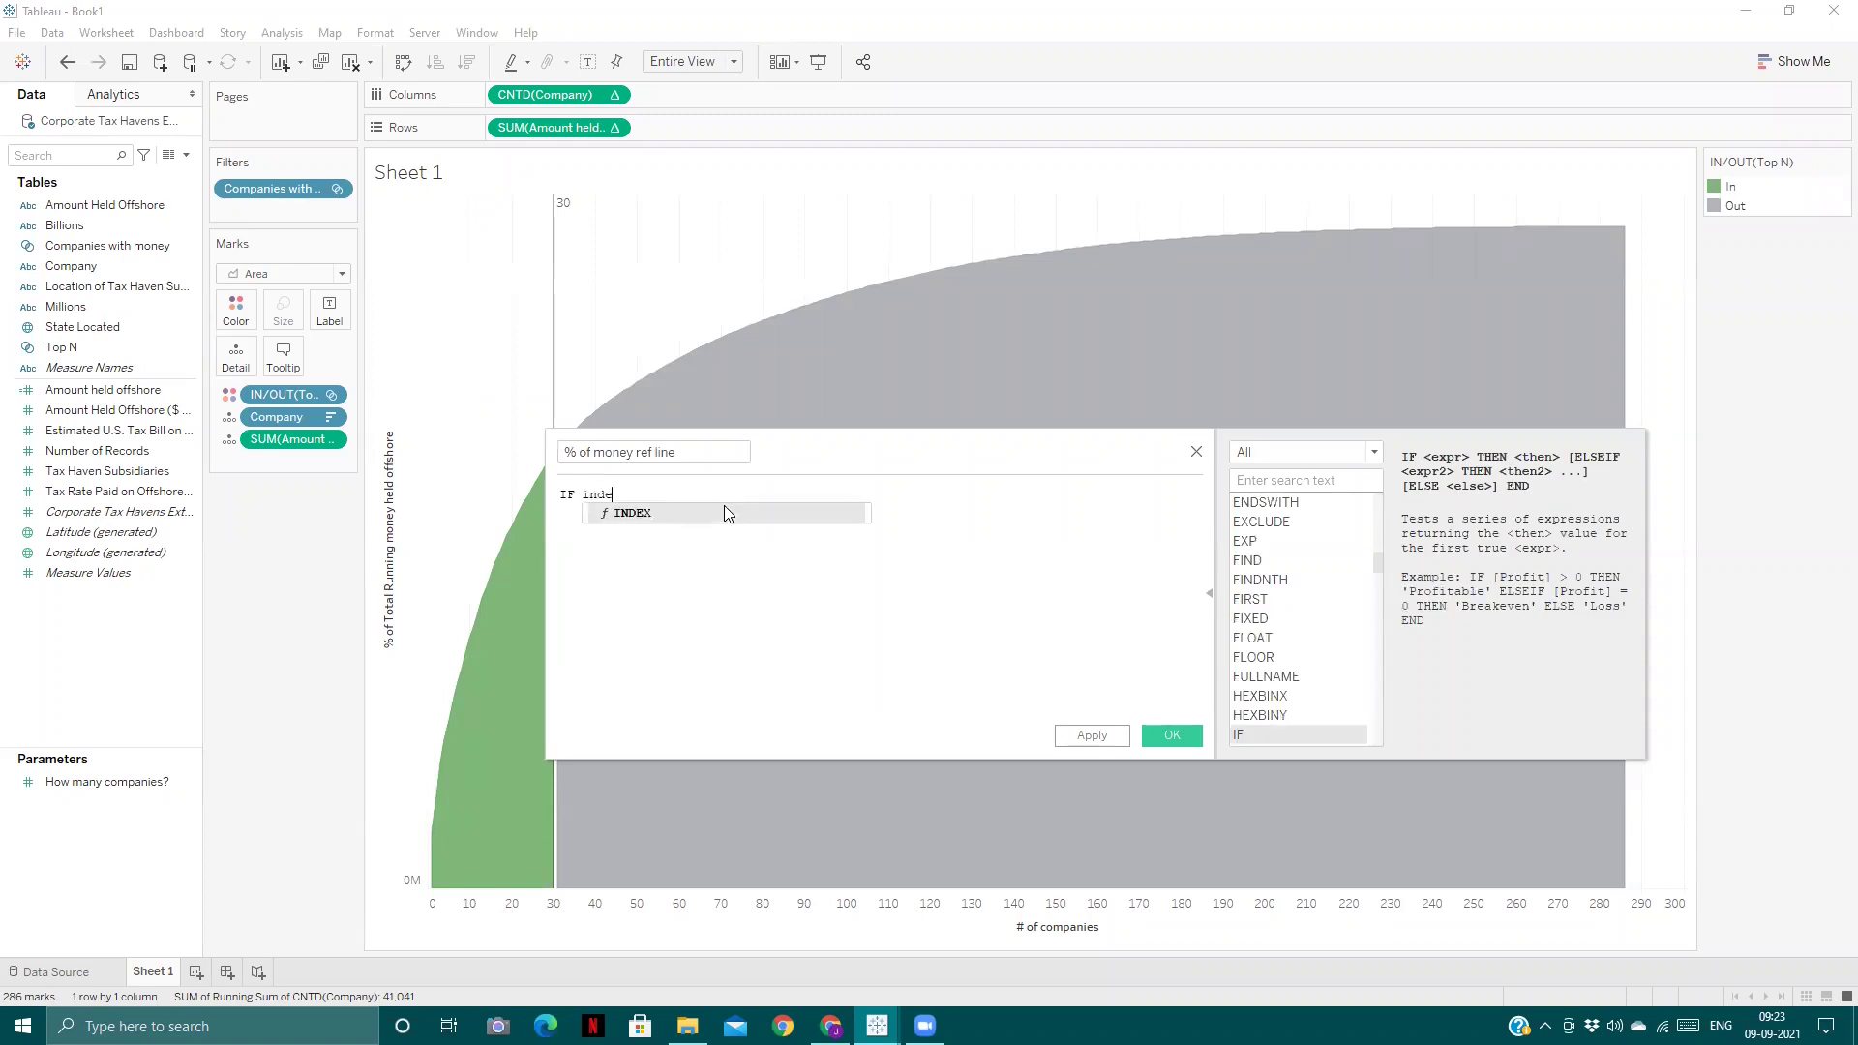
pyautogui.press('Return')
pyautogui.write('=how')
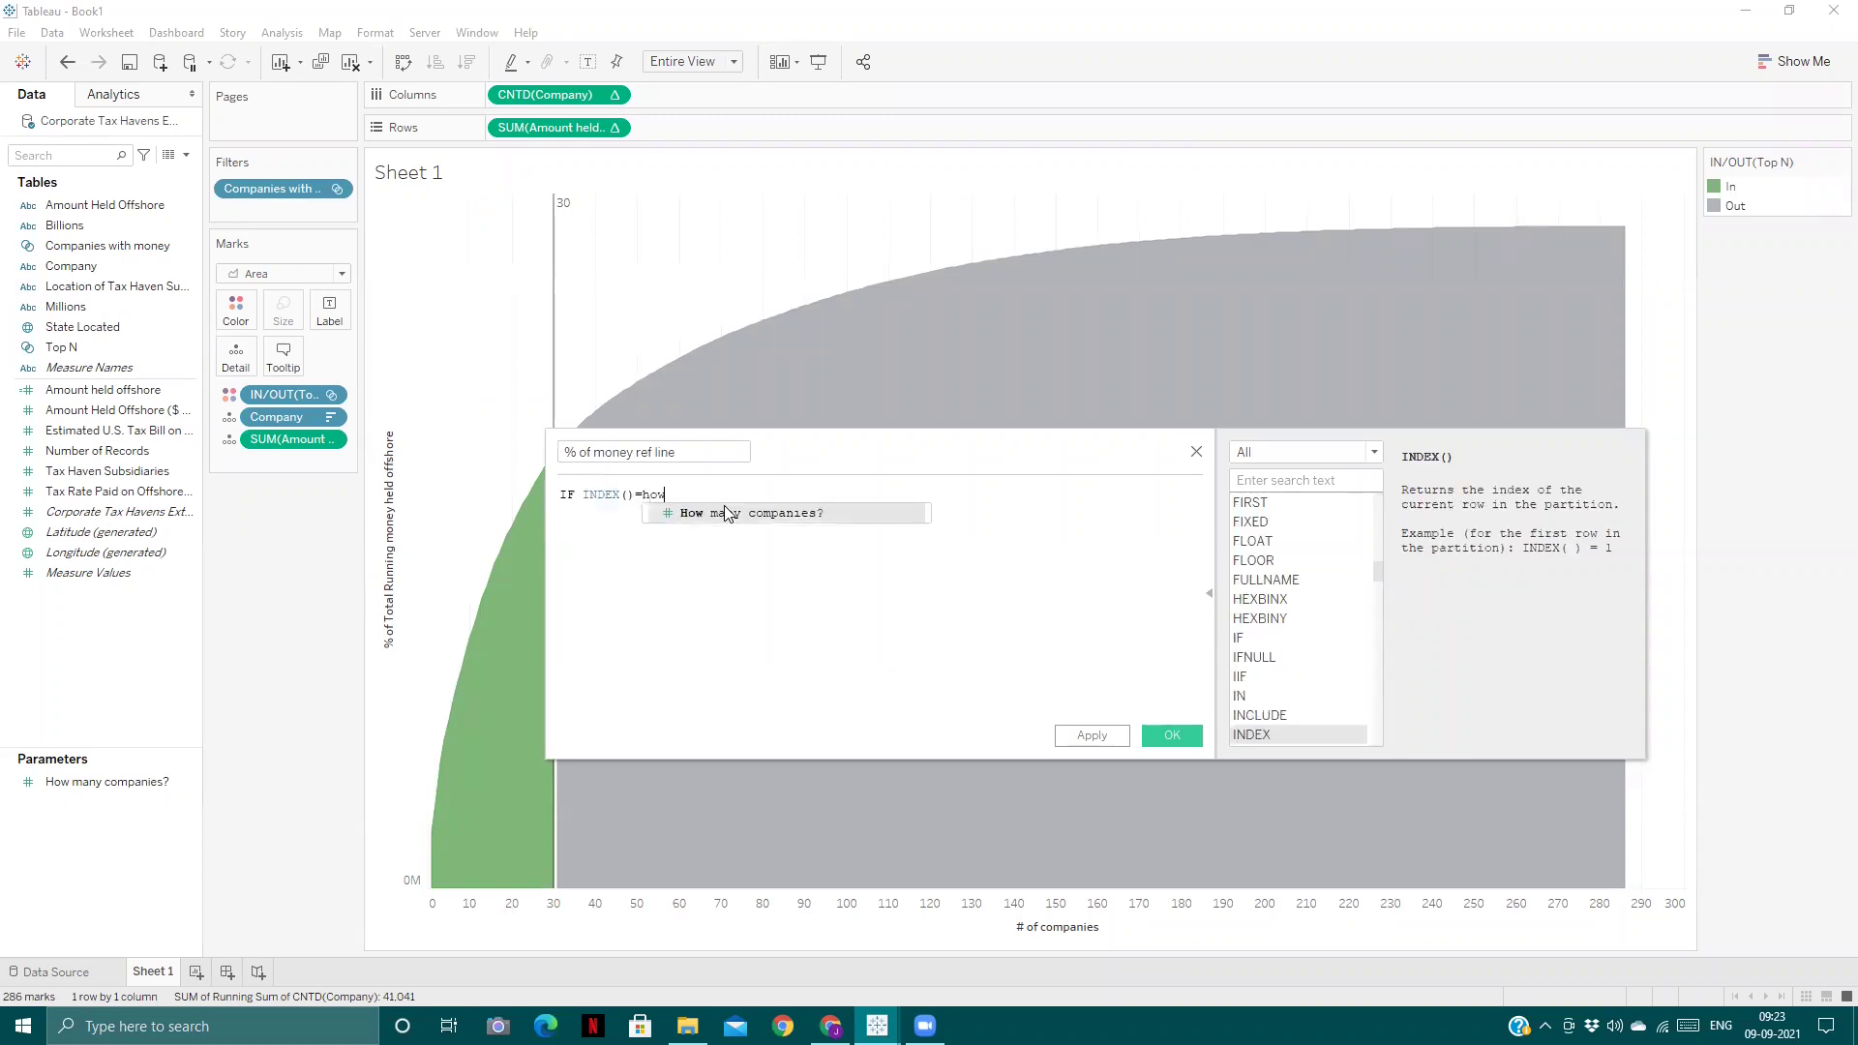
pyautogui.press('Return')
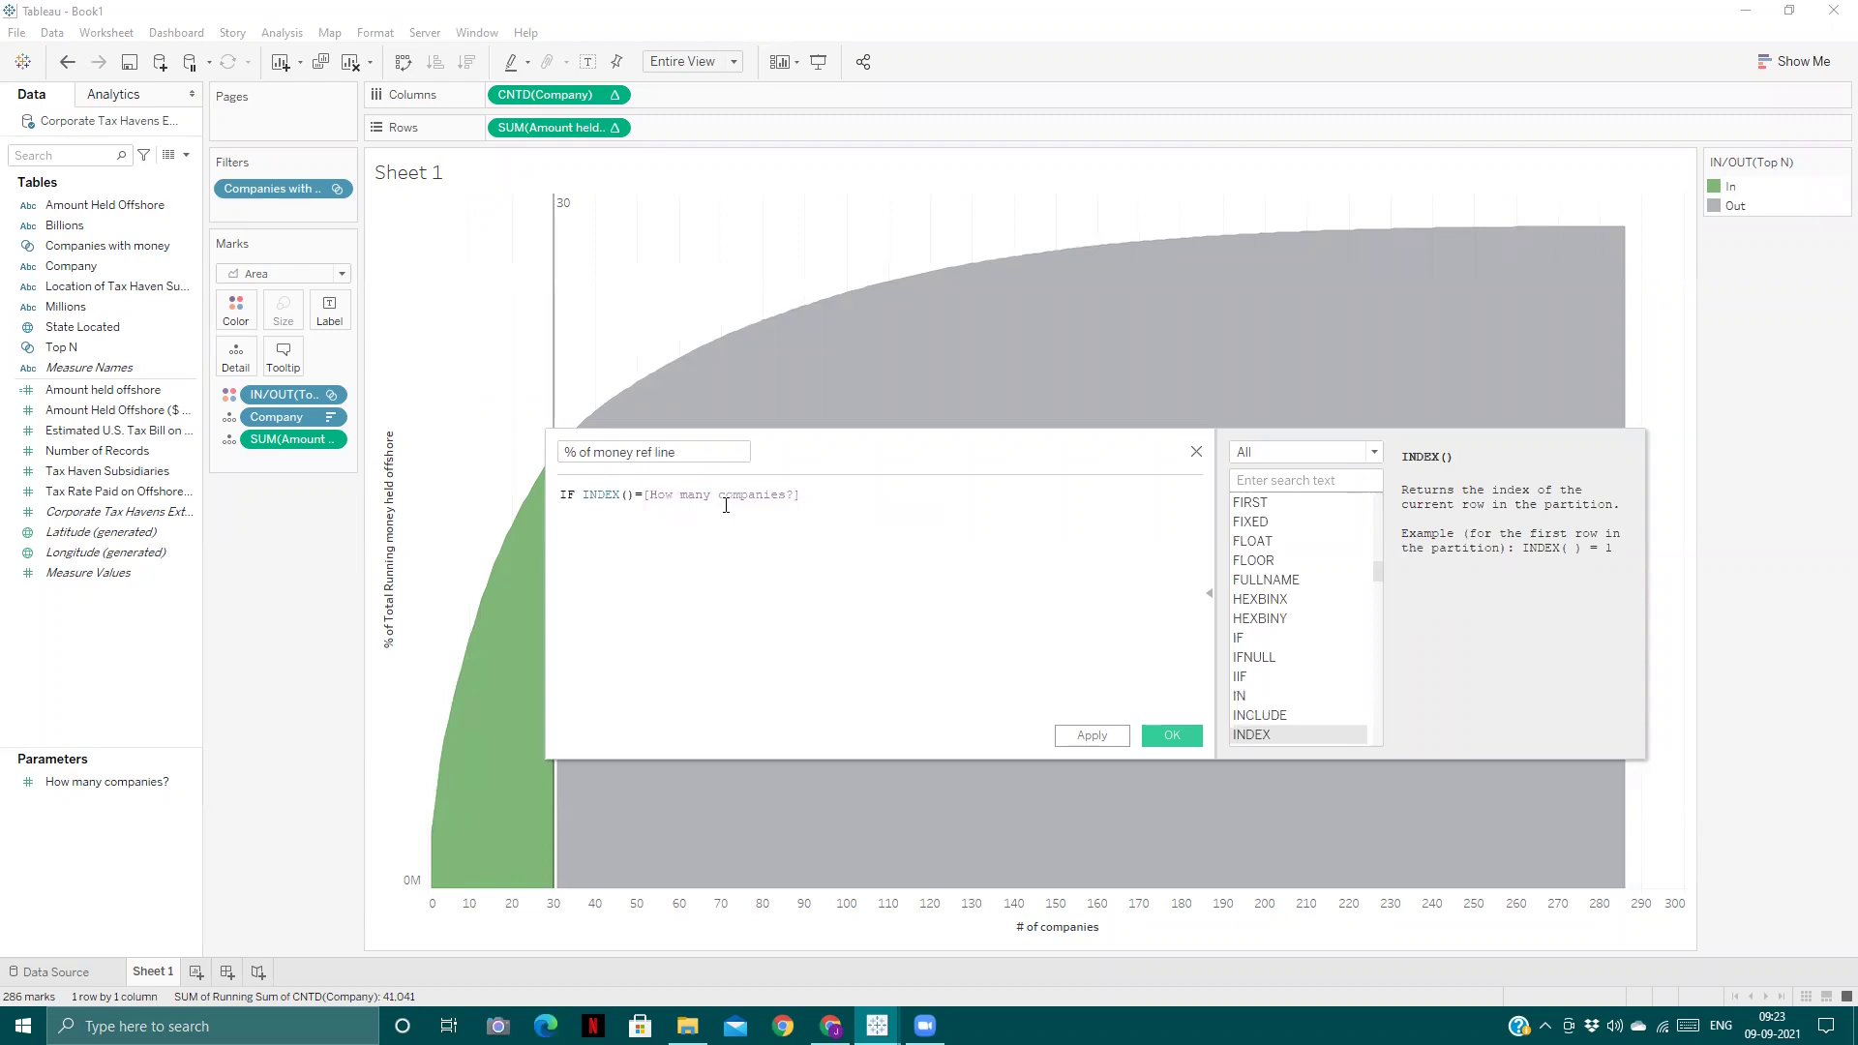
pyautogui.press('Return')
pyautogui.write('then')
pyautogui.press('Return')
pyautogui.press('BackSpace')
pyautogui.click(1196, 452)
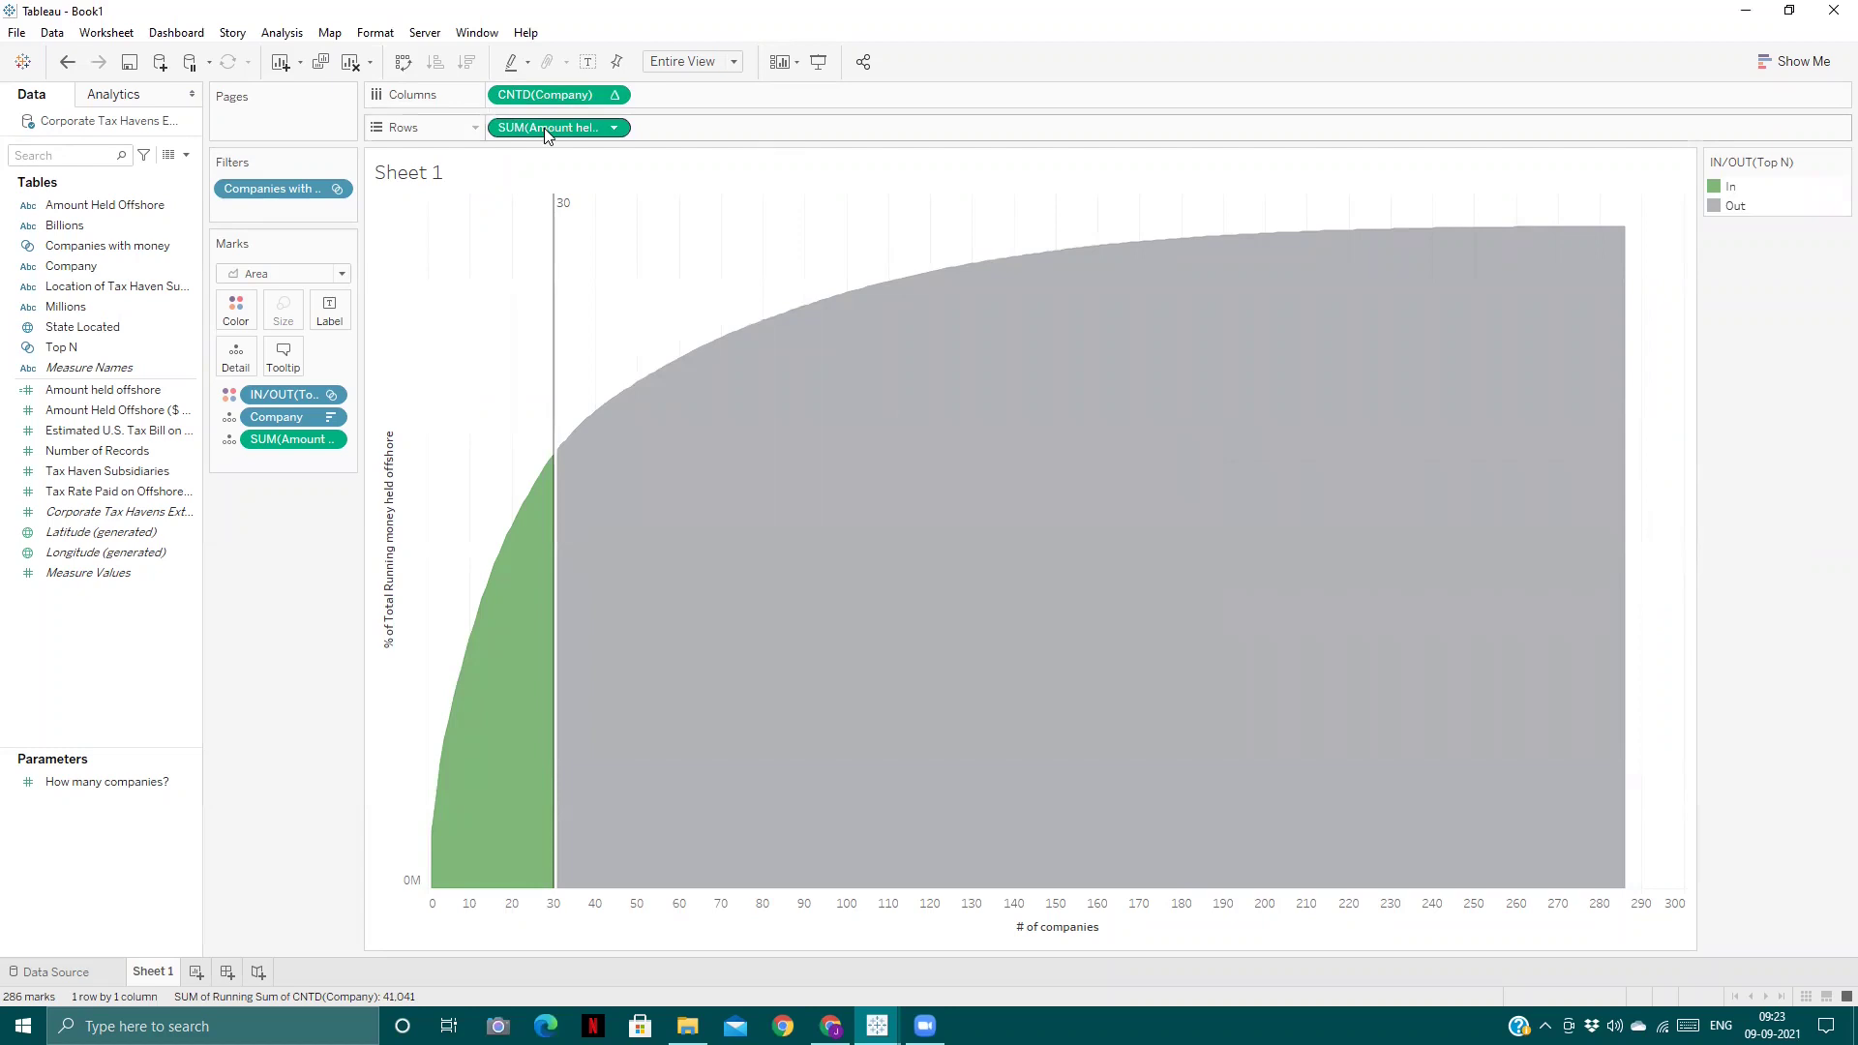
# - Save the SUM(Amount held offshore) table calculation on Rows as a calculated field named "% of running total money"
pyautogui.moveTo(544, 128); pyautogui.dragTo(132, 389)
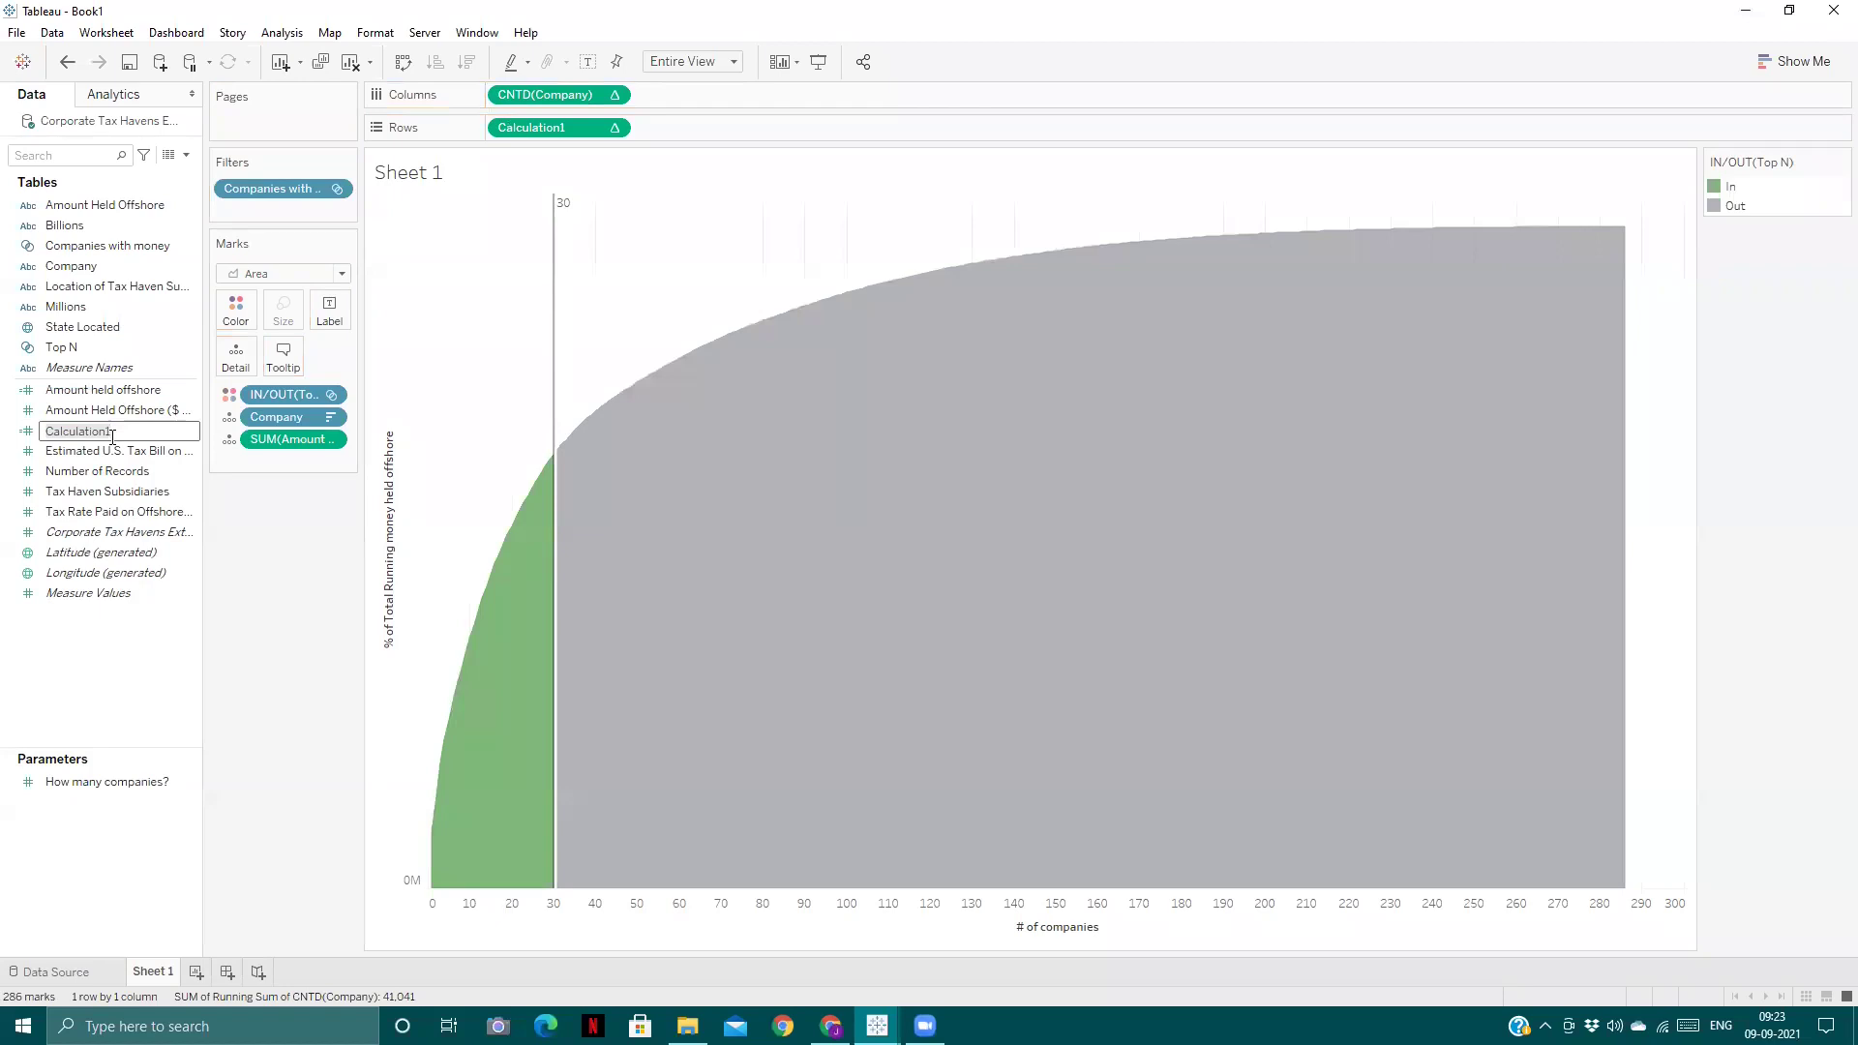
pyautogui.press('BackSpace')
pyautogui.write('% of running total money')
pyautogui.press('Return')
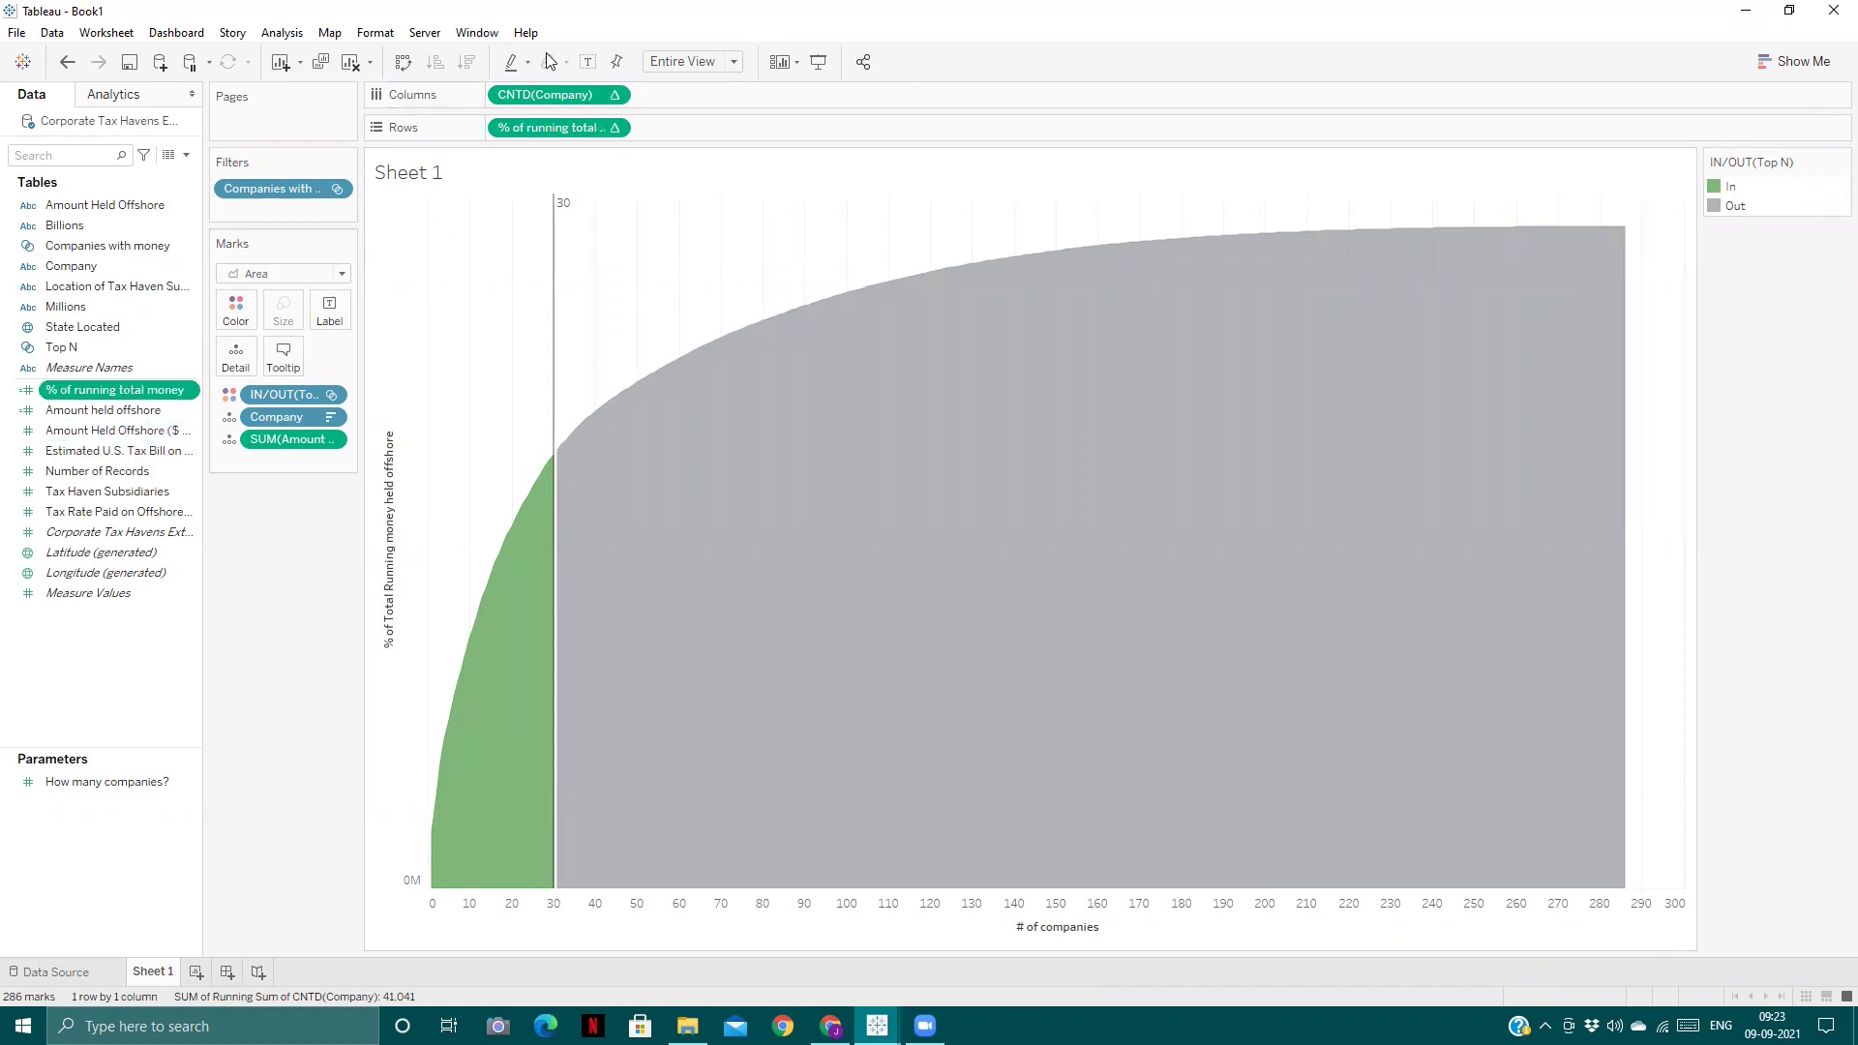
# - Save the CNTD(Company) table calculation on Columns as a calculated field named "# of running total companies"
pyautogui.moveTo(551, 93); pyautogui.dragTo(99, 423)
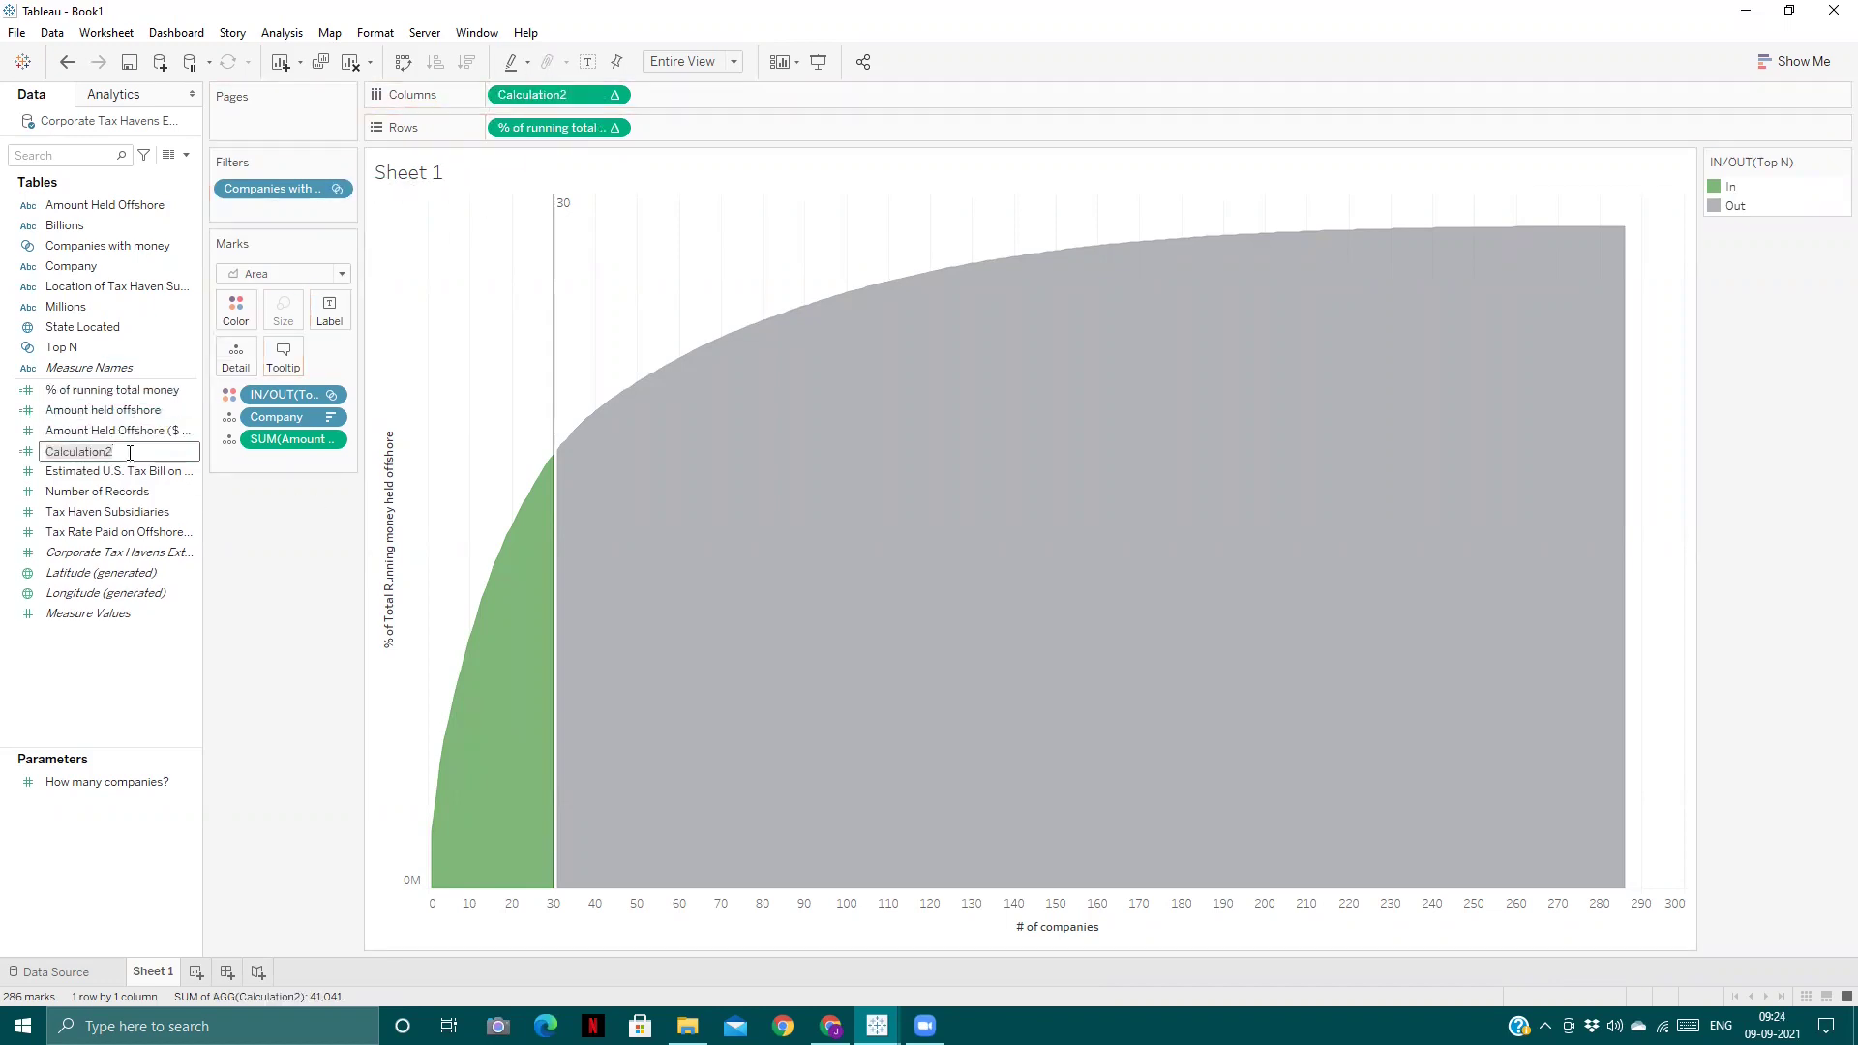
pyautogui.hotkey('ctrl', 'a')
pyautogui.press('BackSpace')
pyautogui.write('# of running total companies')
pyautogui.press('Return')
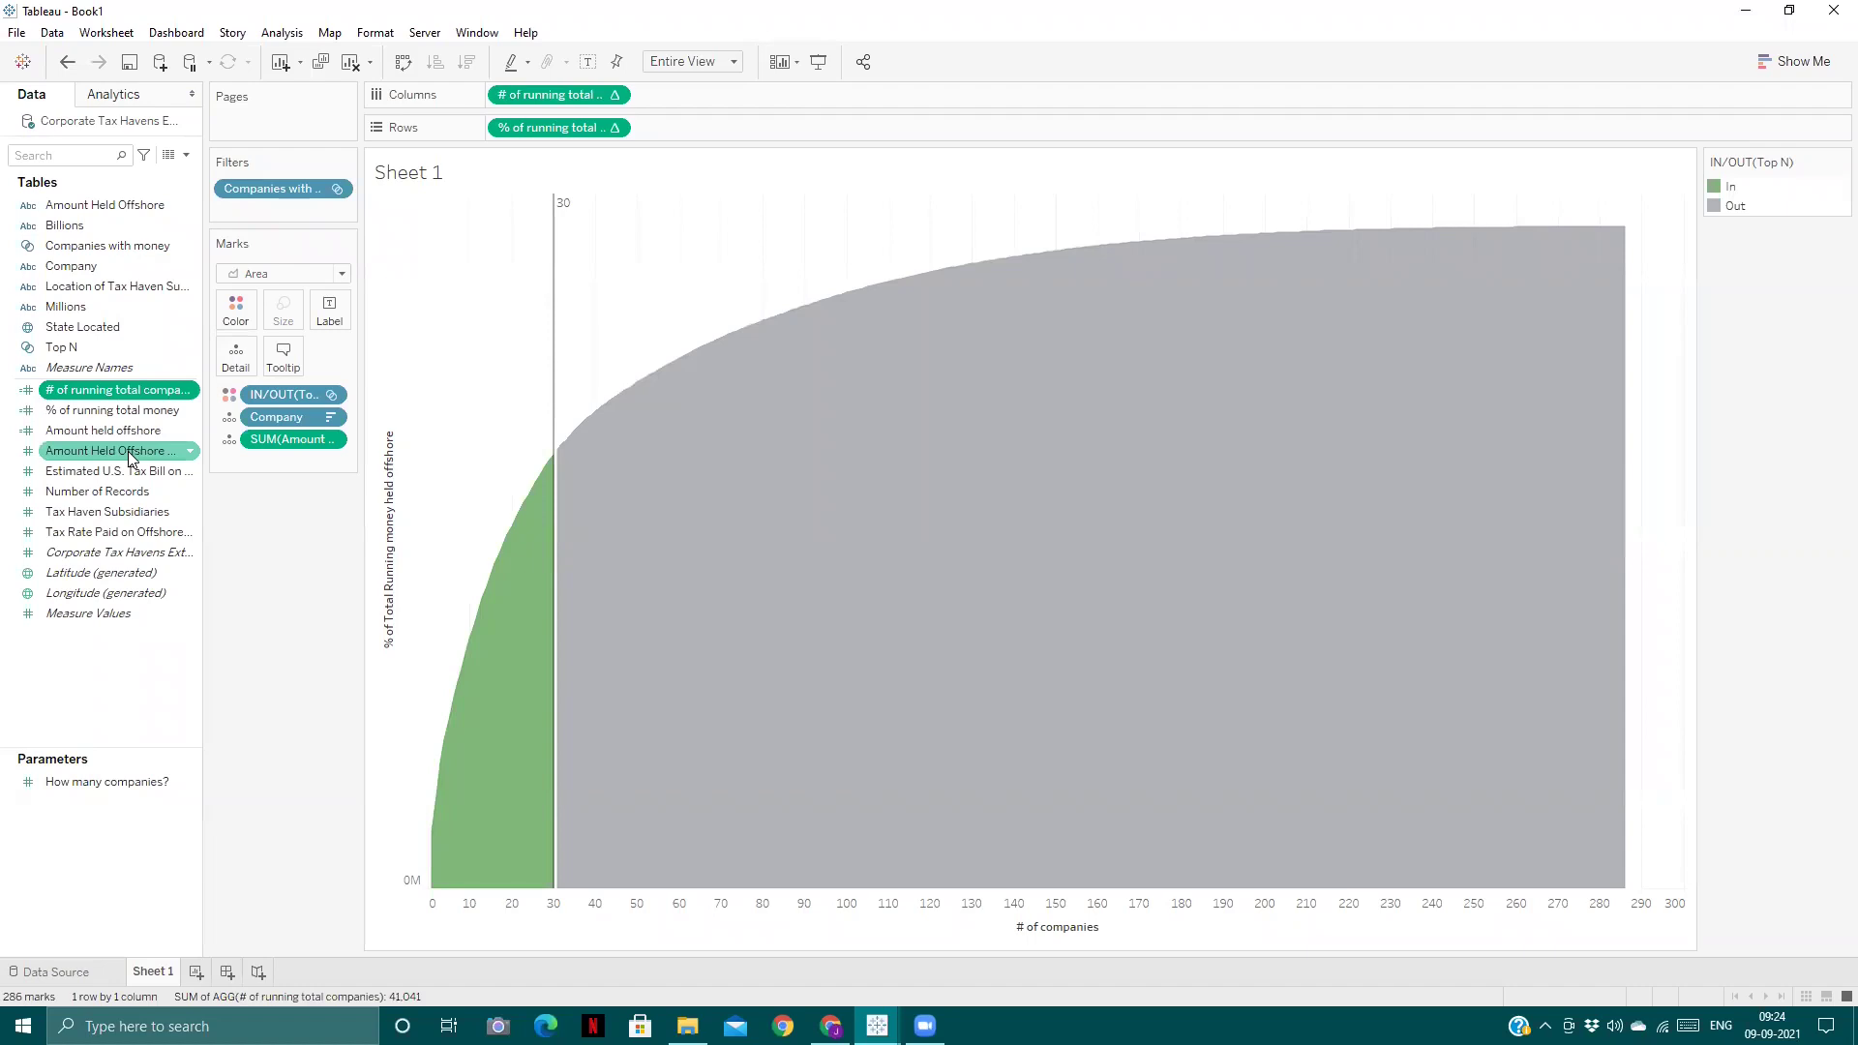
# - Create a calculated field named "% of money ref line"
pyautogui.click(186, 156)
pyautogui.click(187, 157)
pyautogui.click(174, 175)
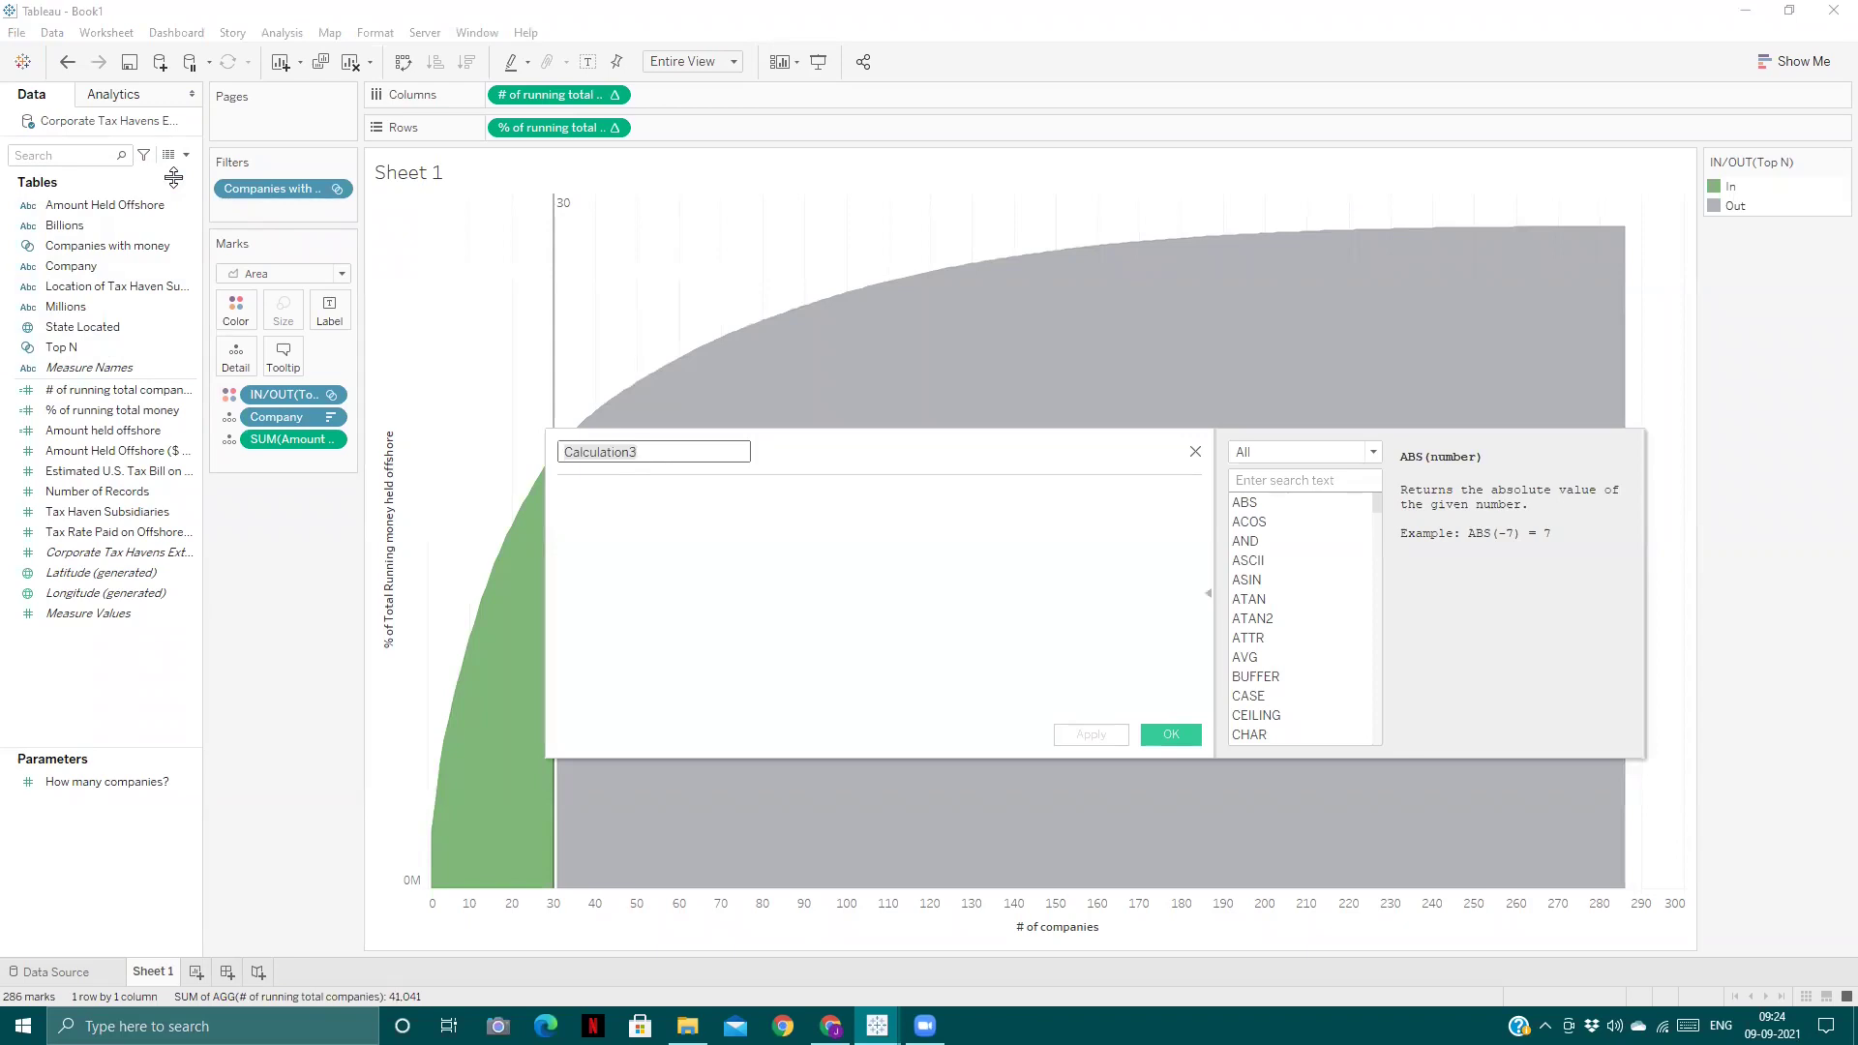
pyautogui.press('BackSpace')
pyautogui.write('% of money ')
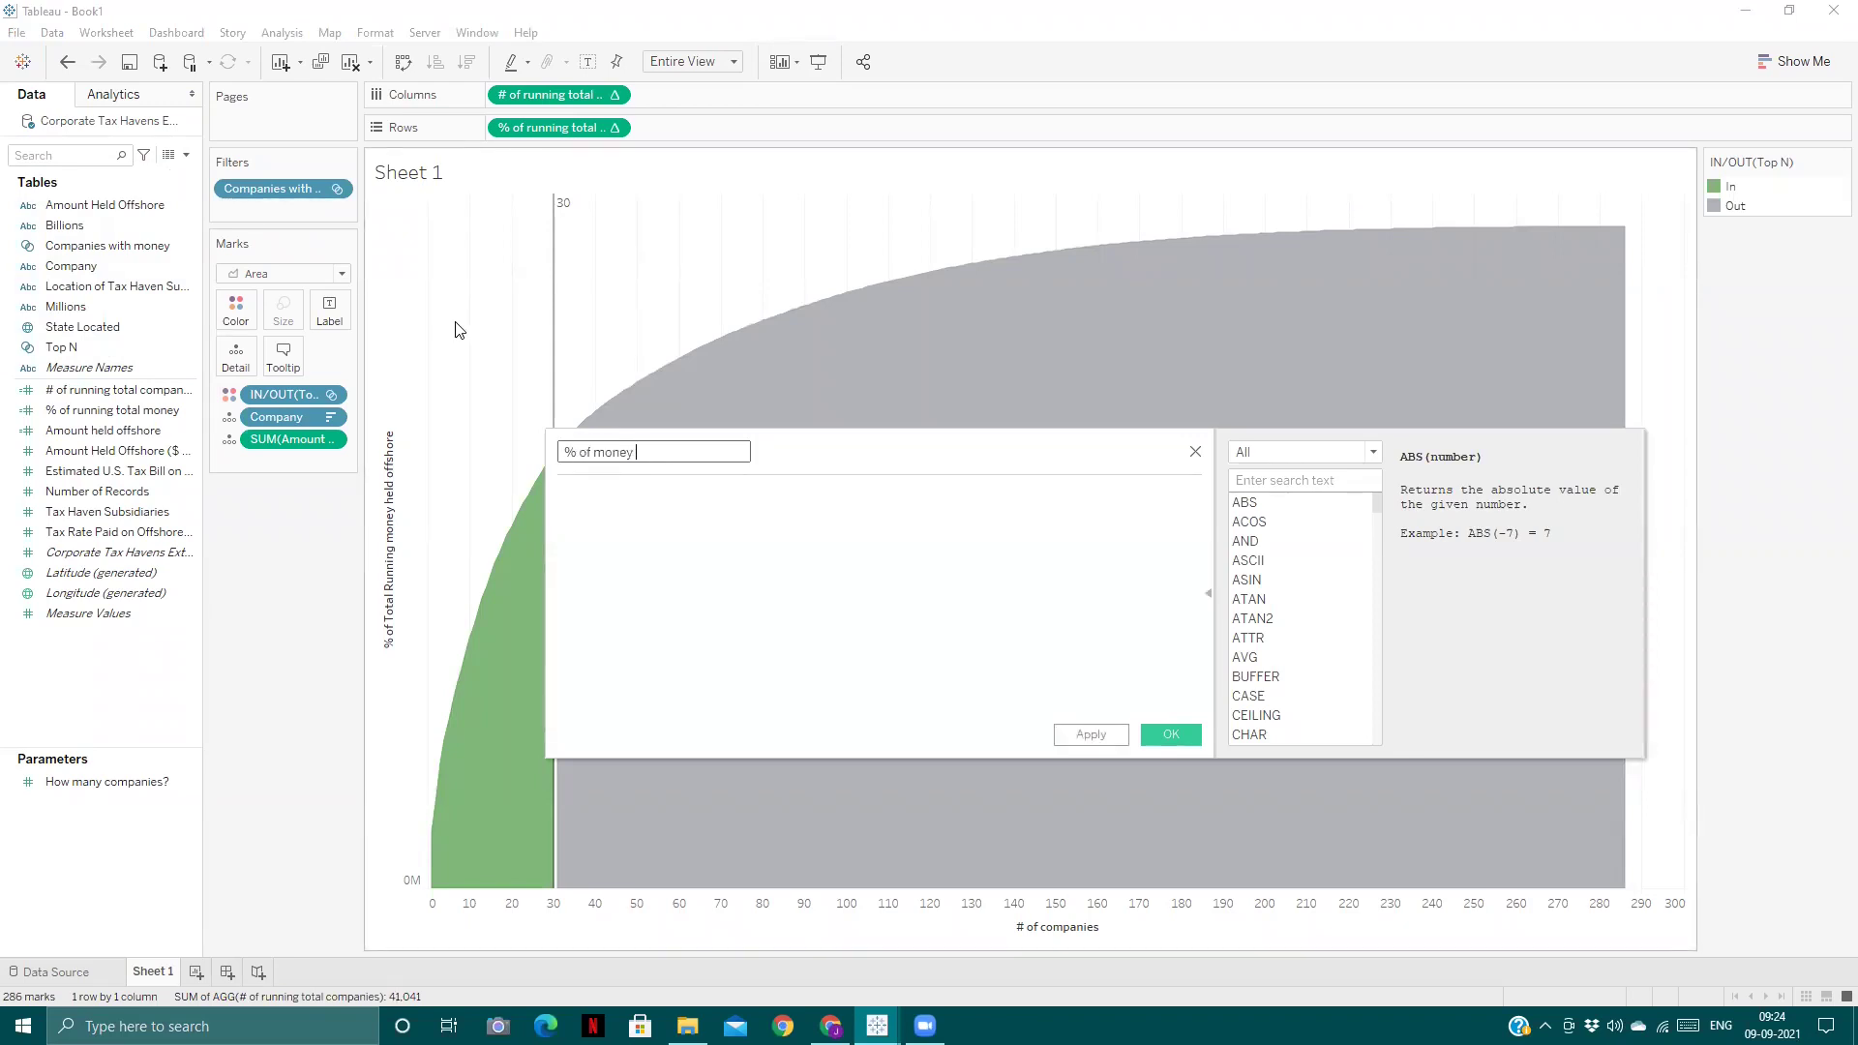
pyautogui.write('ref line')
pyautogui.click(600, 491)
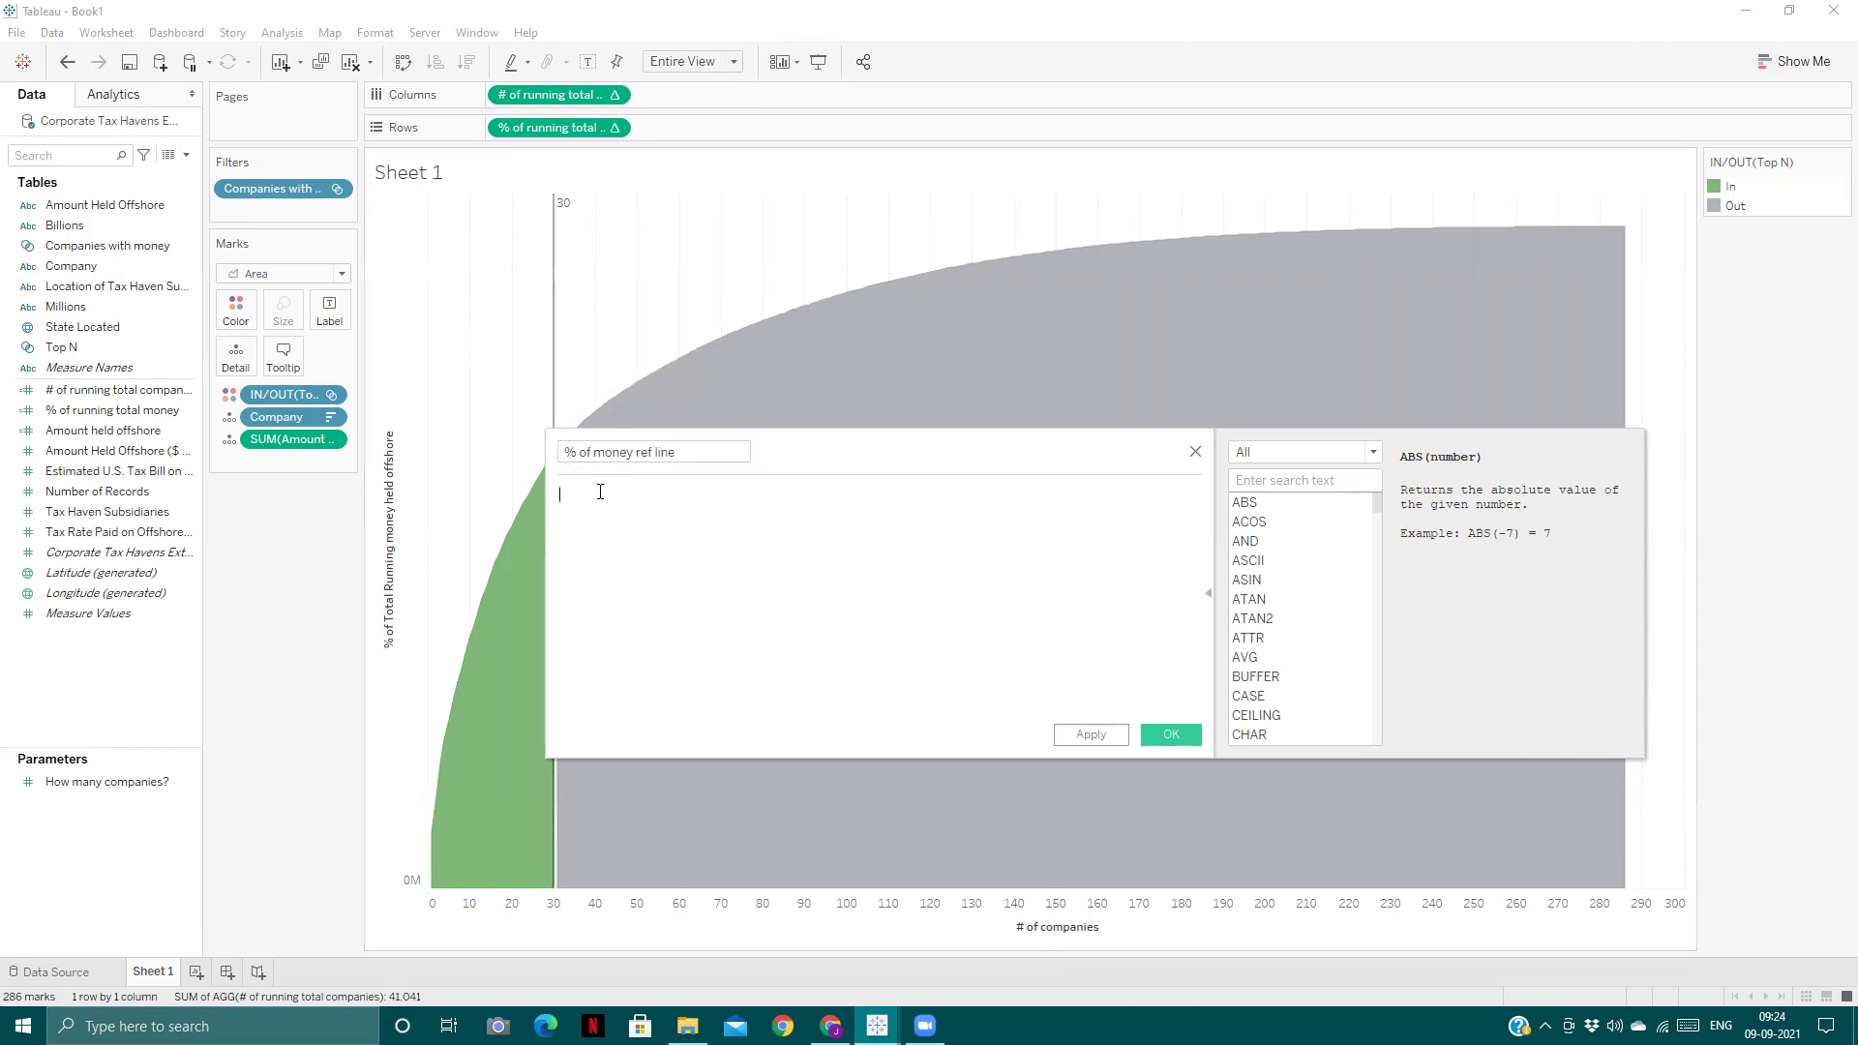
# - Start the formula with the condition IF INDEX()=[How many companies?]
pyautogui.write('if')
pyautogui.press('Return')
pyautogui.write('inde')
pyautogui.press('Return')
pyautogui.write('=')
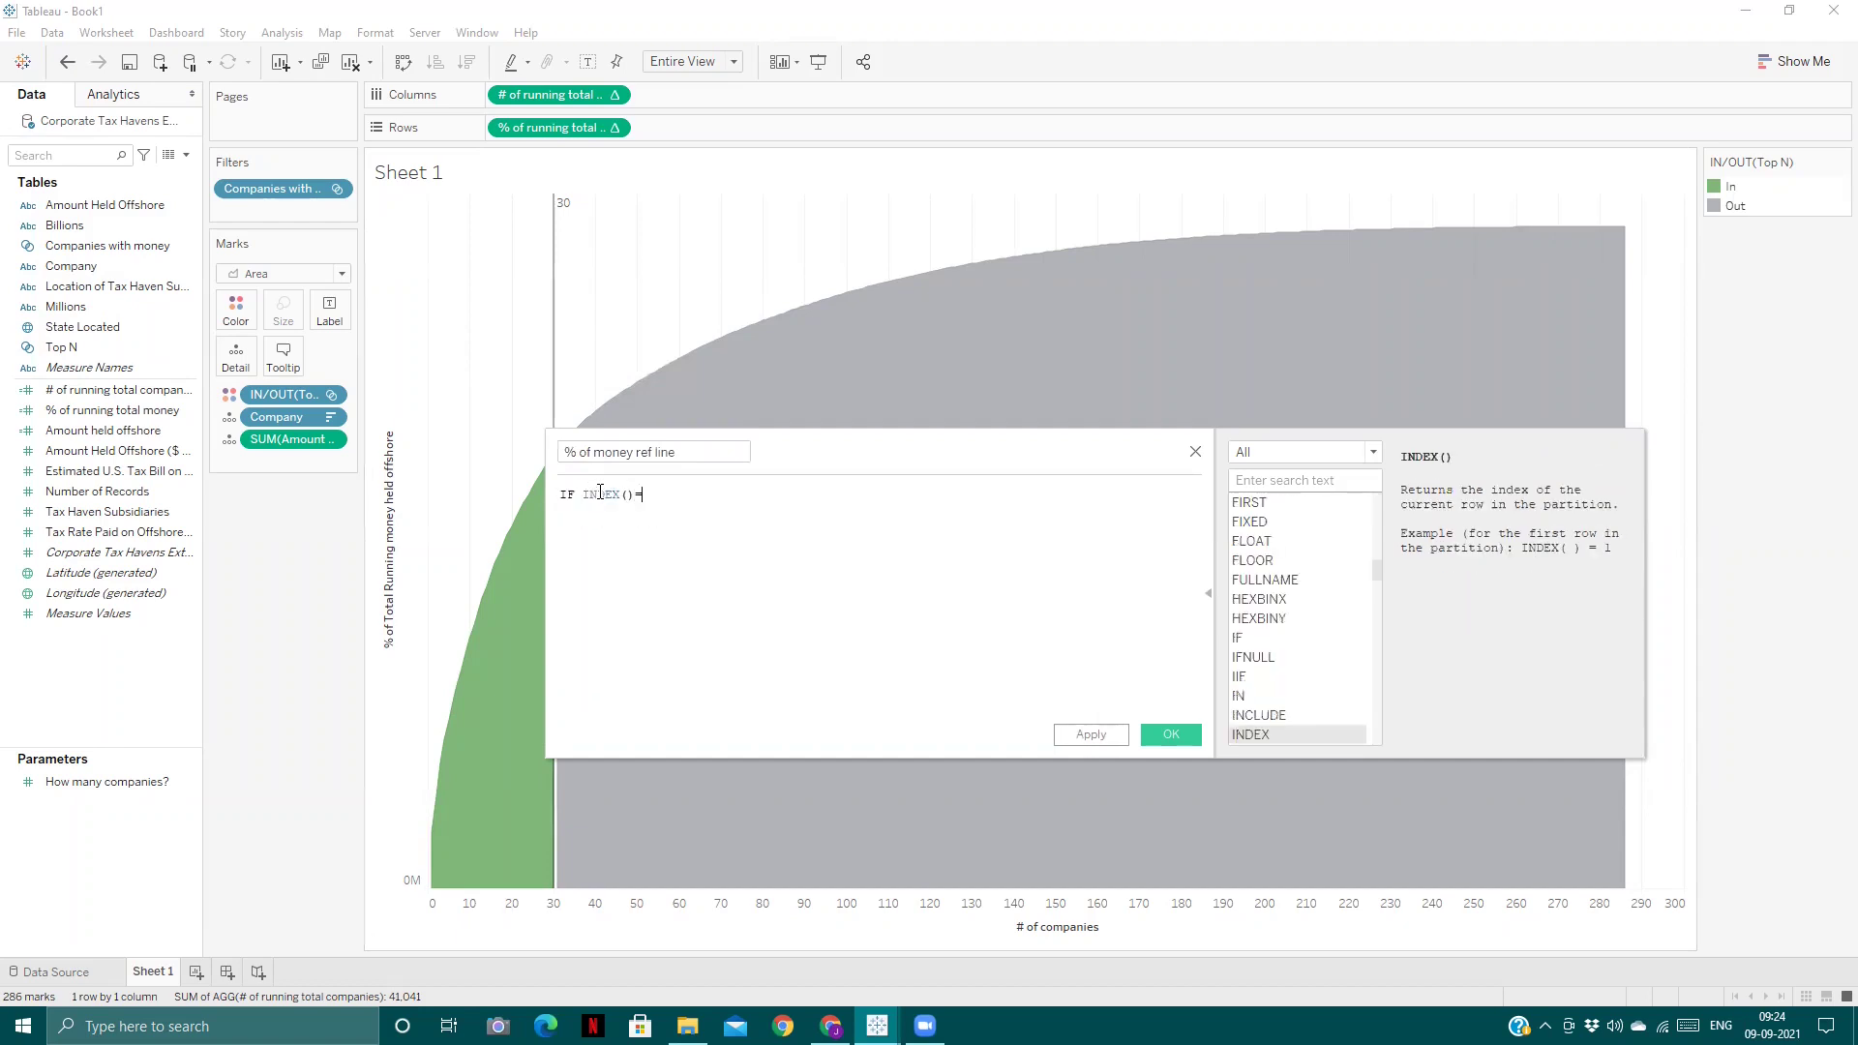
pyautogui.write('[how')
pyautogui.press('Return')
# - Complete the formula with THEN [% of running total money] END and save the calculated field
pyautogui.write('the')
pyautogui.press('Return')
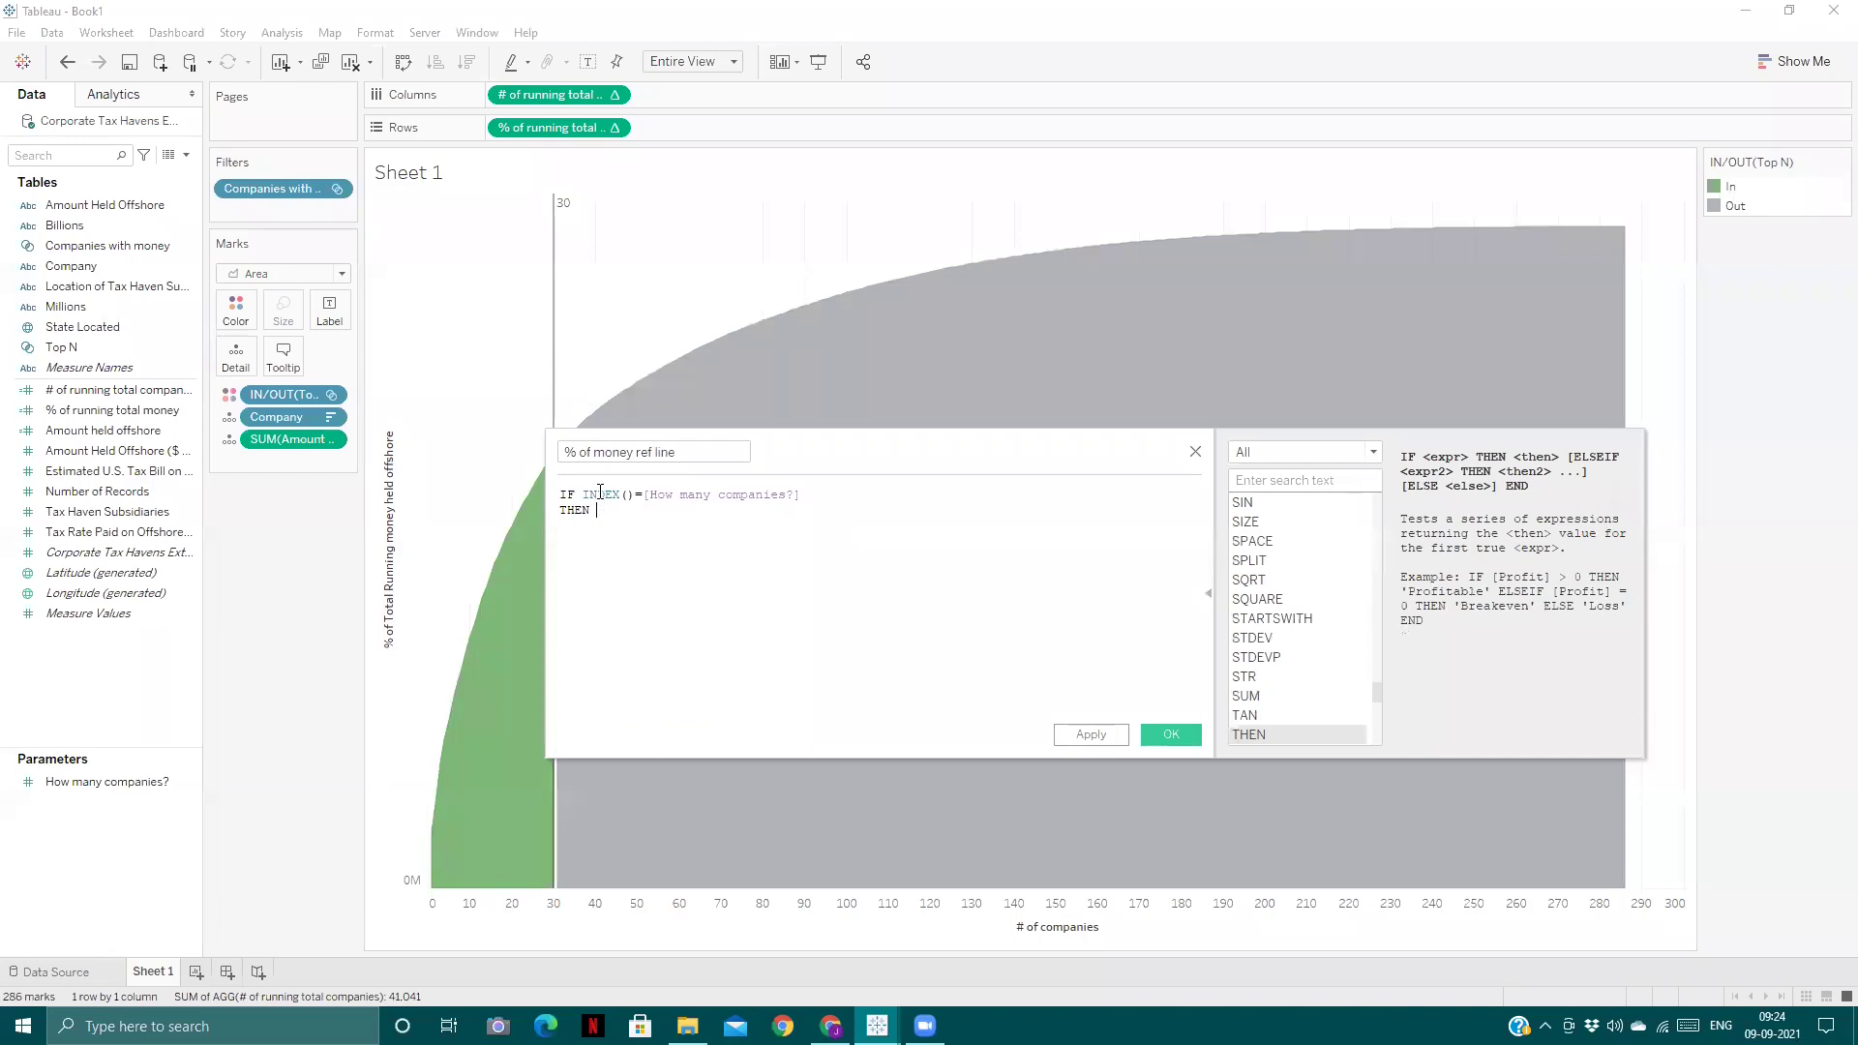
pyautogui.press('BackSpace')
pyautogui.write('[%')
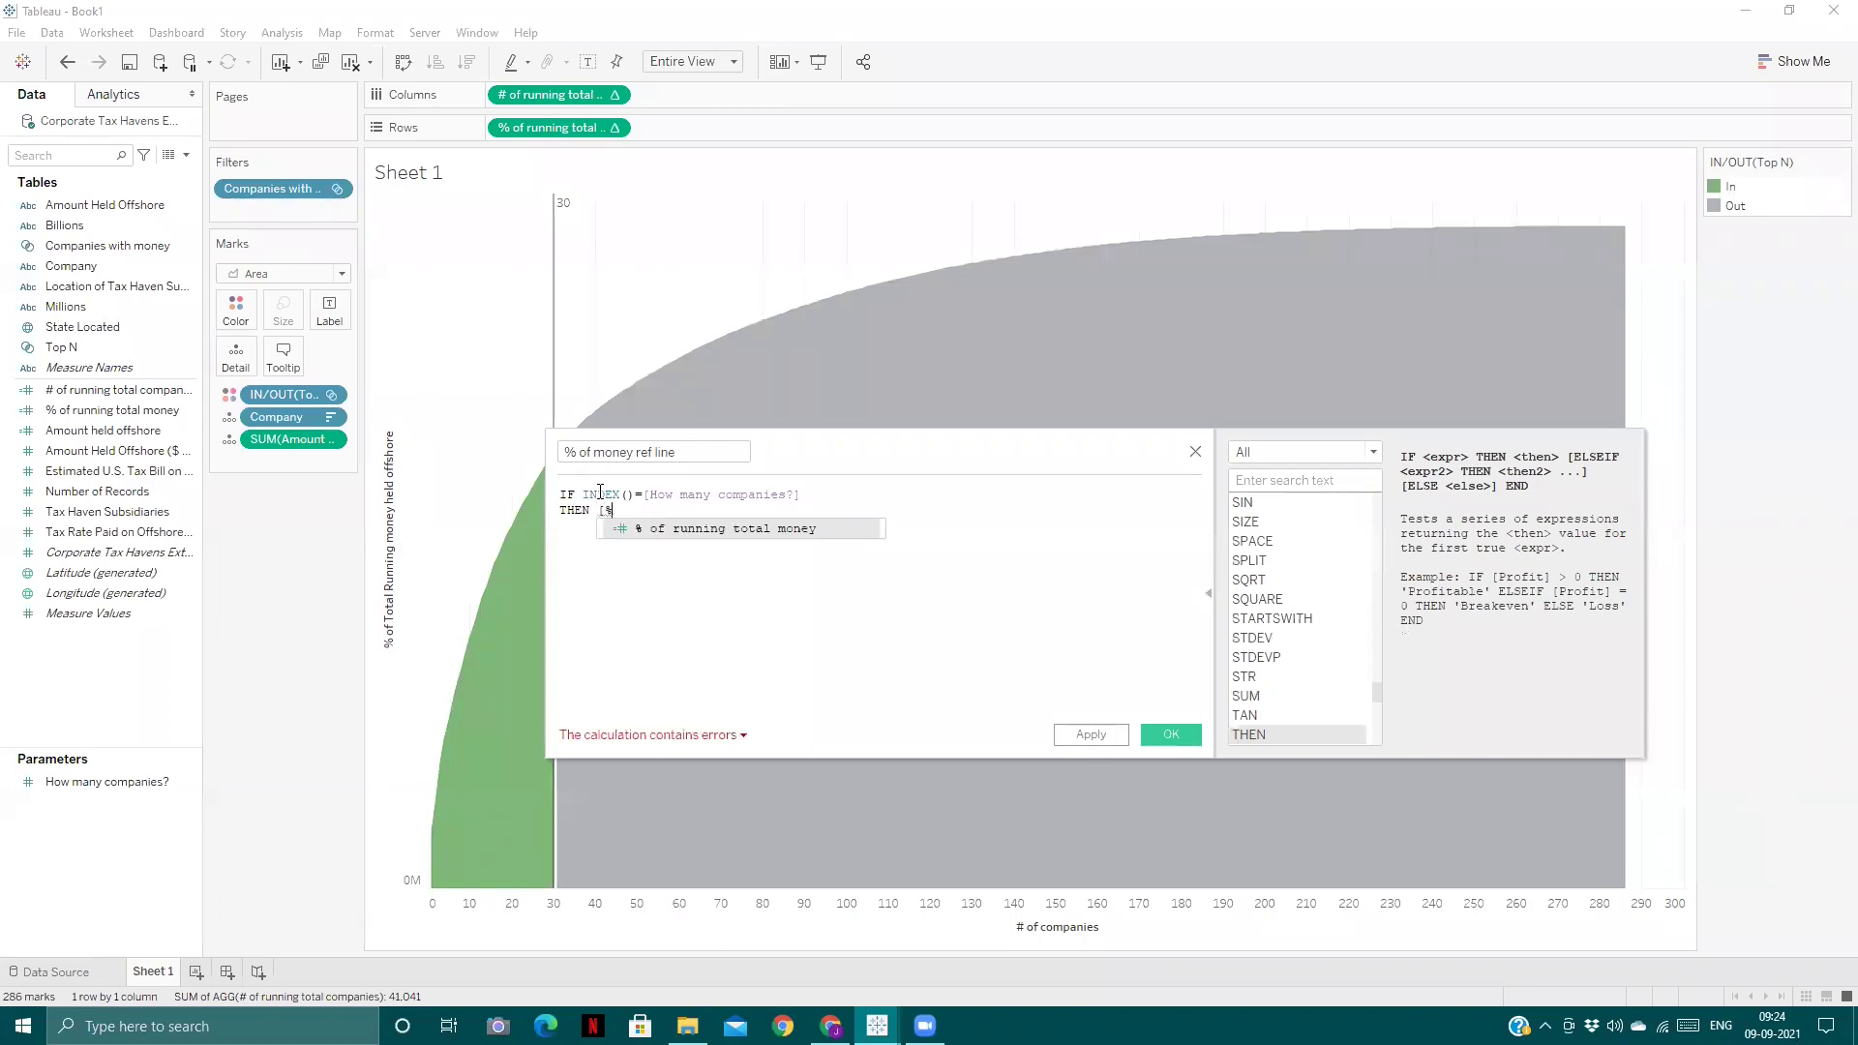
pyautogui.press('Return')
pyautogui.press('Return')
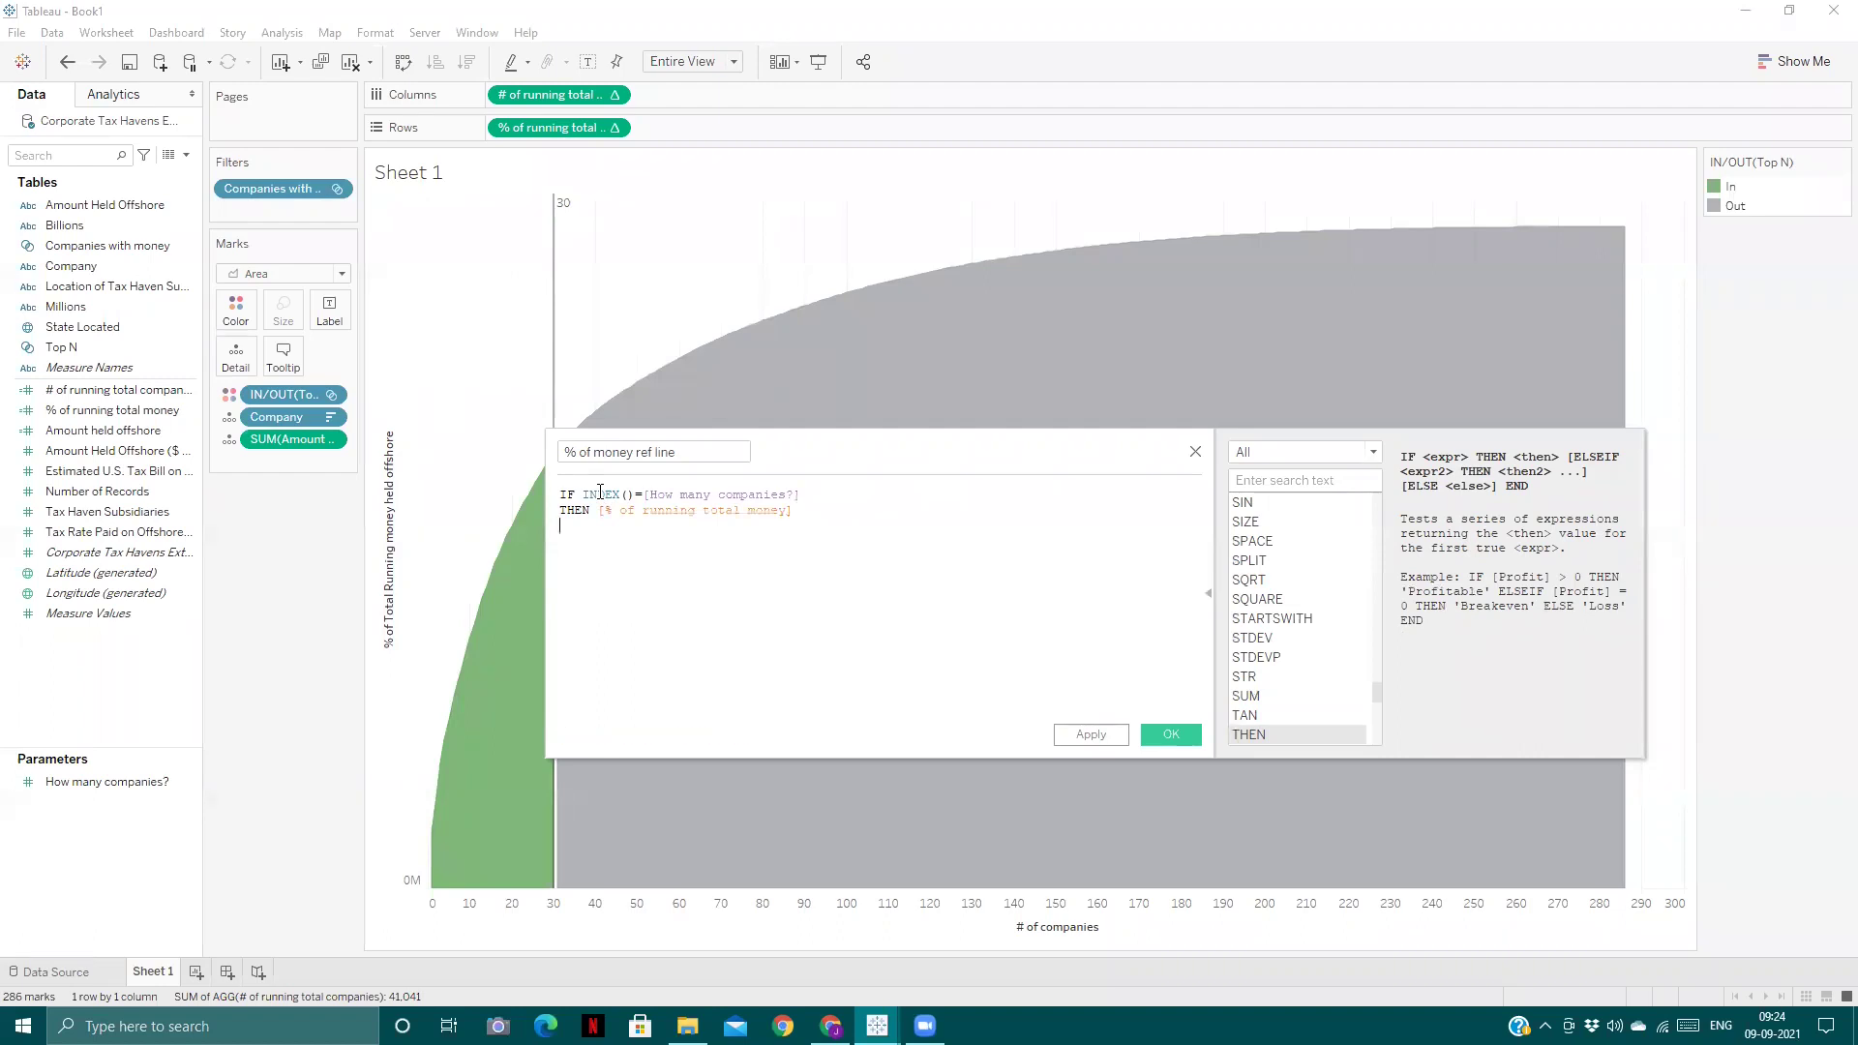
pyautogui.write('en')
pyautogui.press('Return')
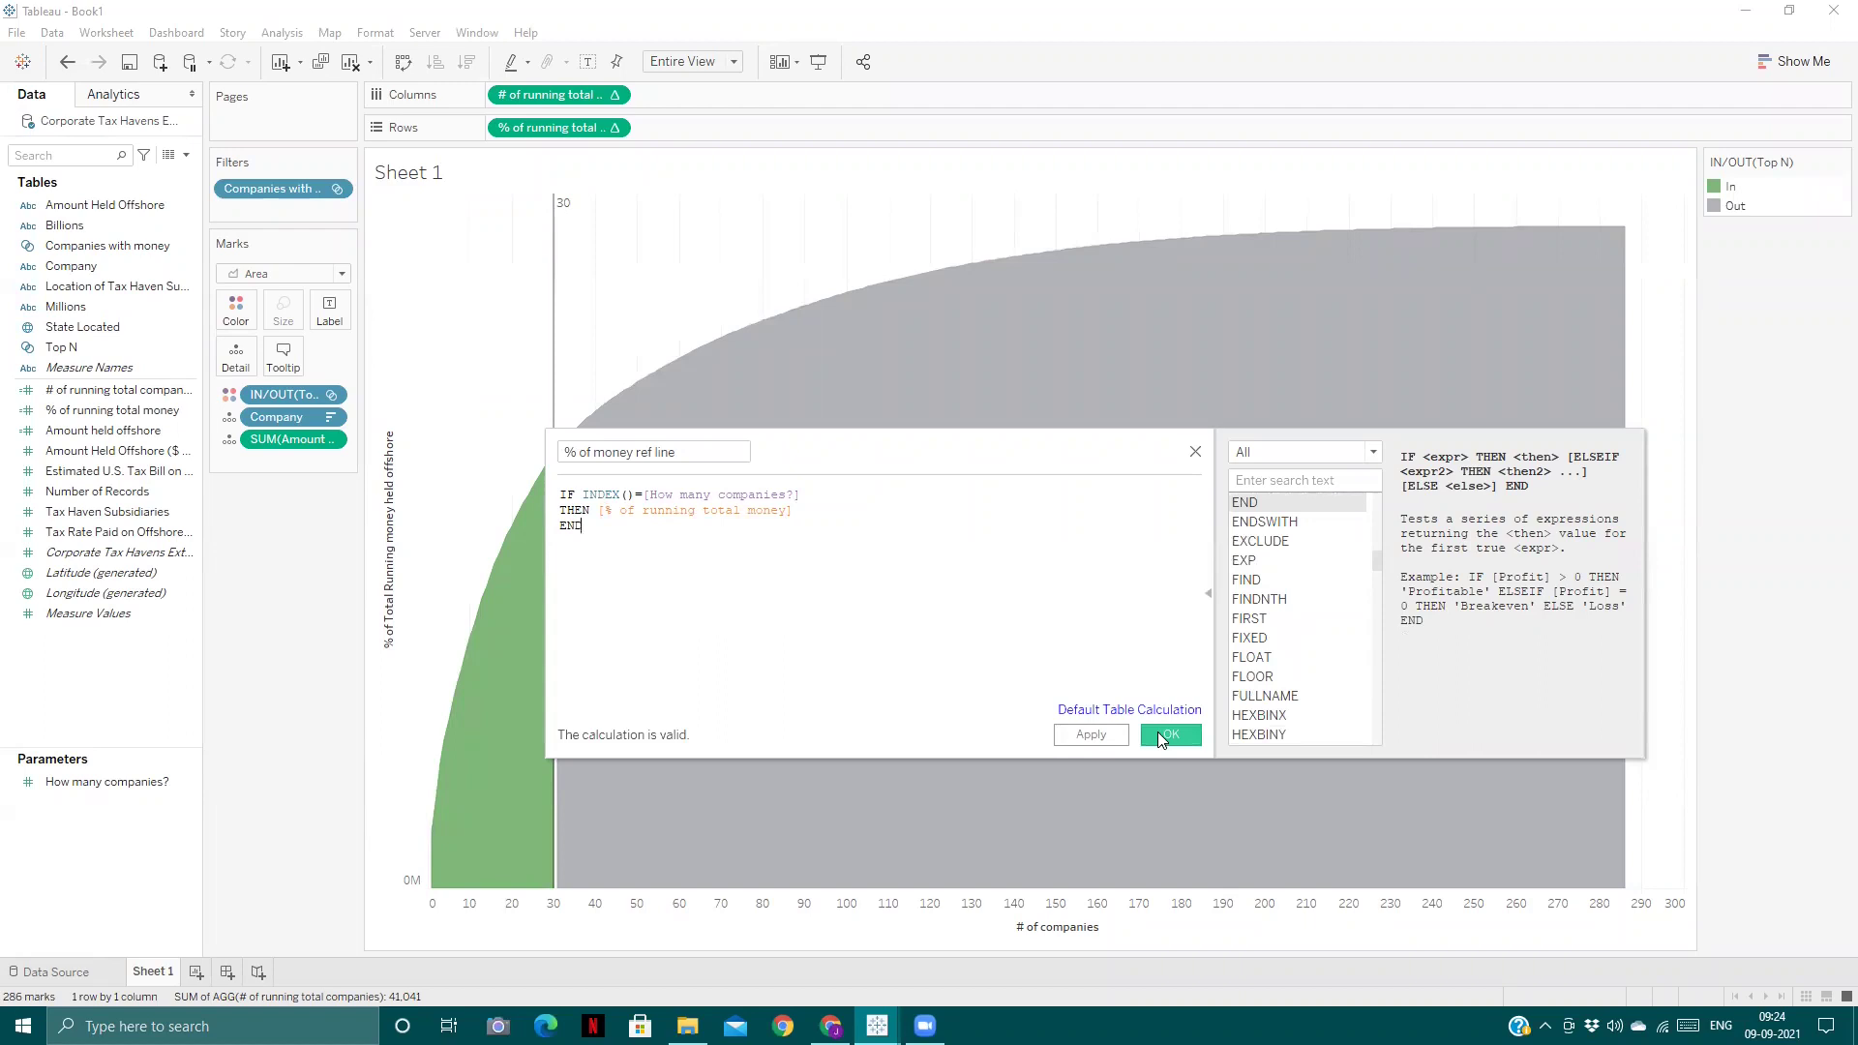
pyautogui.click(1166, 736)
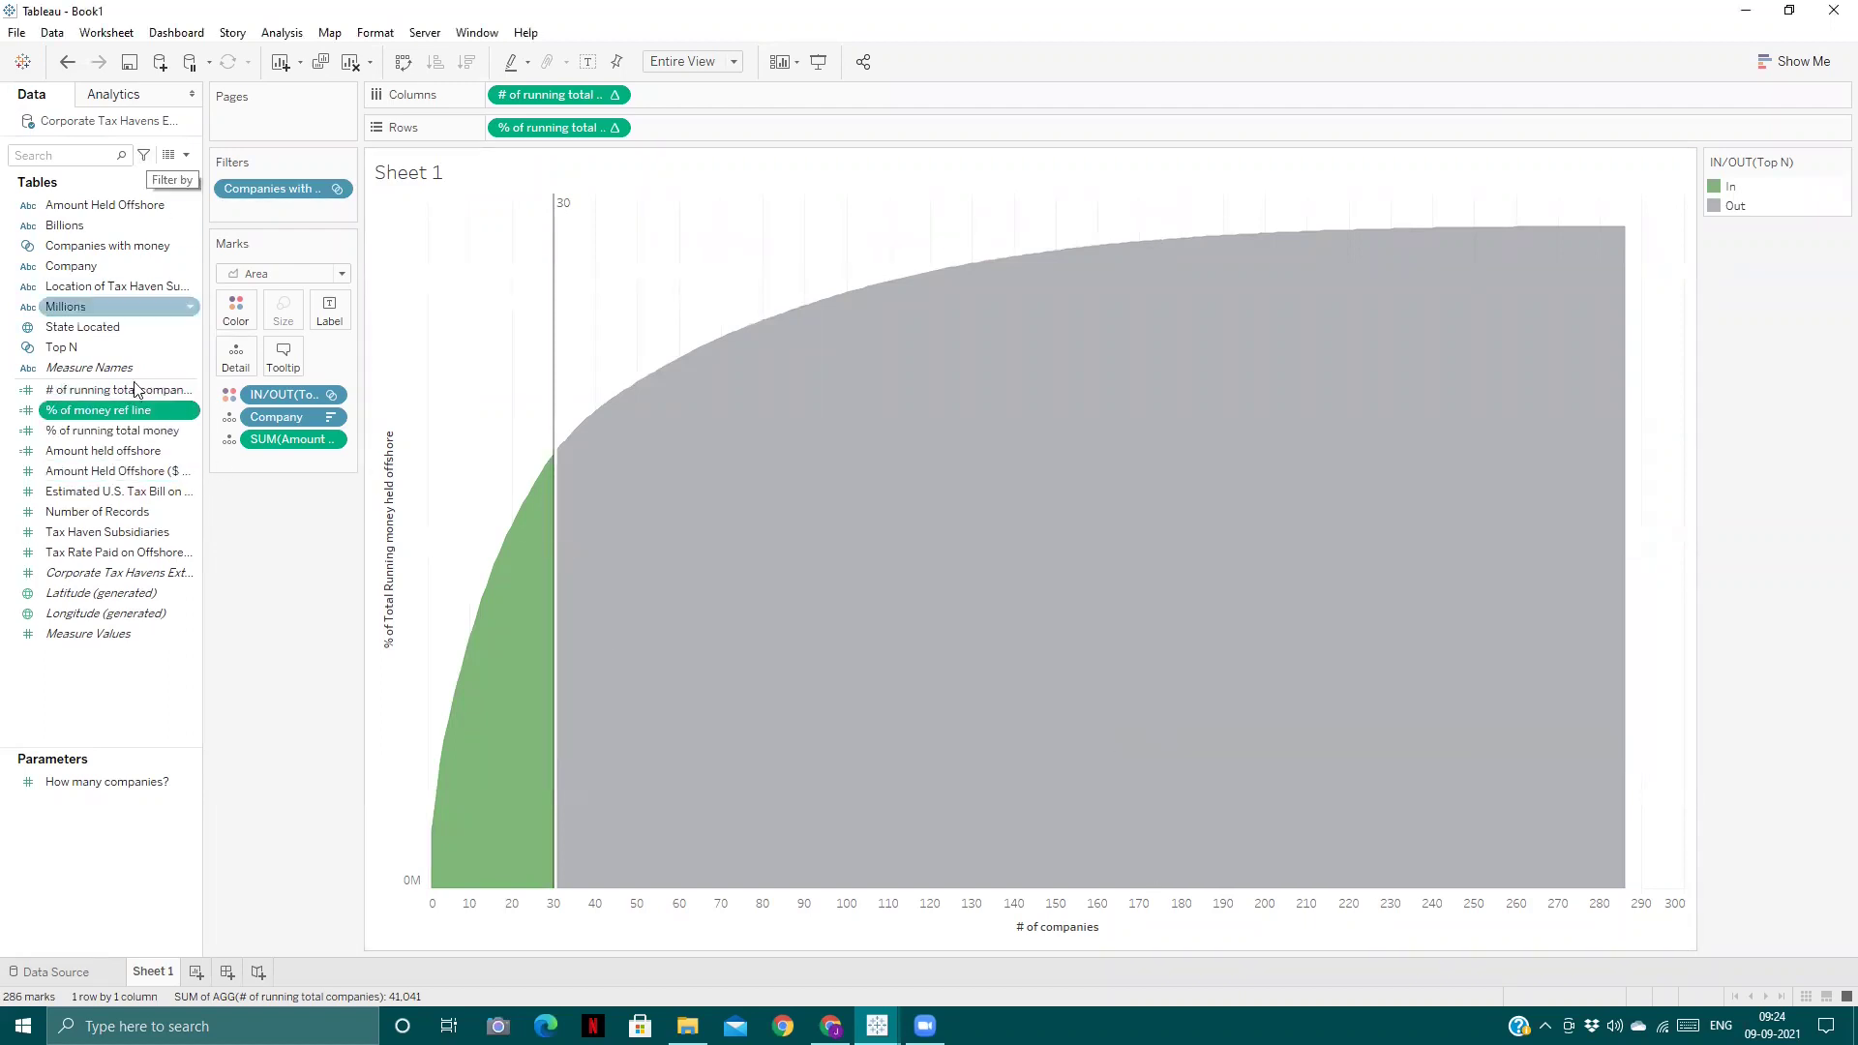
# - Try a reference line on the running money axis, check its available value fields, and remove the average line
pyautogui.click(113, 93)
pyautogui.moveTo(82, 446); pyautogui.dragTo(540, 323)
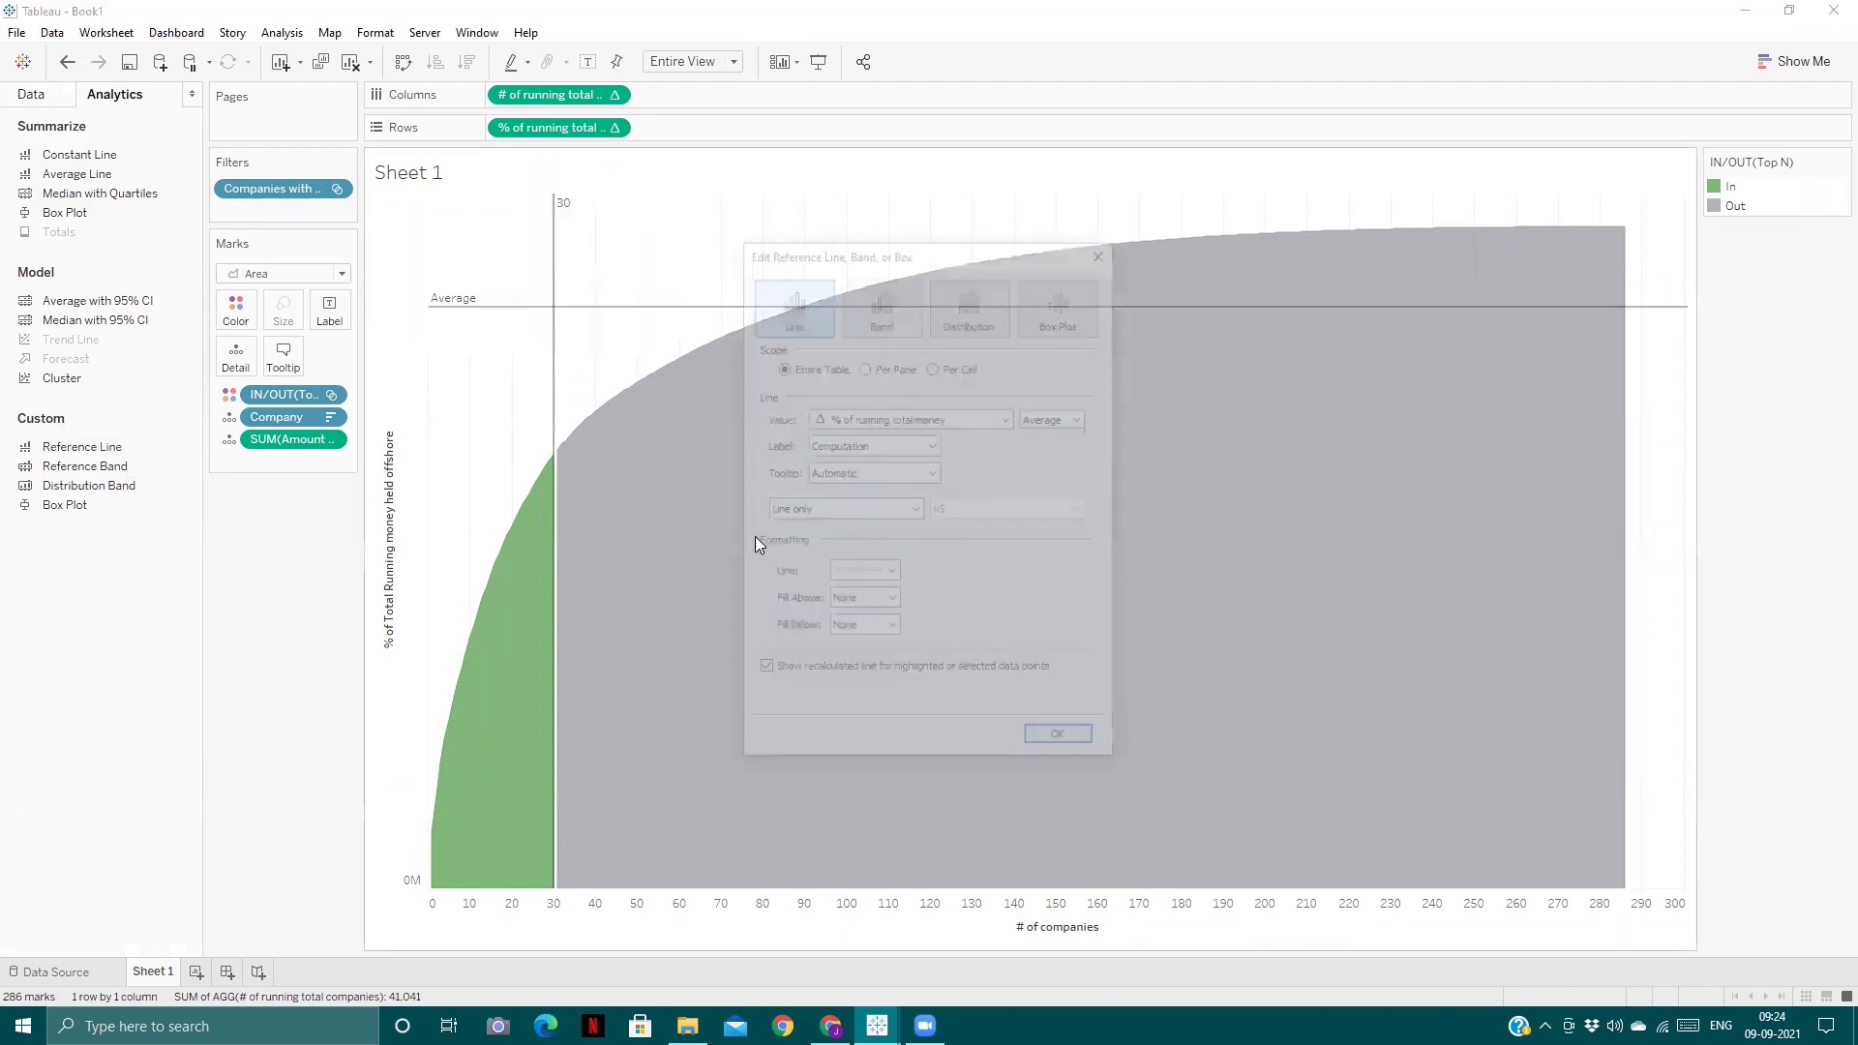
pyautogui.click(1007, 419)
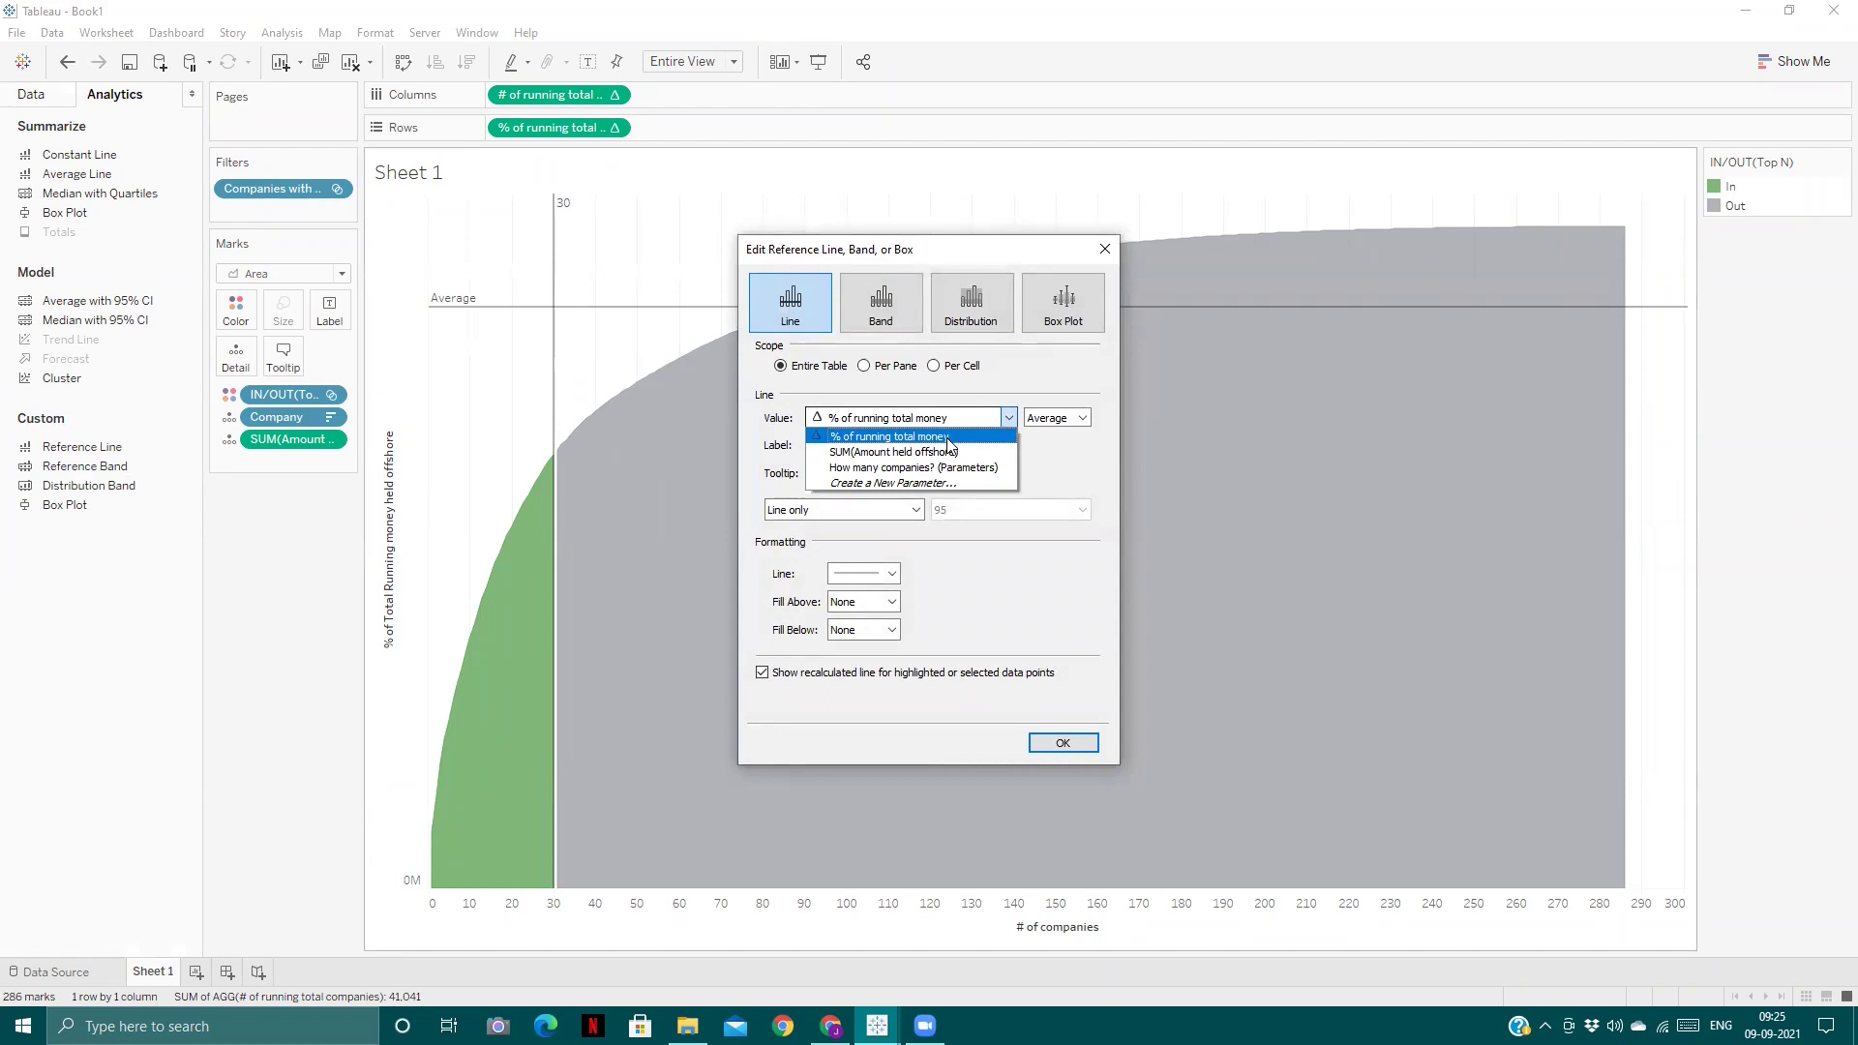
pyautogui.click(1059, 459)
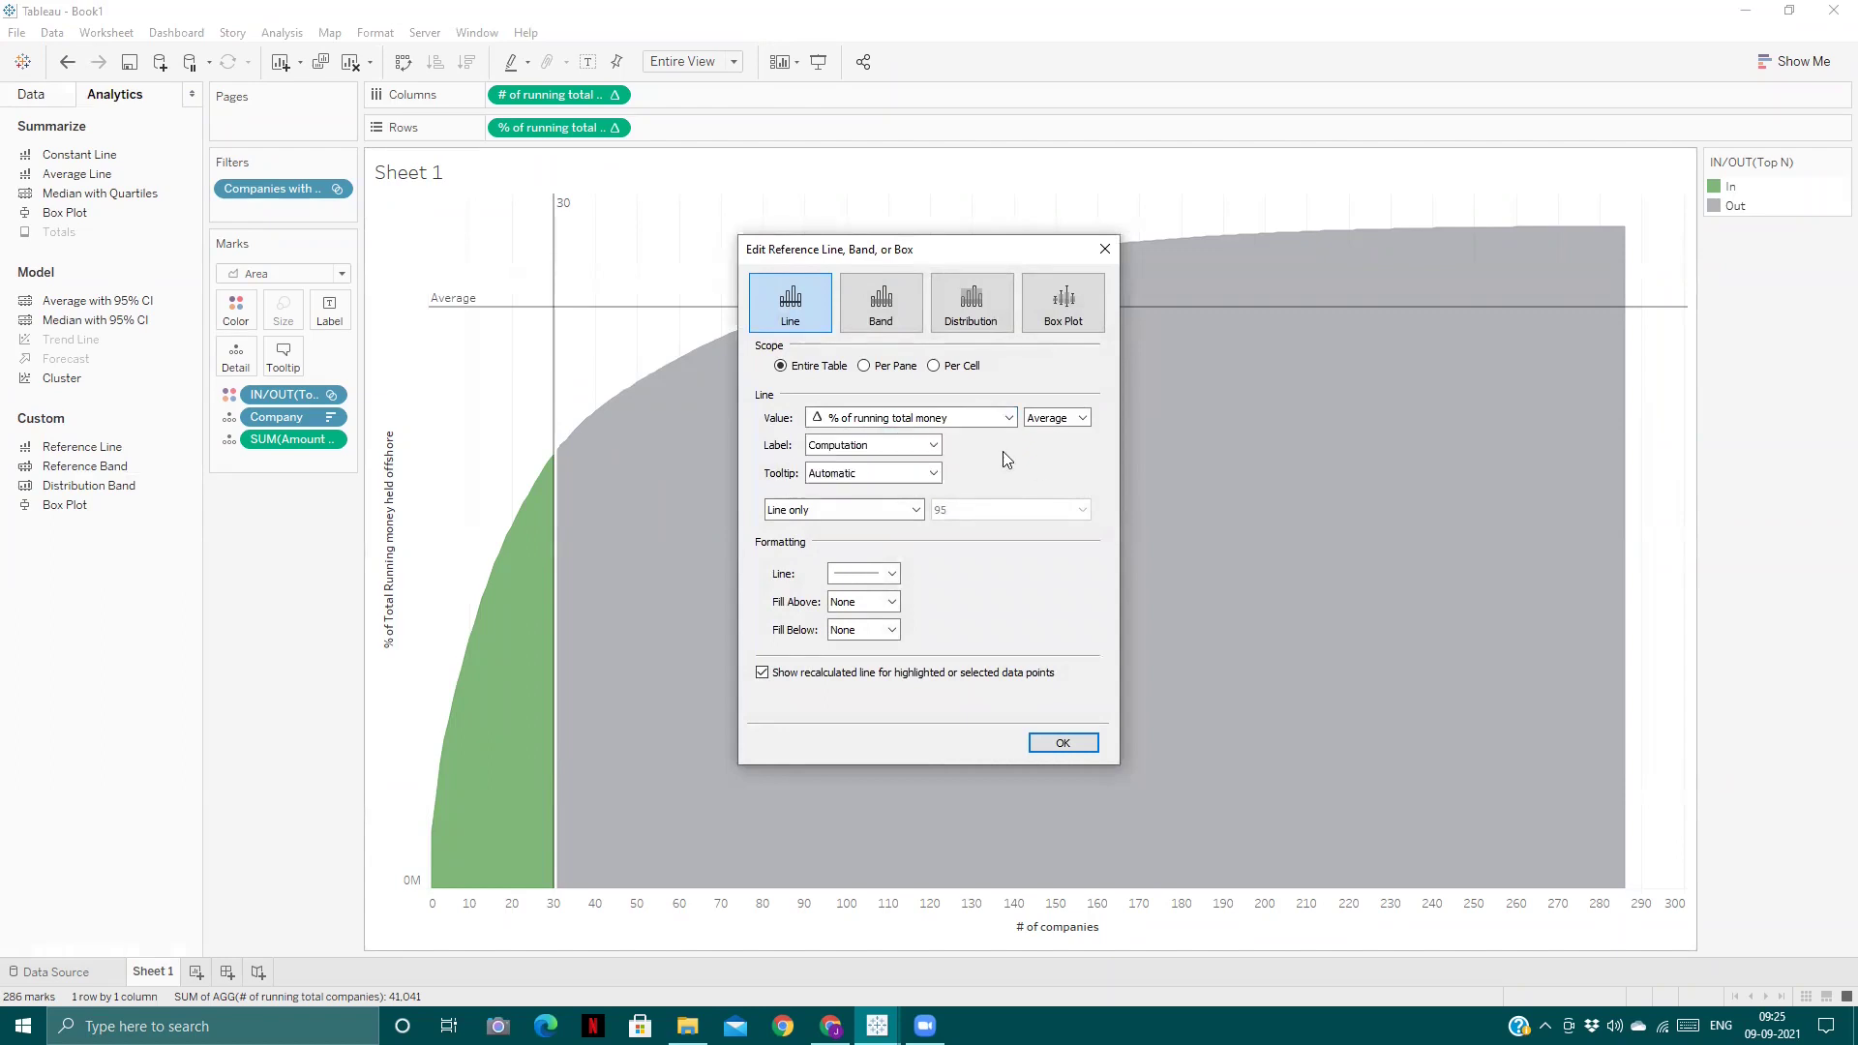
pyautogui.click(1104, 250)
pyautogui.click(31, 93)
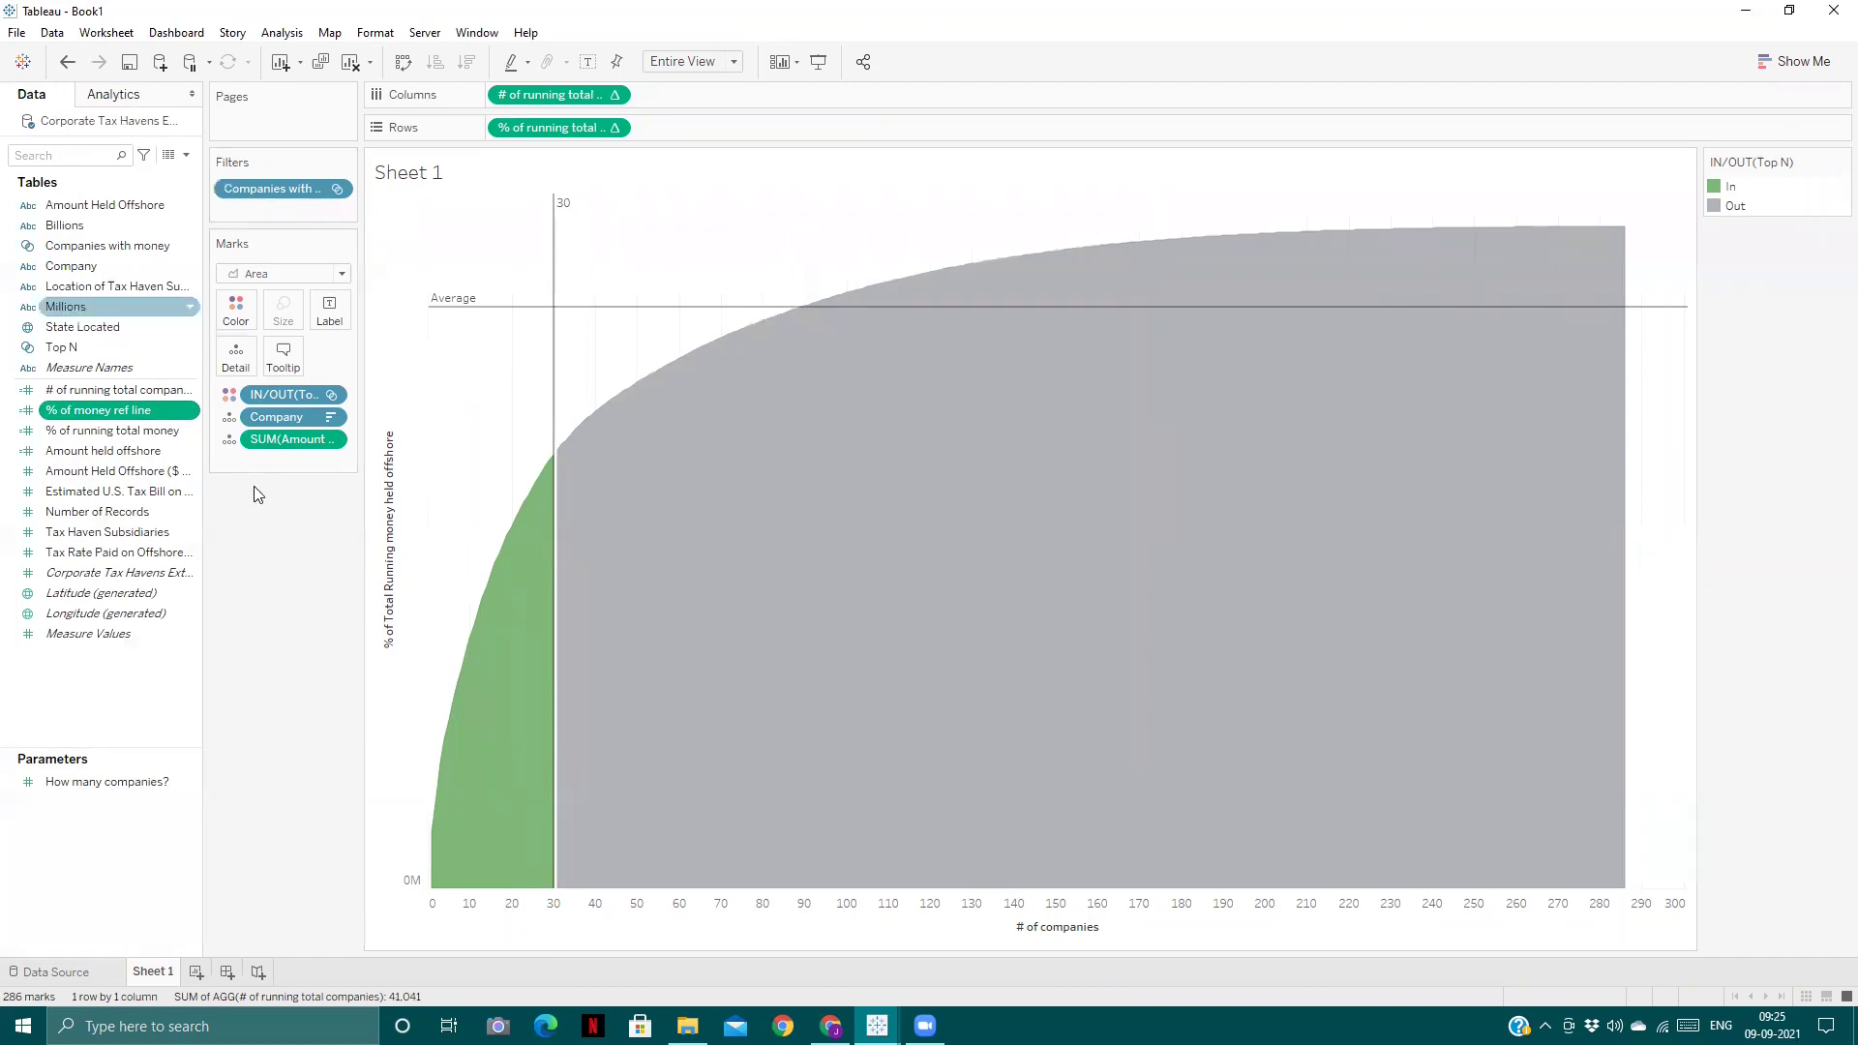
pyautogui.click(134, 94)
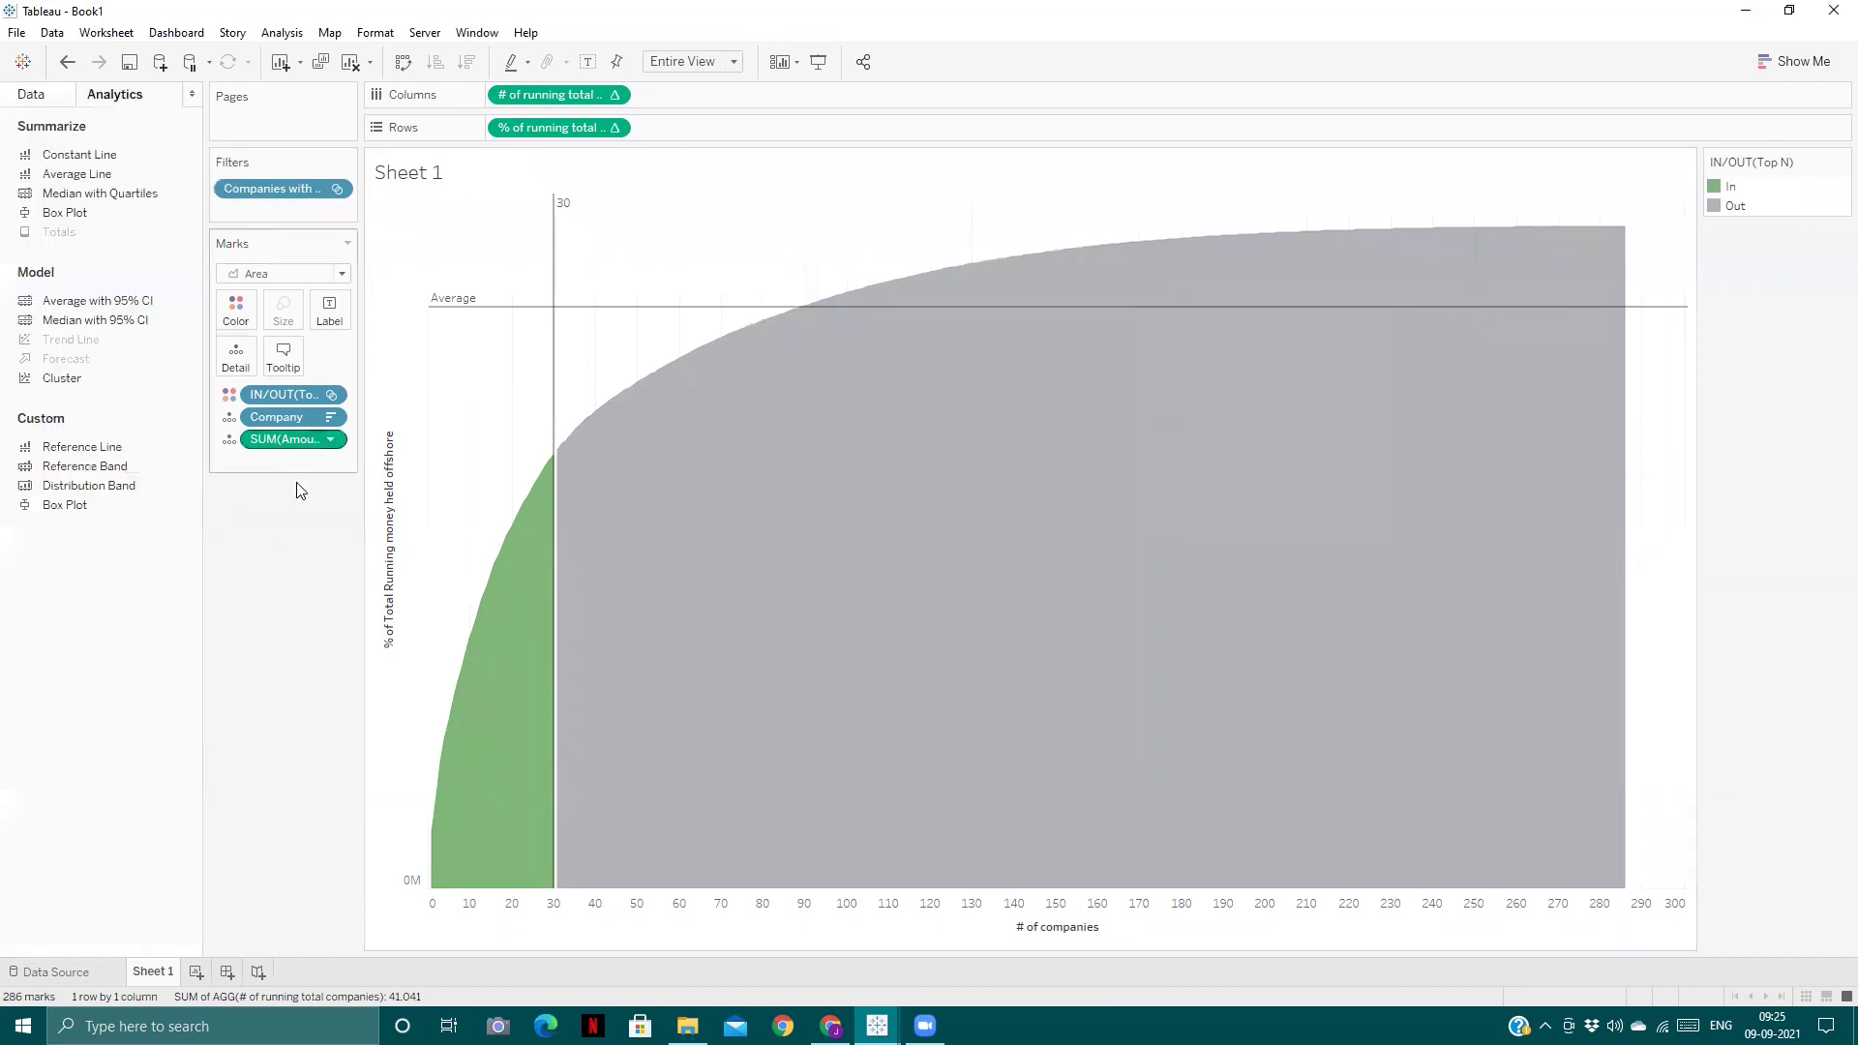
pyautogui.rightClick(473, 309)
pyautogui.click(510, 358)
# - Add another table-wide reference line on the running money axis and look for % of money ref line among its value fields
pyautogui.moveTo(77, 447); pyautogui.dragTo(533, 322)
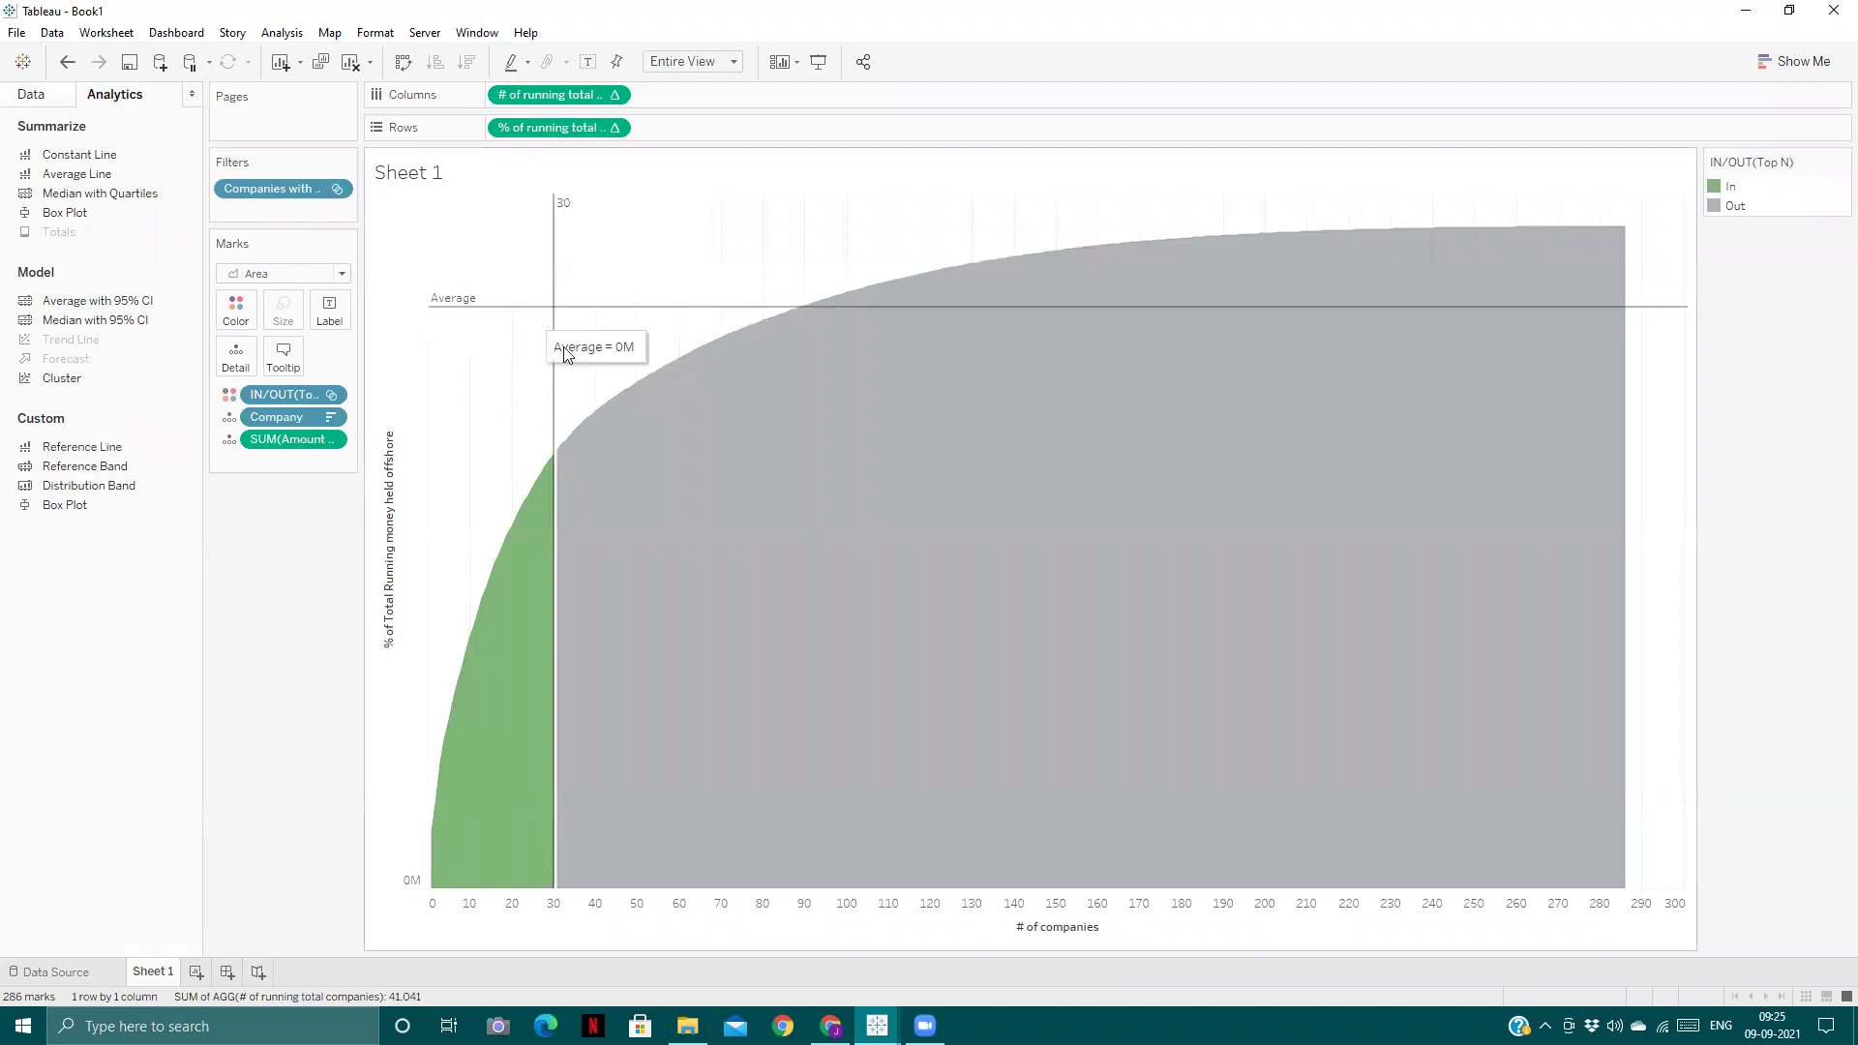
pyautogui.click(1006, 418)
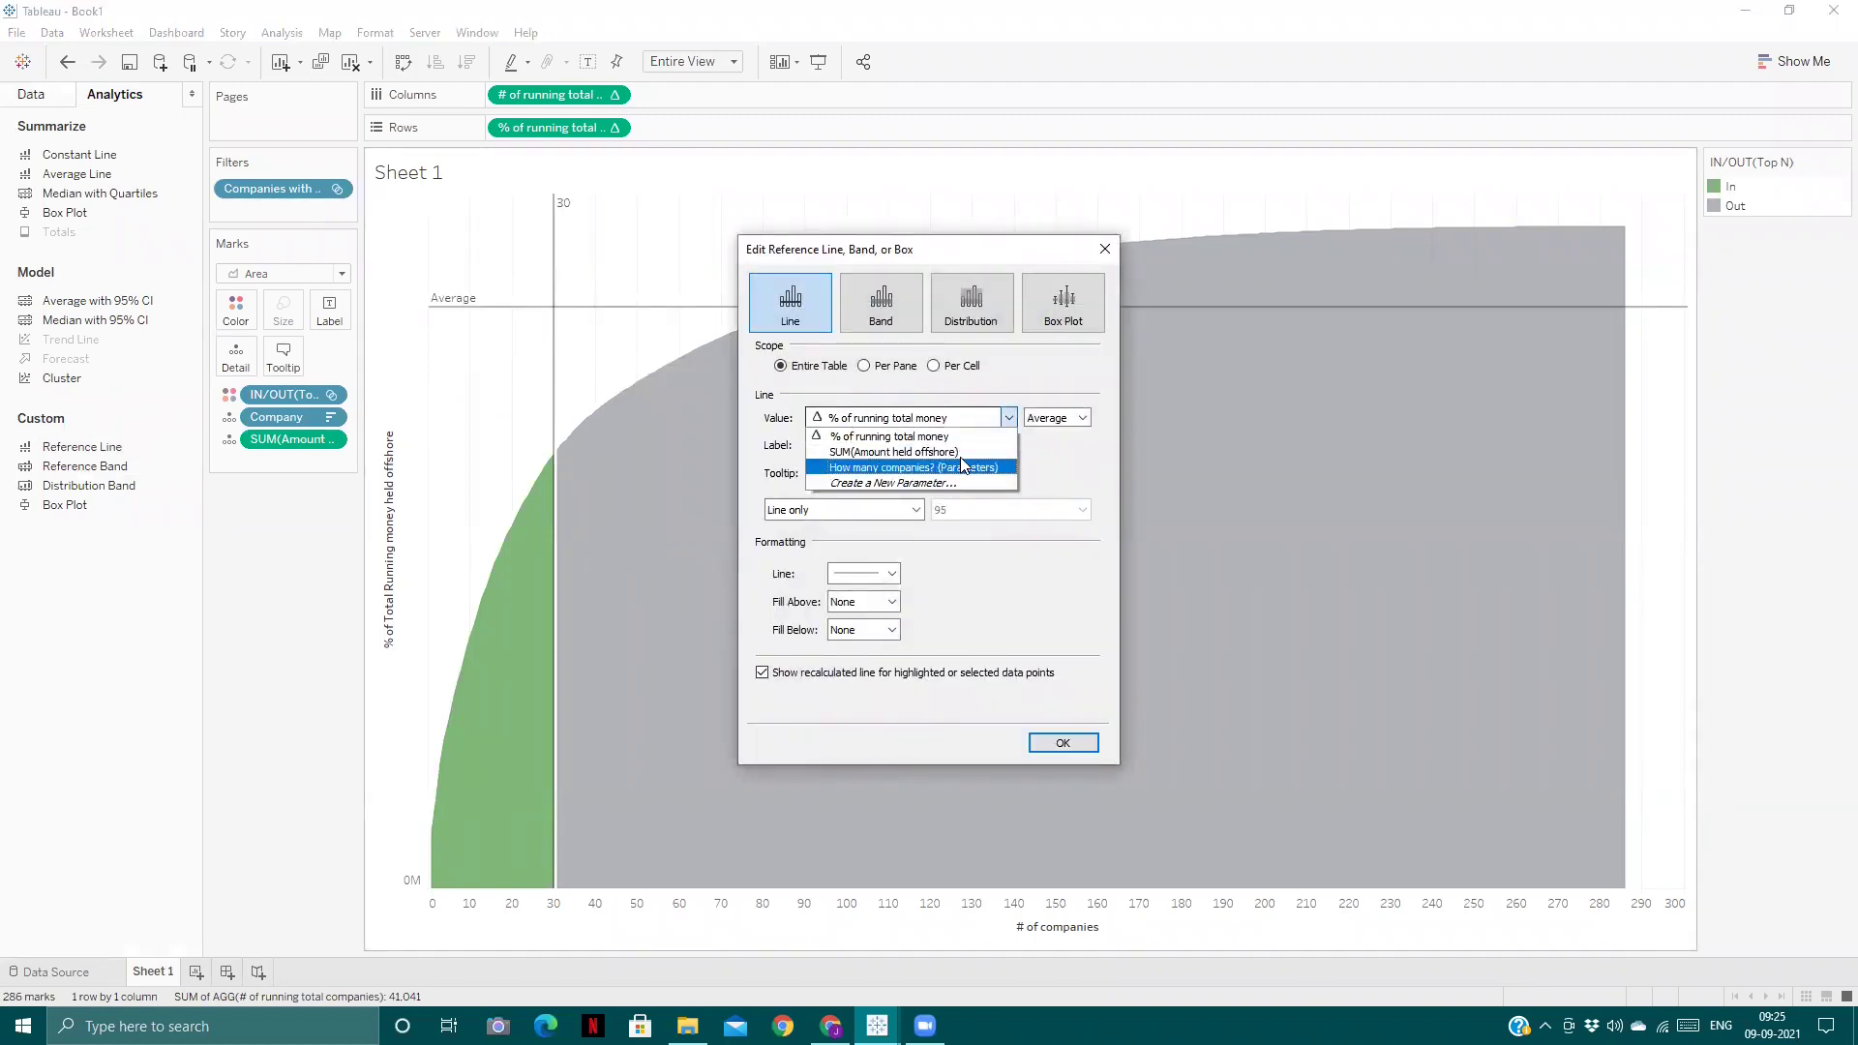
pyautogui.click(1047, 466)
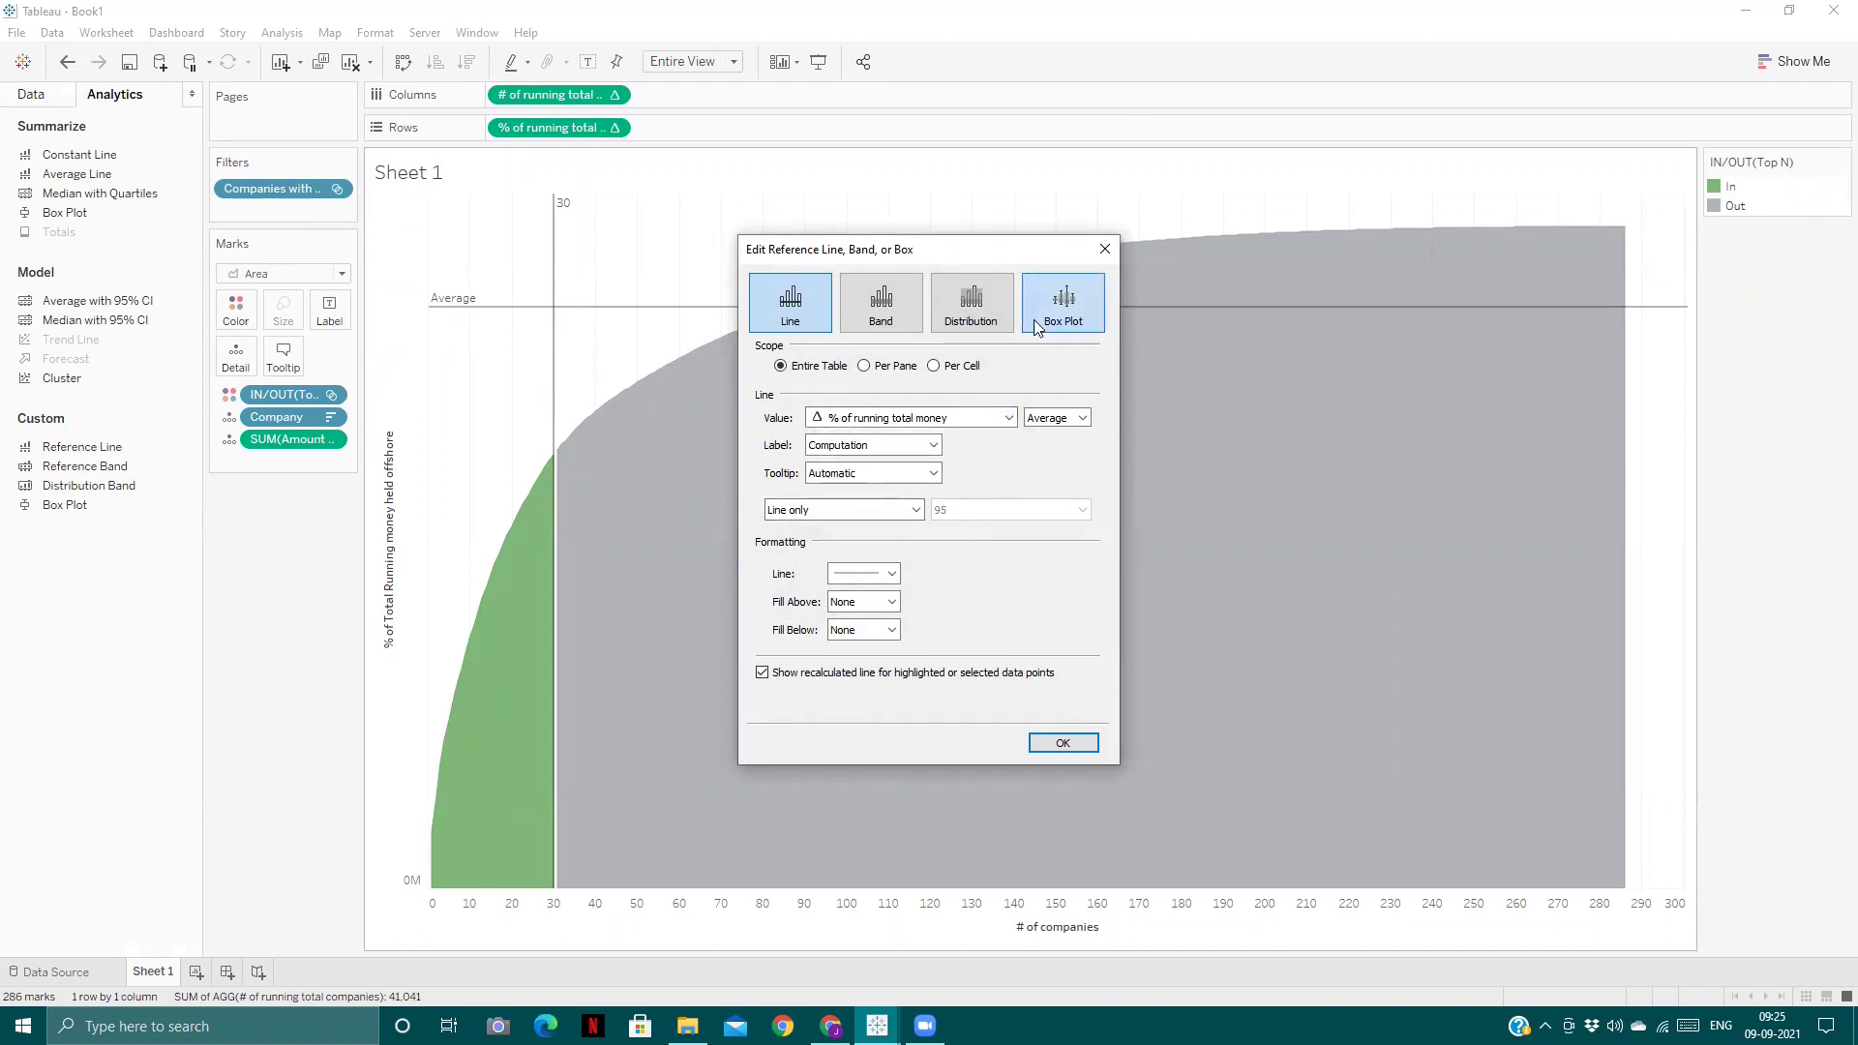
pyautogui.click(1009, 419)
pyautogui.click(1011, 421)
pyautogui.click(1104, 248)
# - Add % of money ref line to Detail and create a table-wide reference line from its sum, labelled with the value
pyautogui.click(19, 96)
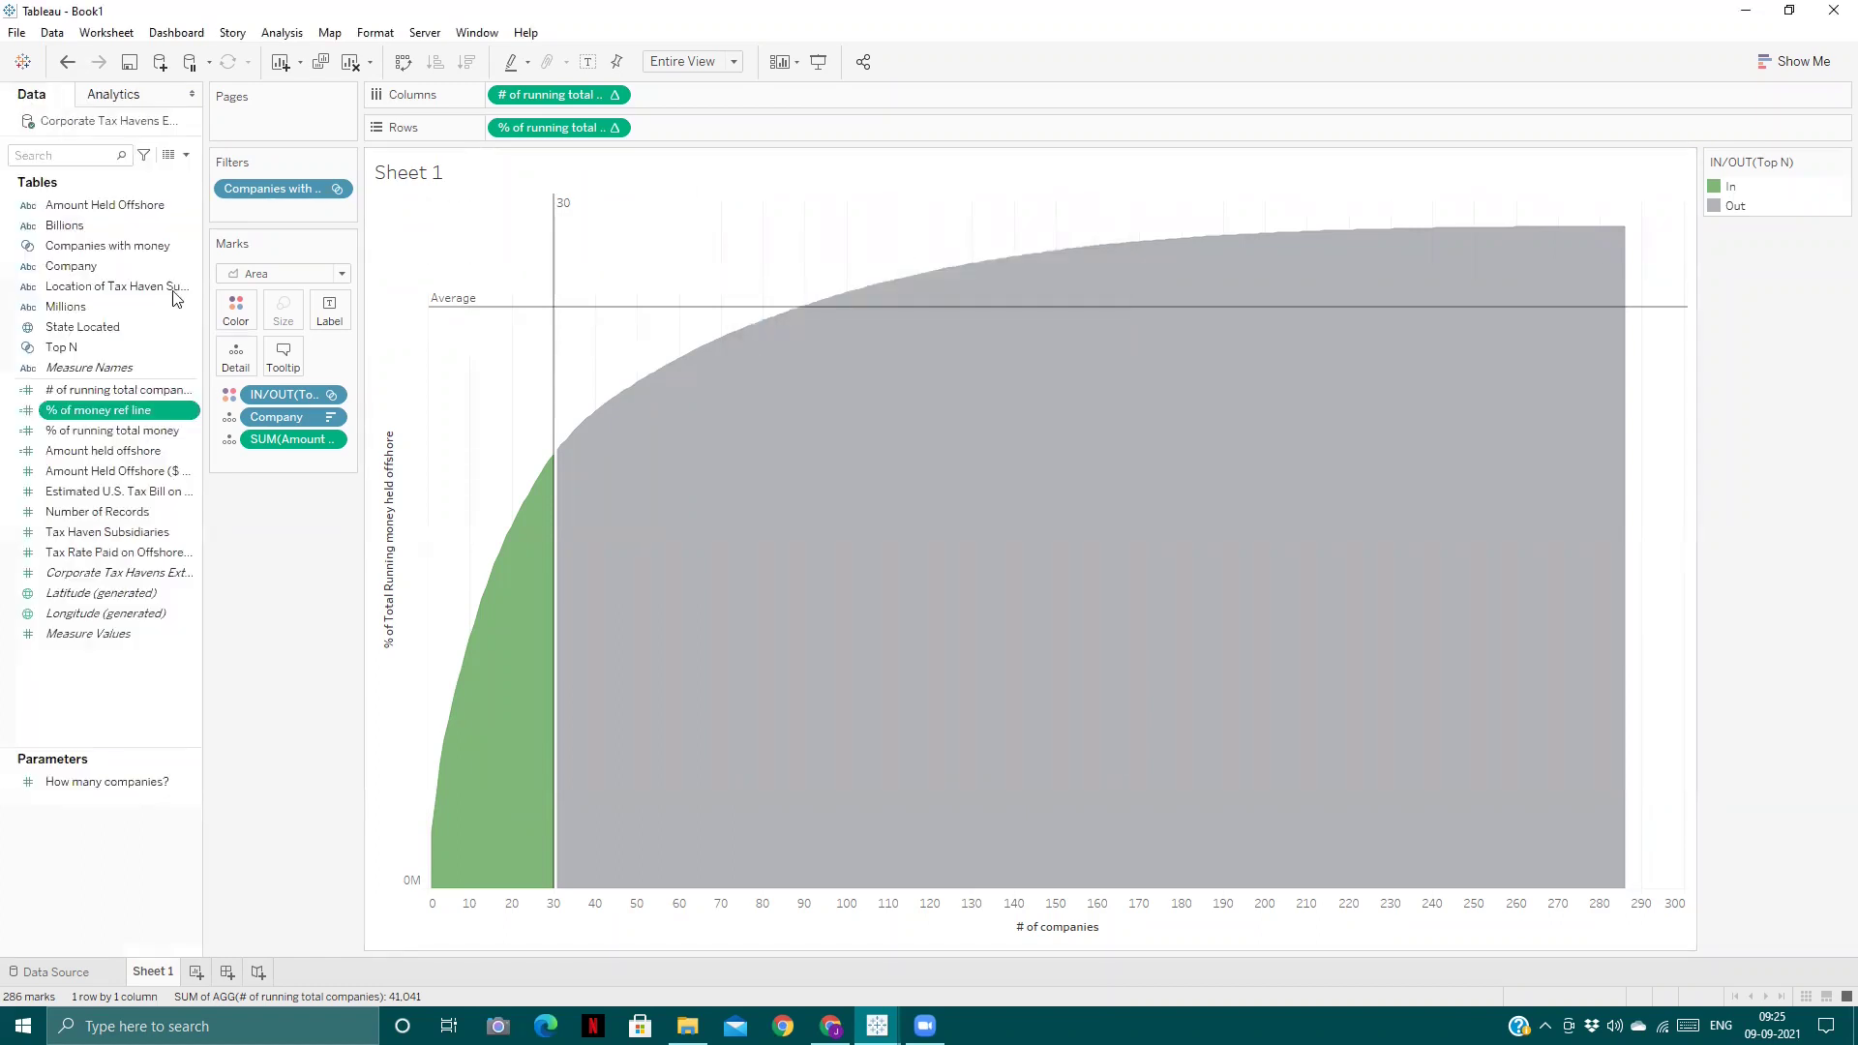
pyautogui.moveTo(83, 411); pyautogui.dragTo(223, 351)
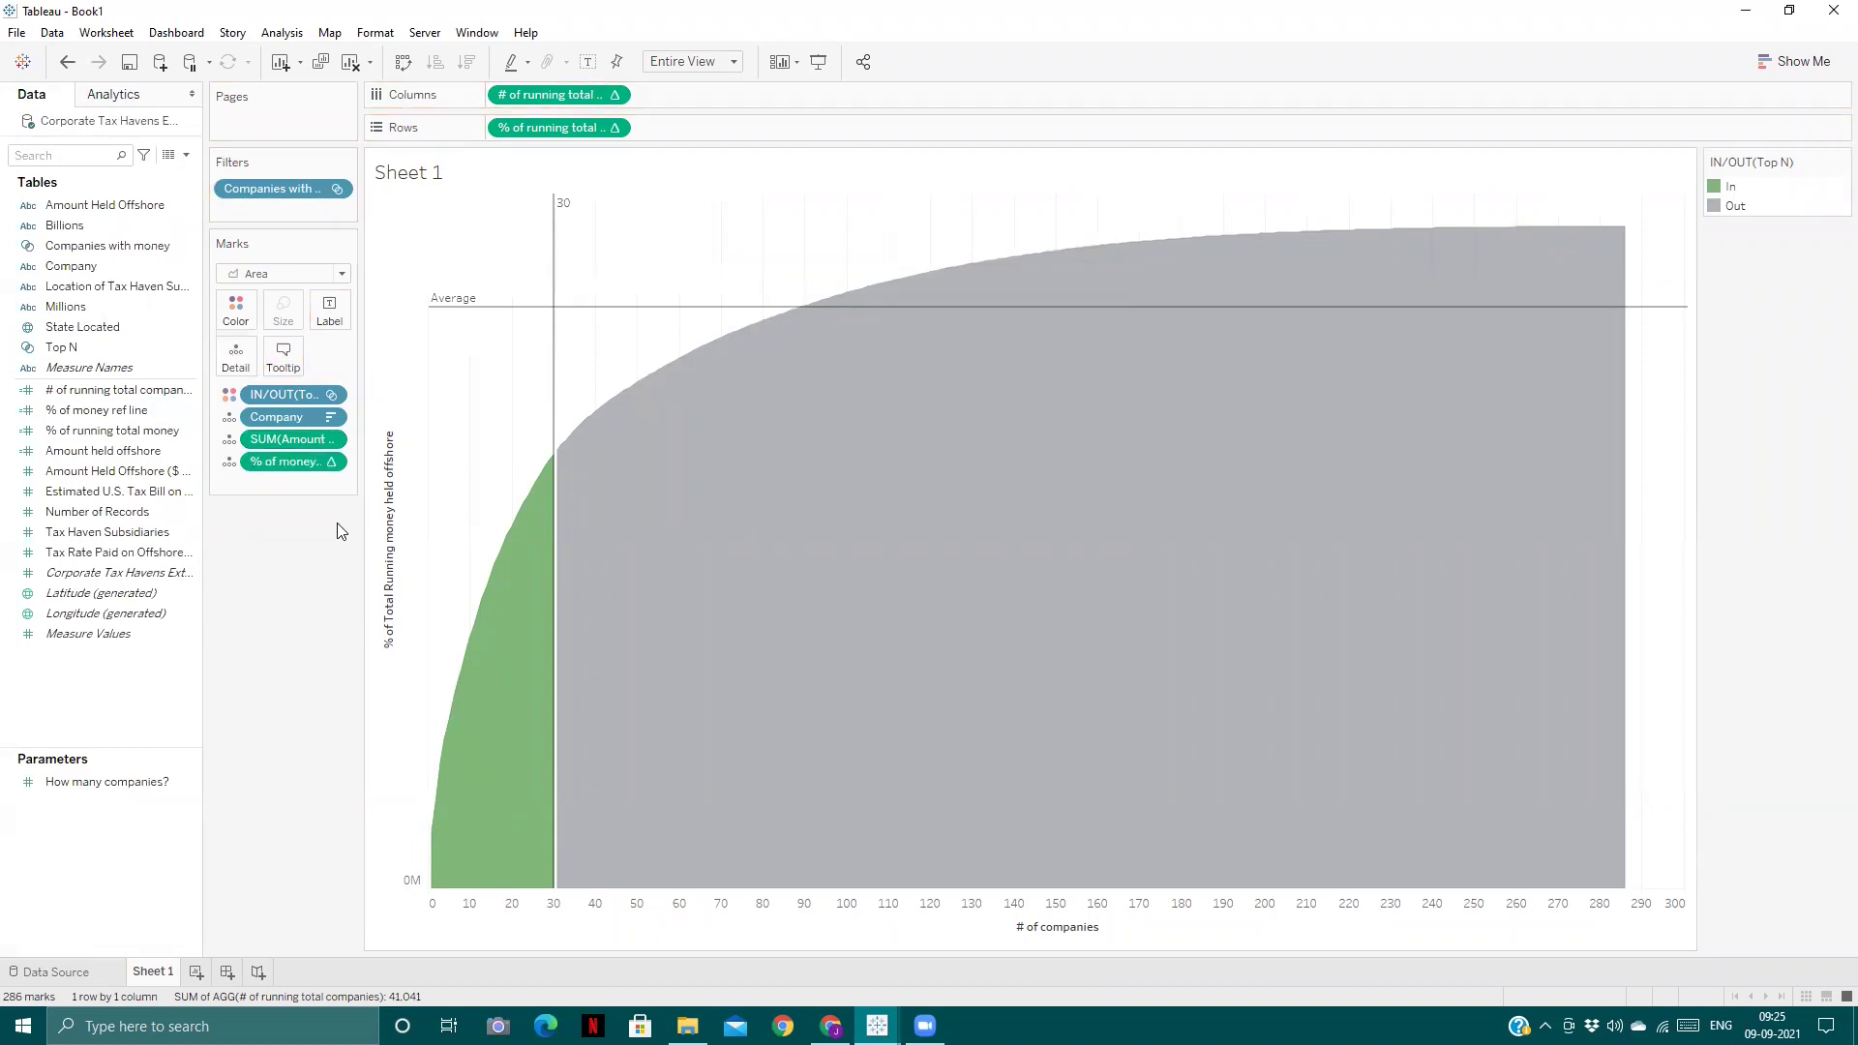
pyautogui.click(124, 95)
pyautogui.moveTo(93, 443); pyautogui.dragTo(536, 321)
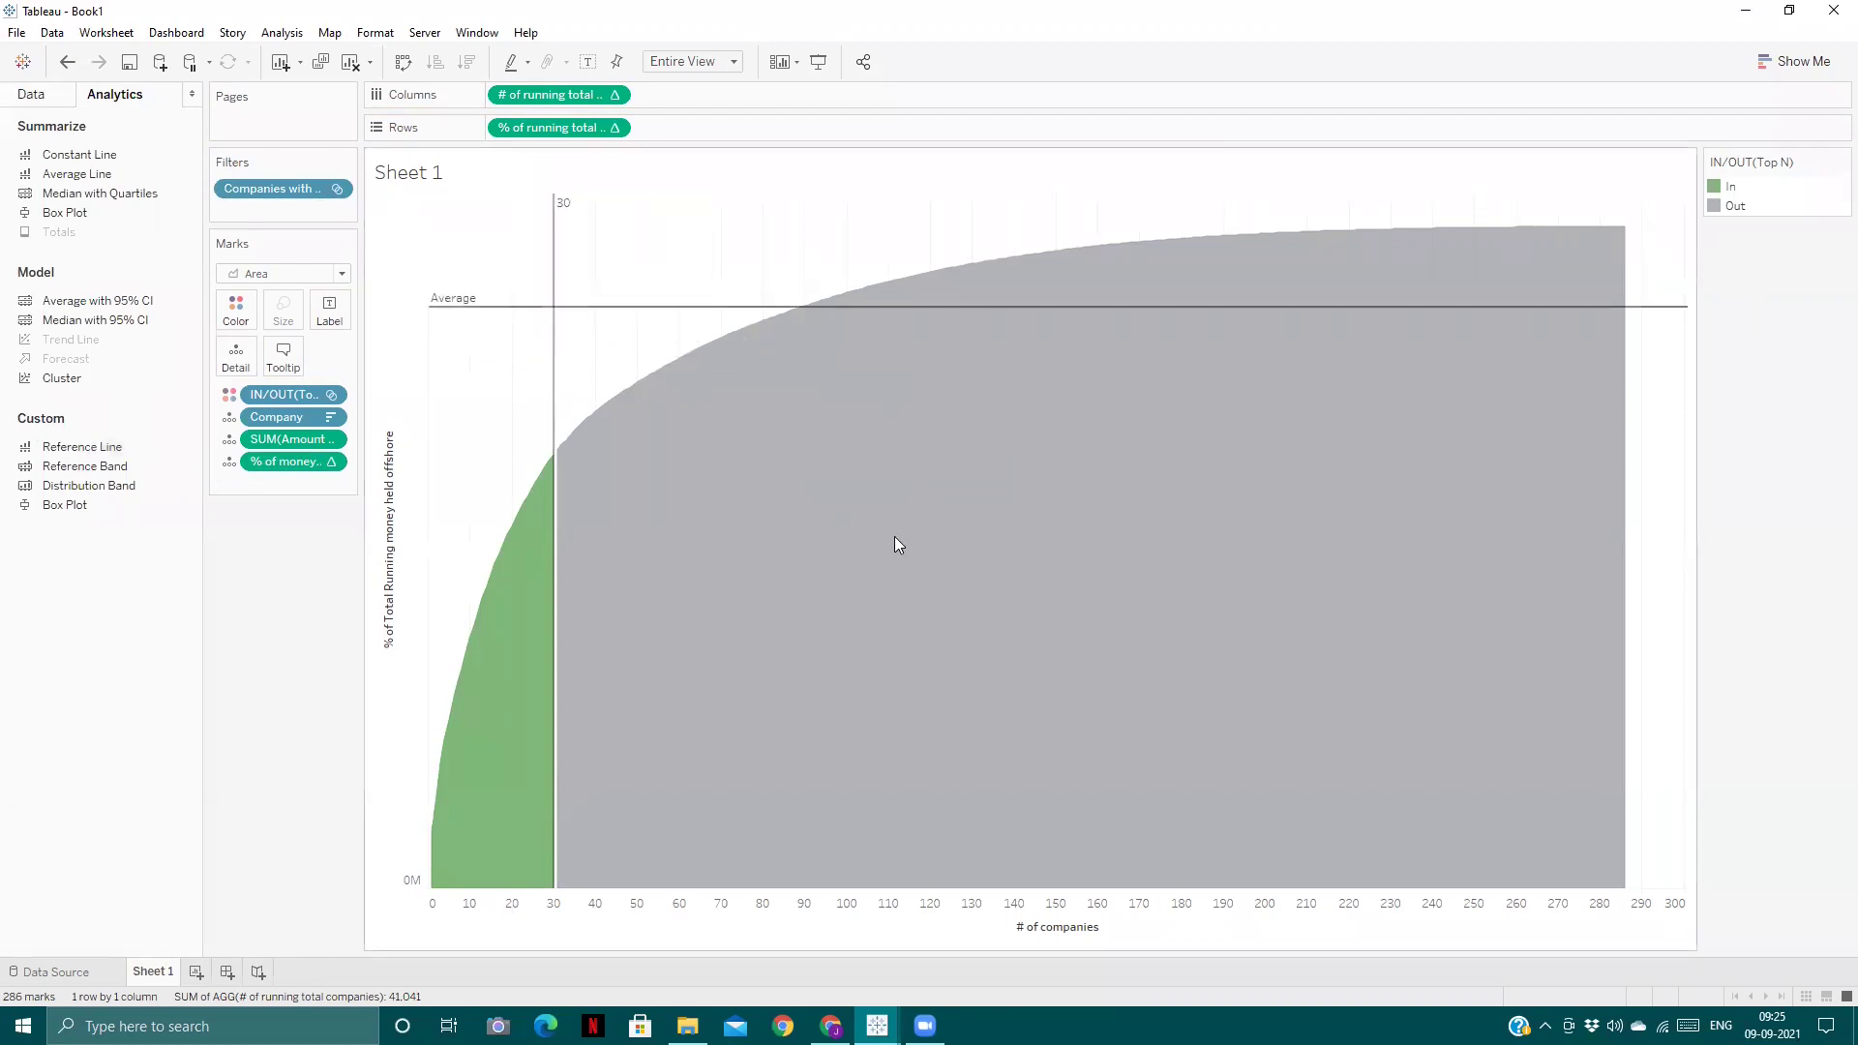
pyautogui.click(1009, 418)
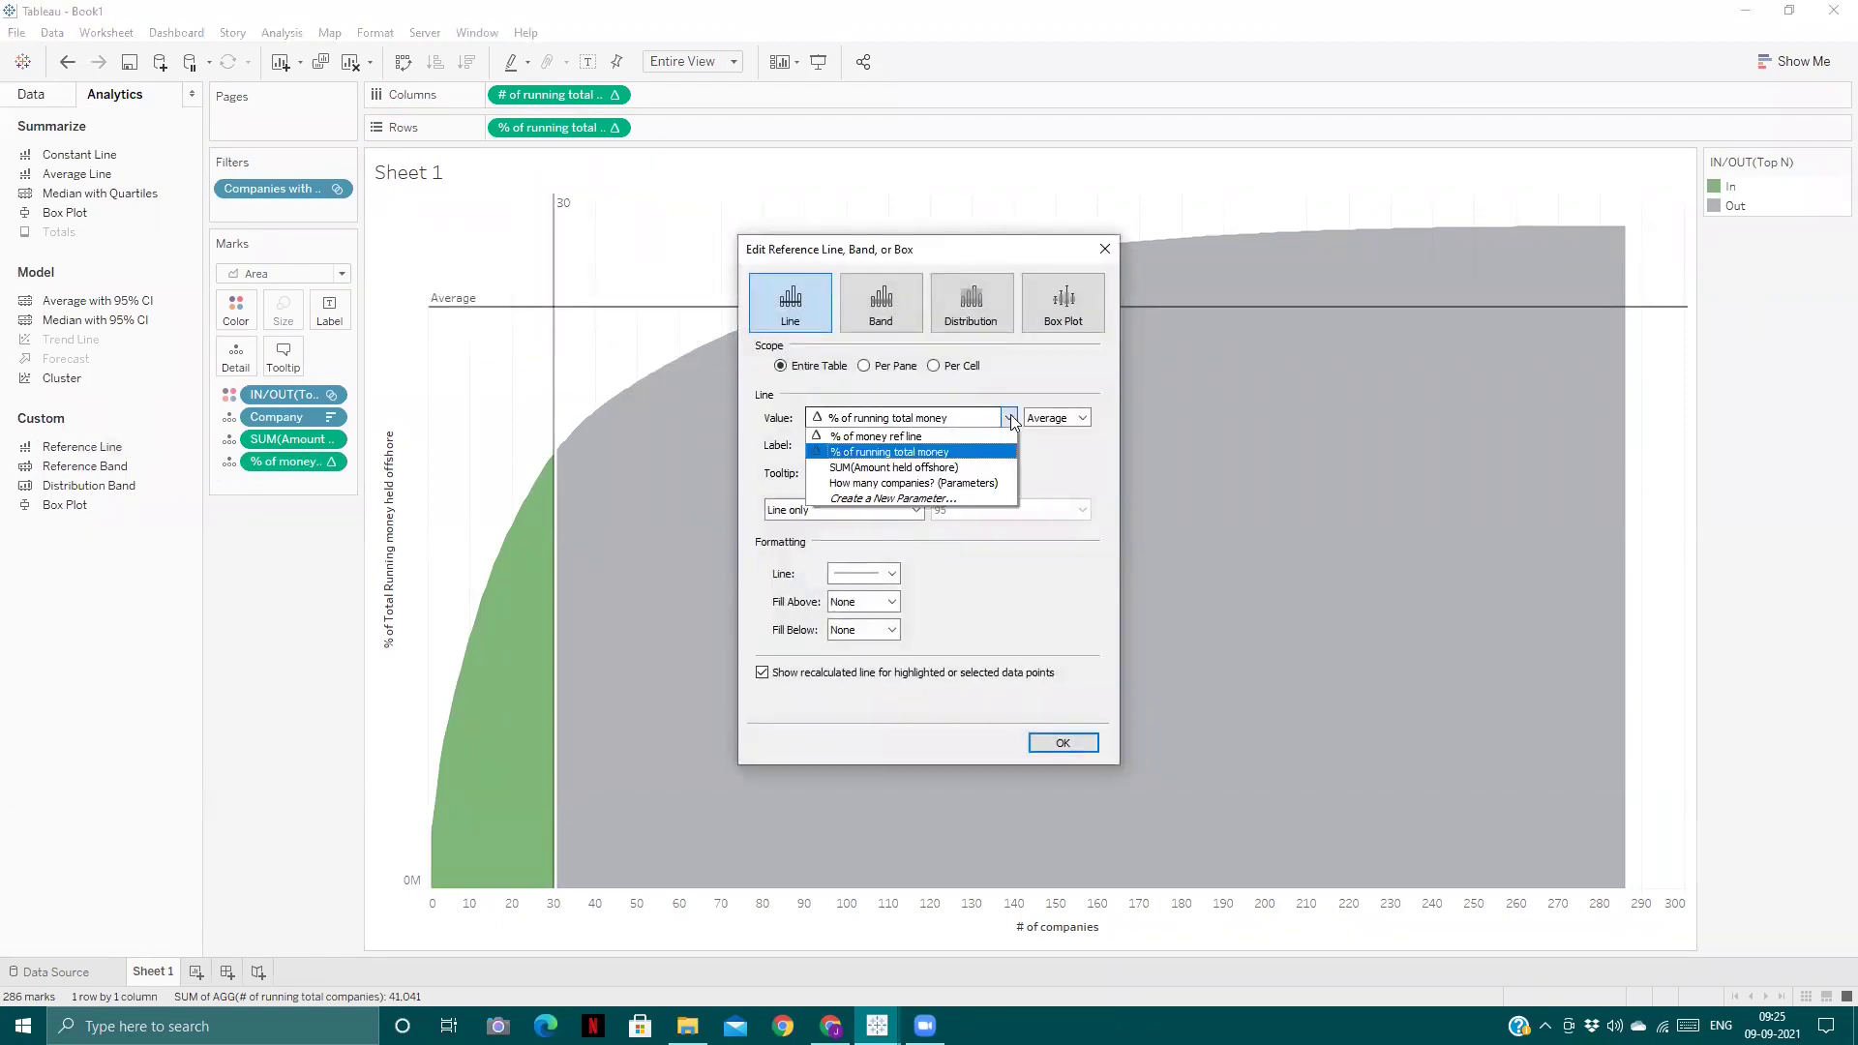
pyautogui.click(930, 437)
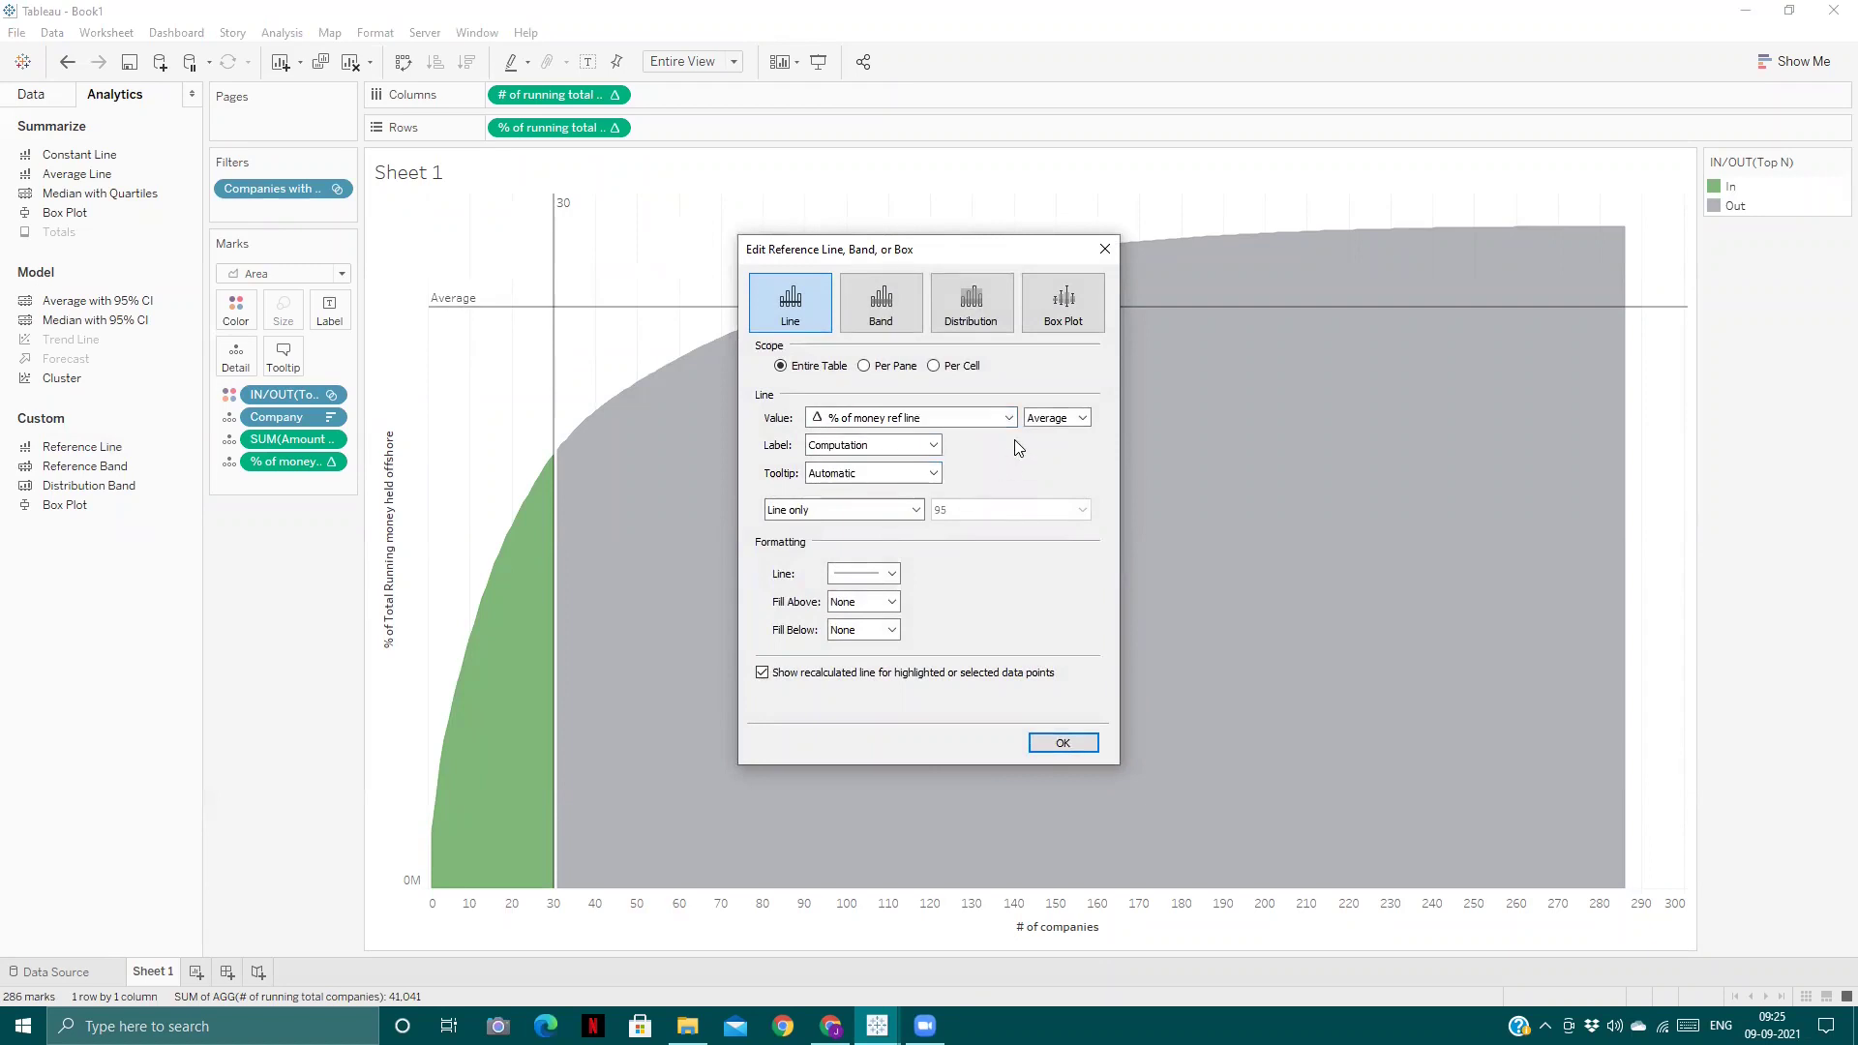
pyautogui.click(1081, 418)
pyautogui.click(1054, 434)
pyautogui.click(931, 446)
pyautogui.click(910, 478)
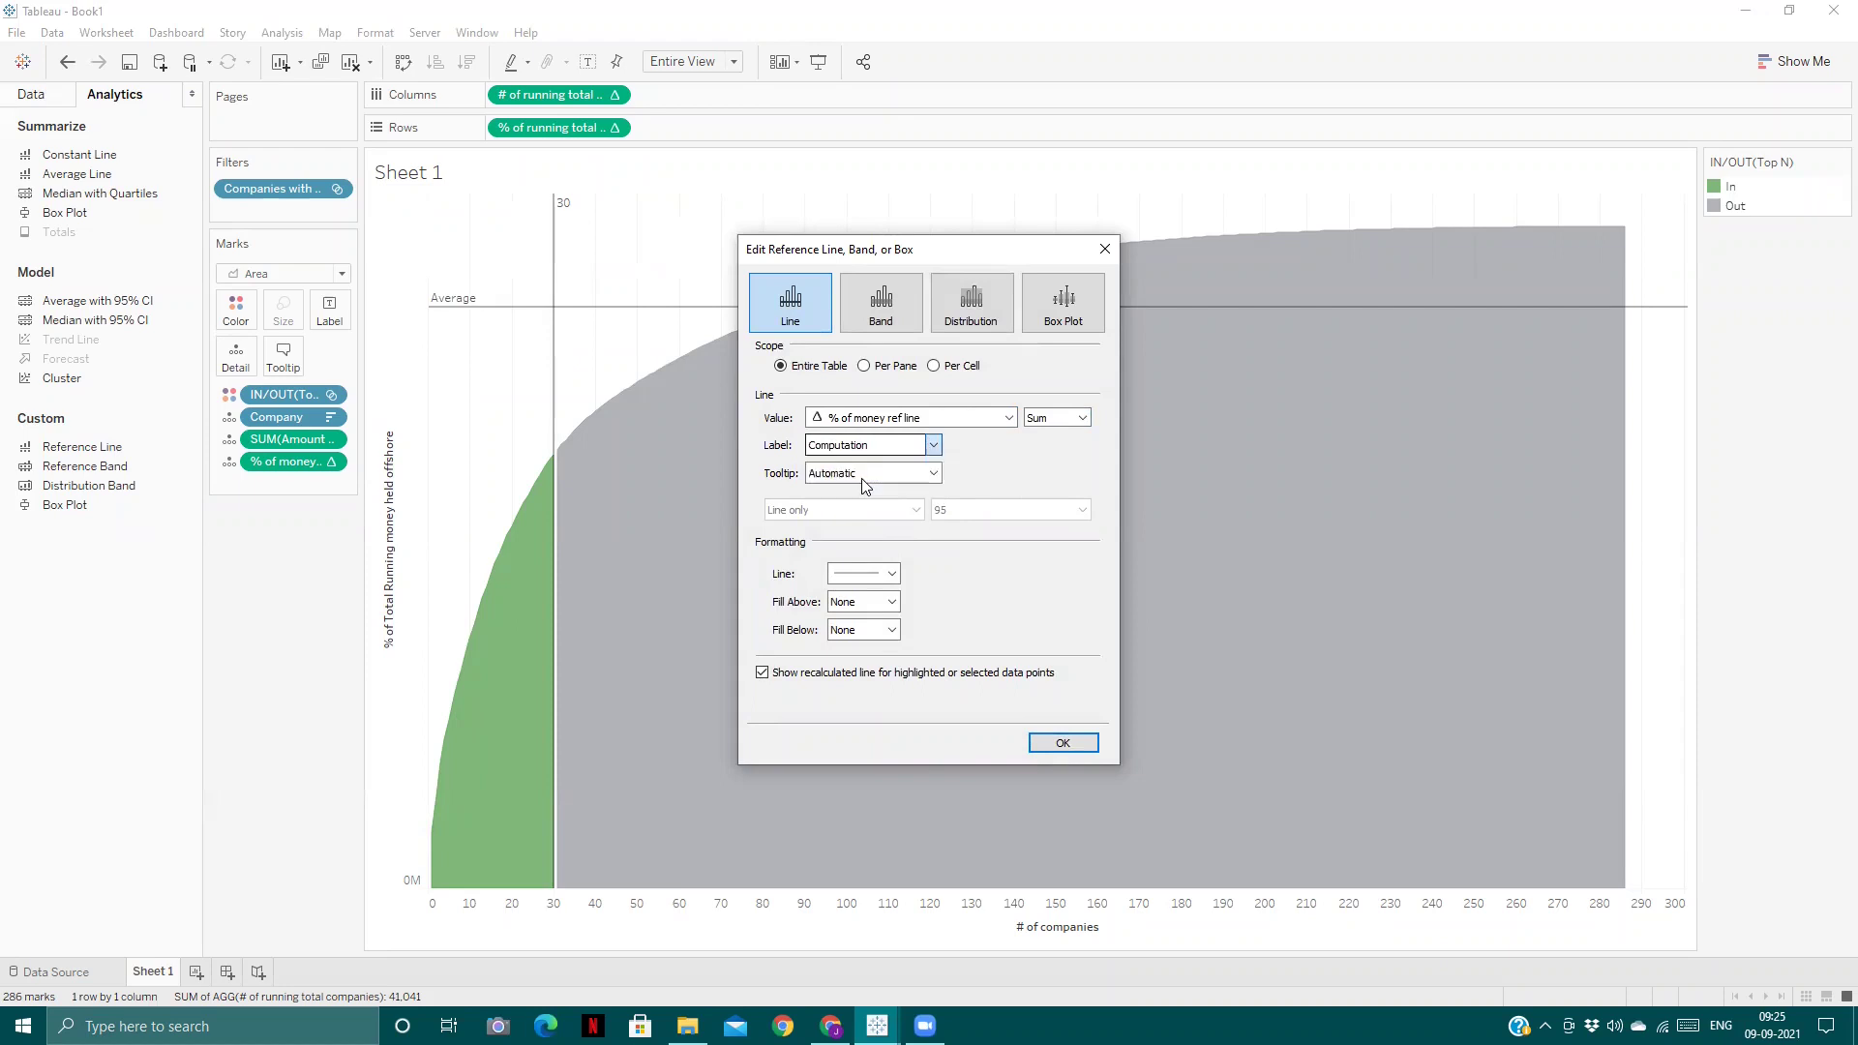
pyautogui.click(1061, 743)
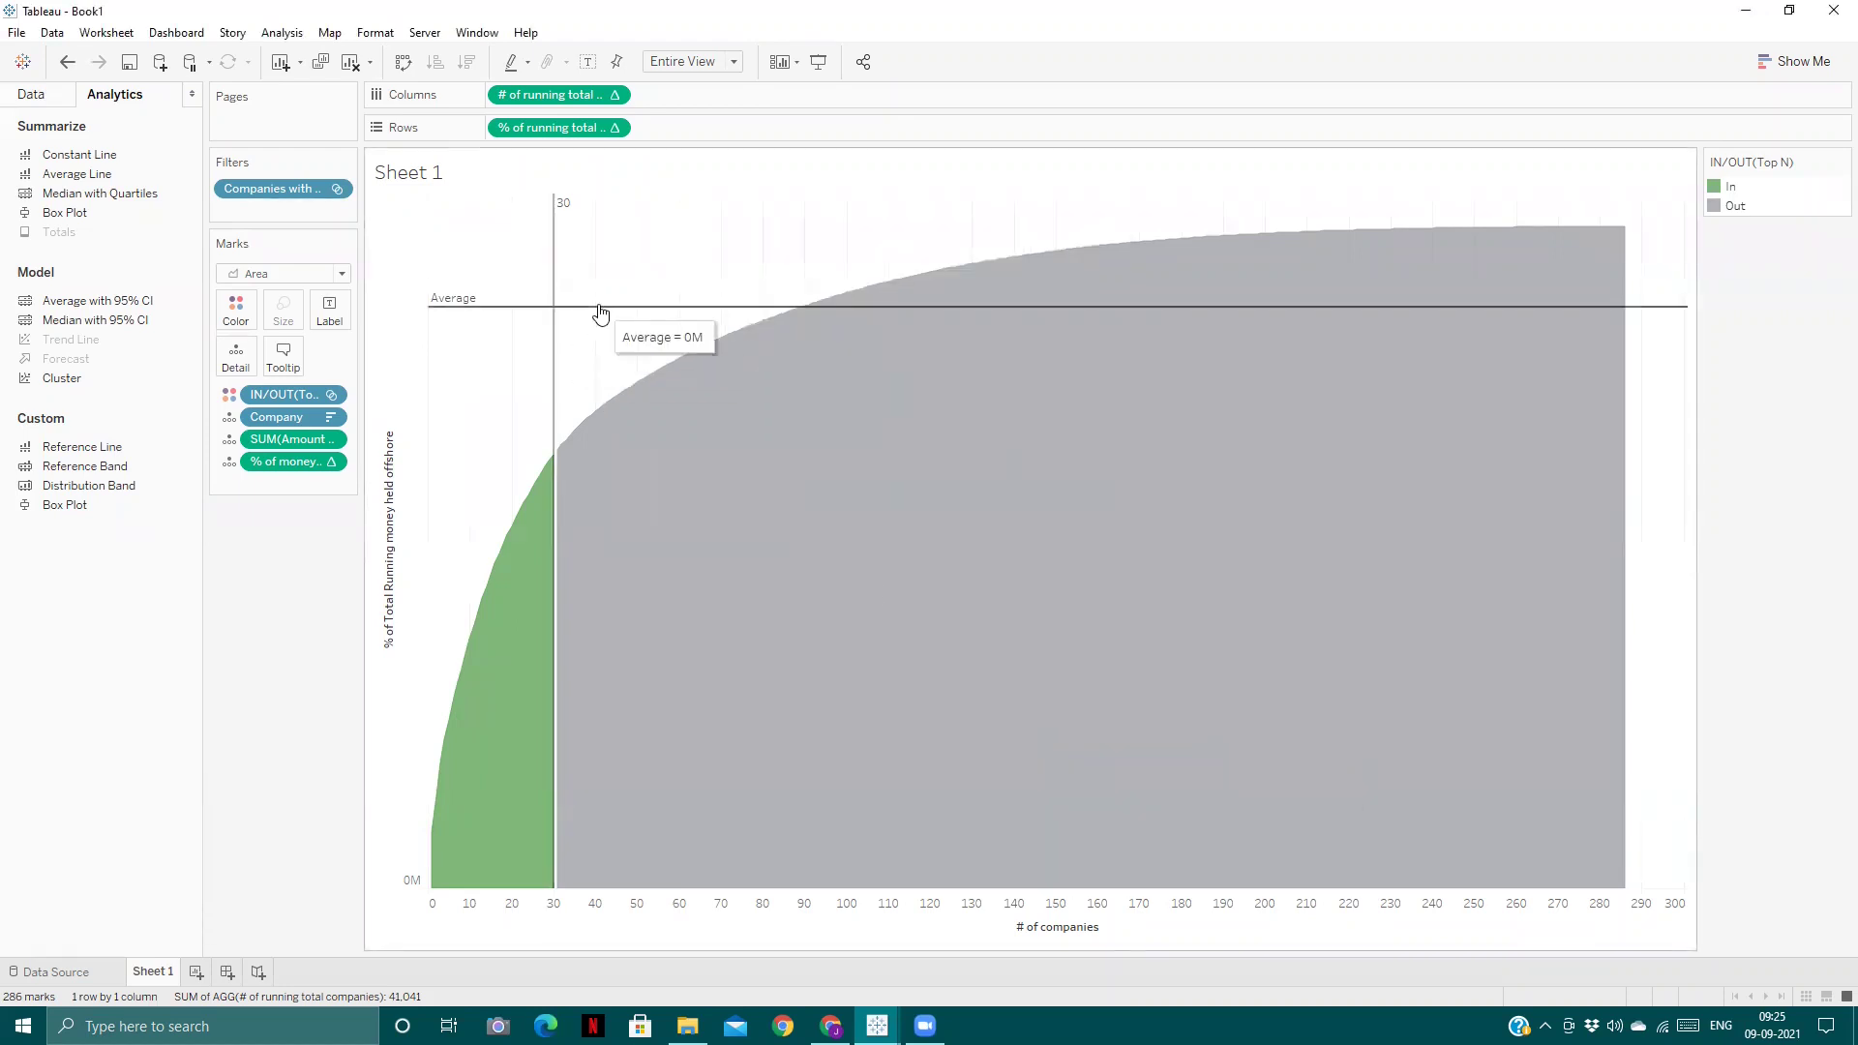
# - Remove the average reference line and add a per-pane one using the sum of % of money ref line, labelled with the value
pyautogui.rightClick(600, 312)
pyautogui.click(644, 361)
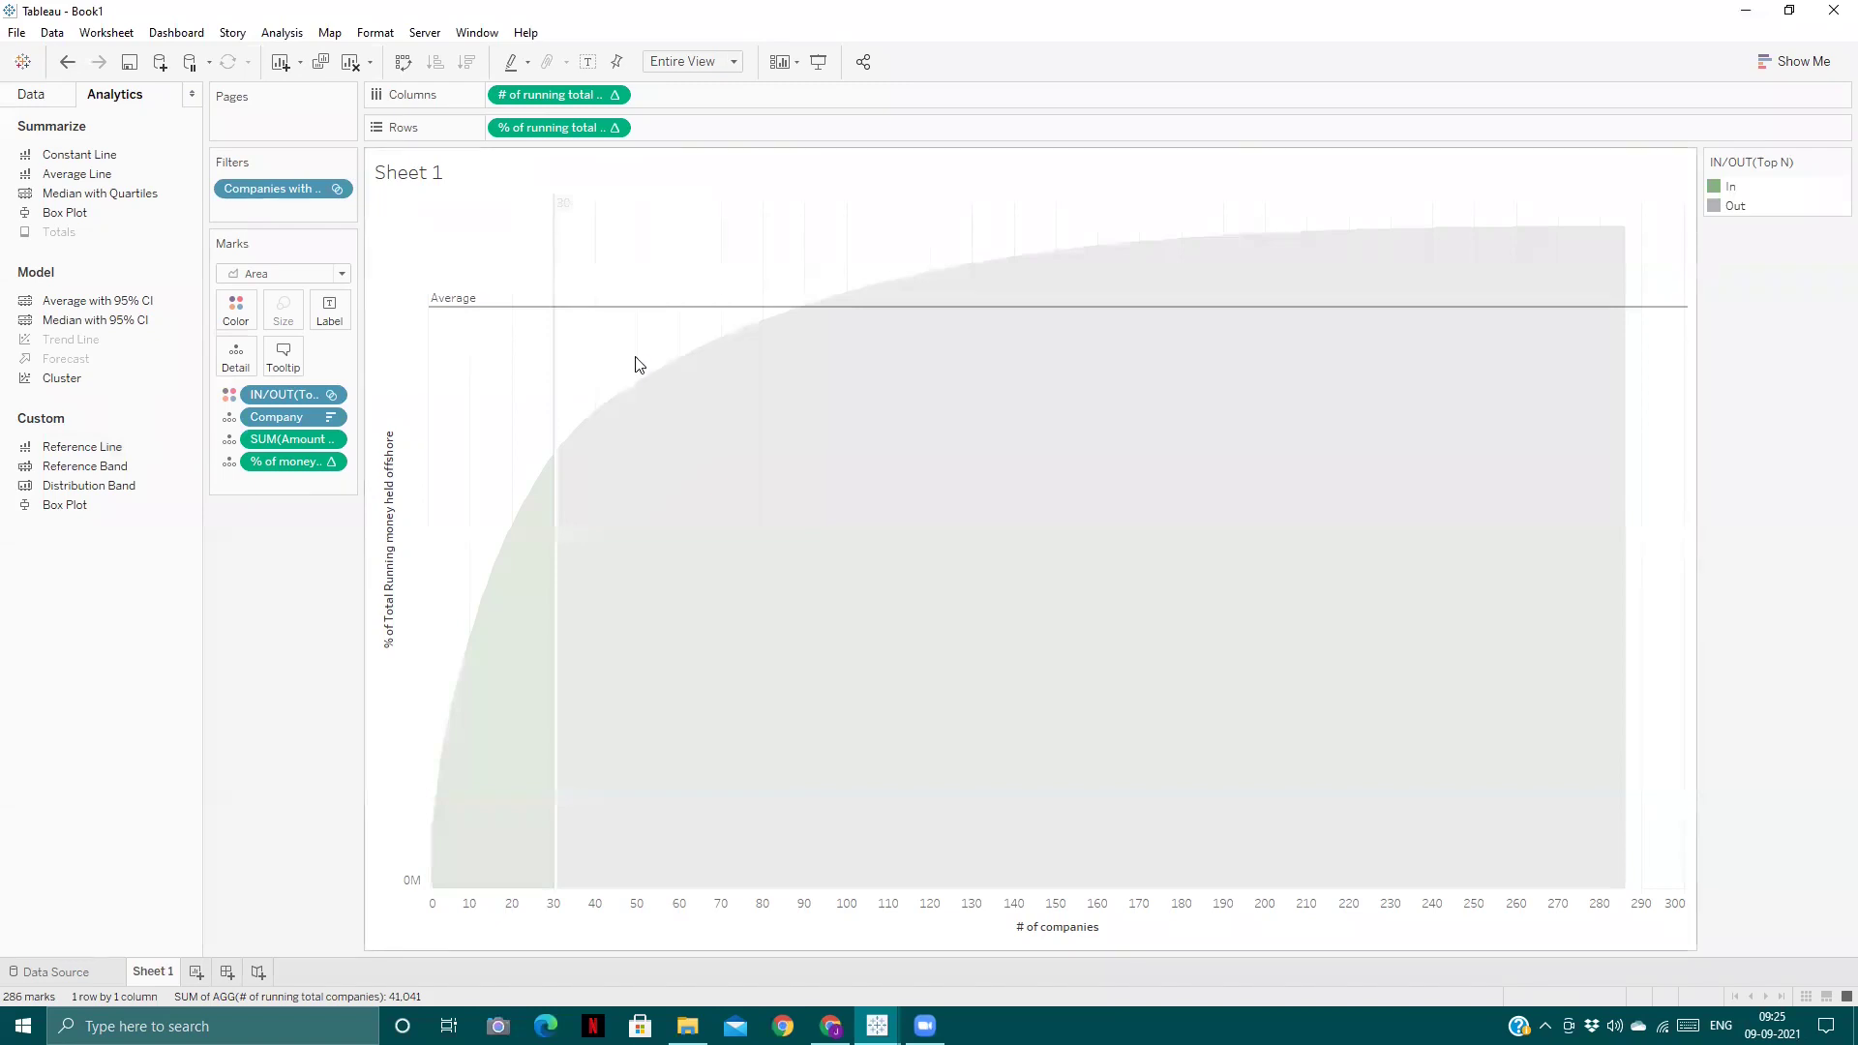
pyautogui.moveTo(107, 447); pyautogui.dragTo(540, 319)
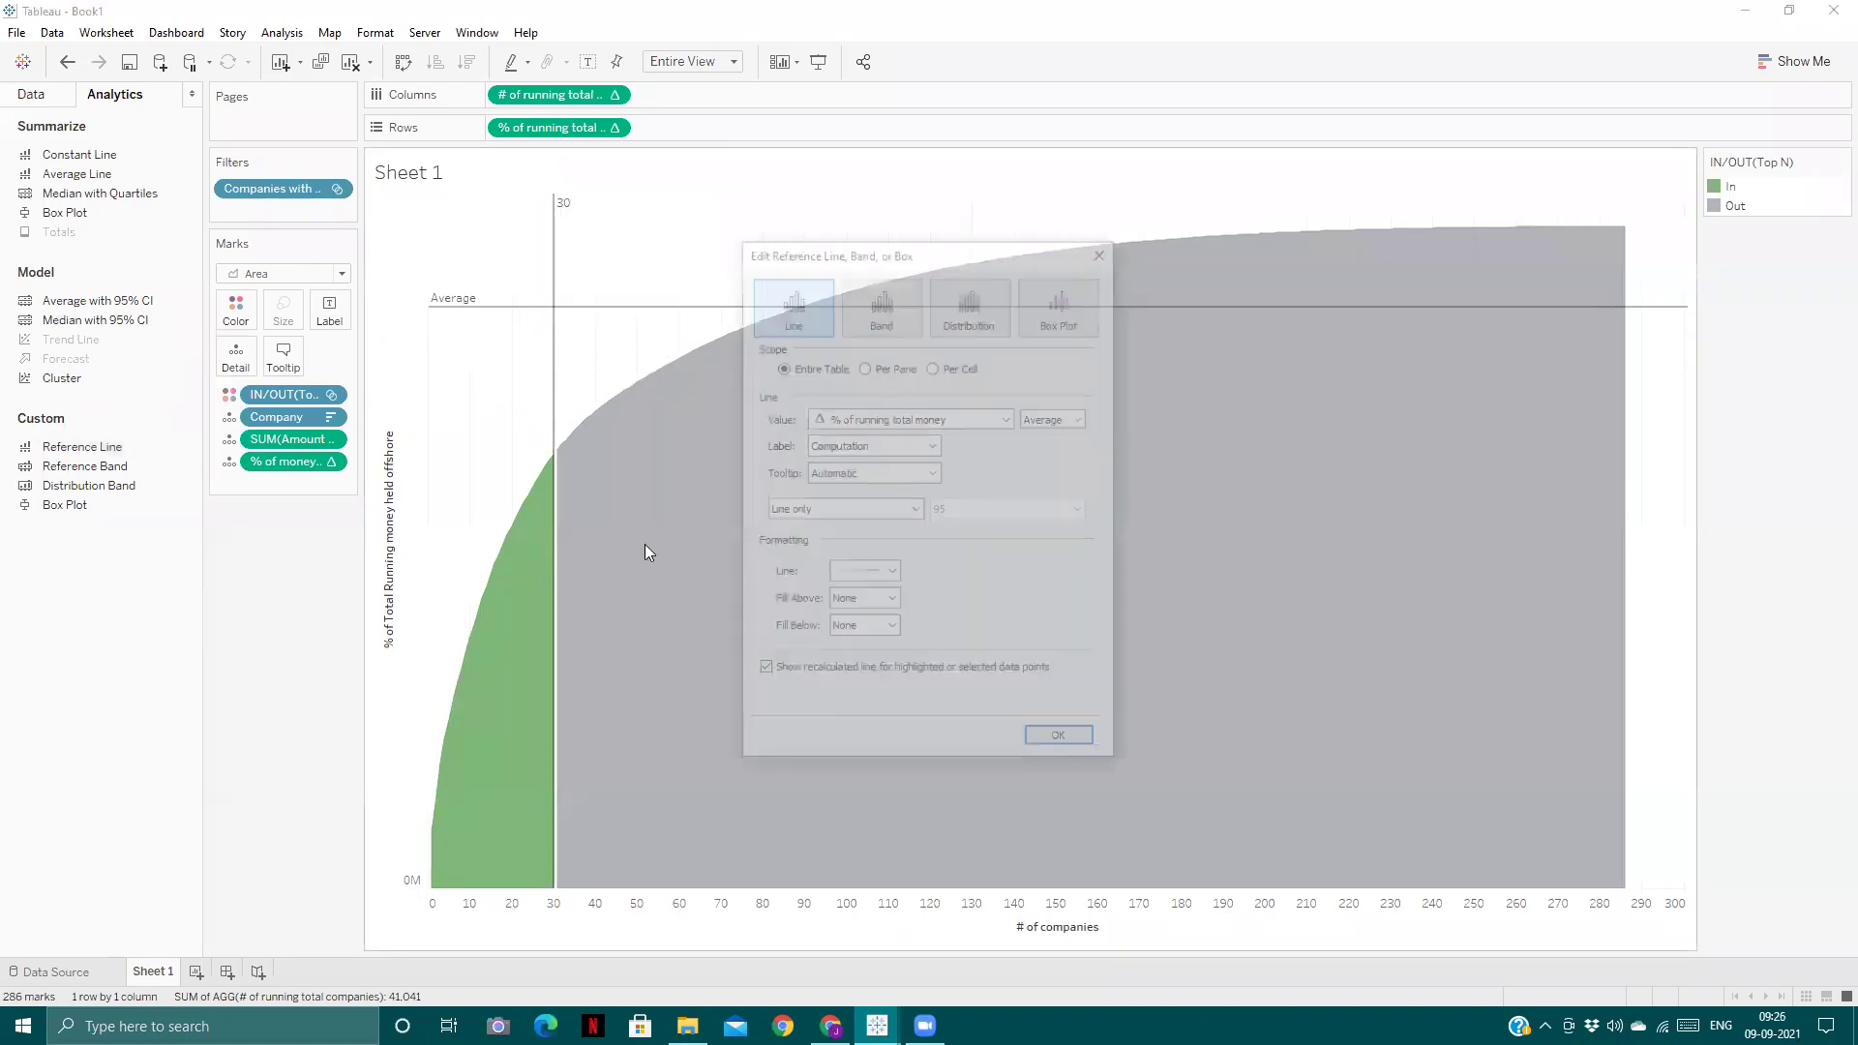
pyautogui.click(1009, 418)
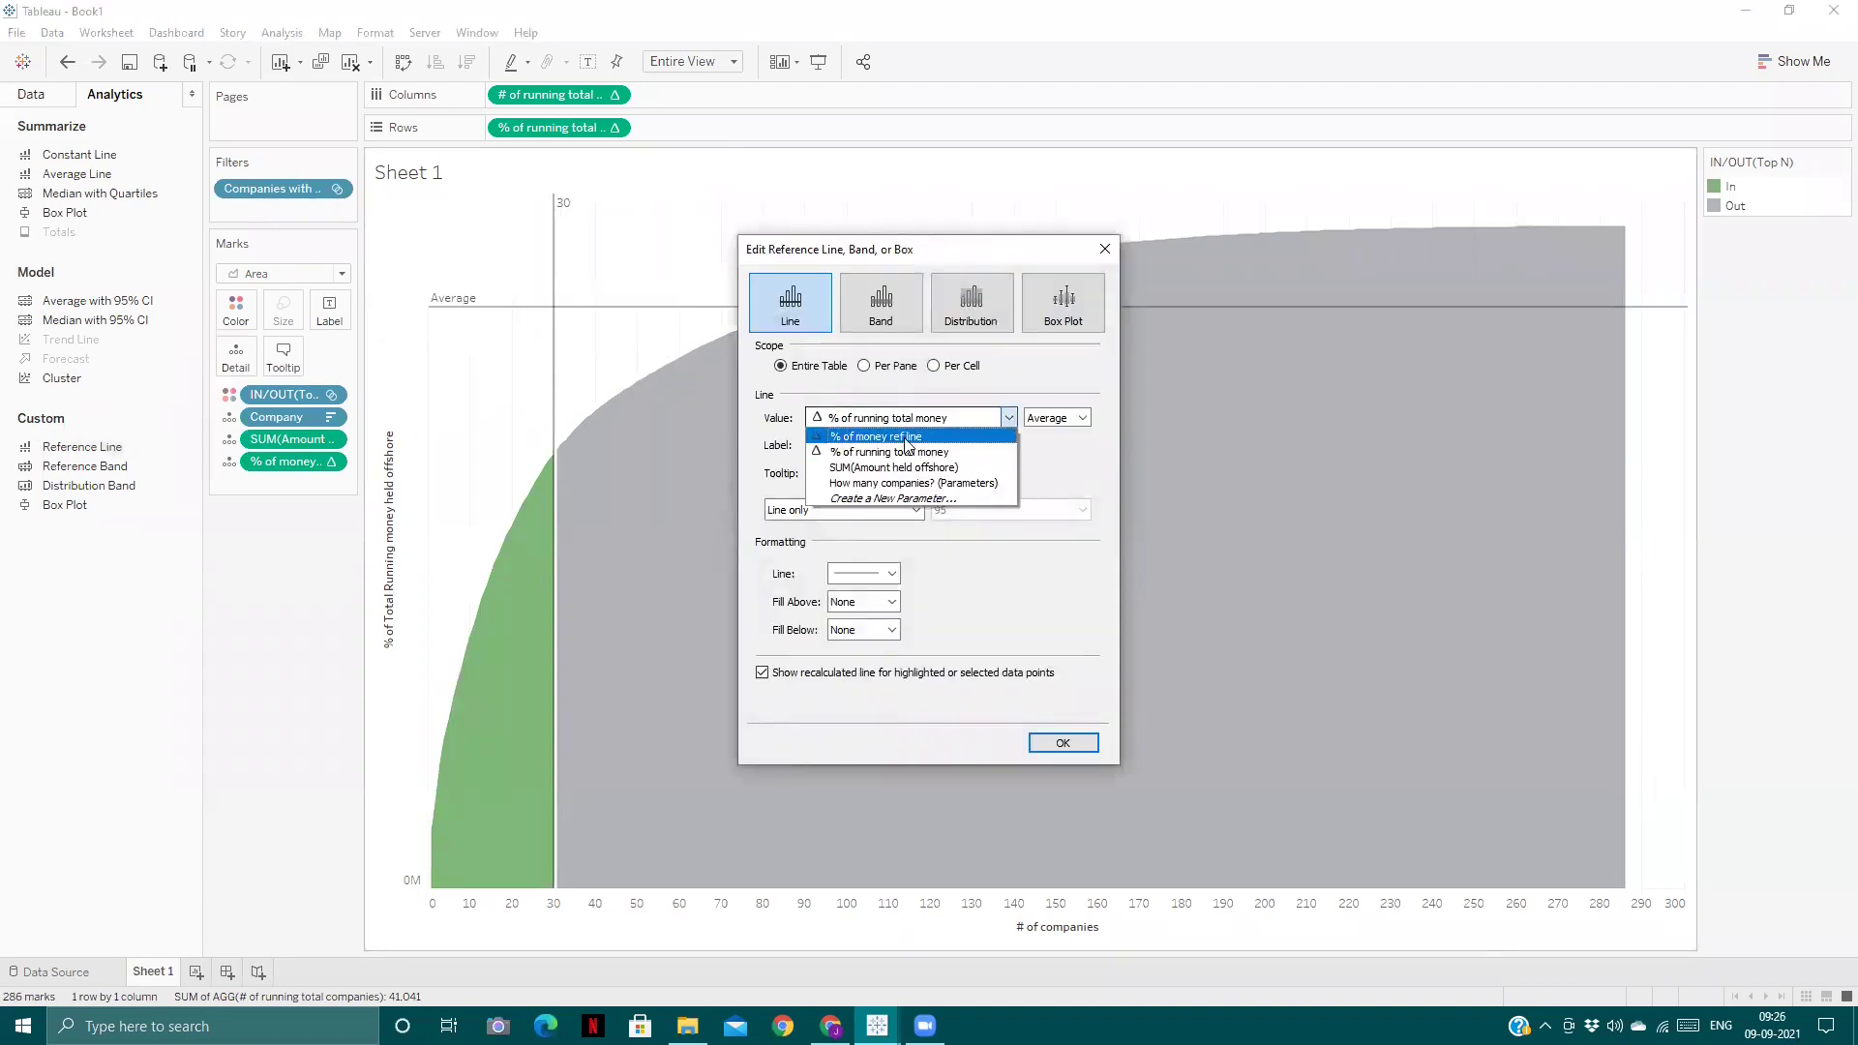
pyautogui.click(908, 437)
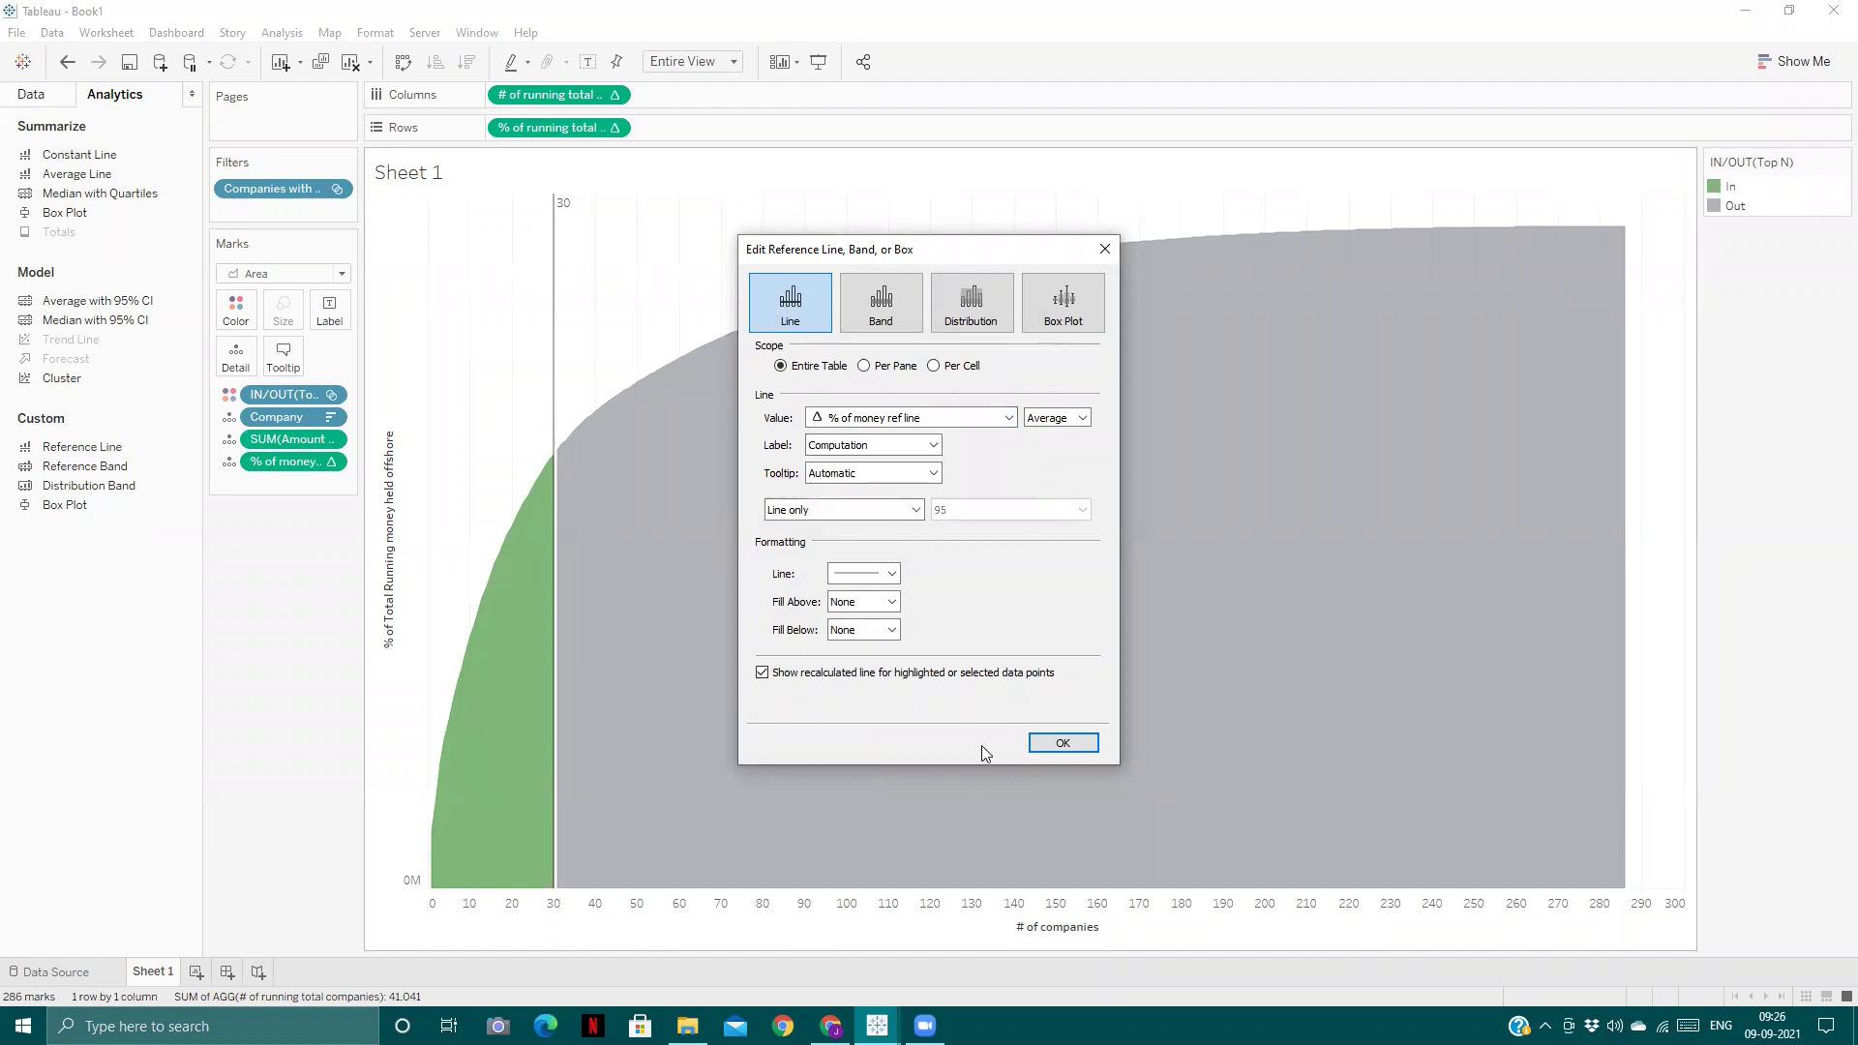
pyautogui.click(1084, 417)
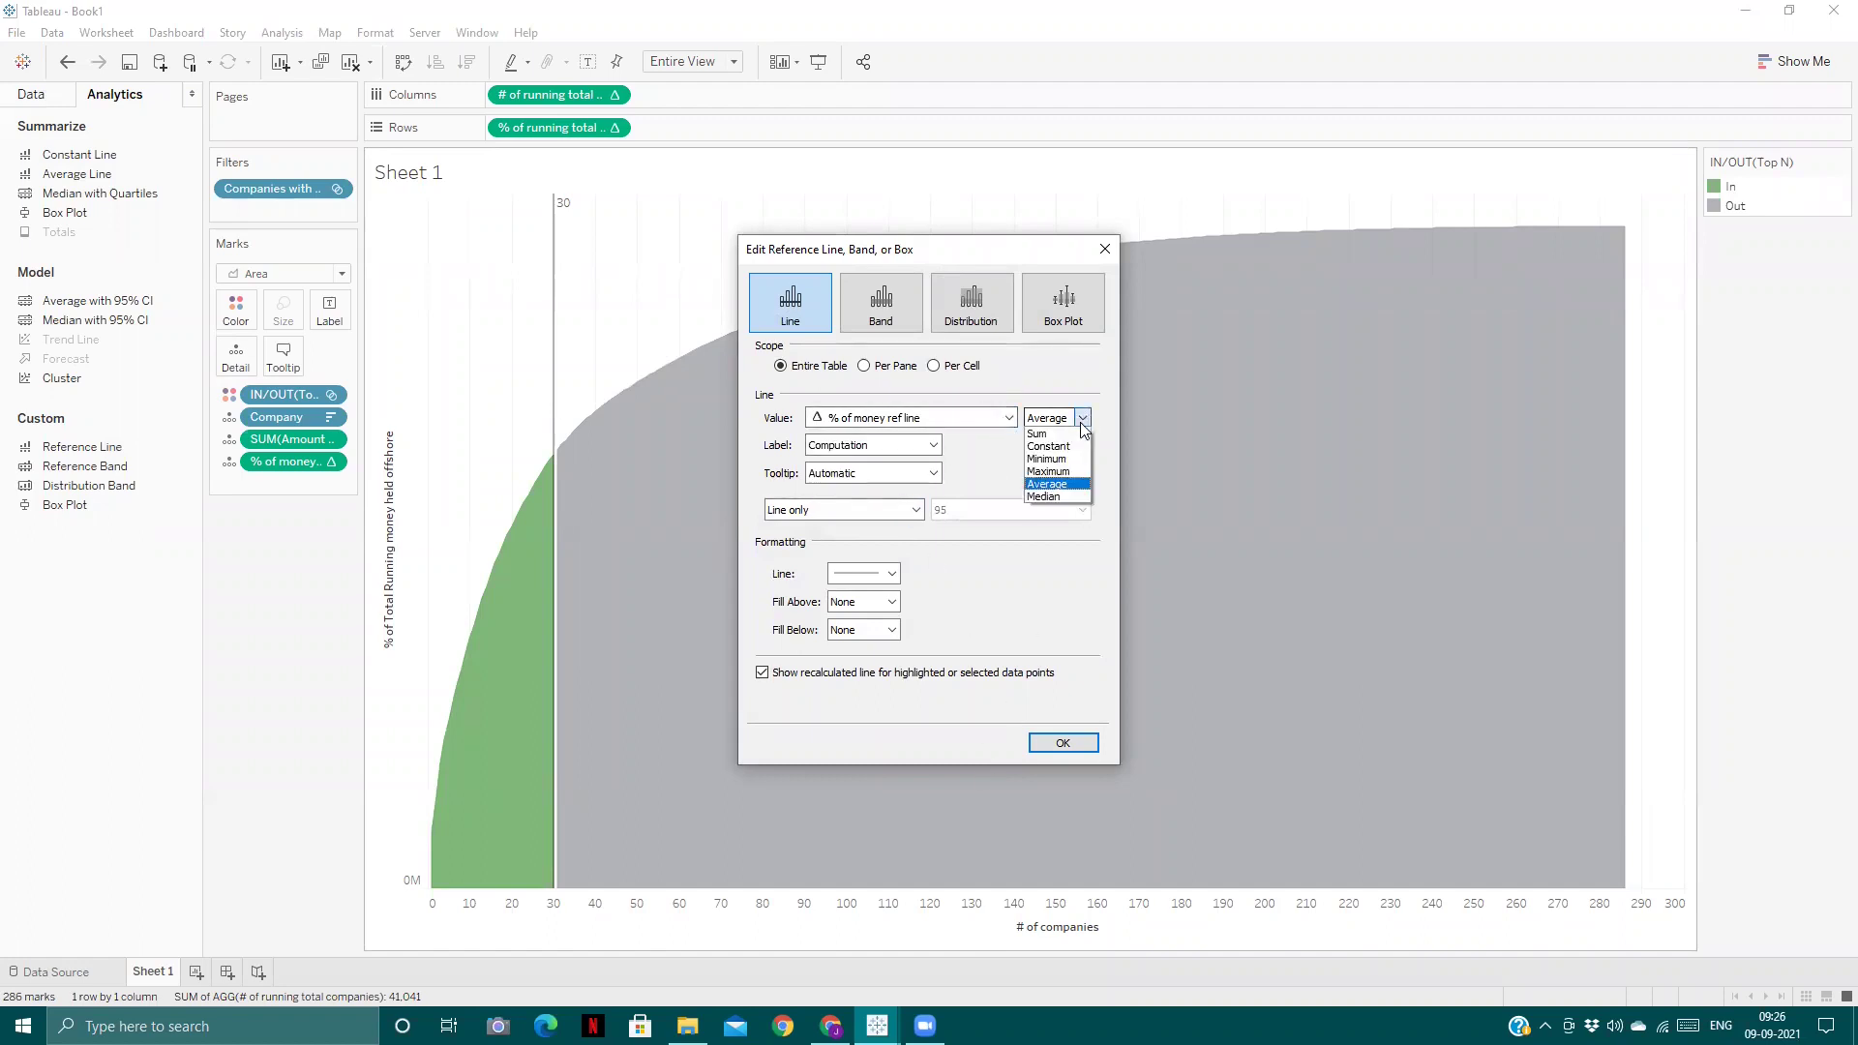
pyautogui.click(1055, 434)
pyautogui.click(933, 446)
pyautogui.click(871, 489)
pyautogui.click(865, 367)
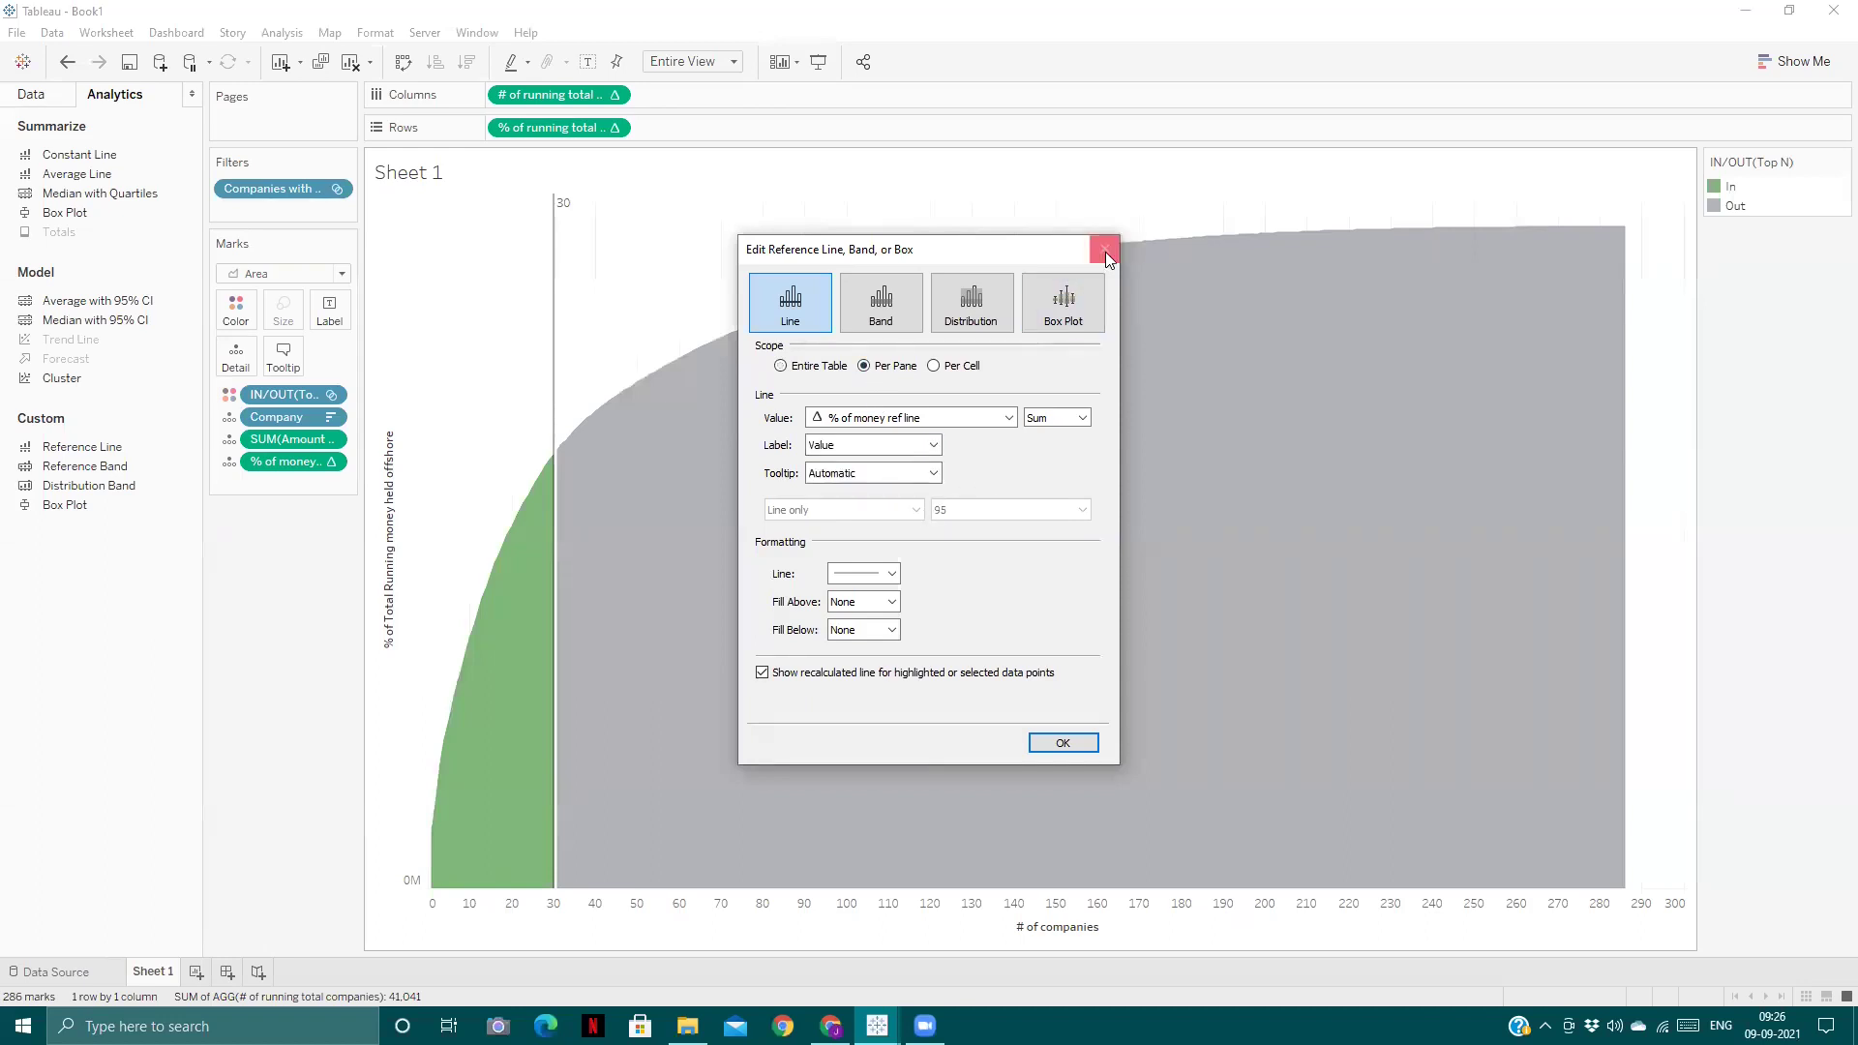
pyautogui.click(1105, 251)
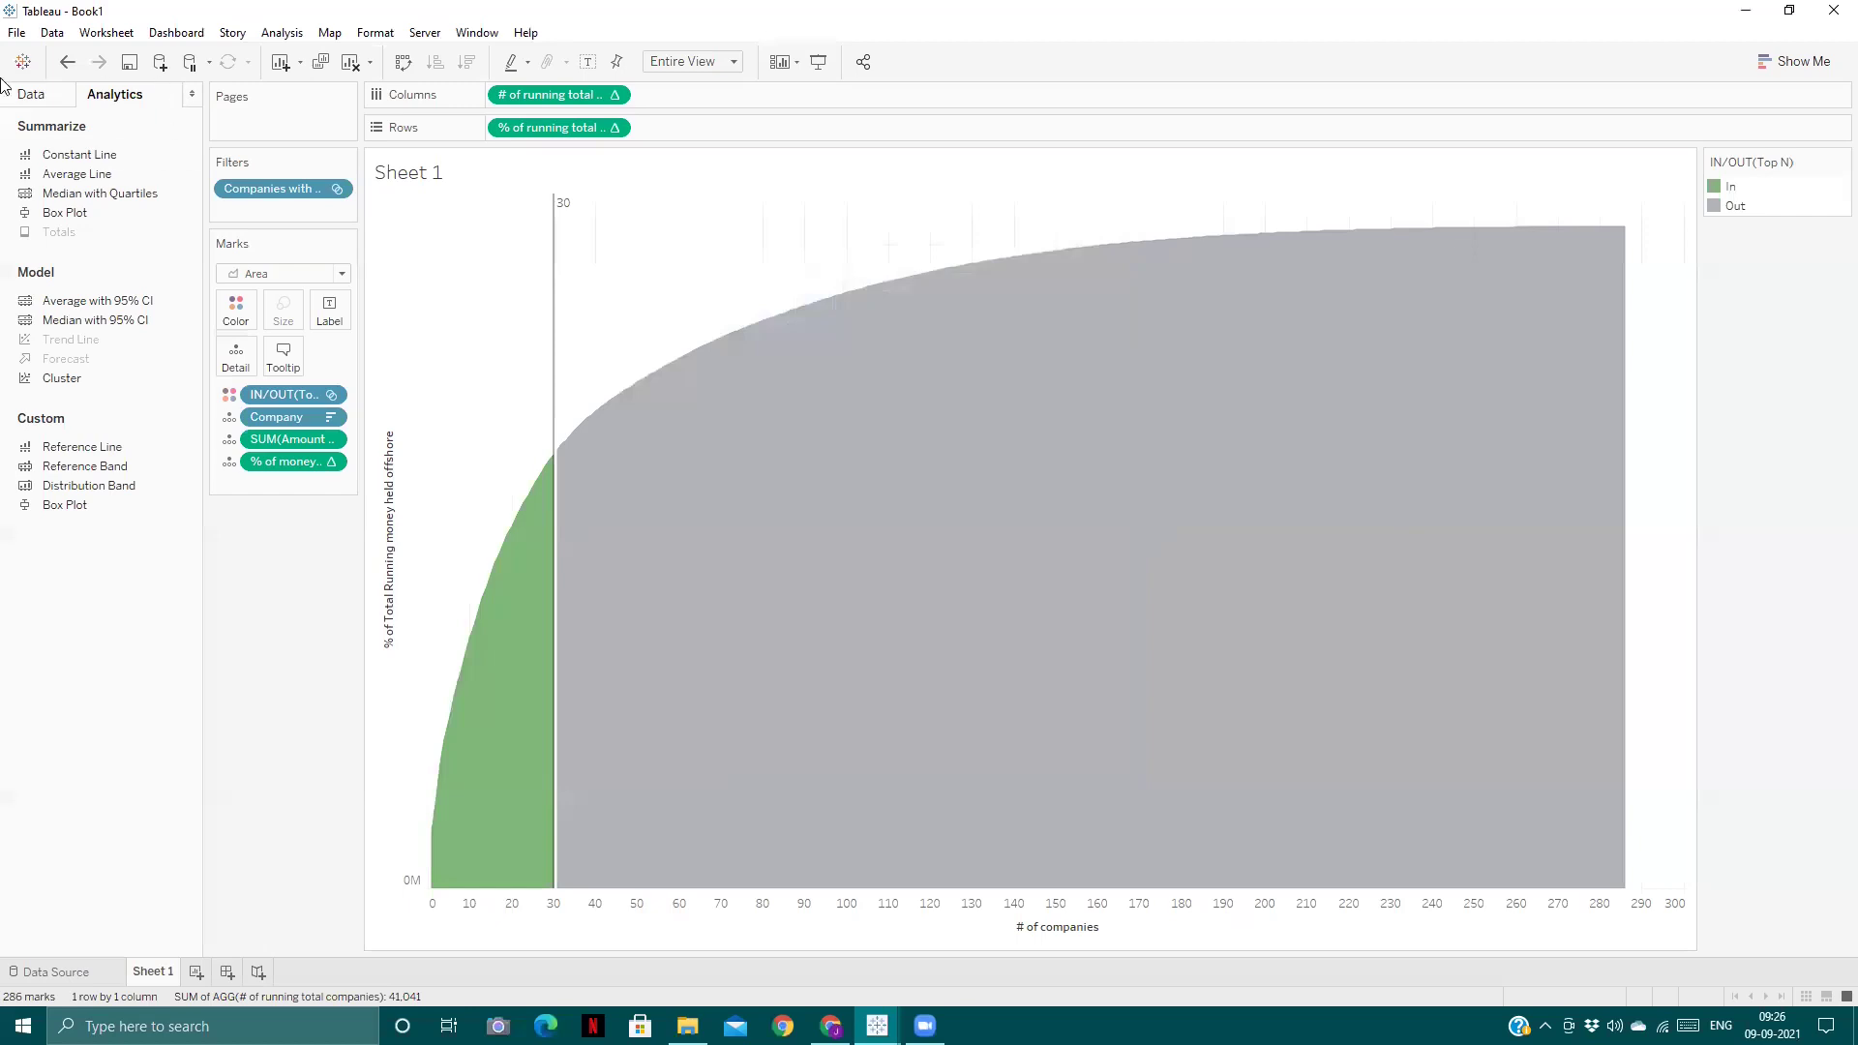
# - Review the formula of the % of money ref line calculated field and close it without changes
pyautogui.click(31, 94)
pyautogui.rightClick(194, 411)
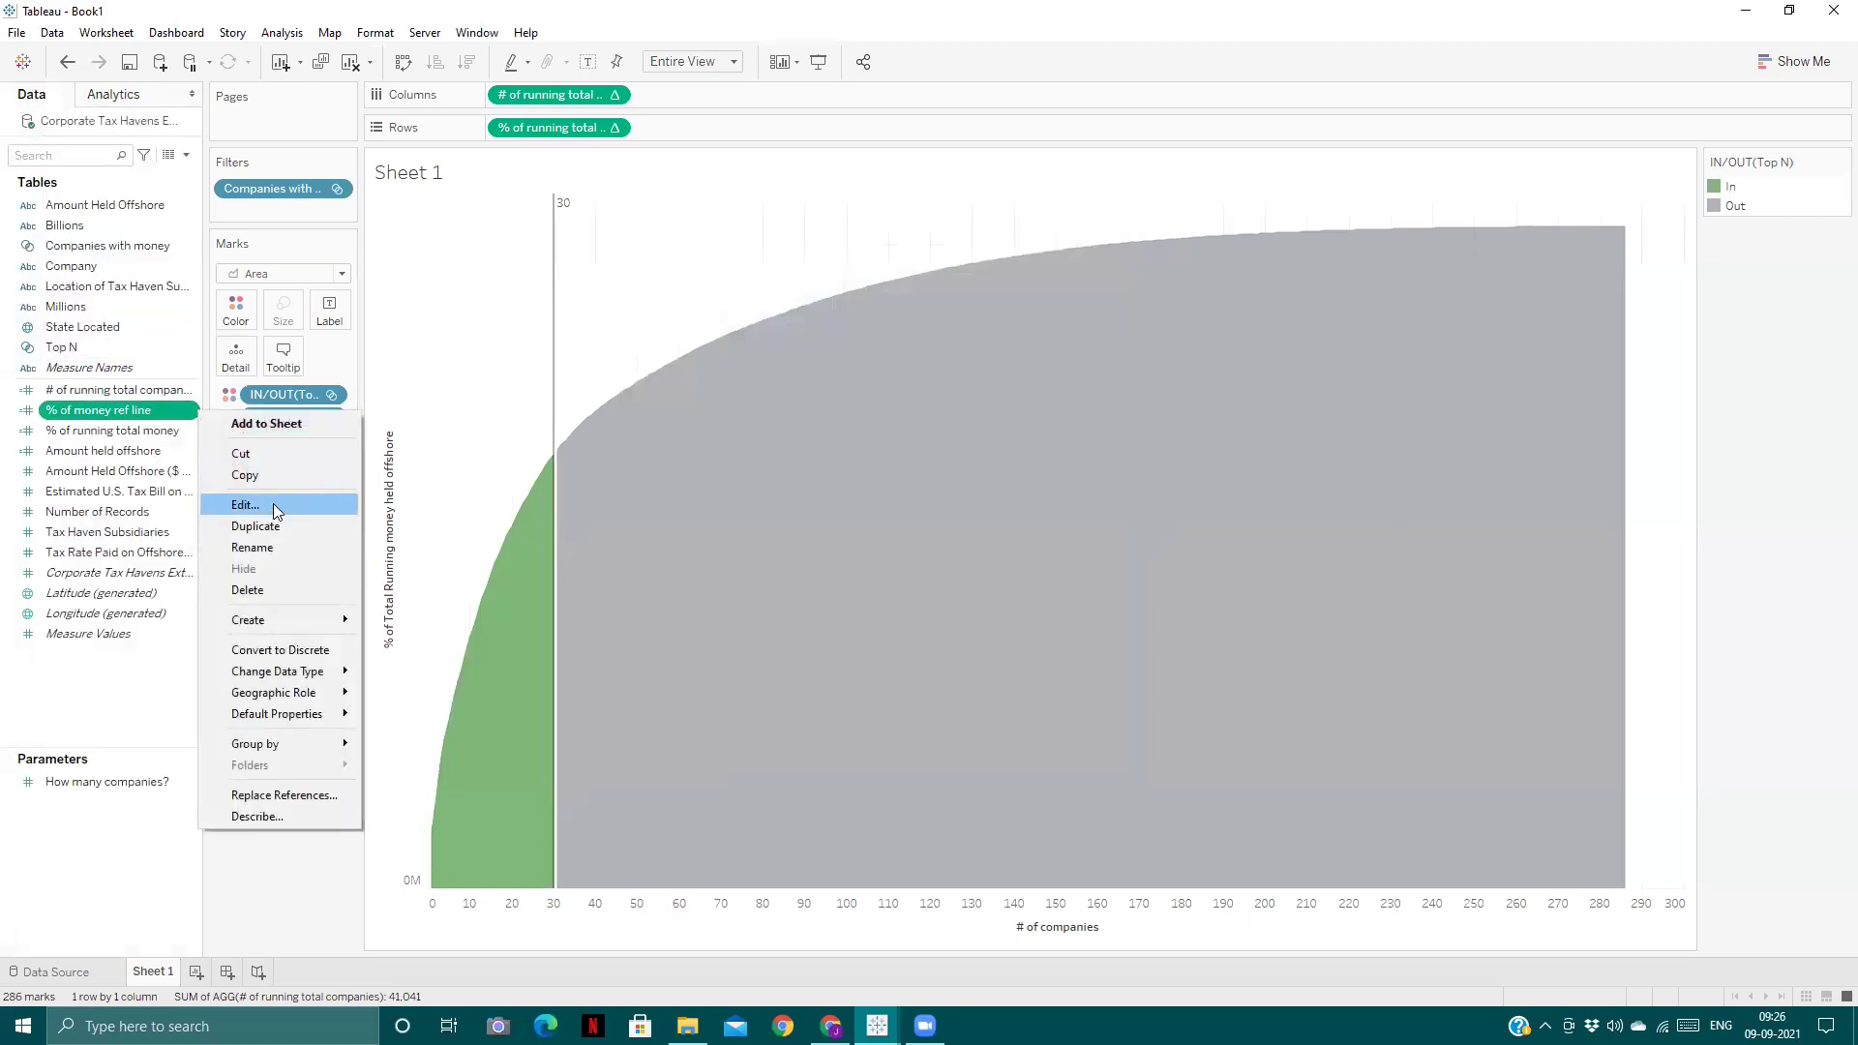
pyautogui.click(273, 503)
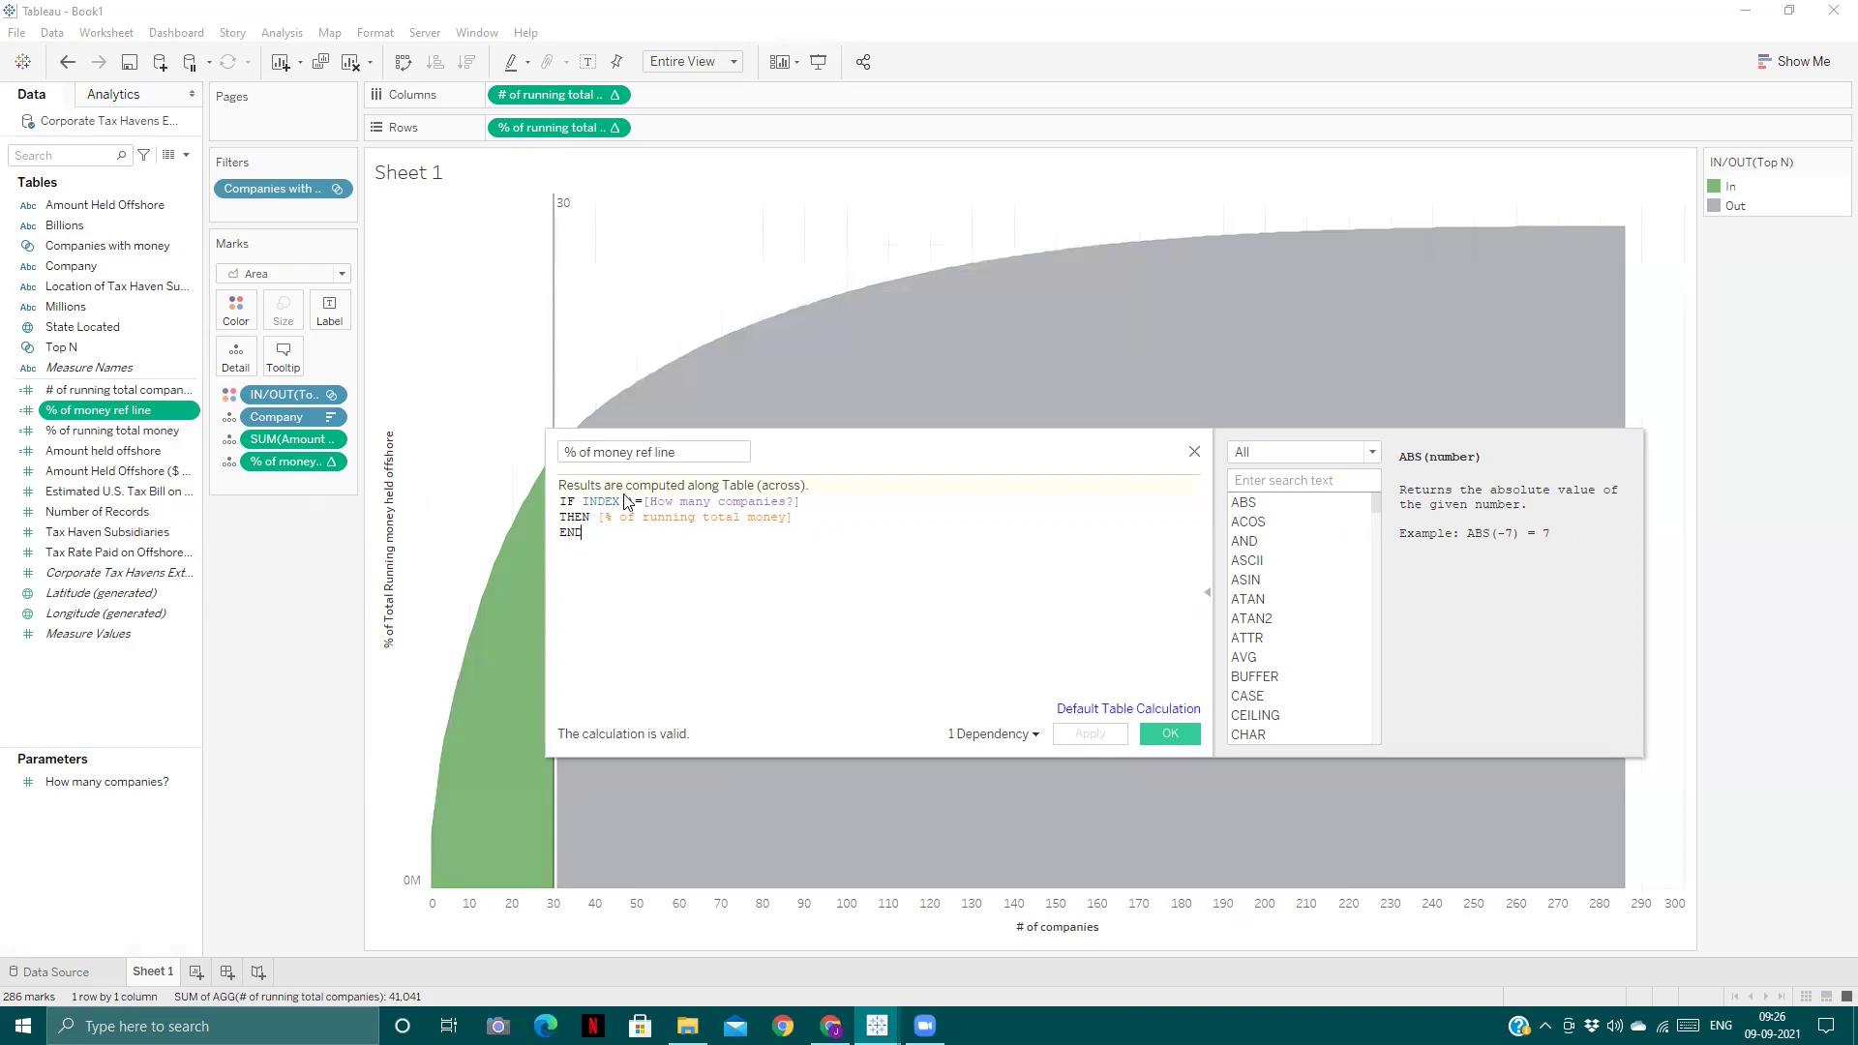
pyautogui.click(1196, 455)
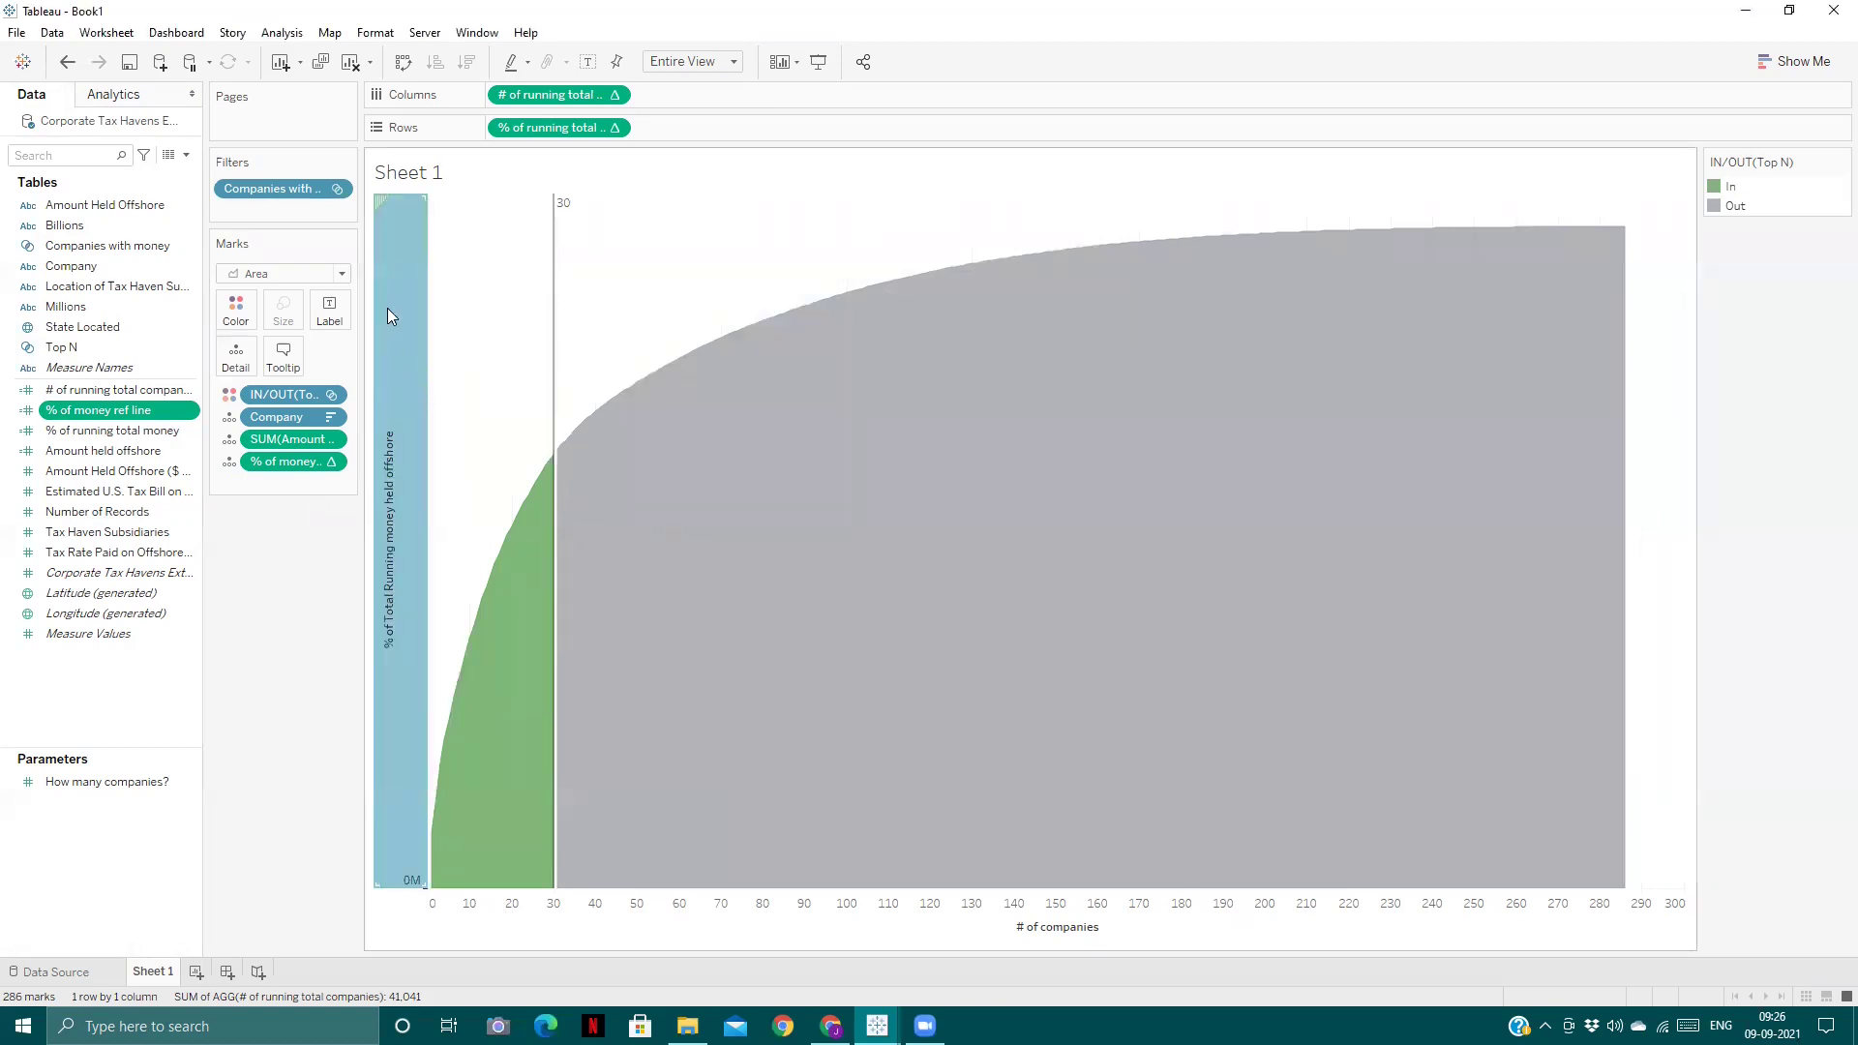
# - Review the range and tick mark settings of the running money axis and close them without changes
pyautogui.rightClick(387, 307)
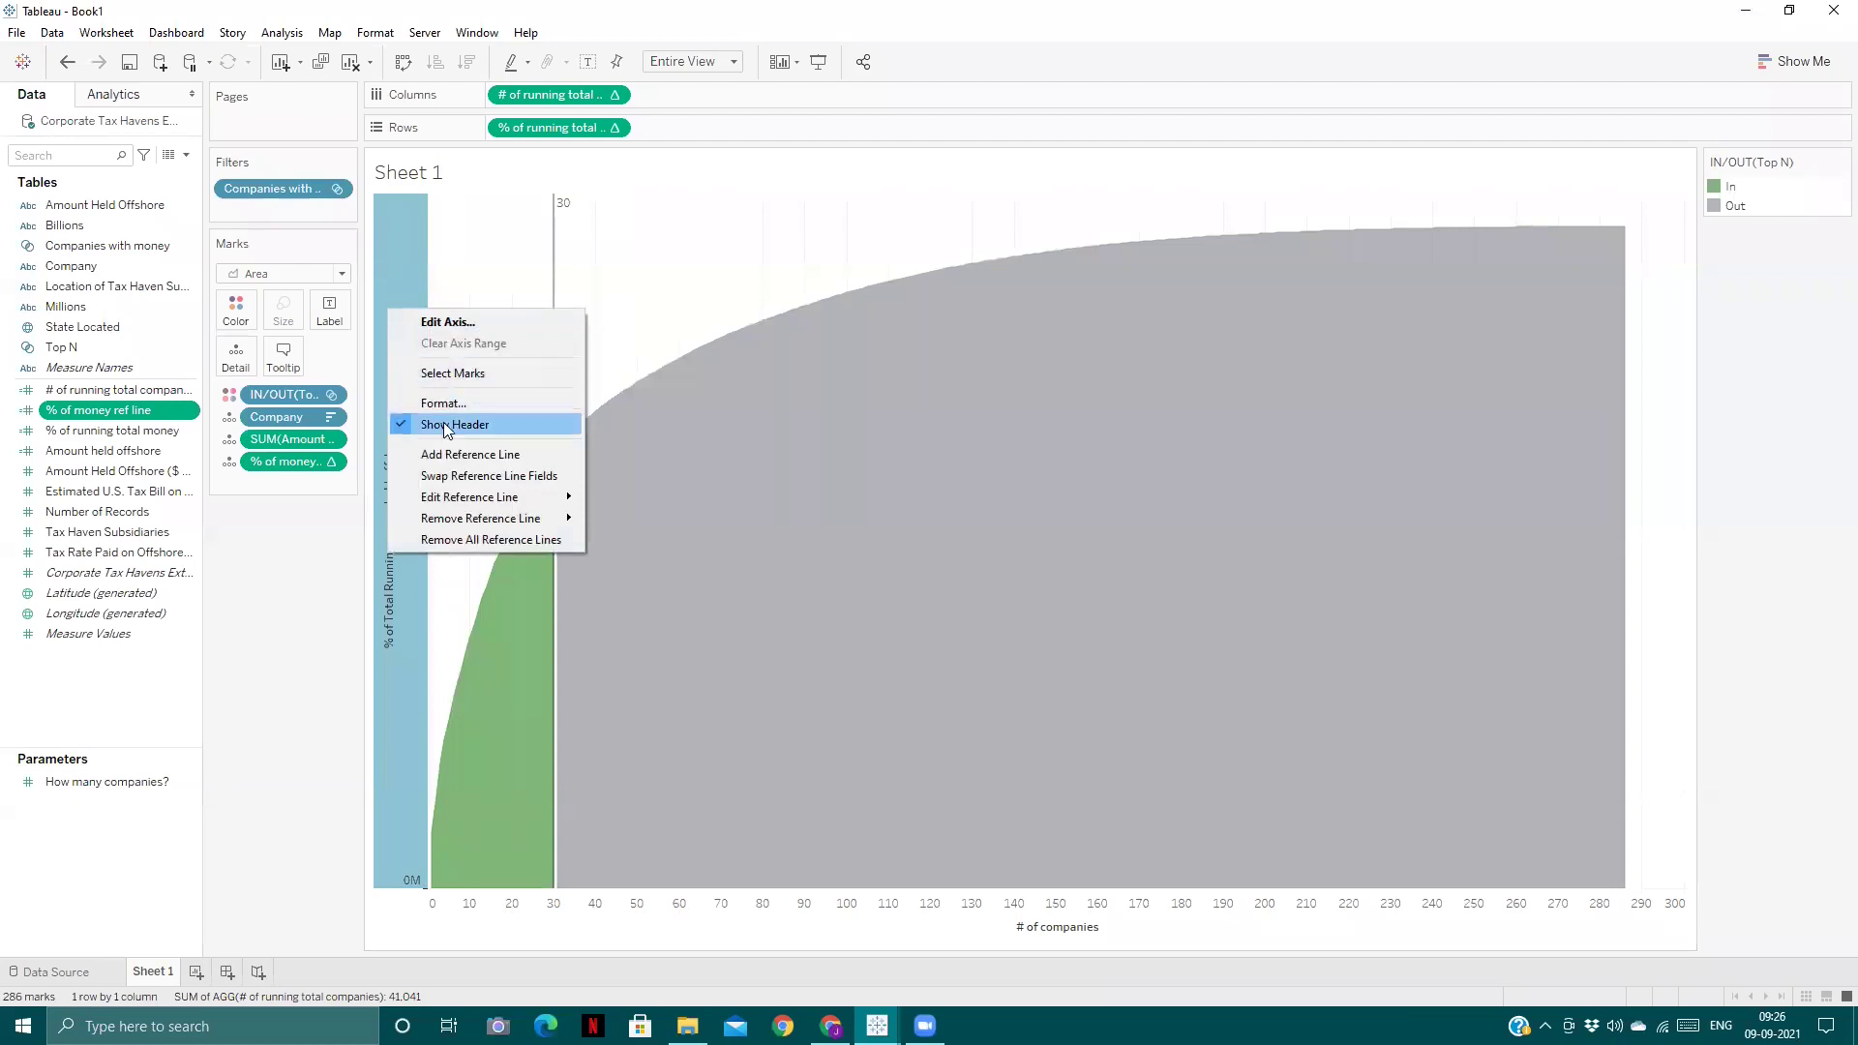
pyautogui.click(490, 319)
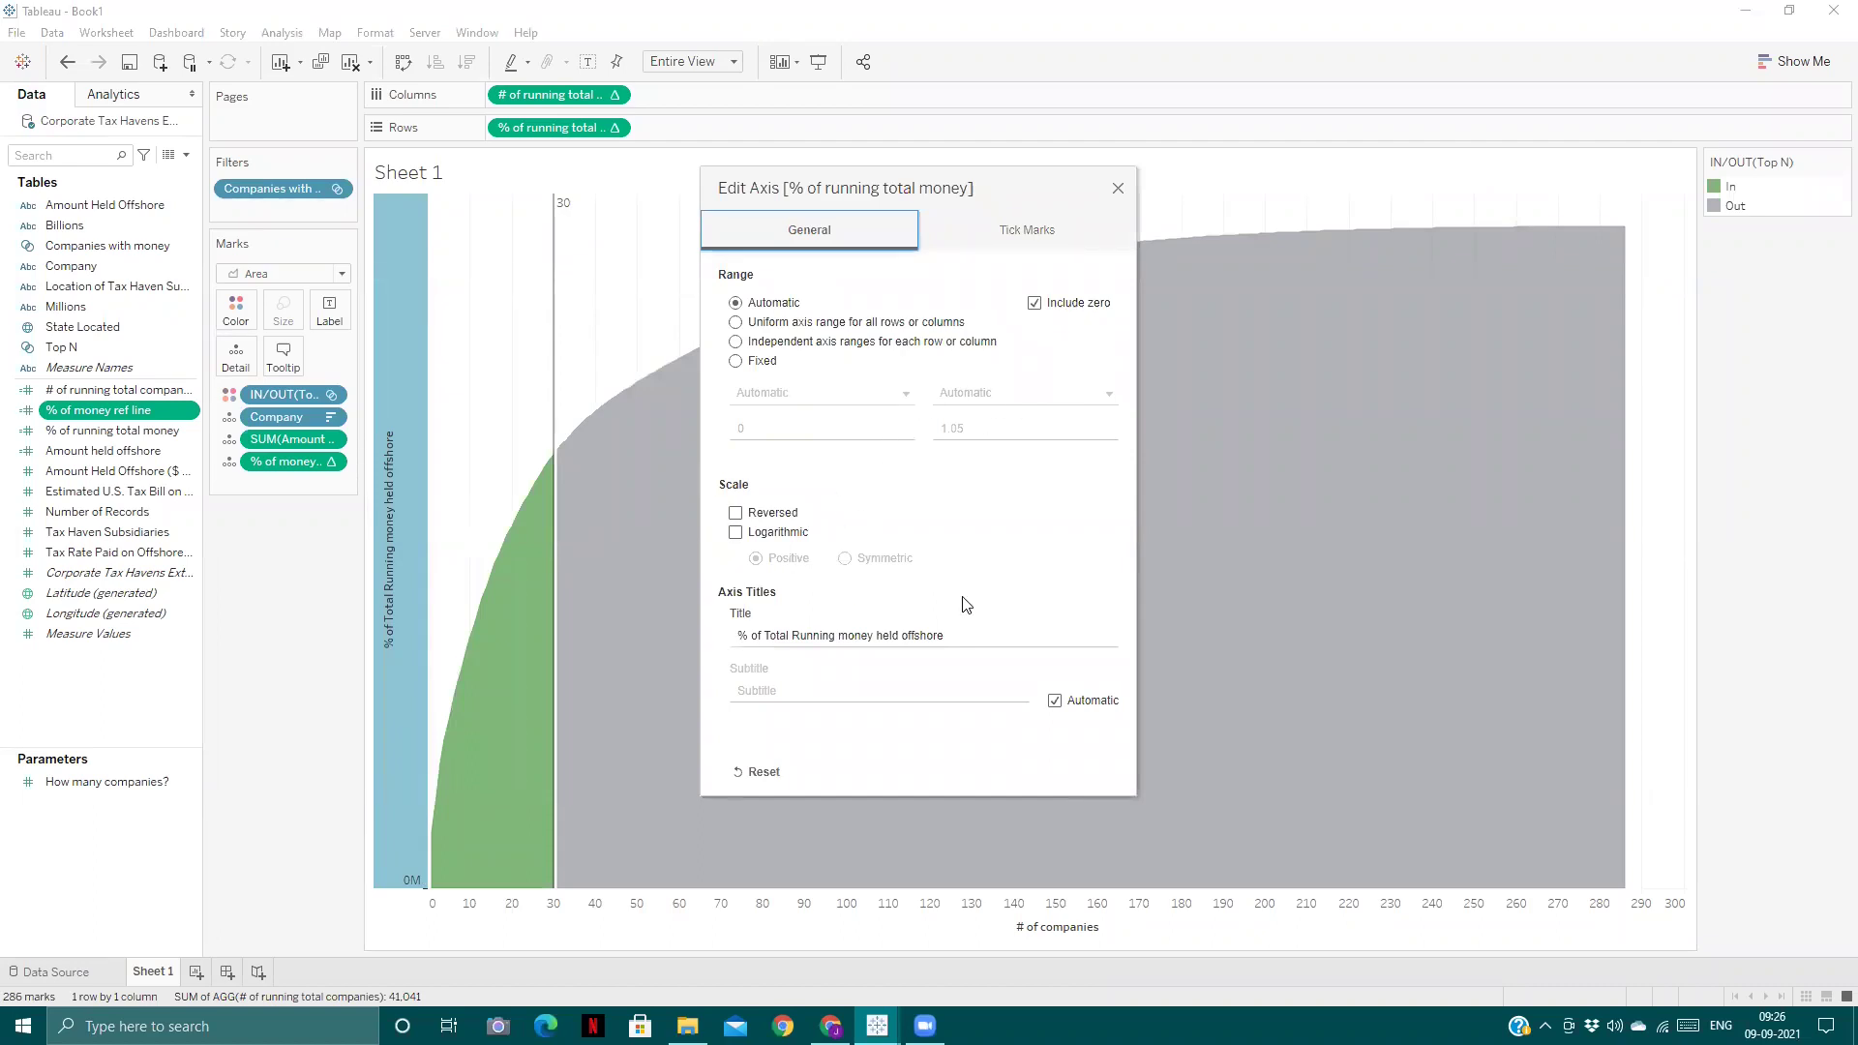
pyautogui.click(1005, 240)
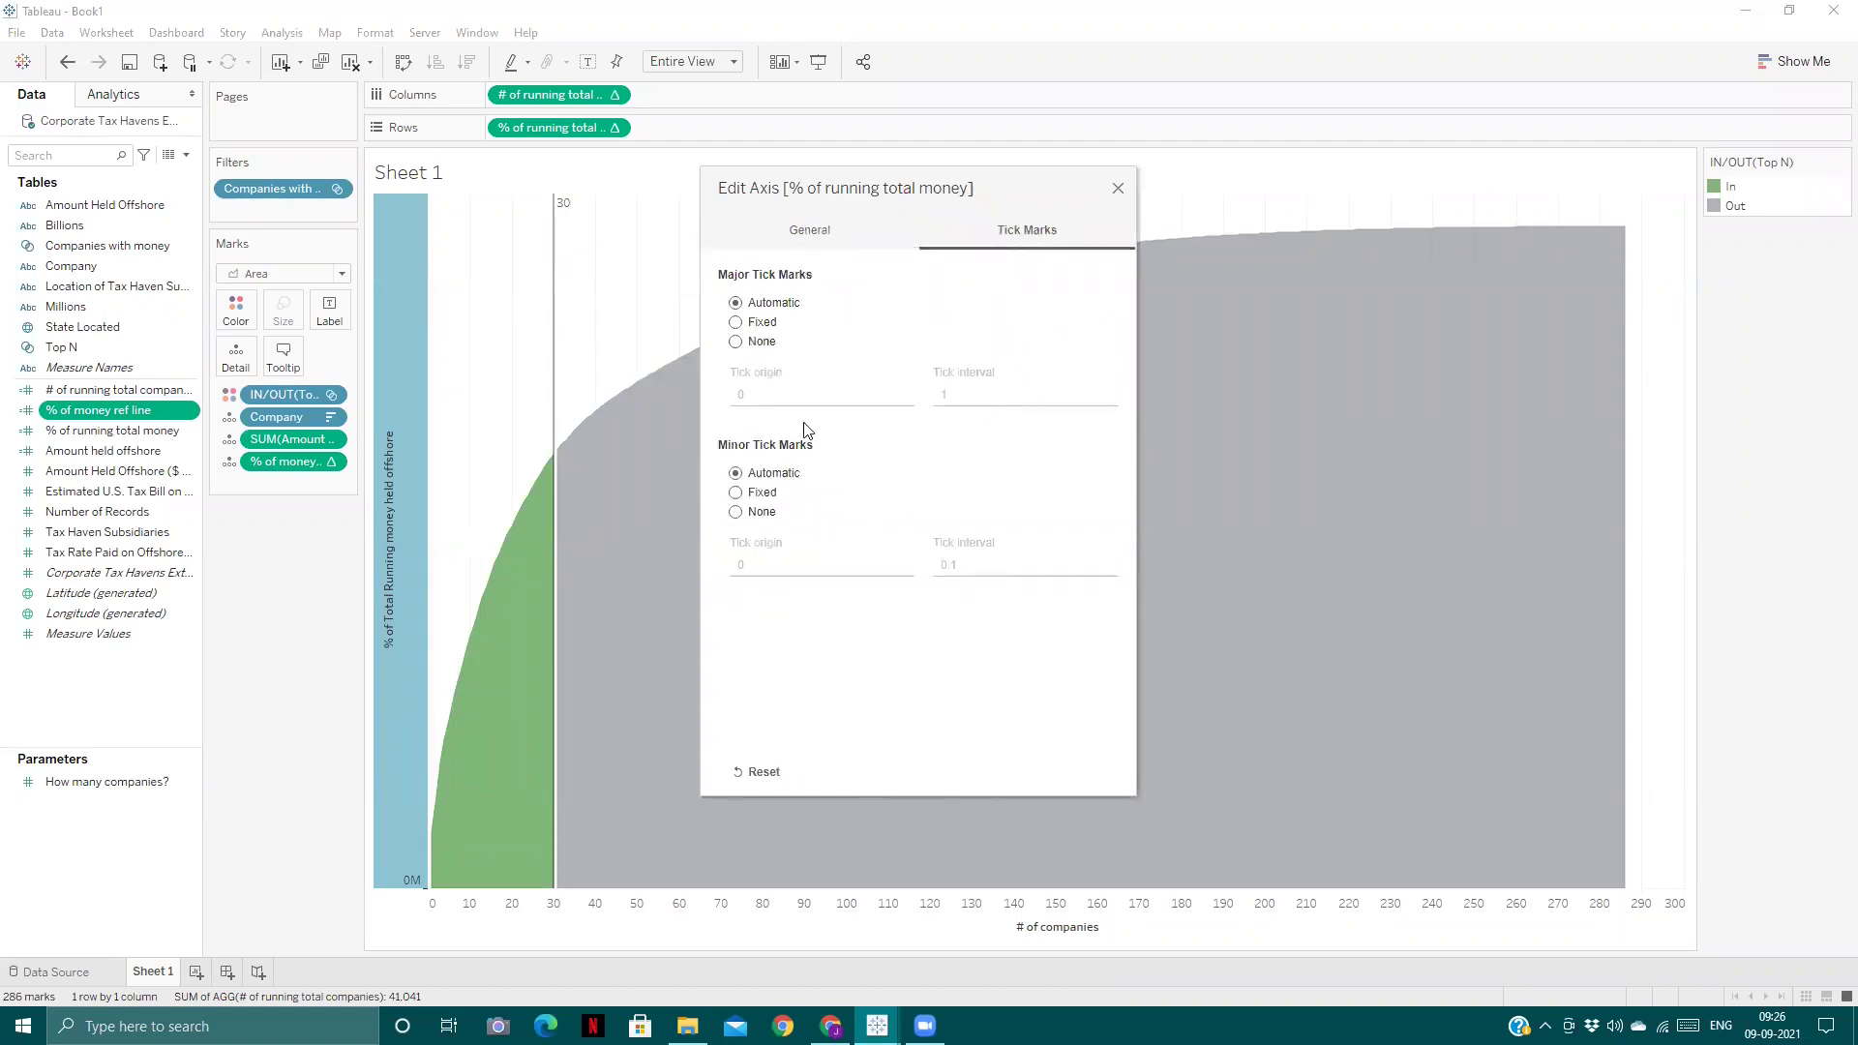
pyautogui.click(798, 238)
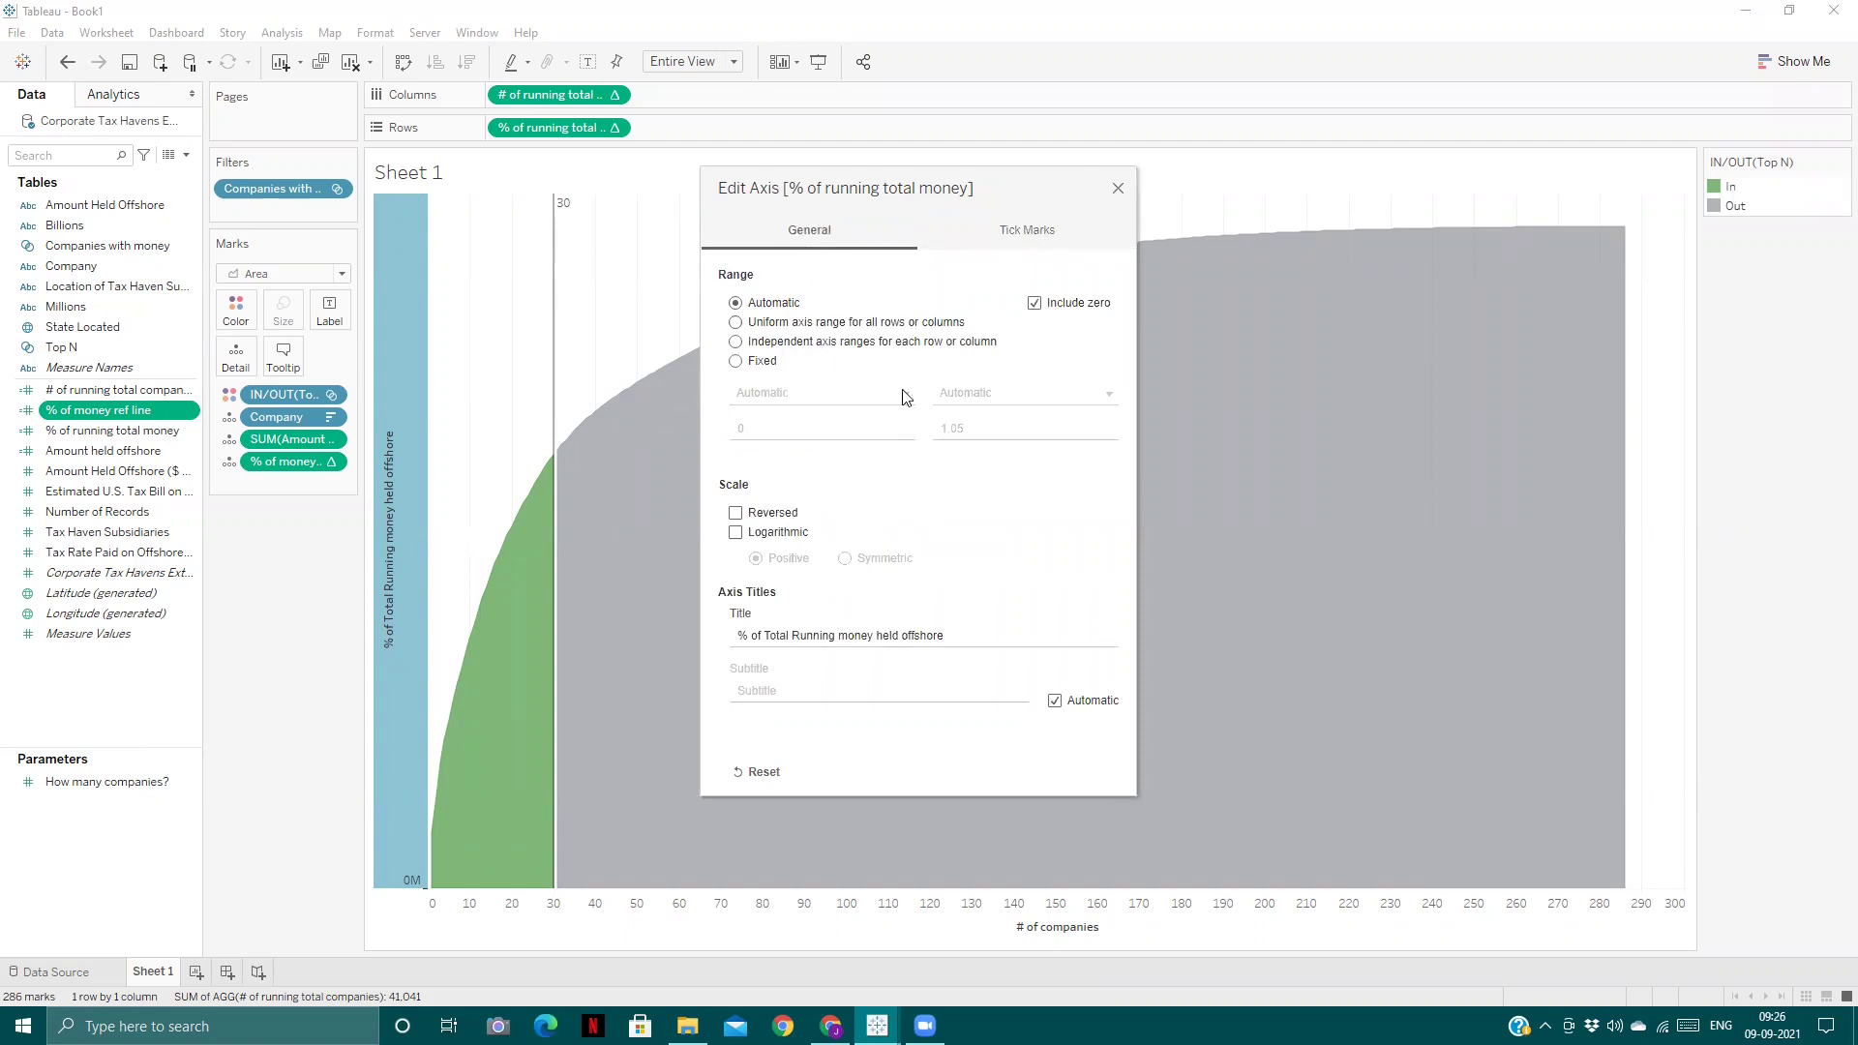
pyautogui.click(1118, 187)
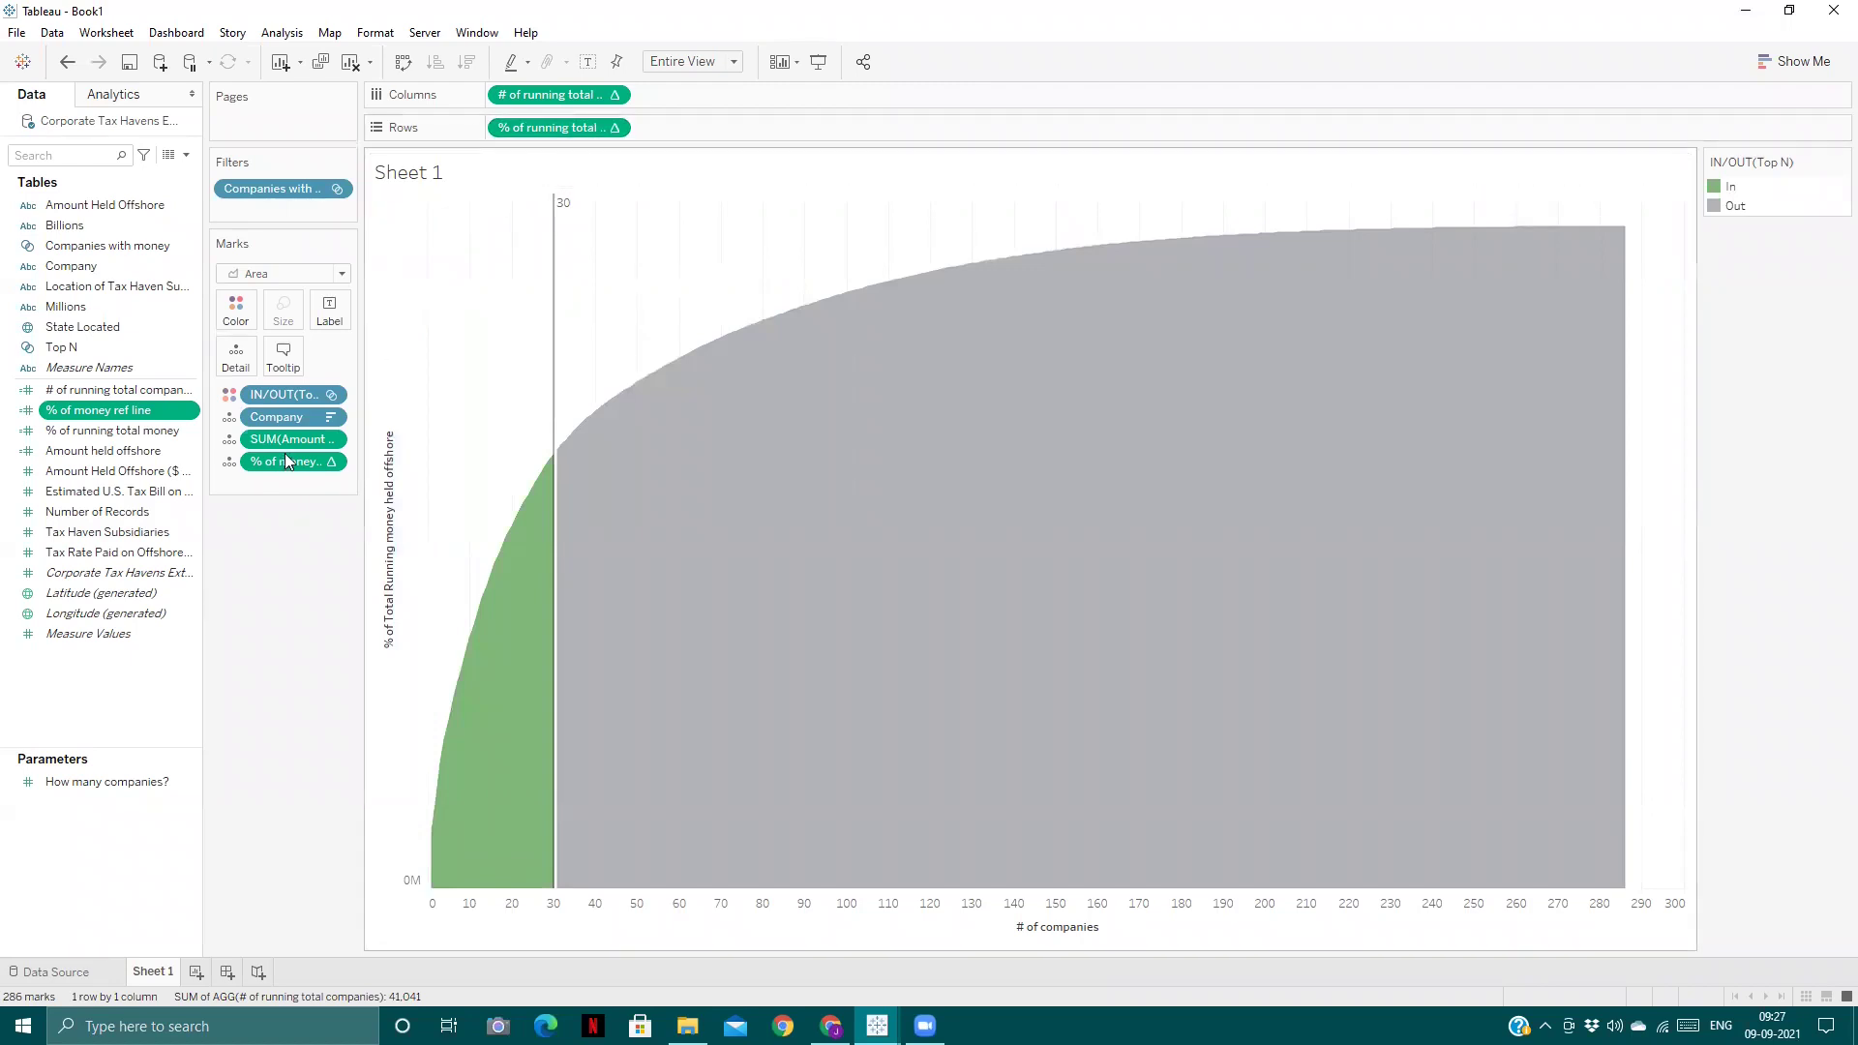
# - Compute the % of money ref line table calculation using the specific dimensions Company and In / Out of Top N
pyautogui.rightClick(331, 461)
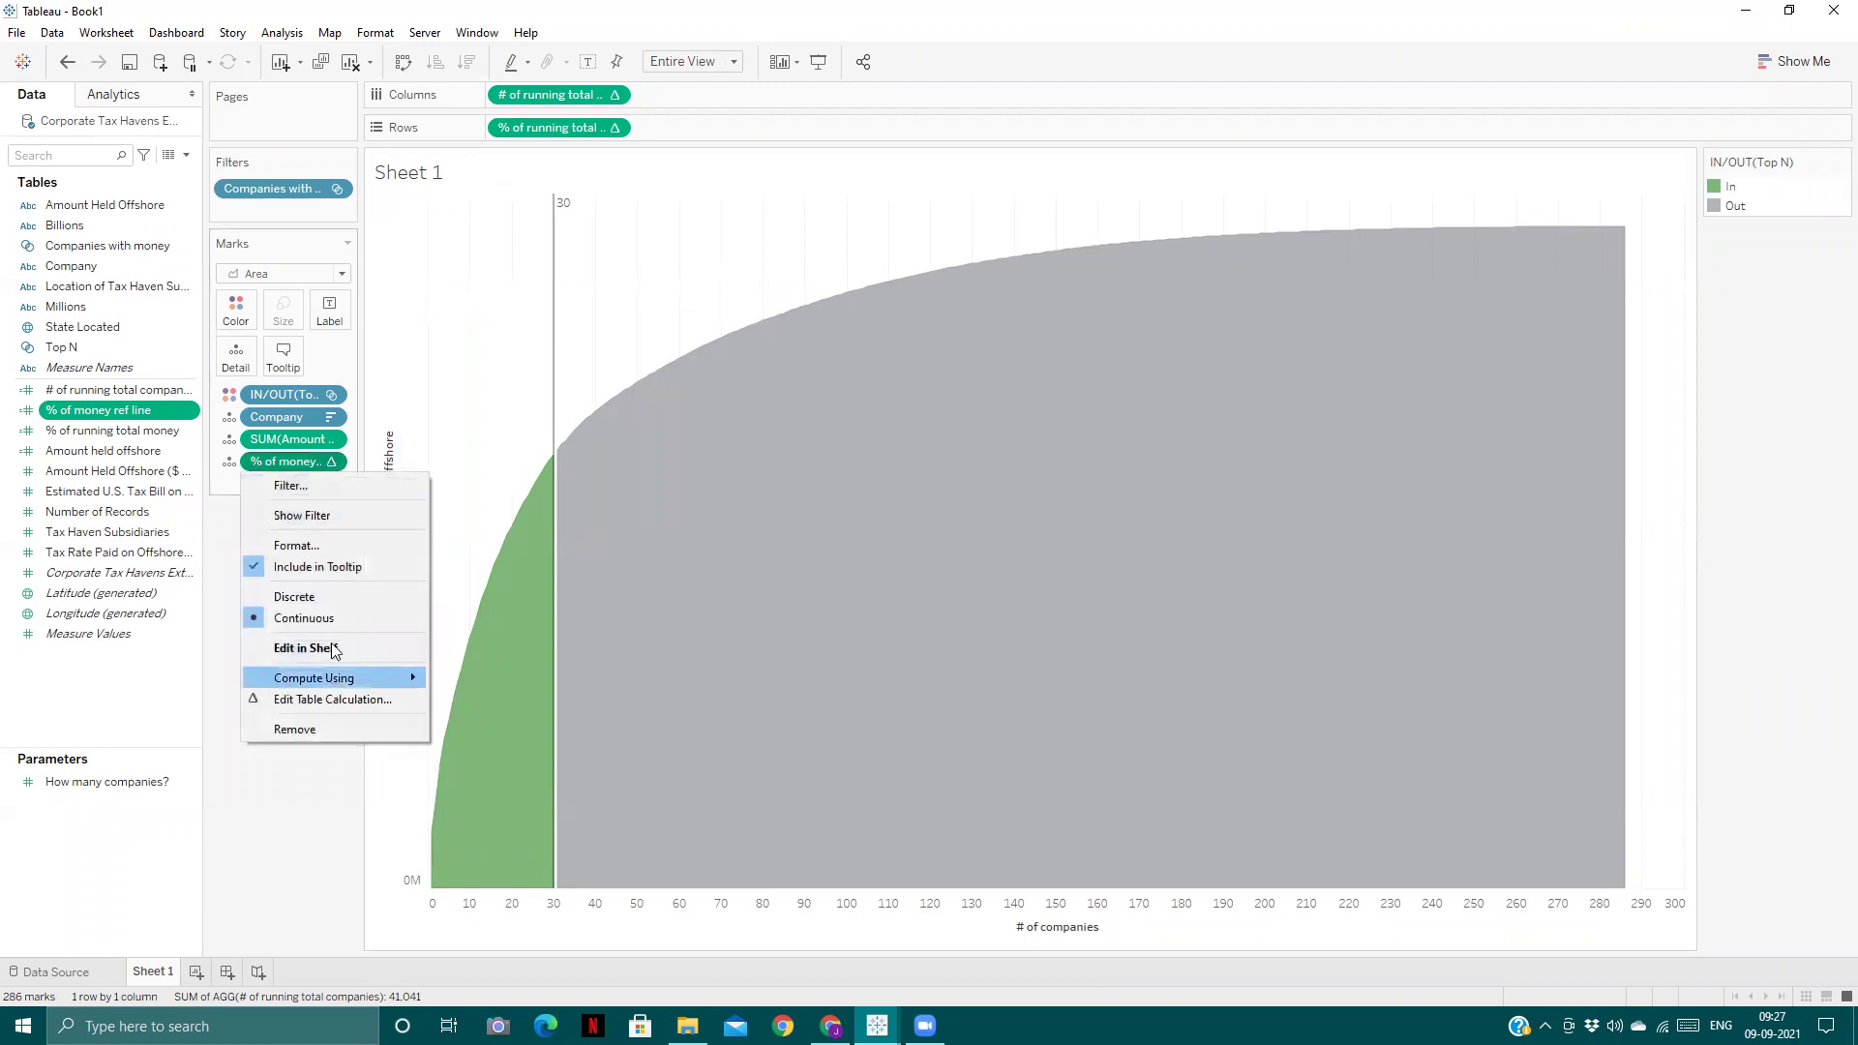
pyautogui.click(331, 699)
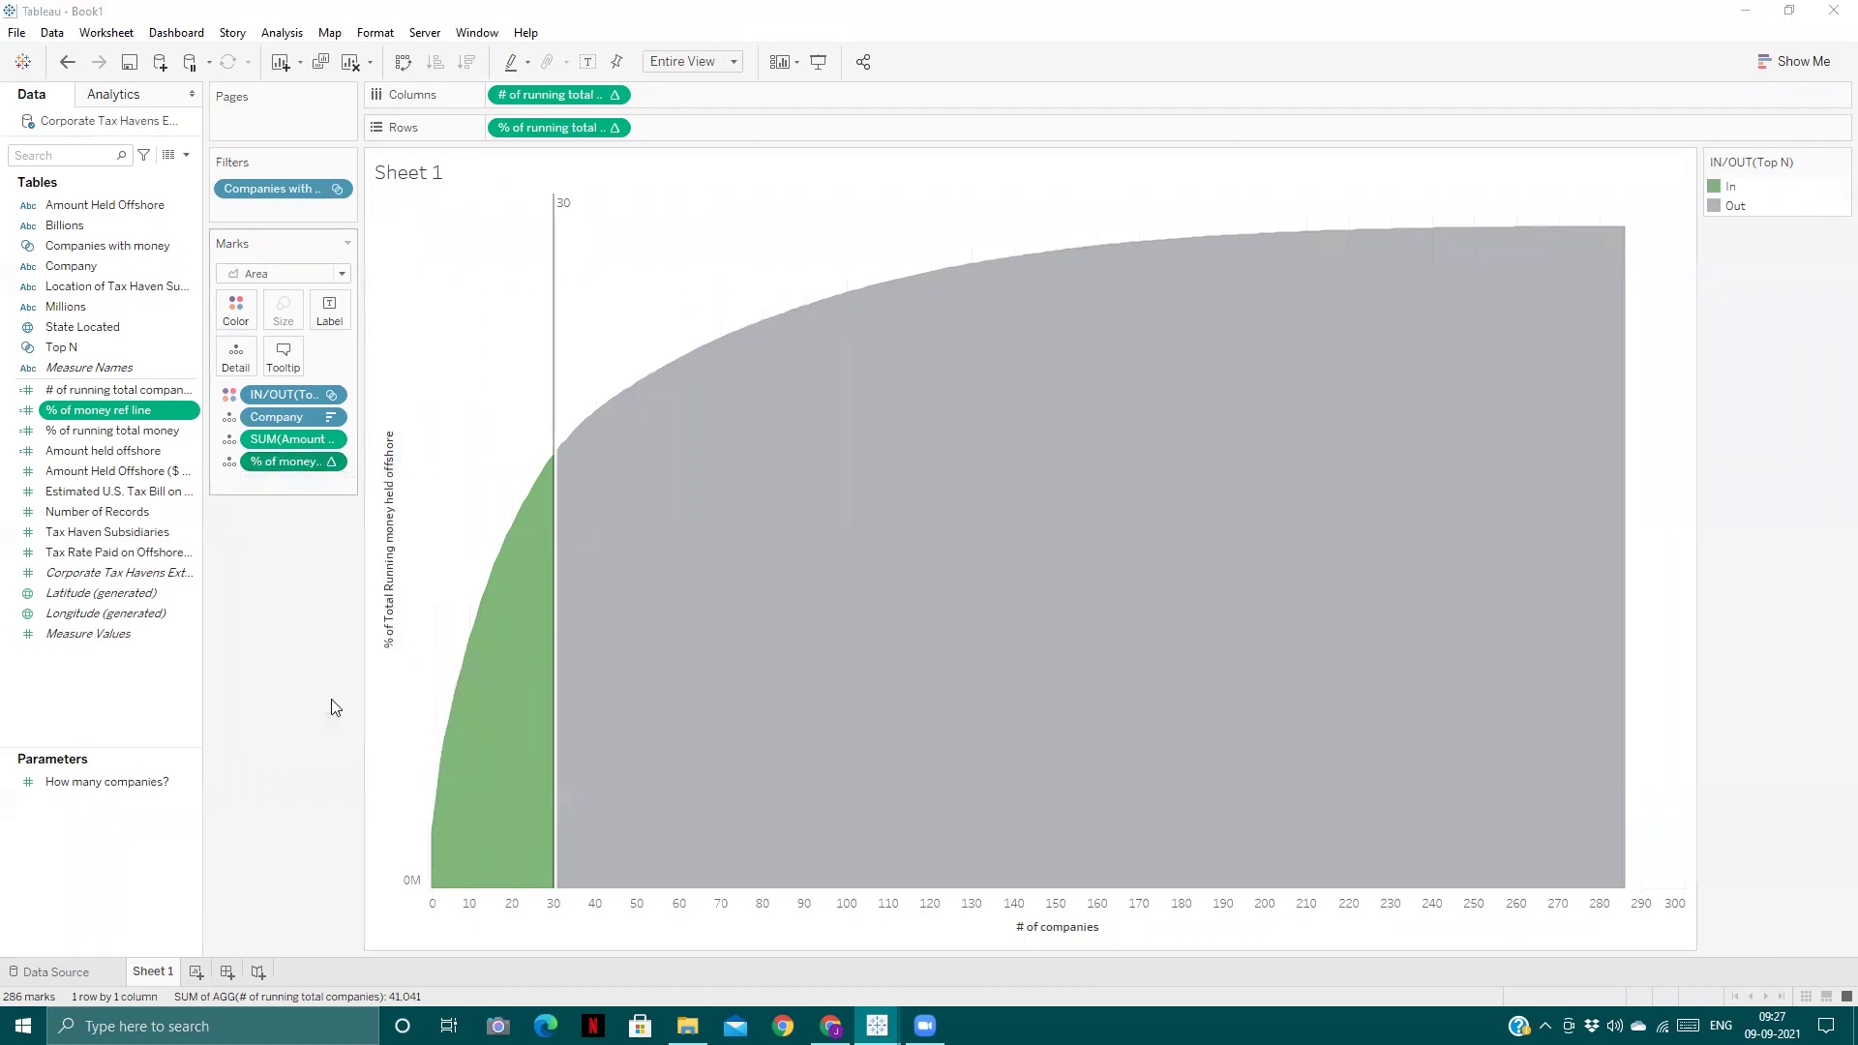
pyautogui.click(1345, 454)
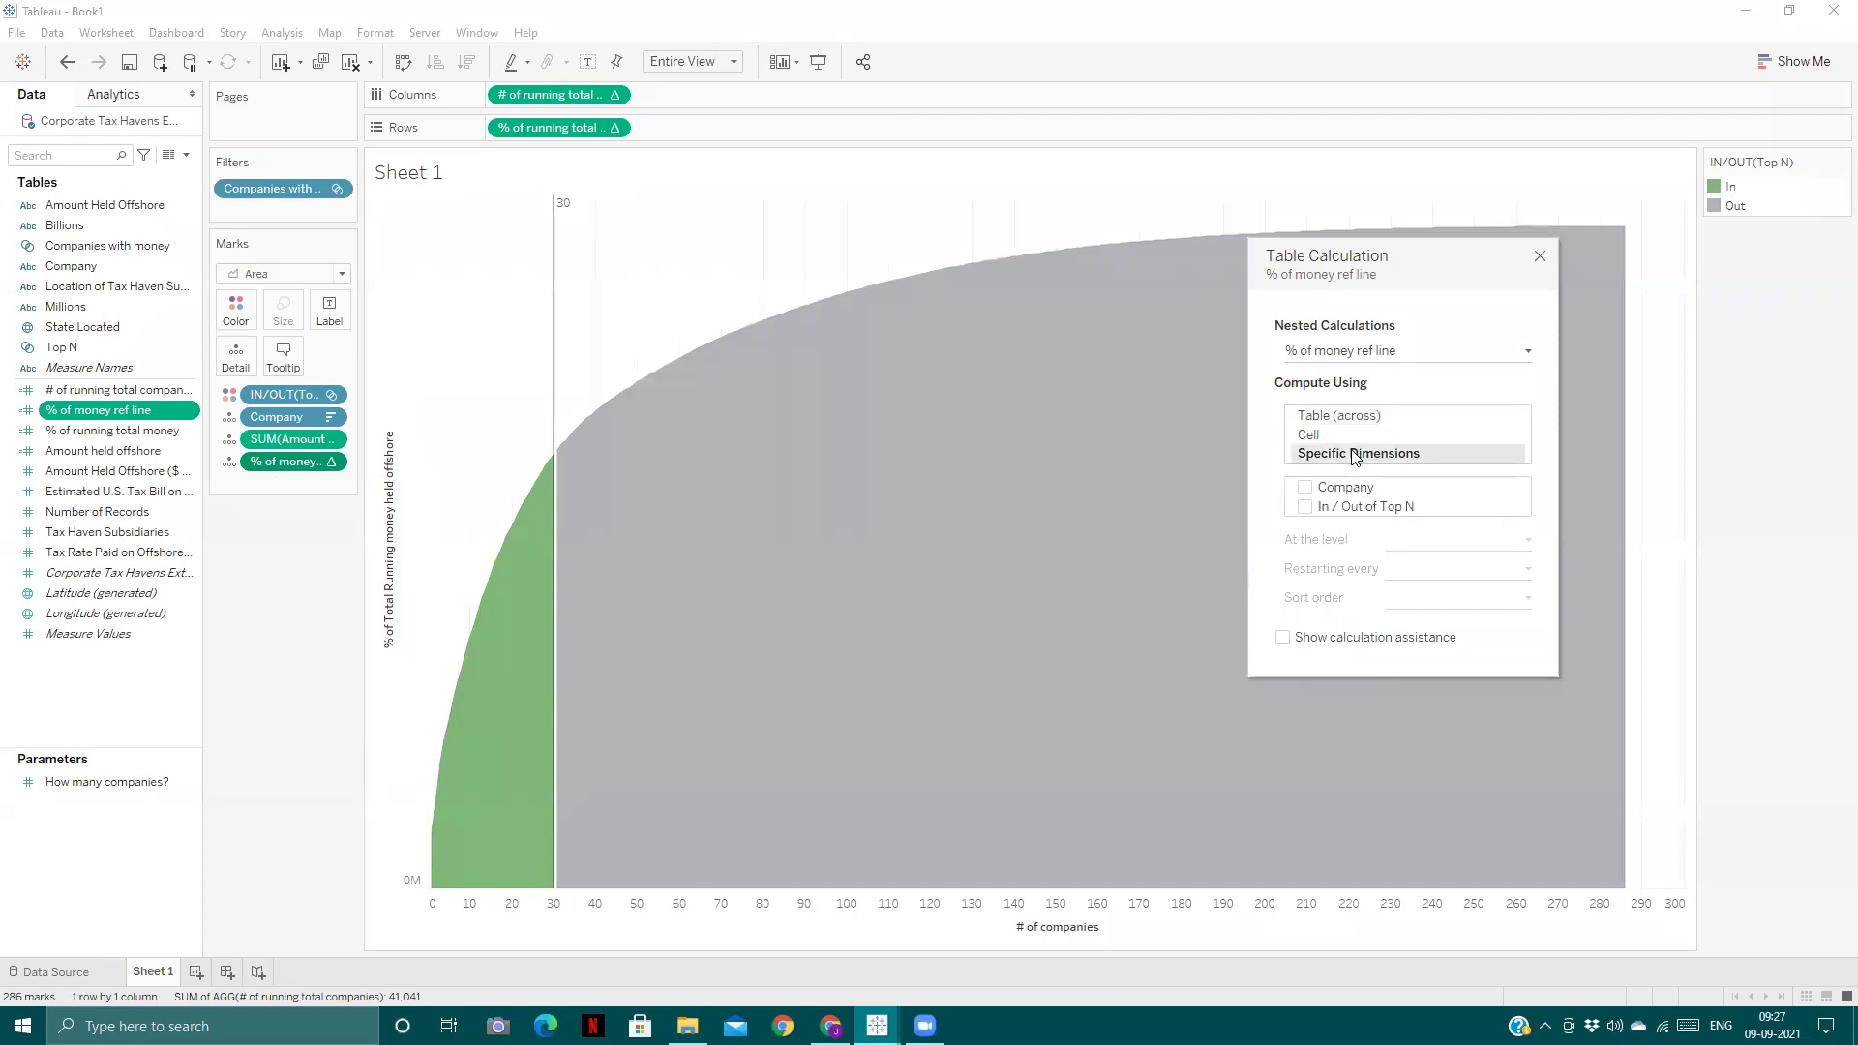
pyautogui.click(1304, 487)
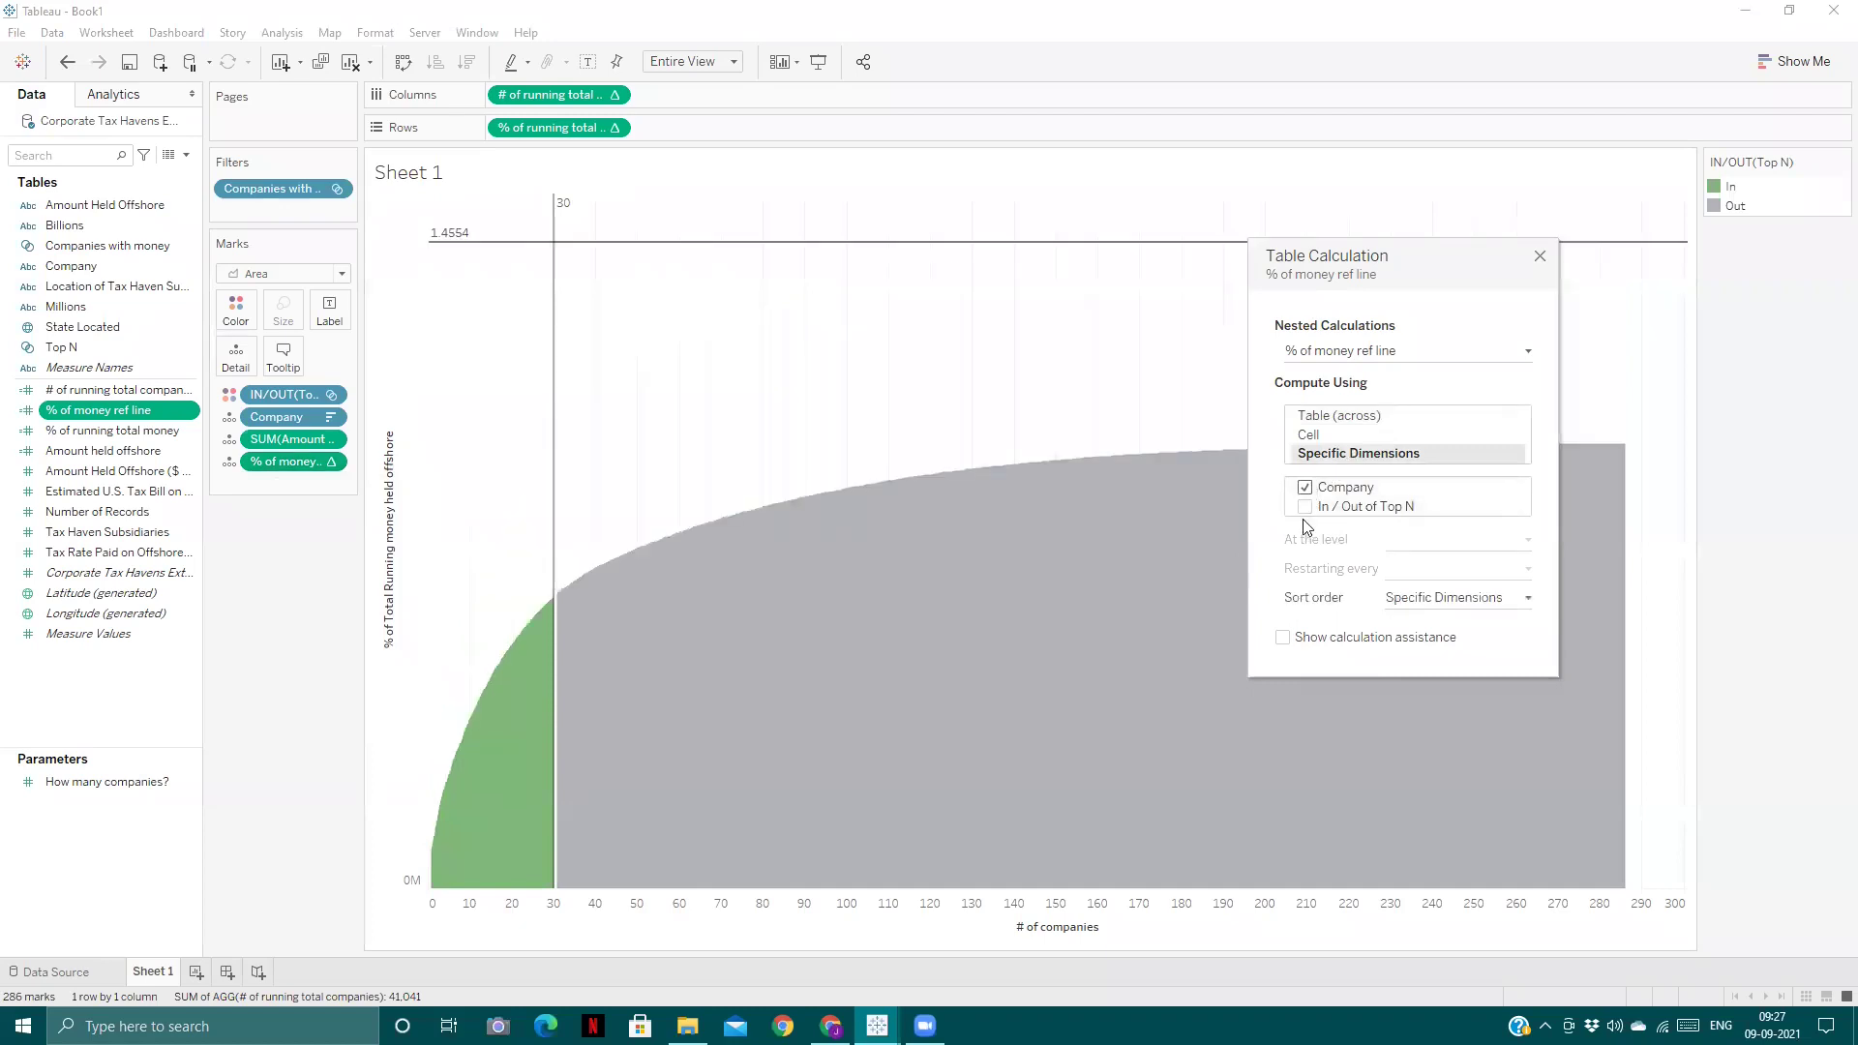
pyautogui.click(1305, 506)
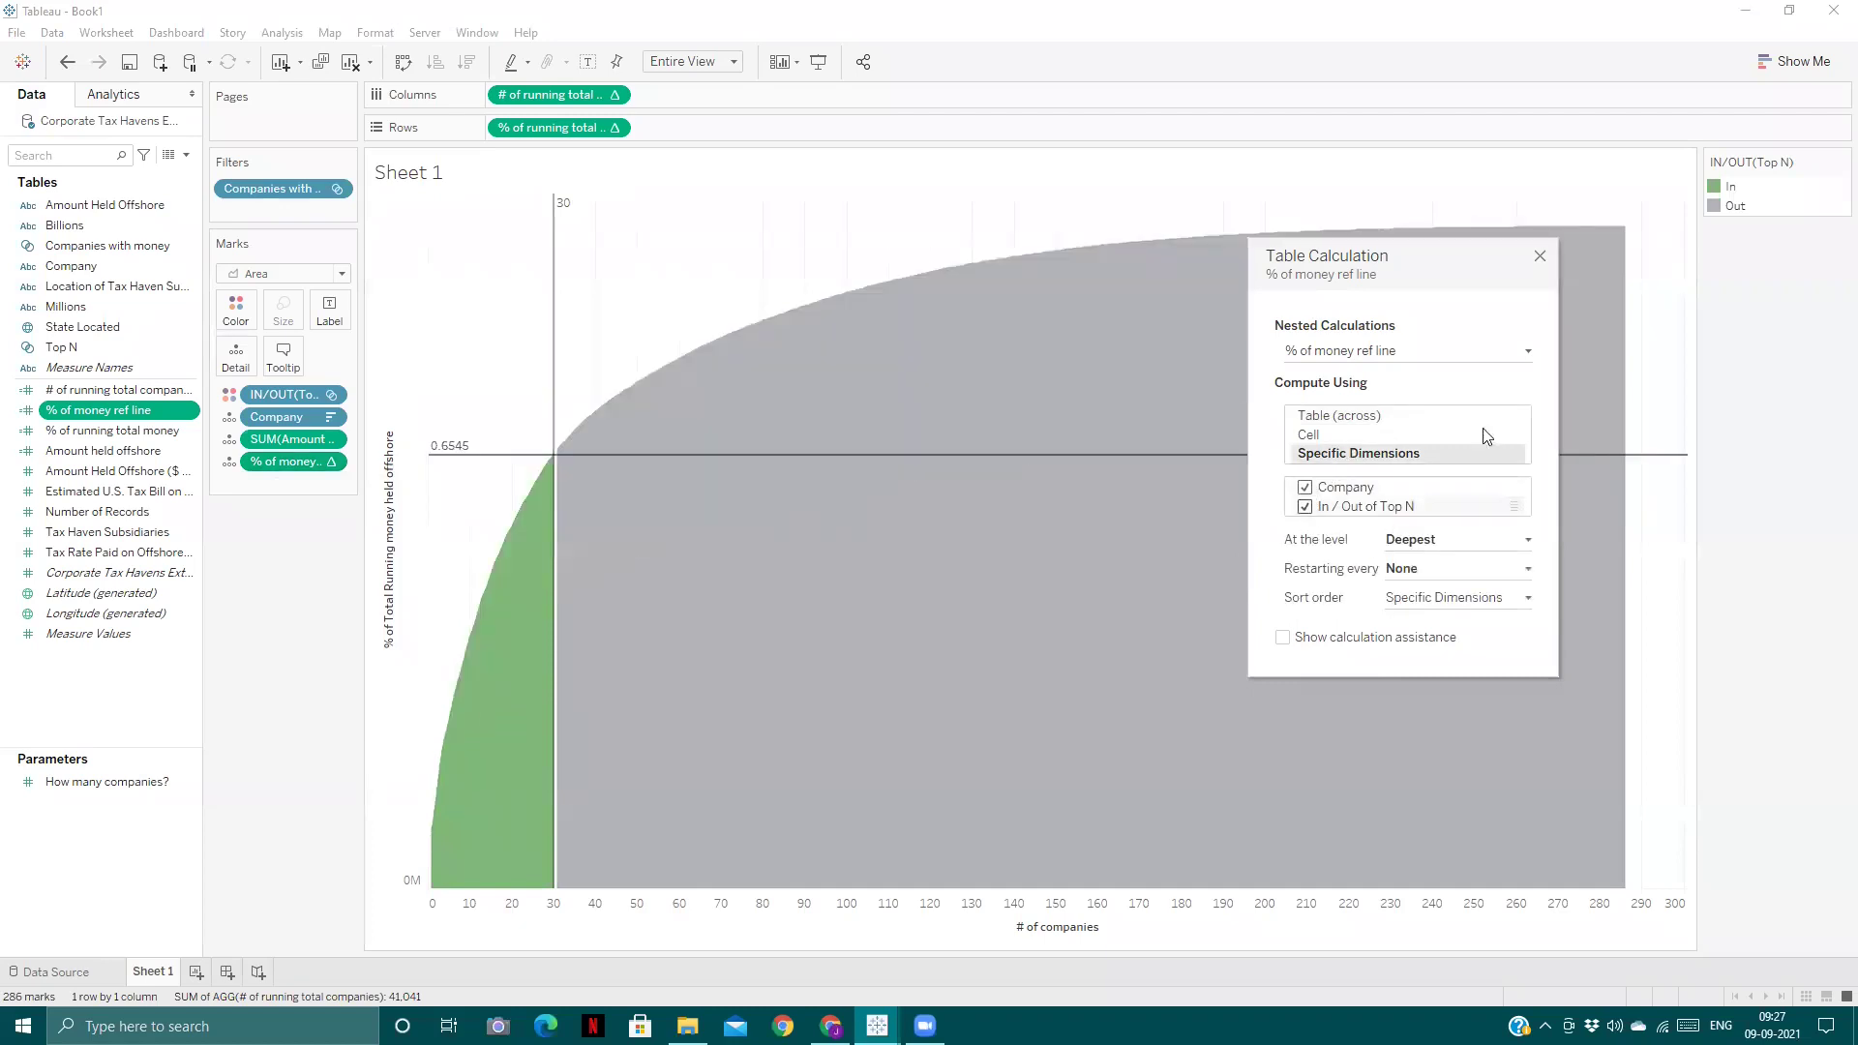
pyautogui.click(1539, 256)
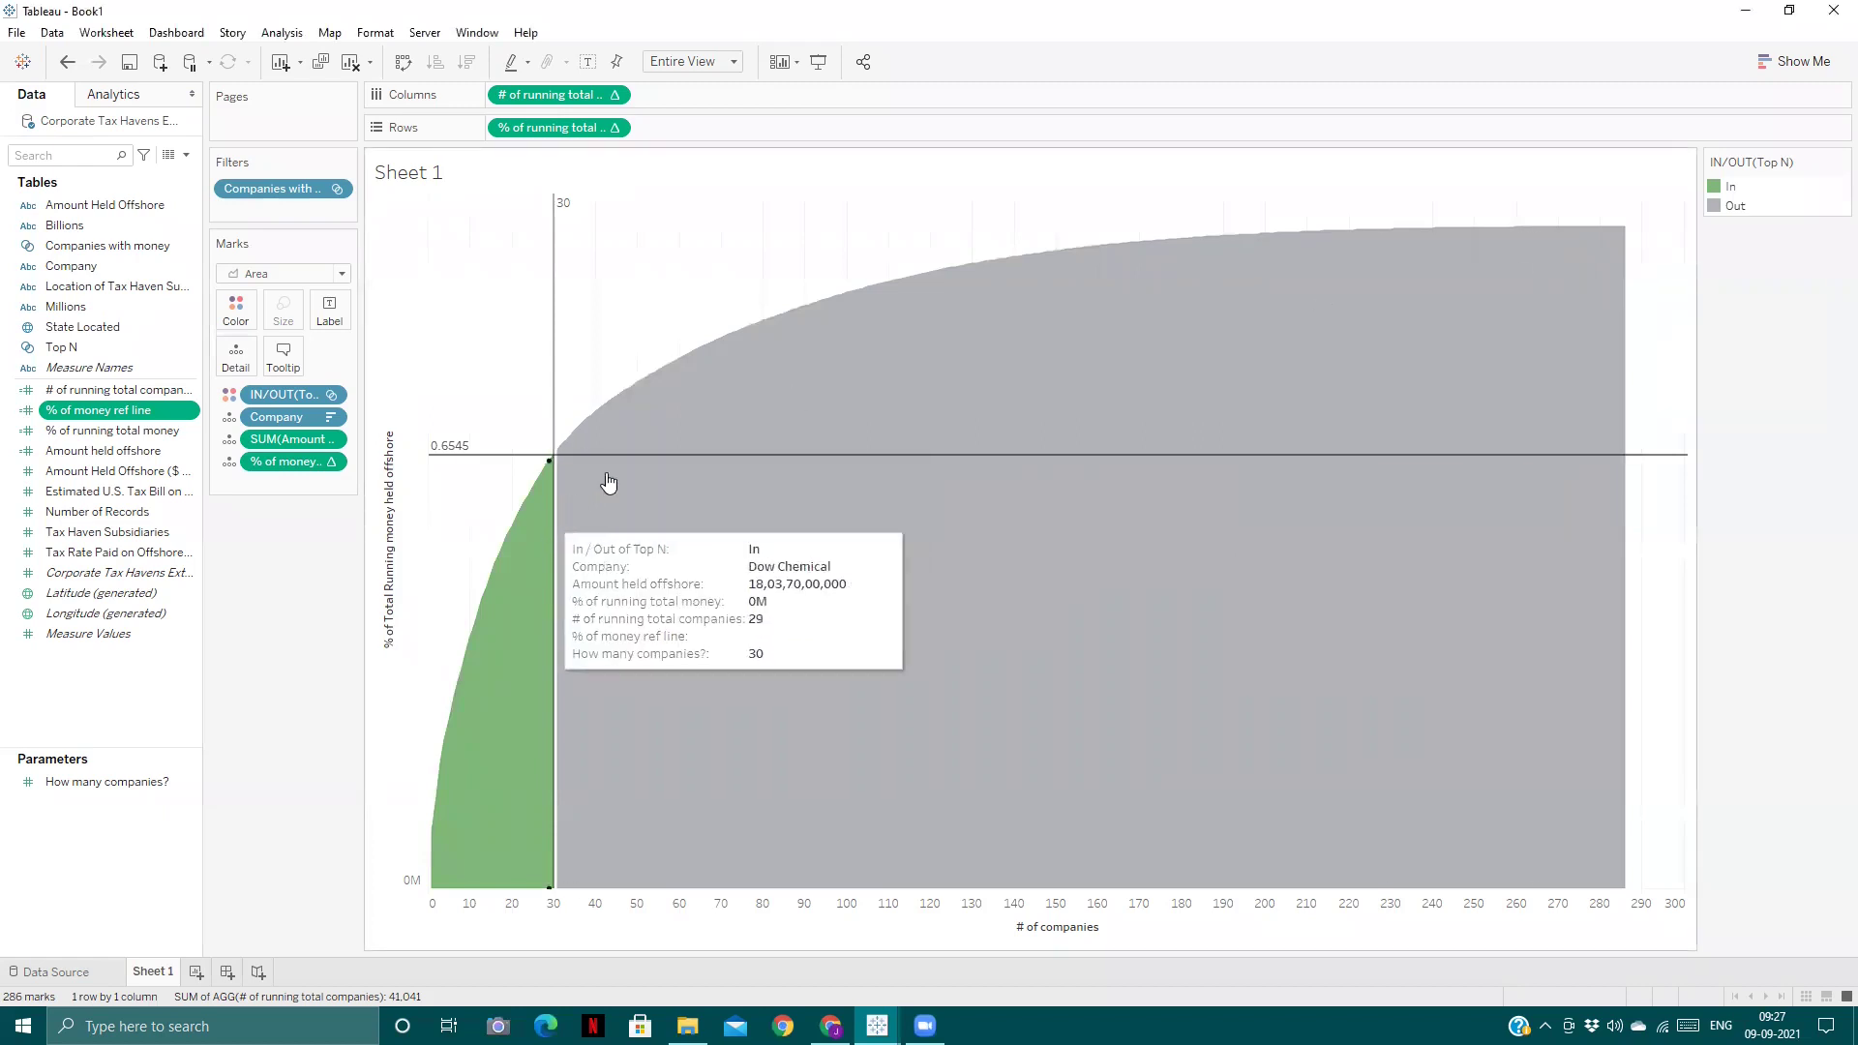
# - Format the horizontal reference line's label number as a percentage with 2 decimal places
pyautogui.rightClick(504, 464)
pyautogui.click(550, 491)
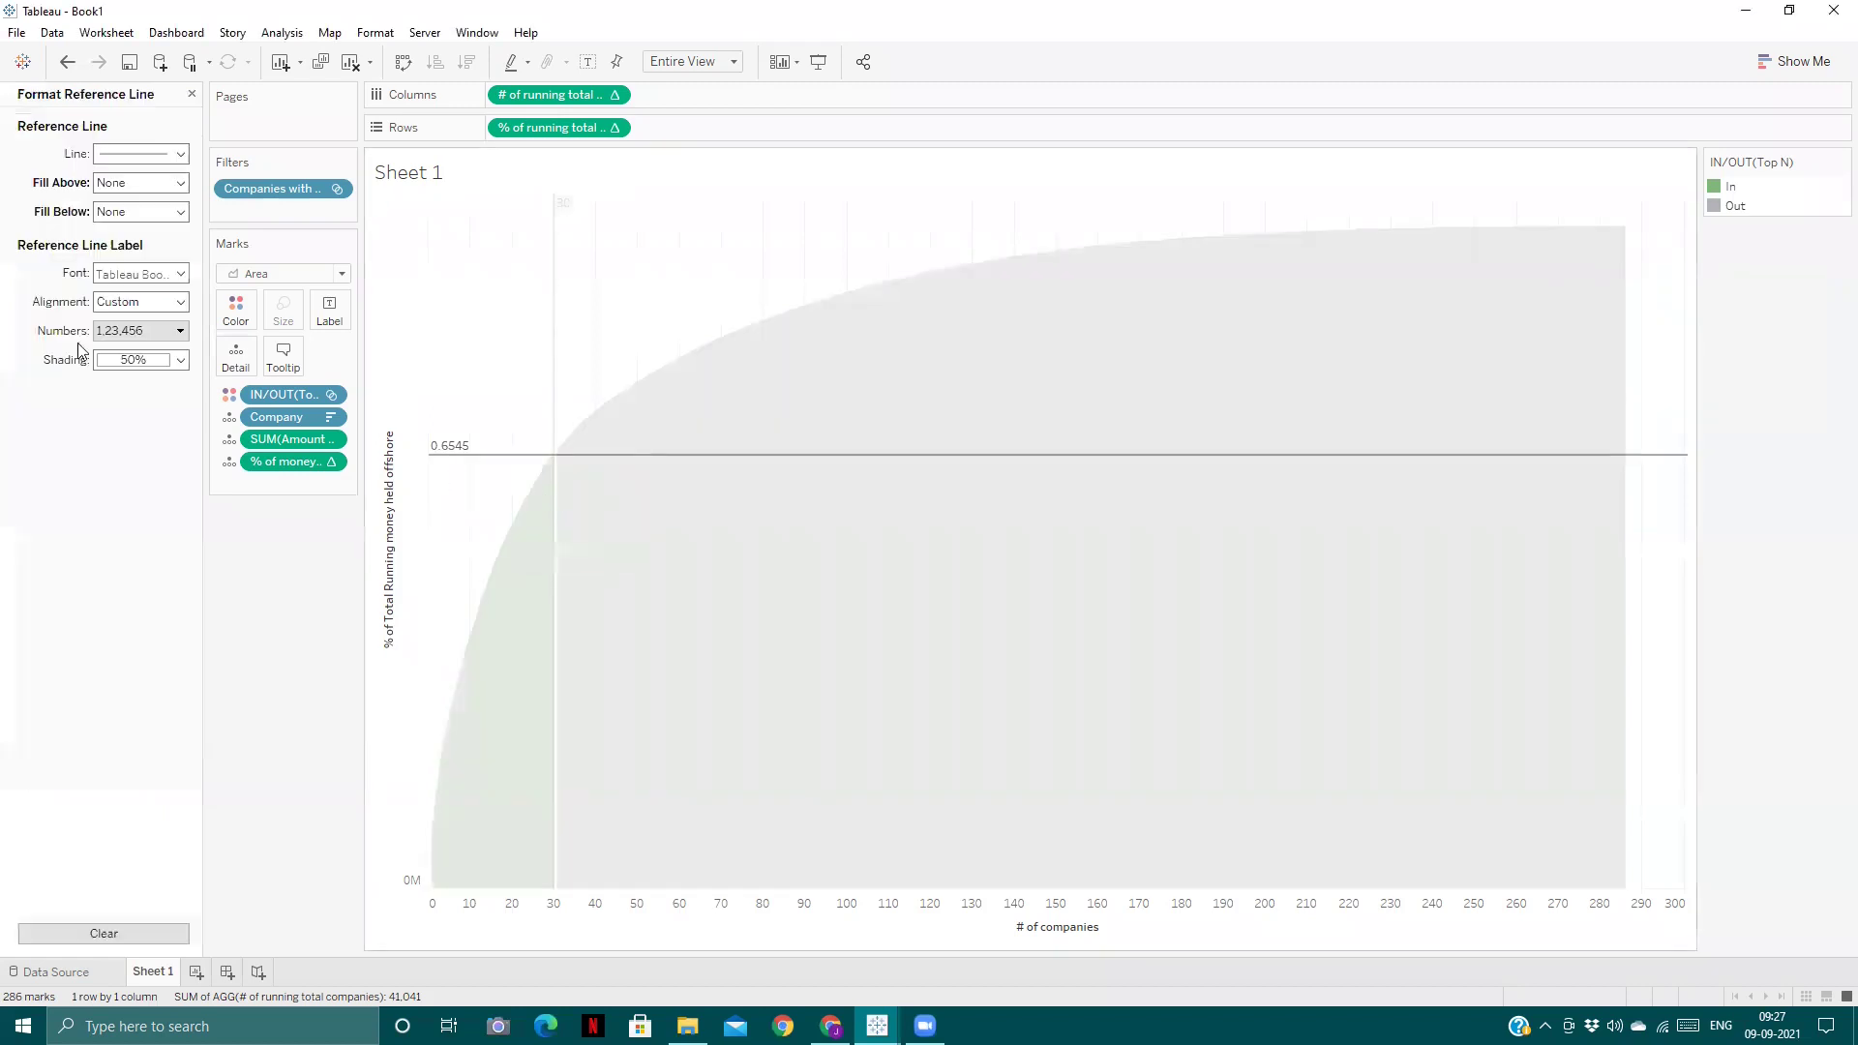
pyautogui.click(135, 331)
pyautogui.click(183, 450)
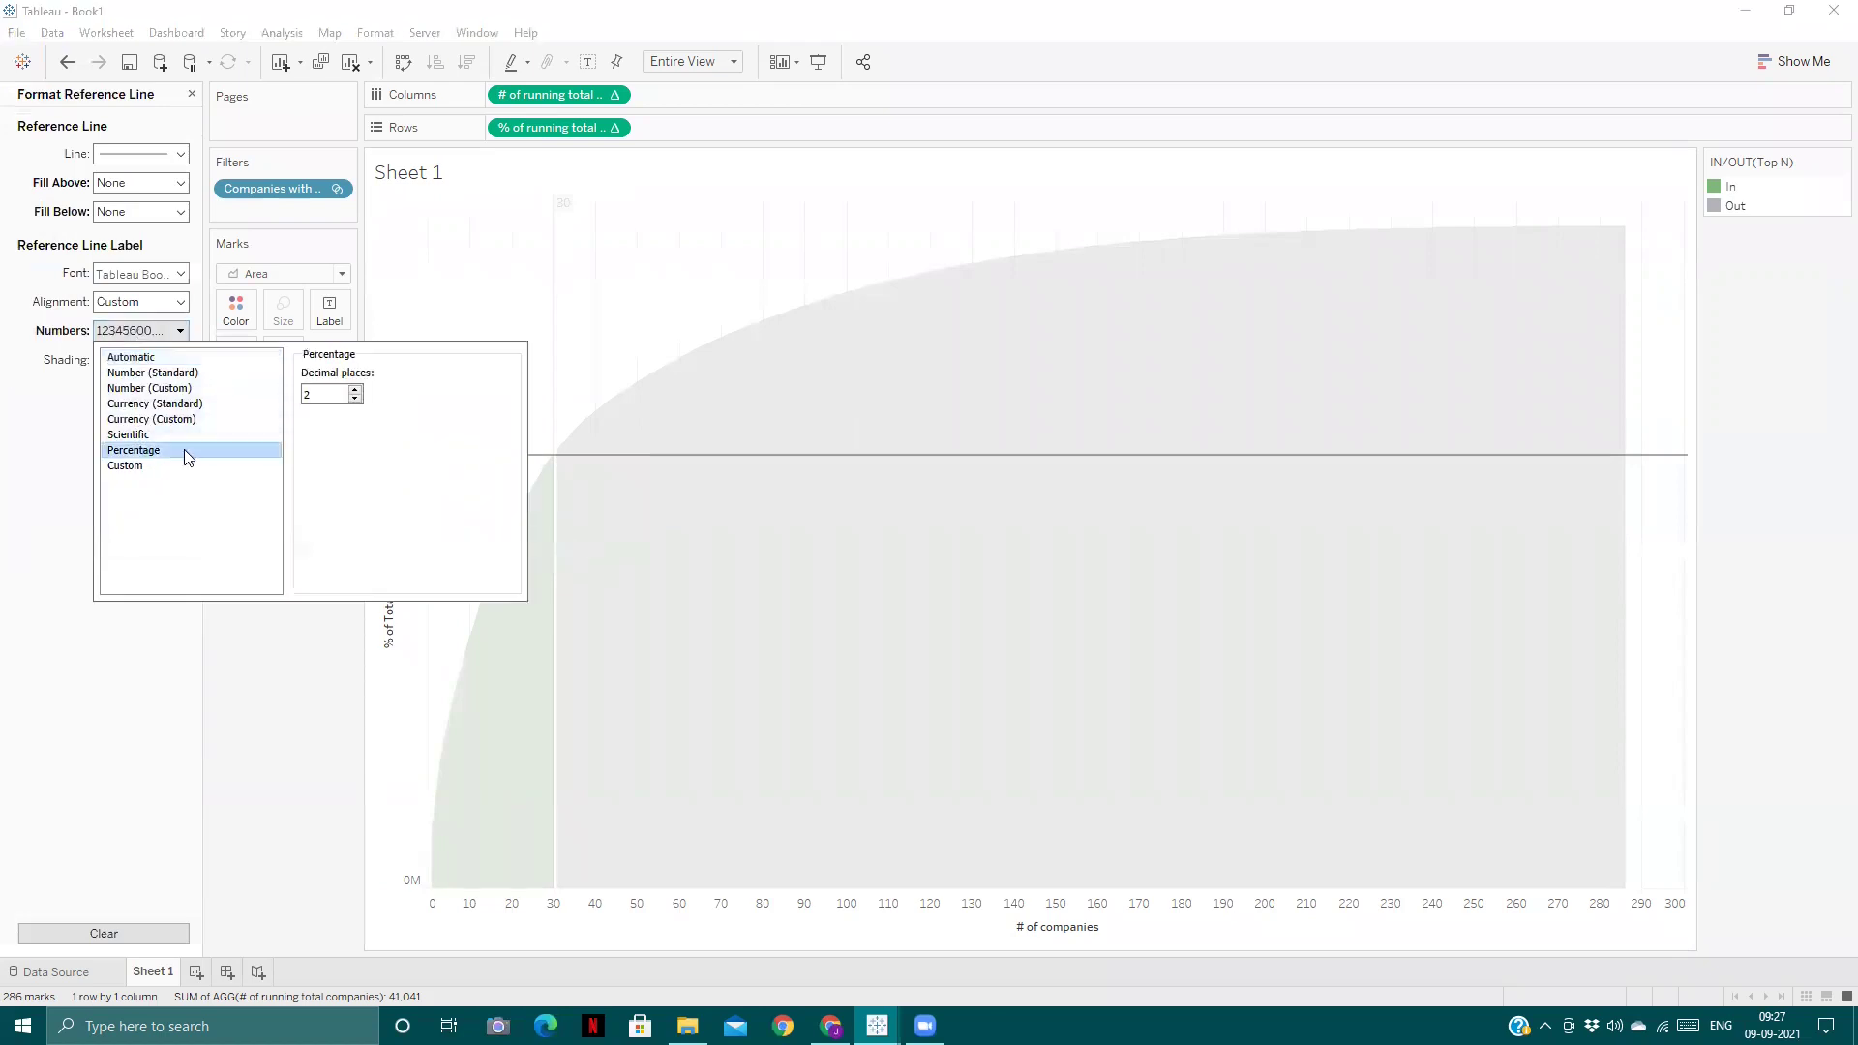
pyautogui.click(298, 727)
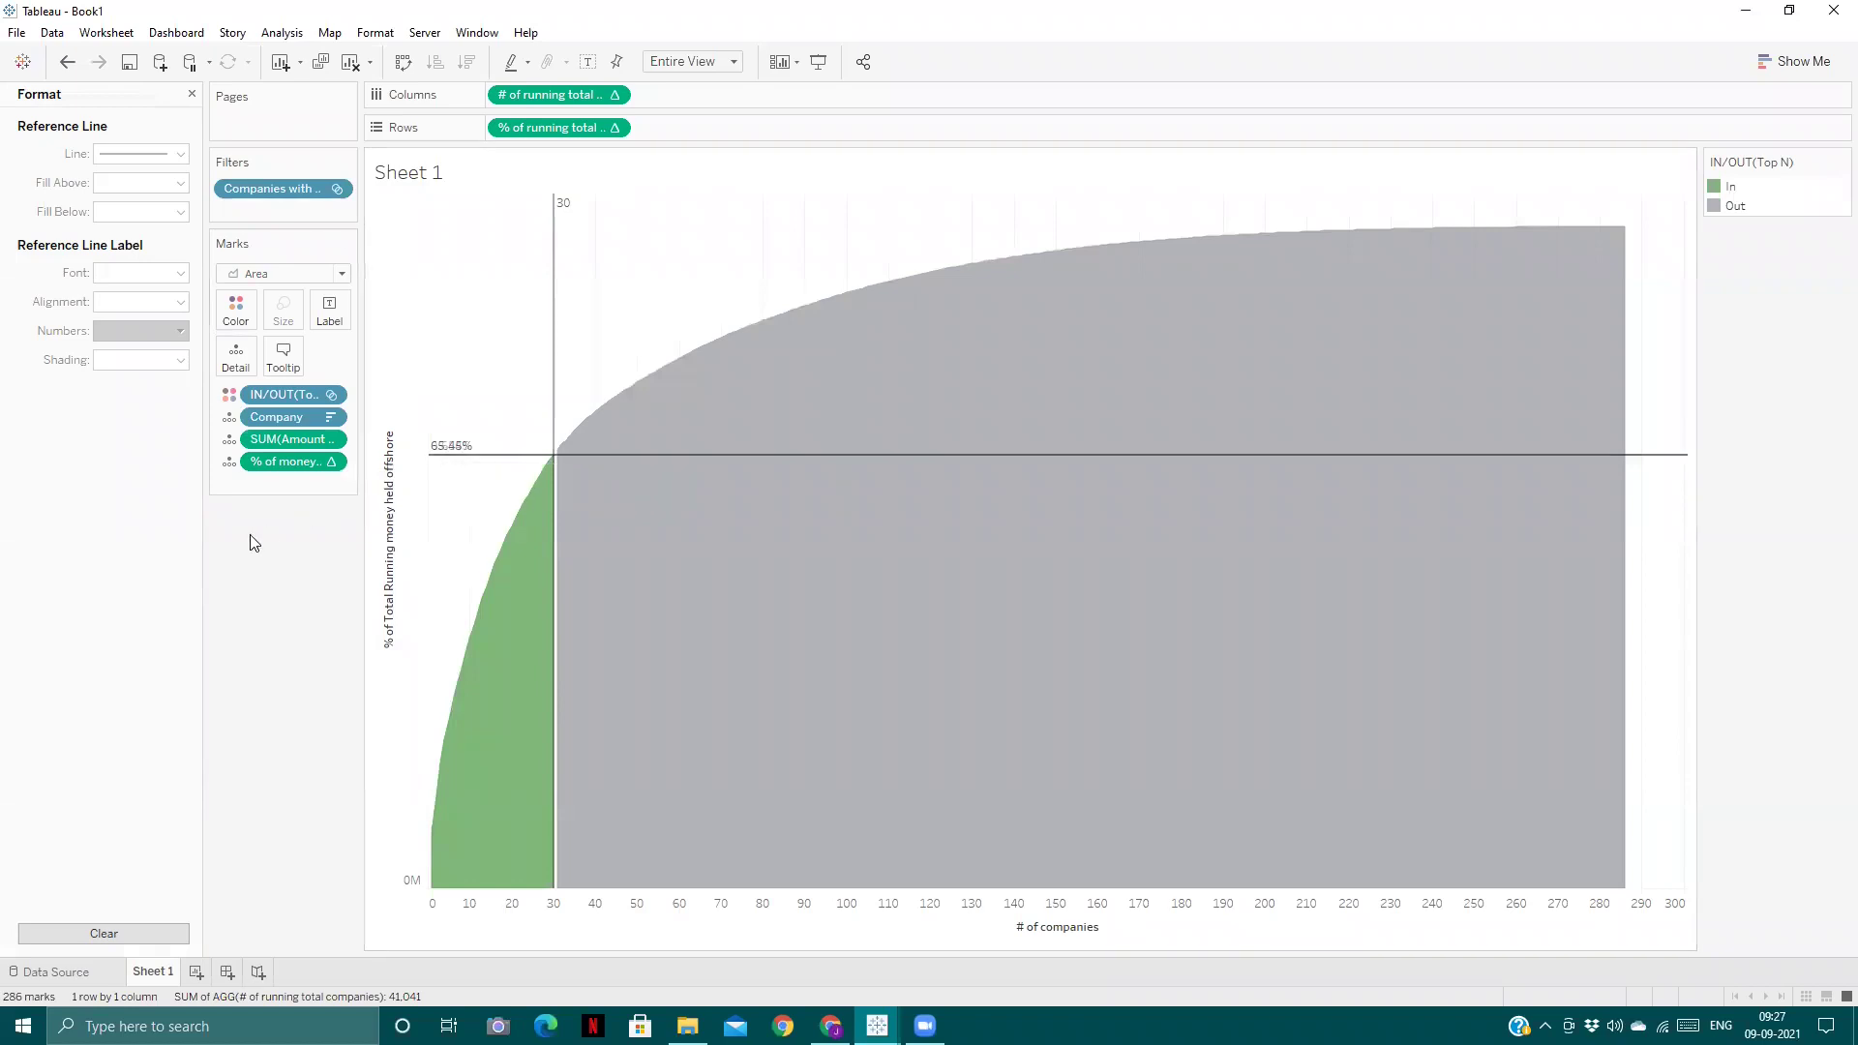
pyautogui.click(191, 94)
# - Compare the chart with the finished example in the Two Color Pareto Area Chart workbook, and return to Book1
pyautogui.moveTo(456, 449)
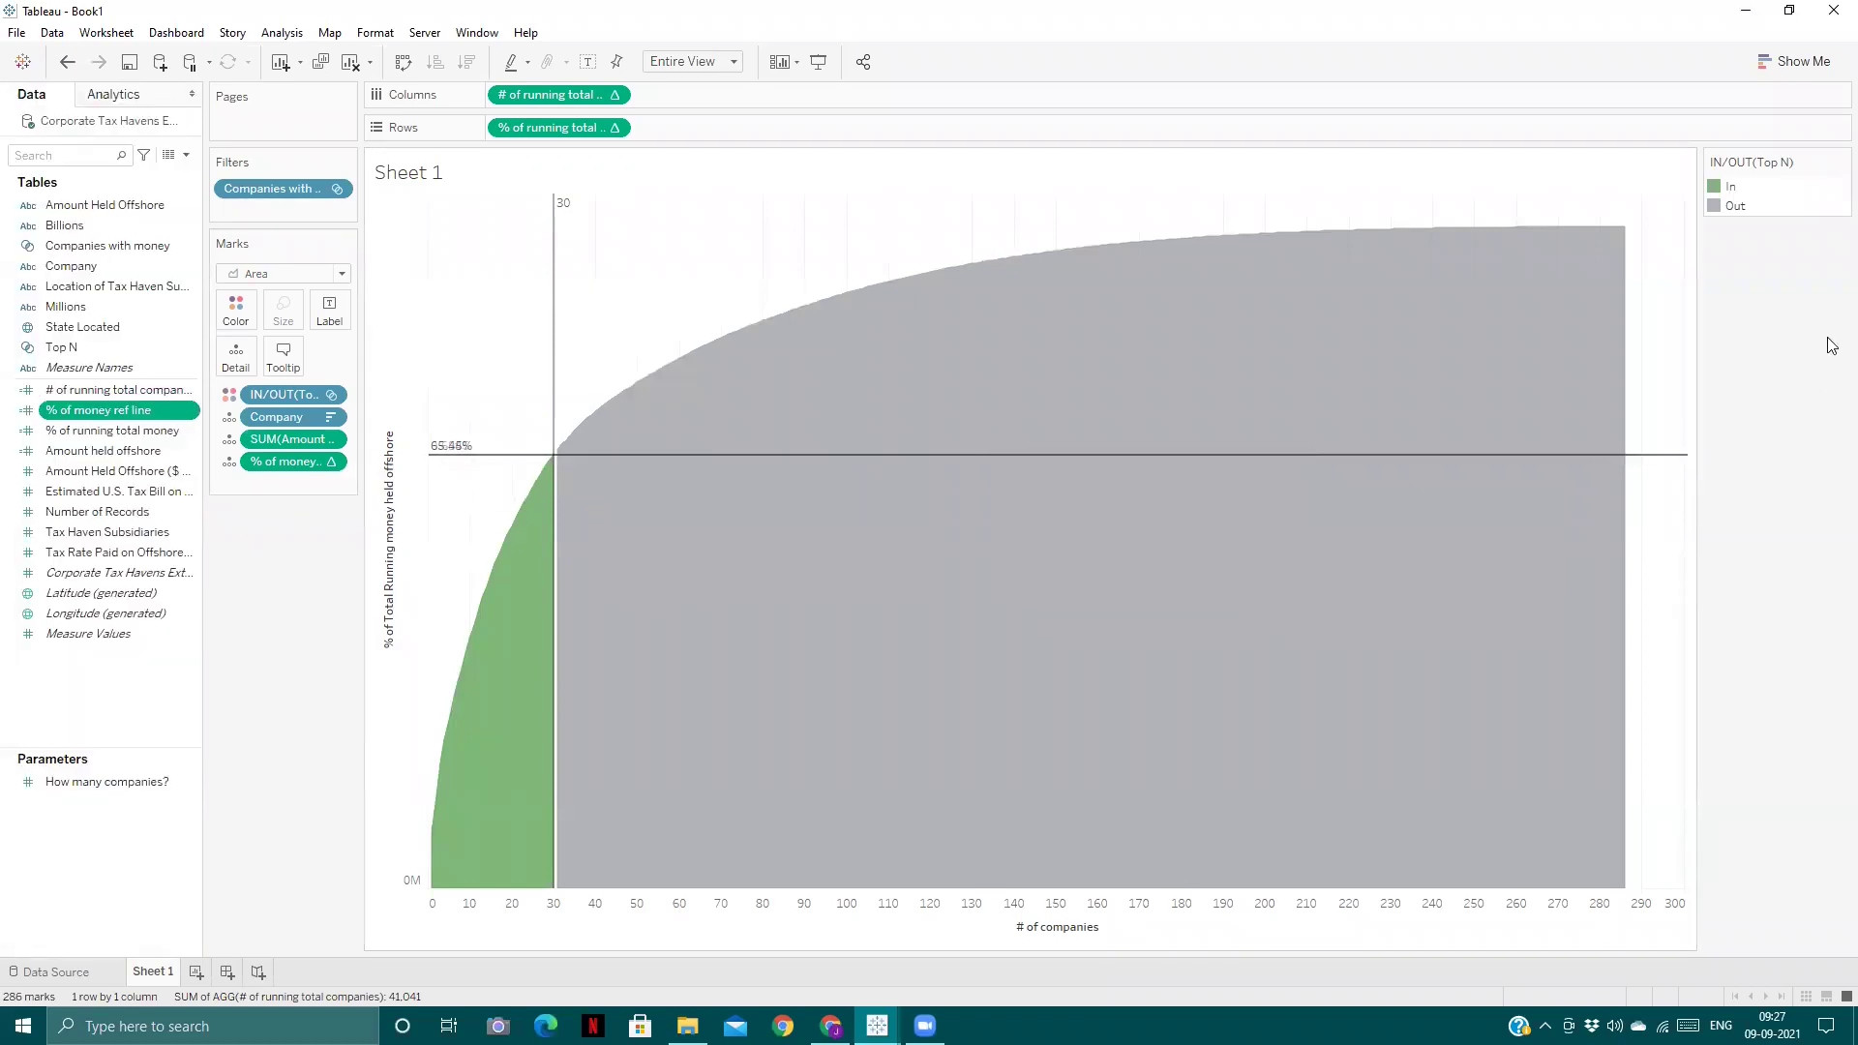
pyautogui.moveTo(553, 198)
pyautogui.click(876, 1025)
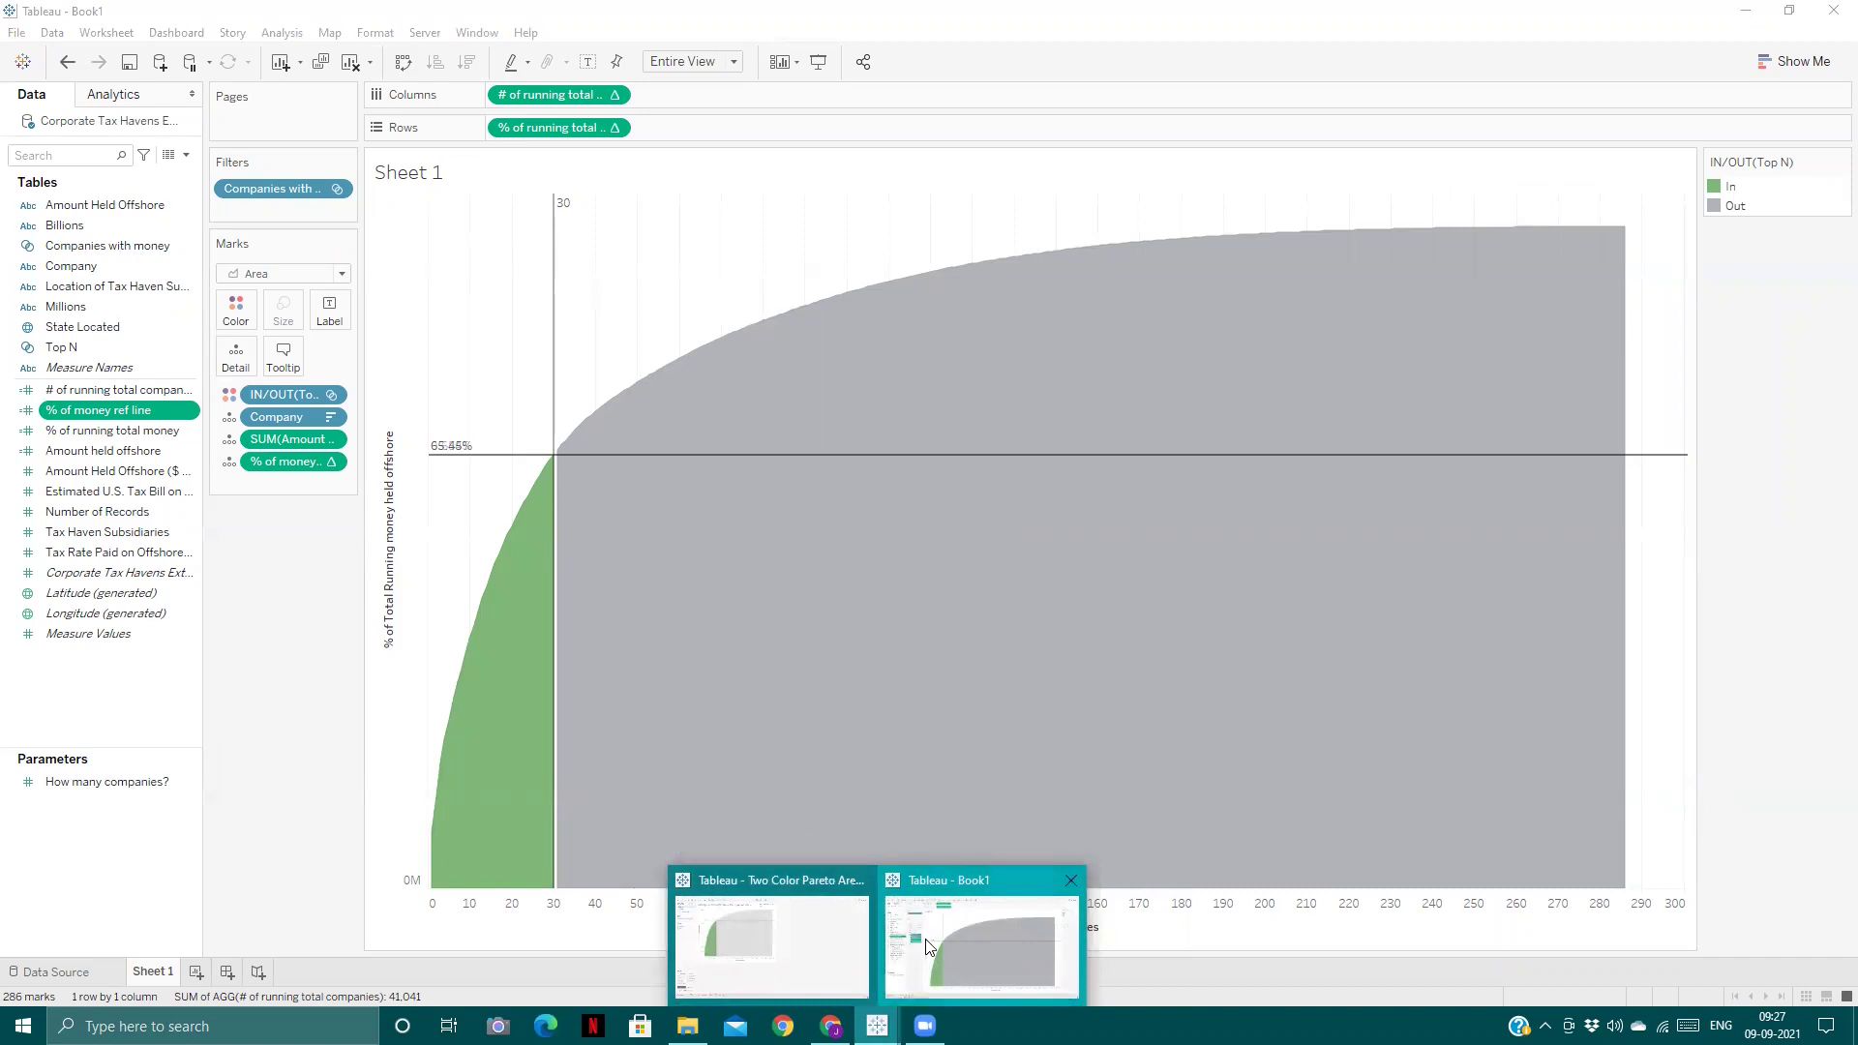
pyautogui.click(765, 958)
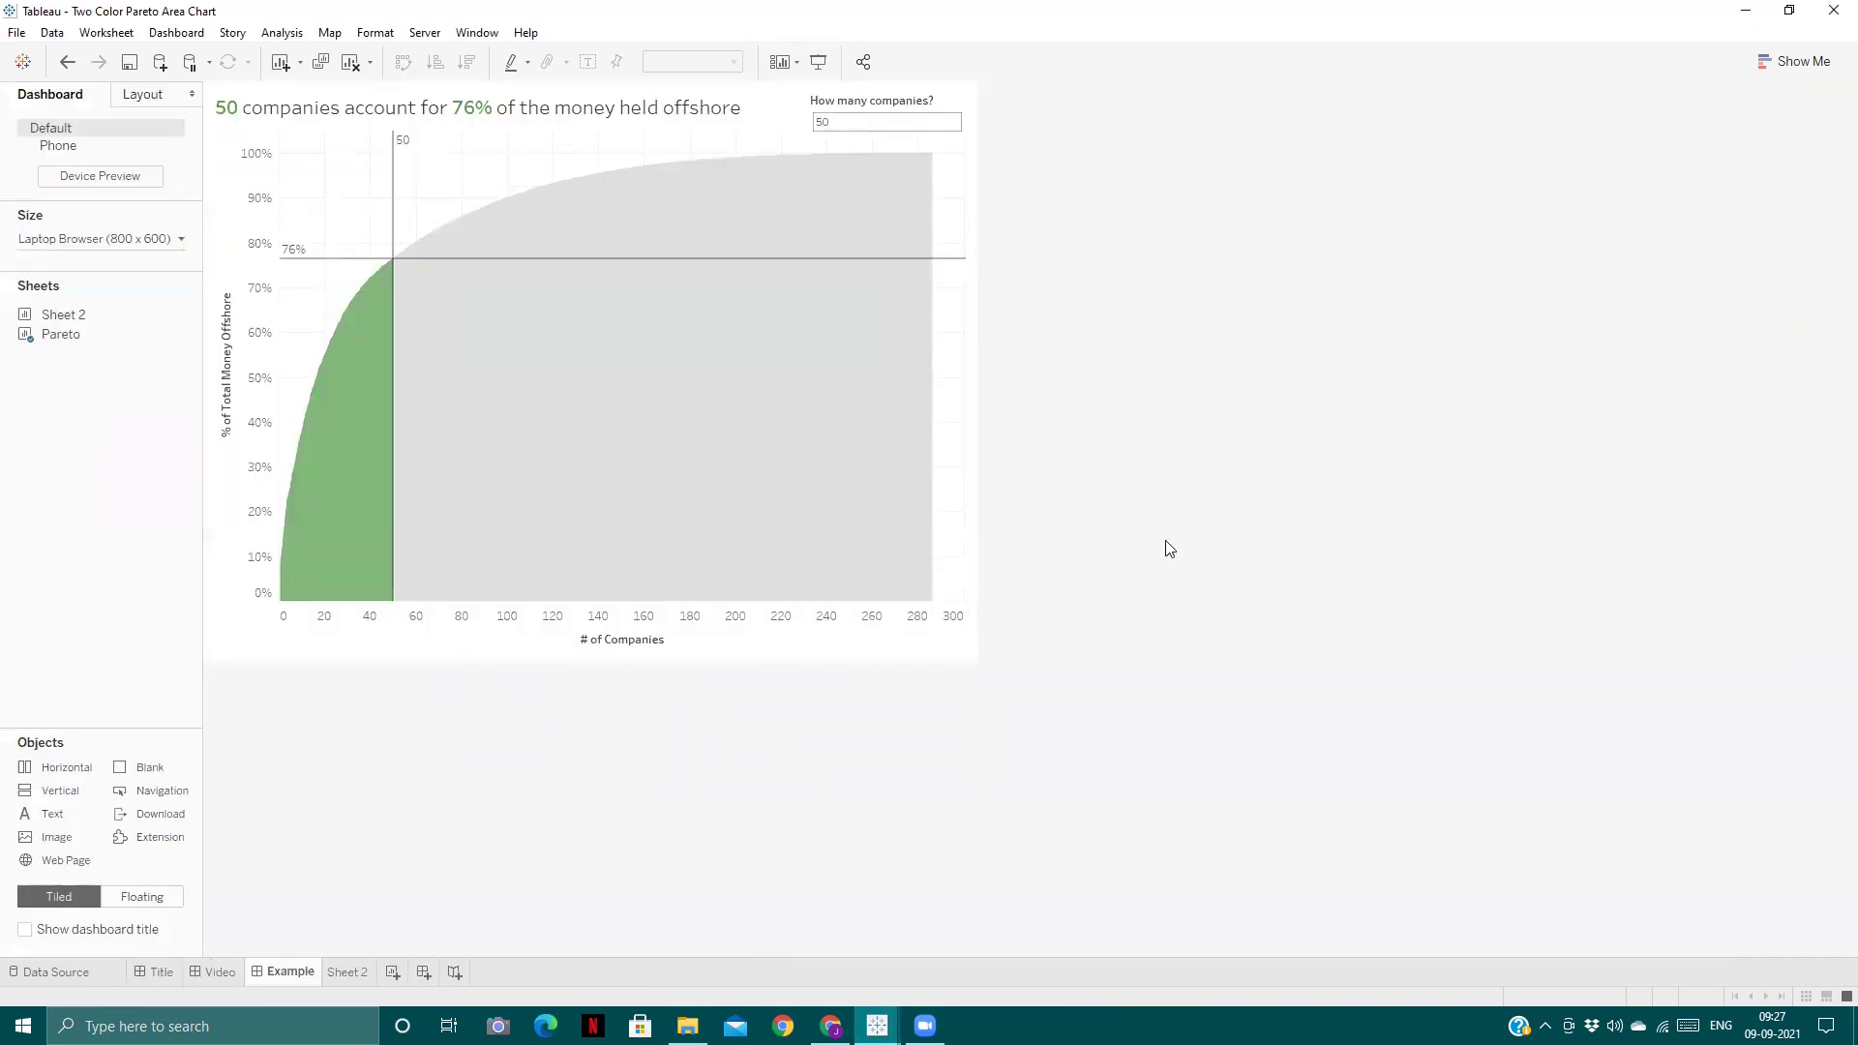
pyautogui.click(877, 1026)
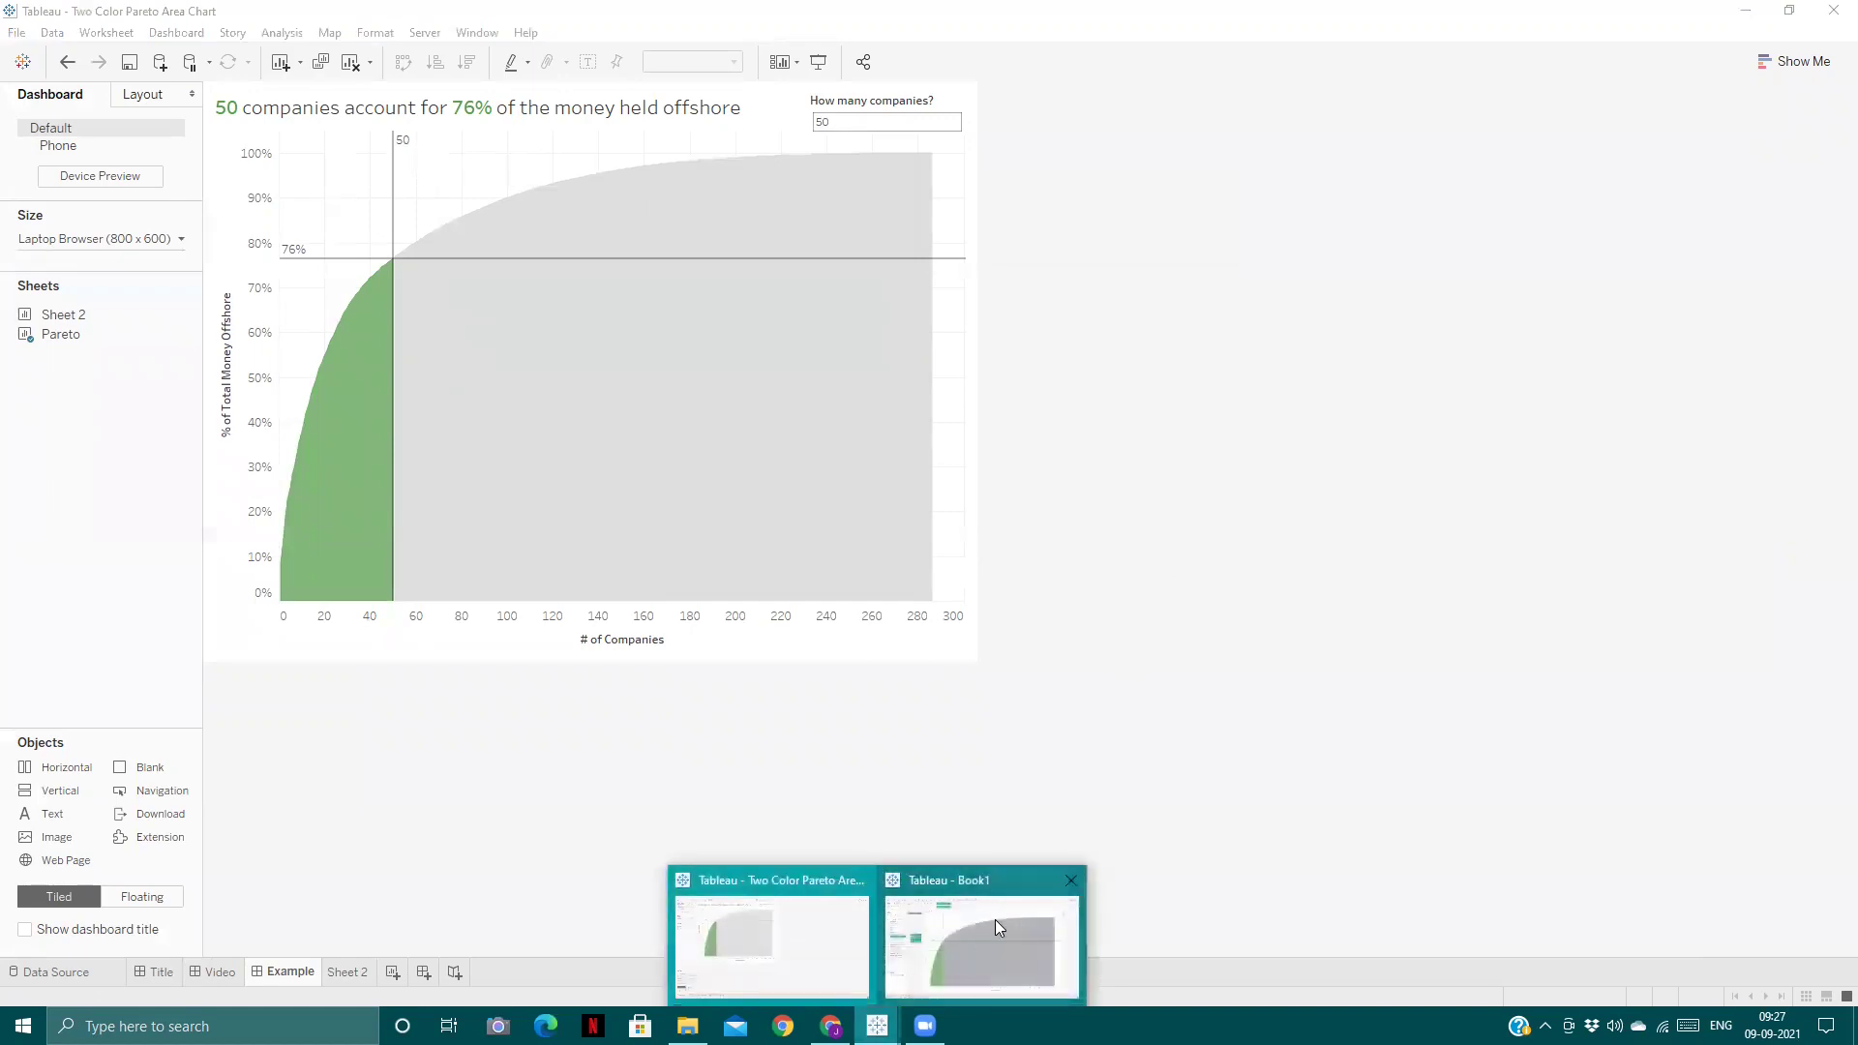
pyautogui.click(995, 919)
# - Show the How many companies? parameter control and set its value to 50
pyautogui.click(187, 783)
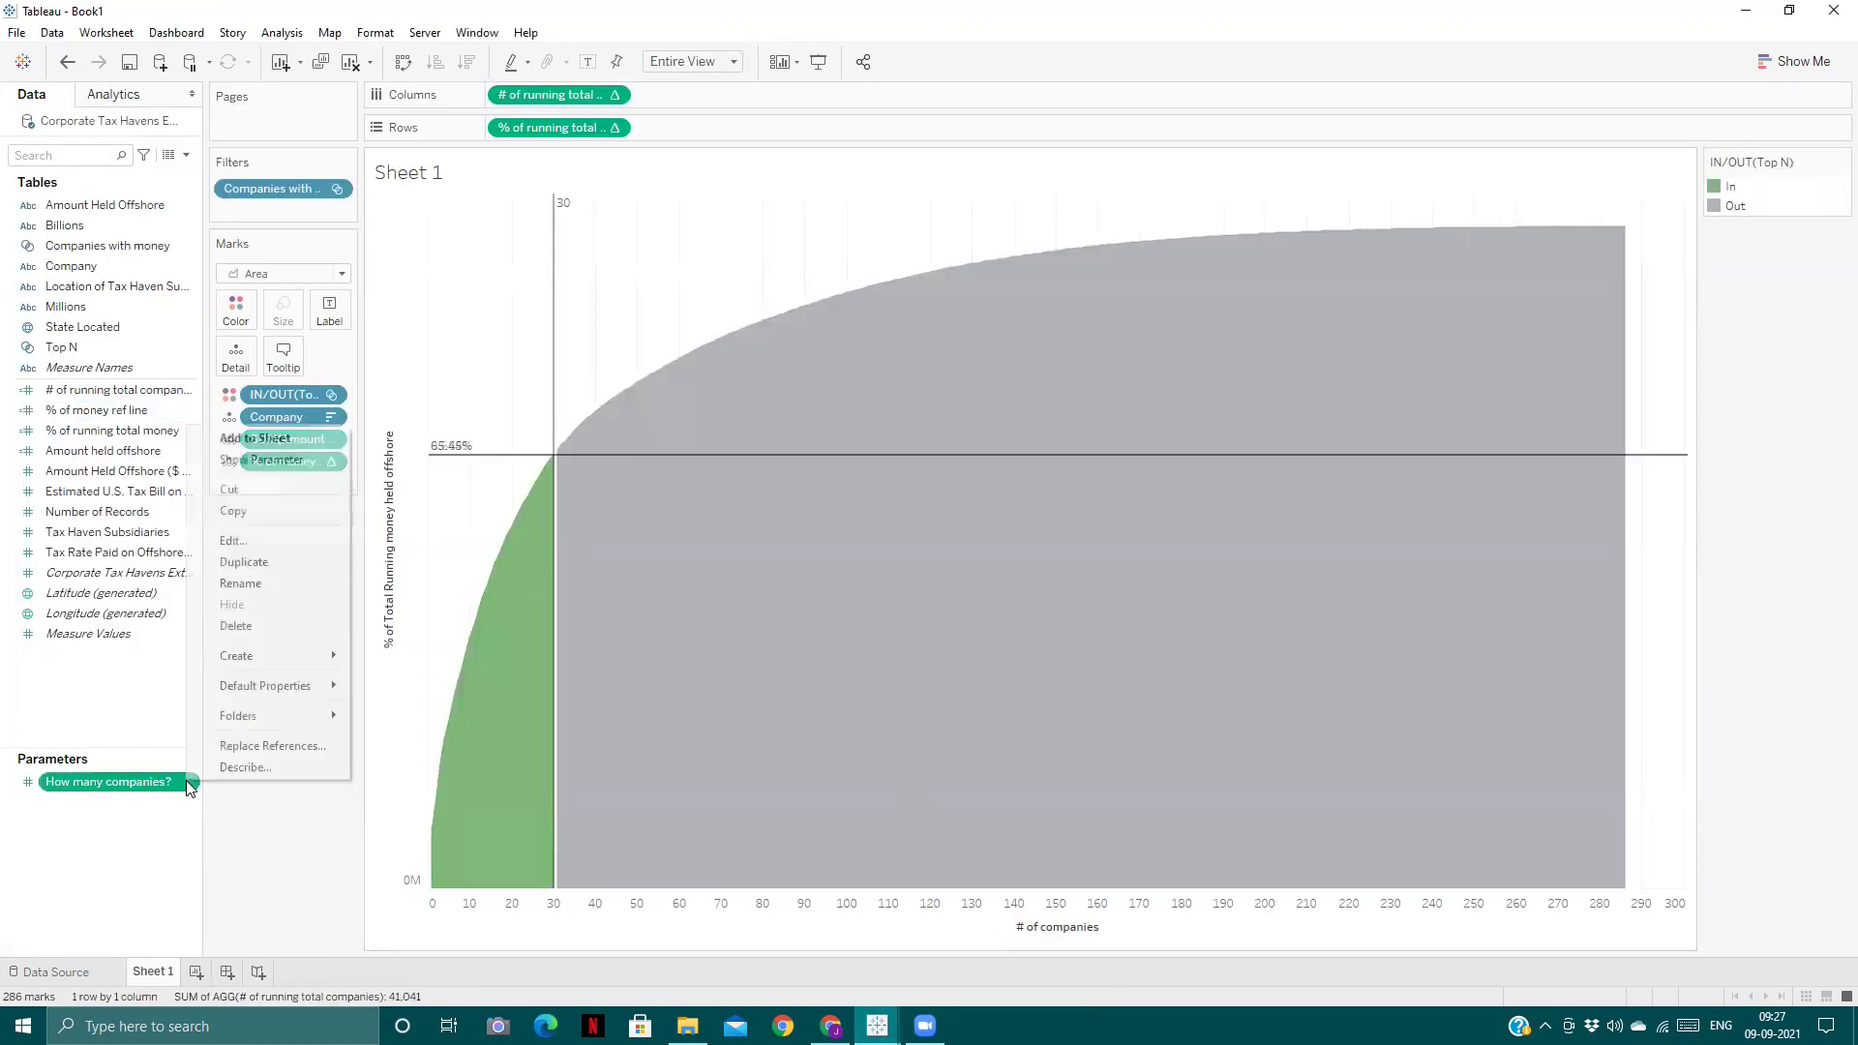
pyautogui.click(278, 458)
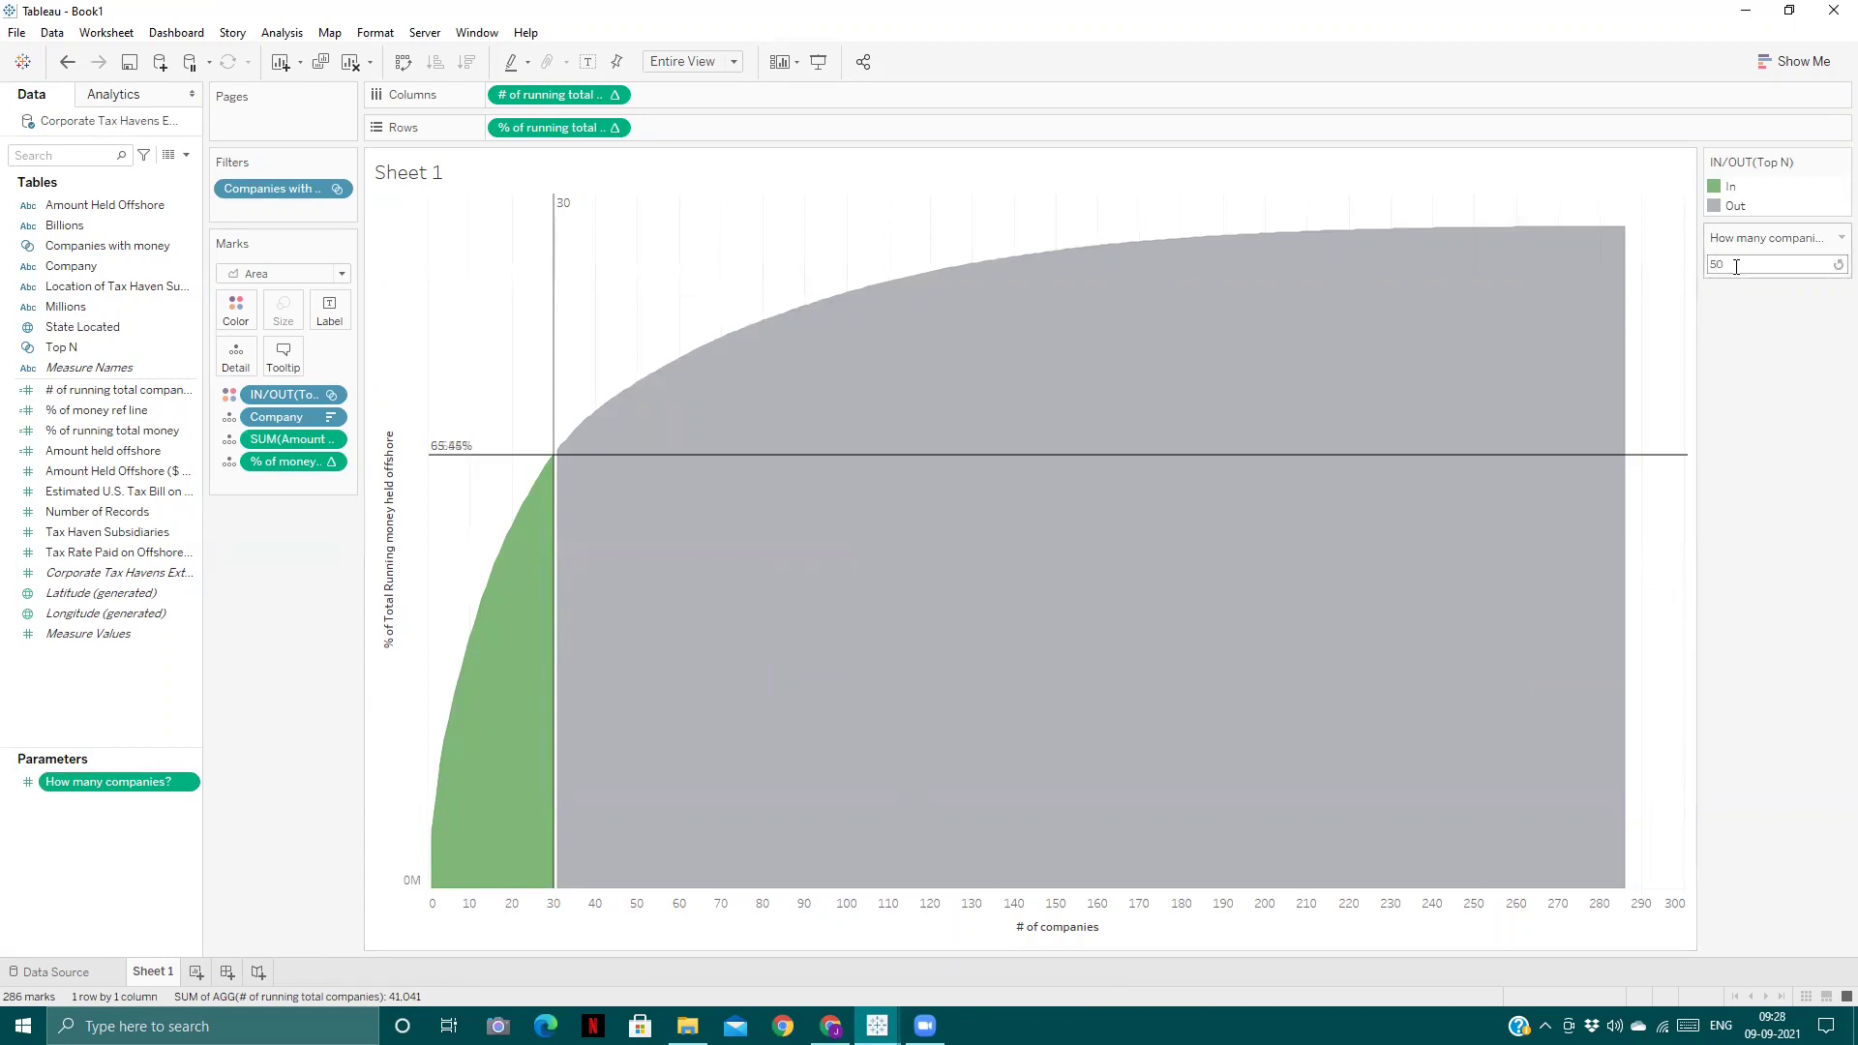
pyautogui.press('Return')
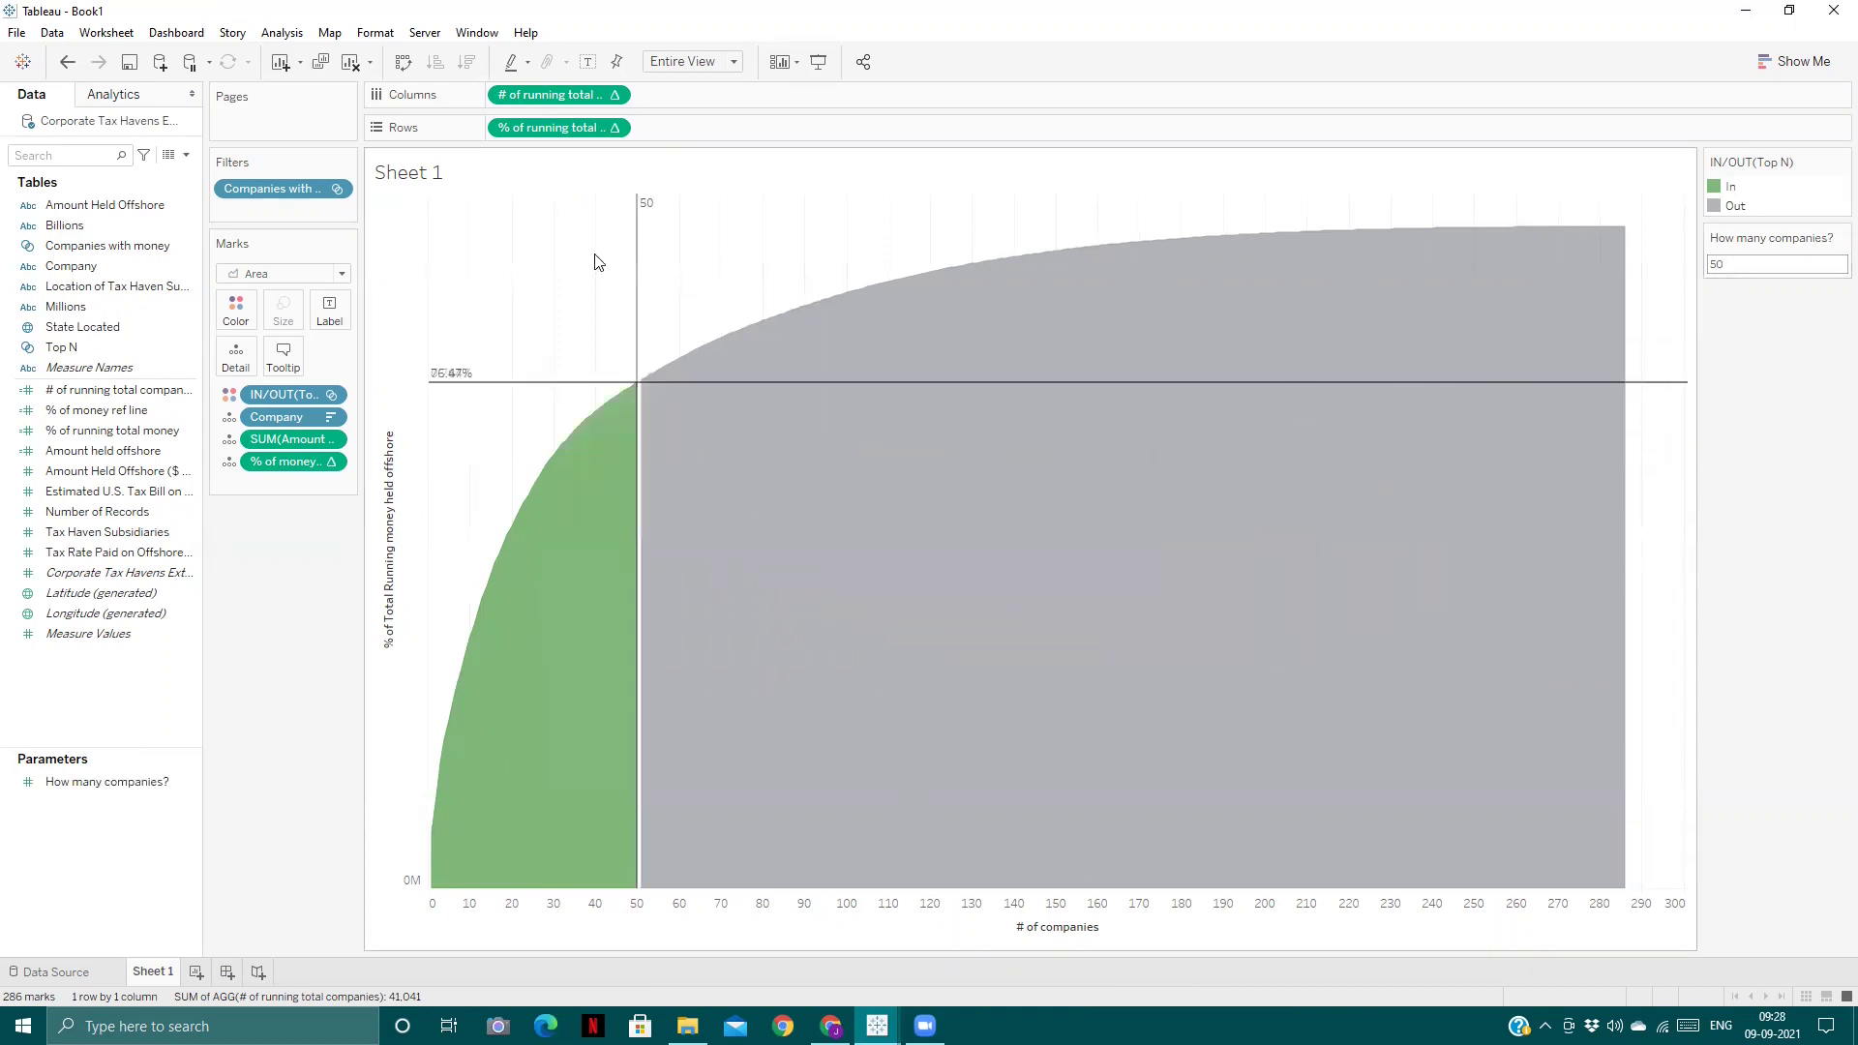
# - Replace the sheet title text with "<Parameters.How many companies?> companies account for <AGG(% of money ref line)> of the money held offshore"
pyautogui.doubleClick(450, 168)
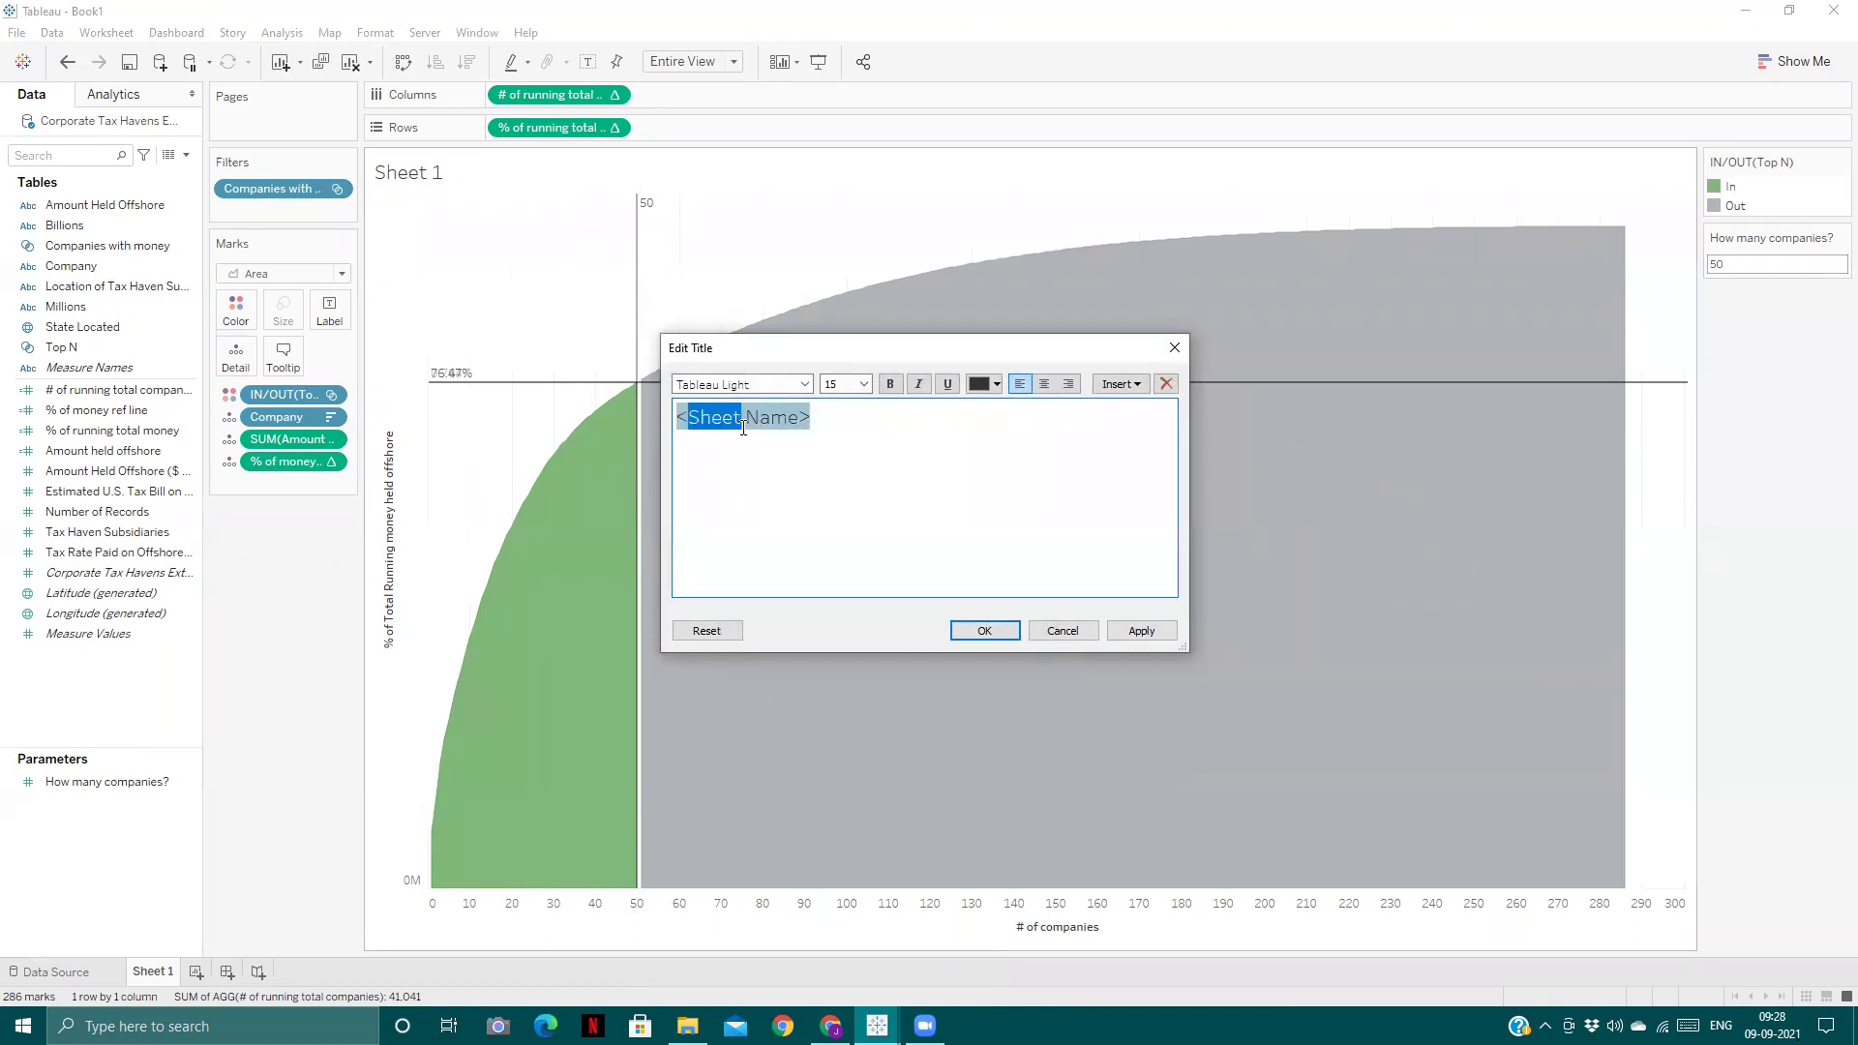
pyautogui.tripleClick(743, 428)
pyautogui.press('BackSpace')
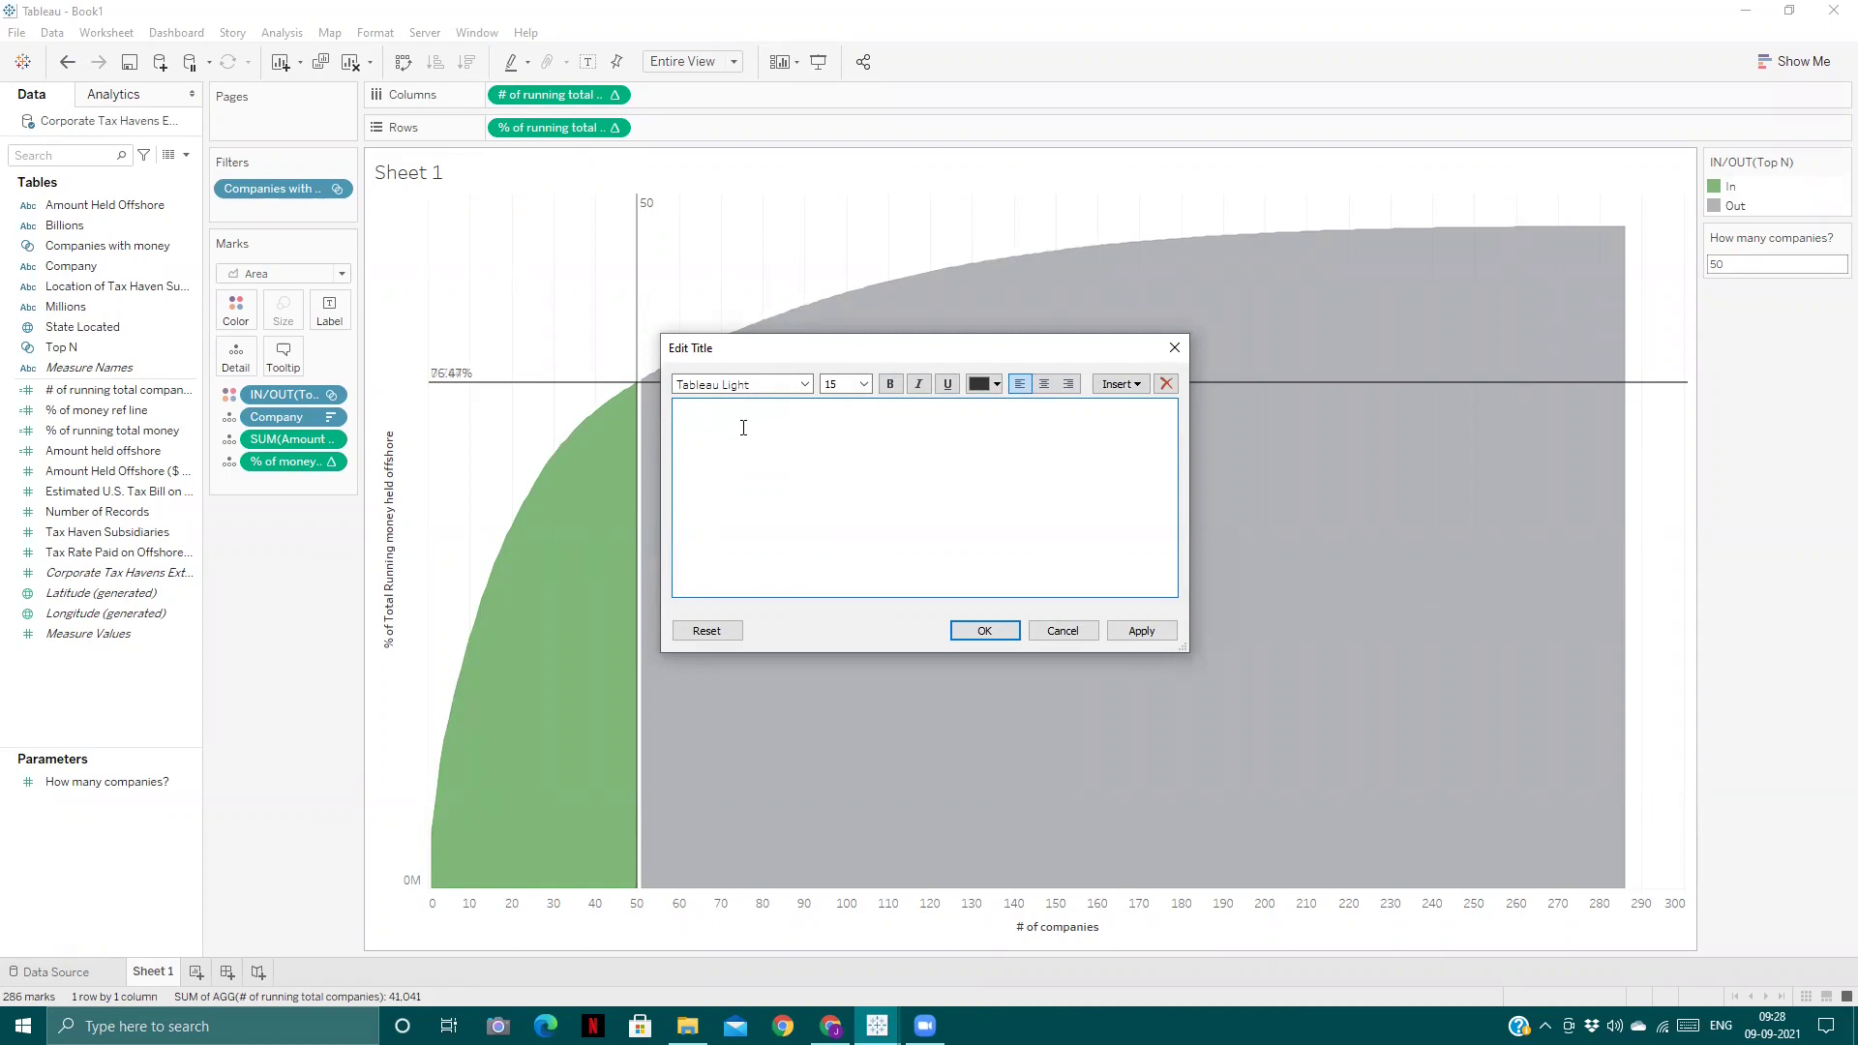
pyautogui.click(1120, 384)
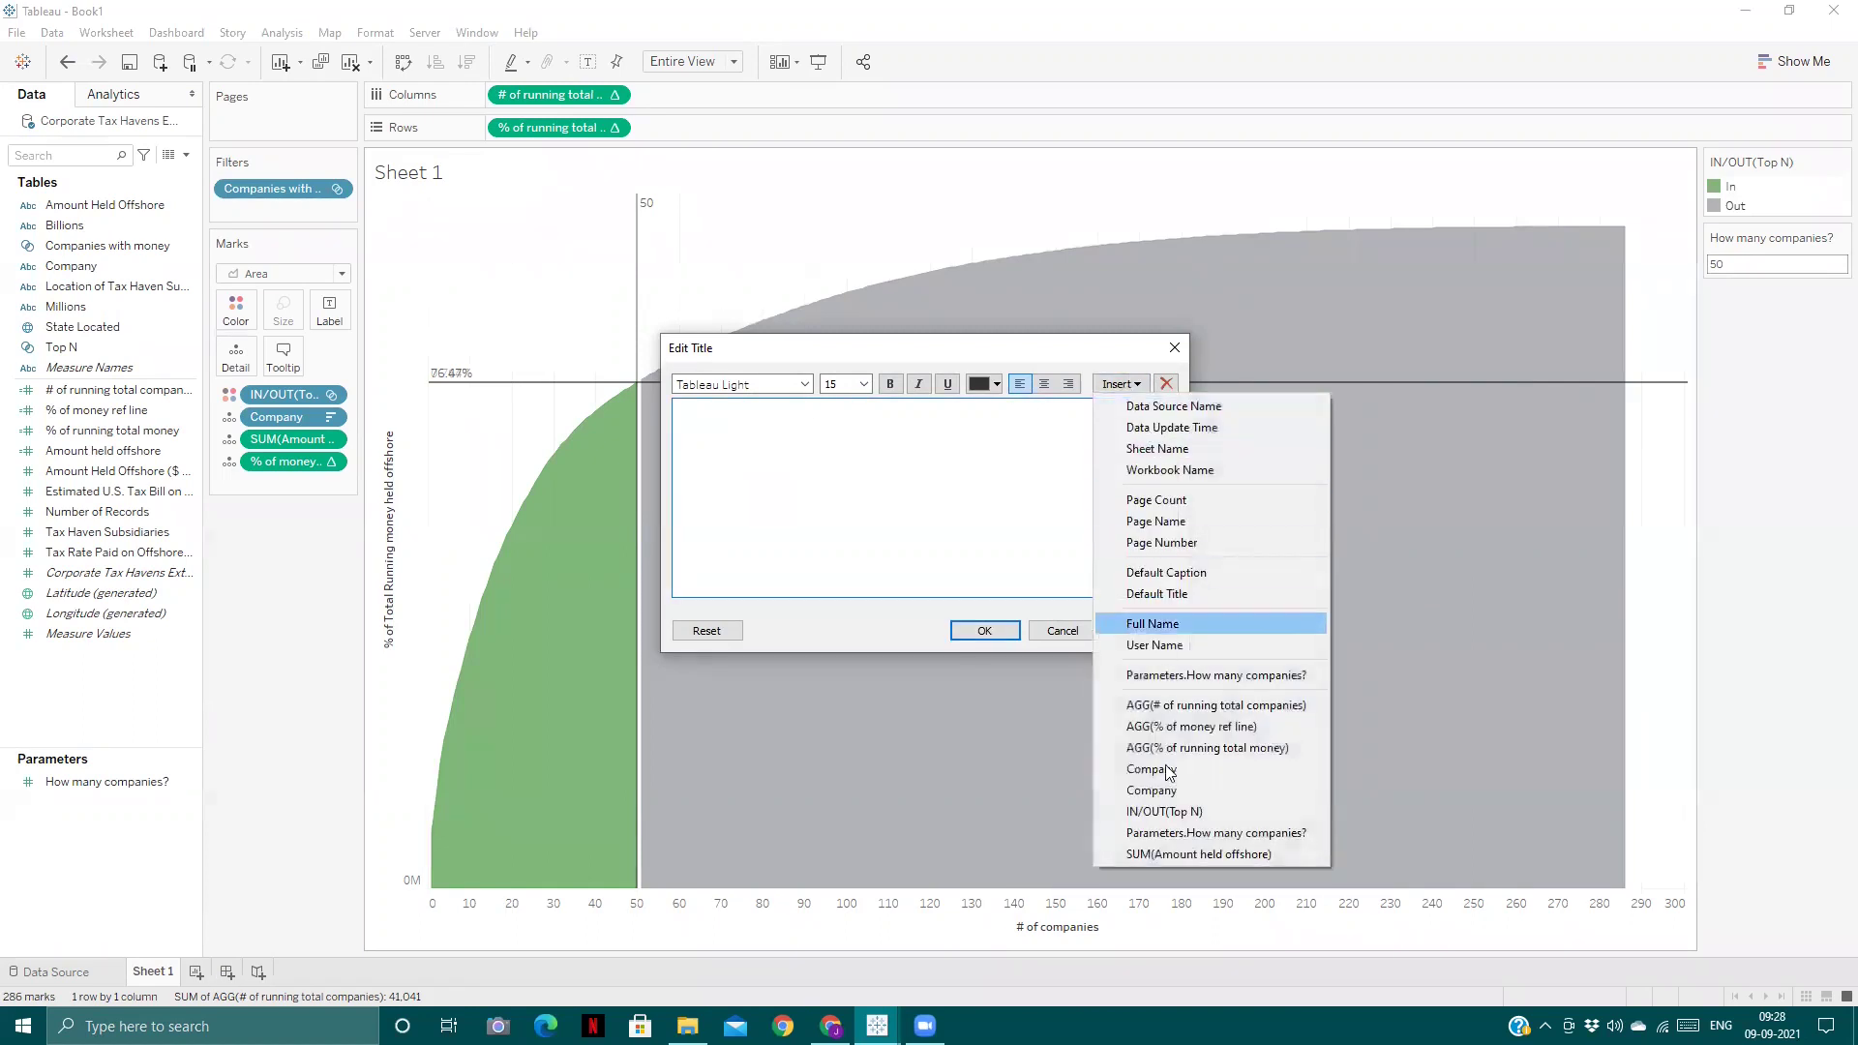
pyautogui.click(1164, 834)
pyautogui.write('companies?> compan')
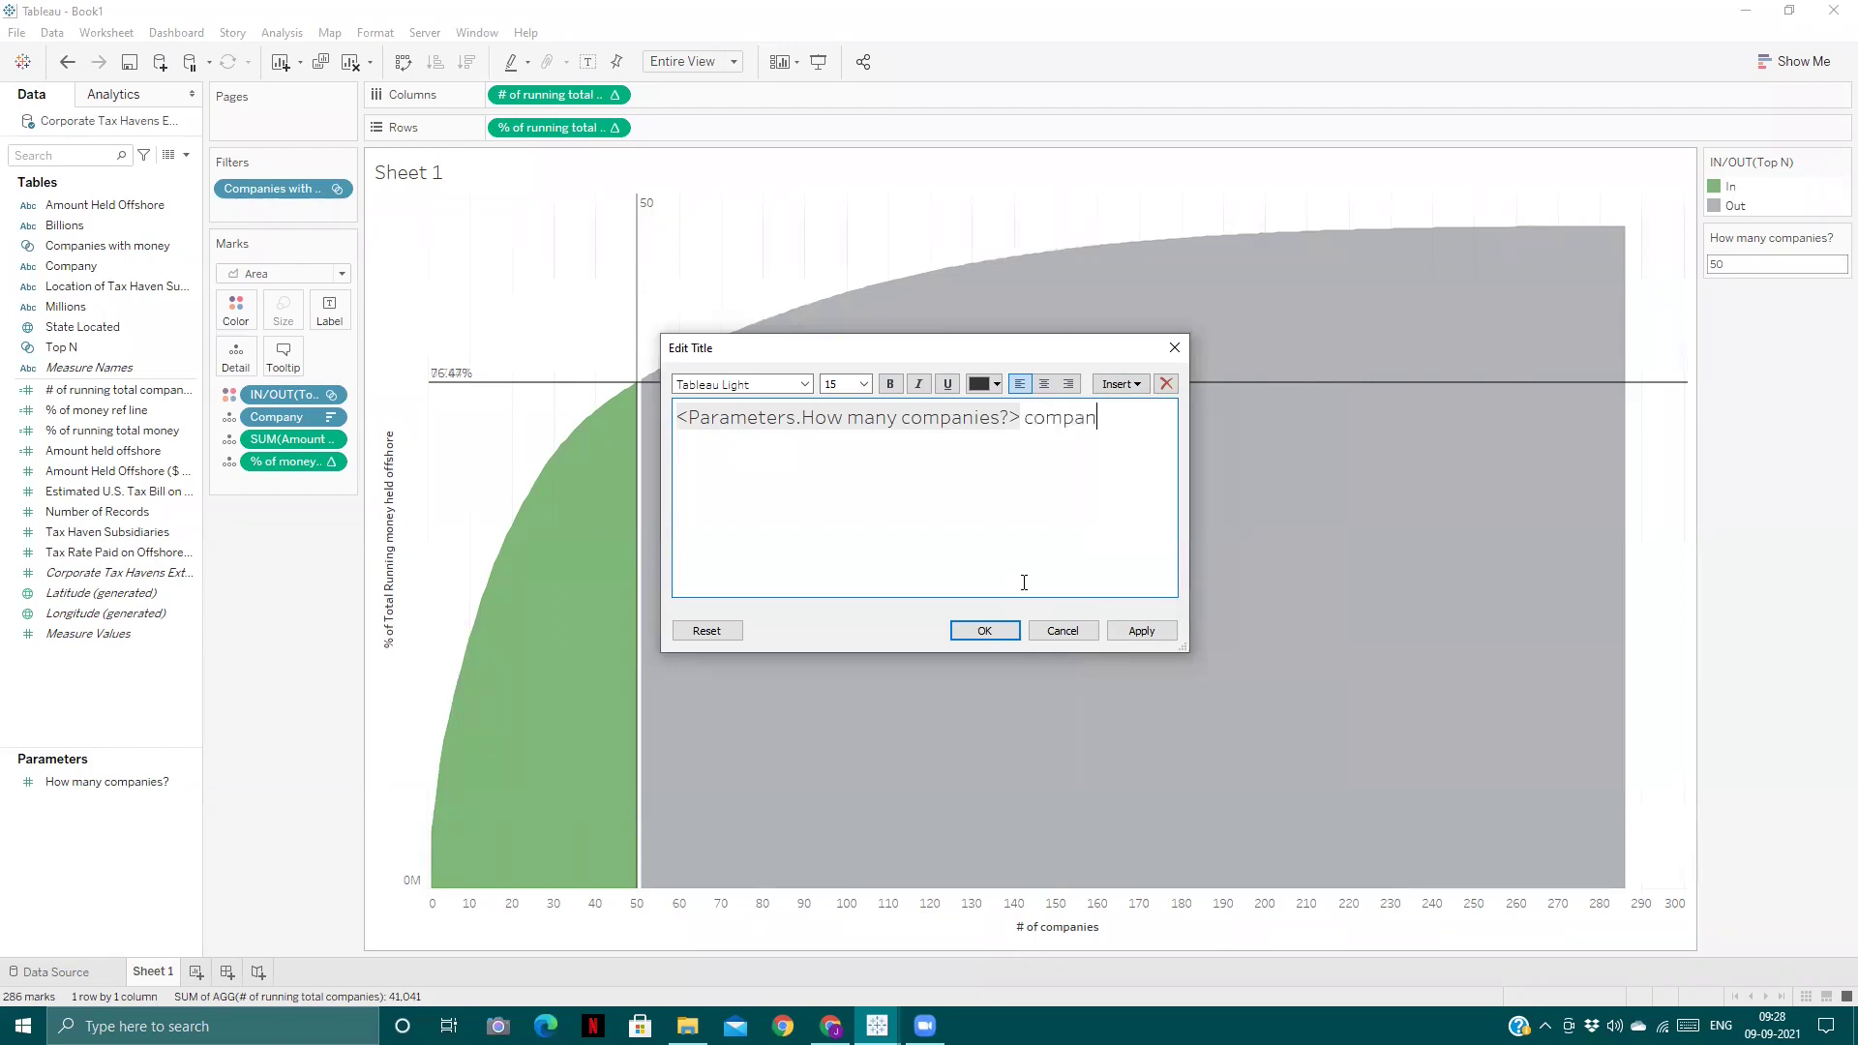
pyautogui.write(' account for')
pyautogui.click(1120, 384)
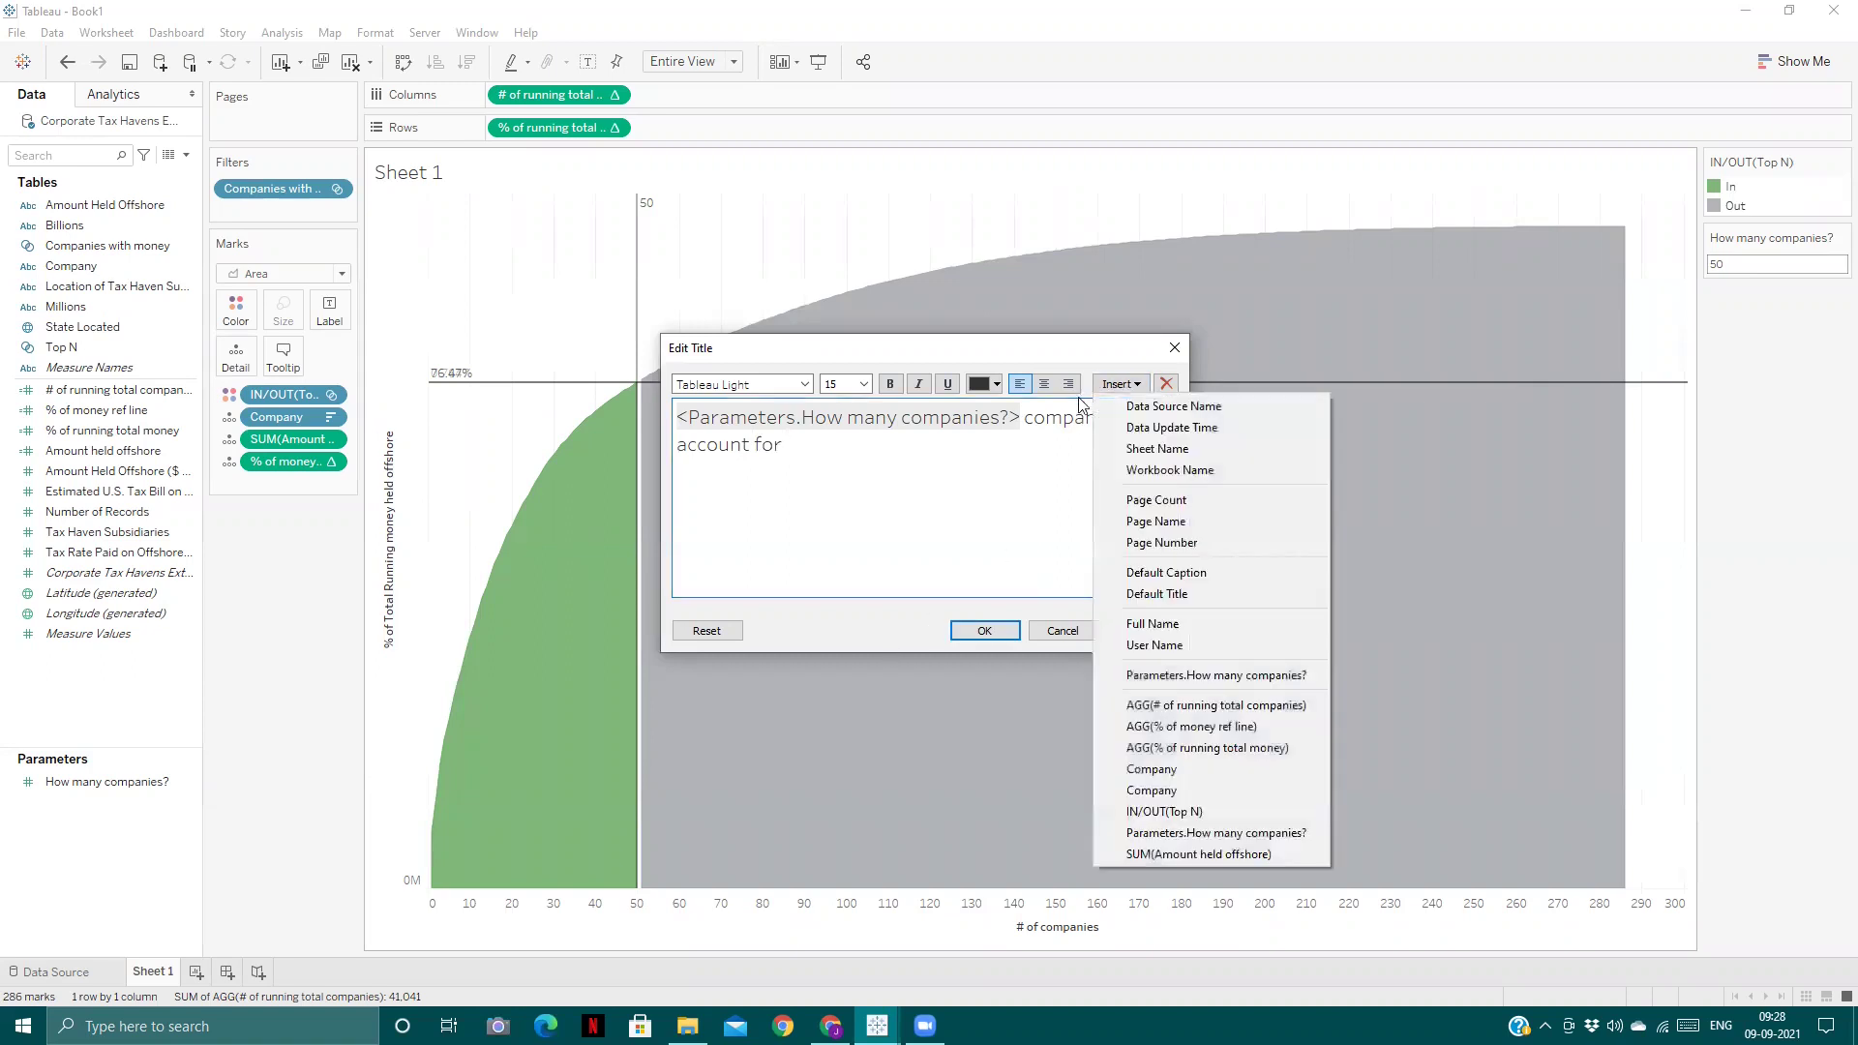
pyautogui.click(1212, 727)
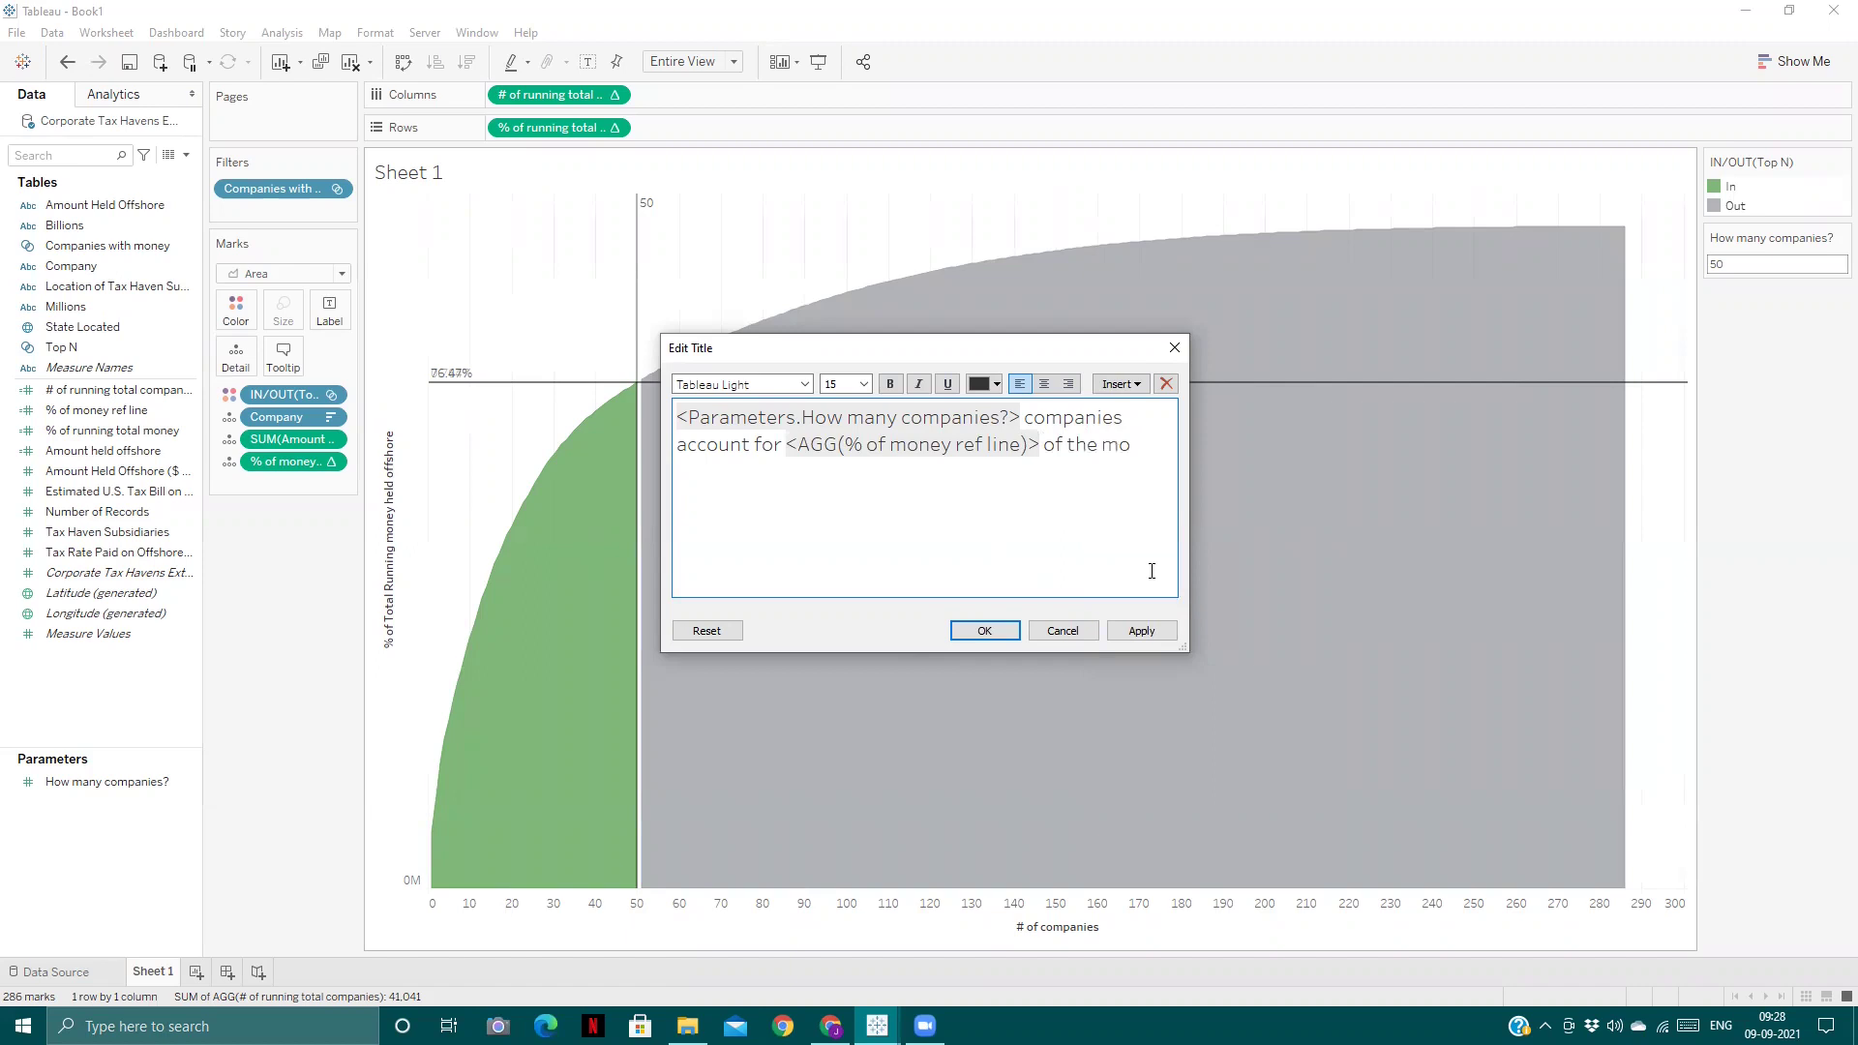
pyautogui.write('of the money held offshore')
# - Make the company count parameter and the % of money ref line field in the title green and bold, and apply the title
pyautogui.doubleClick(789, 414)
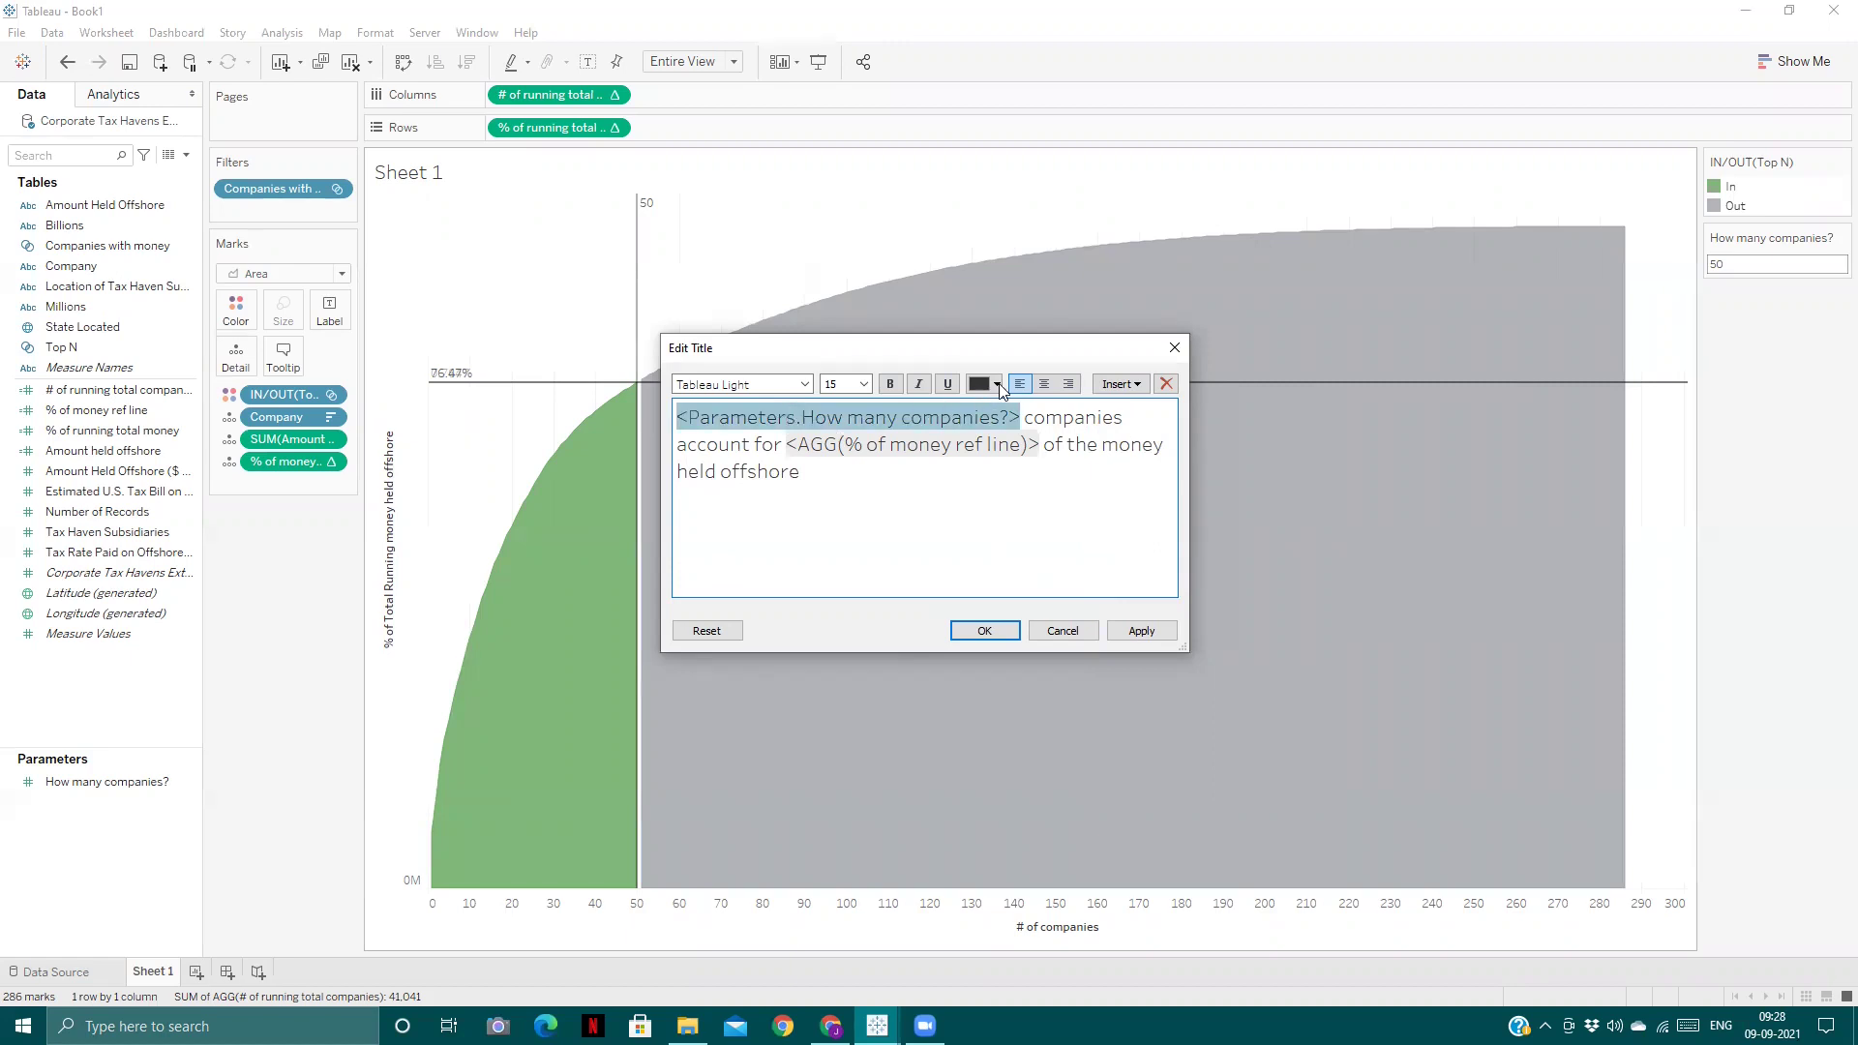
pyautogui.click(998, 384)
pyautogui.click(979, 496)
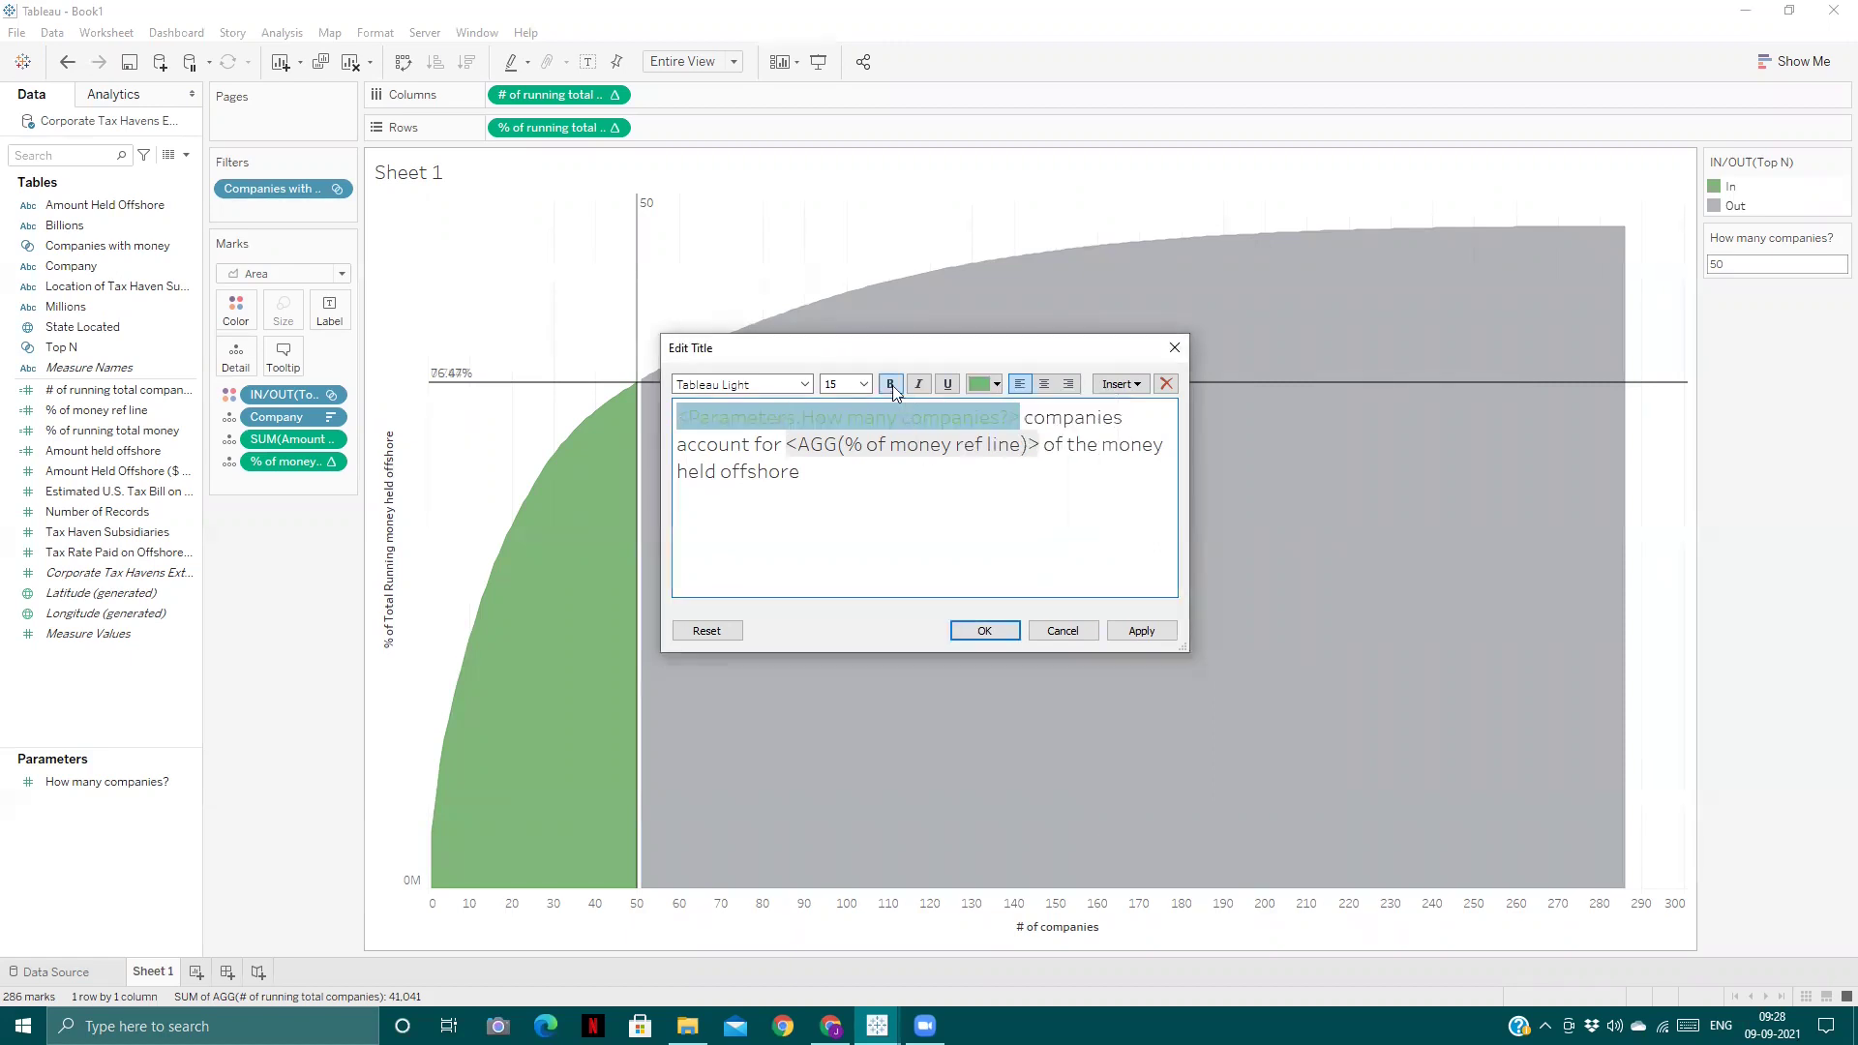
pyautogui.doubleClick(914, 447)
pyautogui.click(998, 384)
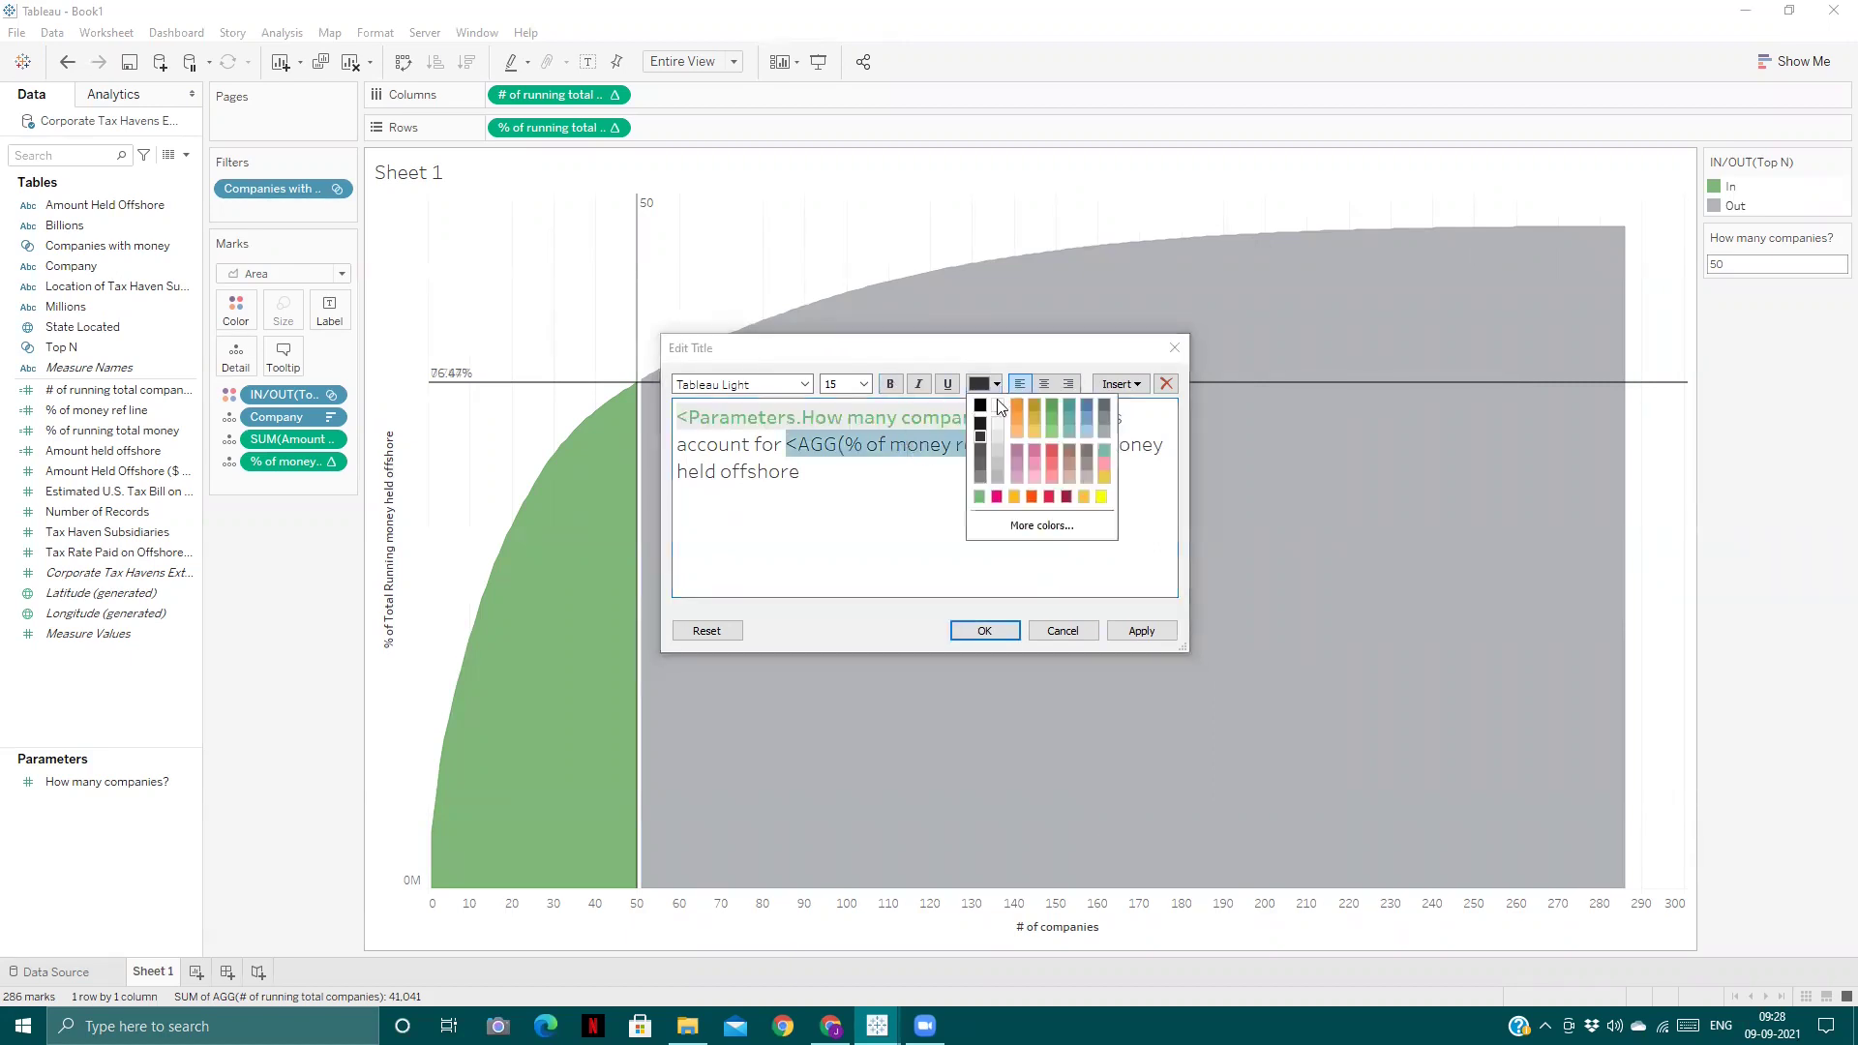
pyautogui.click(979, 496)
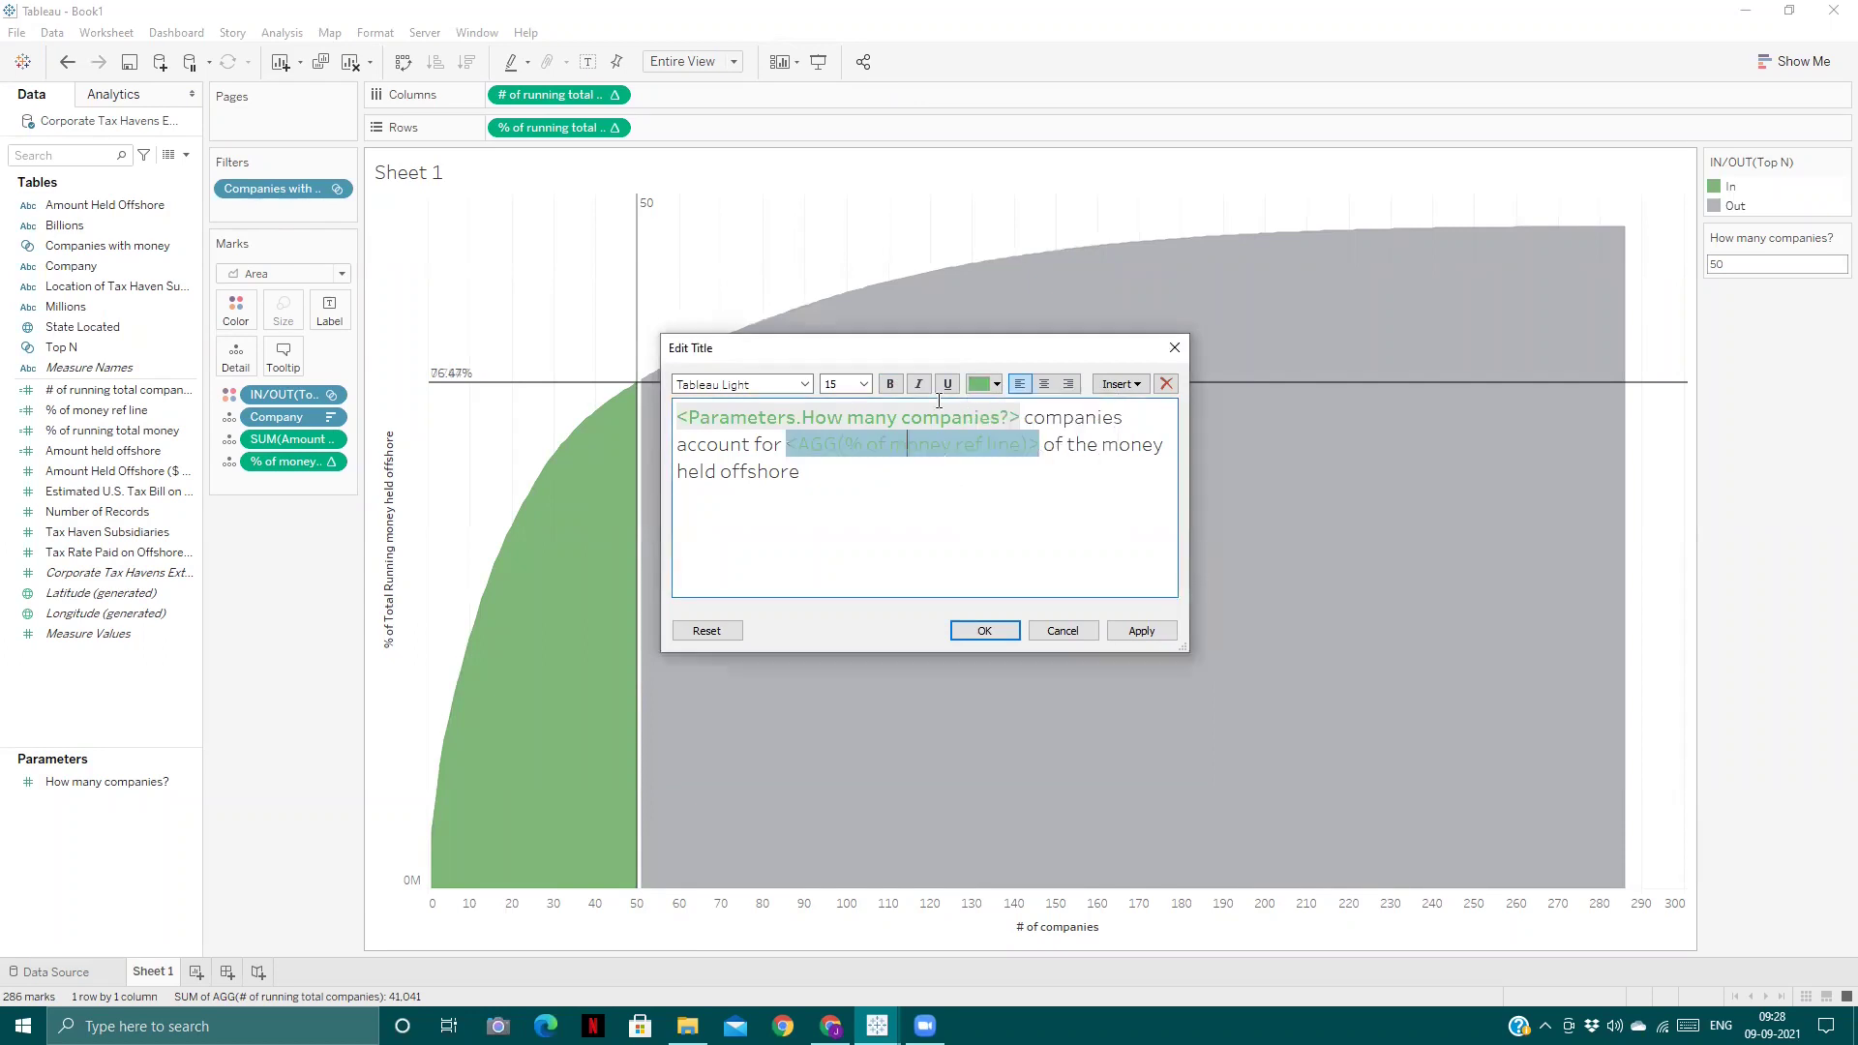
pyautogui.click(890, 384)
pyautogui.click(1138, 633)
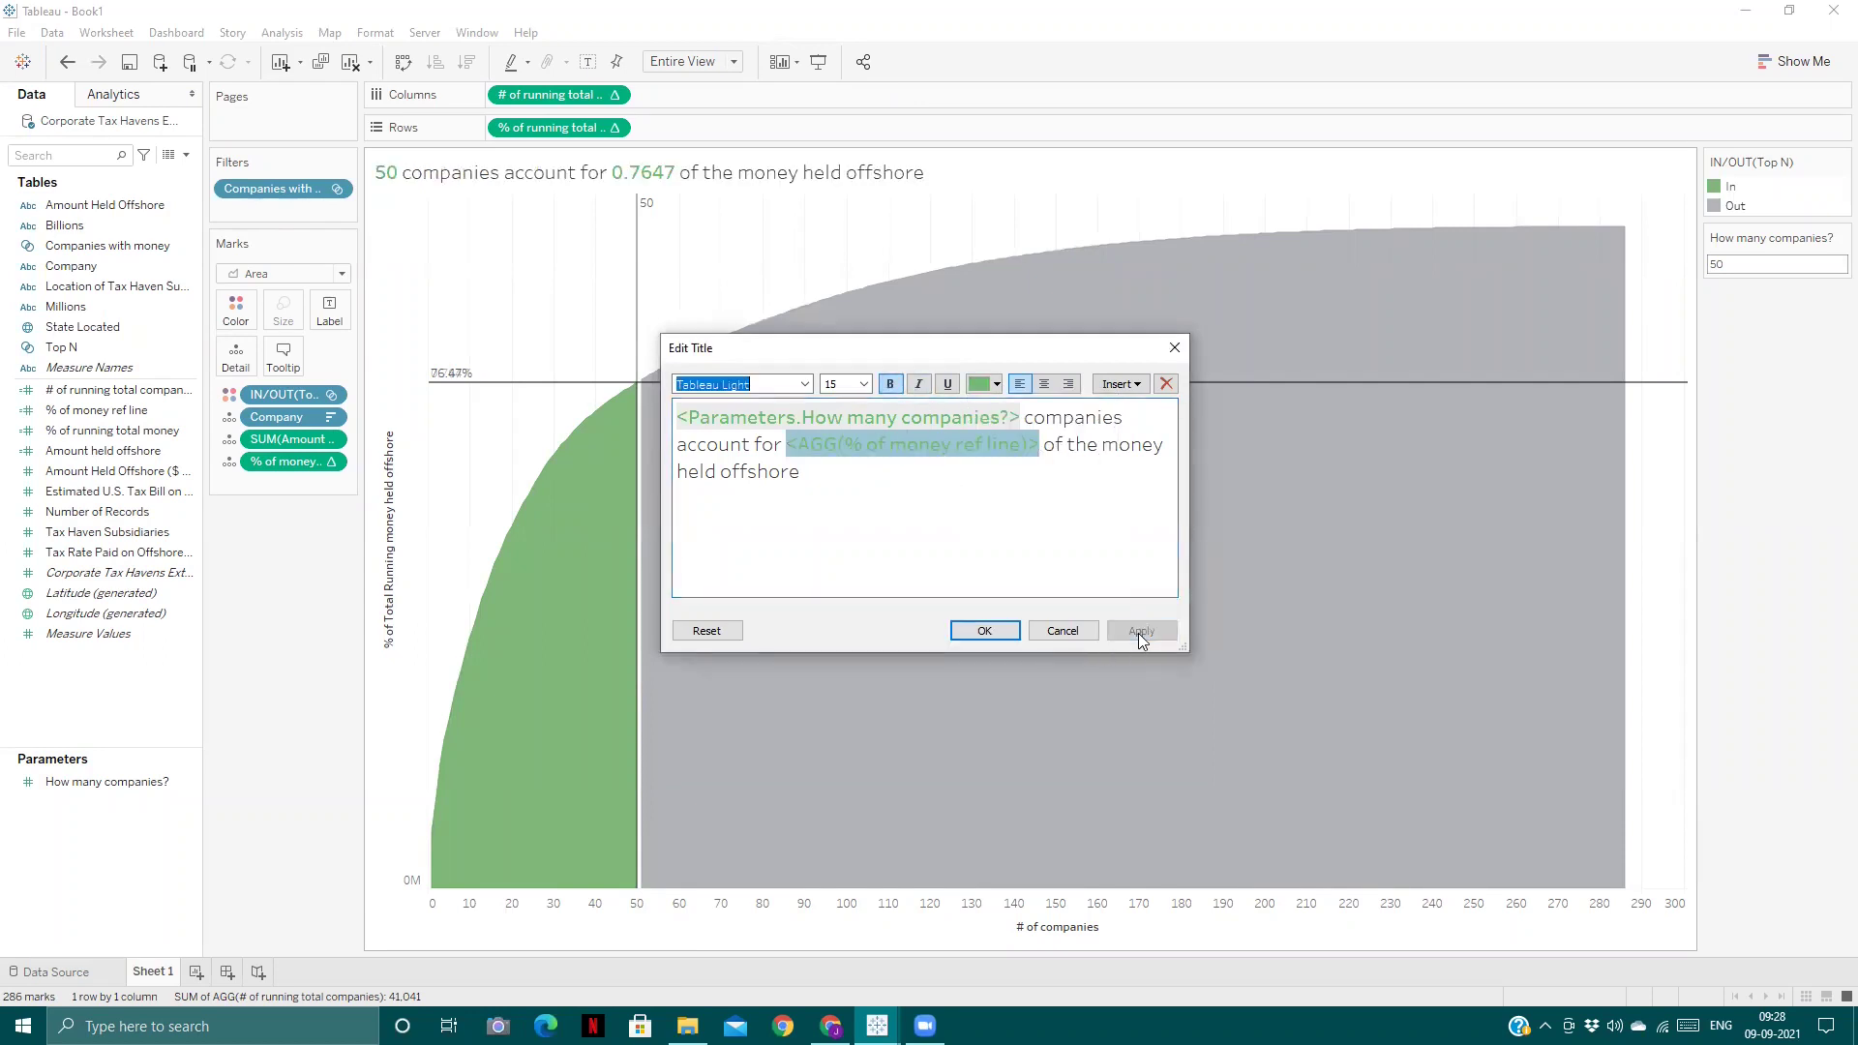
pyautogui.click(983, 631)
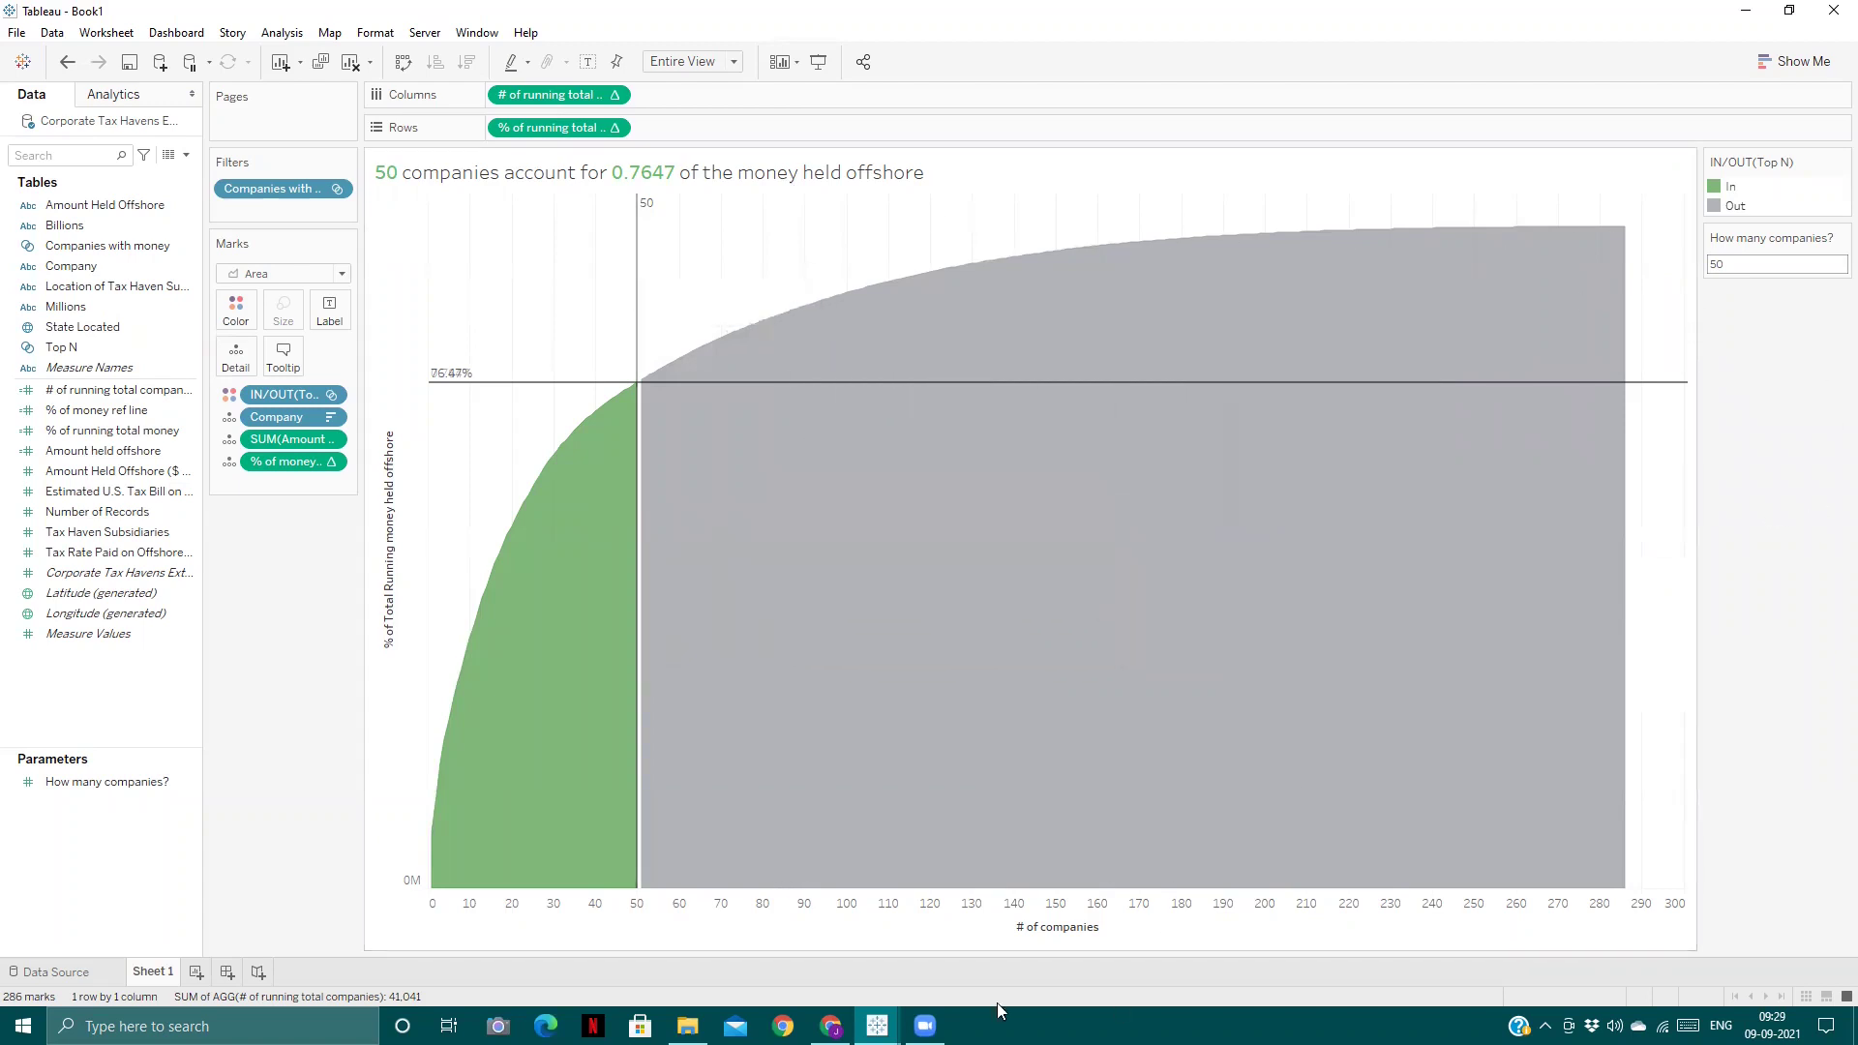
pyautogui.click(876, 1024)
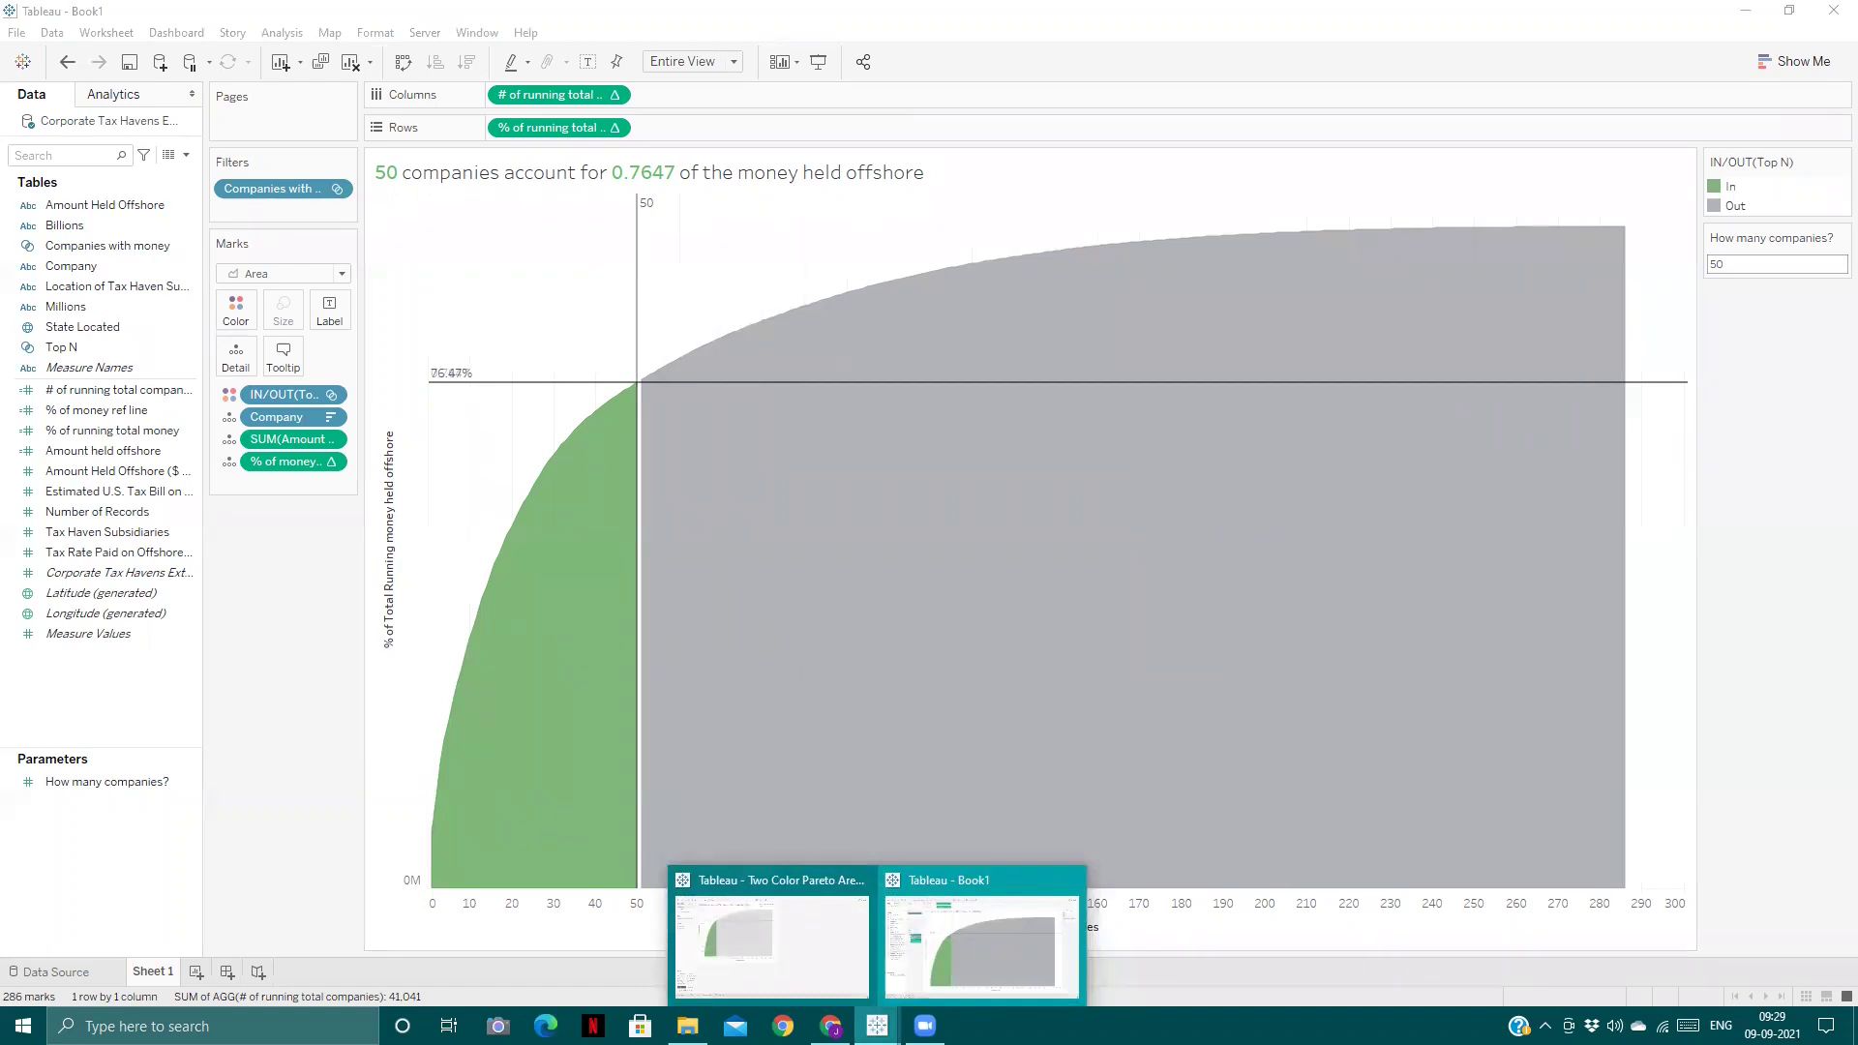
pyautogui.click(922, 992)
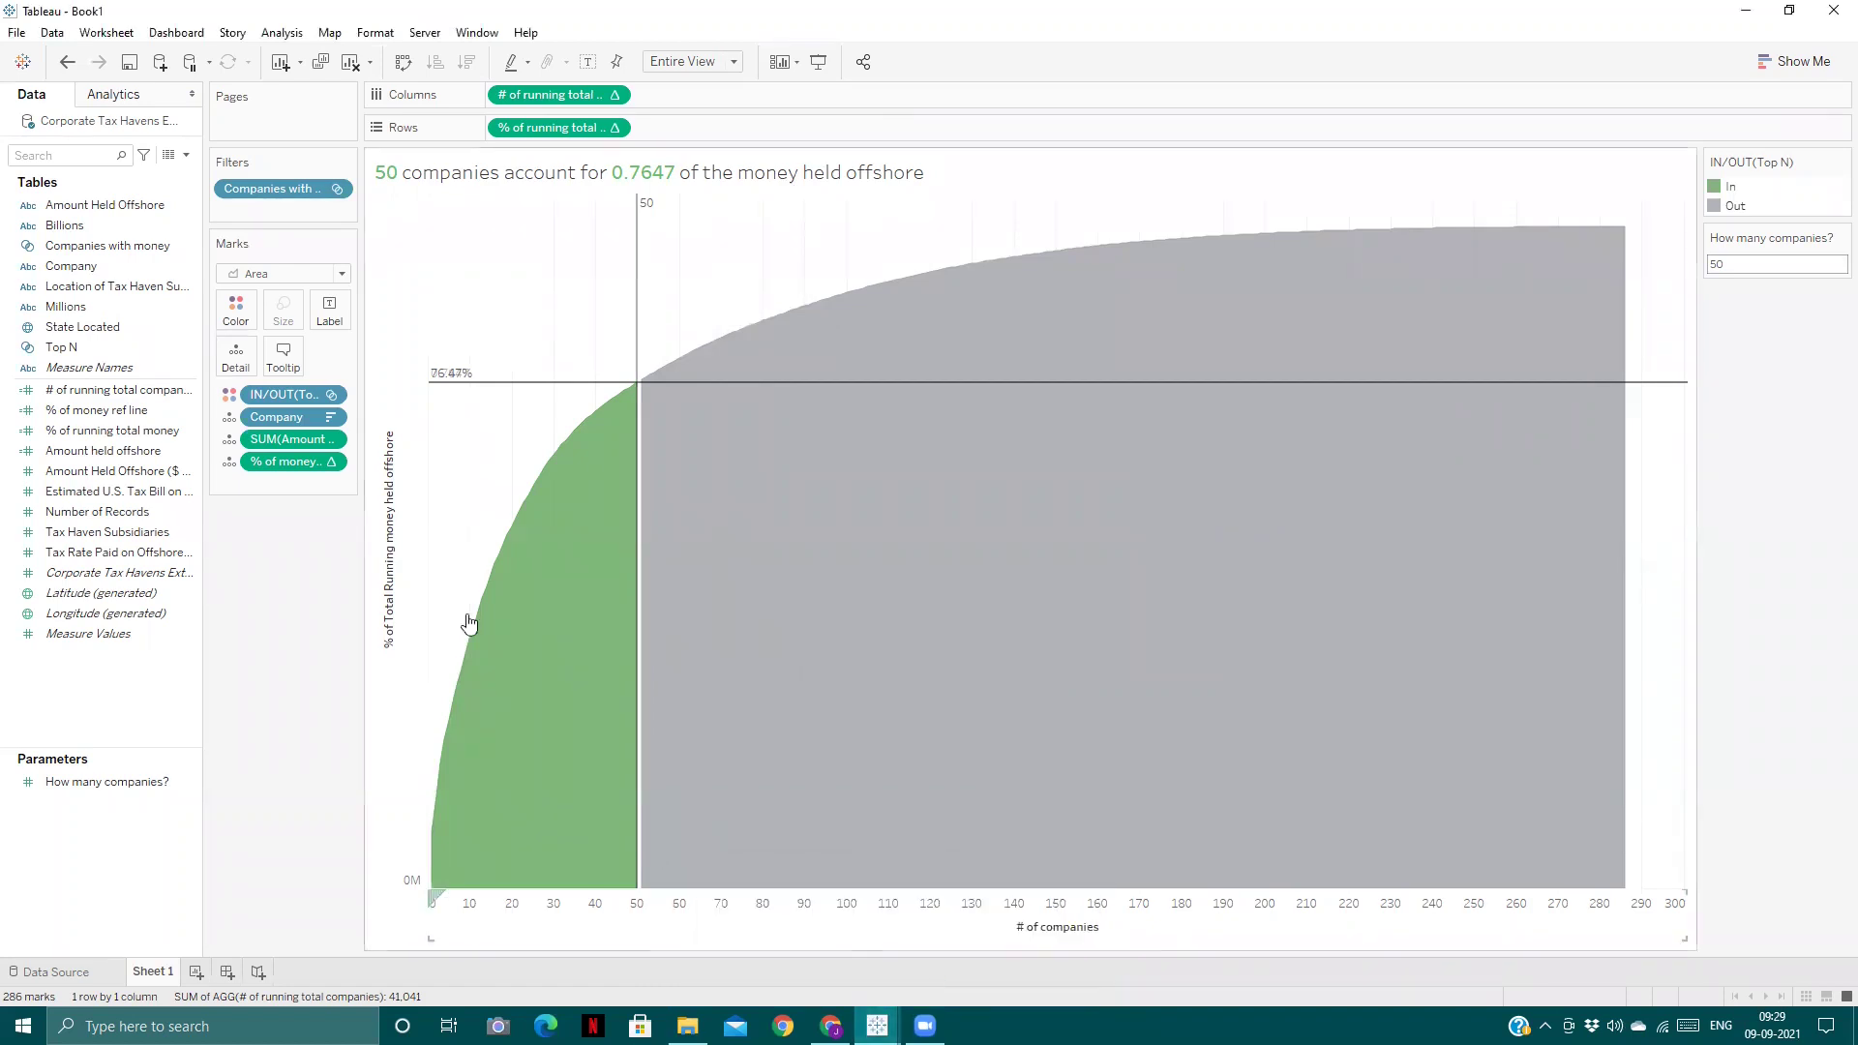
# - Create a new workbook, dismiss the file recovery list, and connect it to the Sample - Superstore data source
pyautogui.click(16, 32)
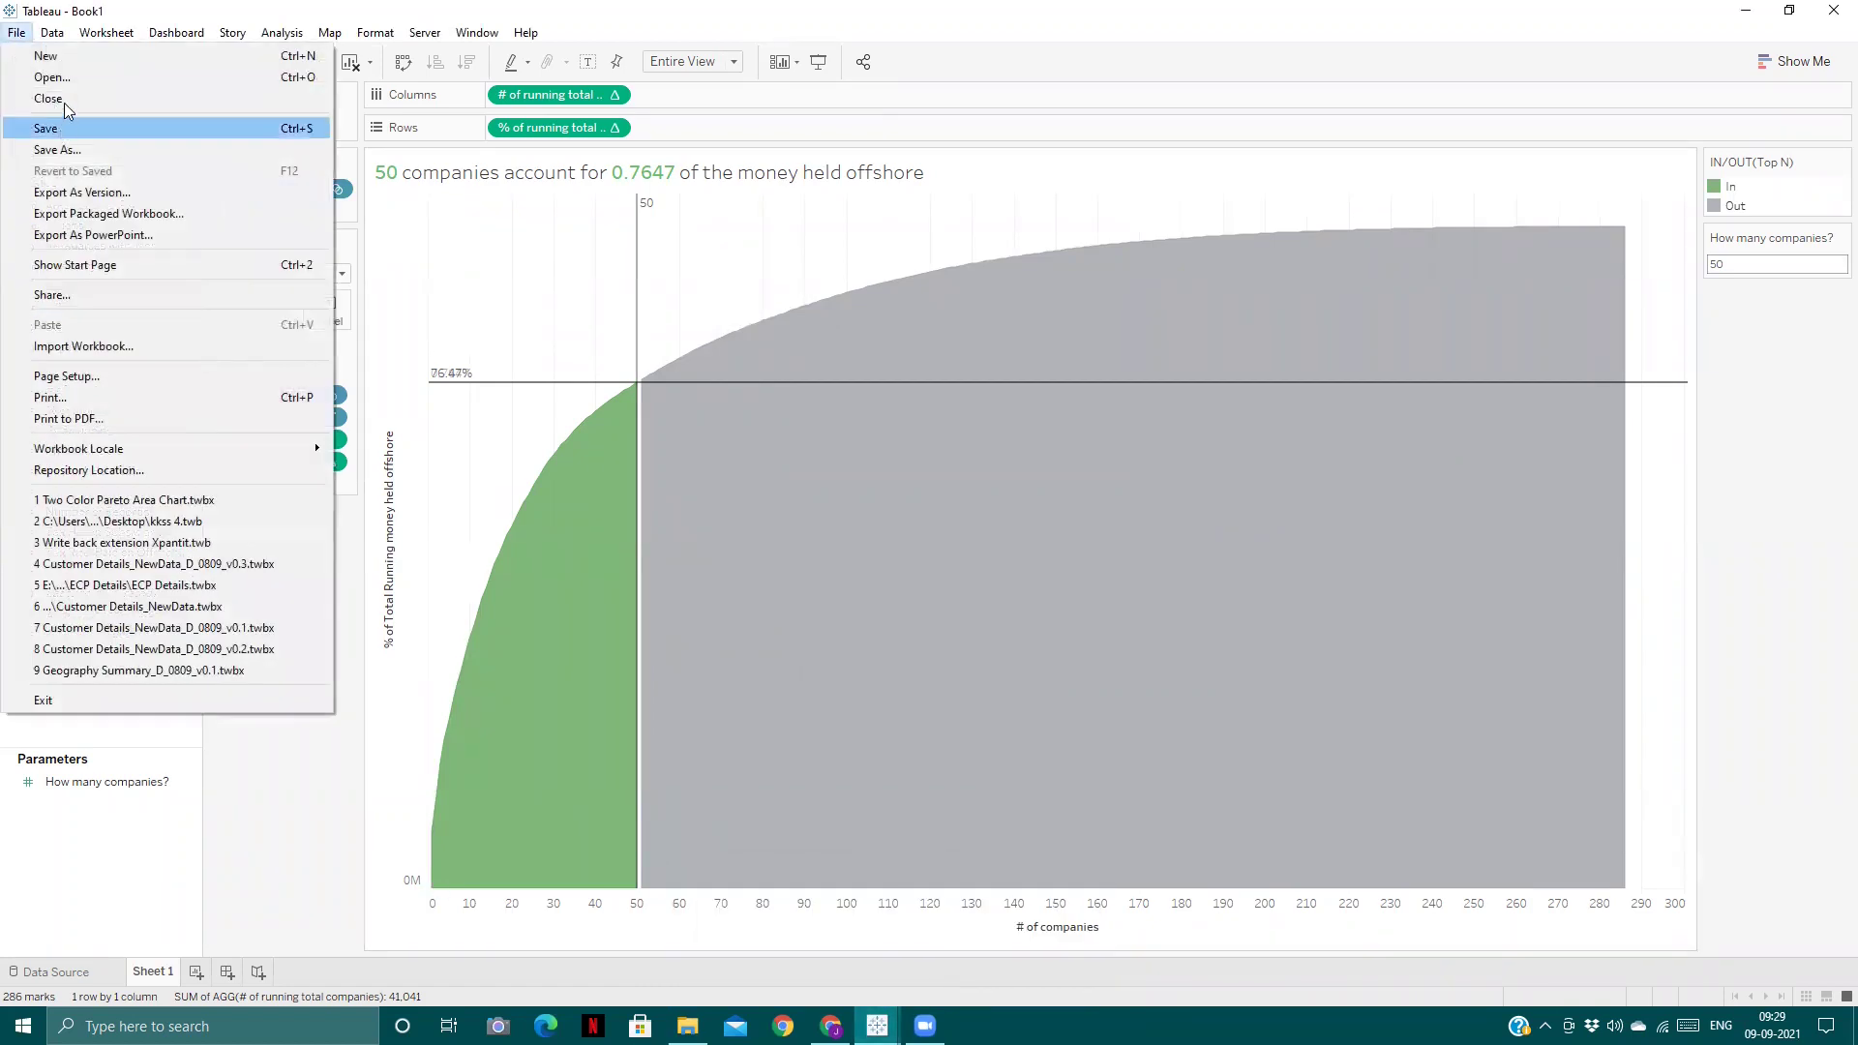
pyautogui.click(79, 65)
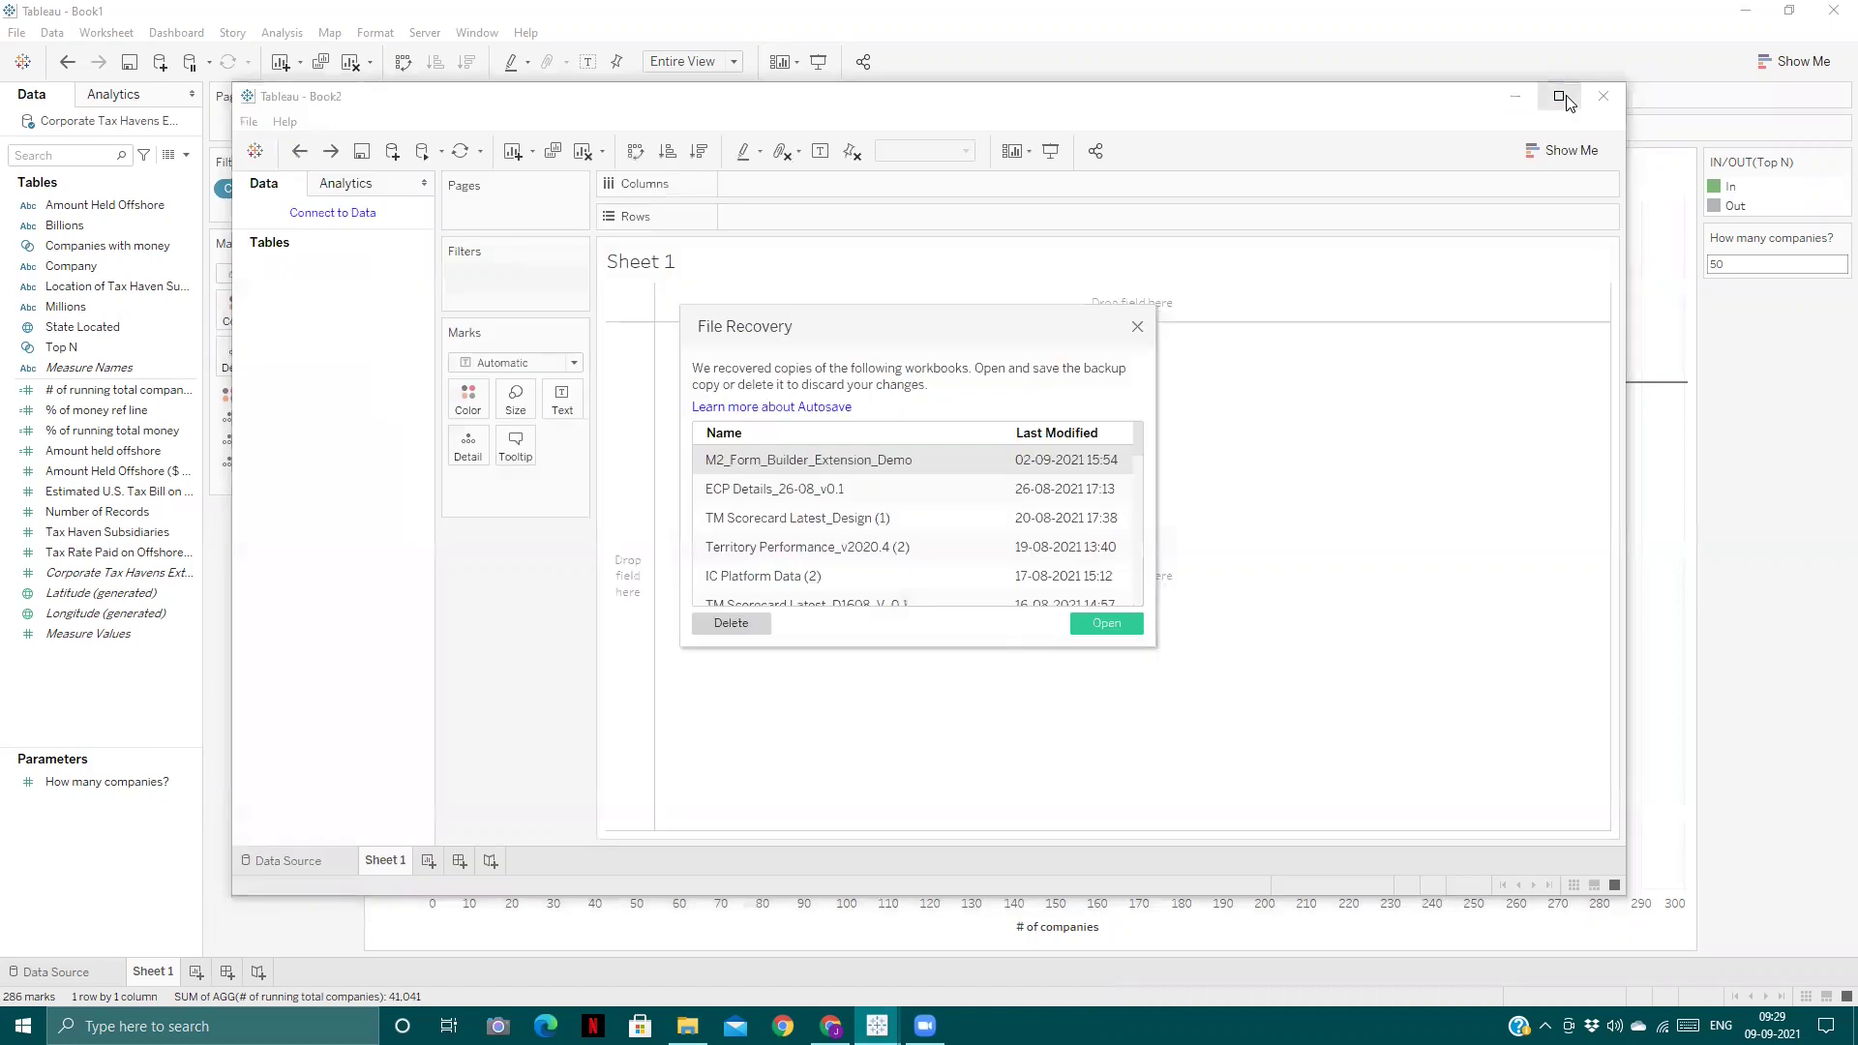
pyautogui.click(1138, 328)
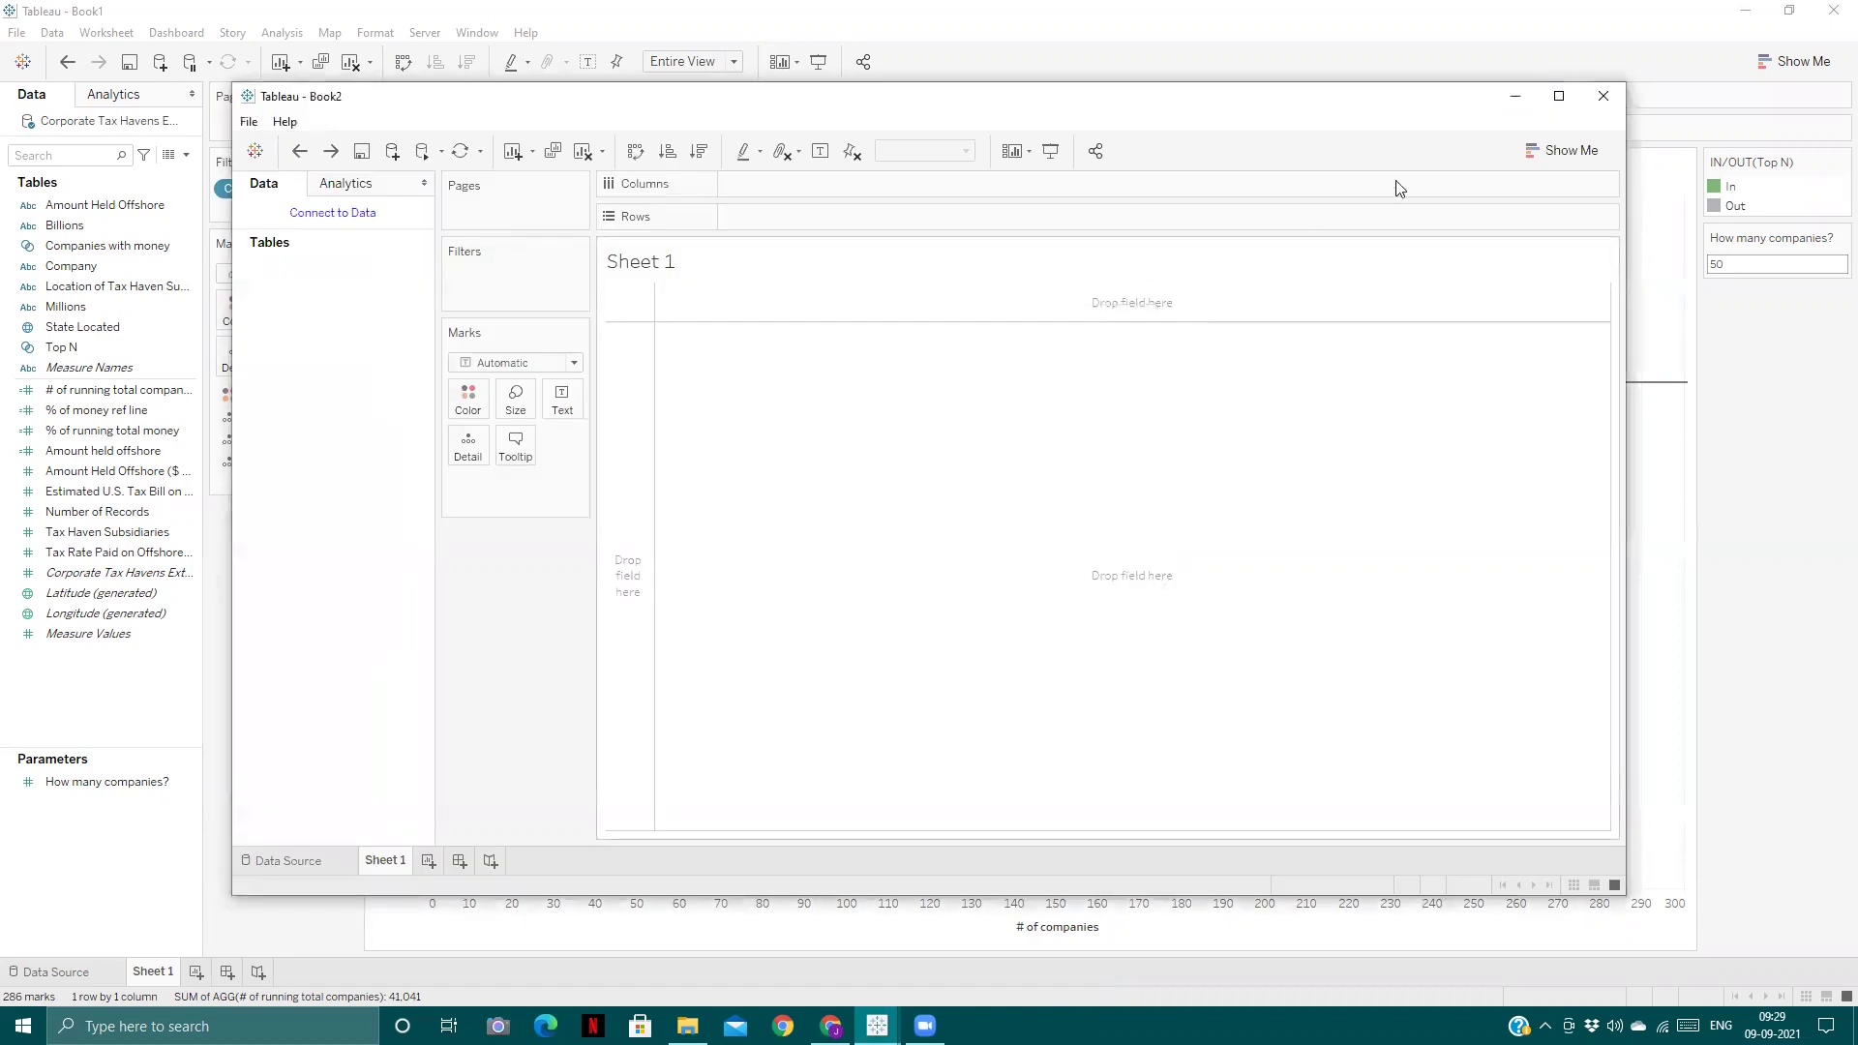
pyautogui.click(1559, 96)
pyautogui.click(107, 124)
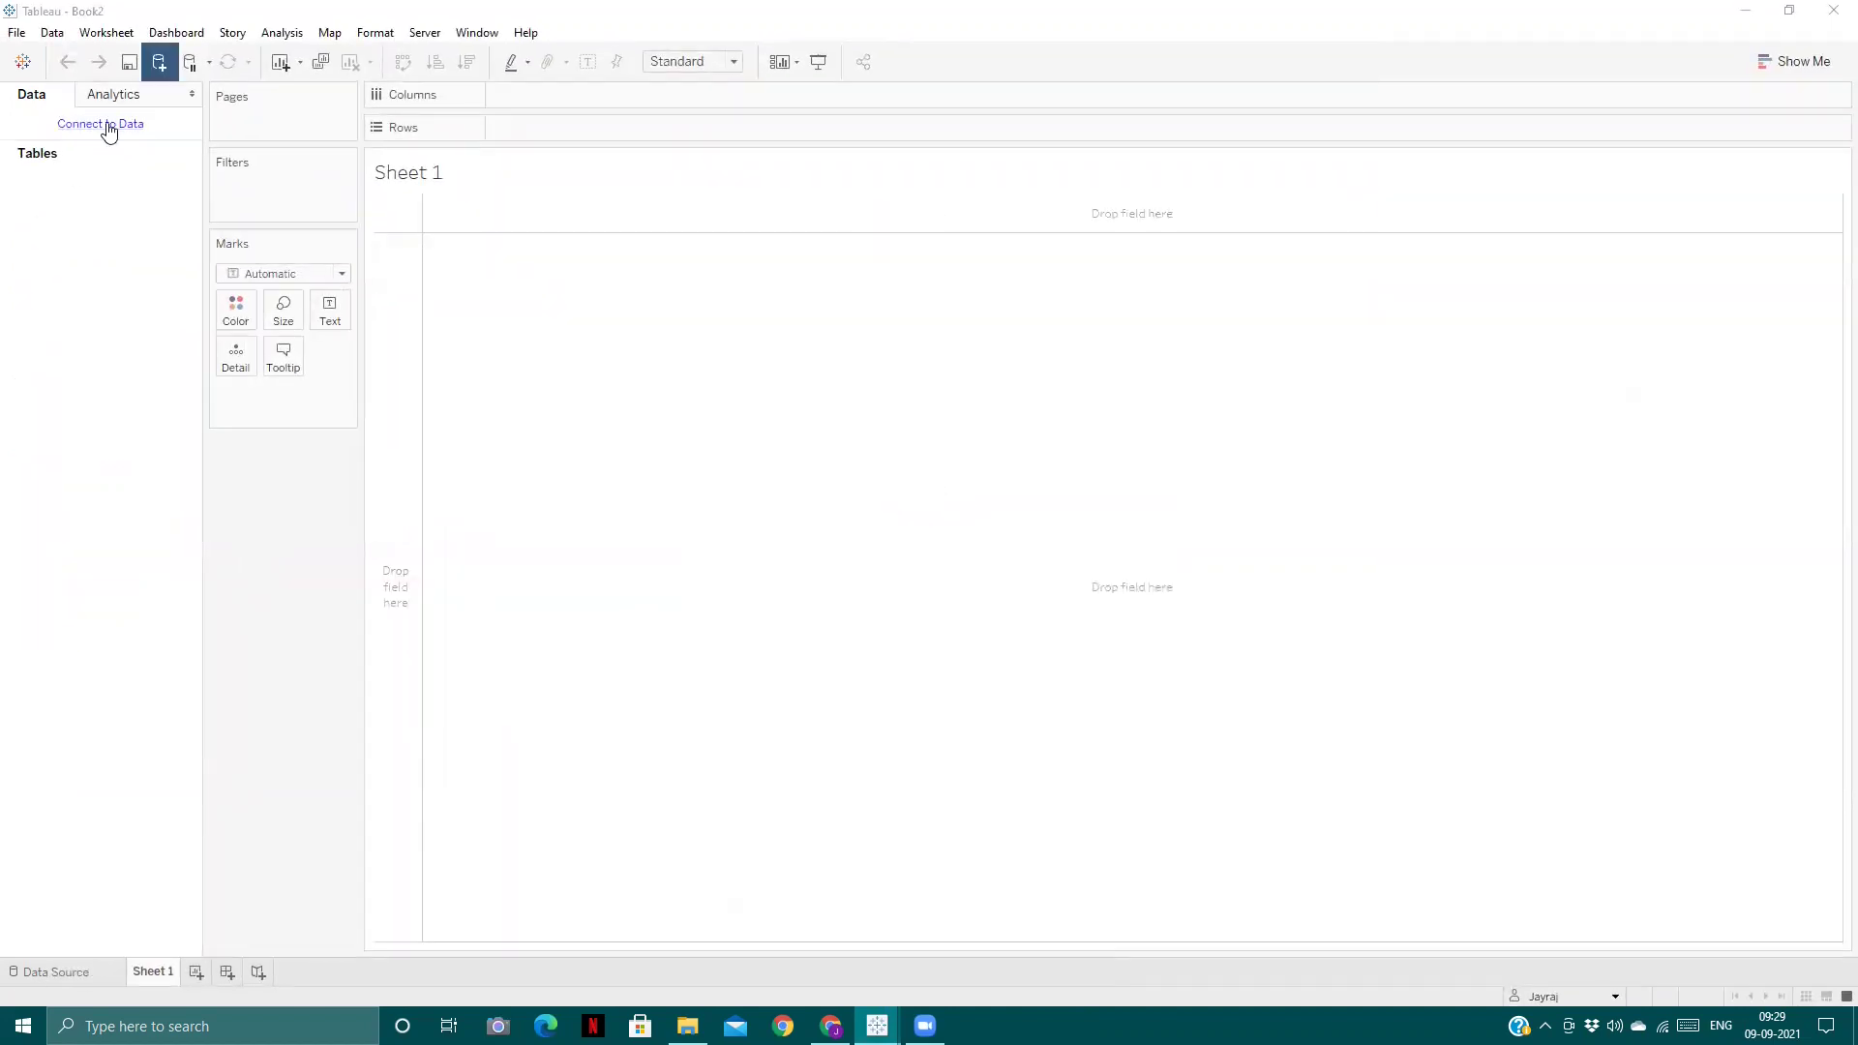
pyautogui.click(235, 707)
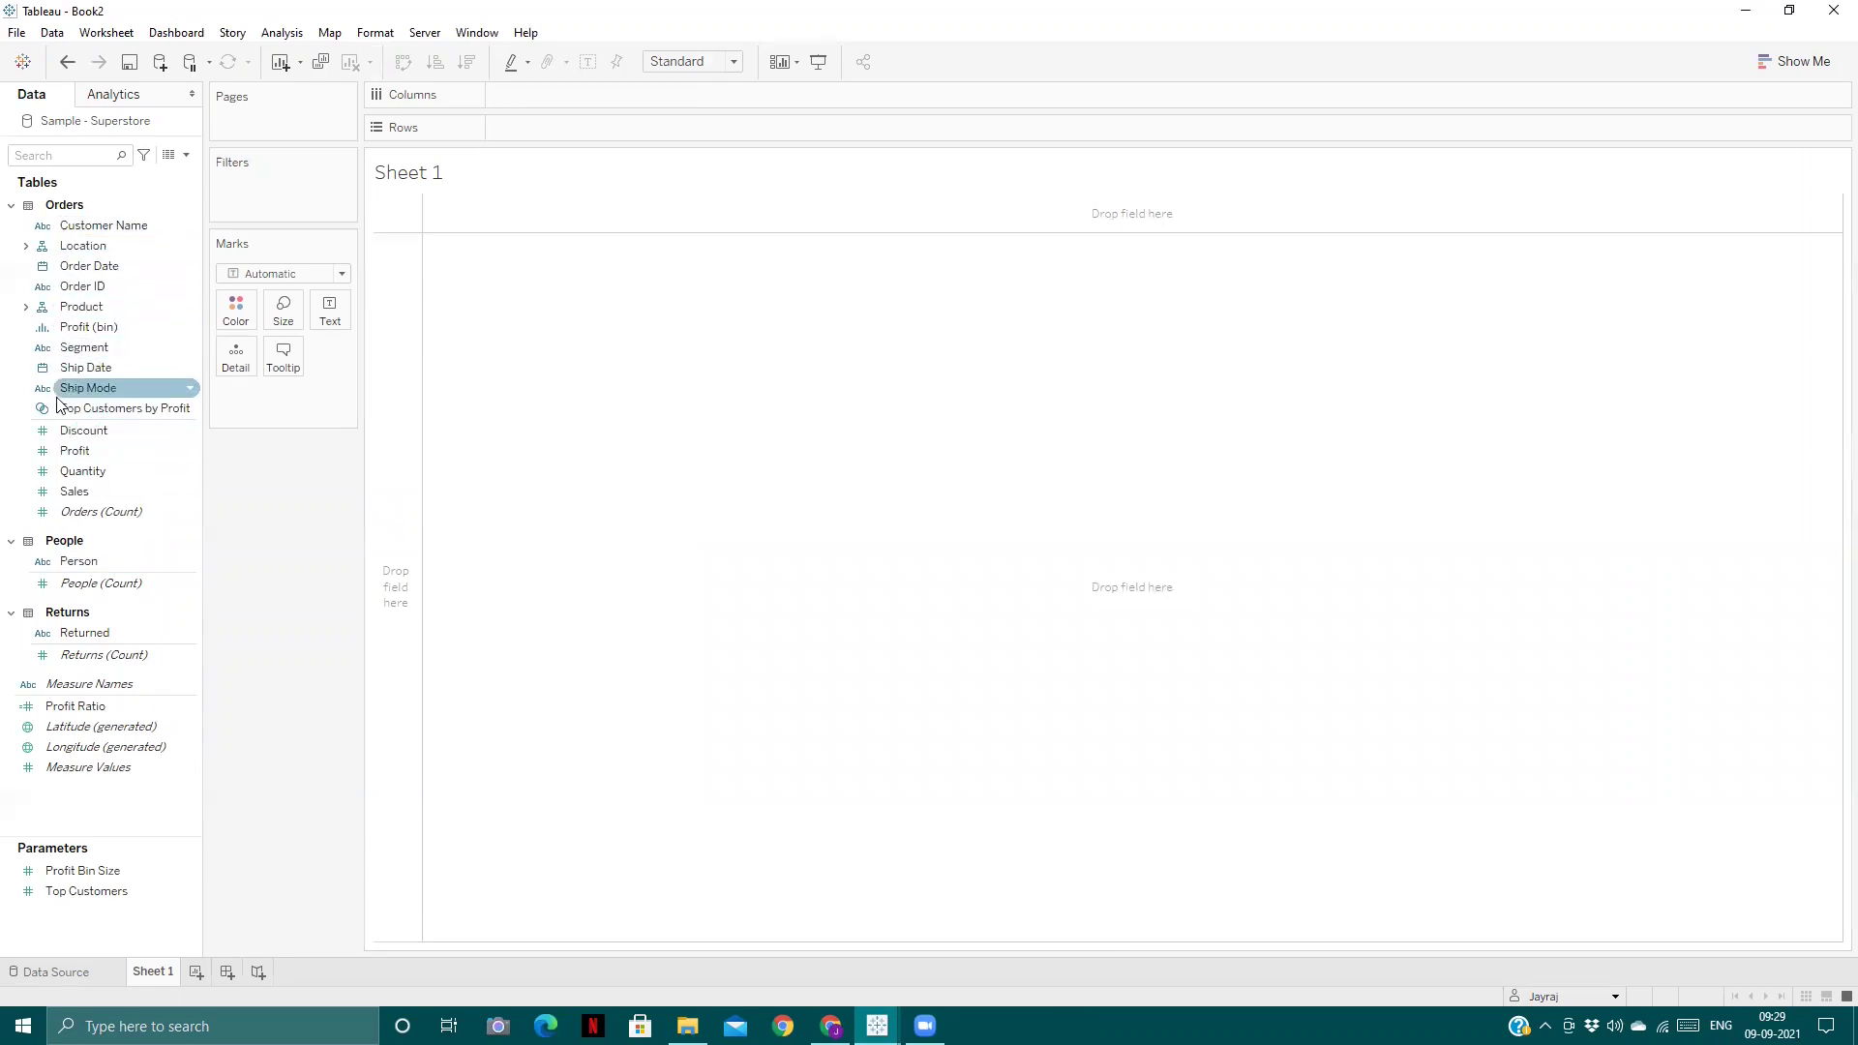
# - Build a text table of Sales by Region, with Region on rows and the row height enlarged
pyautogui.click(25, 246)
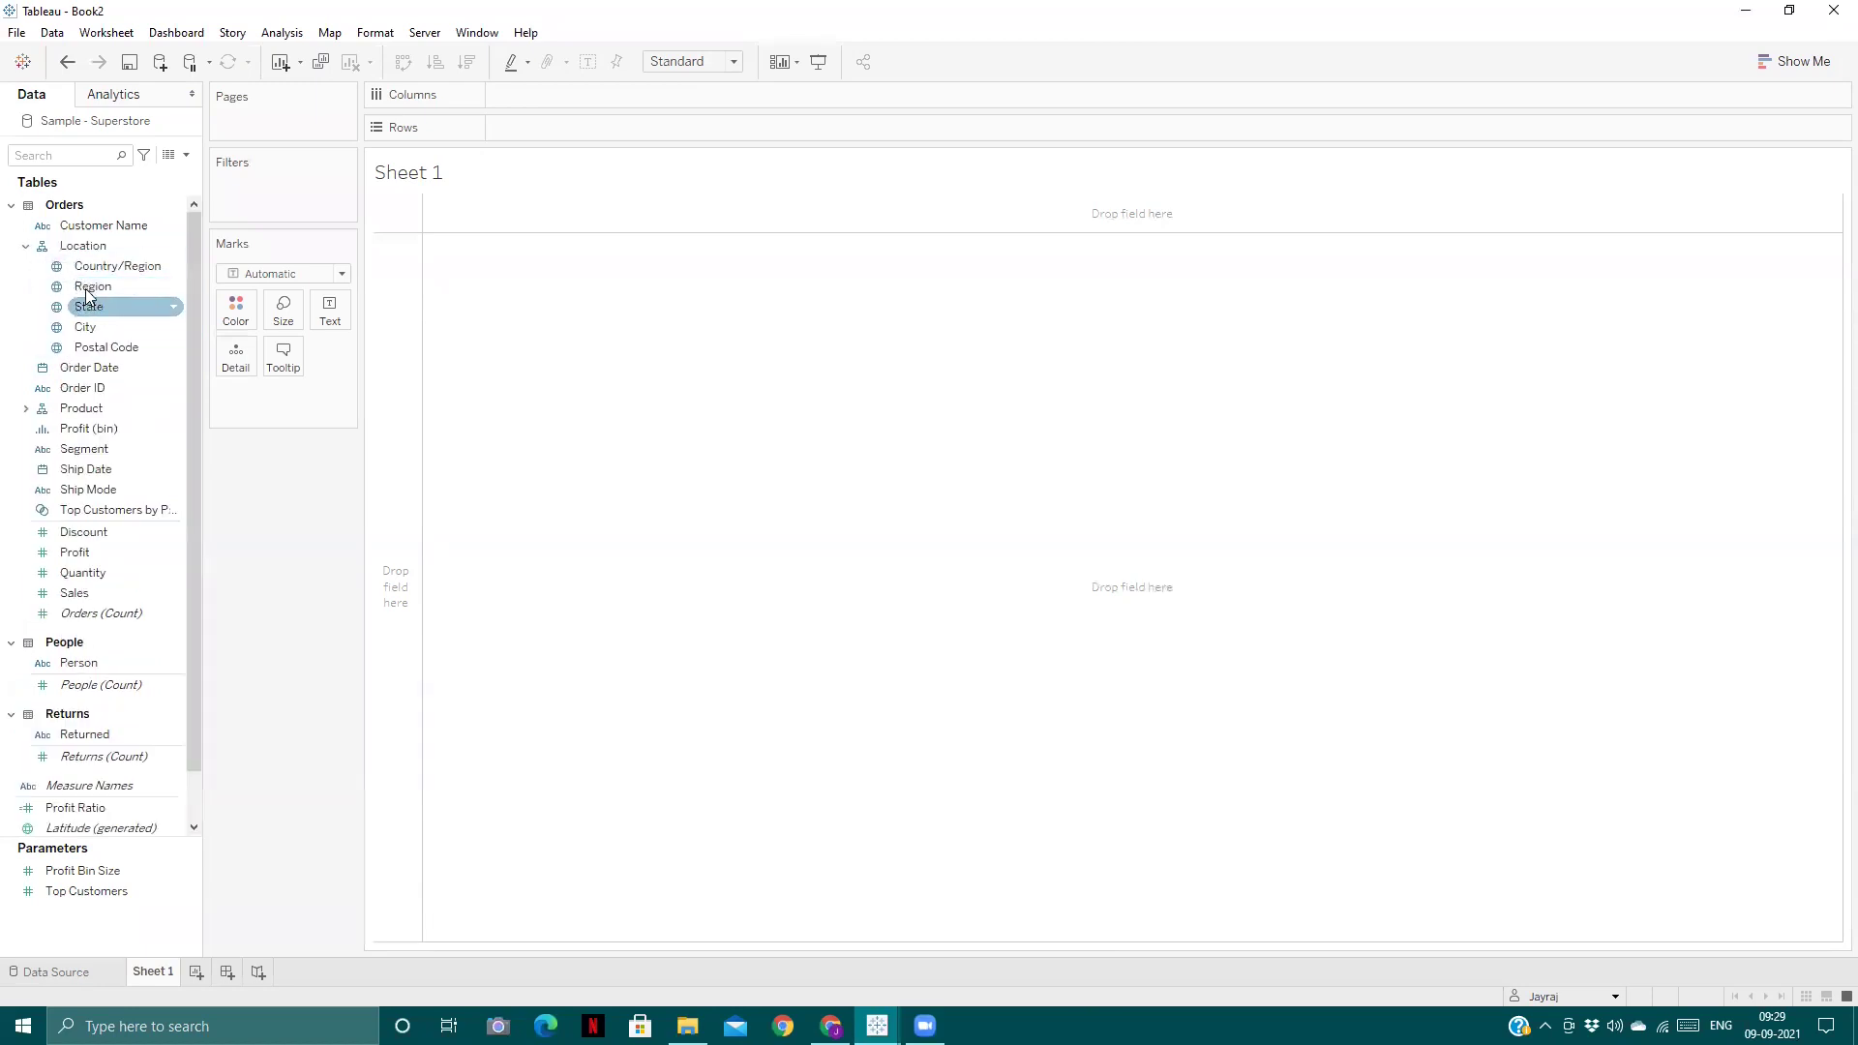
pyautogui.click(87, 290)
pyautogui.moveTo(87, 290); pyautogui.dragTo(511, 128)
pyautogui.moveTo(578, 551); pyautogui.dragTo(509, 108)
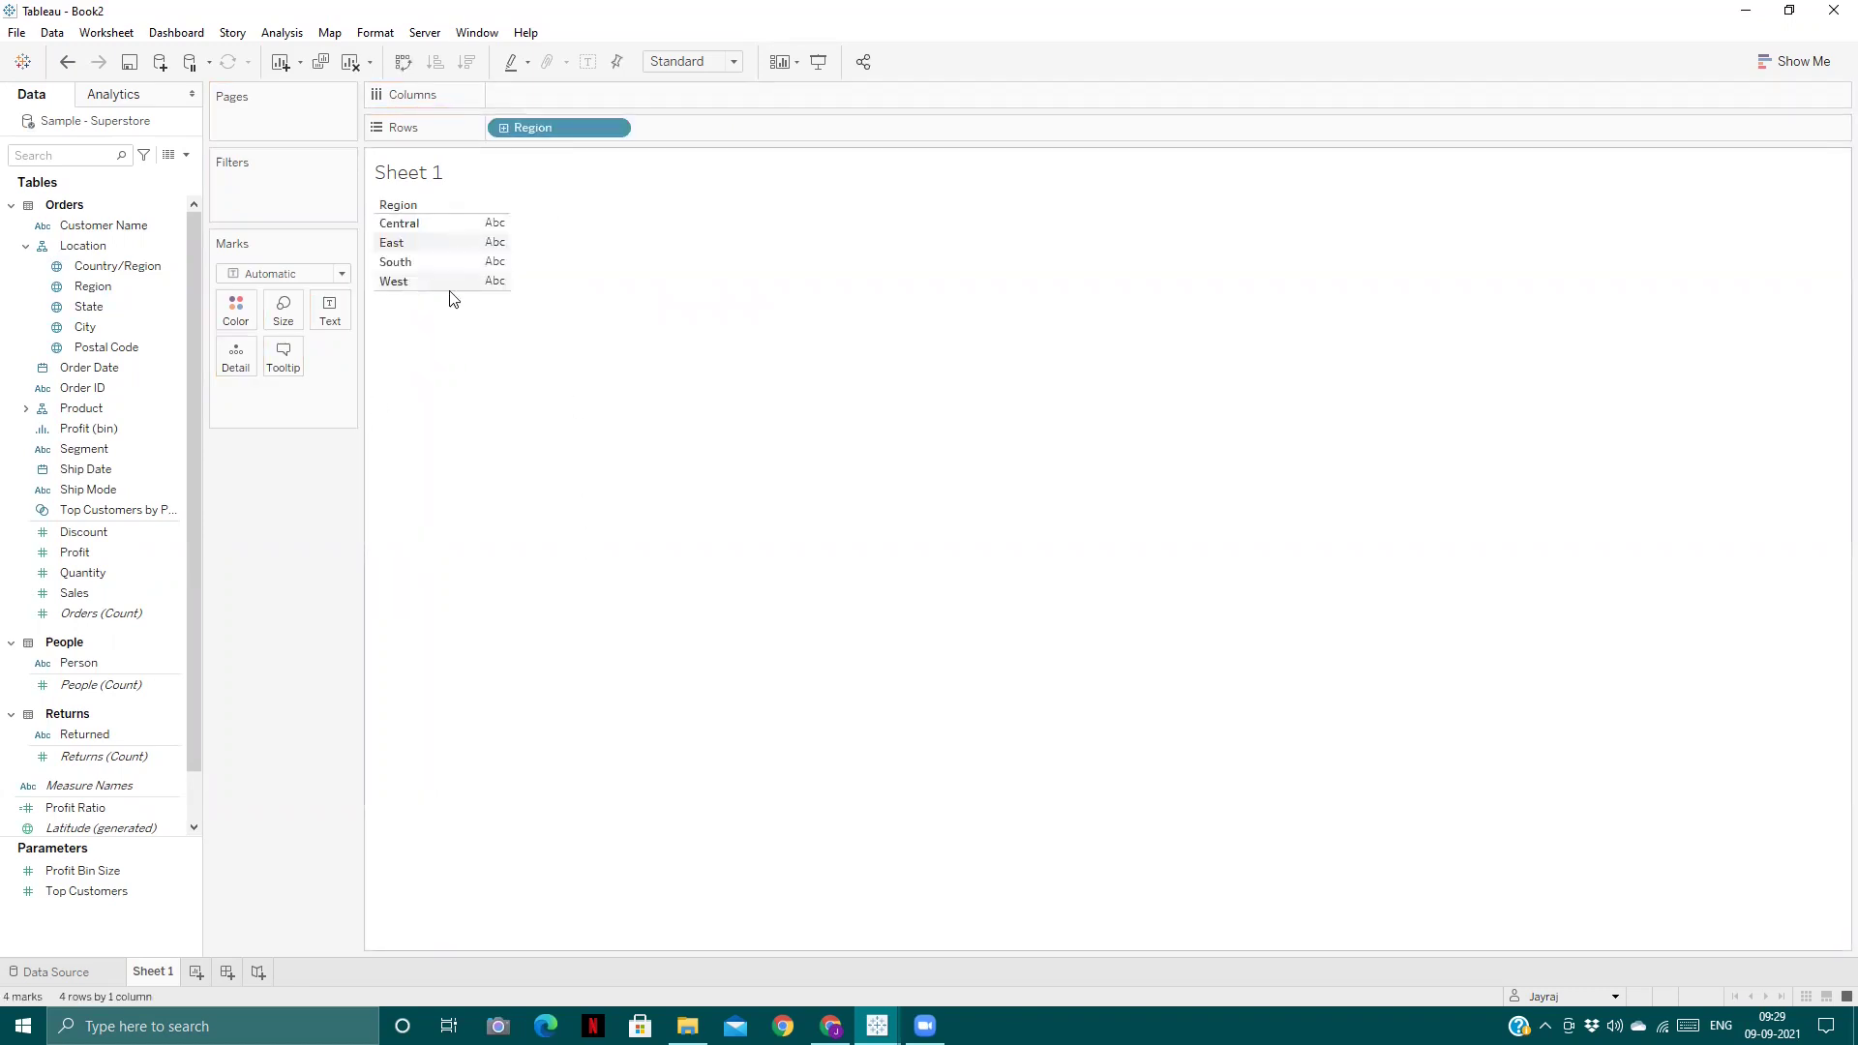
pyautogui.moveTo(441, 289); pyautogui.dragTo(445, 341)
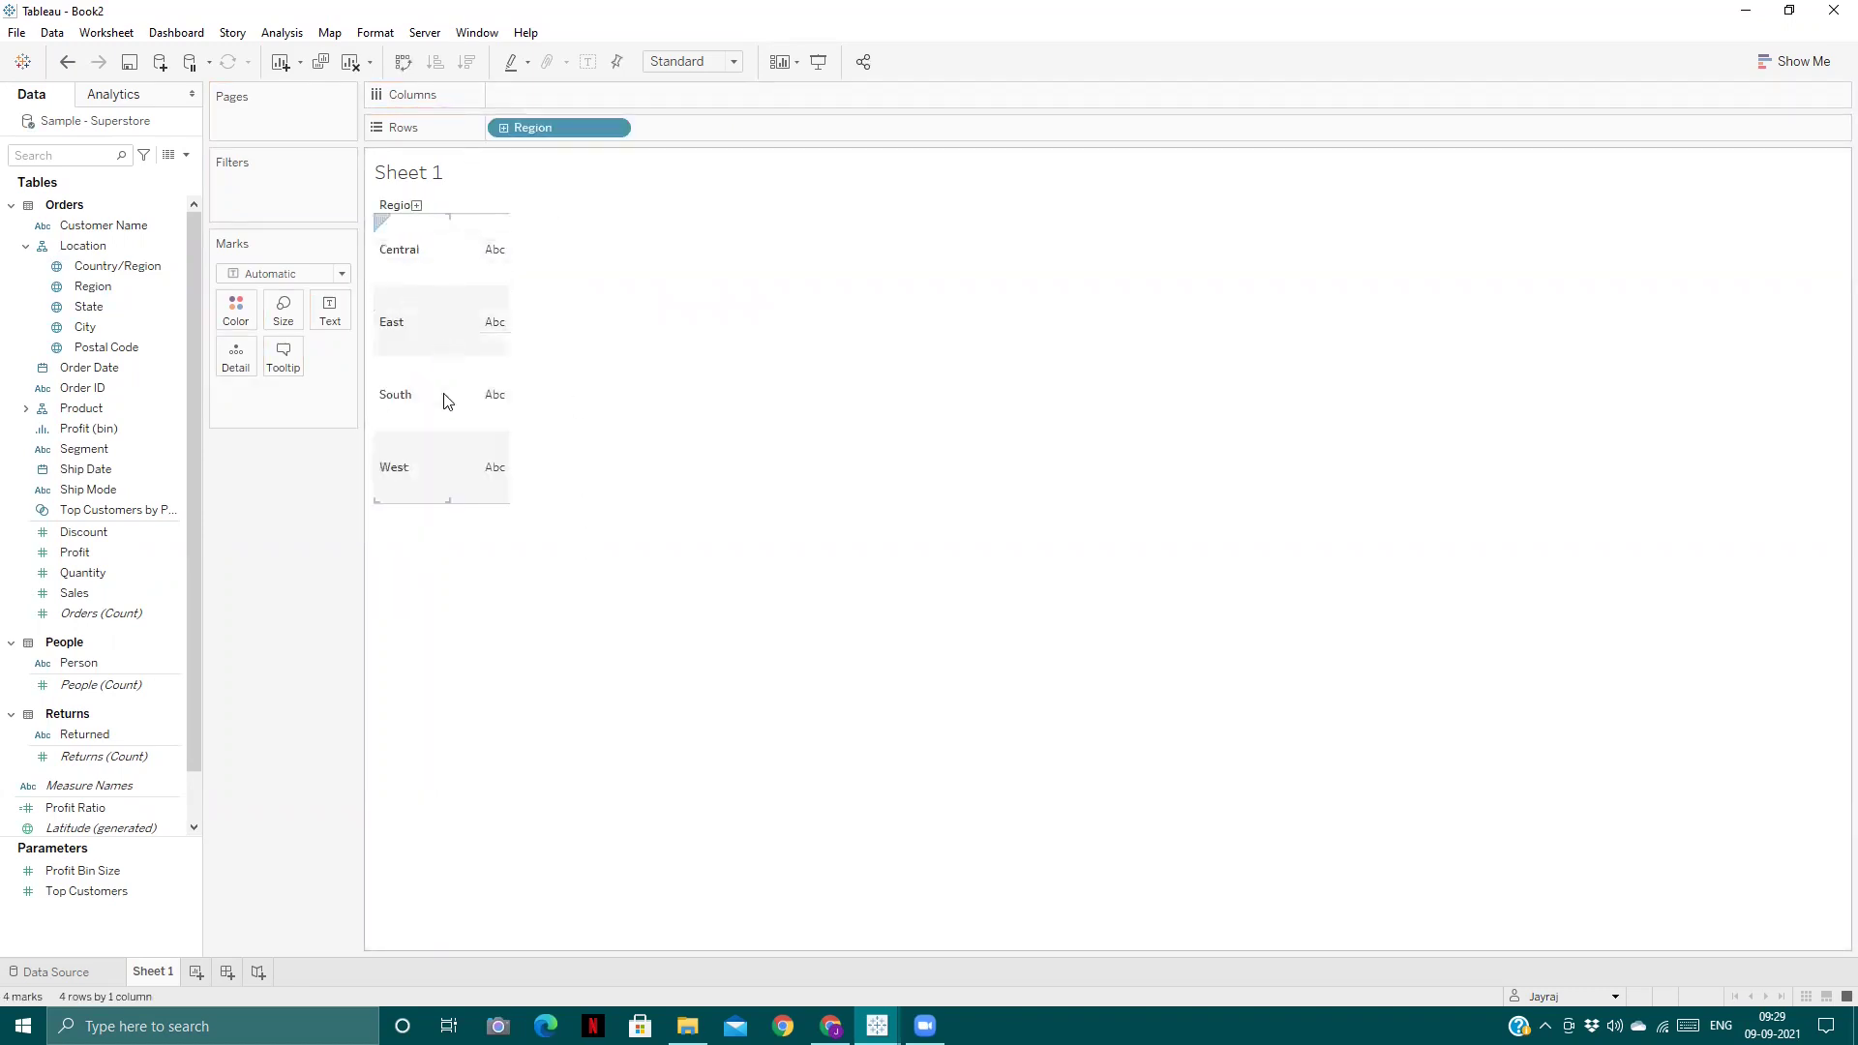
pyautogui.moveTo(75, 592); pyautogui.dragTo(327, 312)
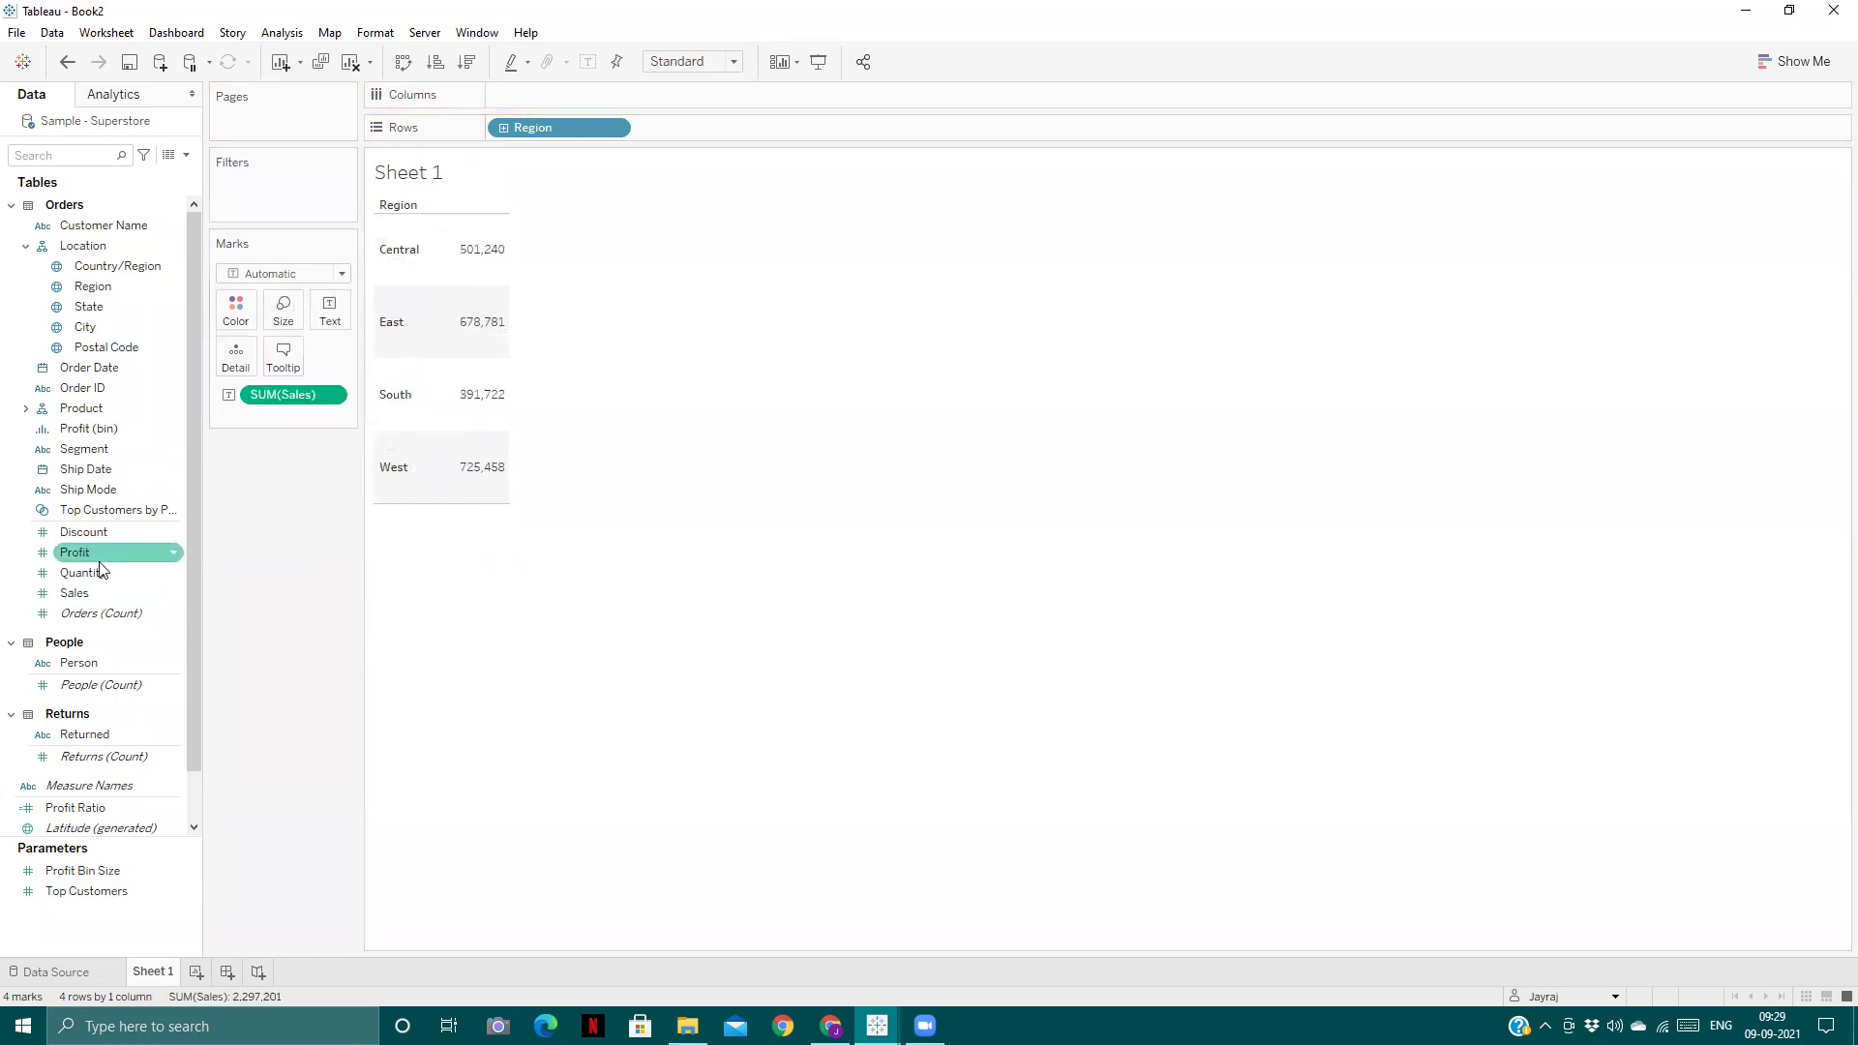
pyautogui.moveTo(107, 535); pyautogui.dragTo(276, 562)
pyautogui.moveTo(91, 556); pyautogui.dragTo(334, 318)
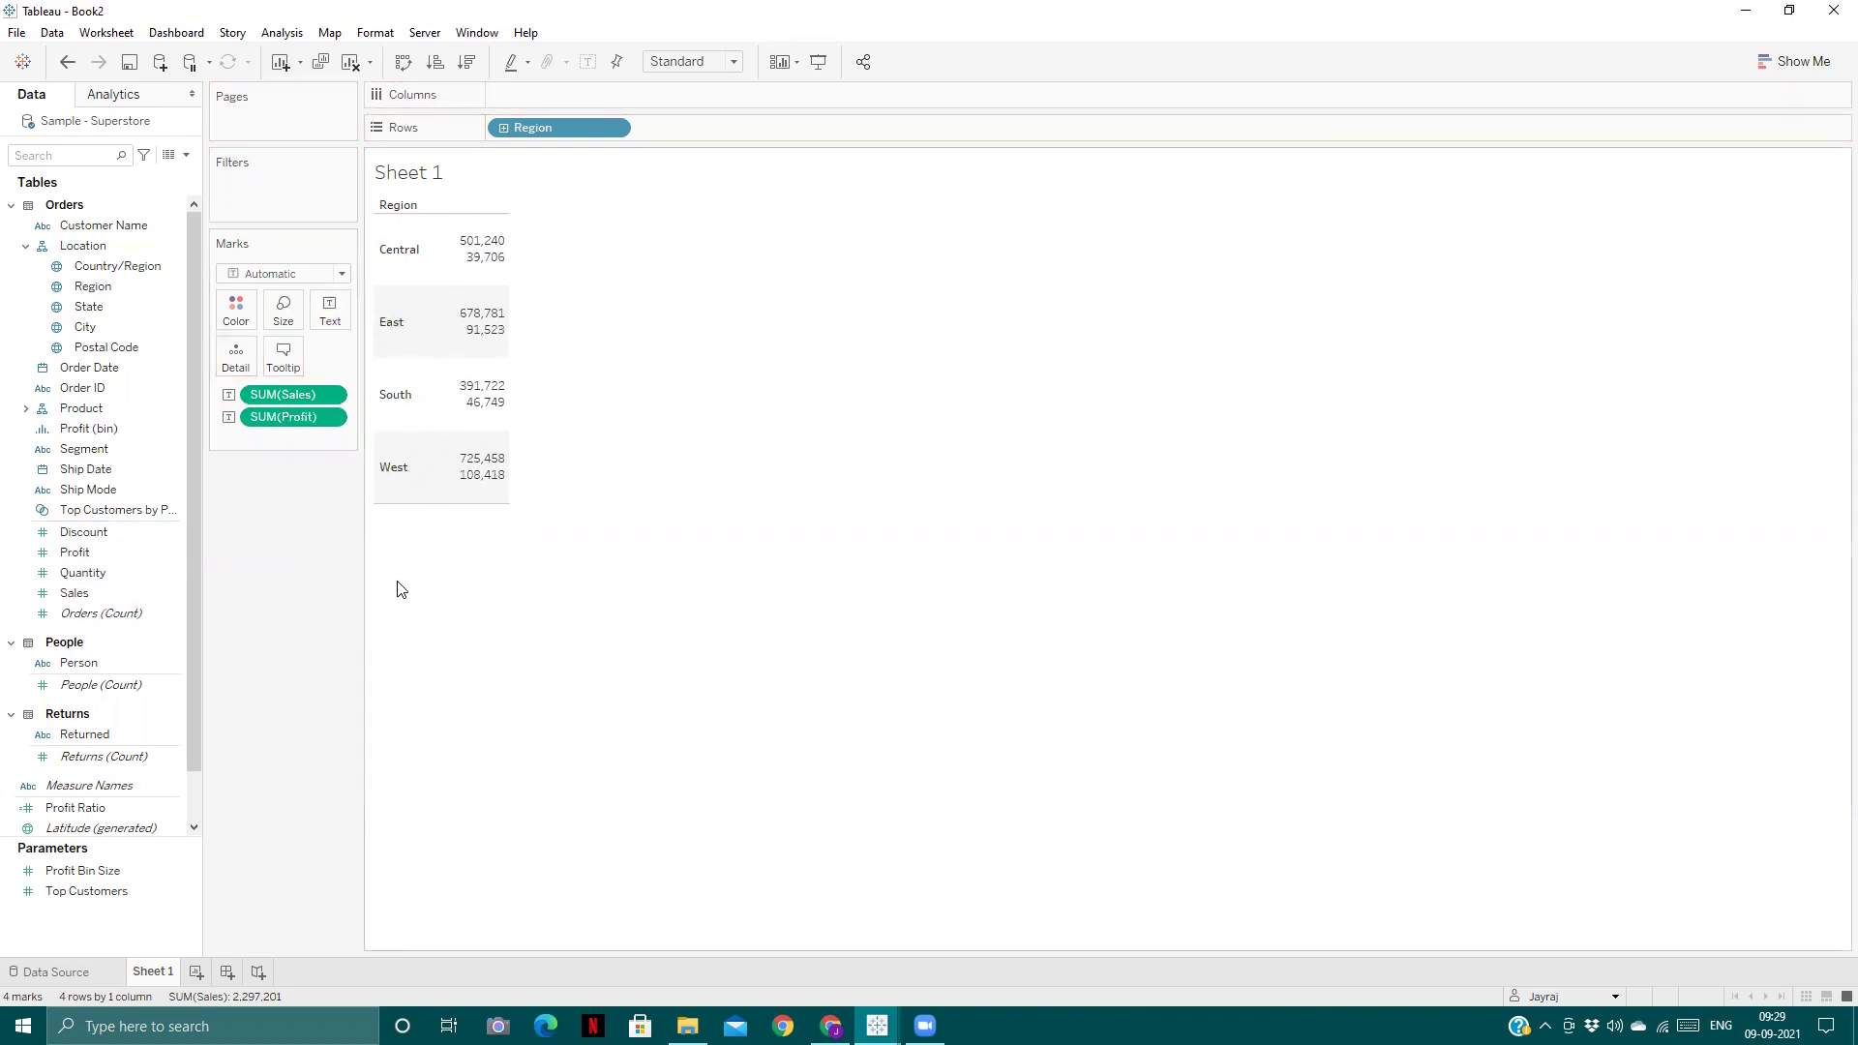
pyautogui.moveTo(291, 417); pyautogui.dragTo(308, 571)
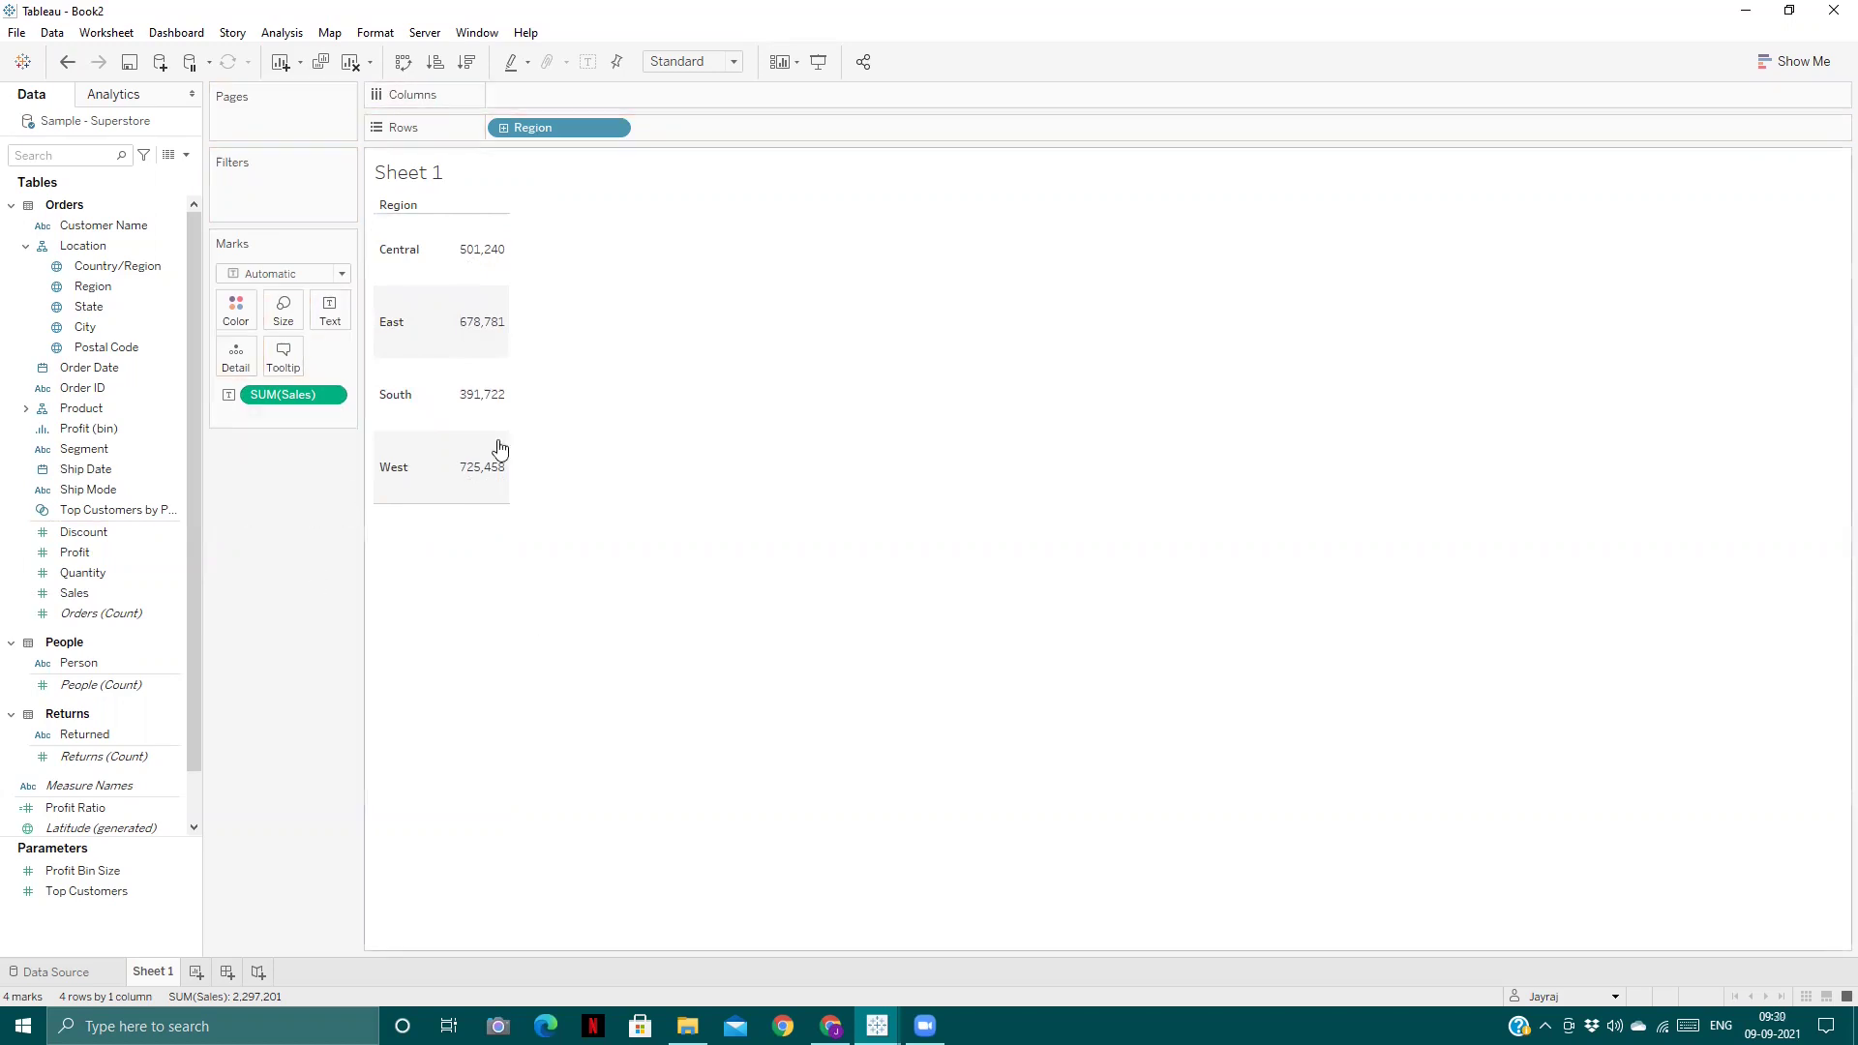
# - Create a new dashboard and place Sheet 1 on it
pyautogui.click(227, 971)
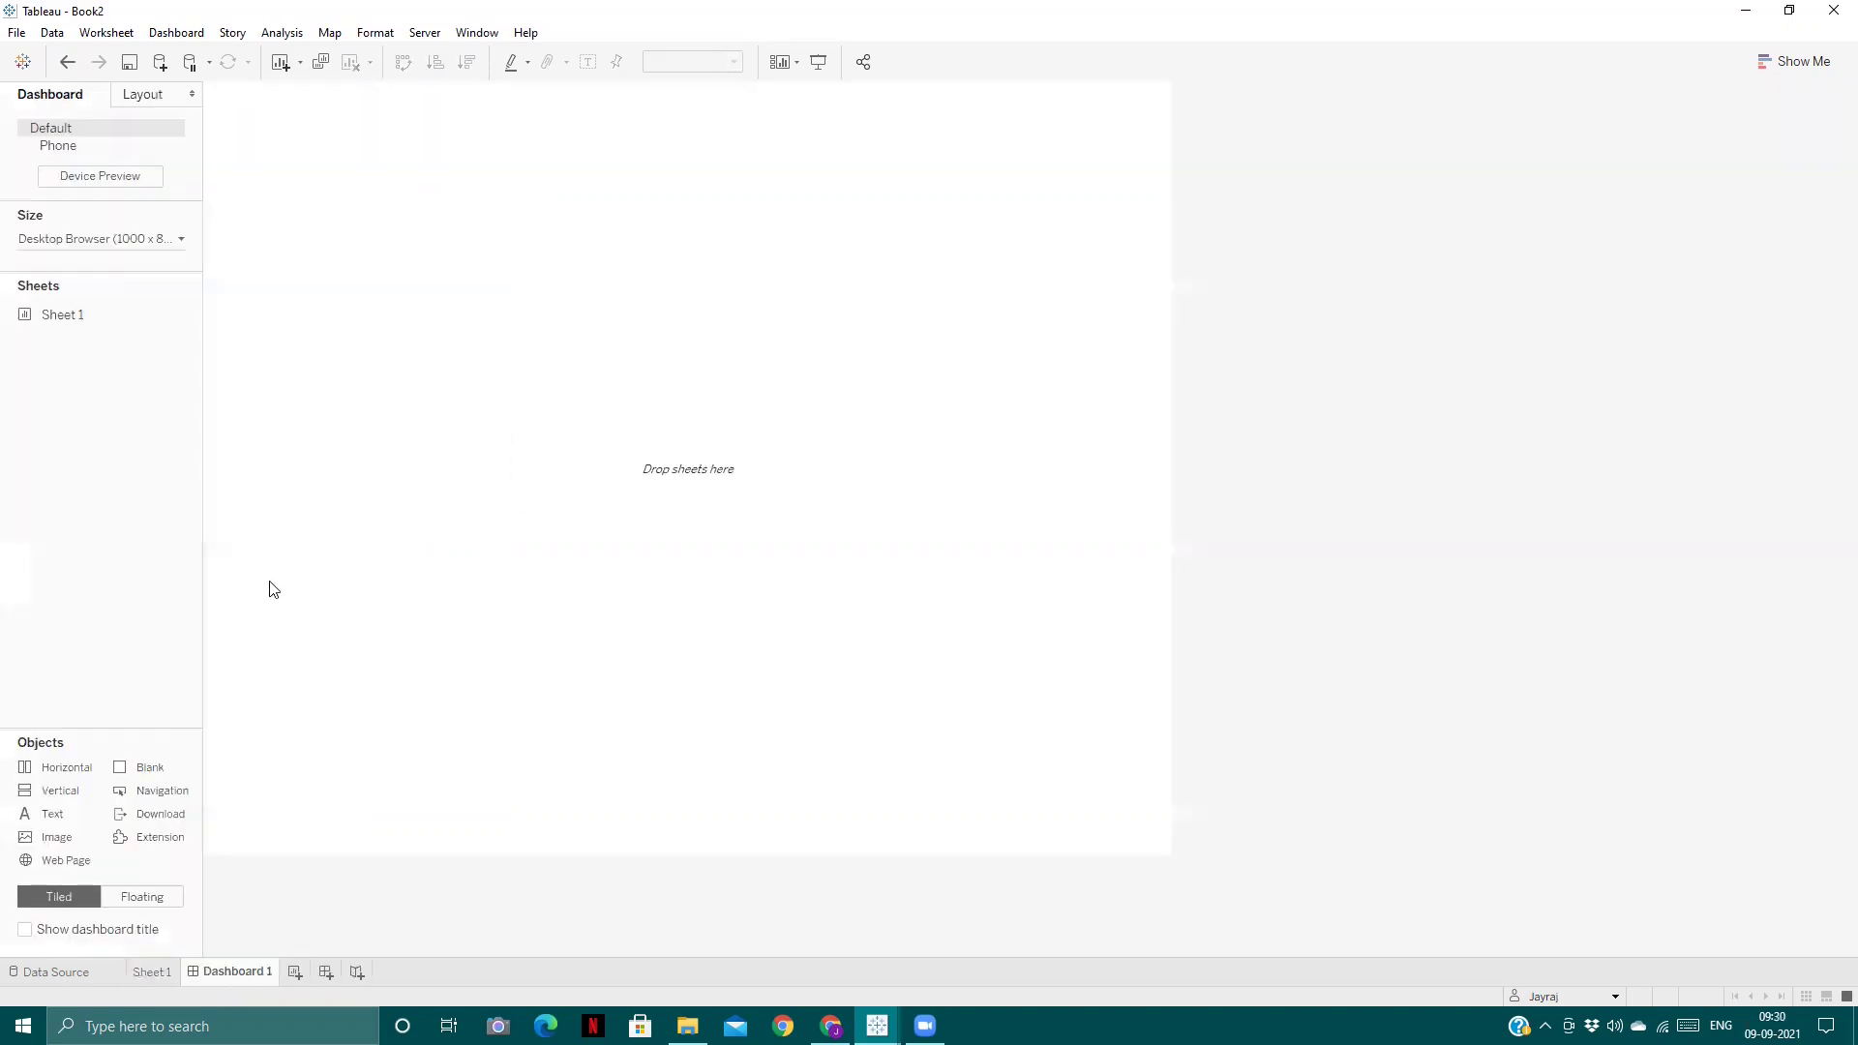
pyautogui.moveTo(60, 315); pyautogui.dragTo(500, 272)
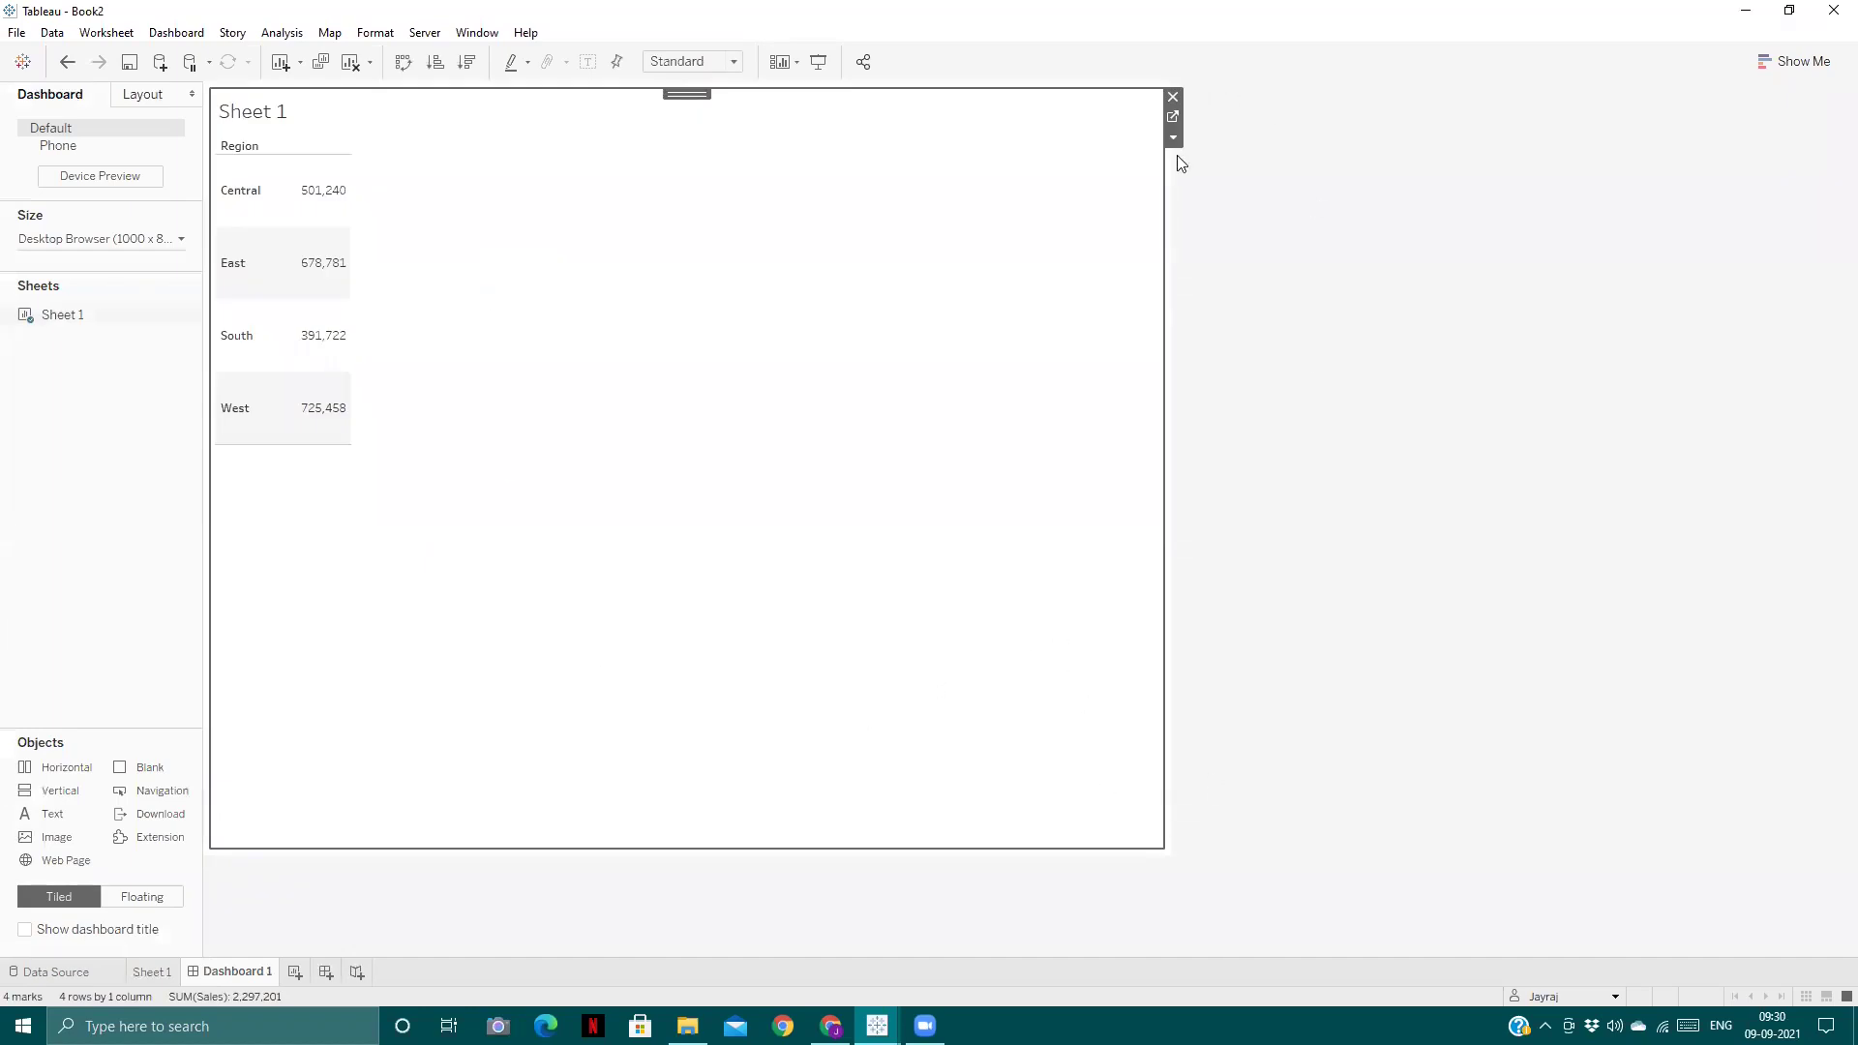
pyautogui.click(1295, 405)
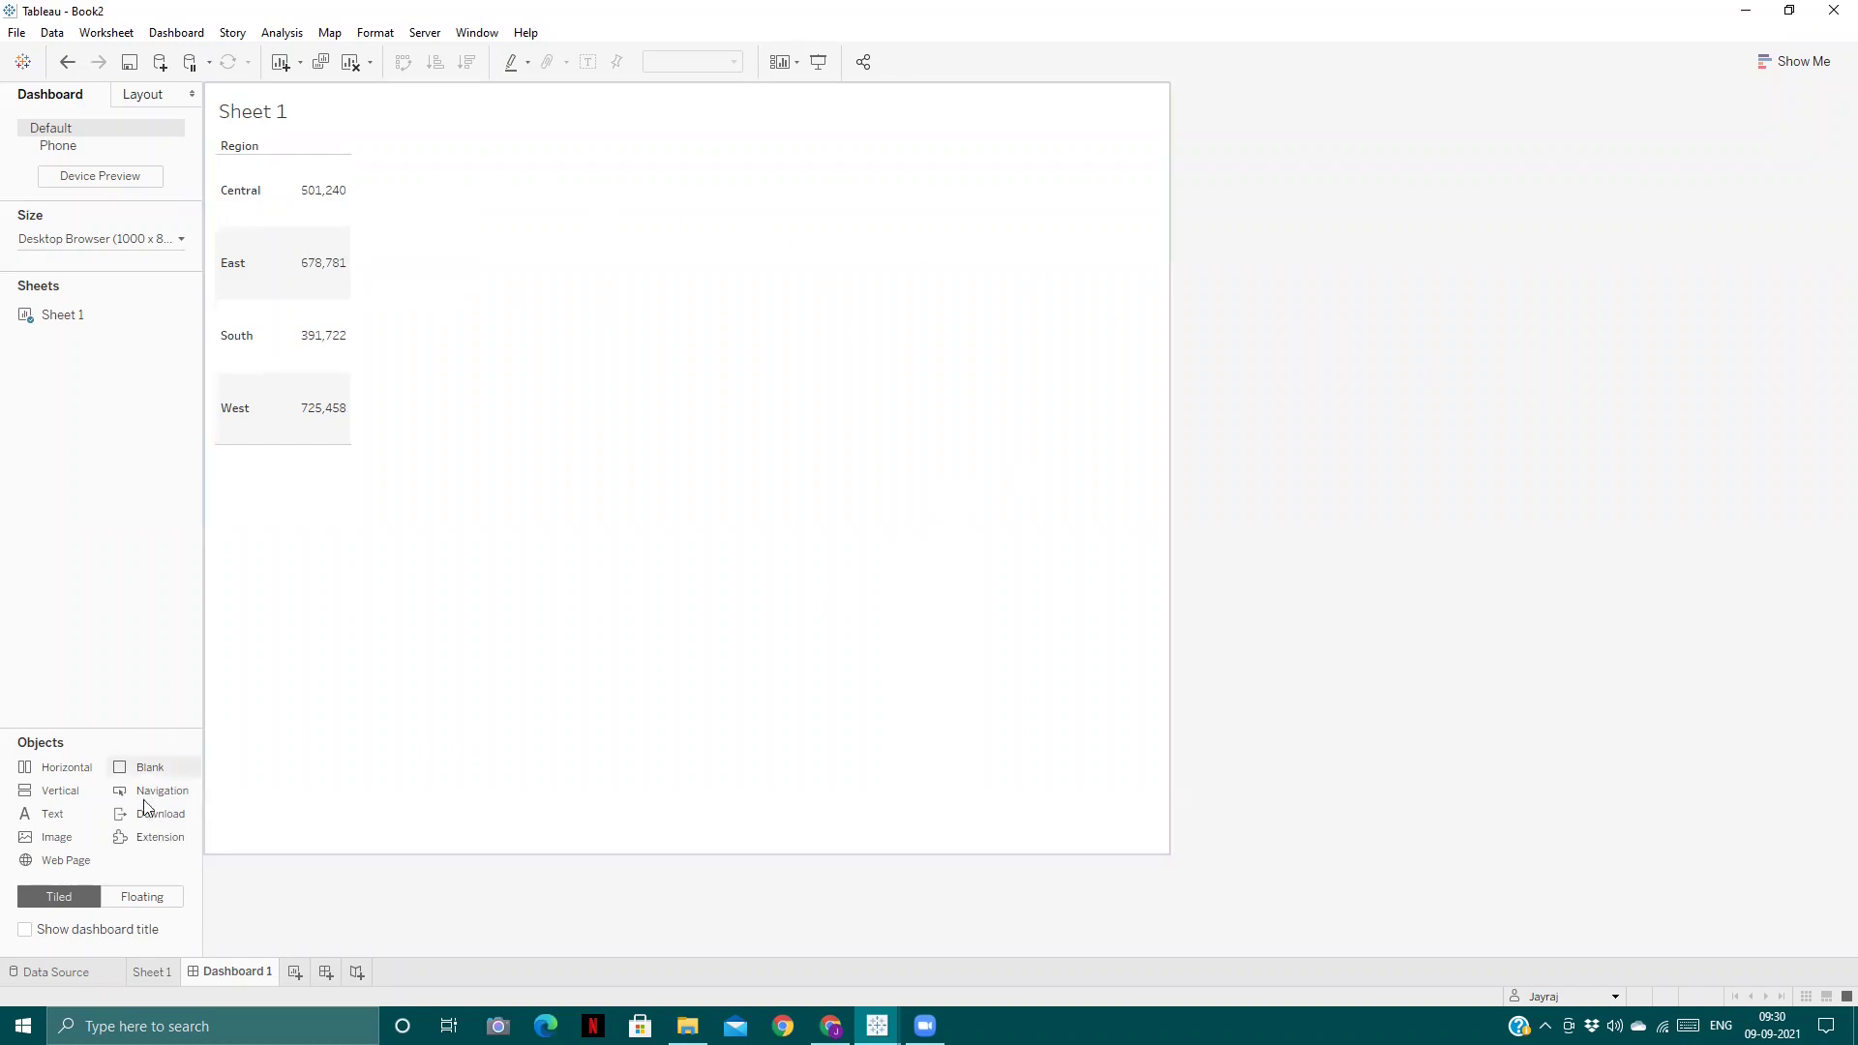
# - Add the XpandIT_Writeback.trex extension below Sheet 1, allow it to run, and set it to extract all worksheet data
pyautogui.moveTo(147, 840); pyautogui.dragTo(855, 675)
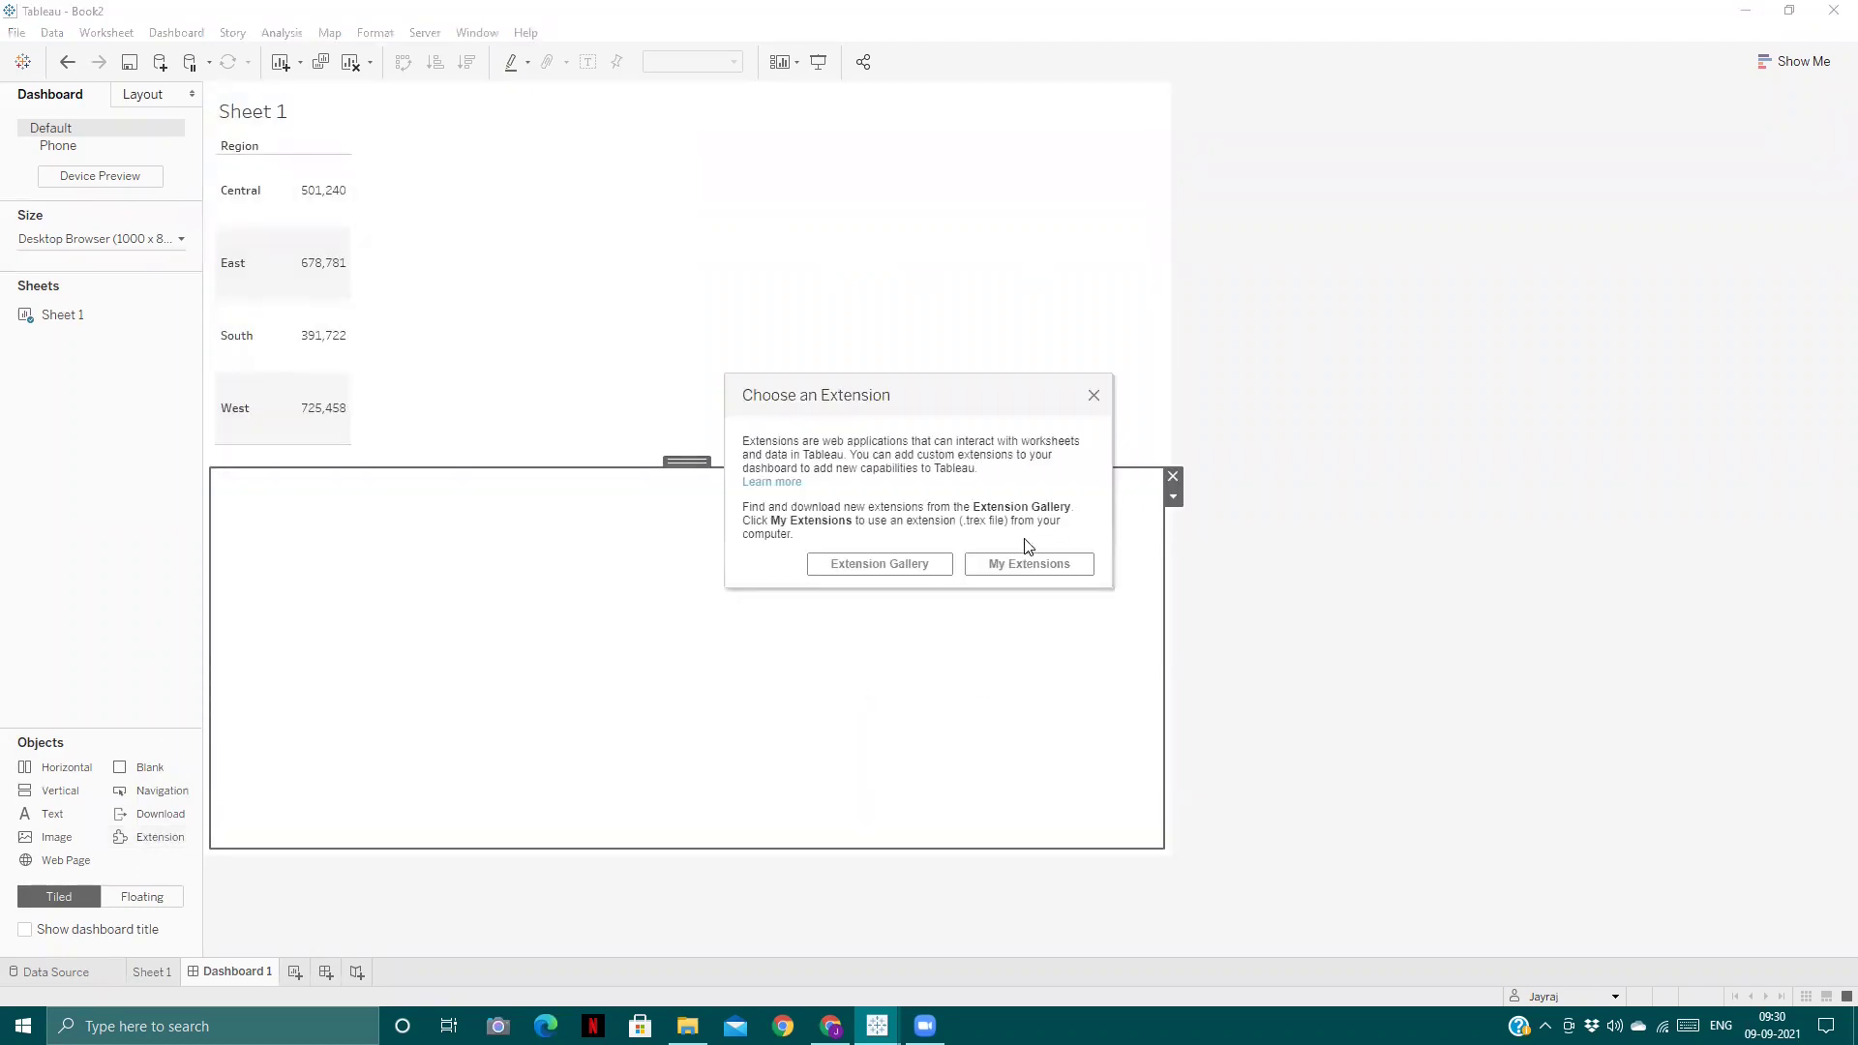
pyautogui.click(1019, 565)
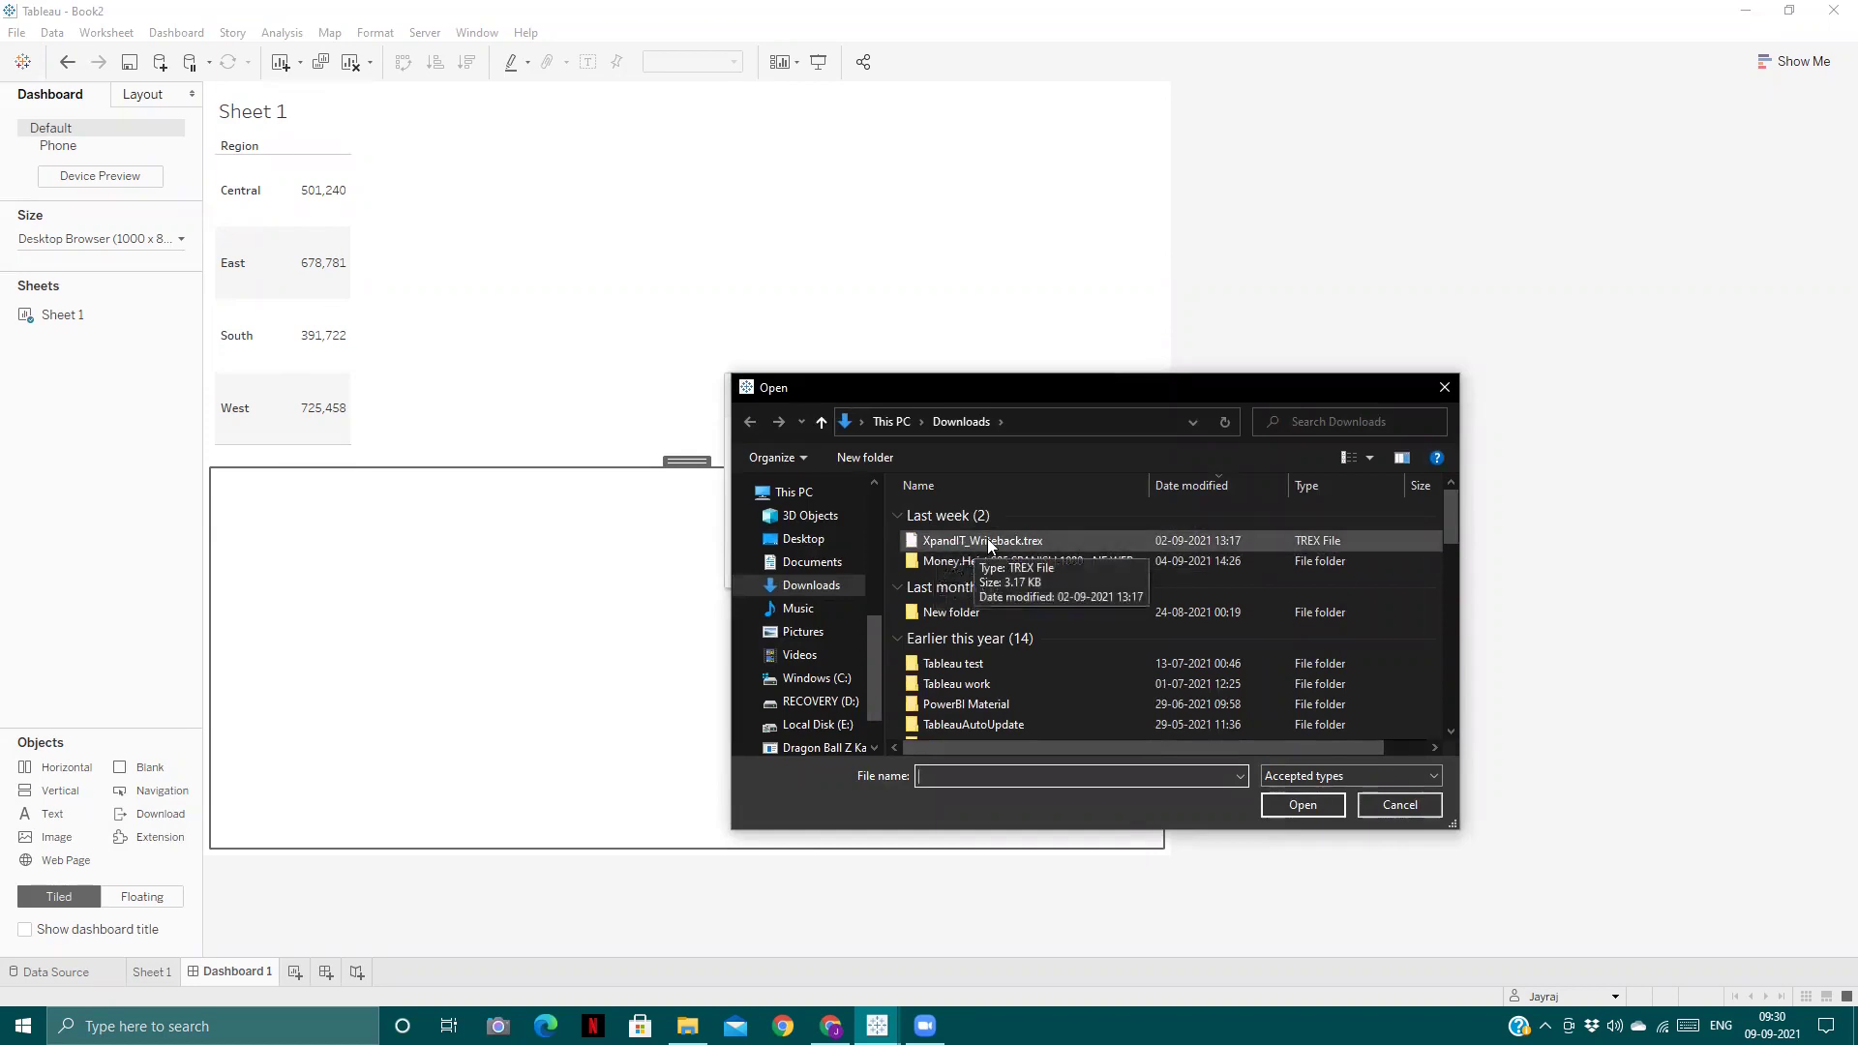
pyautogui.doubleClick(1026, 545)
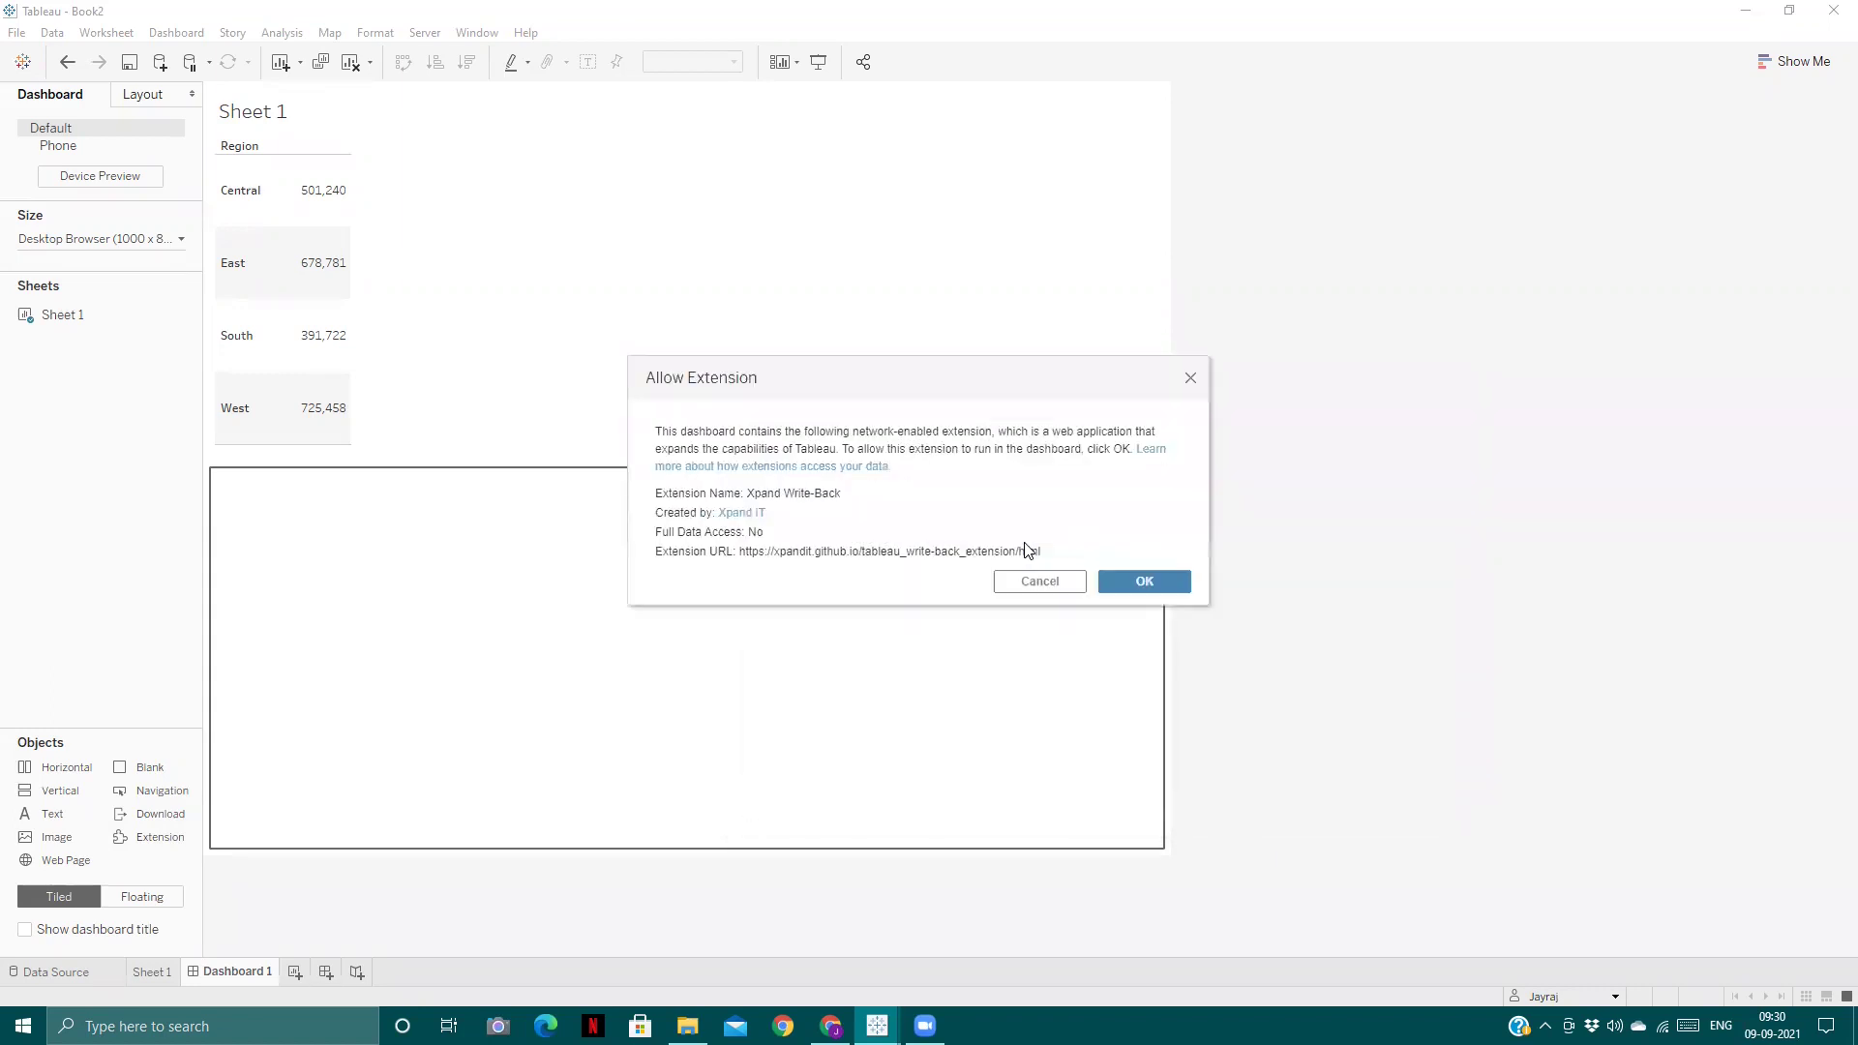
pyautogui.click(1139, 585)
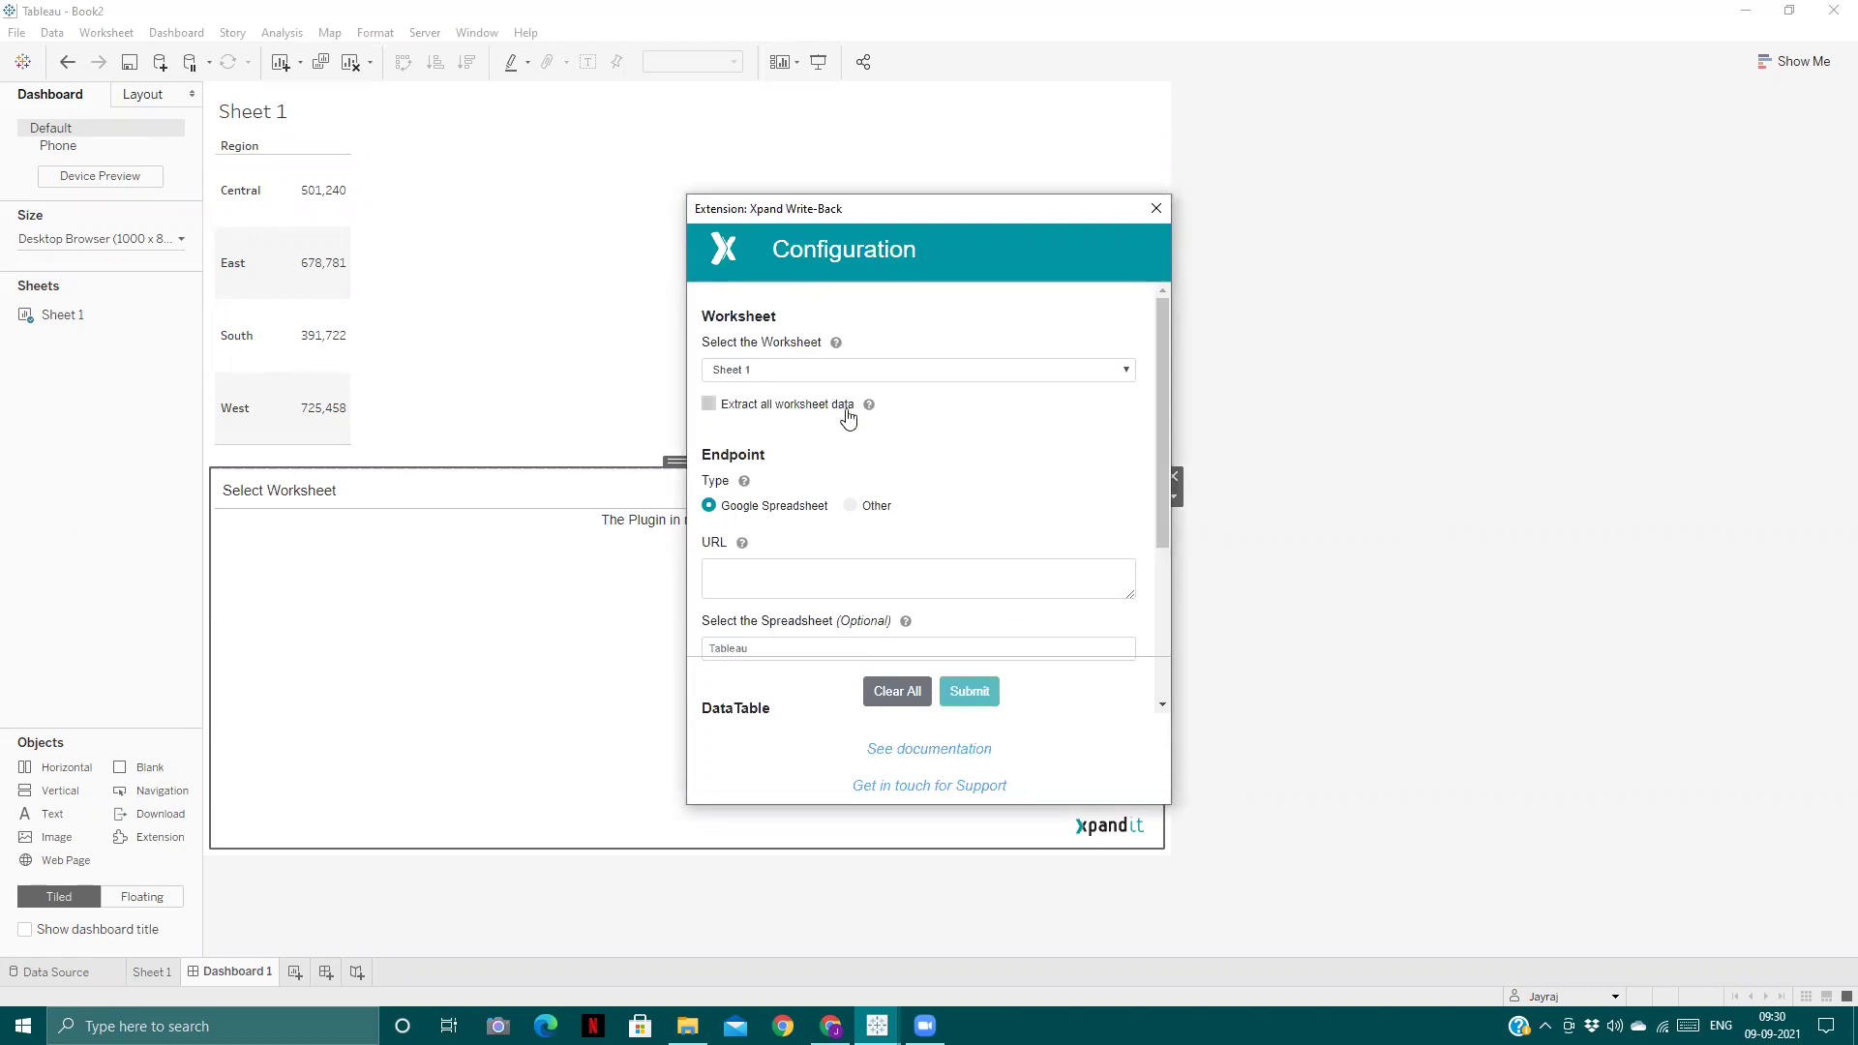
pyautogui.click(712, 411)
pyautogui.scroll(-1, 900, 440)
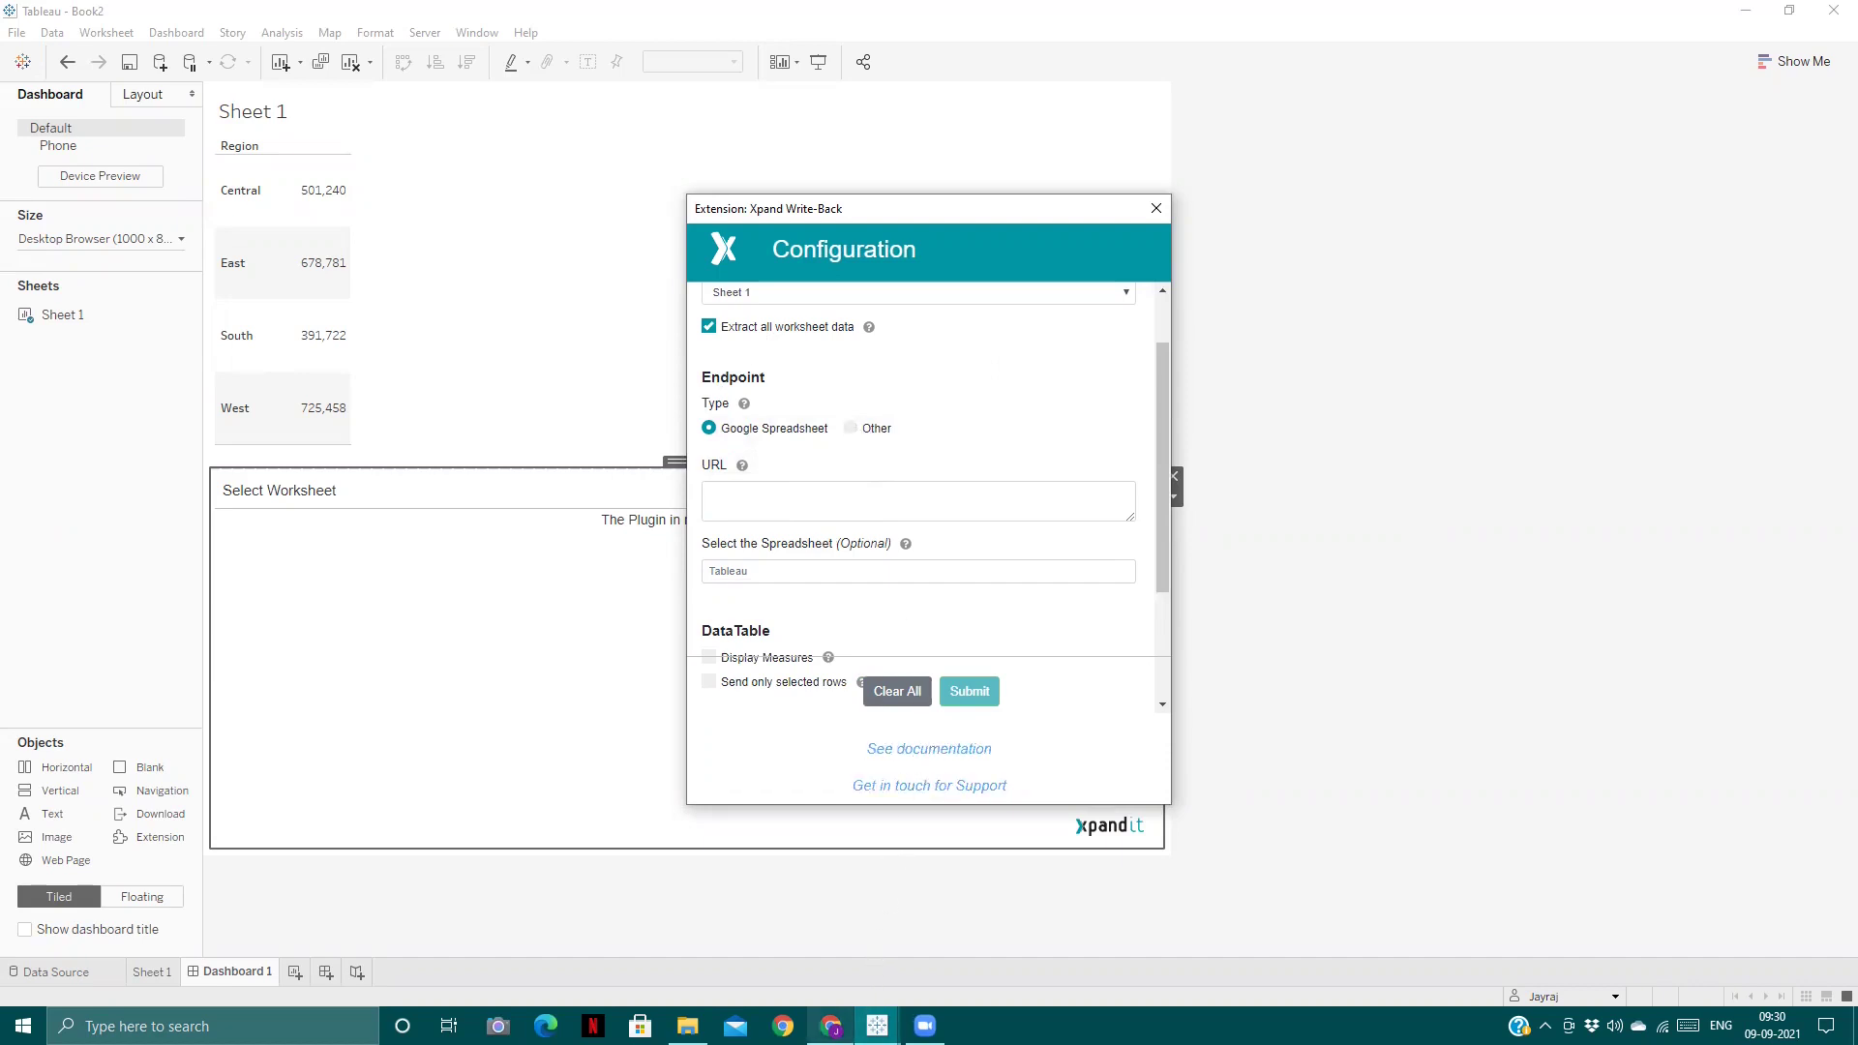
# - Switch to the Copy of Tableau Data spreadsheet in Google Sheets, open its script and review the TableauPostScript.gs code
pyautogui.moveTo(832, 1026)
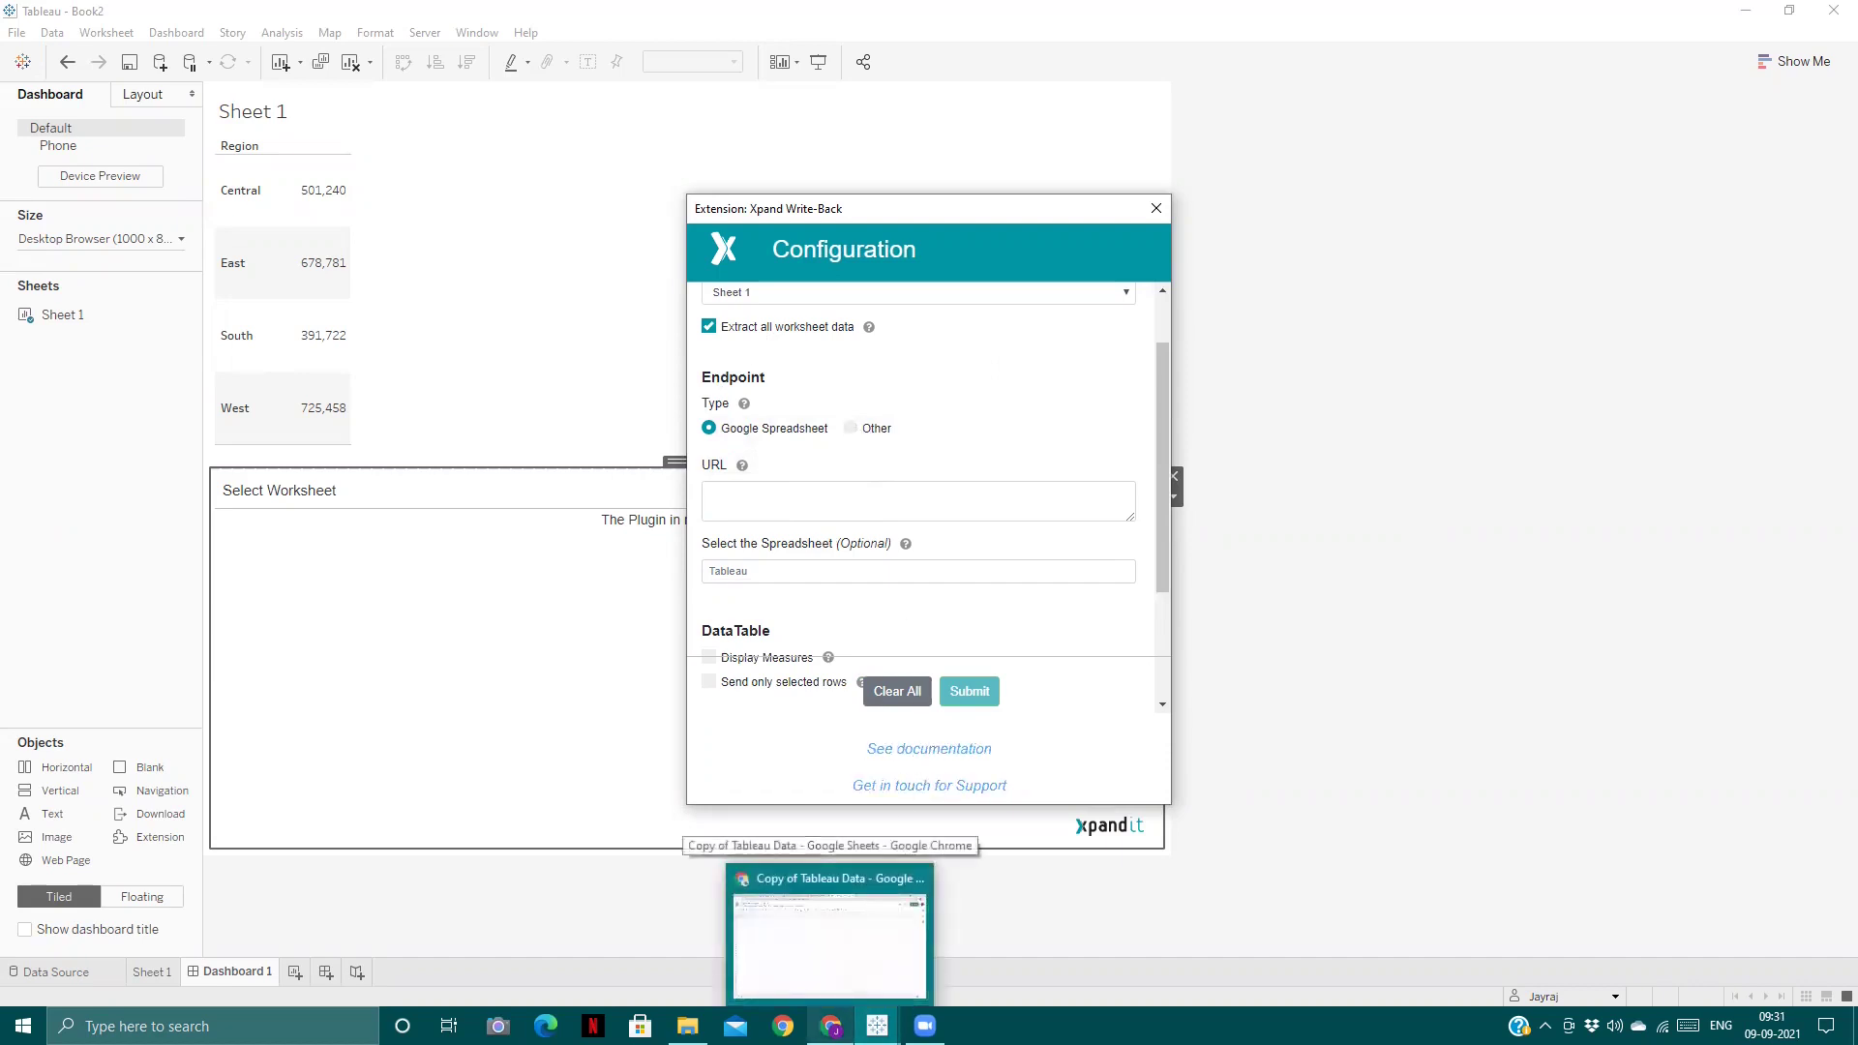
pyautogui.click(829, 919)
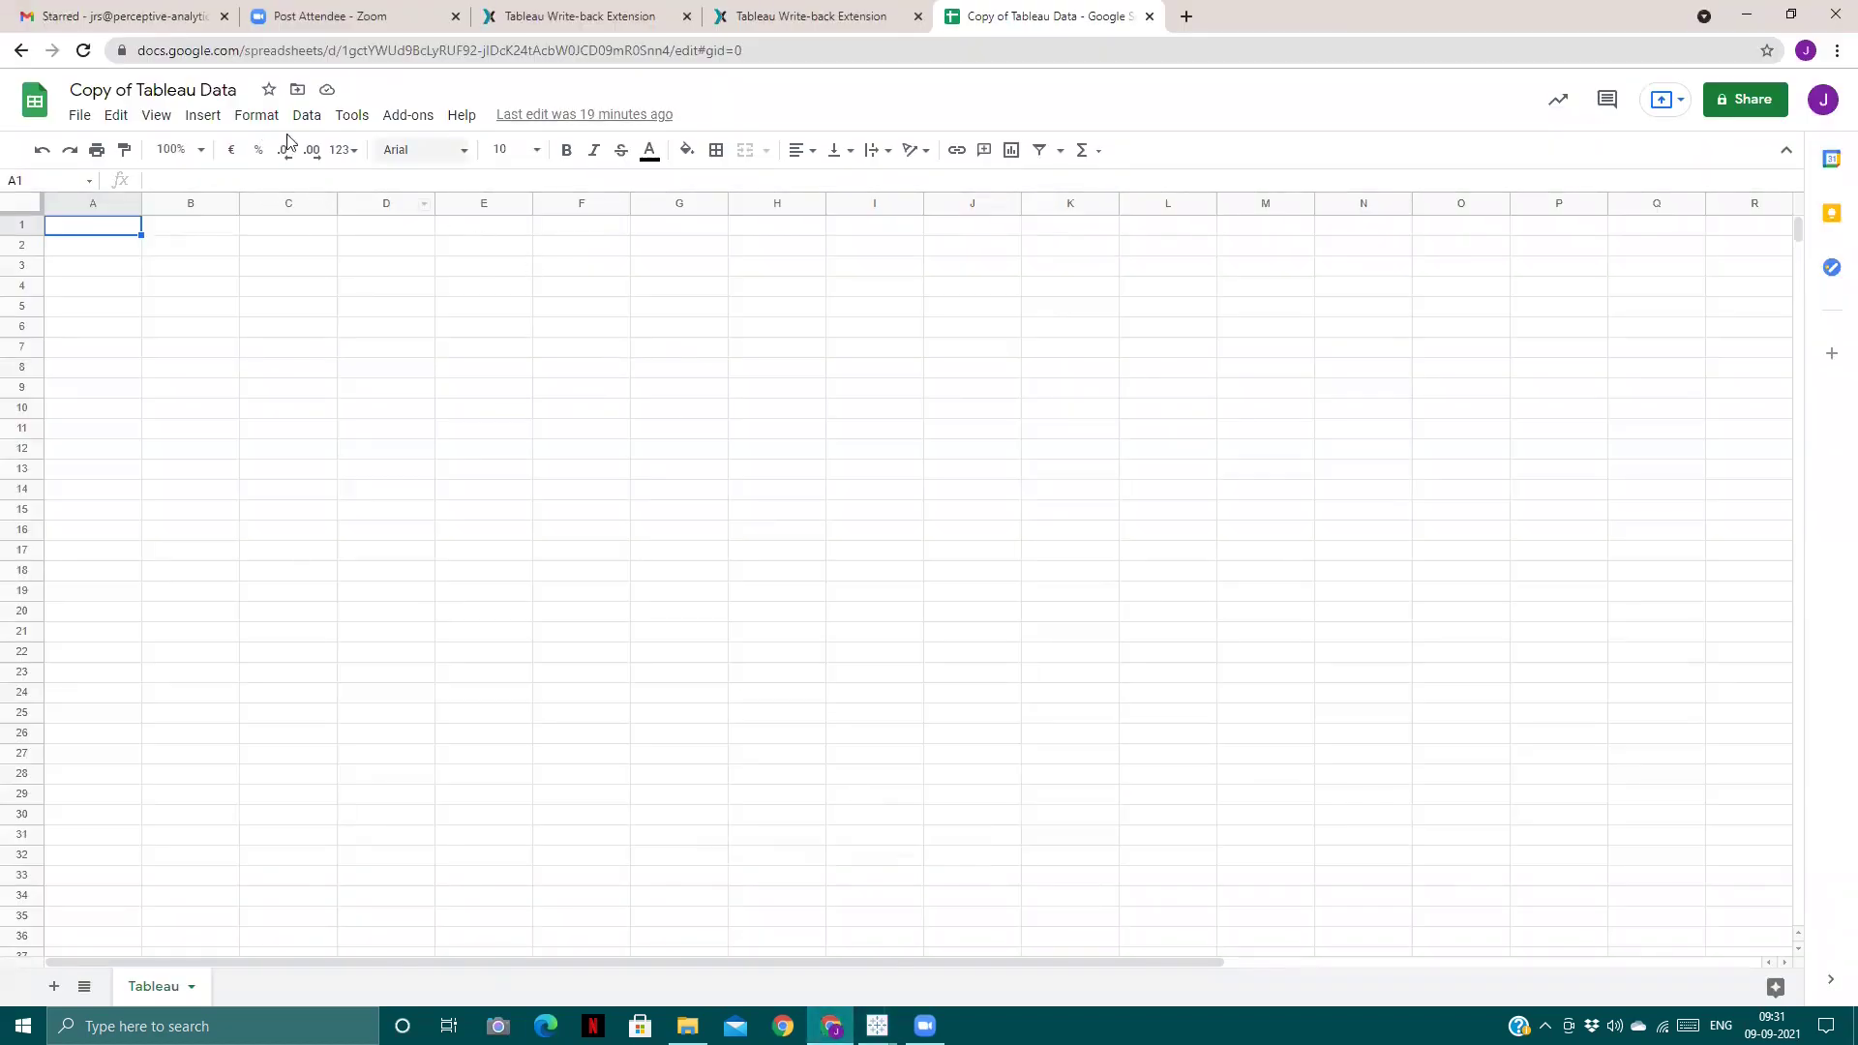
pyautogui.click(341, 116)
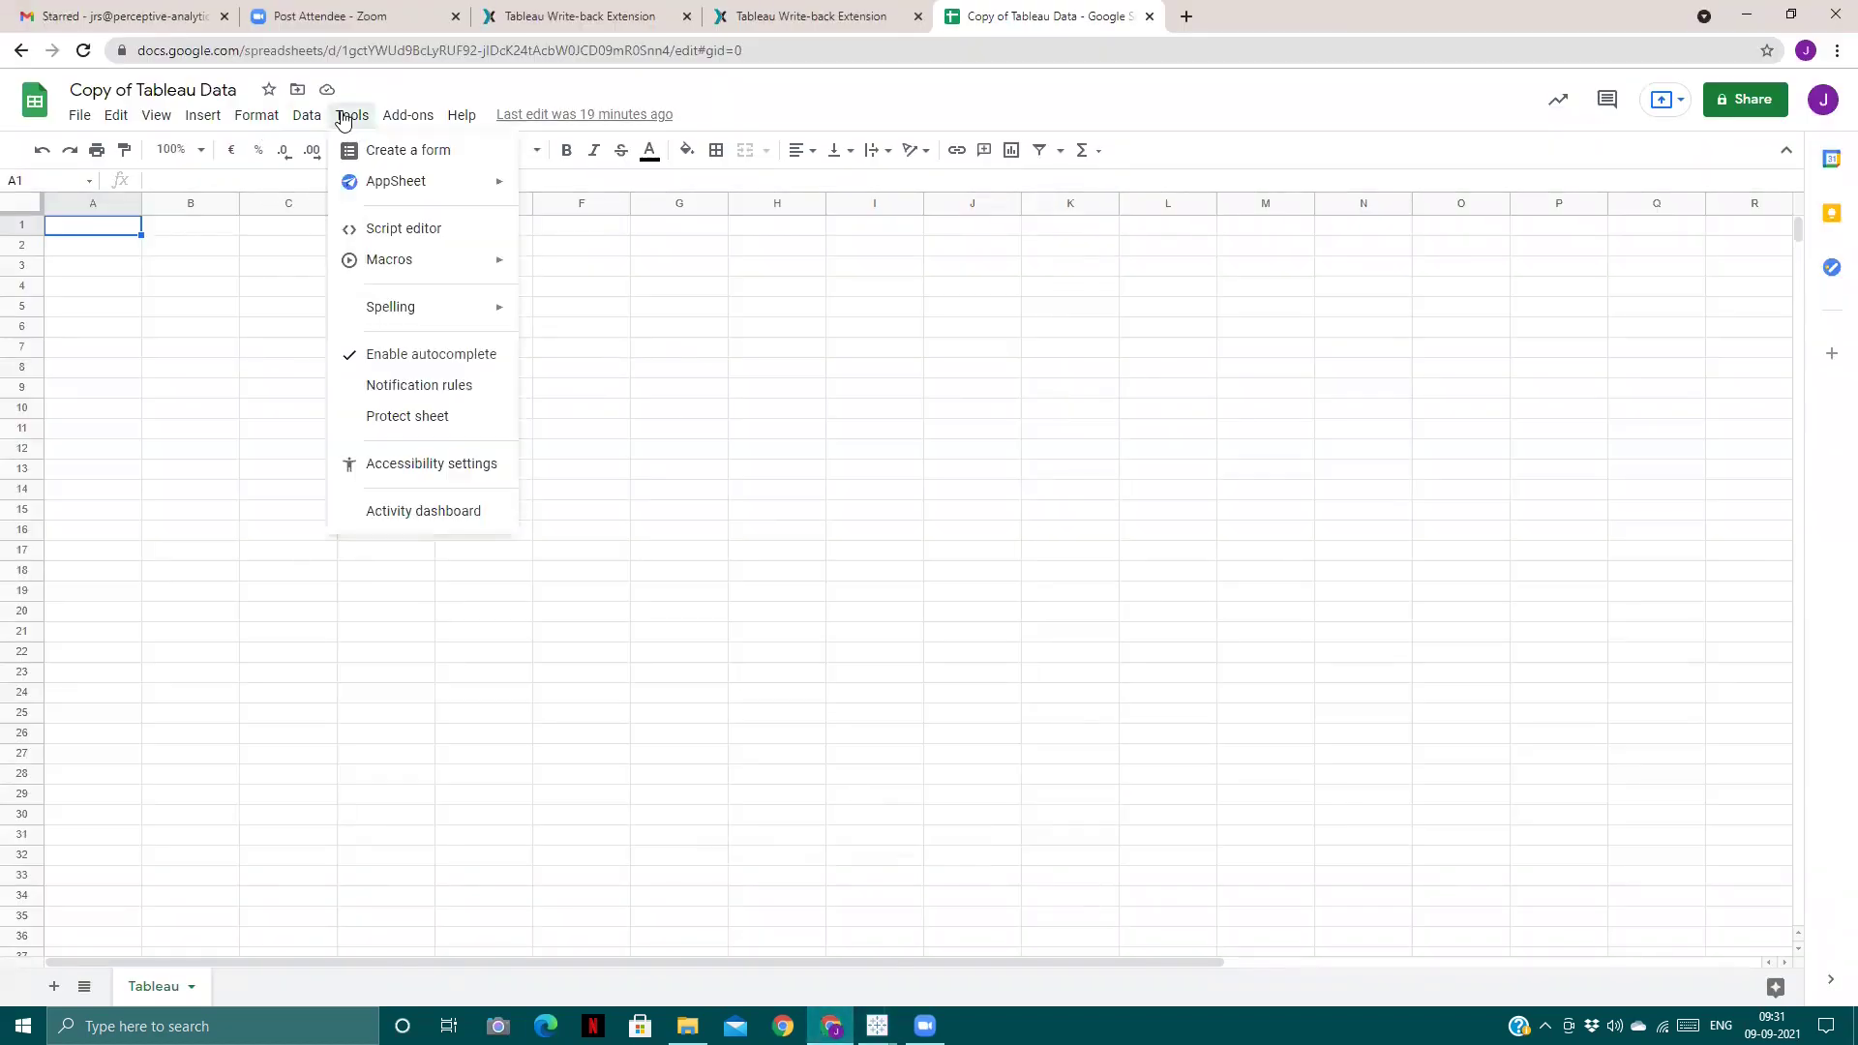
pyautogui.click(386, 227)
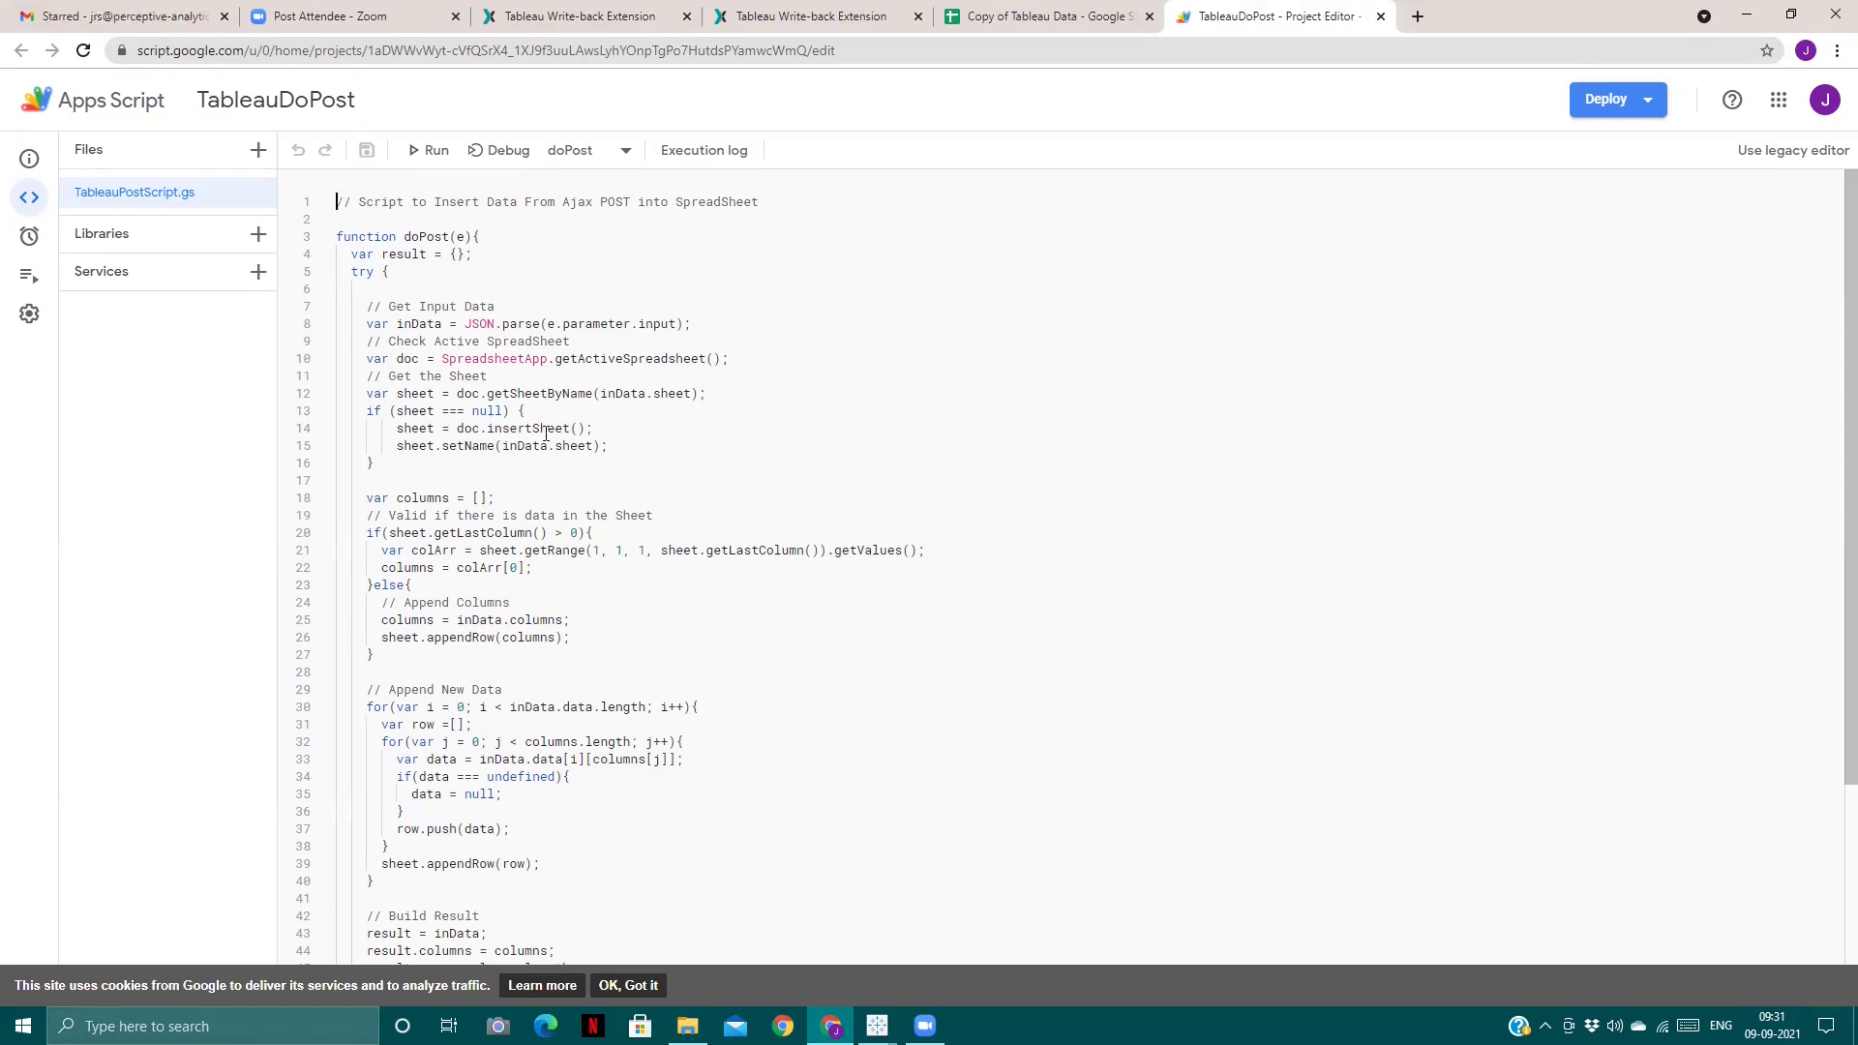
pyautogui.scroll(-2, 547, 435)
pyautogui.scroll(-2, 547, 435)
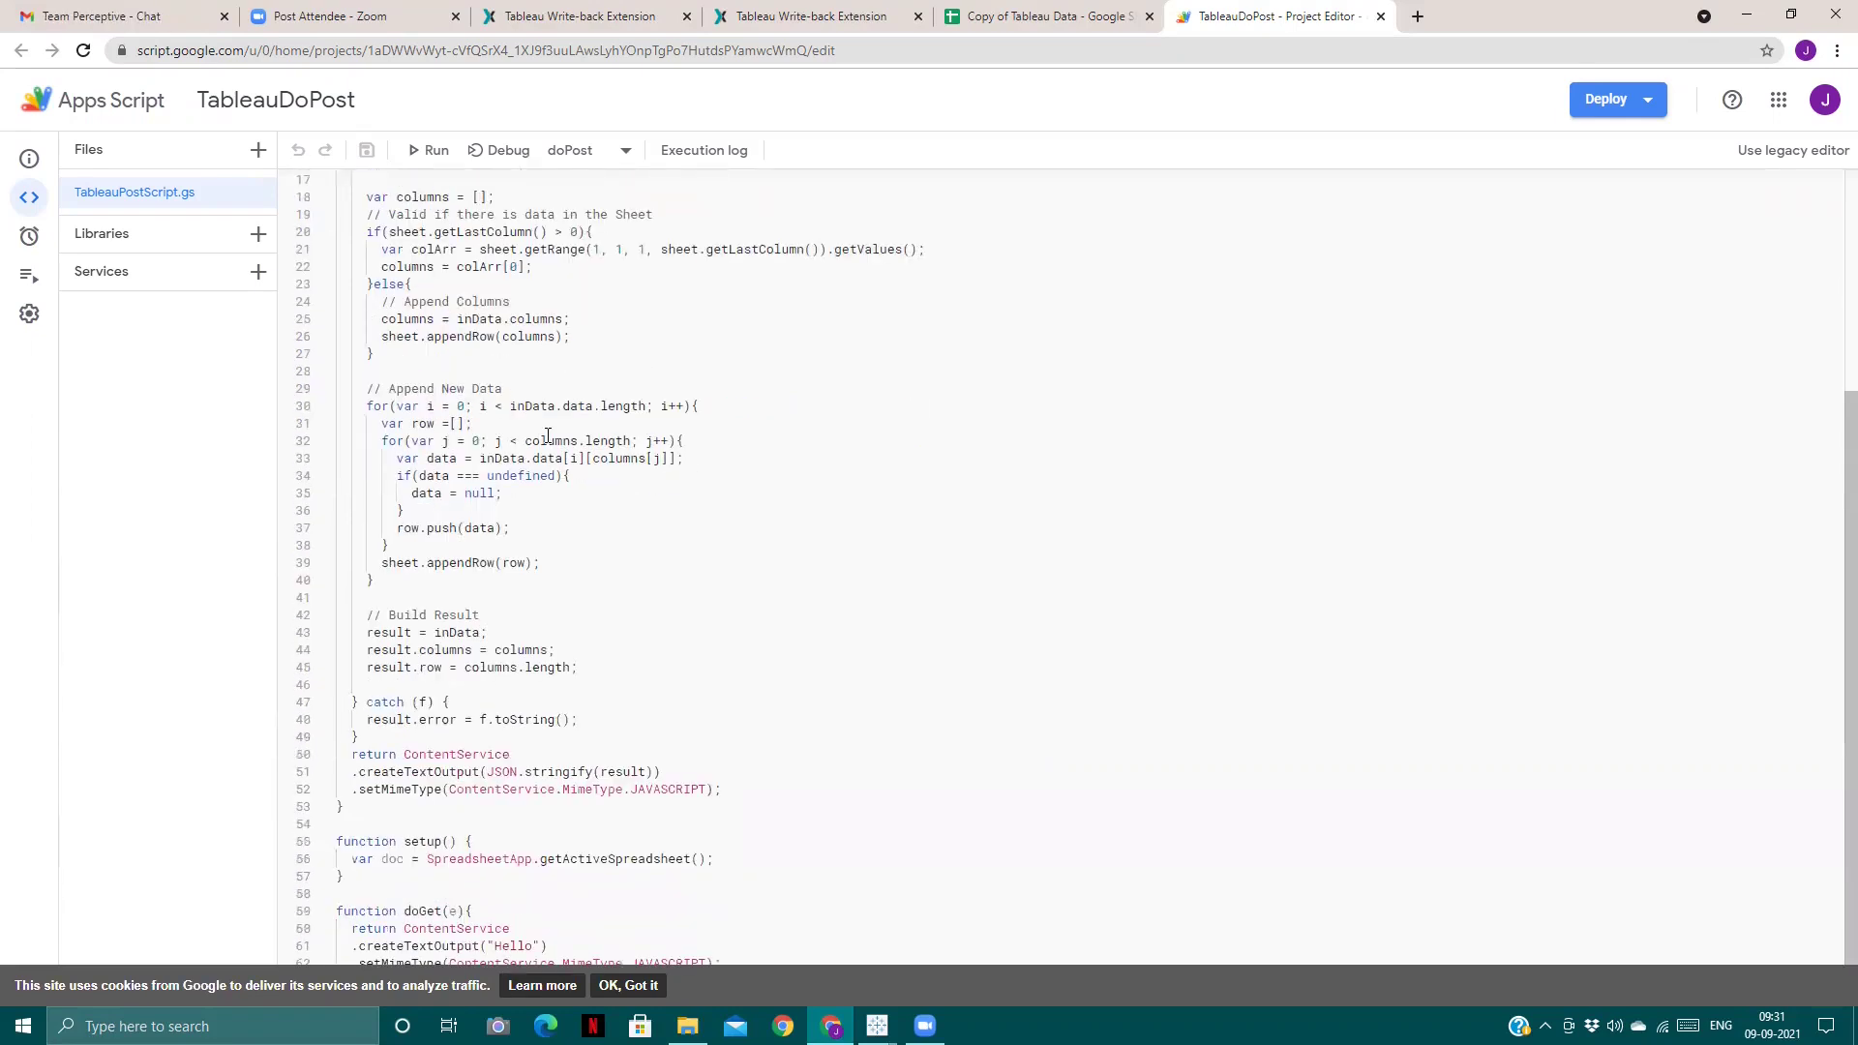
pyautogui.scroll(4, 547, 434)
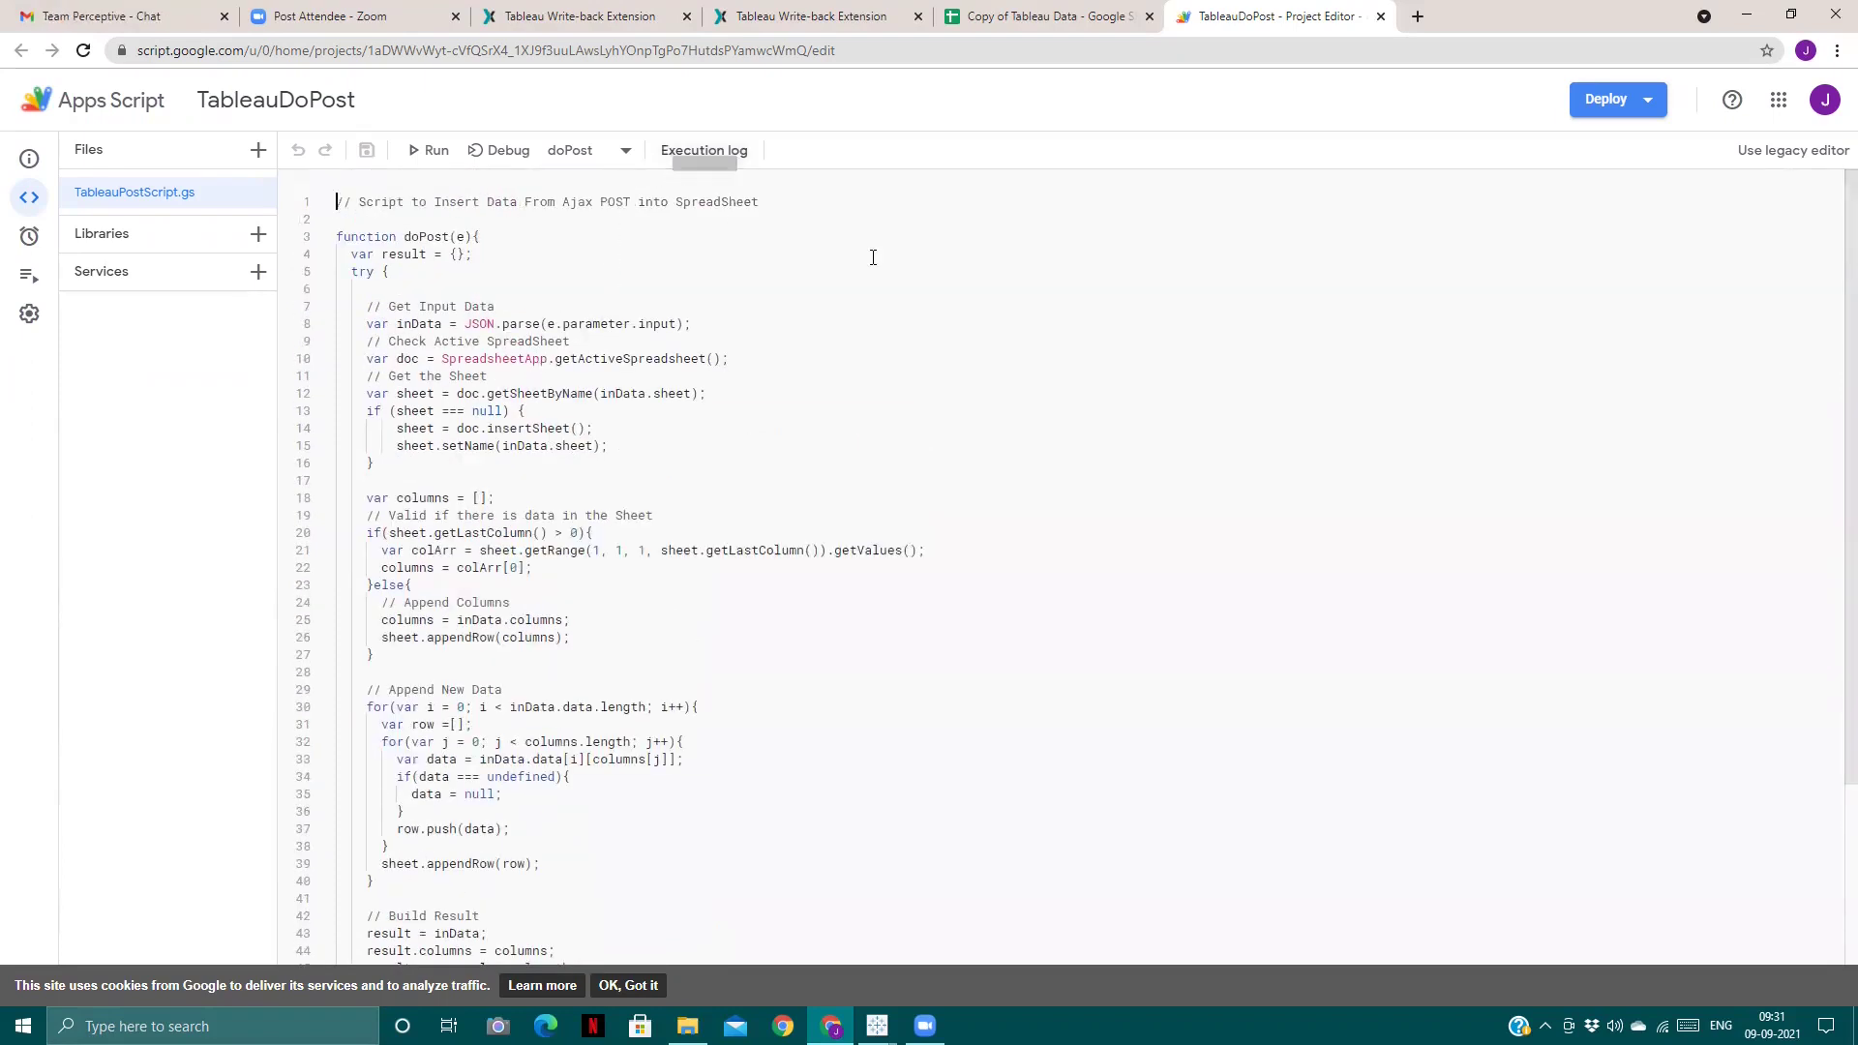
# - Deploy the TableauDoPost script as a new web app with access granted to Anyone
pyautogui.click(1610, 109)
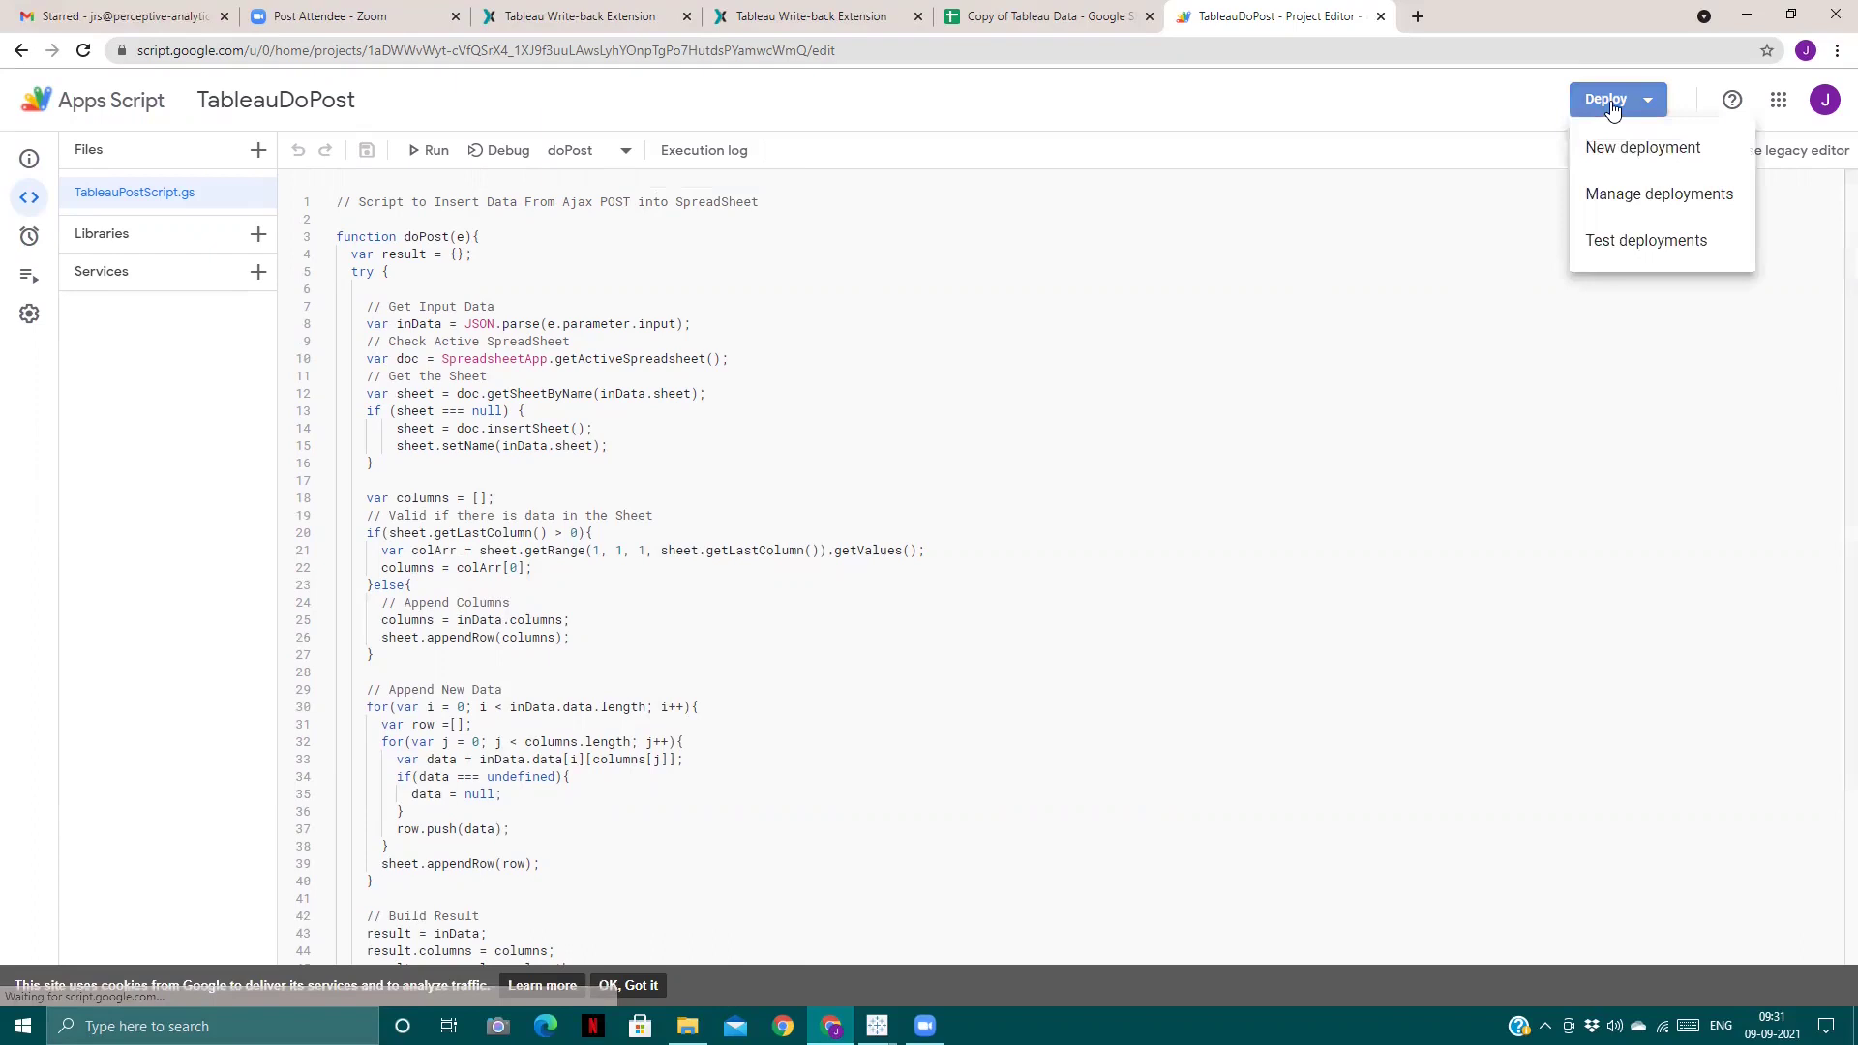
pyautogui.click(1598, 153)
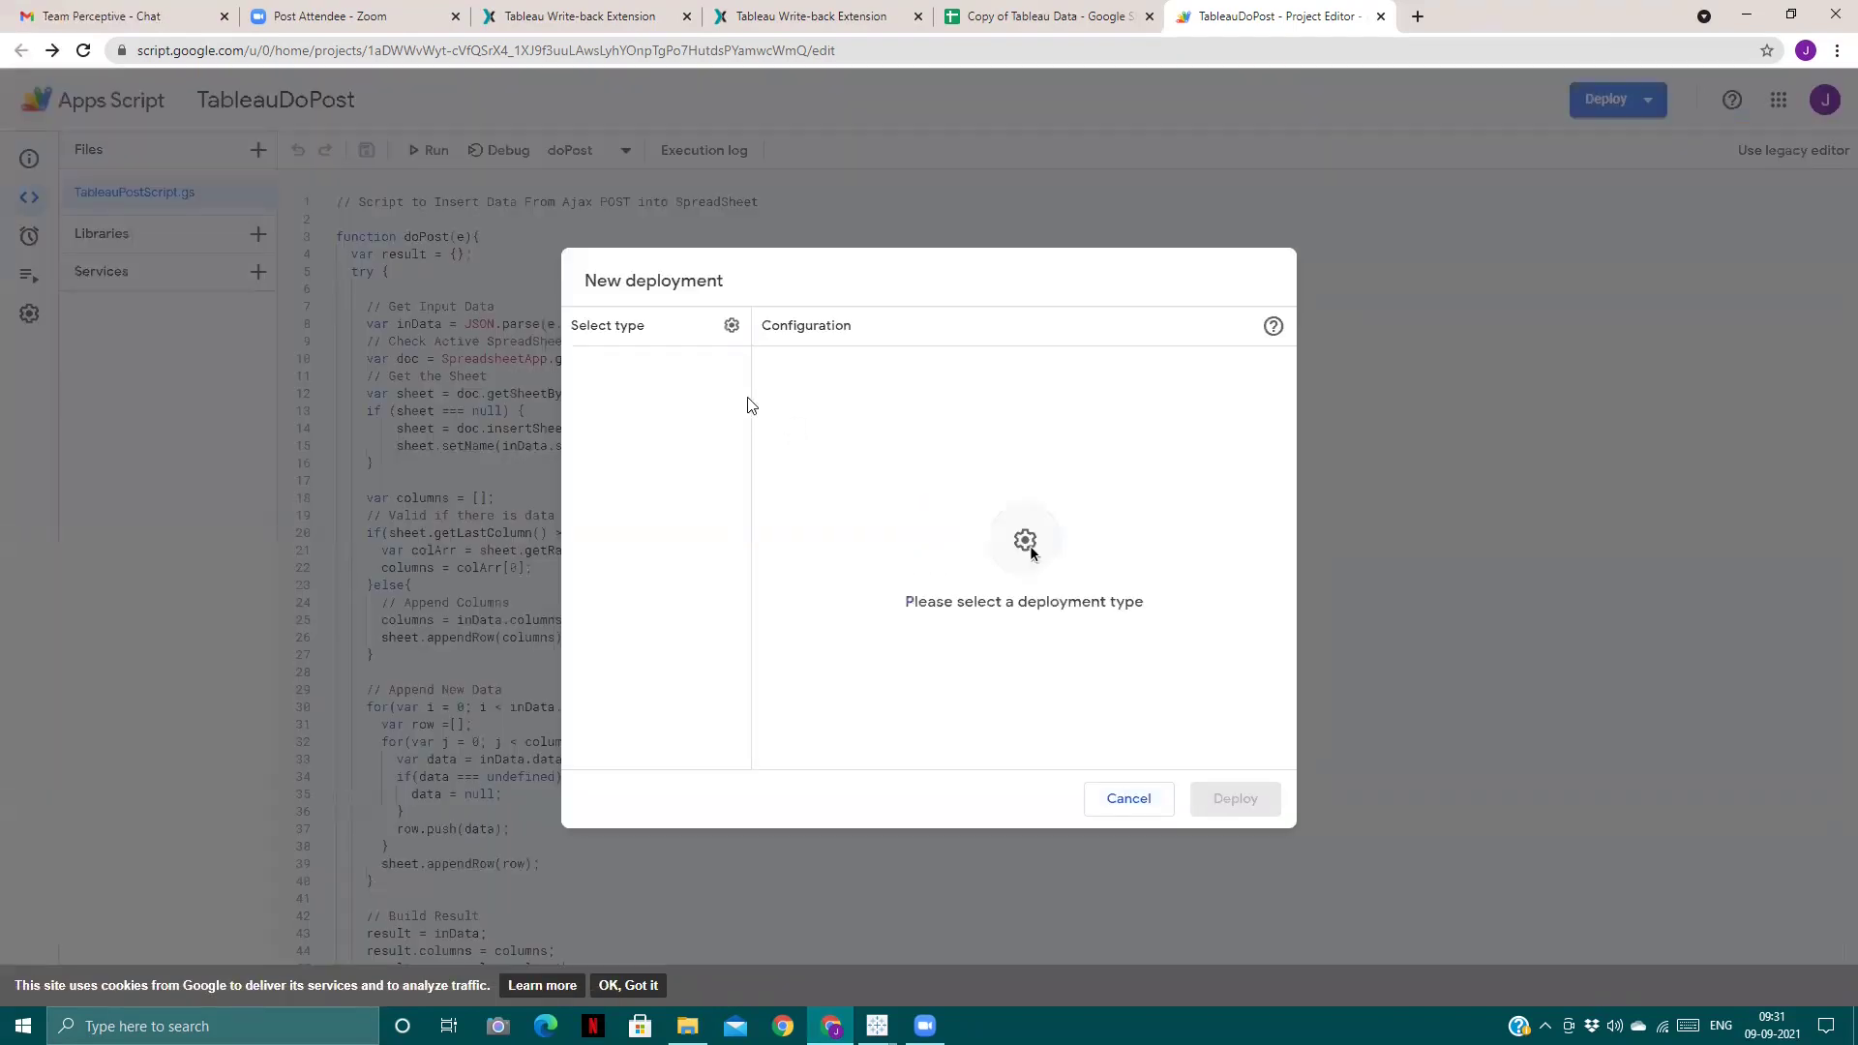
pyautogui.click(731, 326)
pyautogui.click(765, 373)
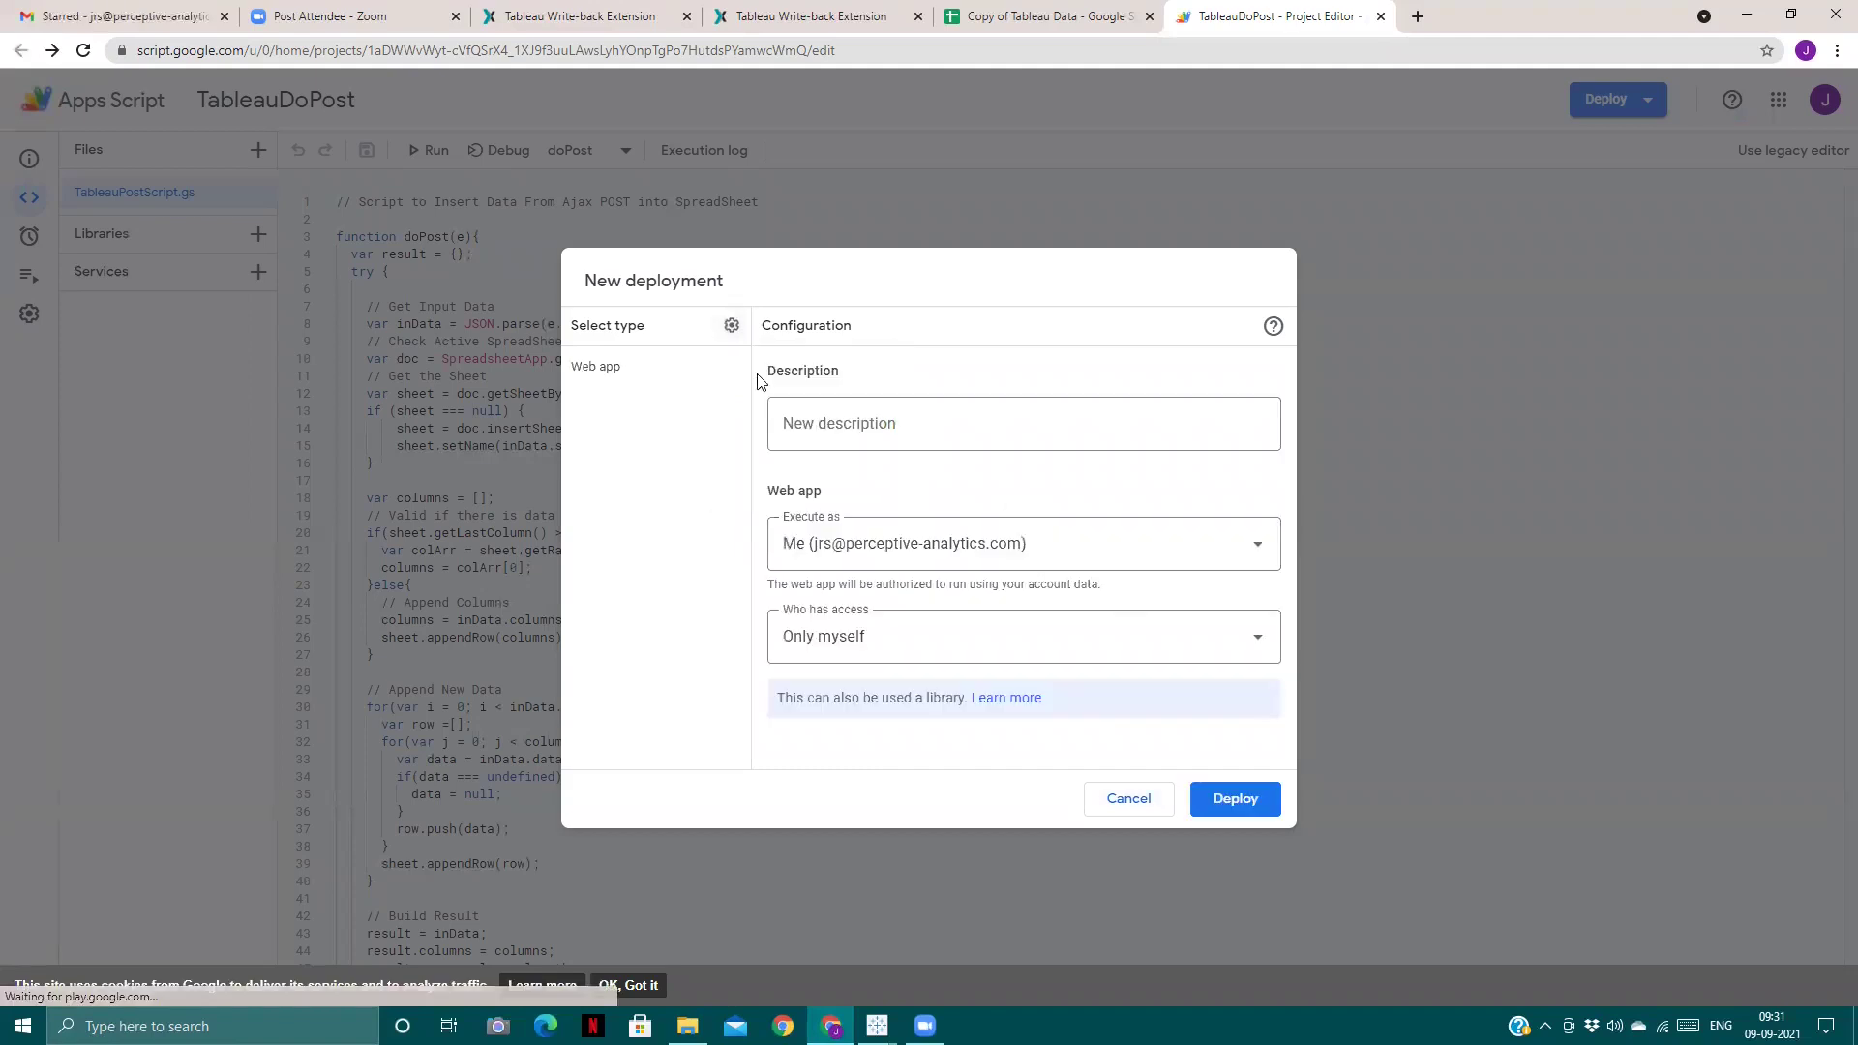
pyautogui.click(1011, 655)
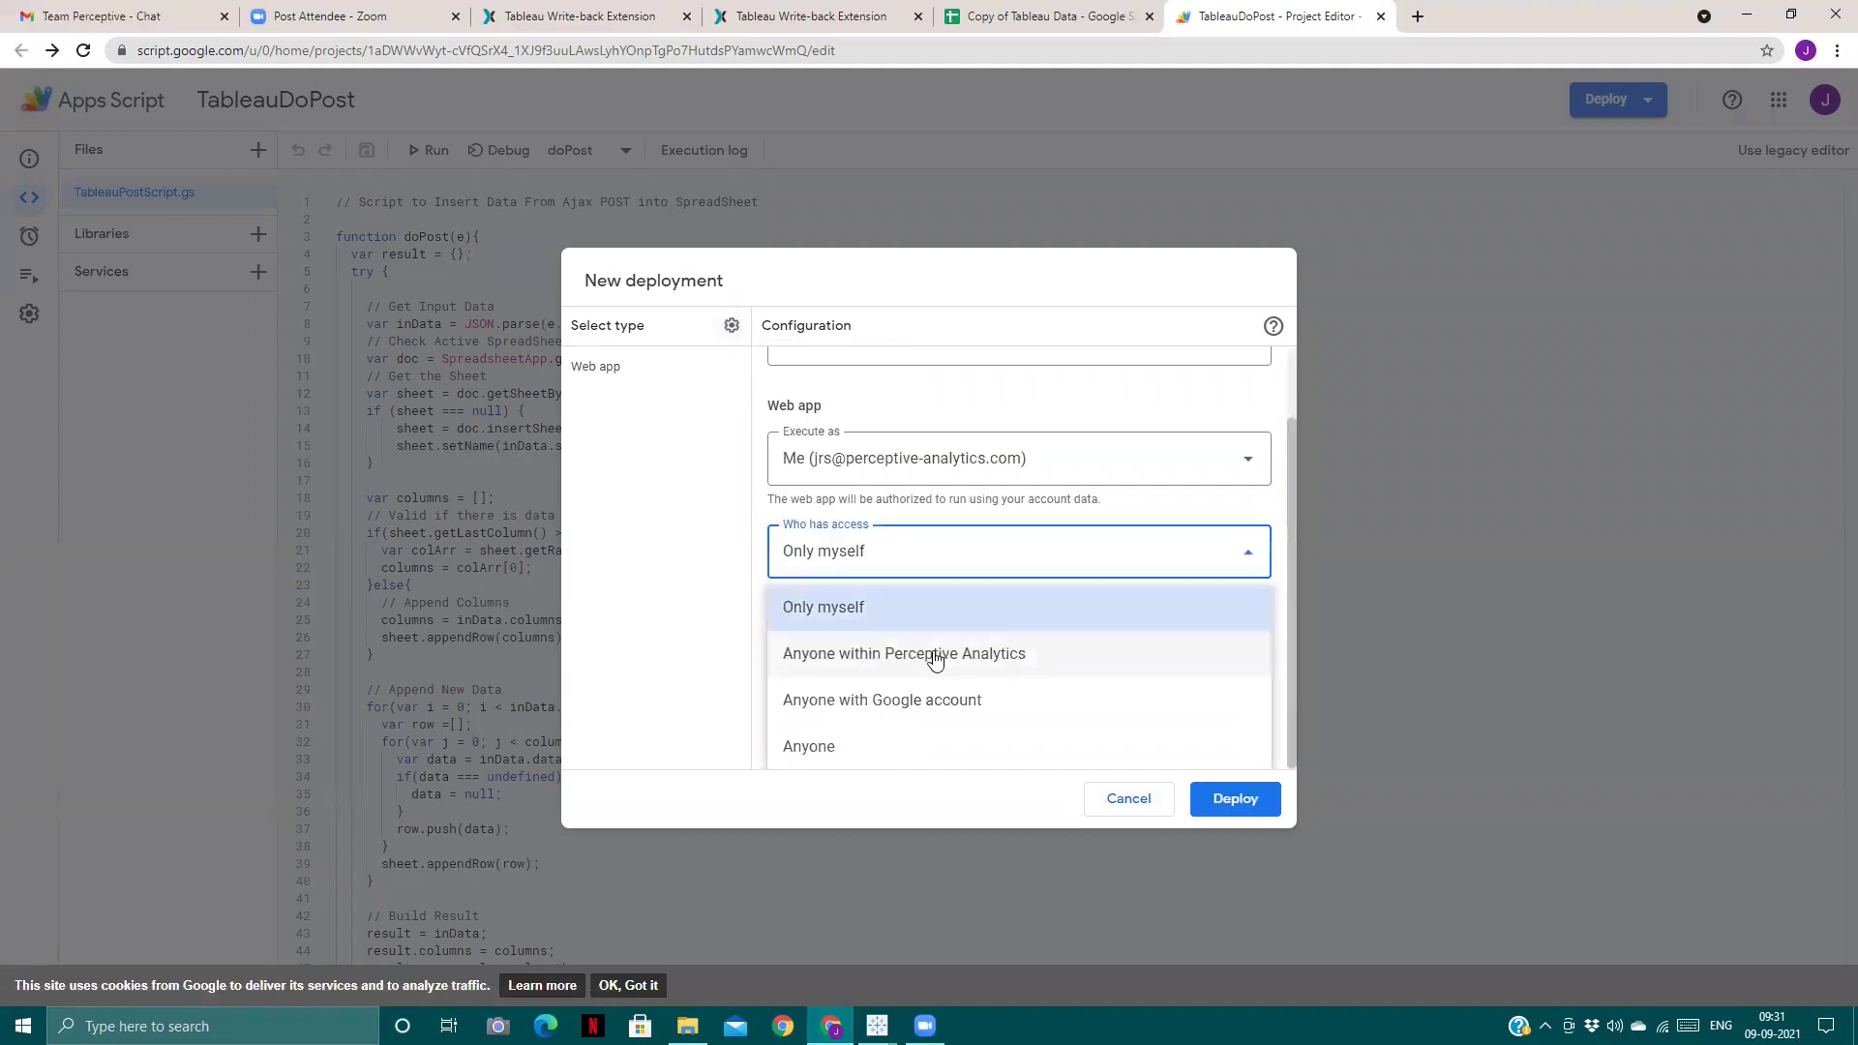
pyautogui.click(878, 746)
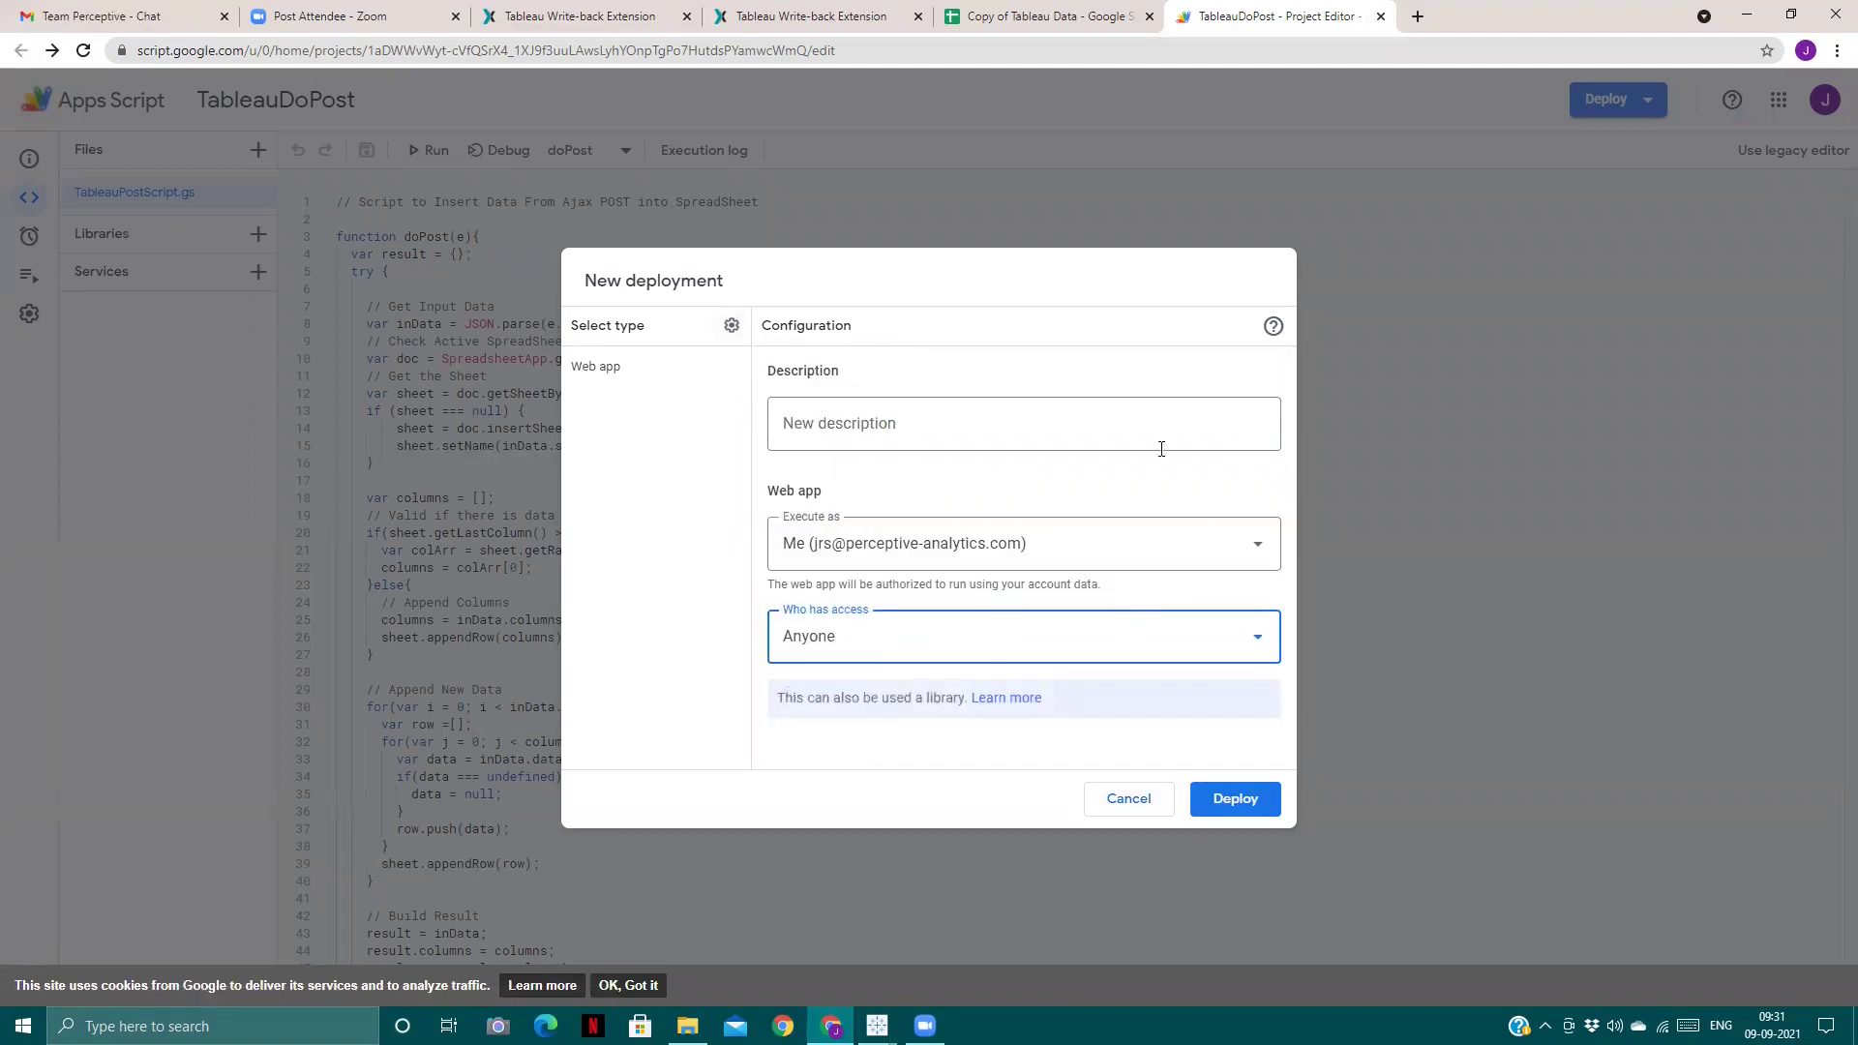
pyautogui.click(1221, 809)
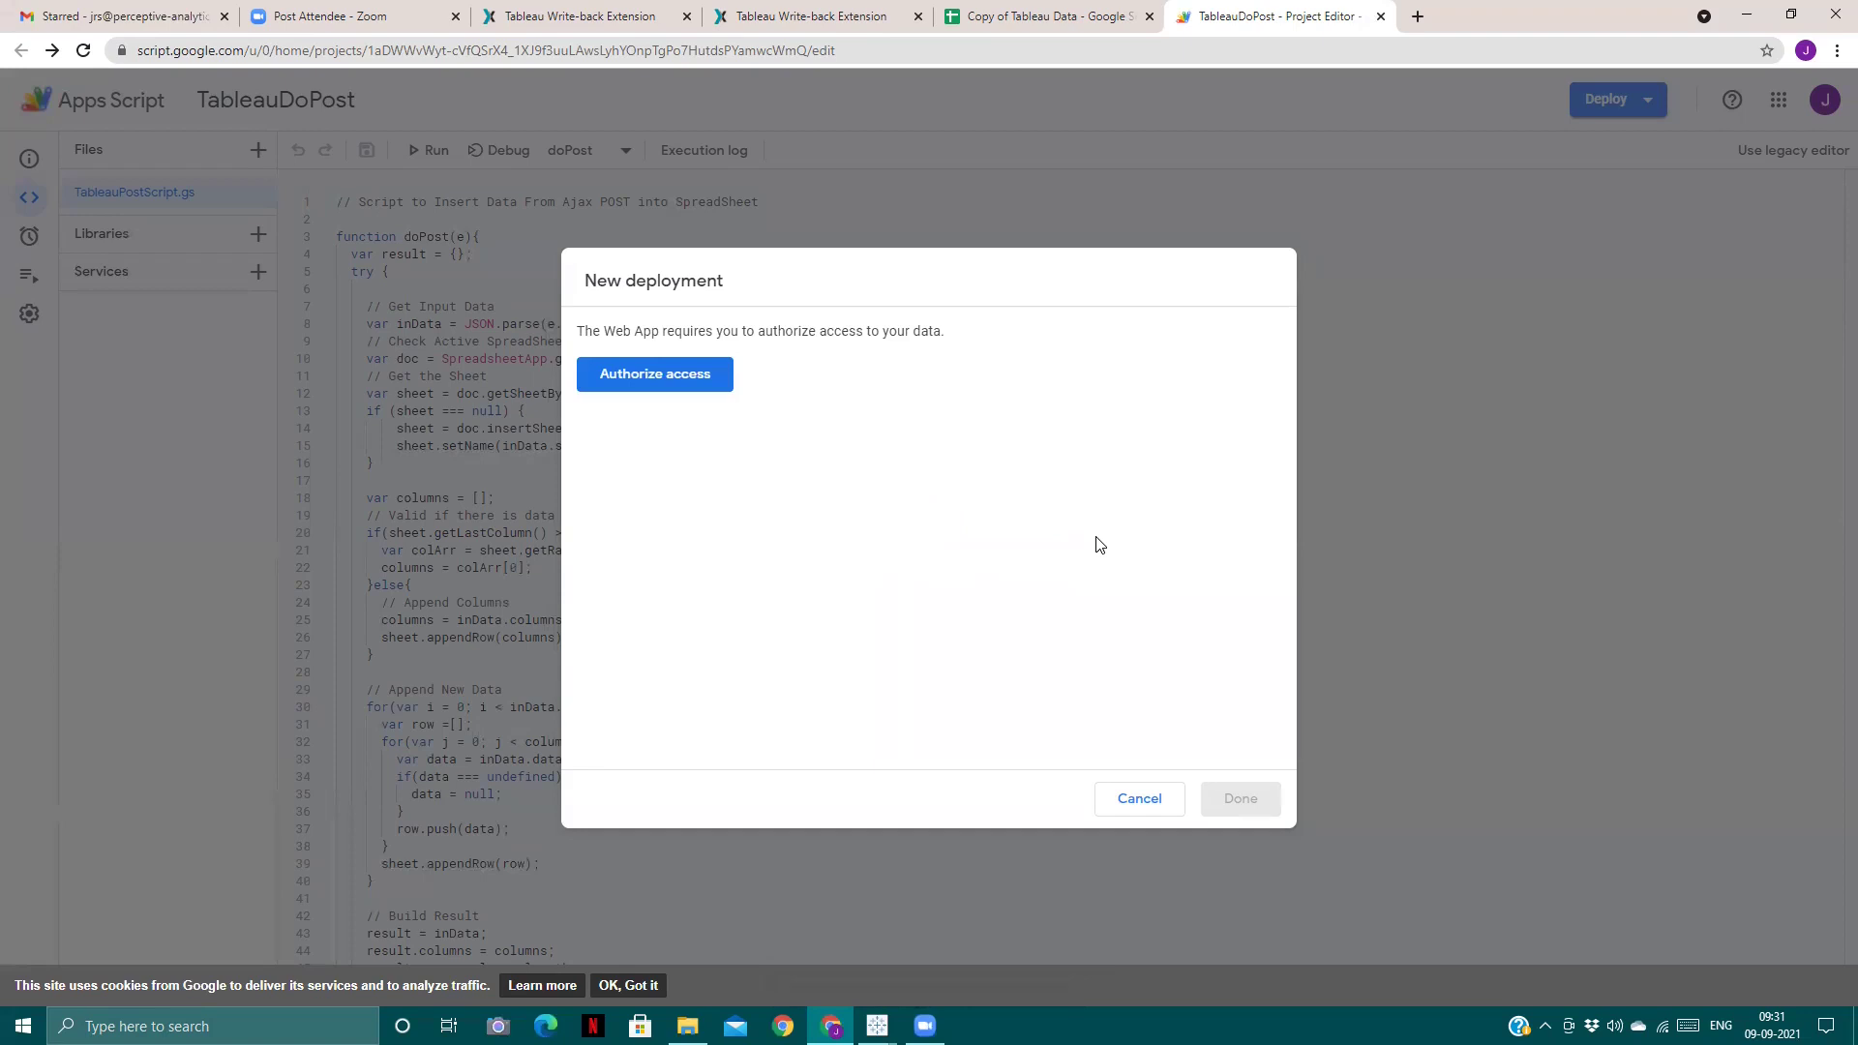
# - Authorize TableauDoPost to access the Google account's spreadsheets and copy the deployed web app URL
pyautogui.click(658, 374)
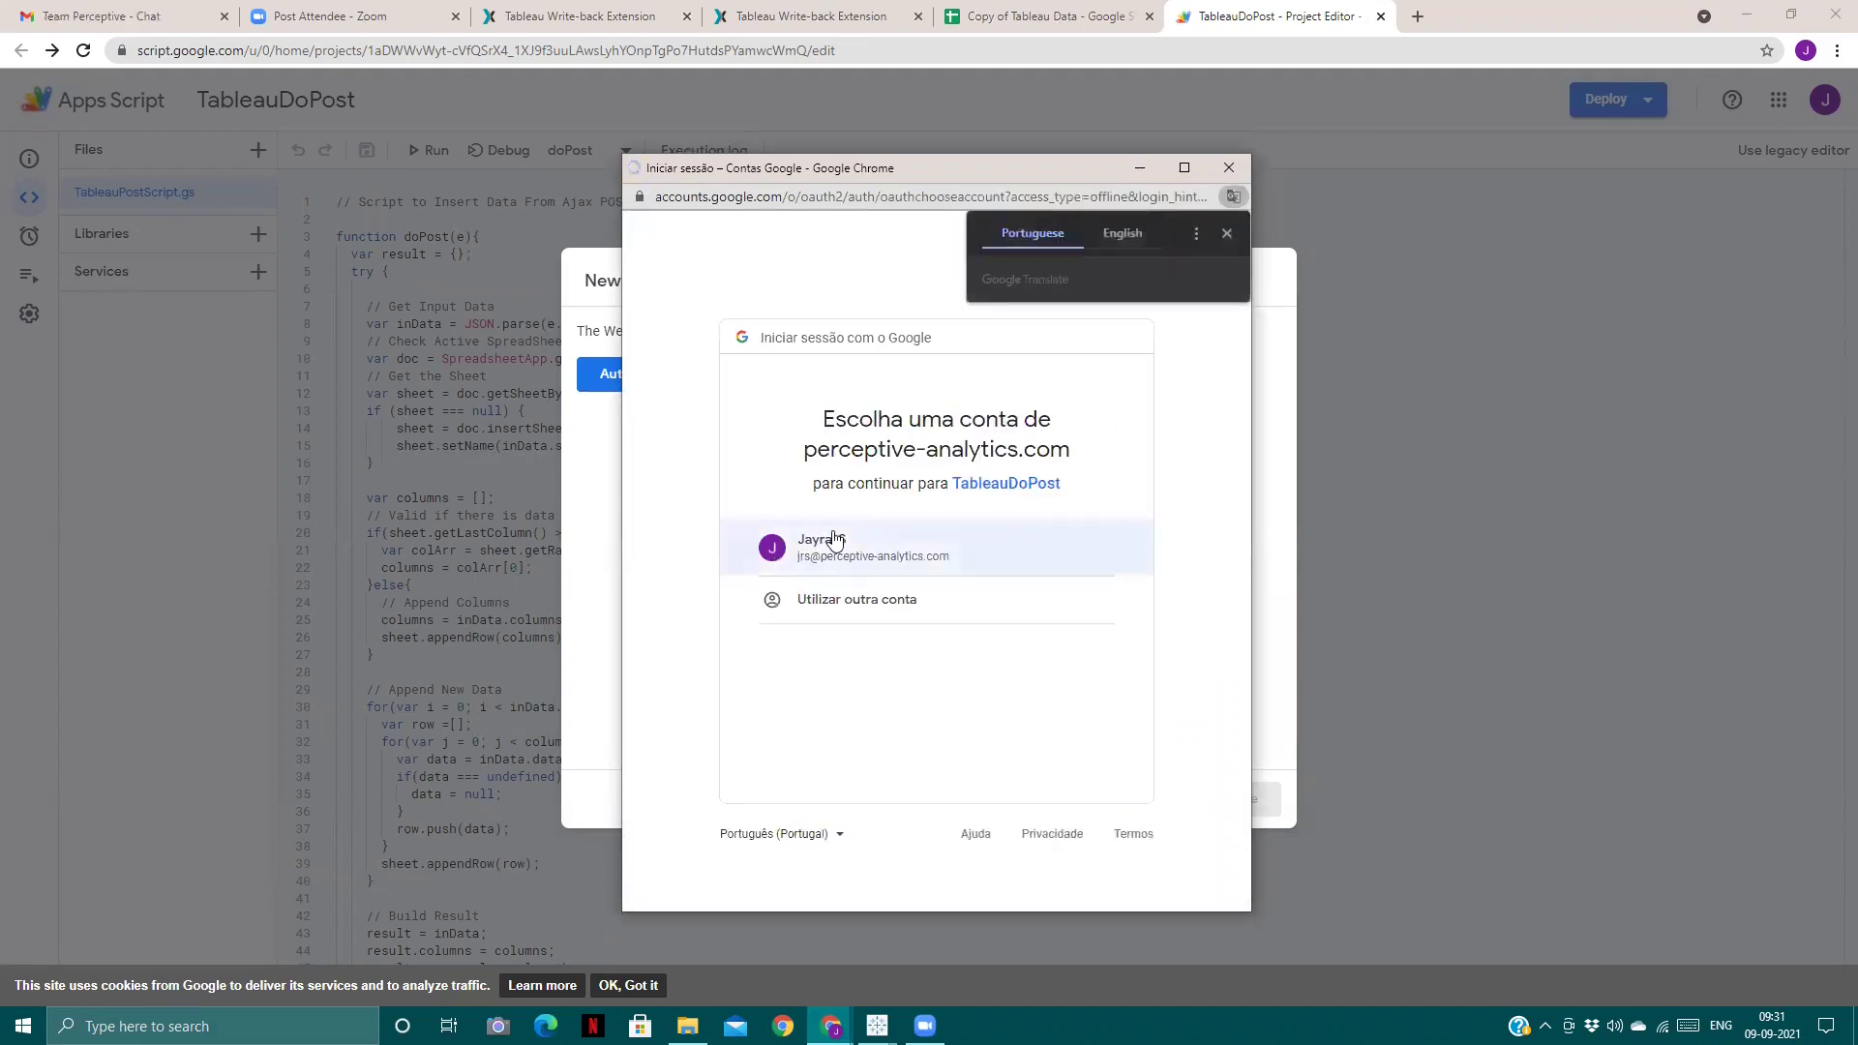
pyautogui.click(858, 548)
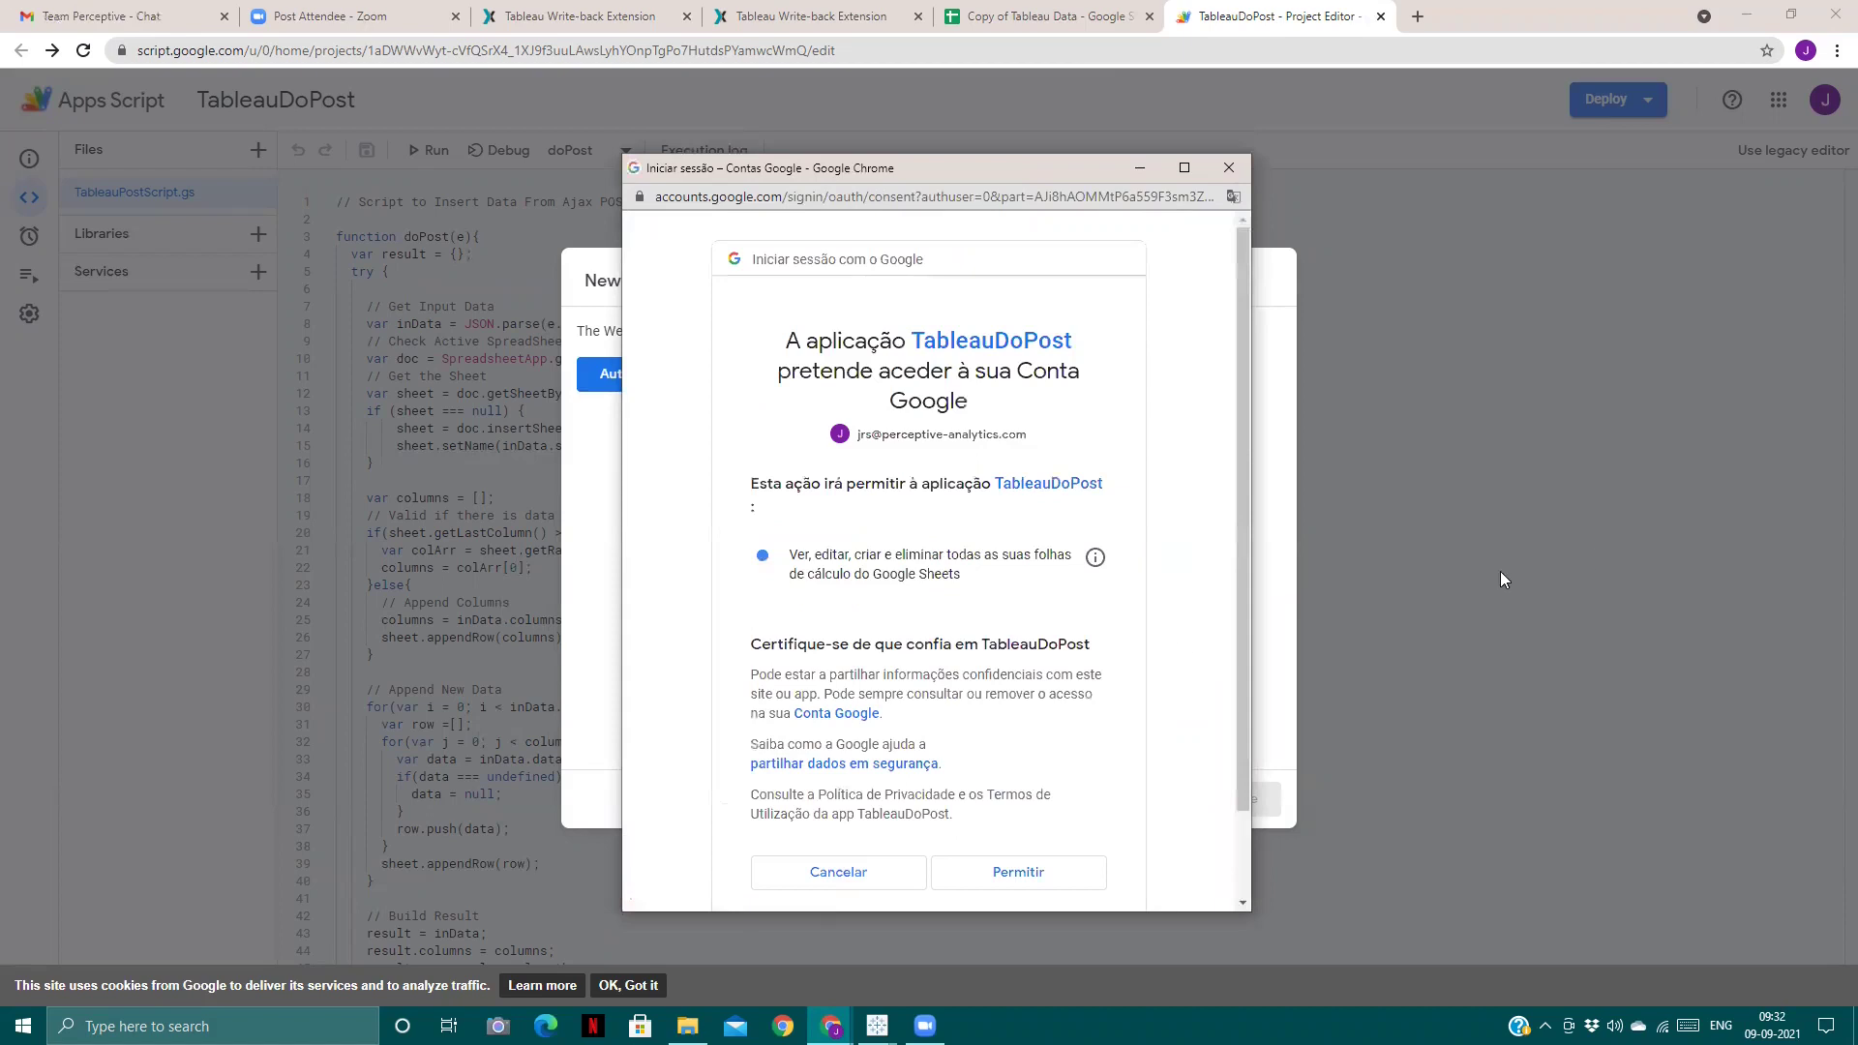
pyautogui.click(1009, 873)
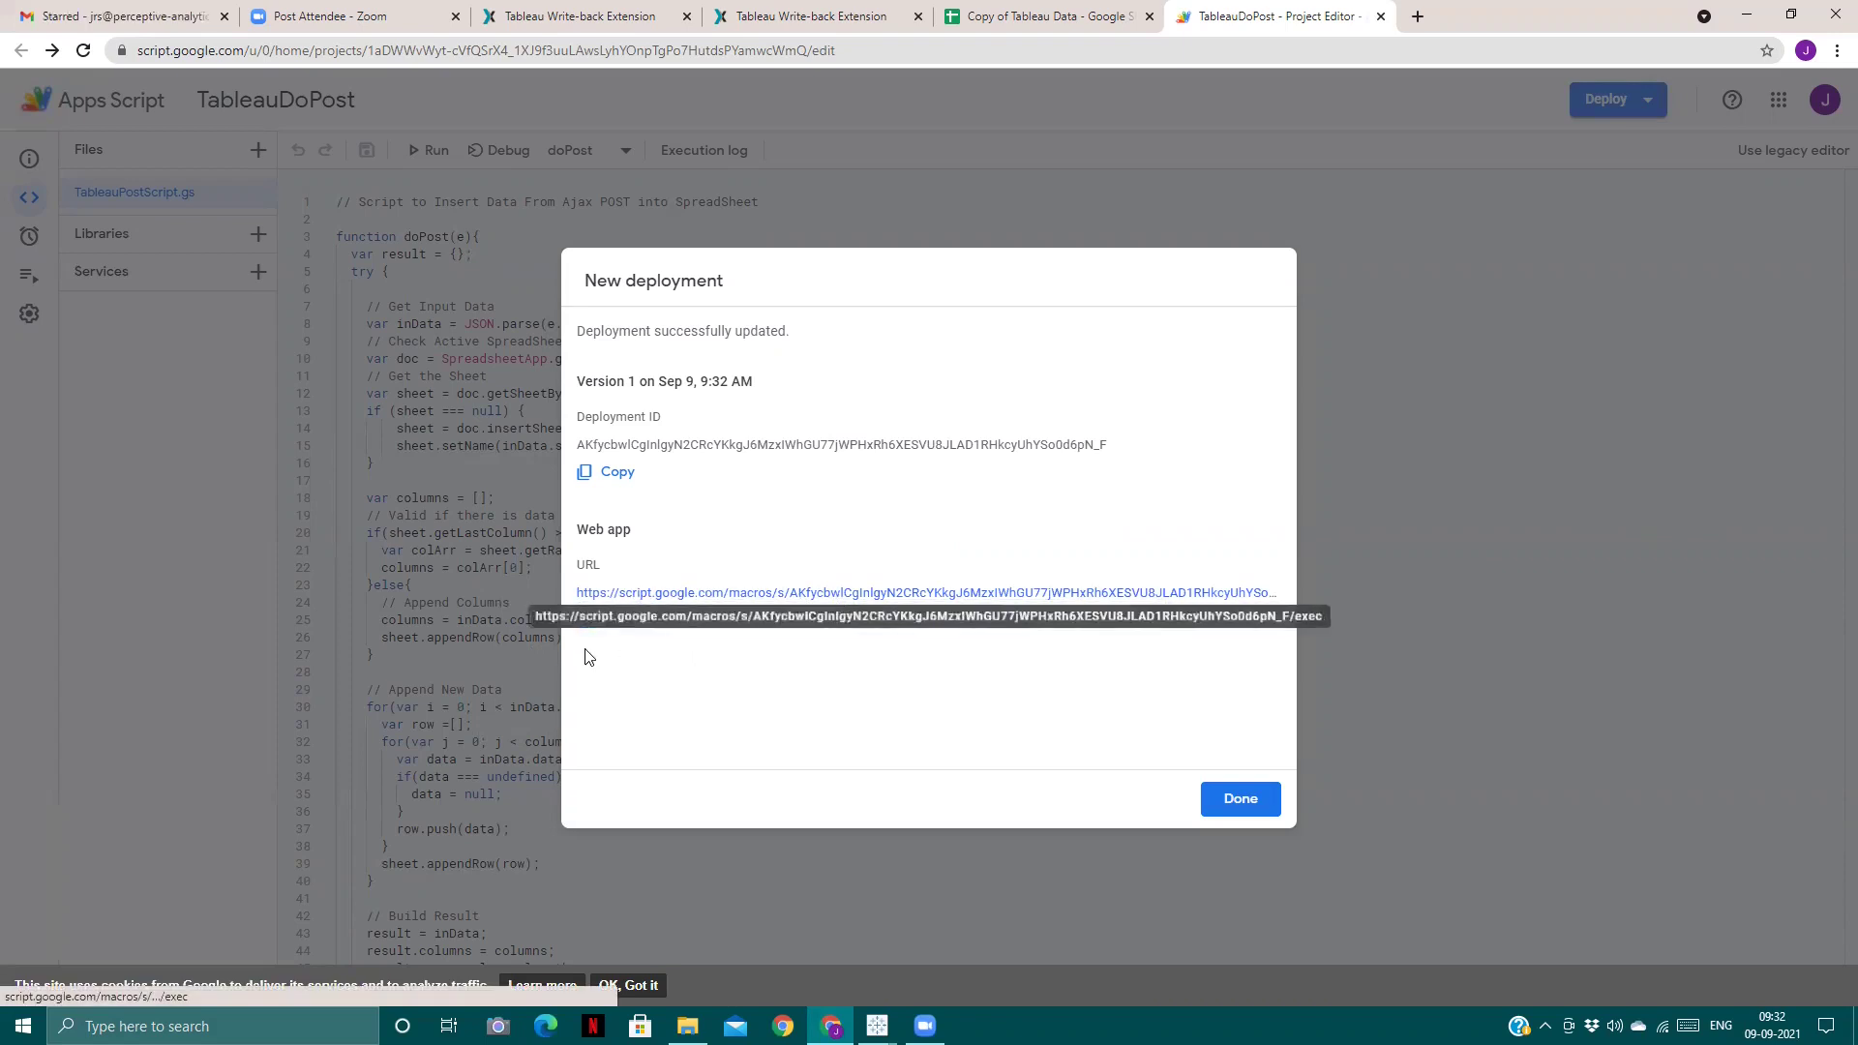
pyautogui.click(615, 621)
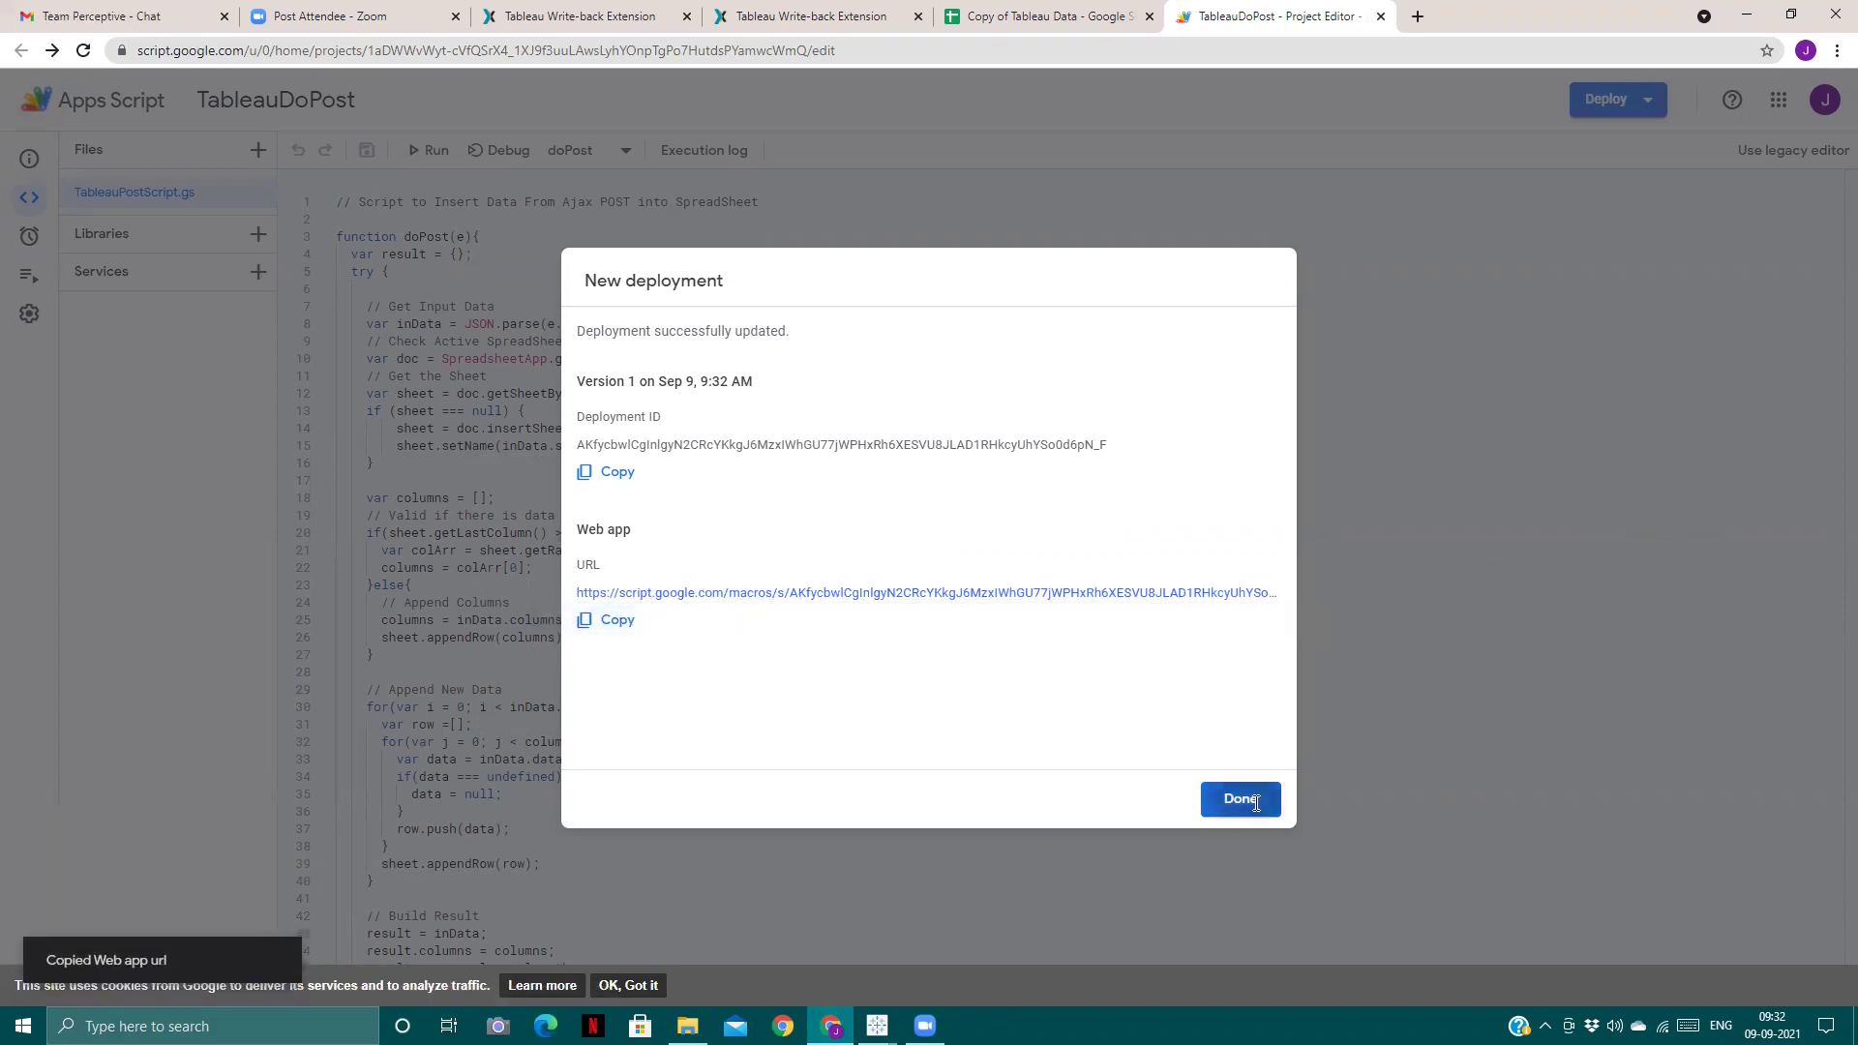
# - Close the deployment summary and paste the copied web app URL as the endpoint URL in Tableau Book2's Xpand Write-Back configuration
pyautogui.click(1255, 802)
pyautogui.click(1127, 16)
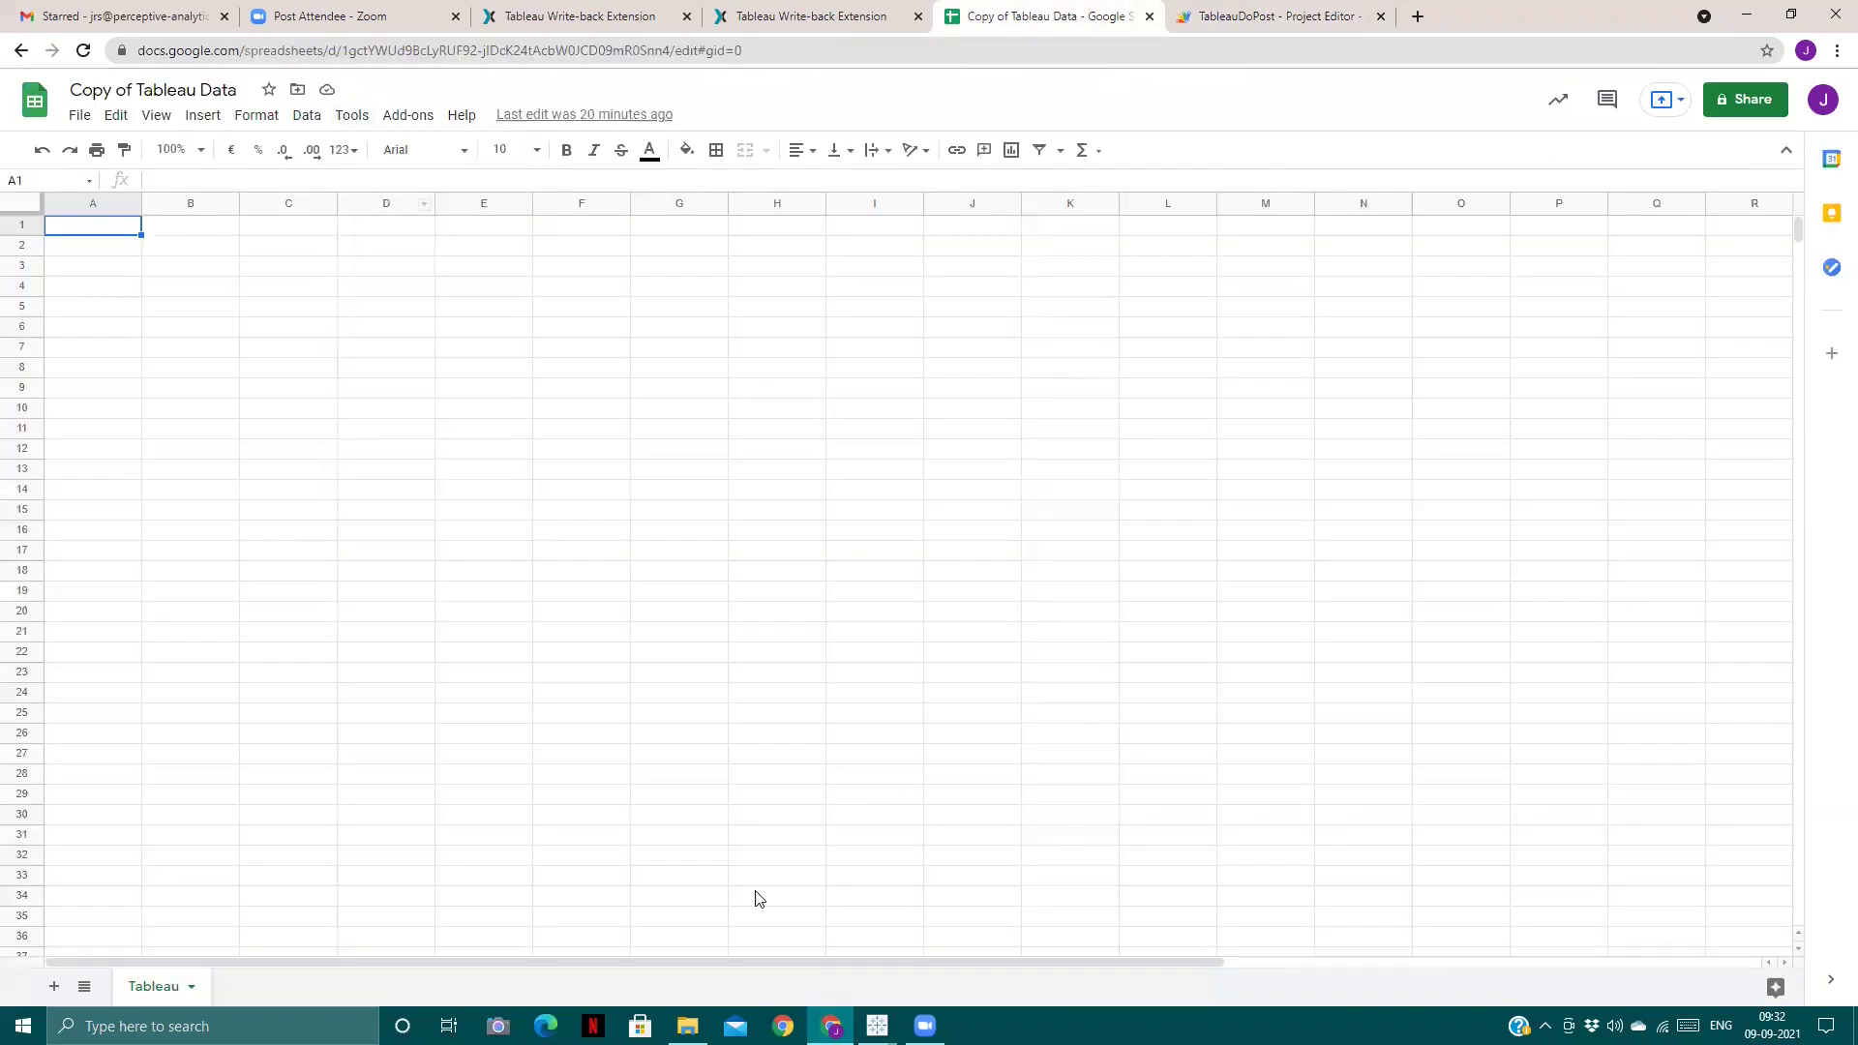
pyautogui.moveTo(877, 1024)
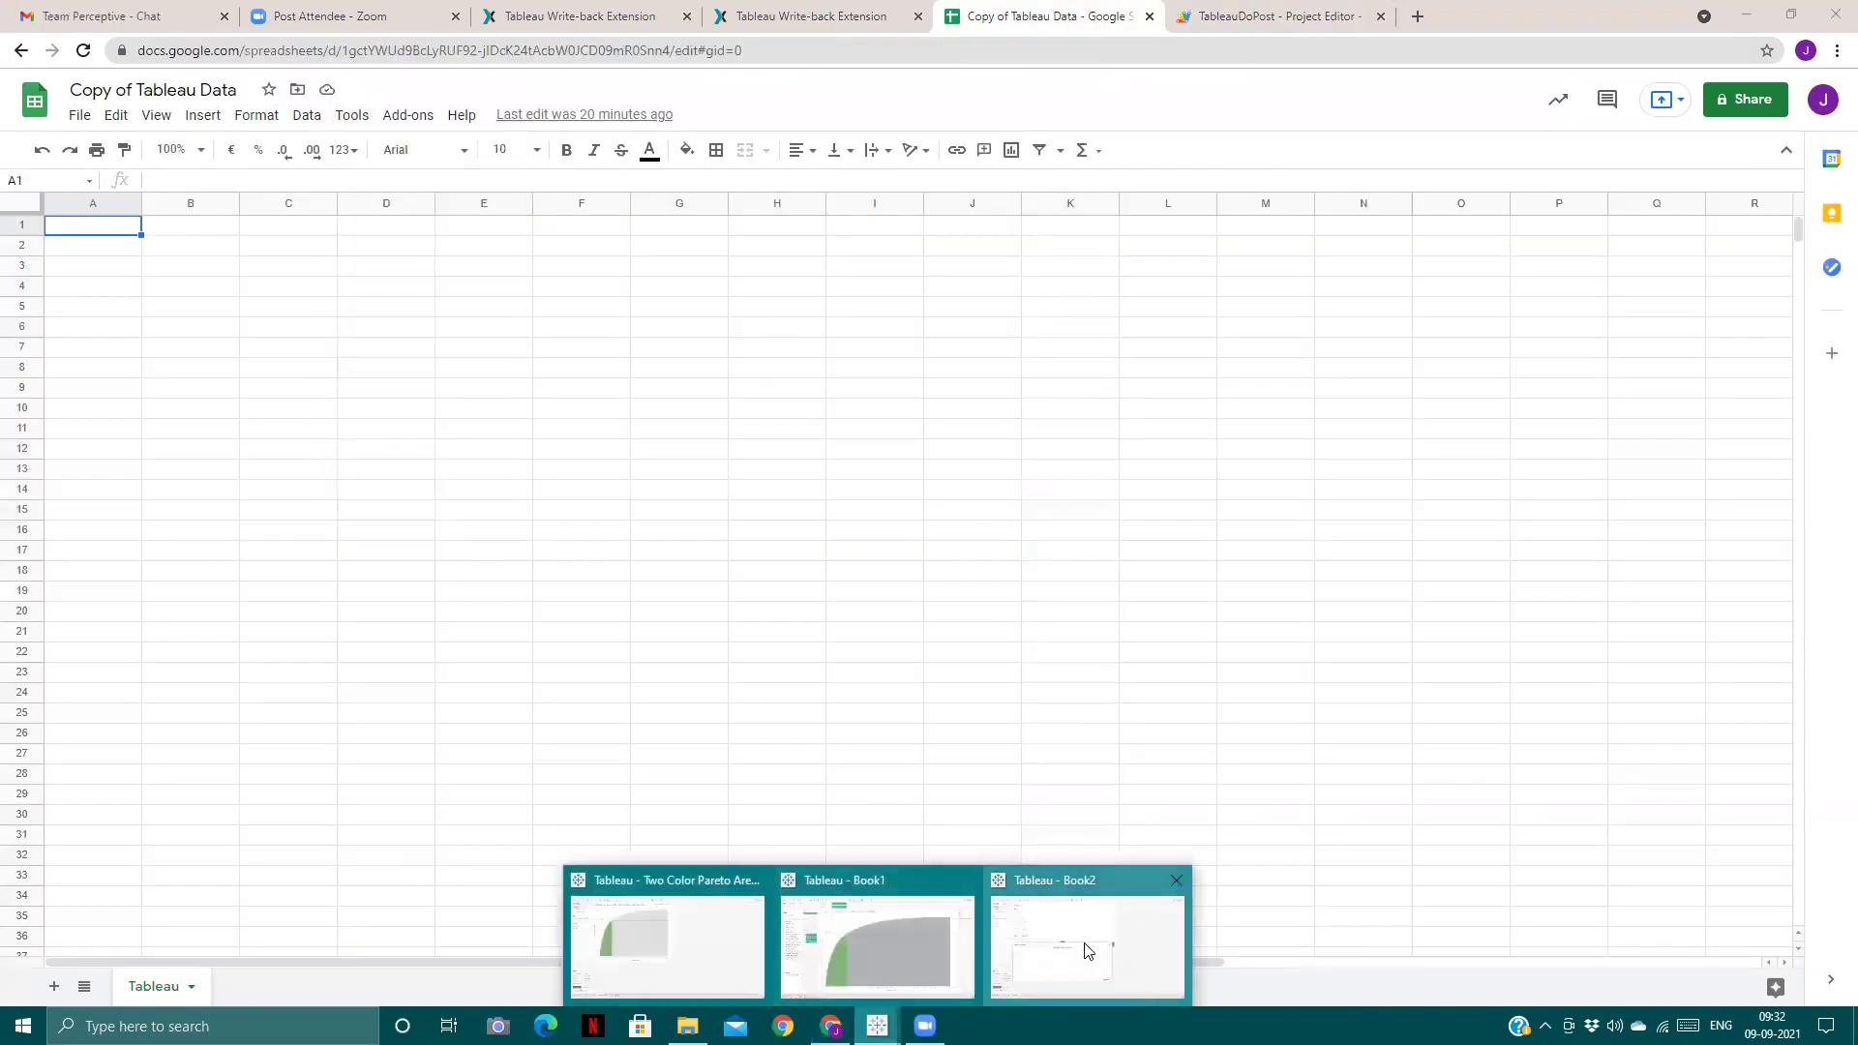
pyautogui.click(1086, 950)
pyautogui.click(750, 492)
pyautogui.rightClick(750, 493)
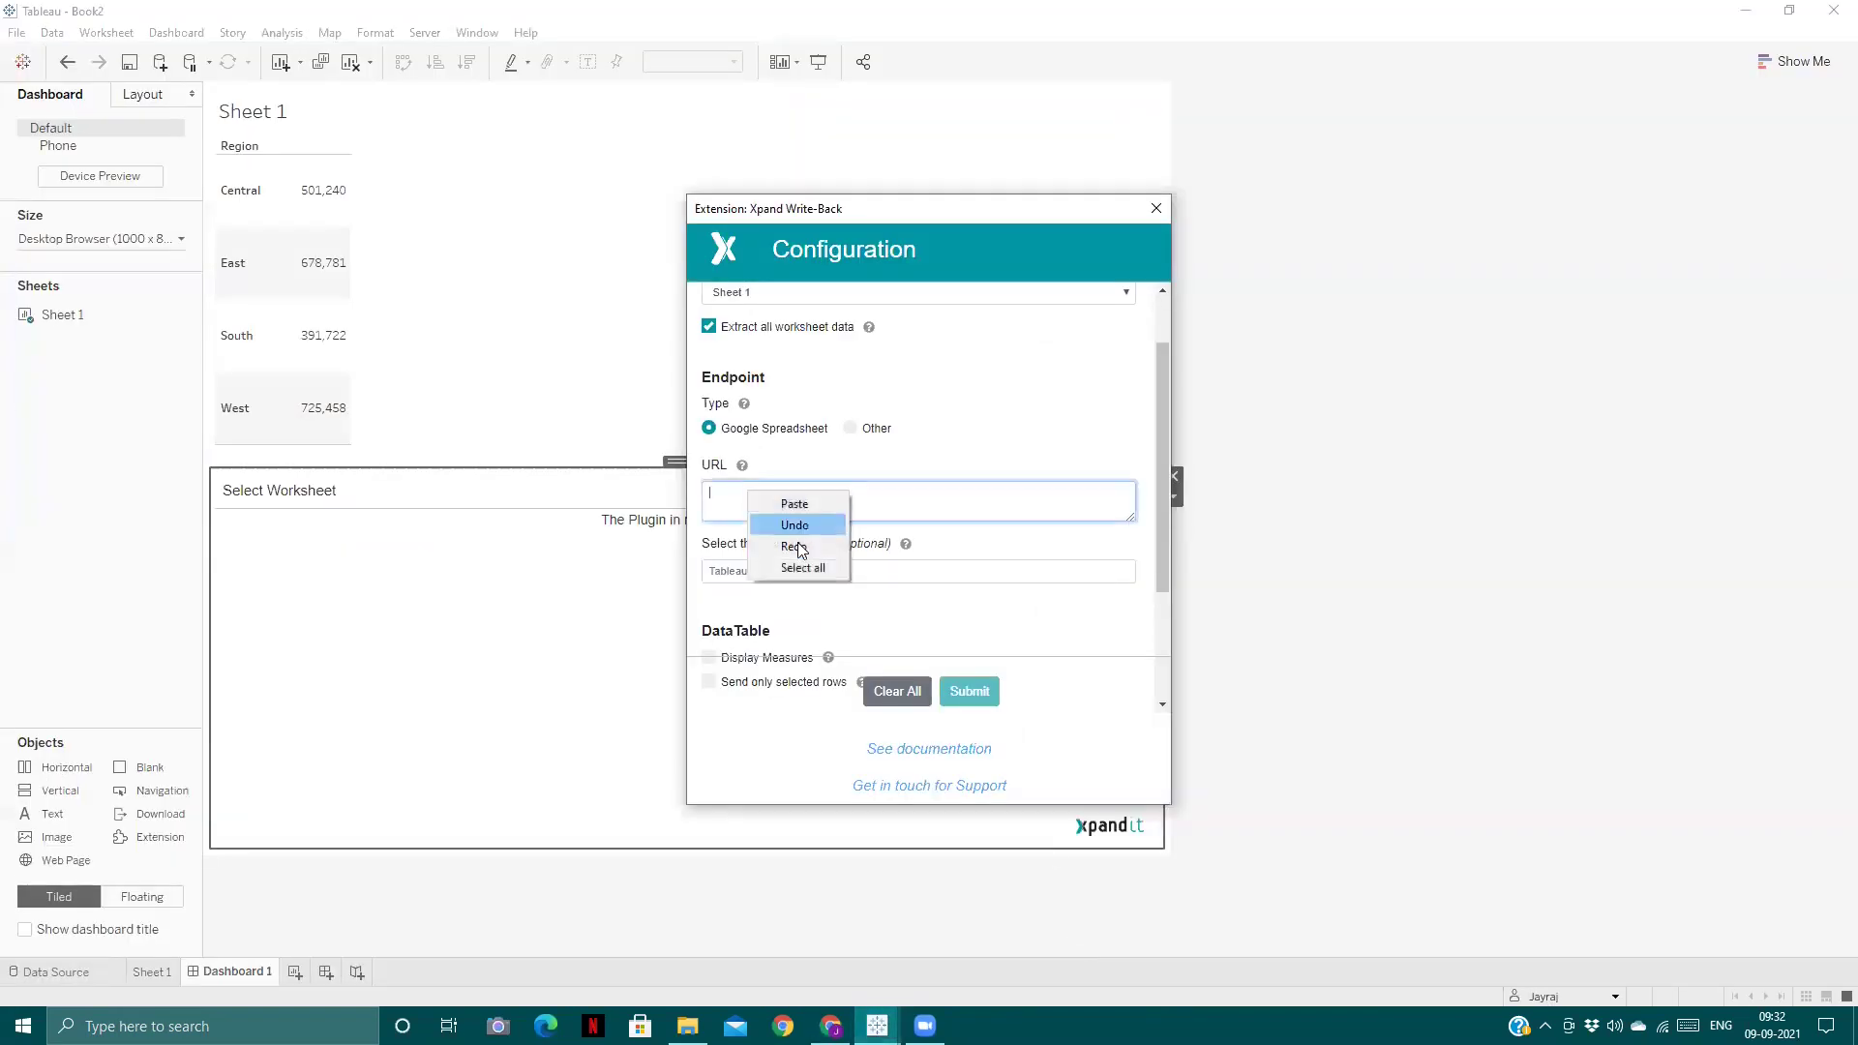
pyautogui.click(806, 500)
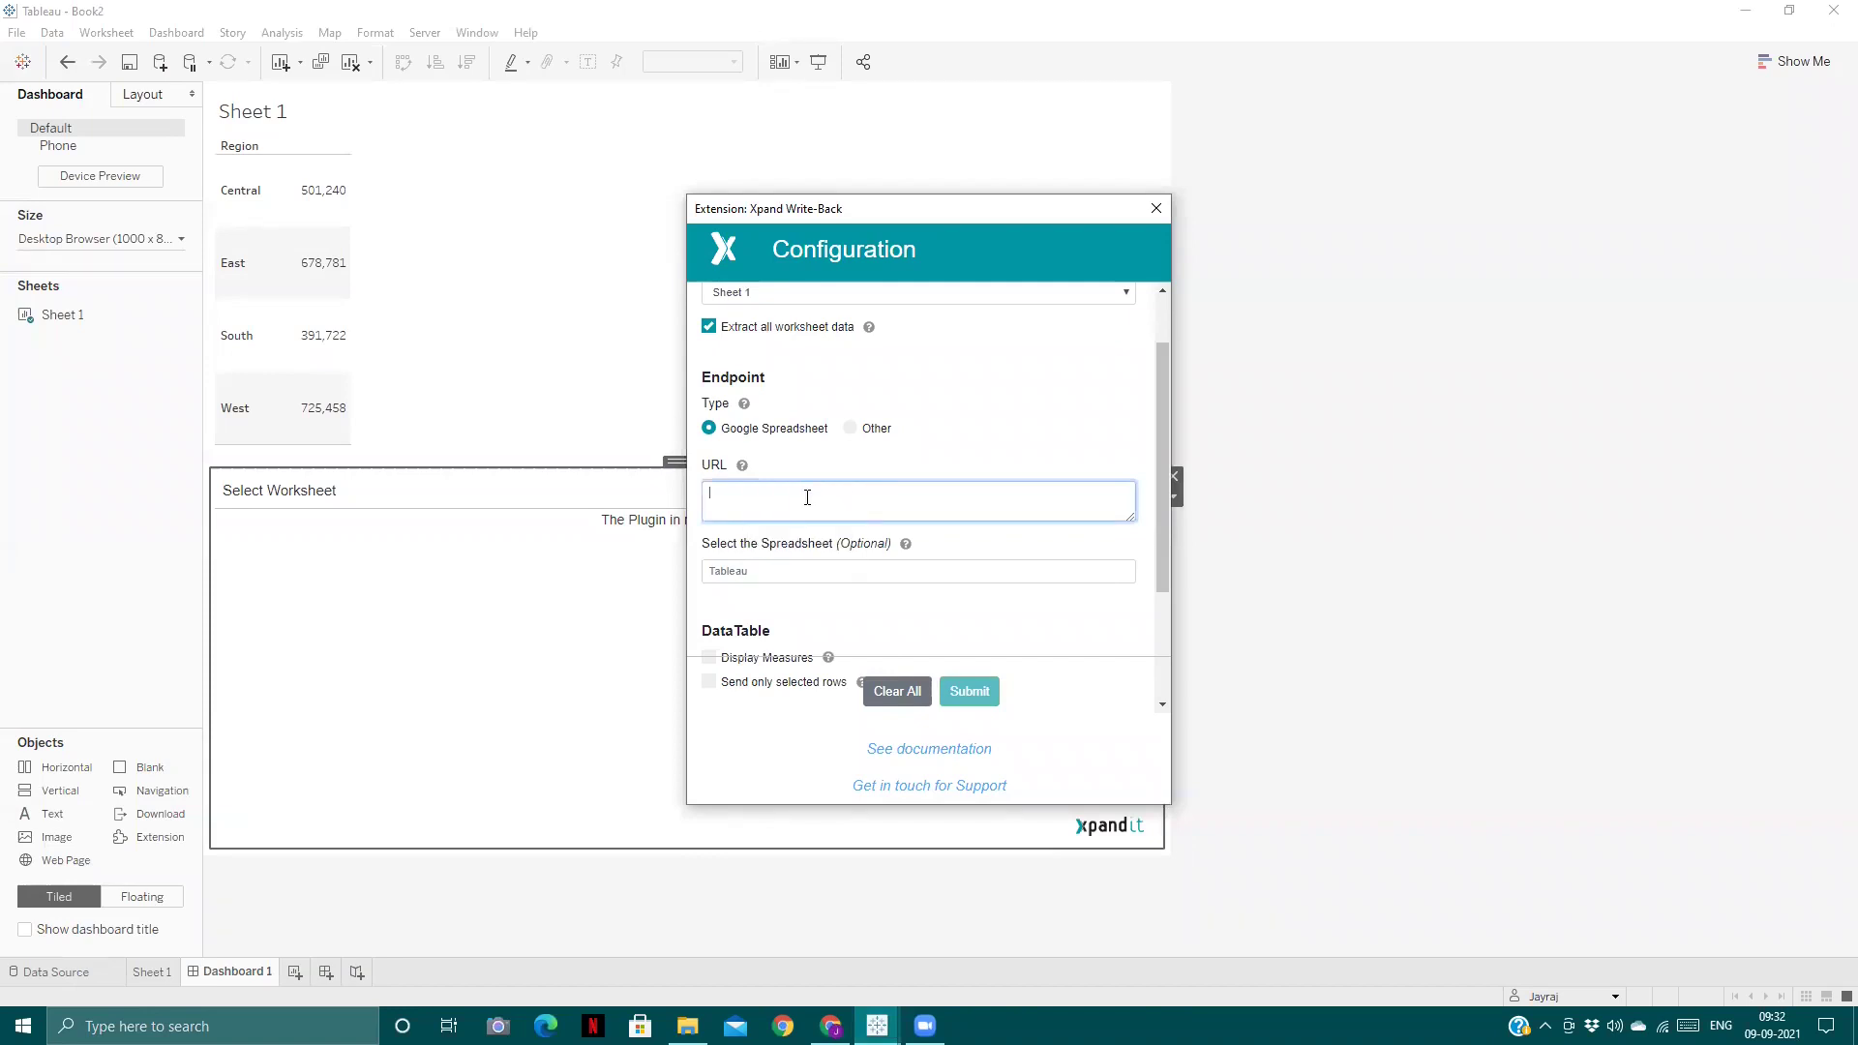
# - Enable Display Measures and Send only selected rows, exclude Region from the write-back fields, and submit the configuration
pyautogui.scroll(-2, 807, 497)
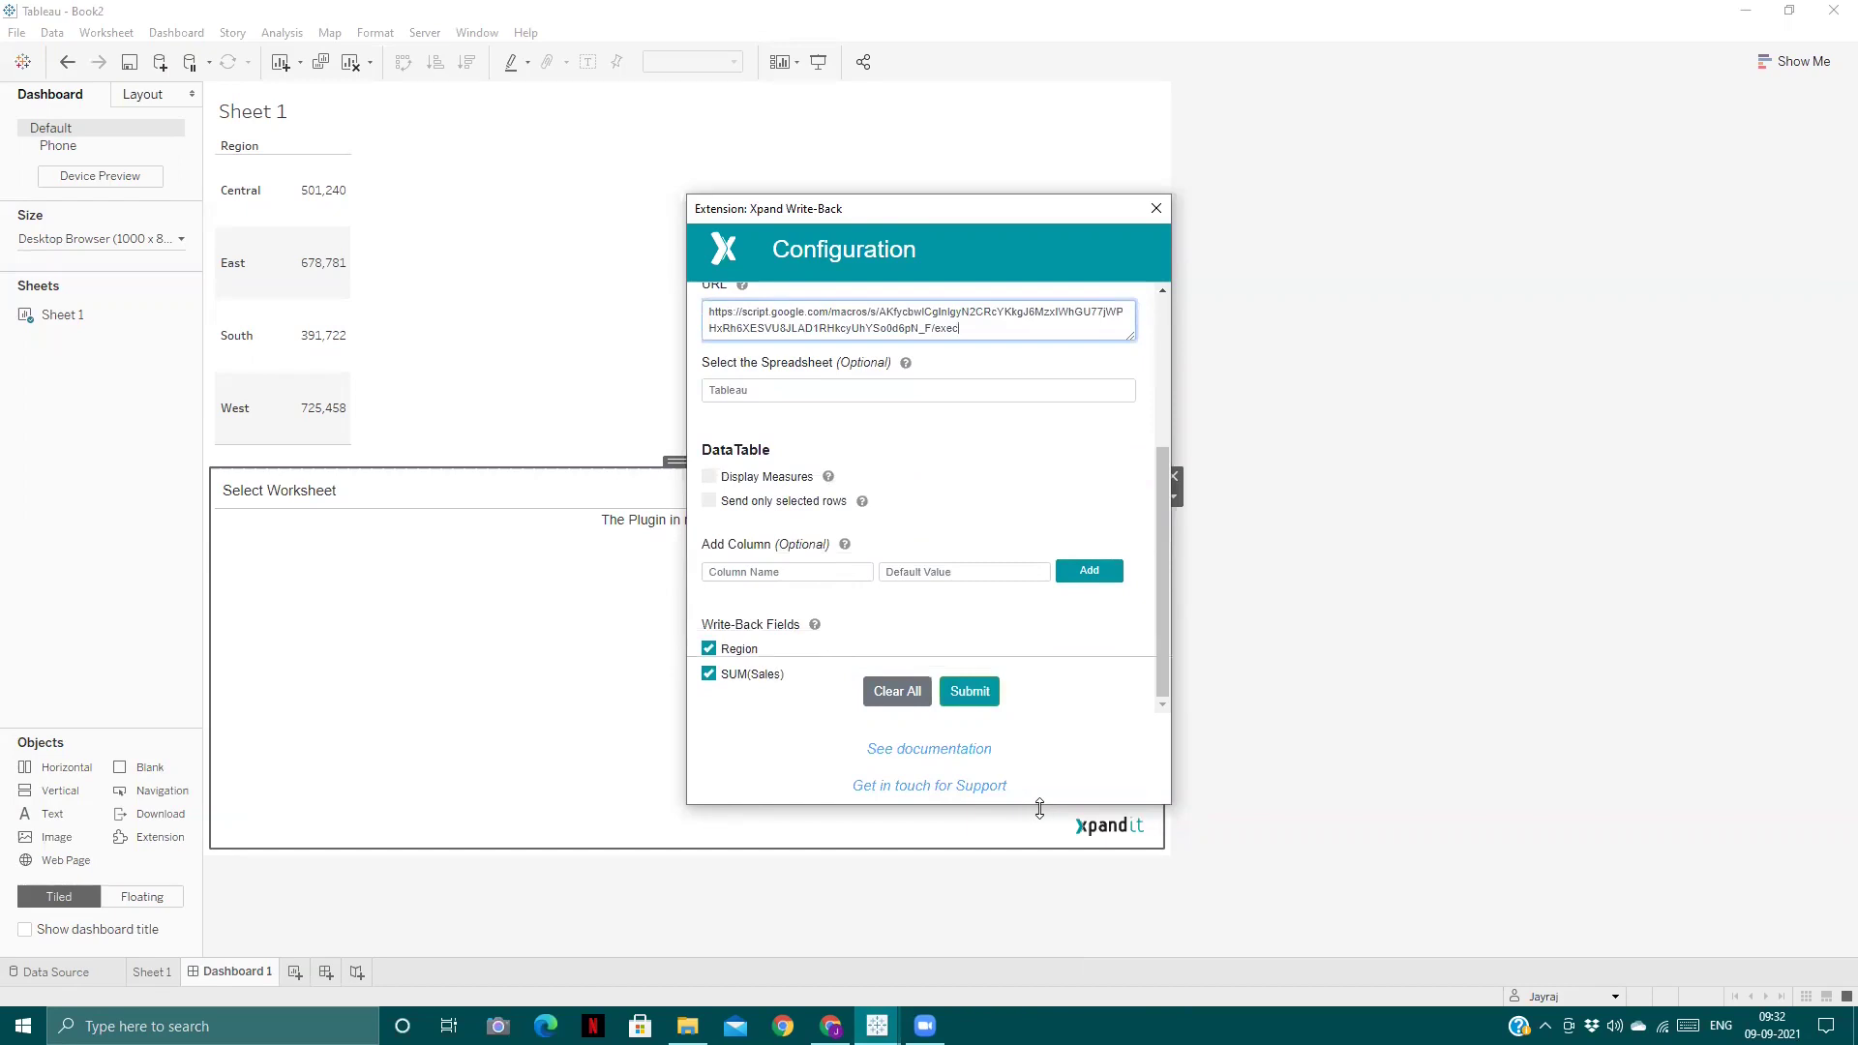
pyautogui.moveTo(1039, 809); pyautogui.dragTo(1040, 879)
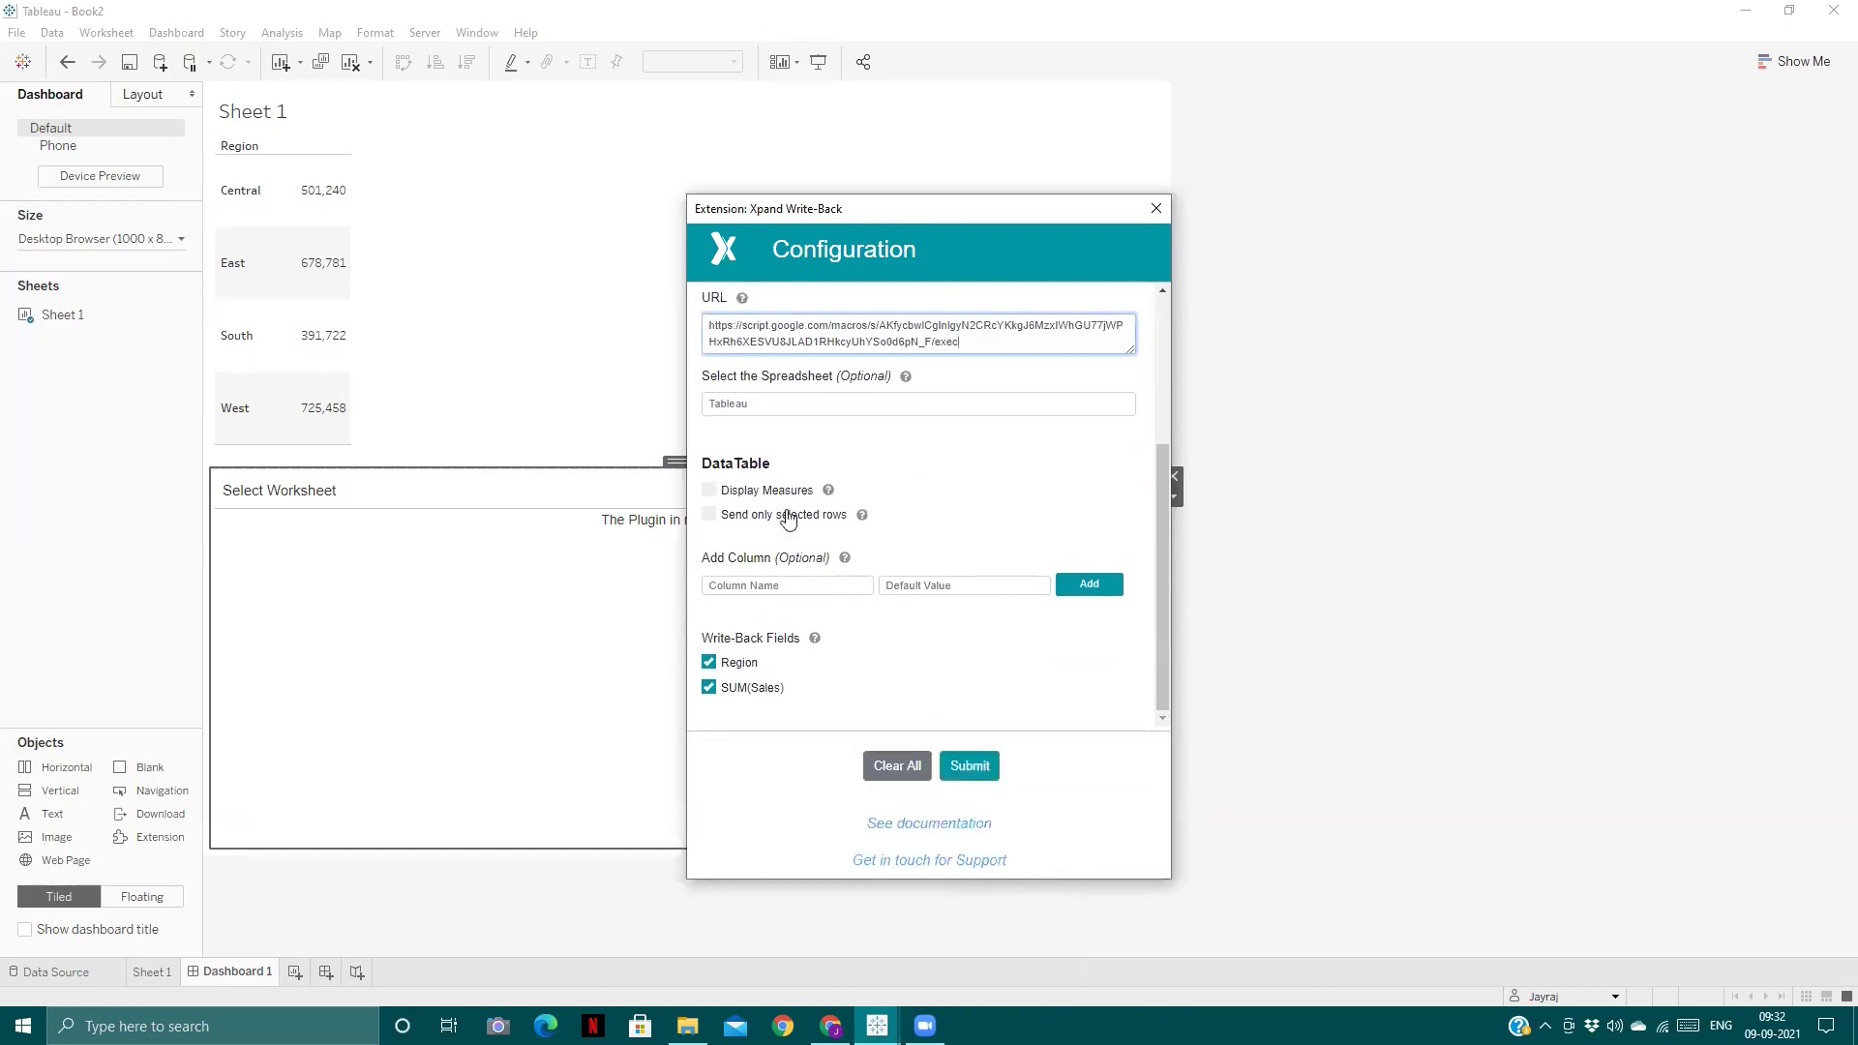
pyautogui.click(709, 491)
pyautogui.click(709, 516)
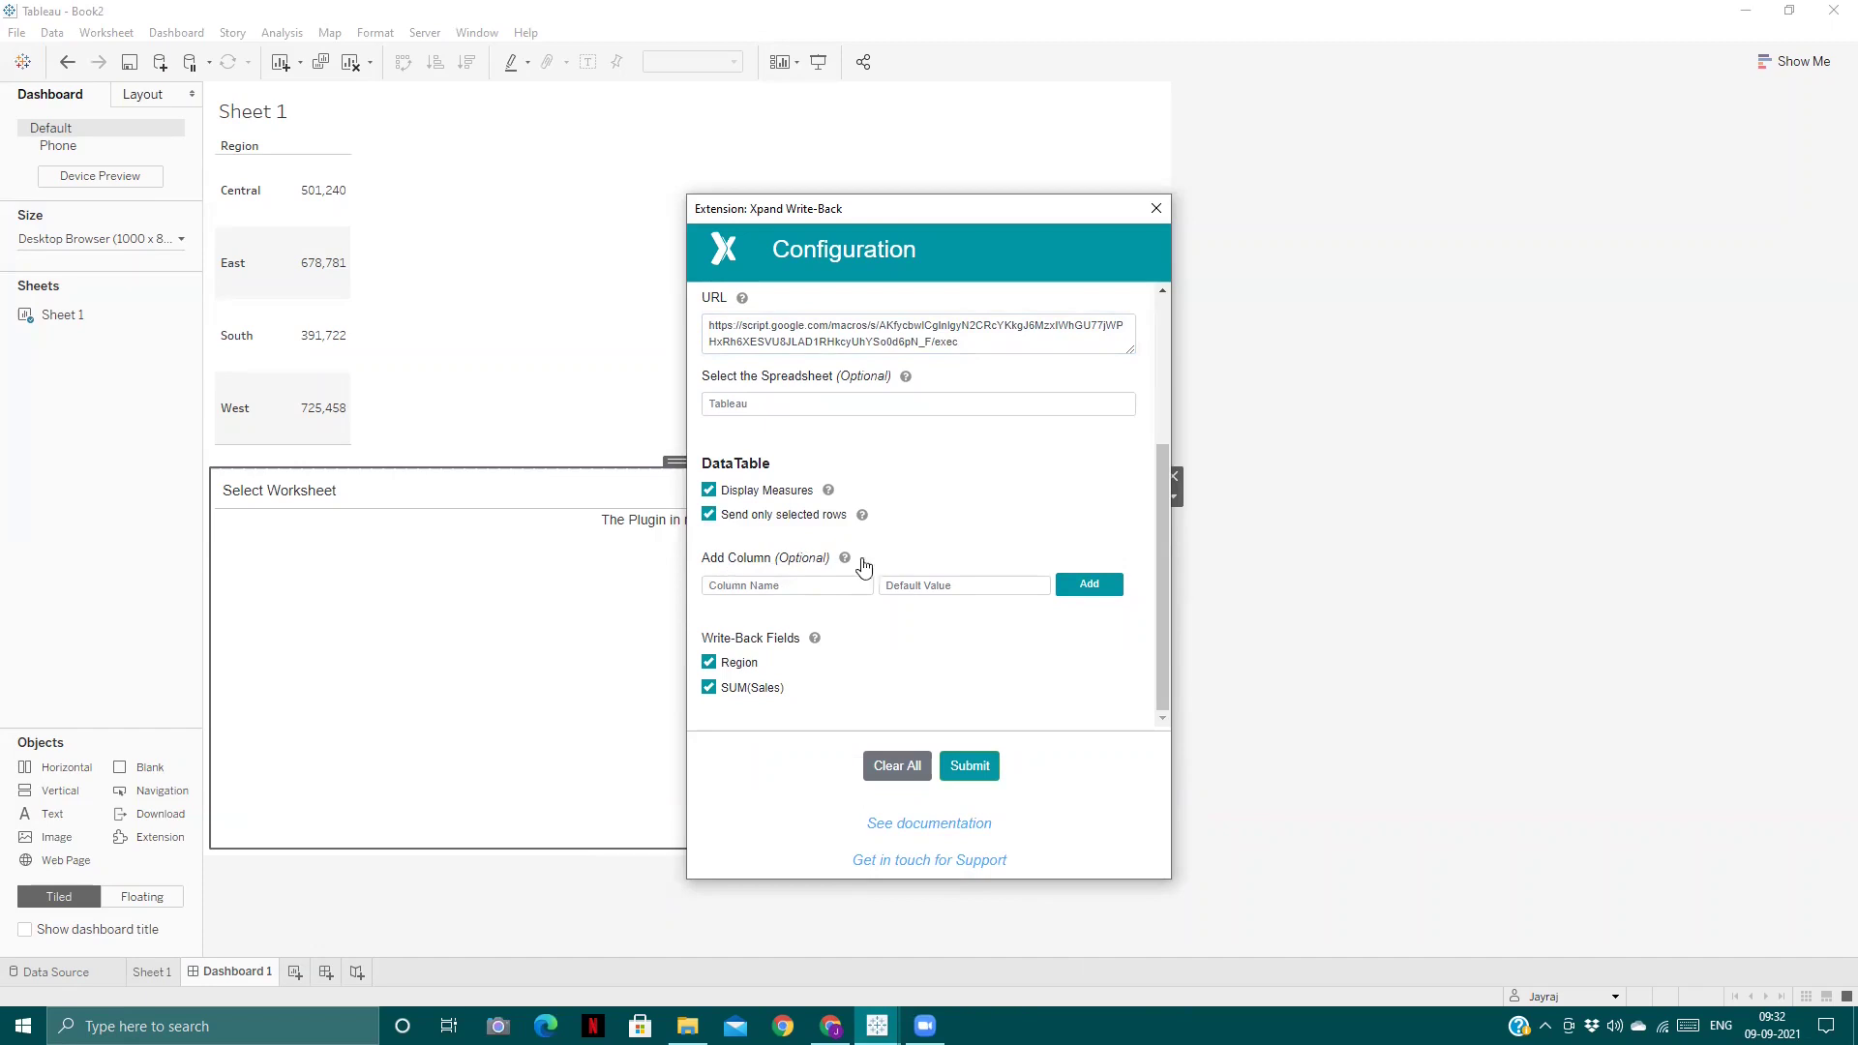
pyautogui.click(710, 662)
pyautogui.scroll(5, 962, 508)
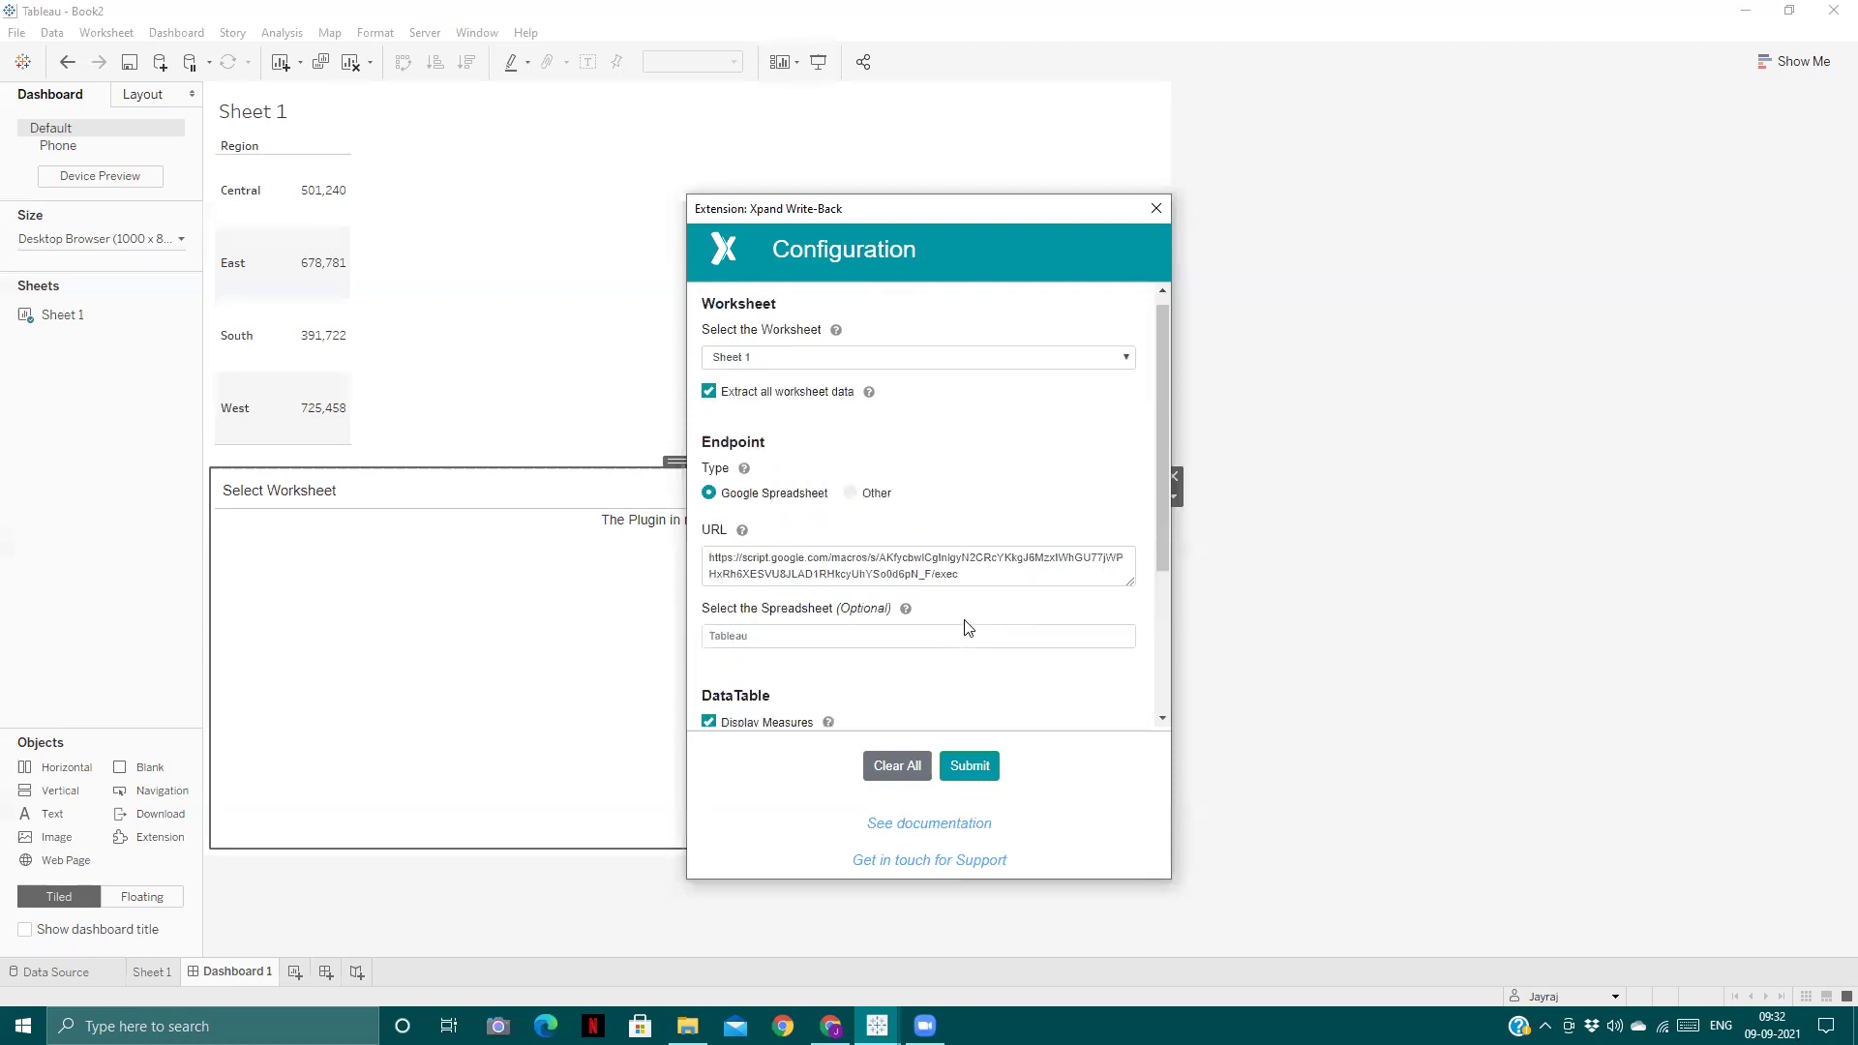
pyautogui.click(972, 770)
pyautogui.click(1490, 528)
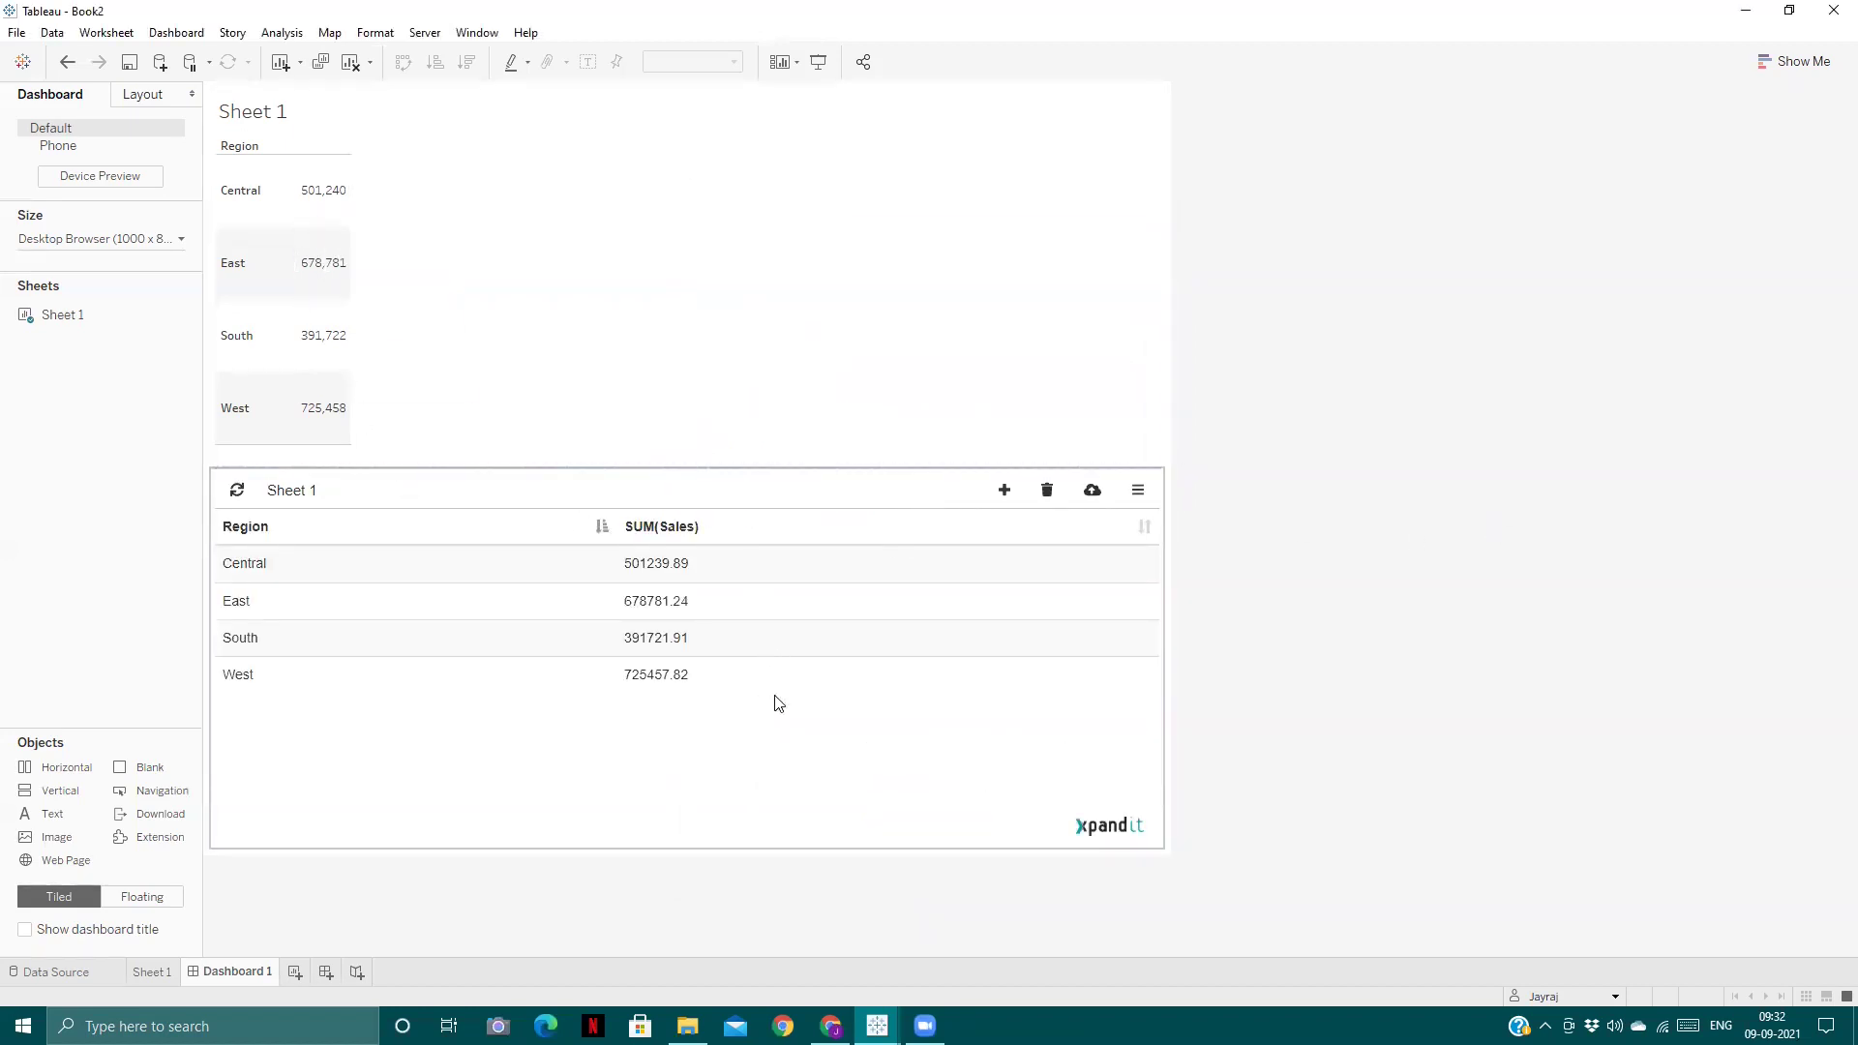
# - Send the Central row from the write-back table to the spreadsheet and check it in Google Sheets
pyautogui.click(732, 575)
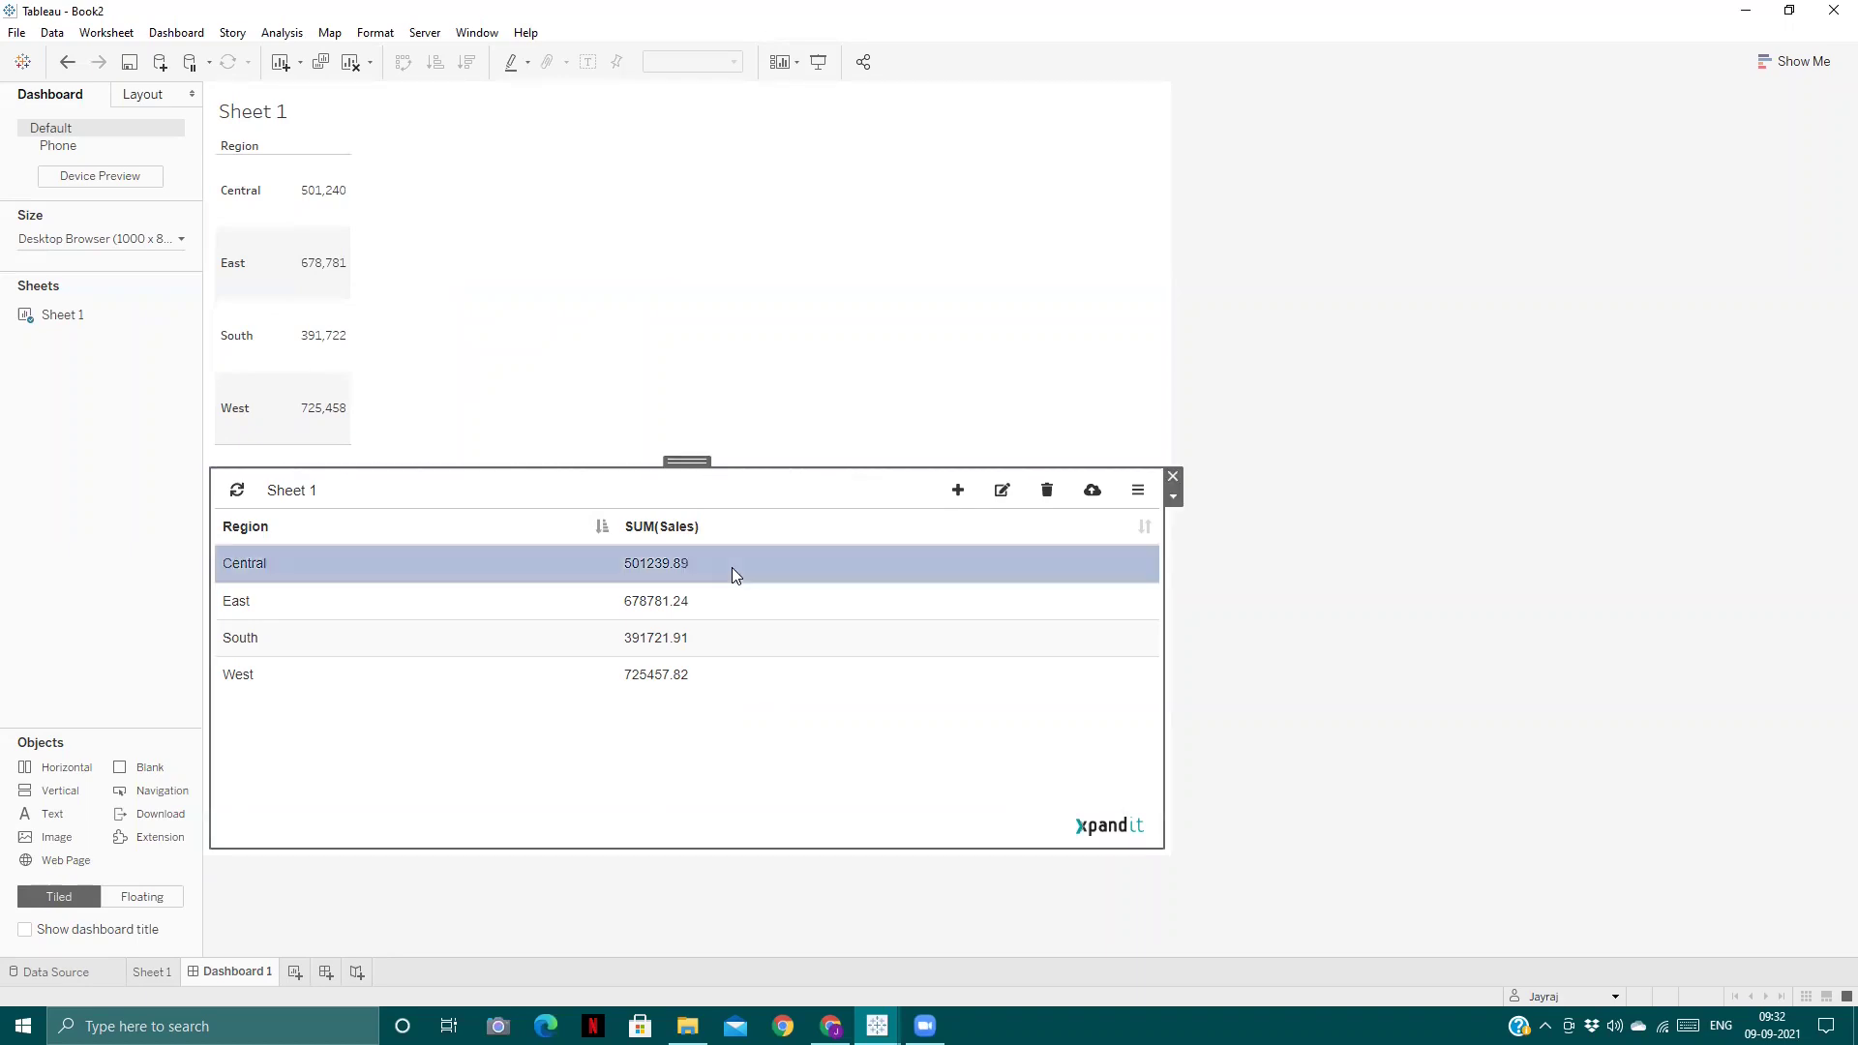
pyautogui.click(1094, 493)
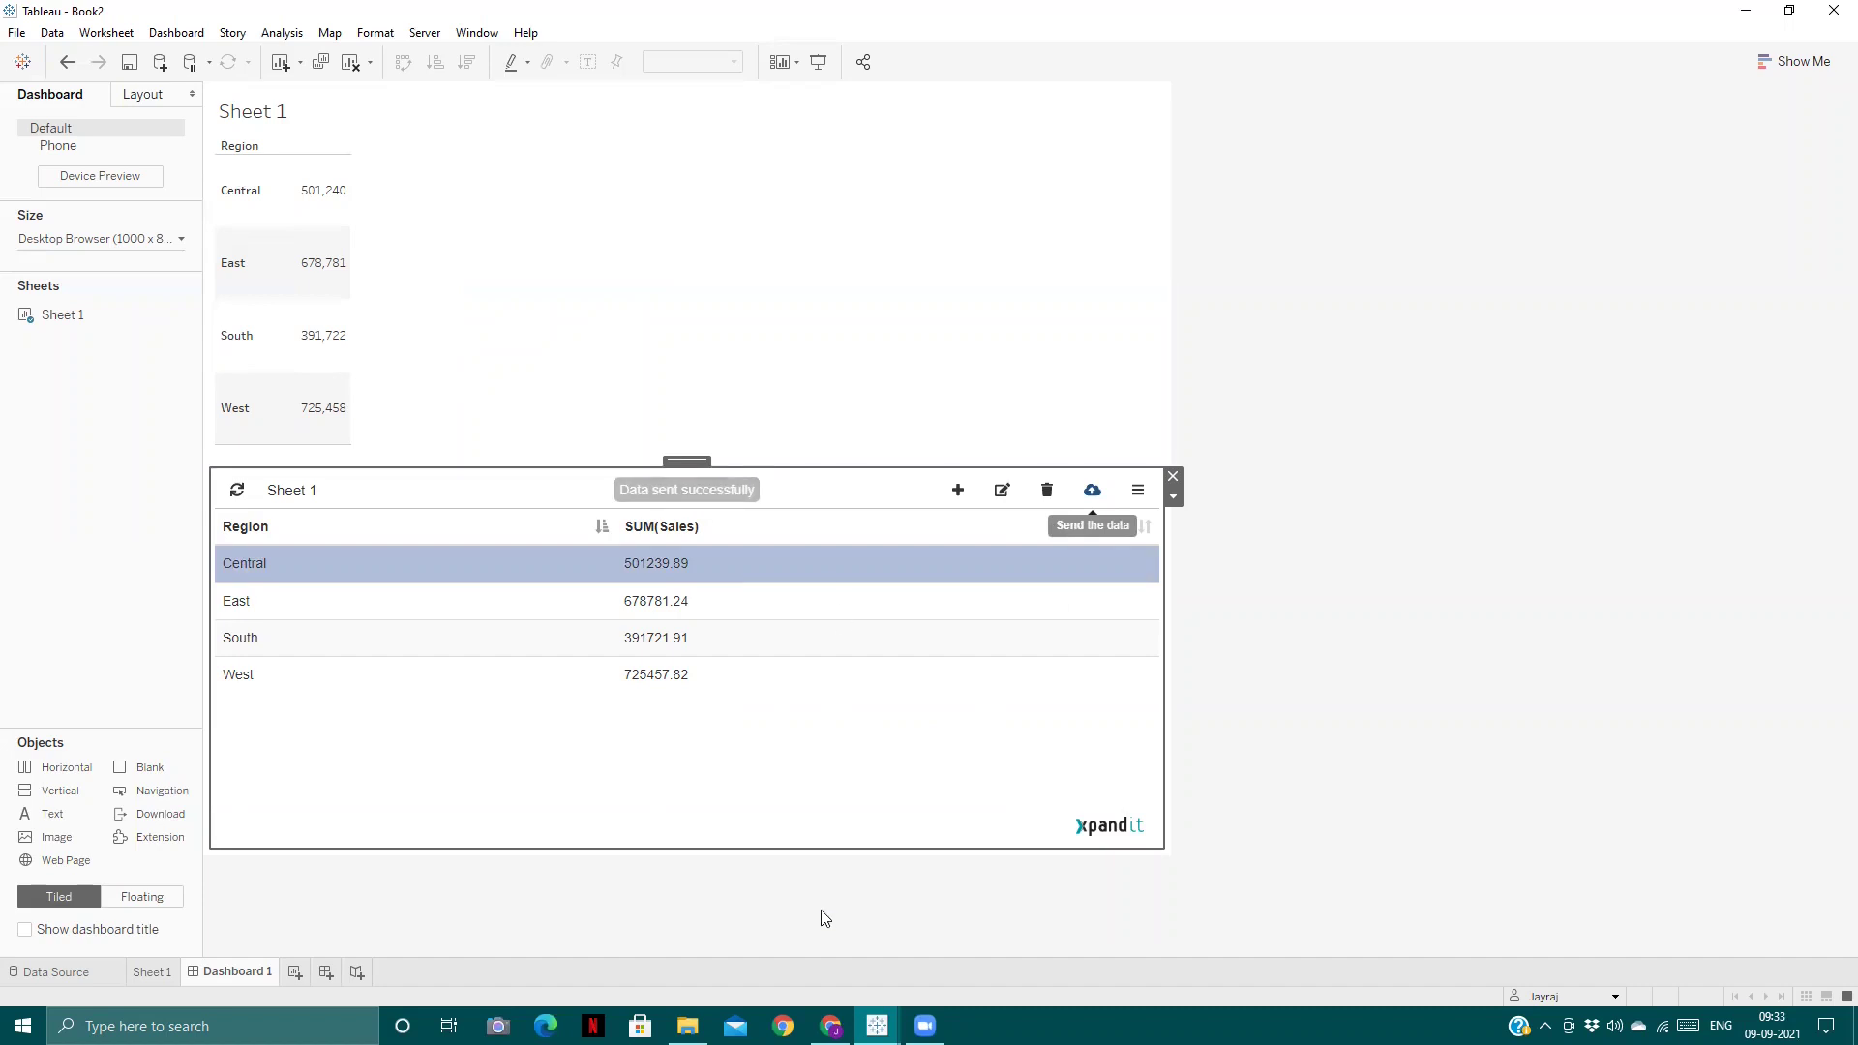
pyautogui.click(831, 1025)
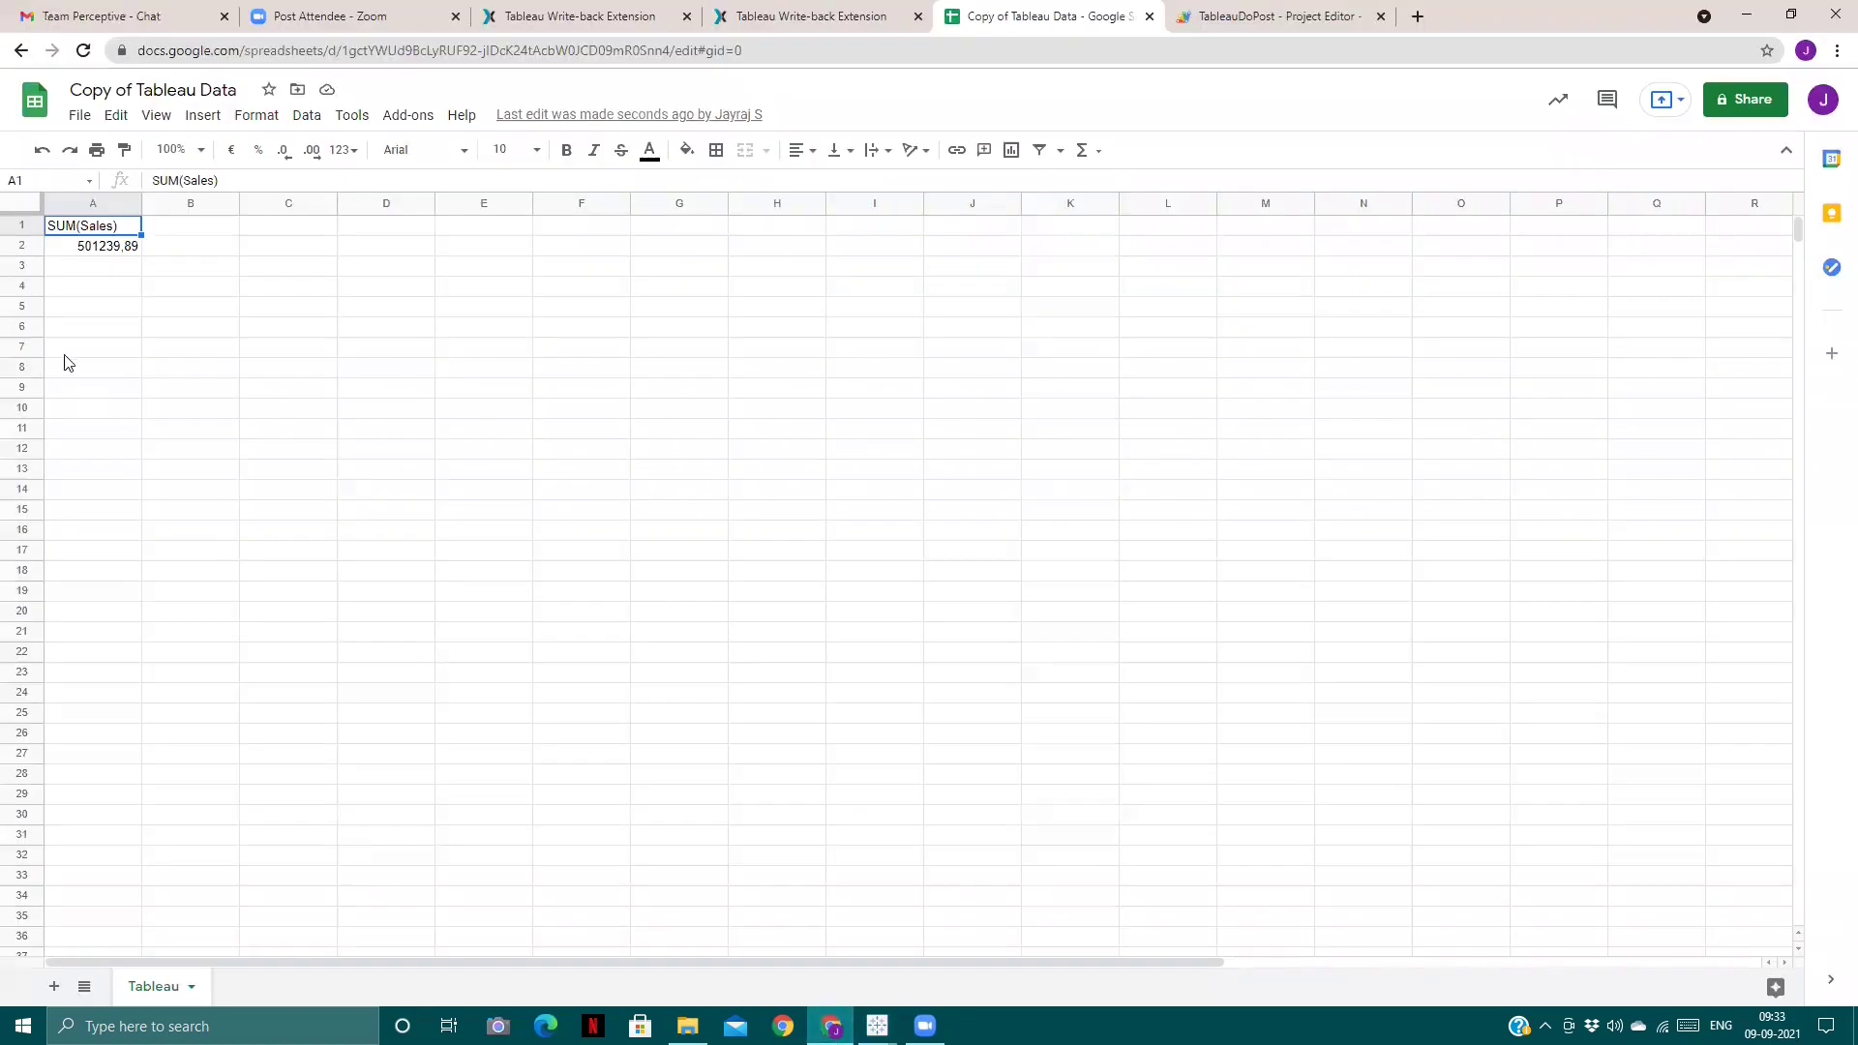
pyautogui.moveTo(877, 1026)
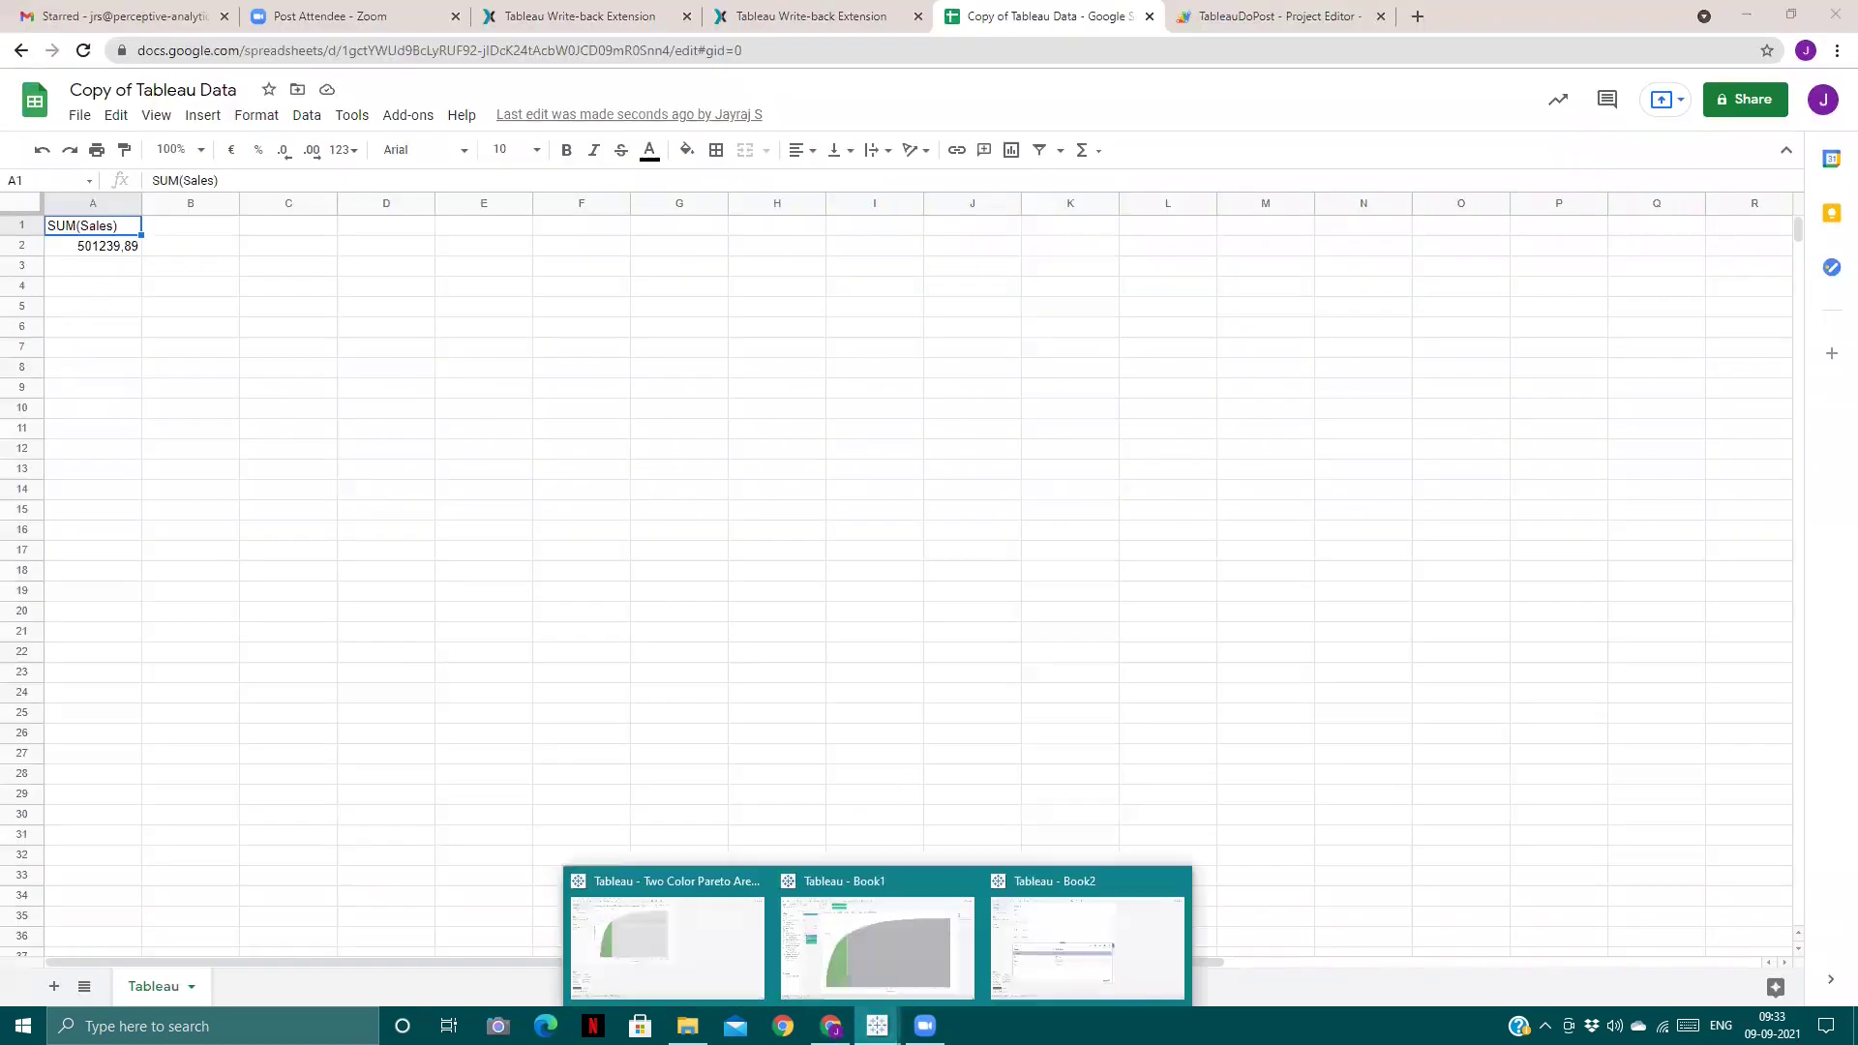
pyautogui.click(1049, 940)
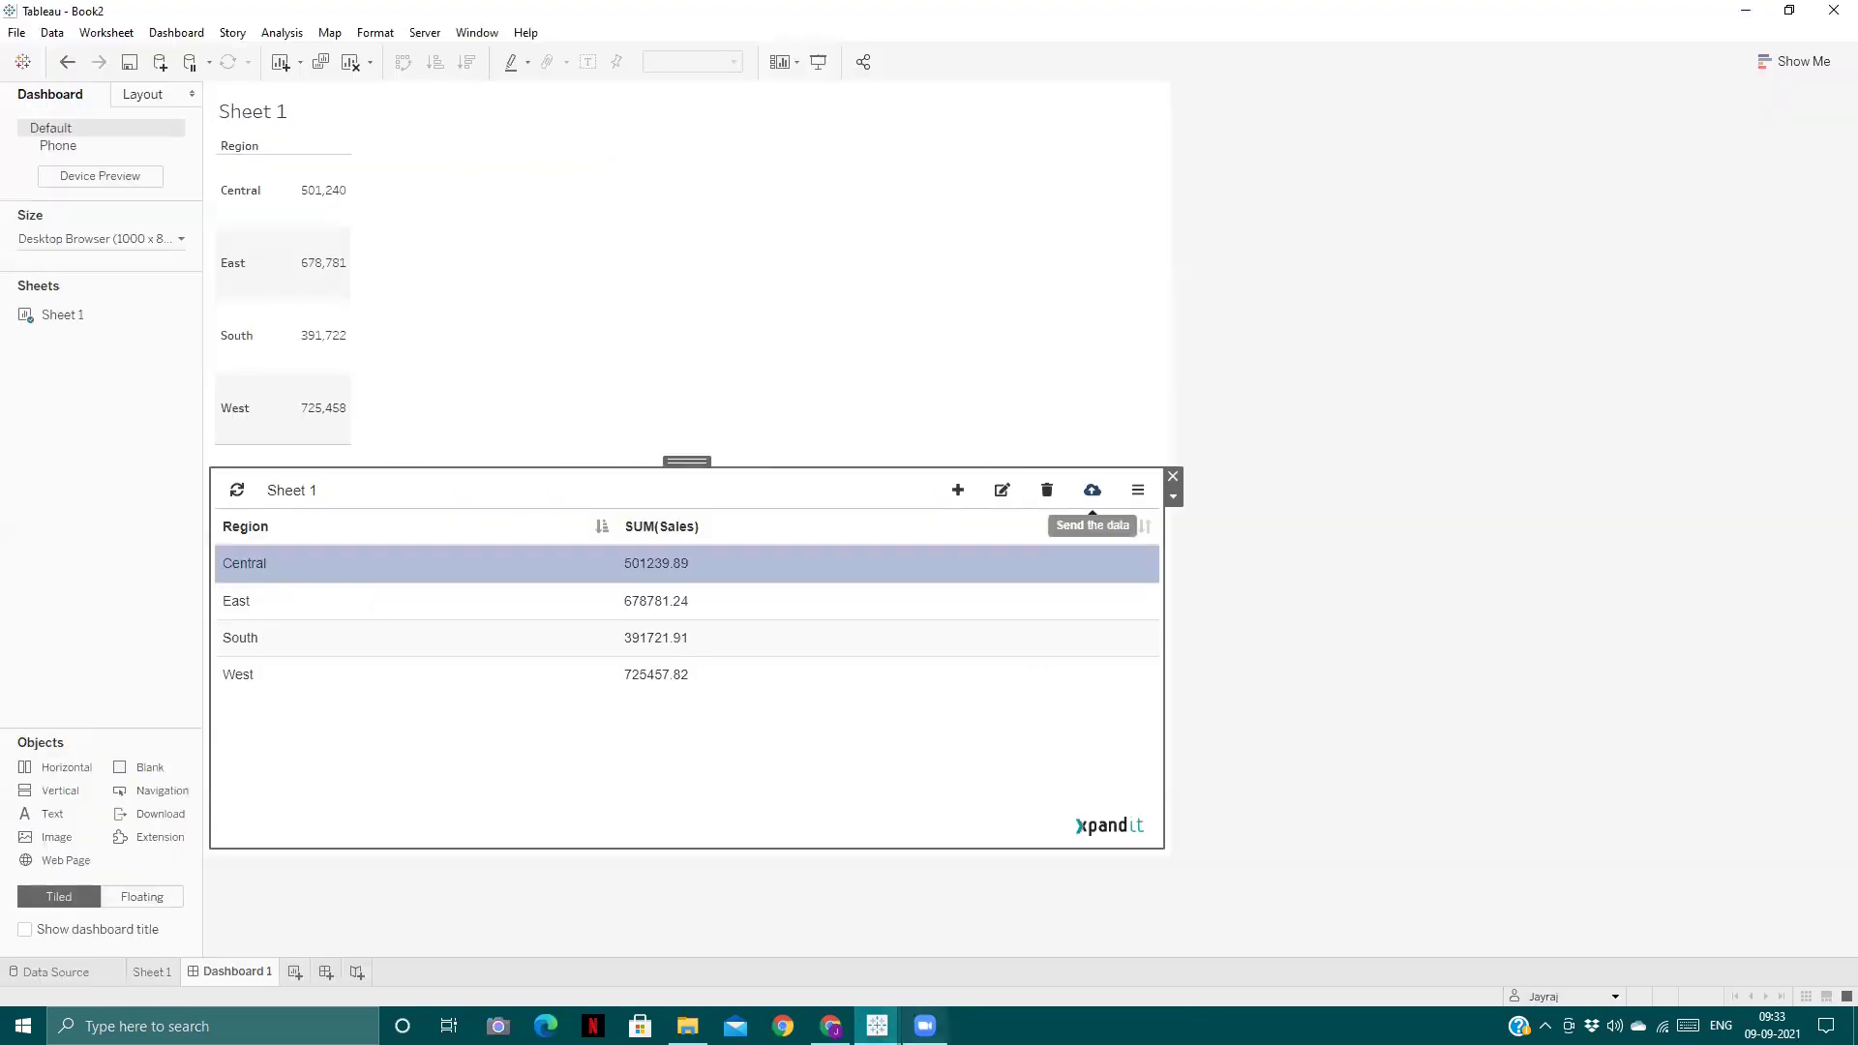
pyautogui.click(831, 1026)
pyautogui.click(102, 267)
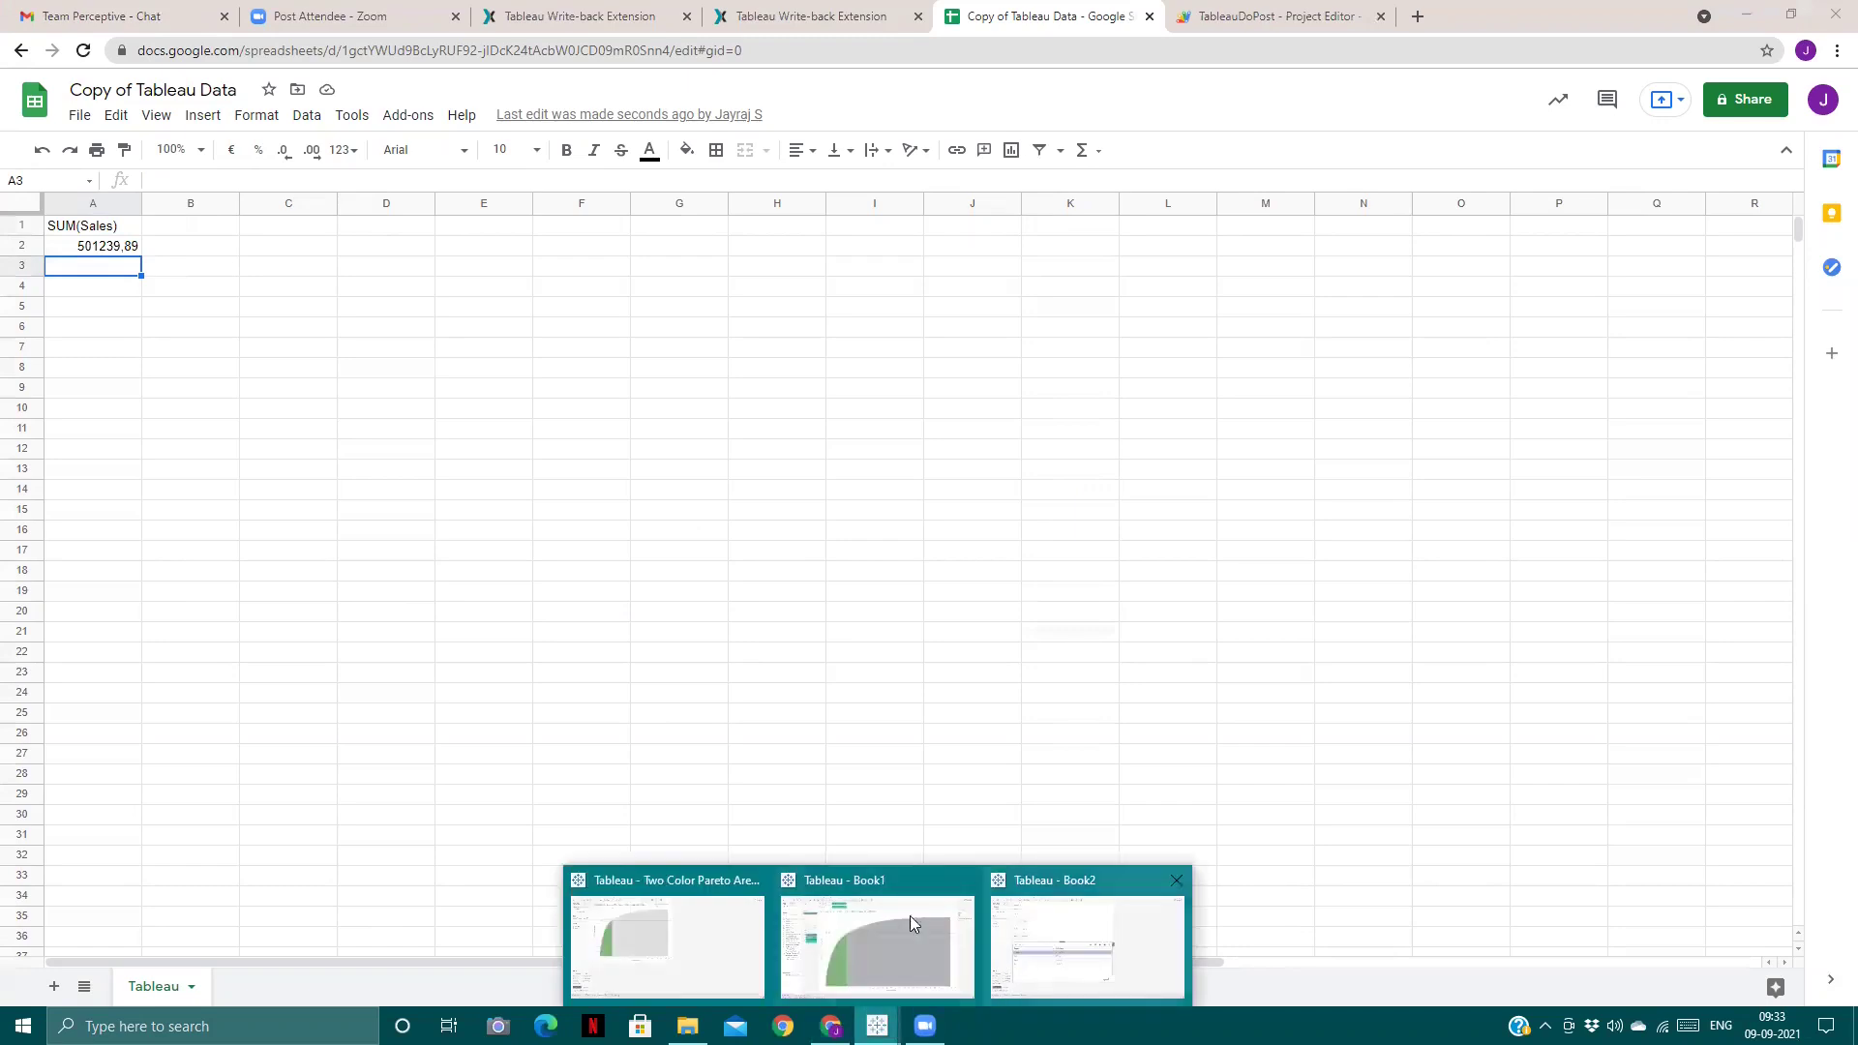
# - Clear the written-back data from cells A1:A2 of the Tableau sheet
pyautogui.moveTo(110, 226); pyautogui.dragTo(125, 250)
pyautogui.press('Delete')
pyautogui.click(119, 228)
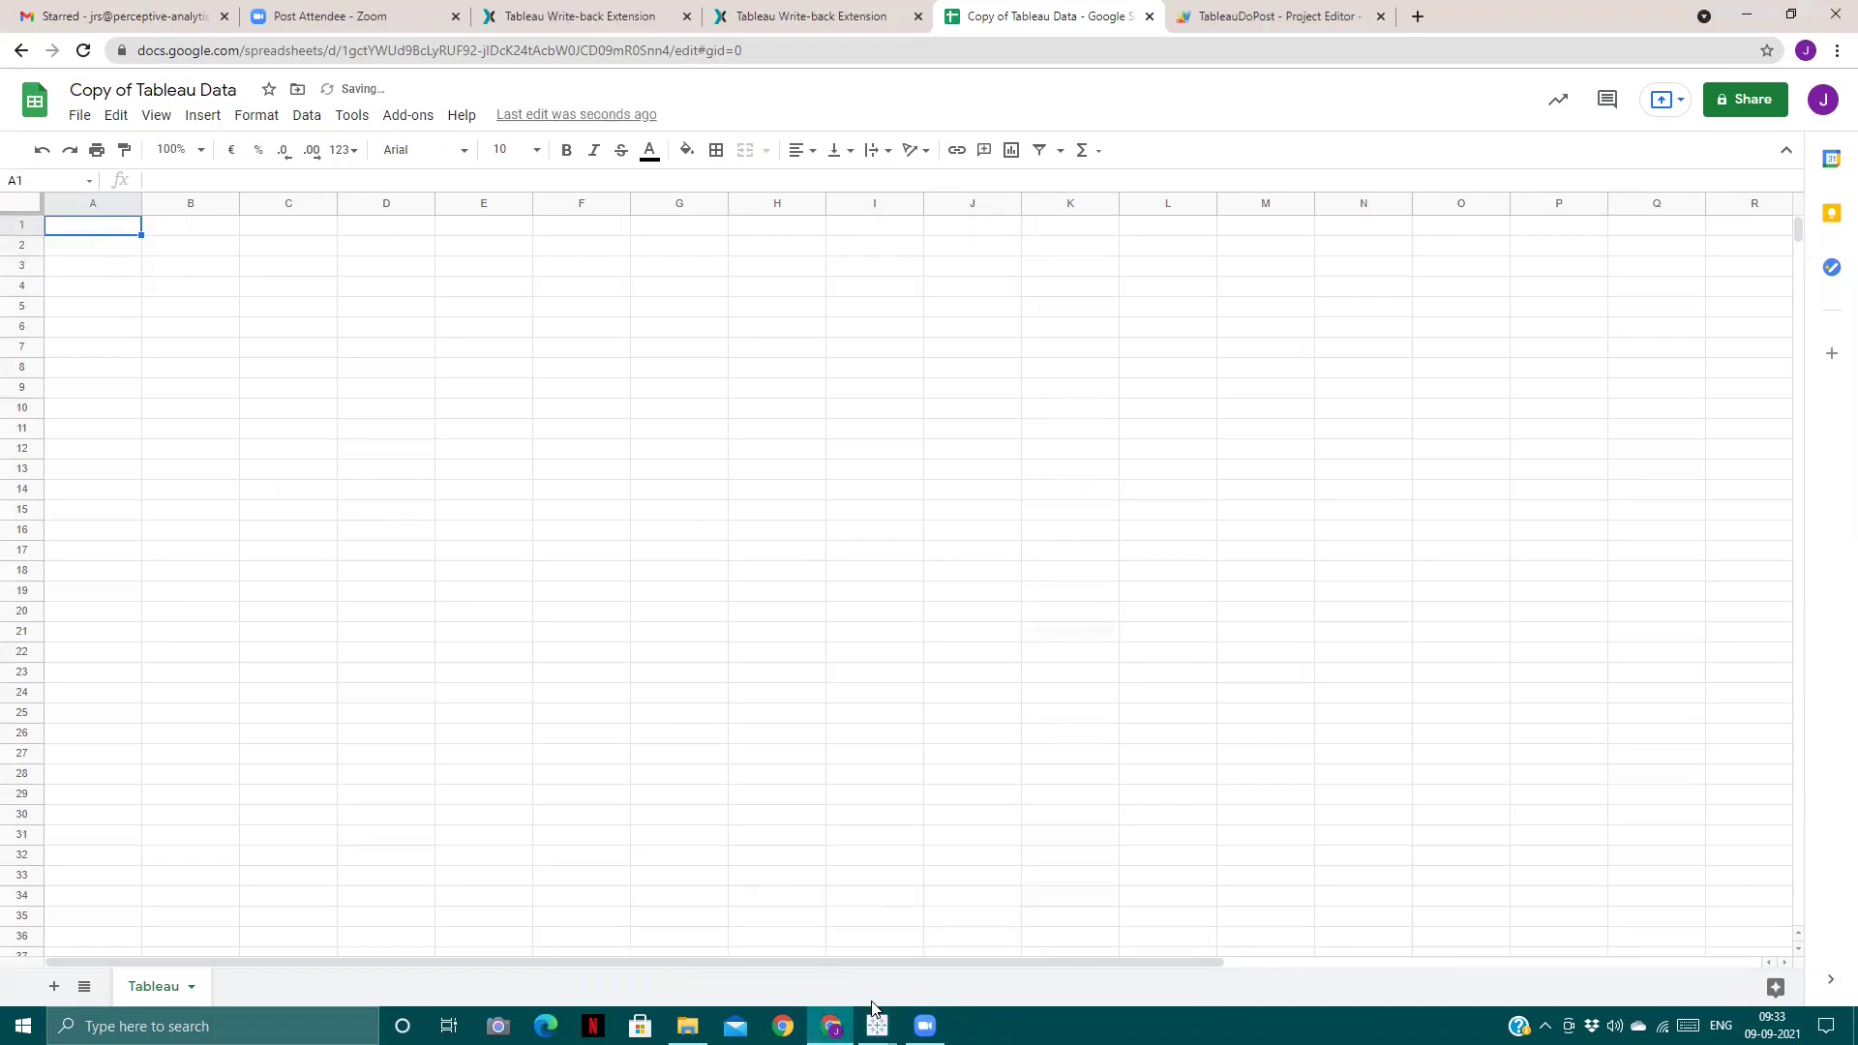
# - Switch to Tableau Book2 and reconfigure the Xpand Write-Back extension to include Region in the write-back fields
pyautogui.moveTo(875, 1016)
pyautogui.click(1094, 943)
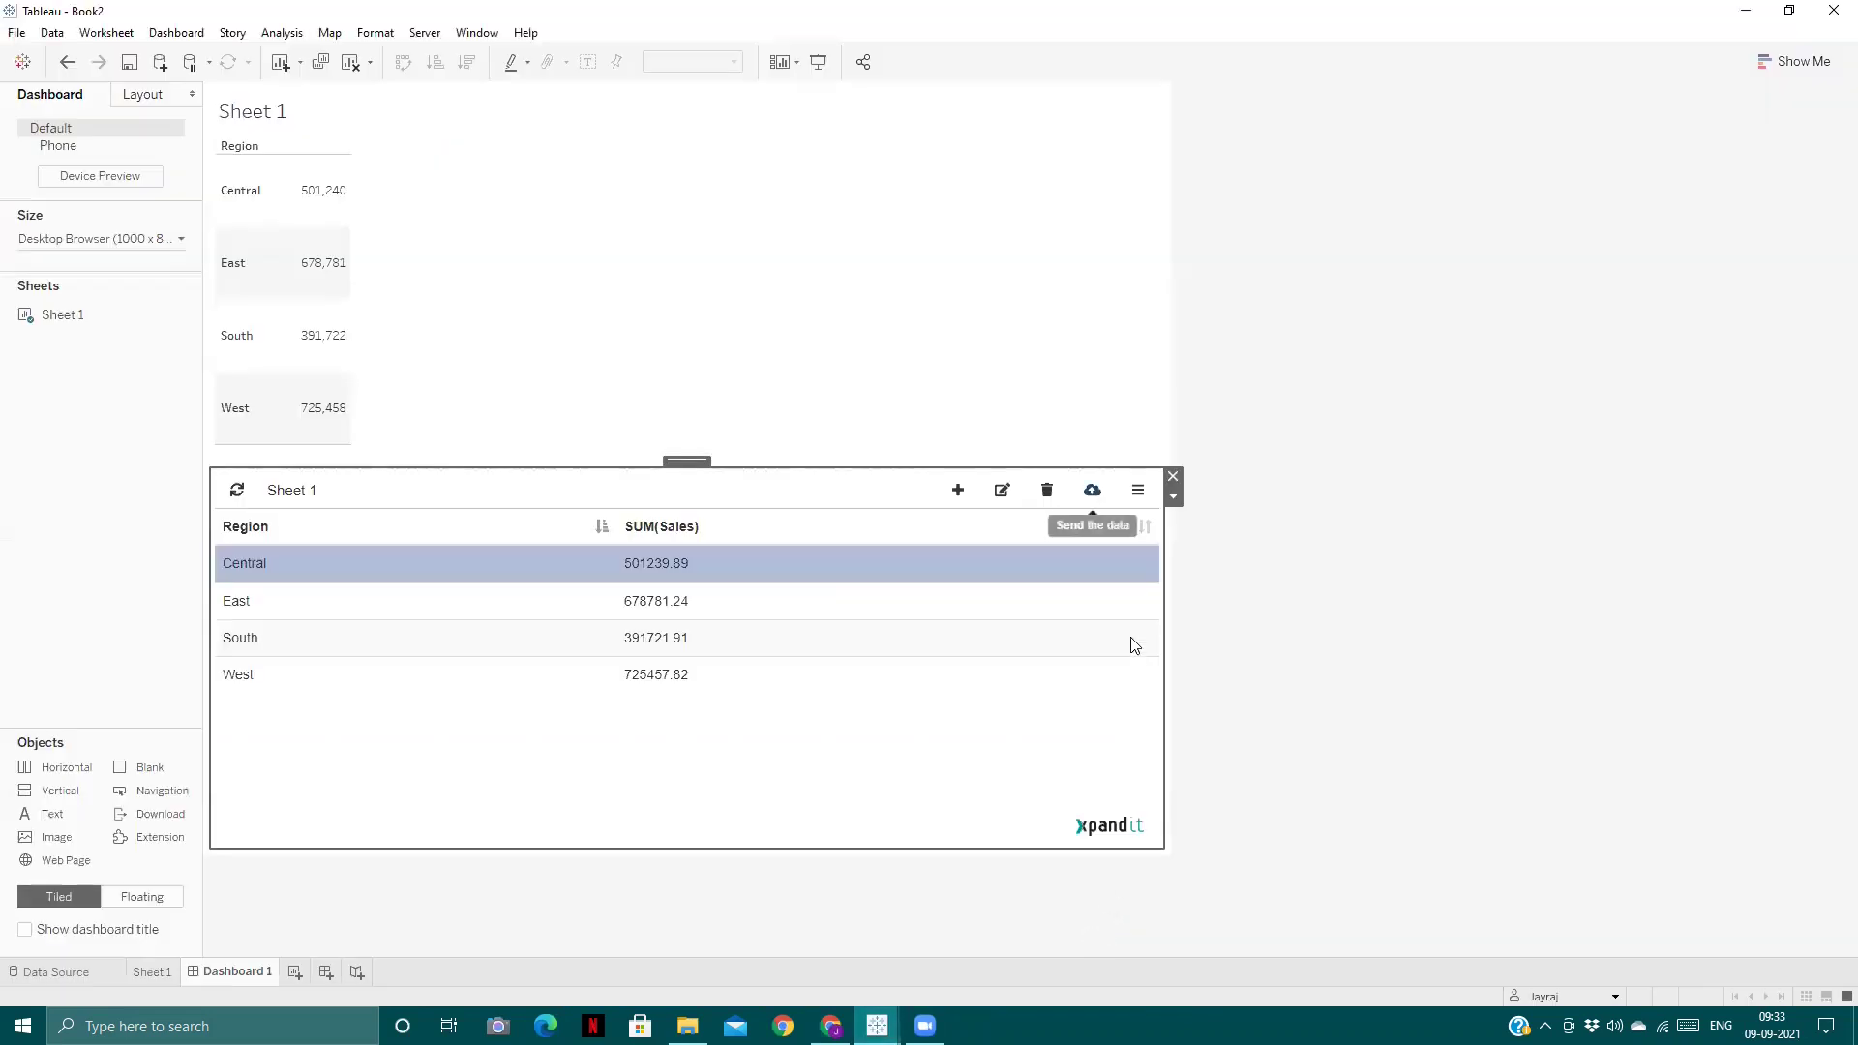
pyautogui.click(1174, 499)
pyautogui.click(1208, 524)
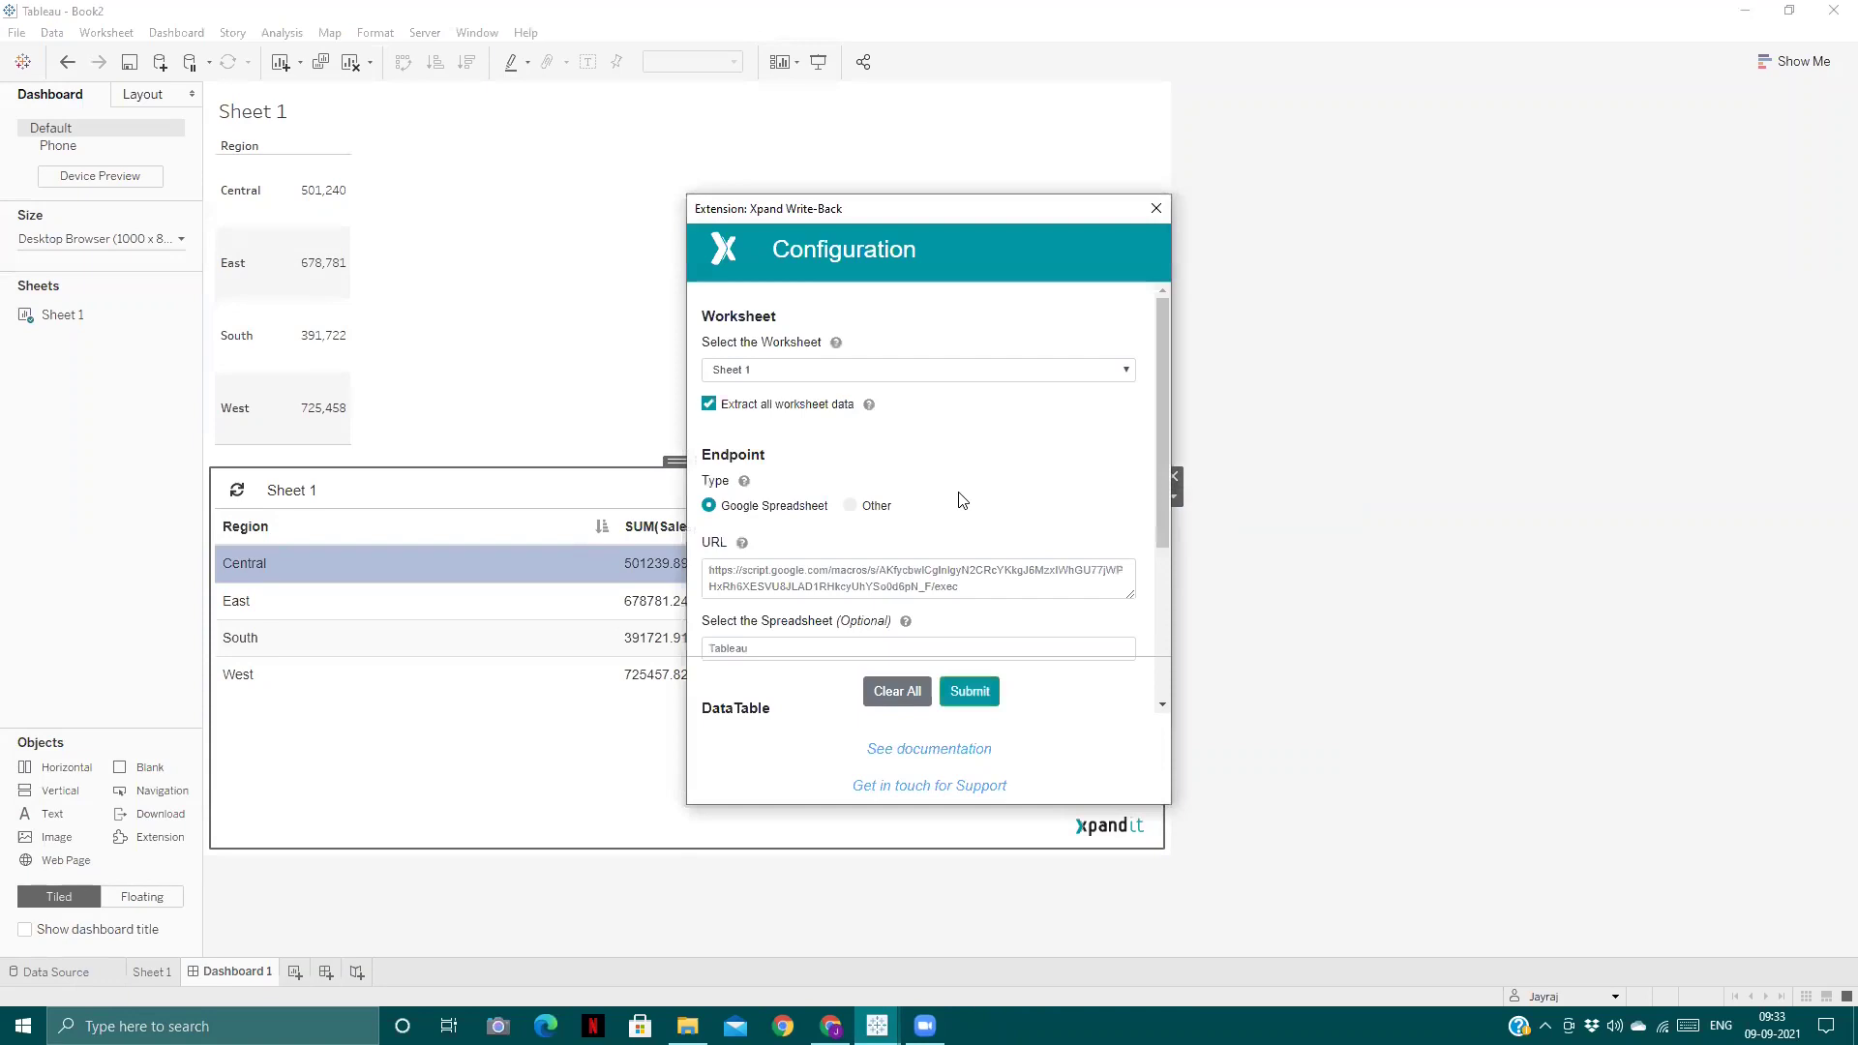
pyautogui.scroll(-1, 1078, 493)
pyautogui.scroll(-2, 1155, 571)
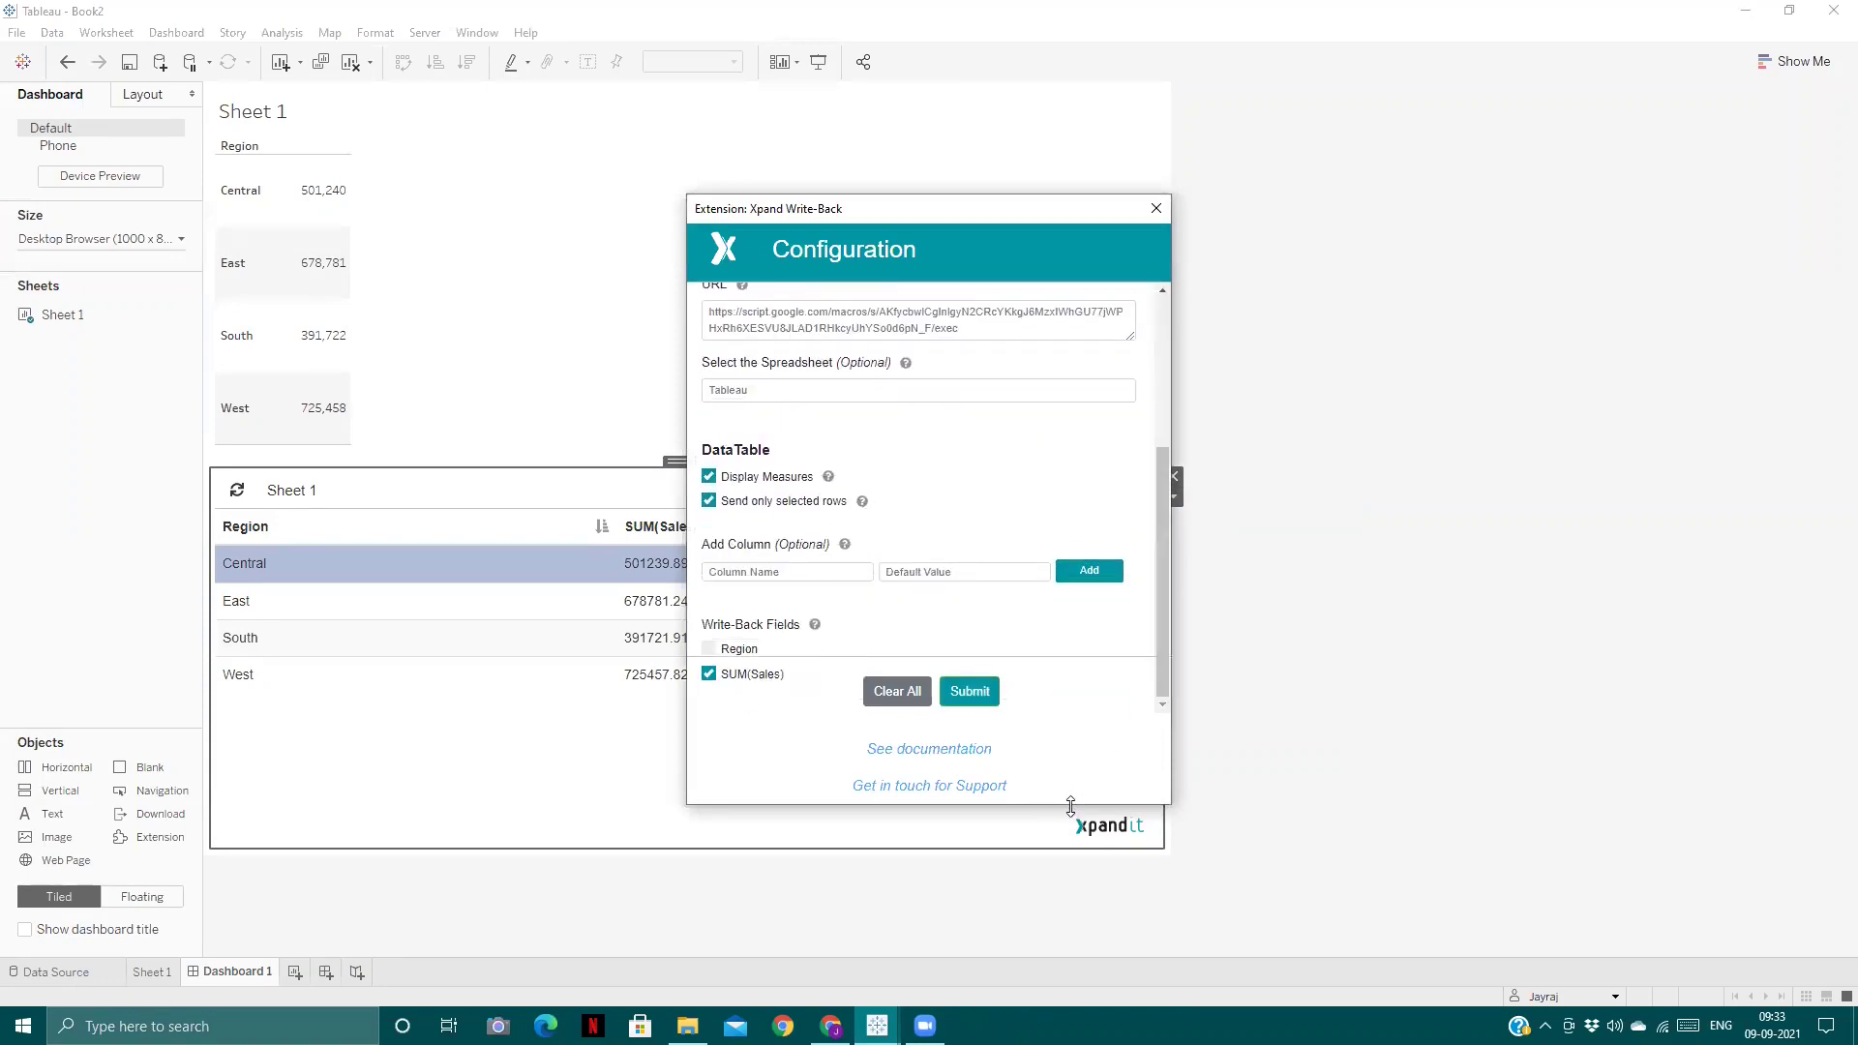
pyautogui.moveTo(1071, 806); pyautogui.dragTo(1071, 871)
pyautogui.click(709, 654)
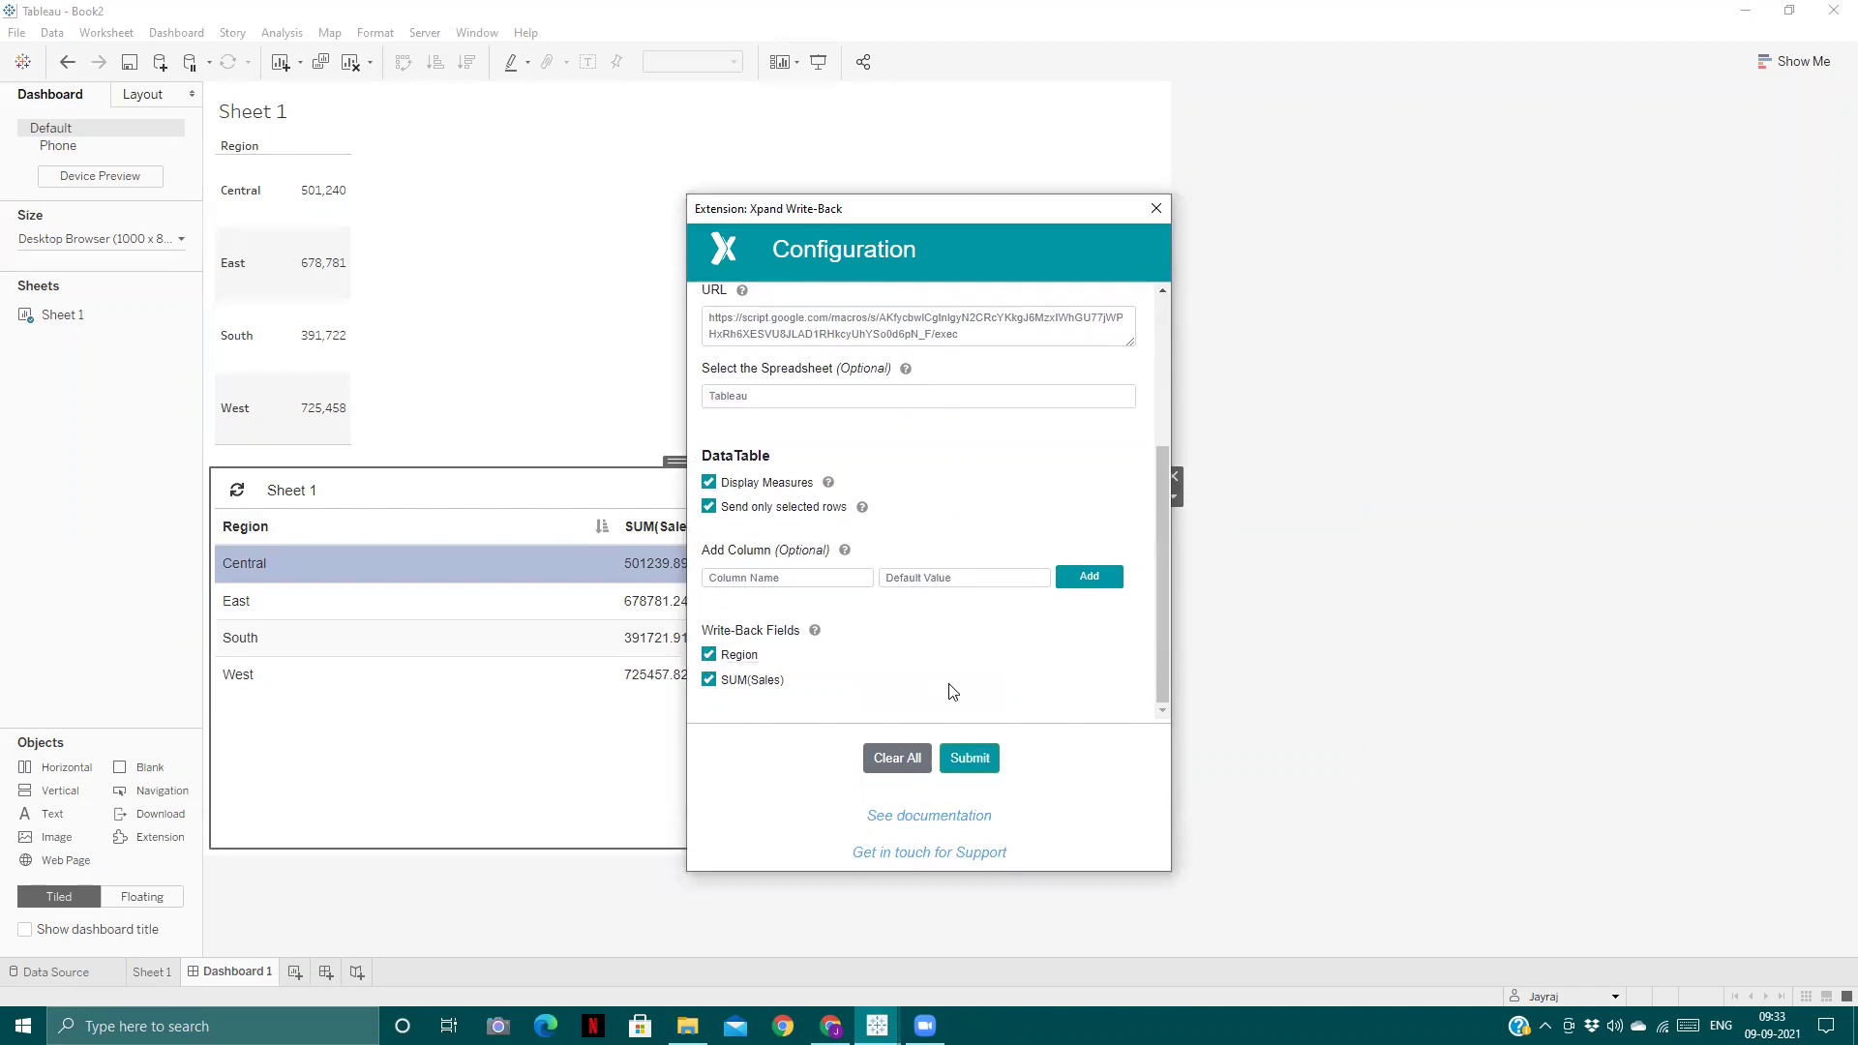
pyautogui.click(962, 760)
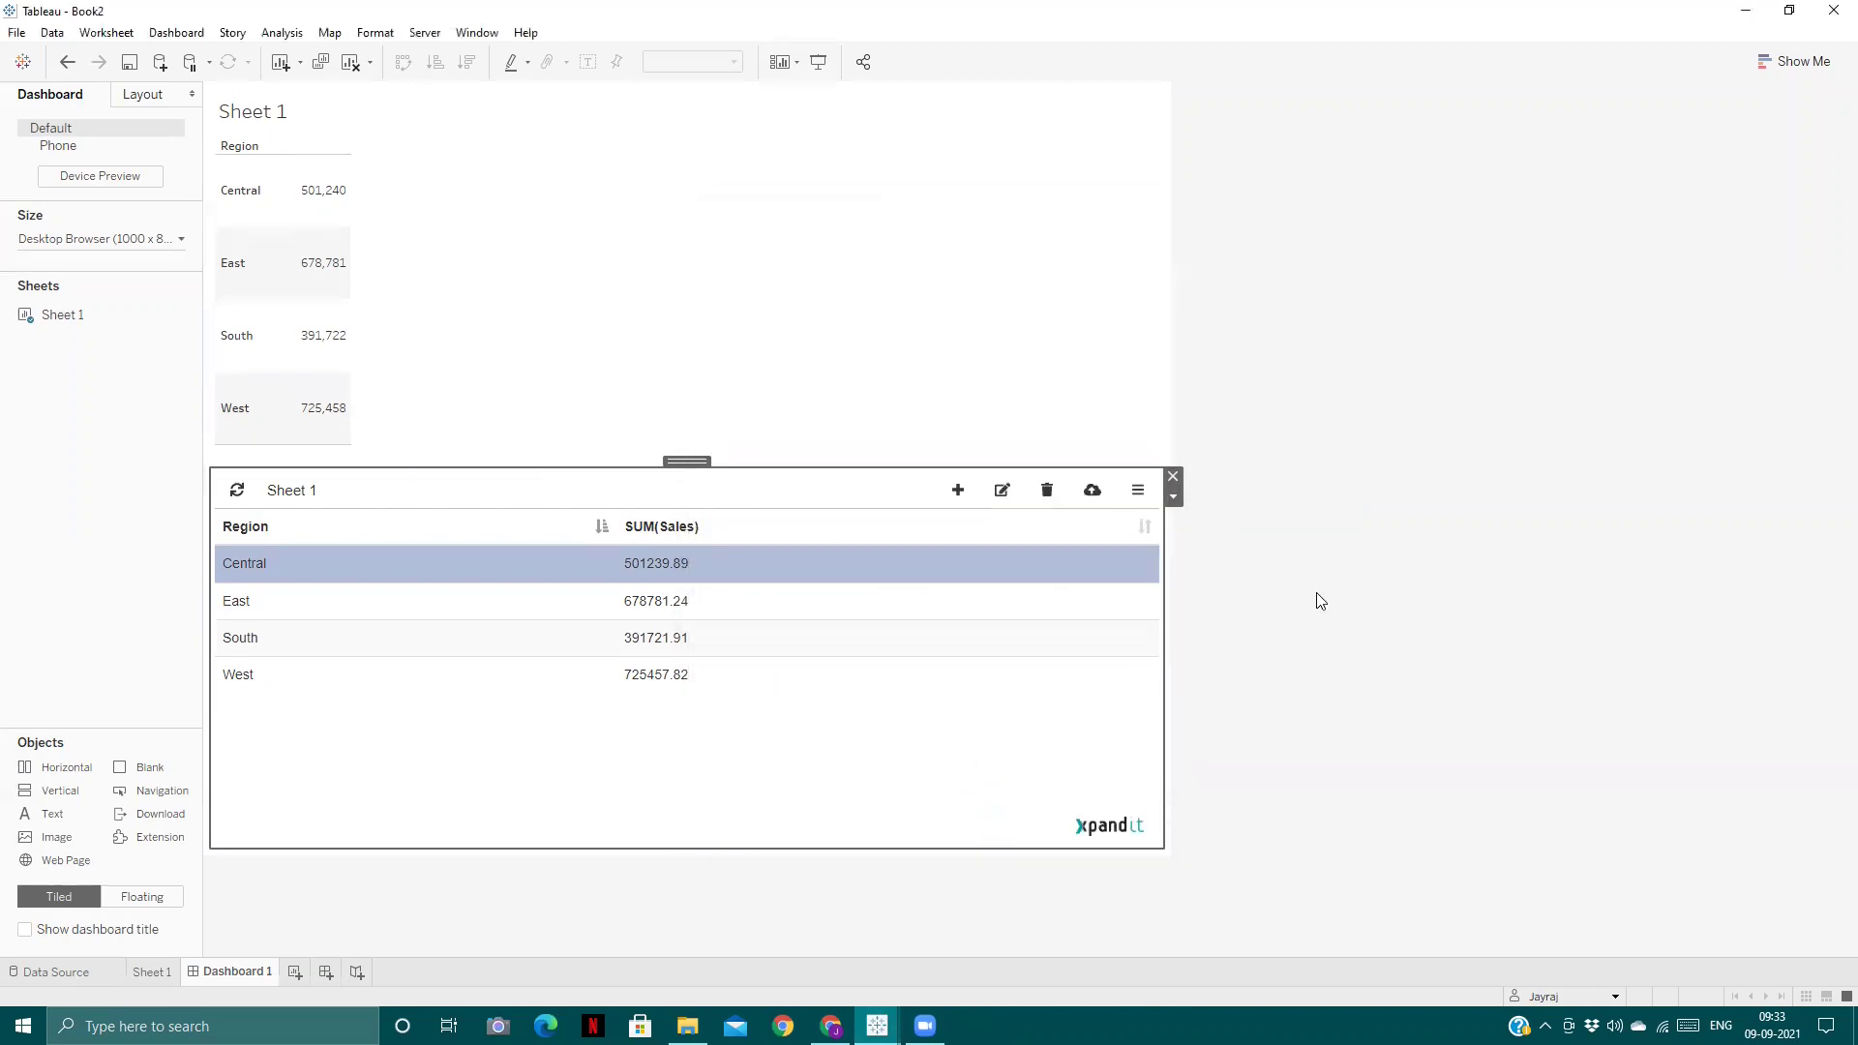
# - Send the East row to the spreadsheet, check it in Google Sheets, and return to Tableau Book2
pyautogui.click(729, 604)
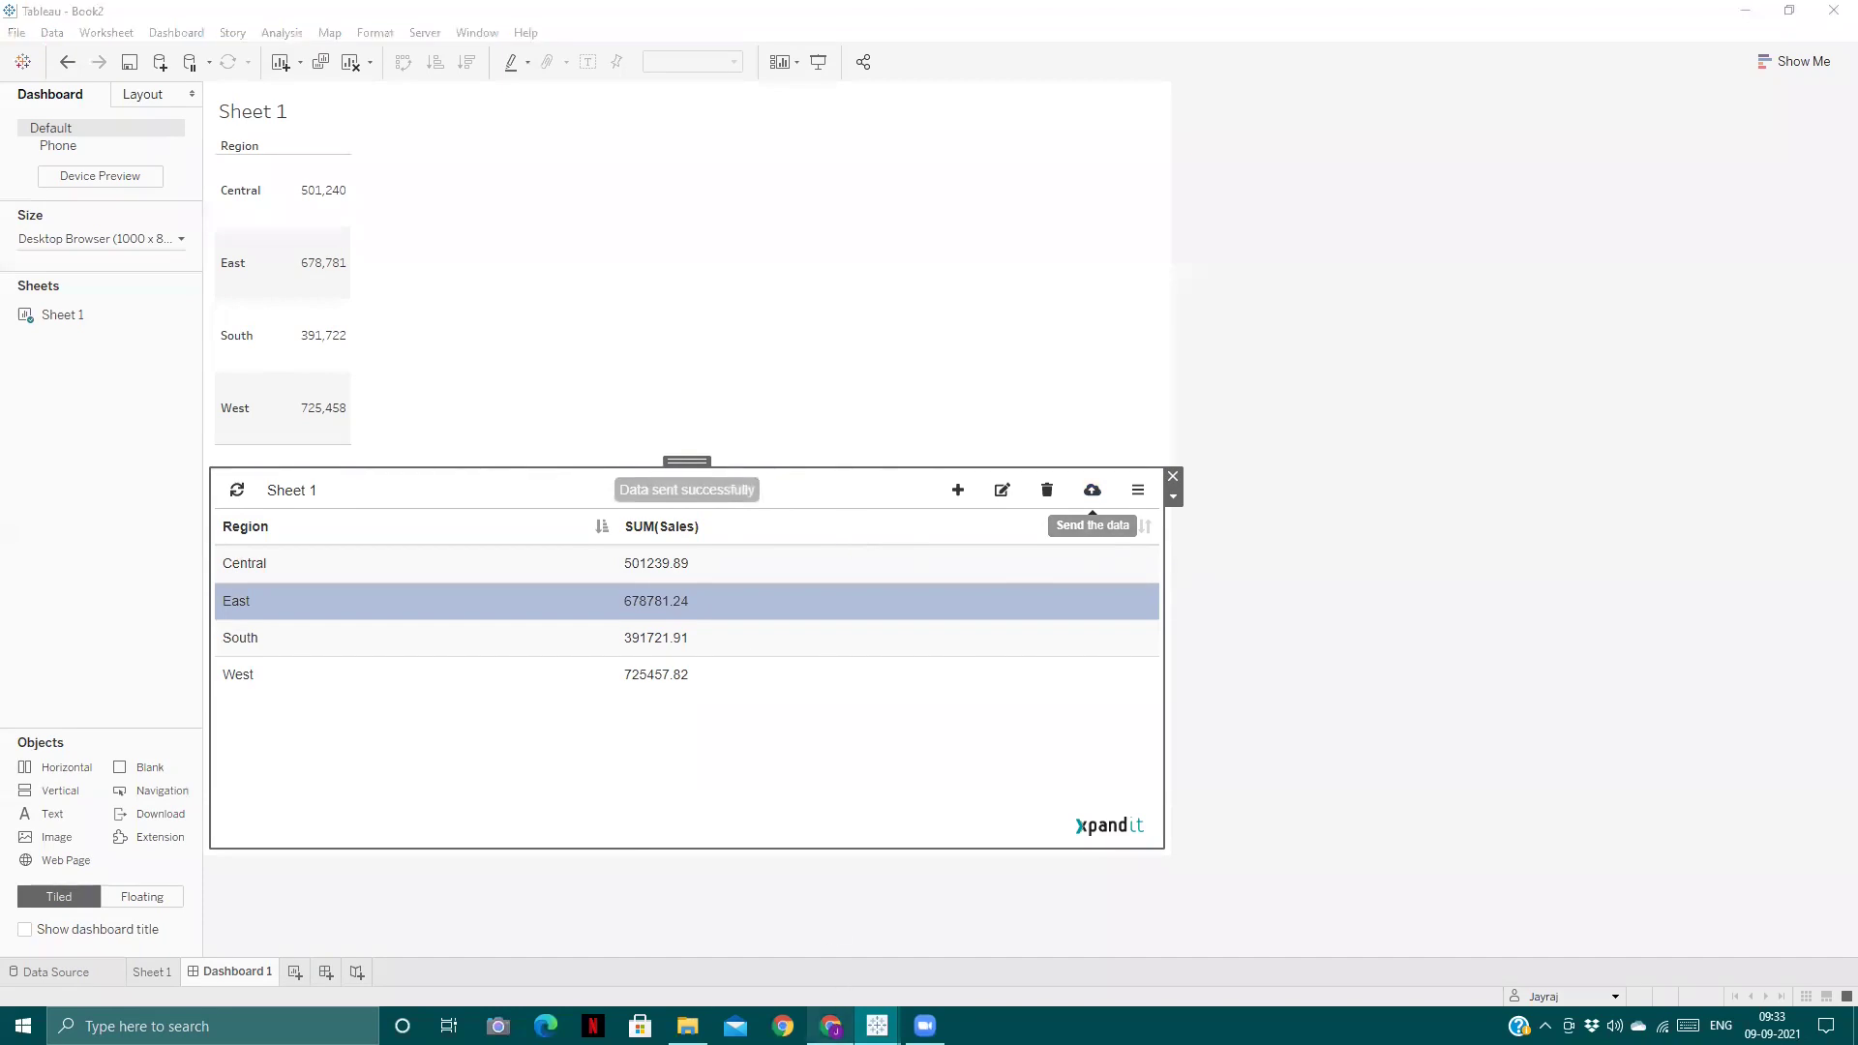
pyautogui.click(832, 1023)
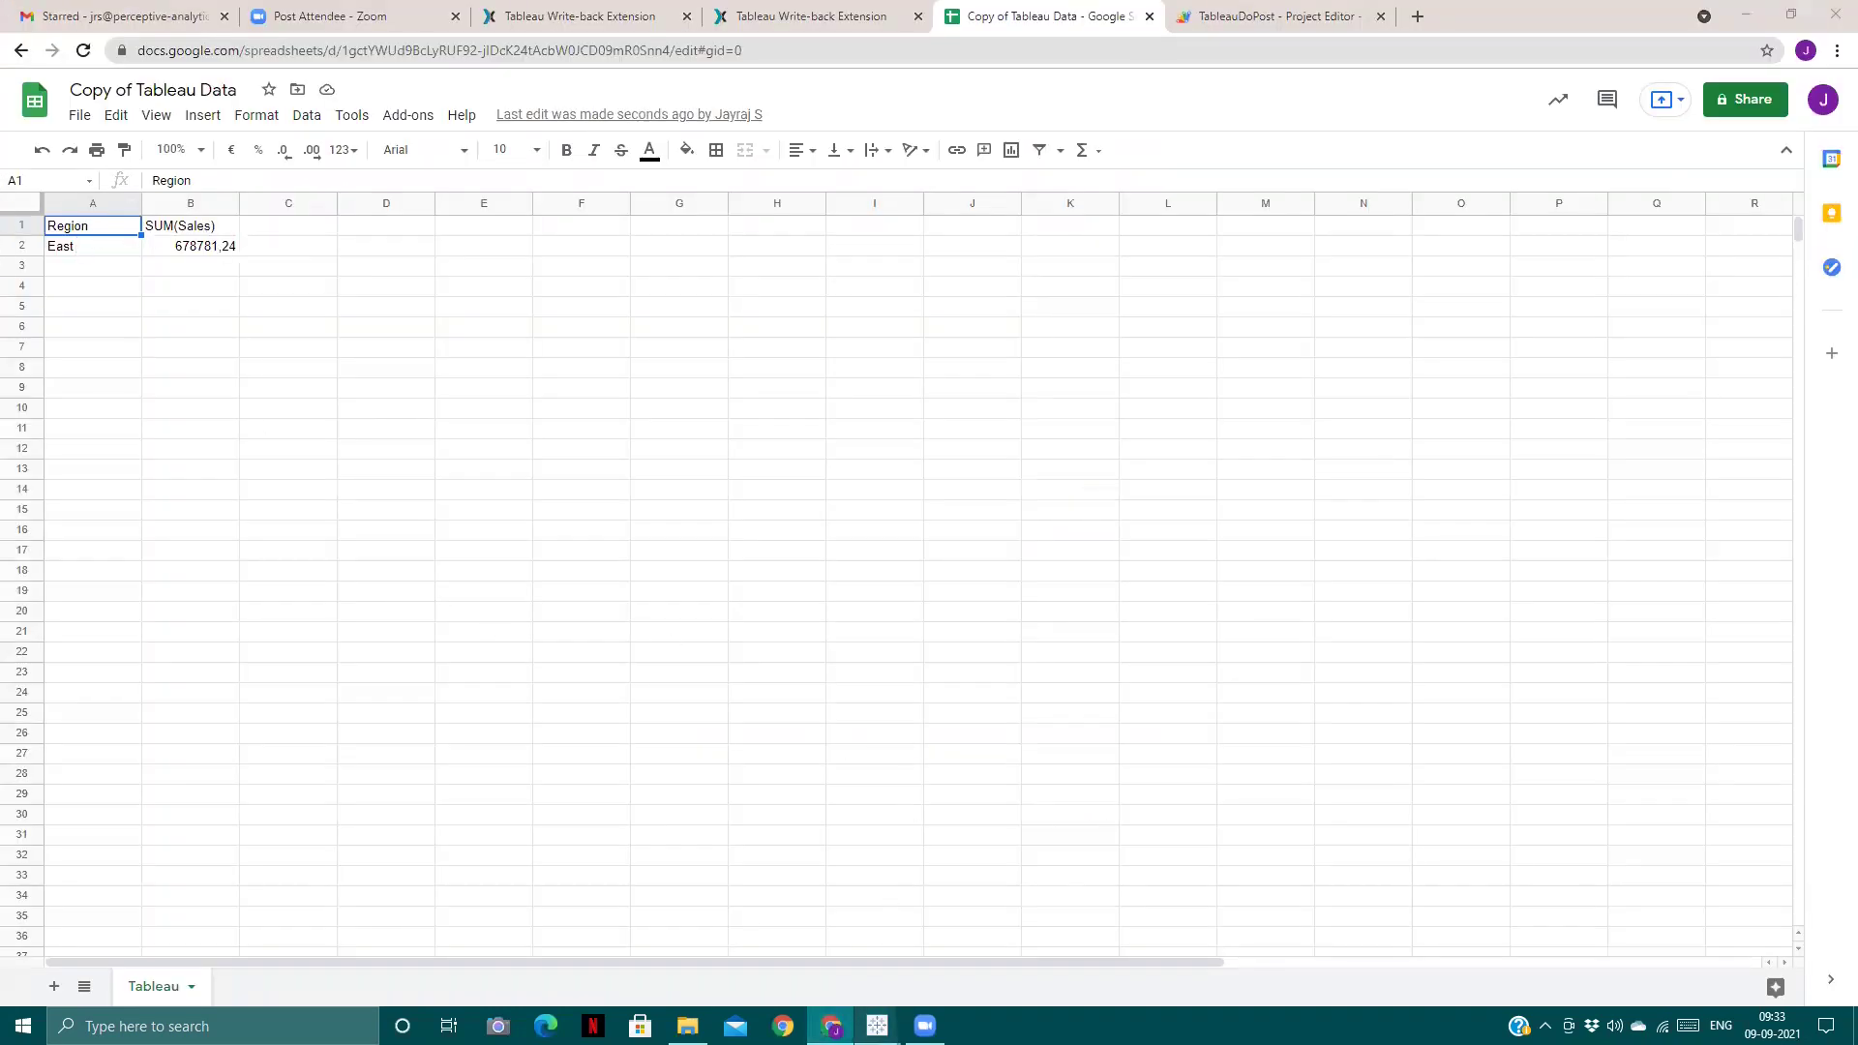
pyautogui.moveTo(877, 1024)
pyautogui.click(1080, 950)
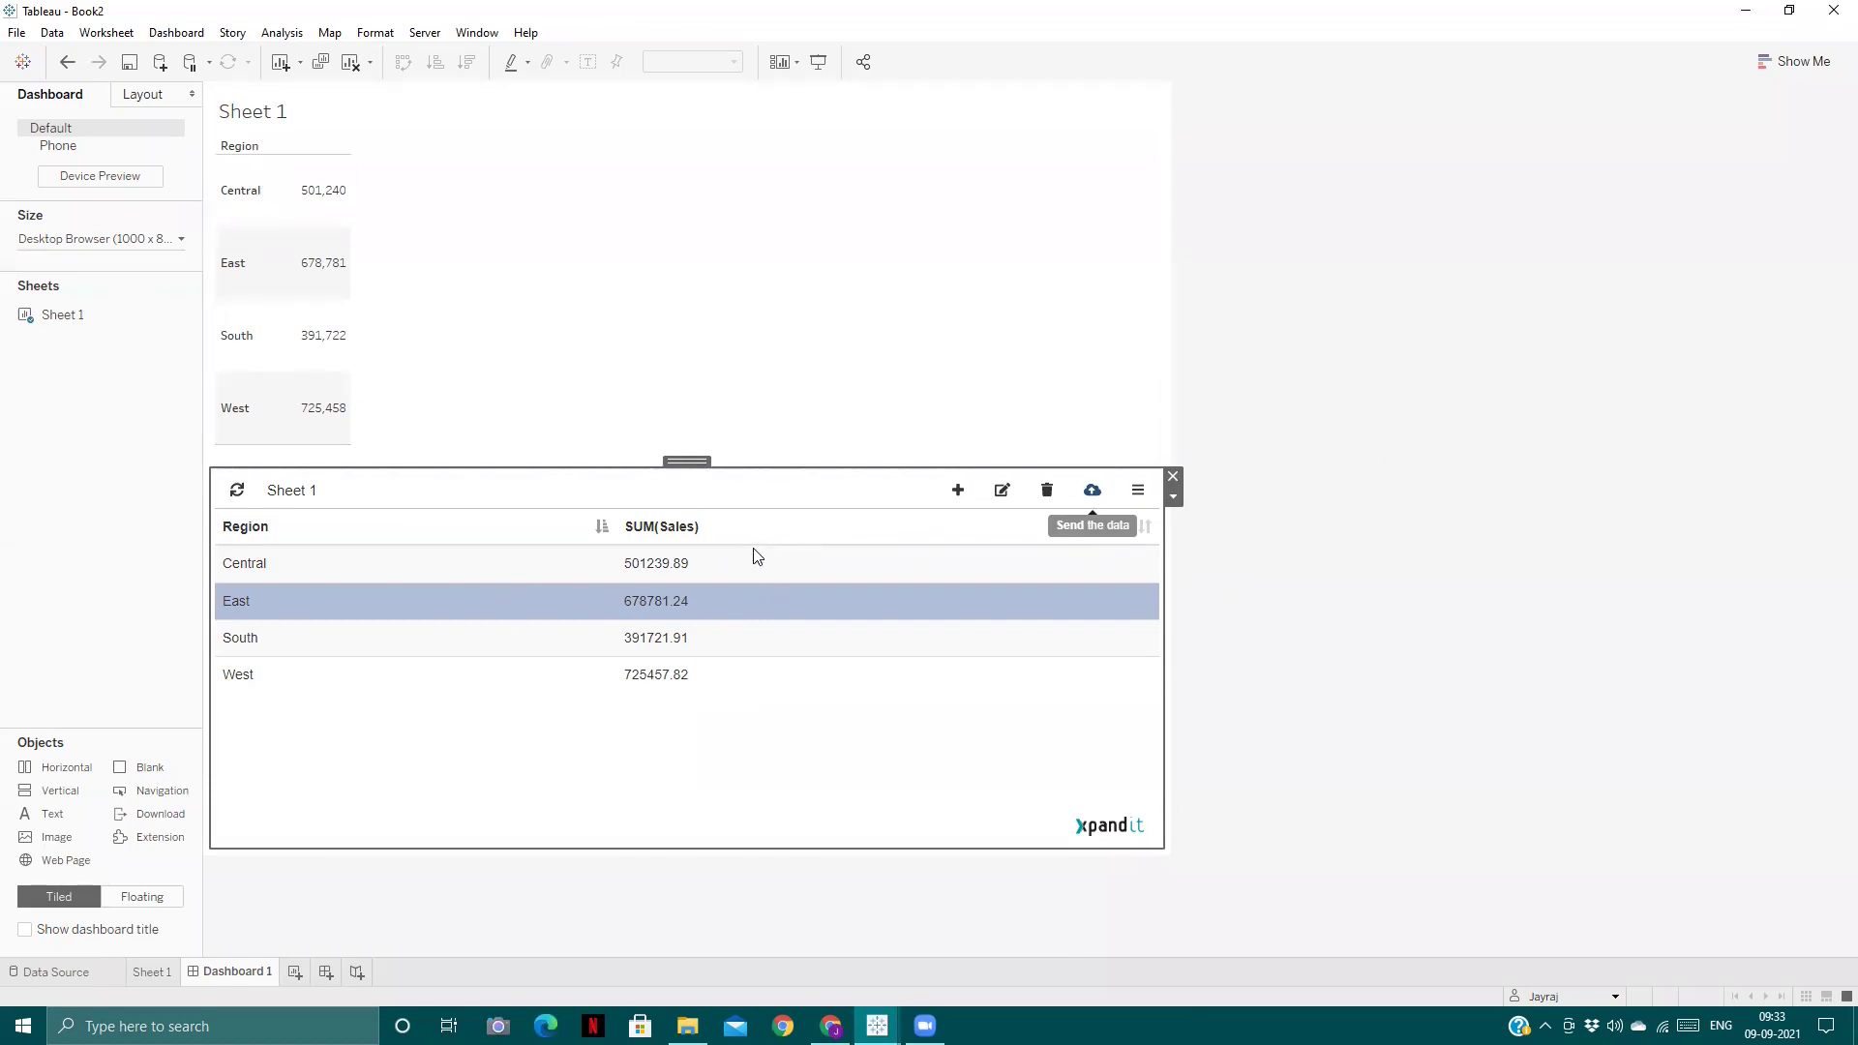
# - Select the Central row, open the Insert Record form to view its fields, and close it without adding a record
pyautogui.click(687, 561)
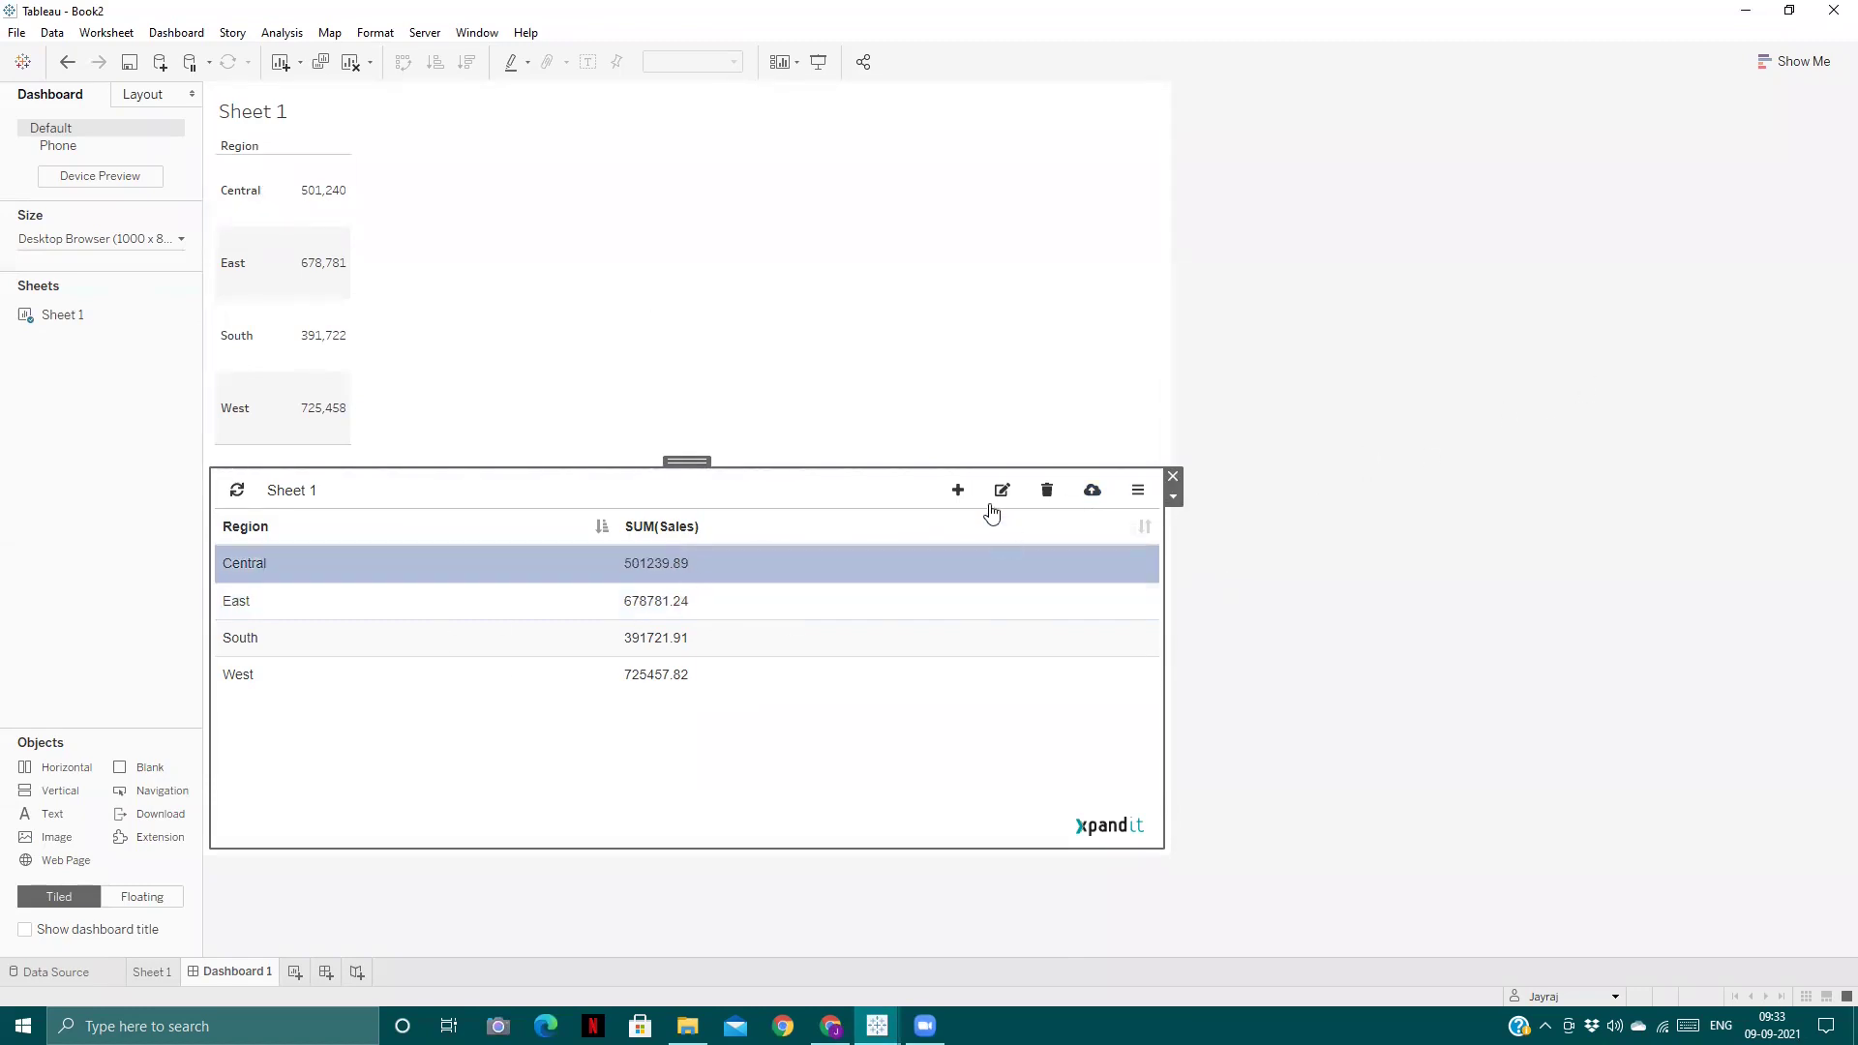
pyautogui.click(963, 494)
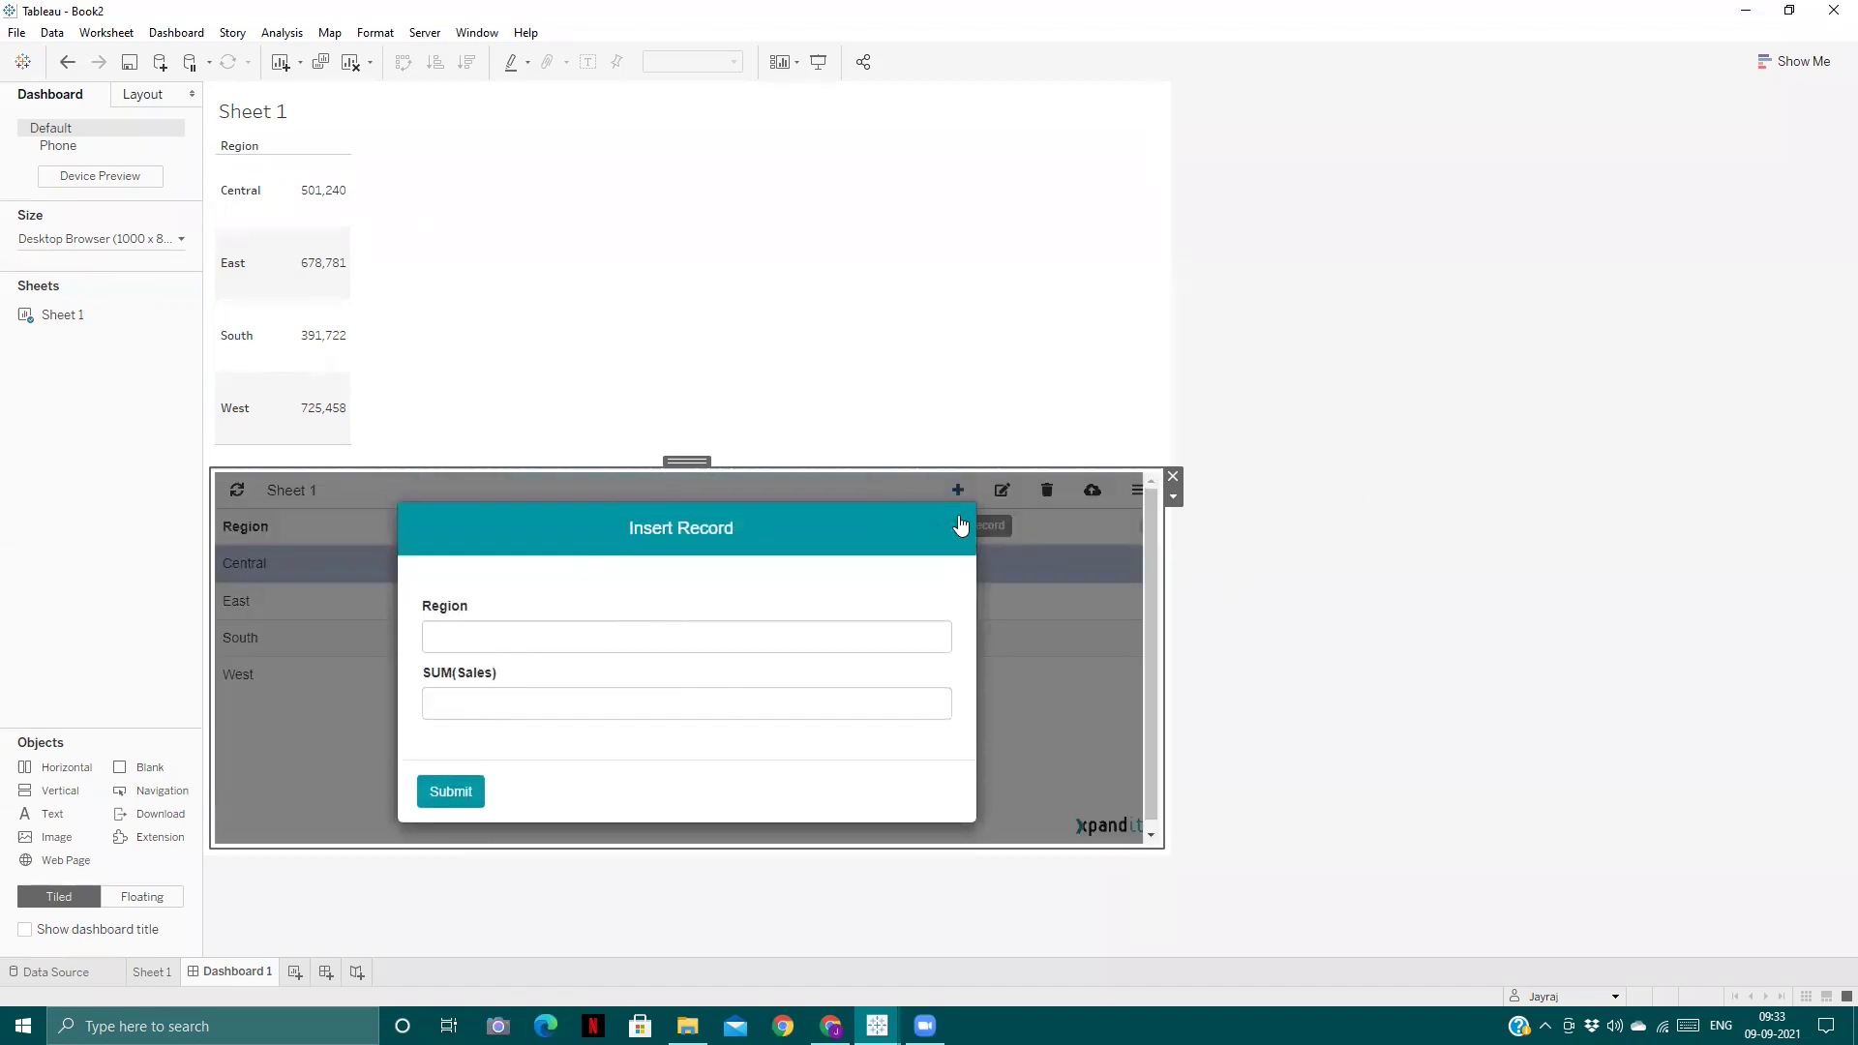
pyautogui.click(960, 525)
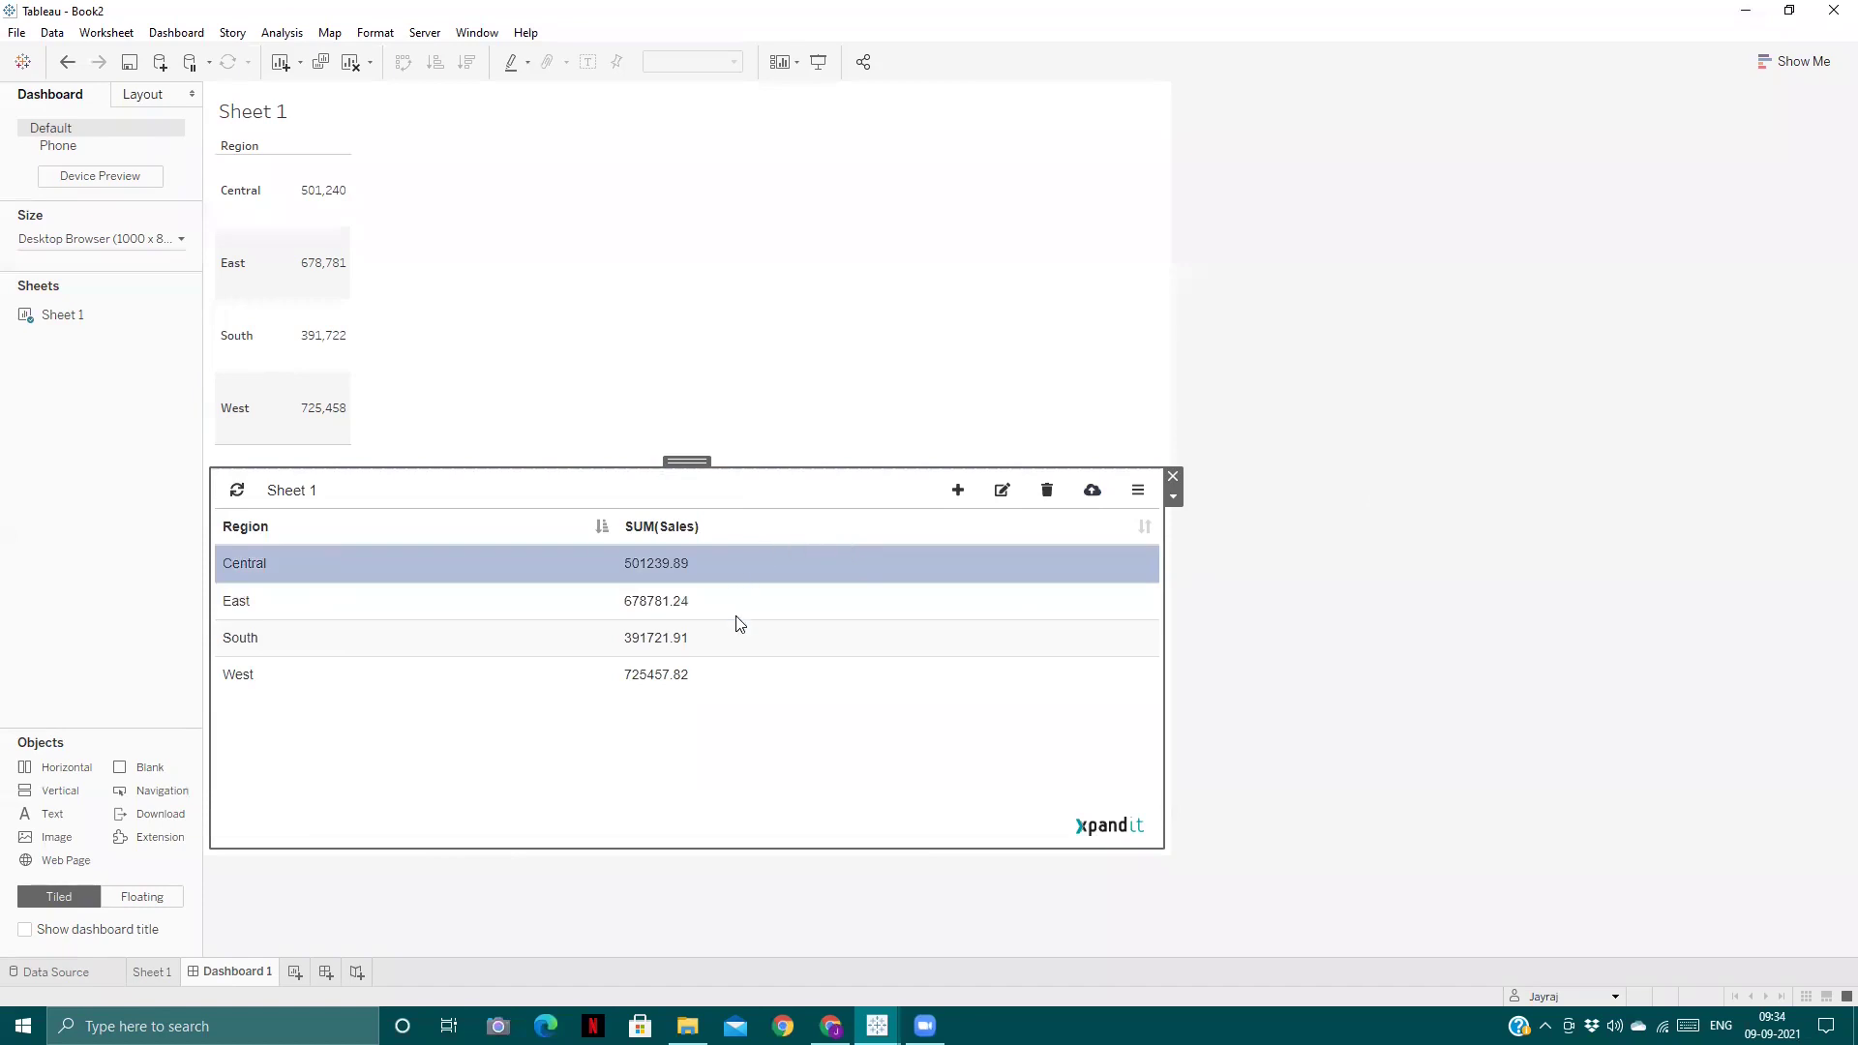
# - Remove the East record from the write-back table and clear the row selection
pyautogui.click(759, 608)
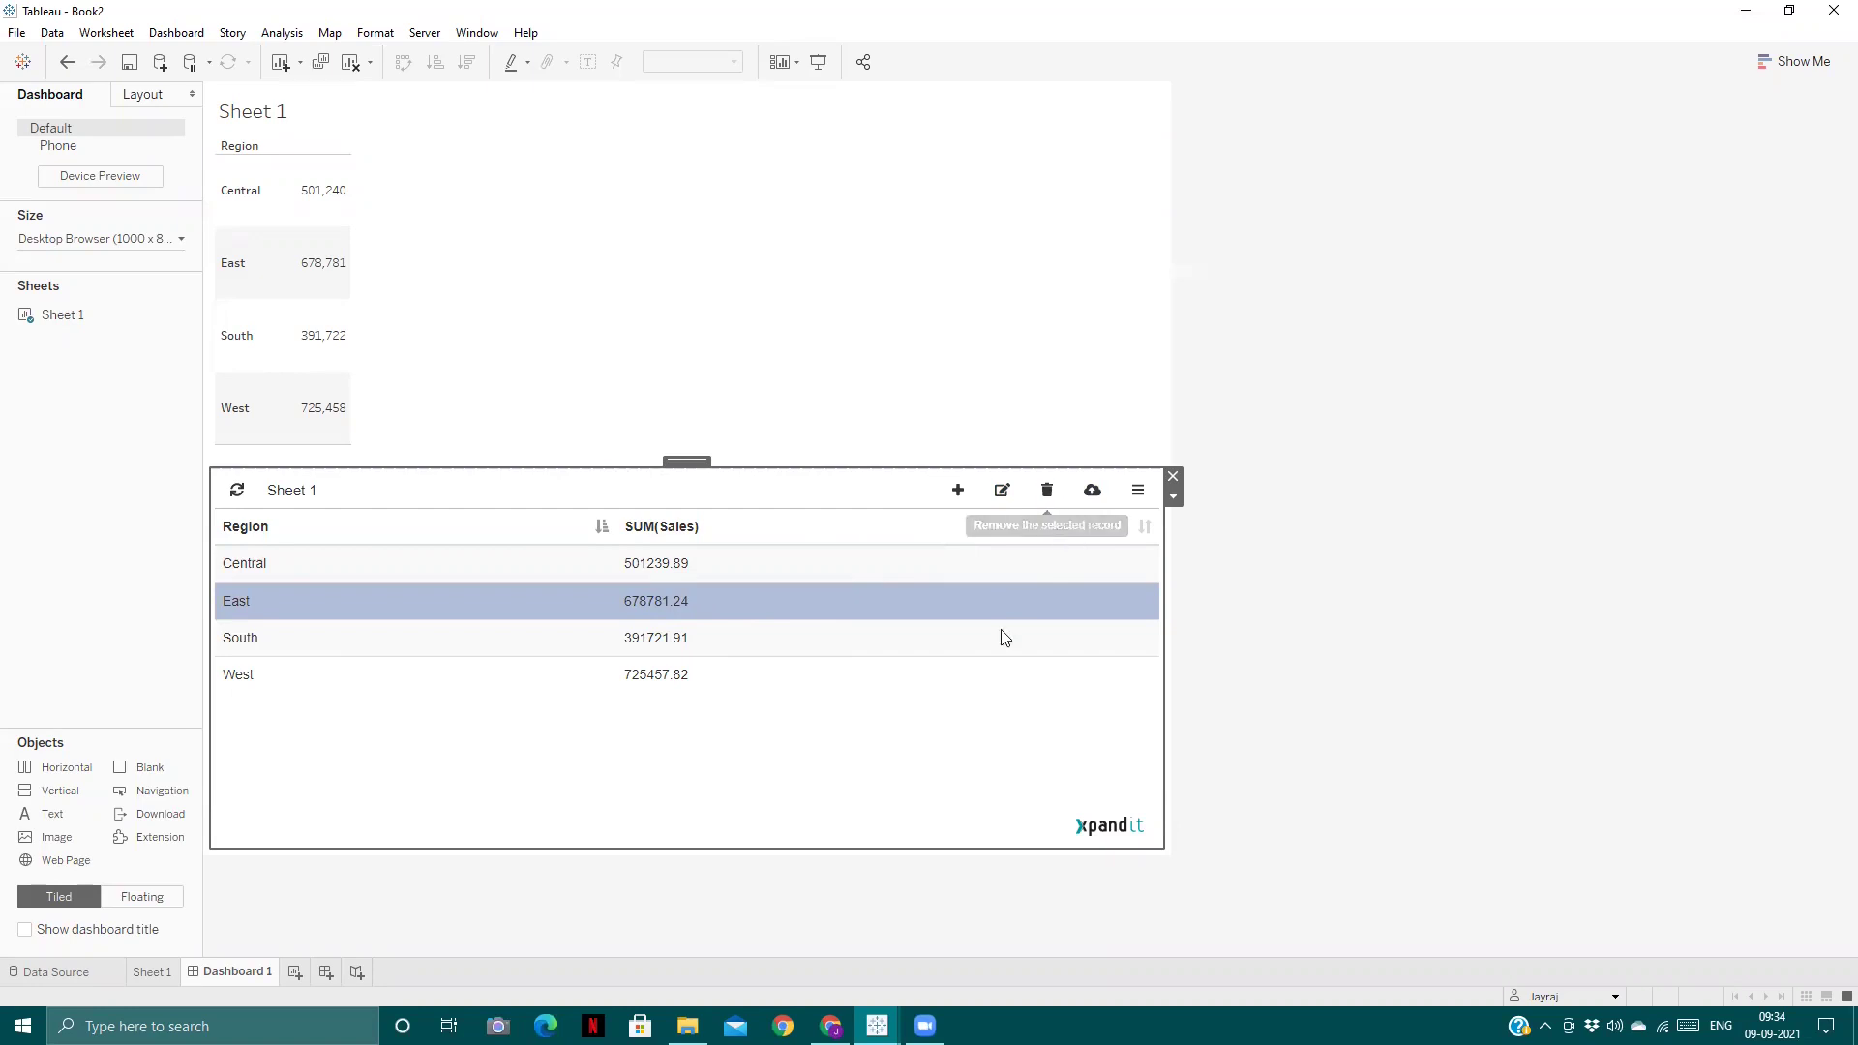
pyautogui.click(1049, 491)
pyautogui.click(434, 606)
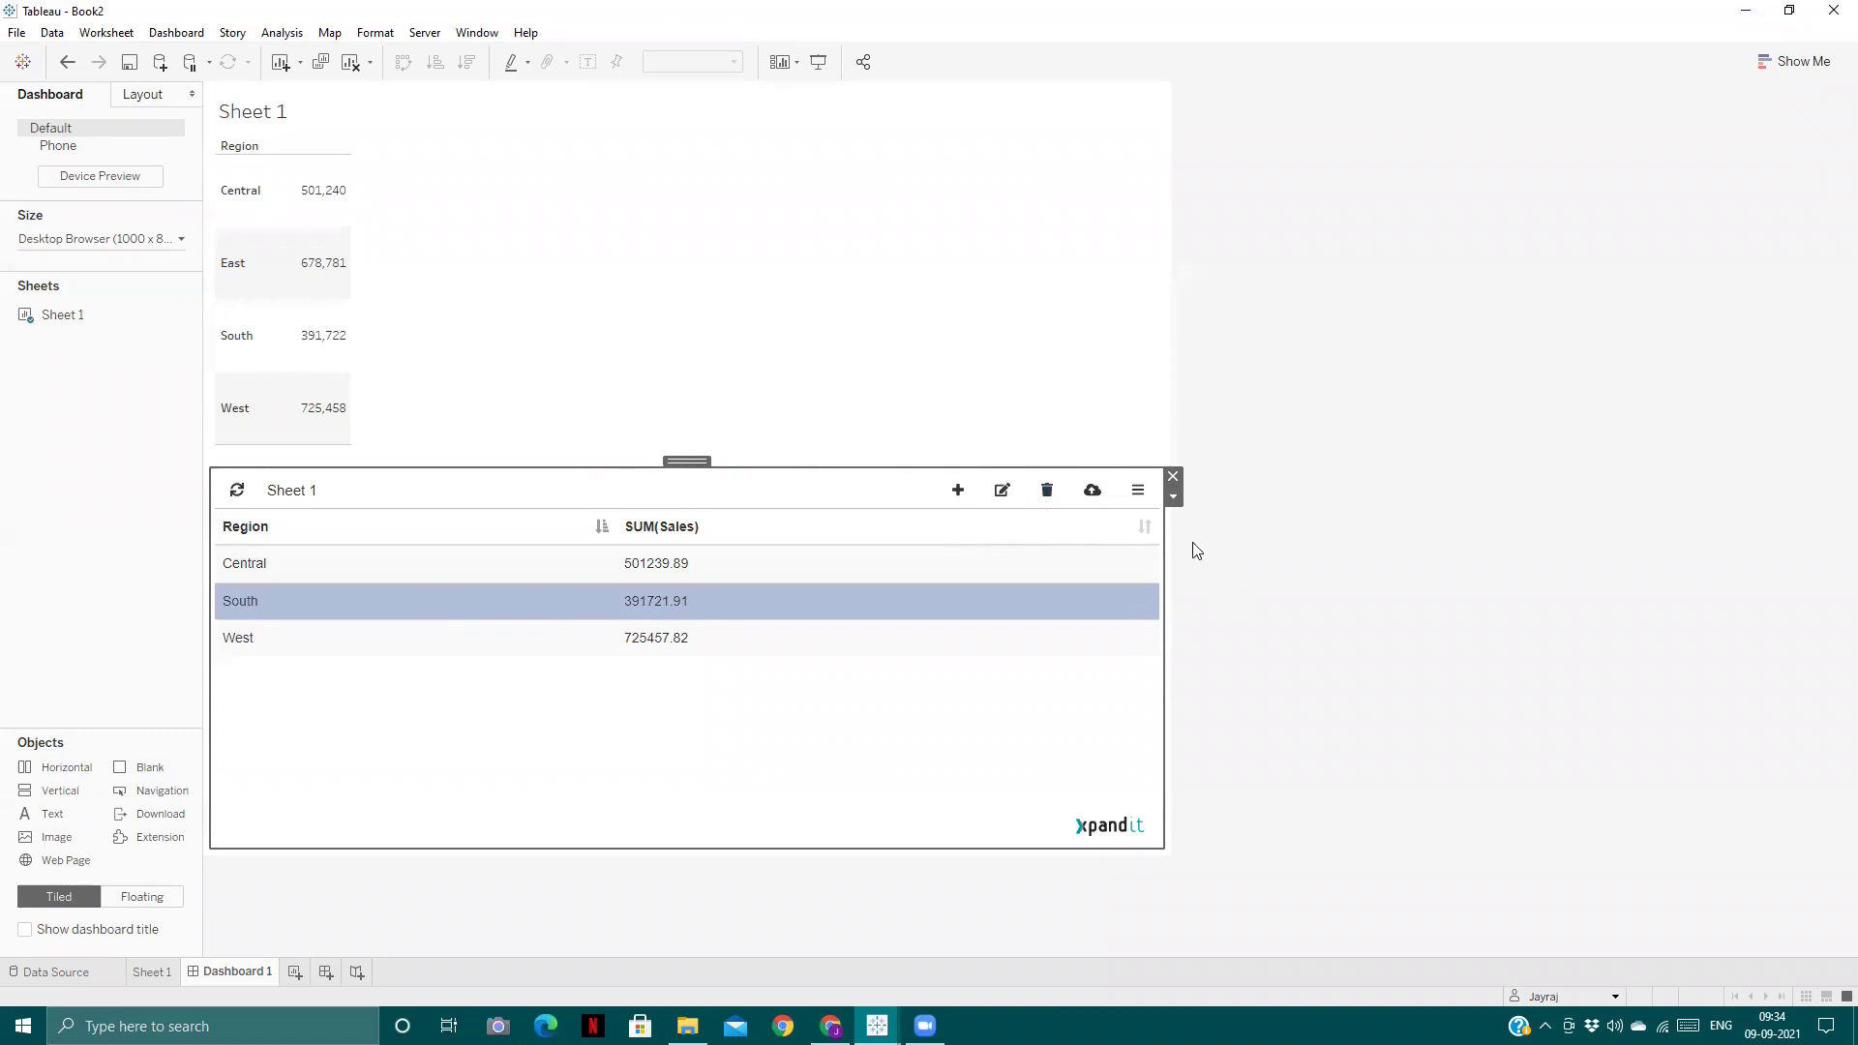
pyautogui.click(1140, 494)
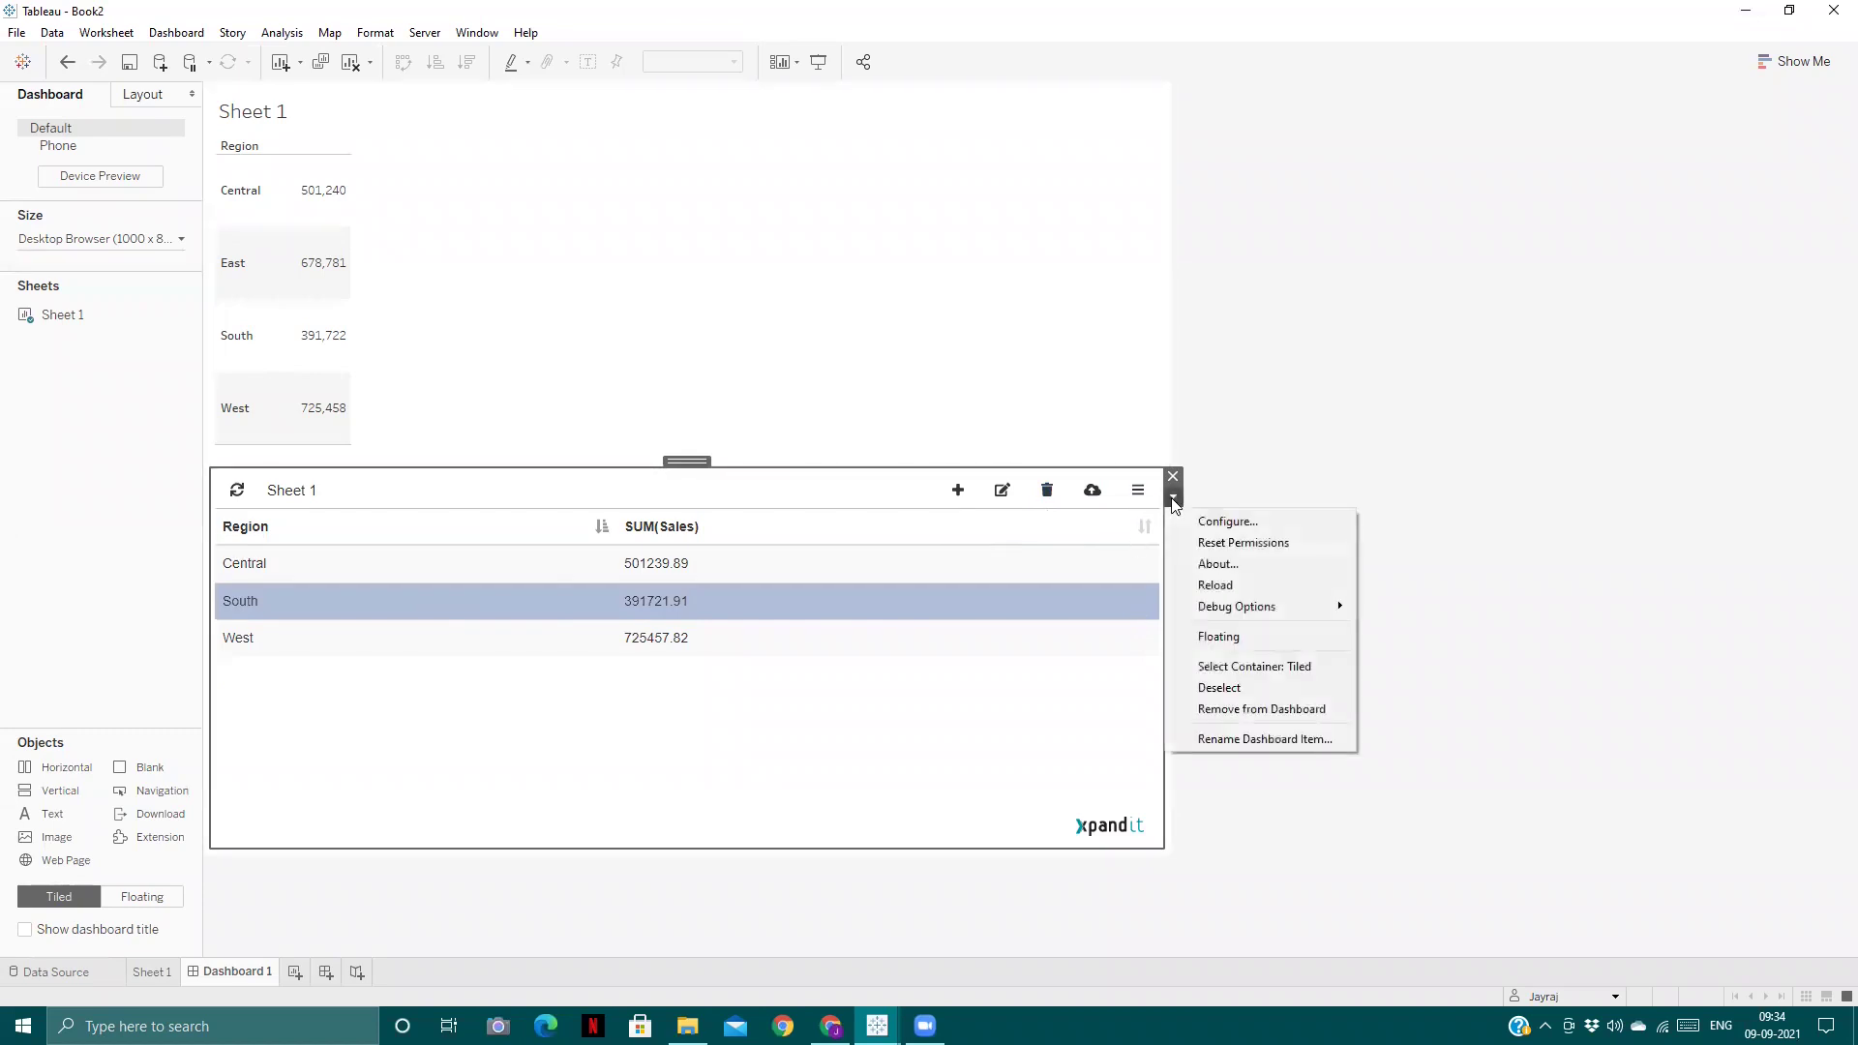
pyautogui.click(1321, 448)
pyautogui.click(720, 600)
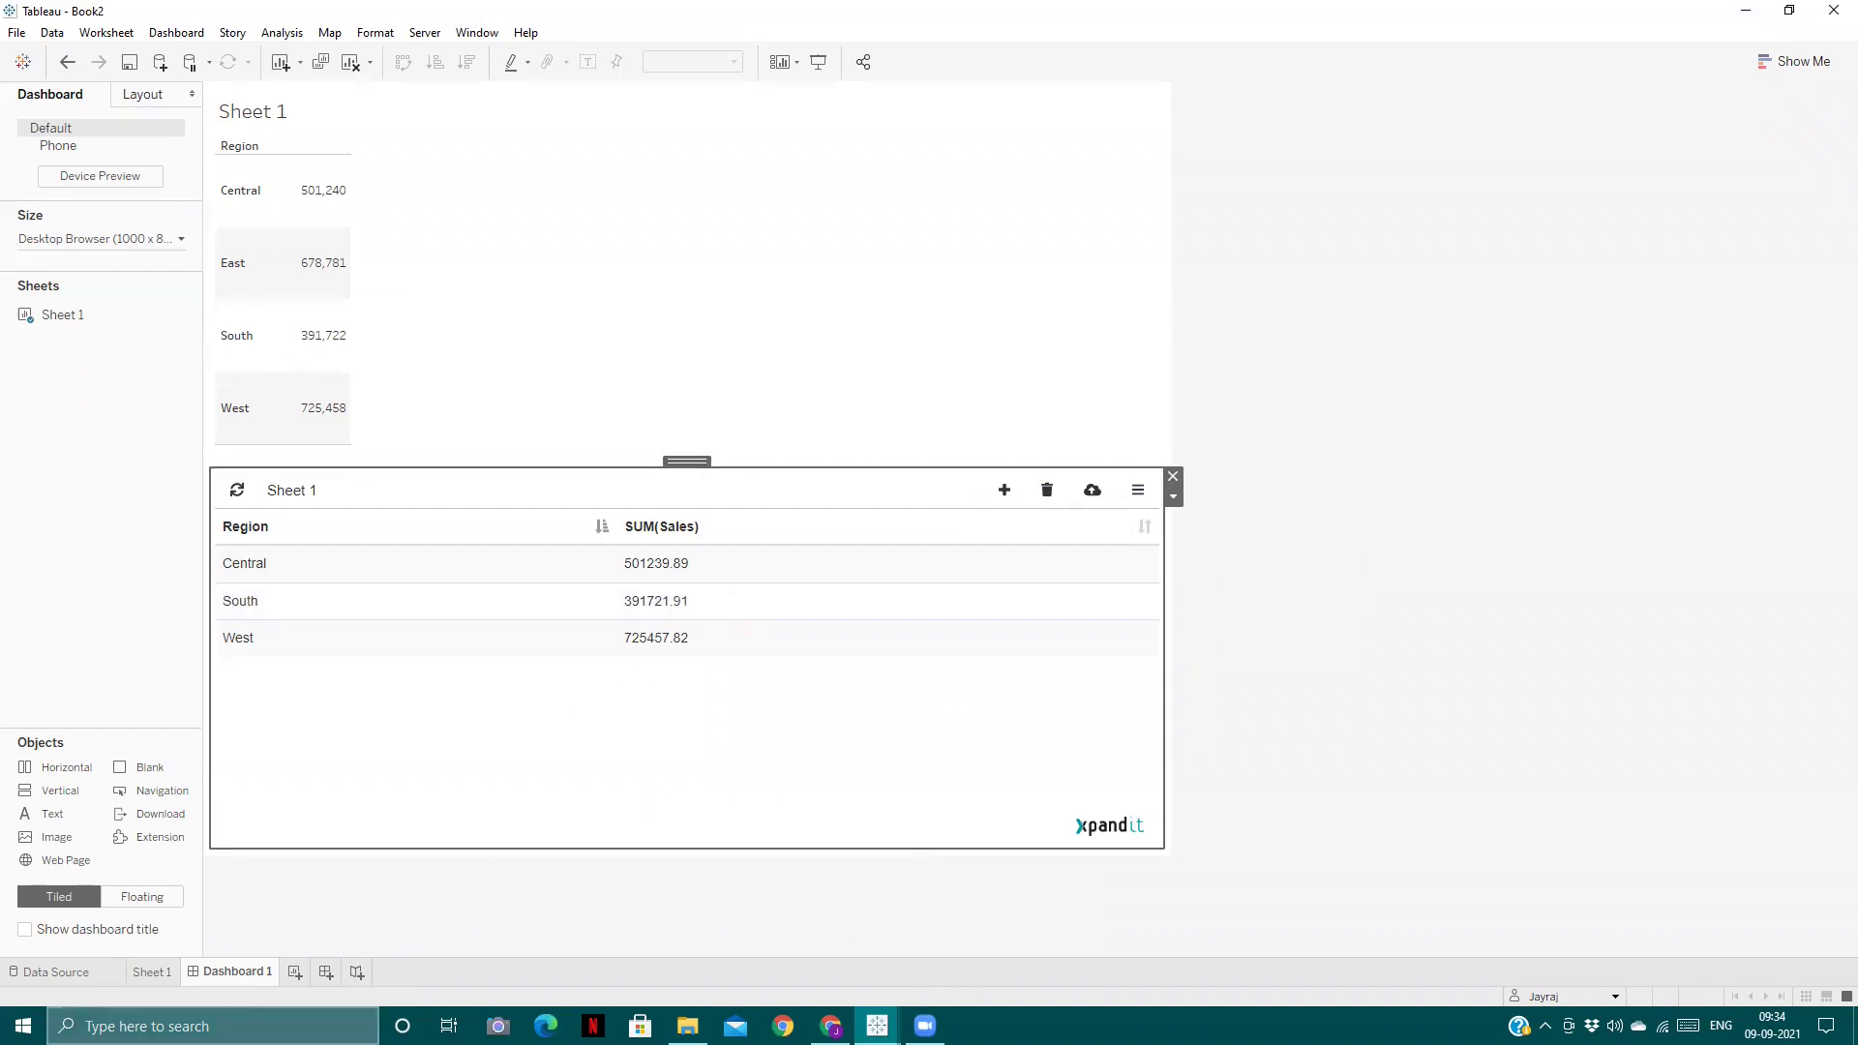
# - Add a new blank worksheet to the workbook and return to Dashboard 1
pyautogui.click(295, 974)
pyautogui.click(238, 972)
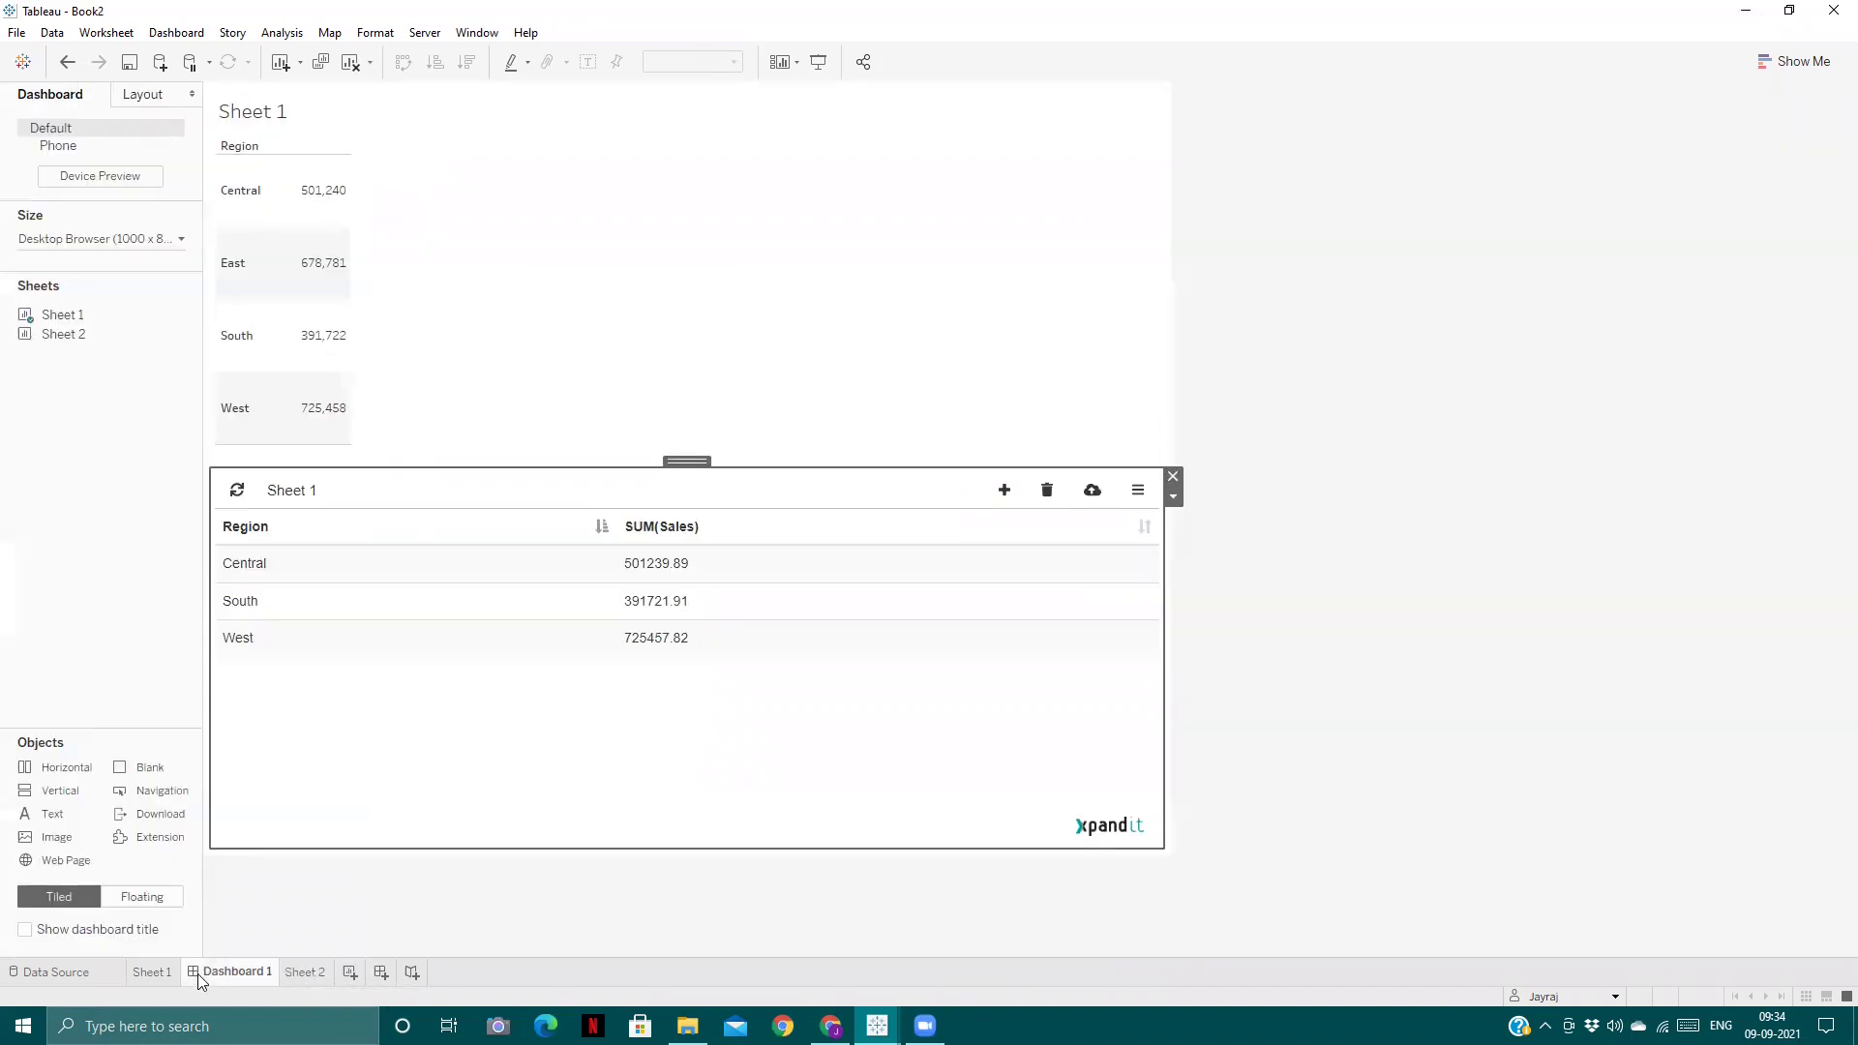
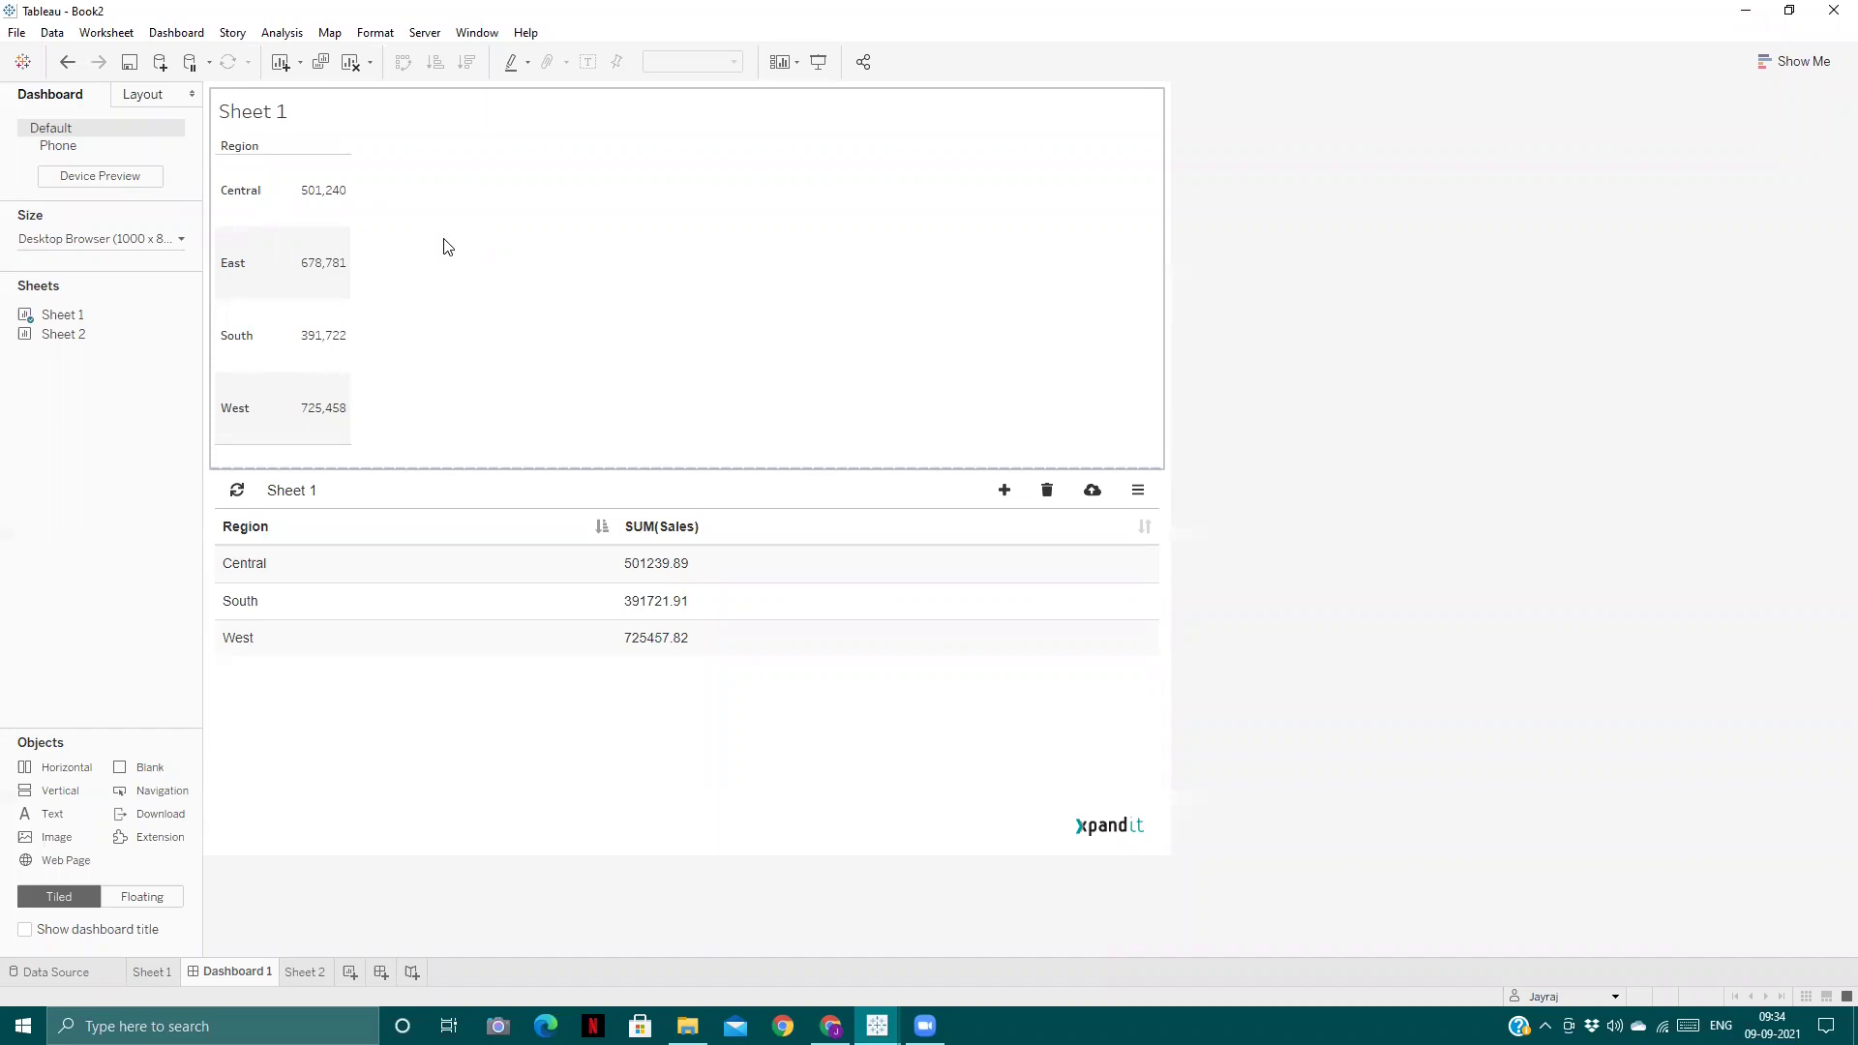
# - Open Sheet 1 and filter it by Region, excluding Central and West so only East and South are kept
pyautogui.click(443, 245)
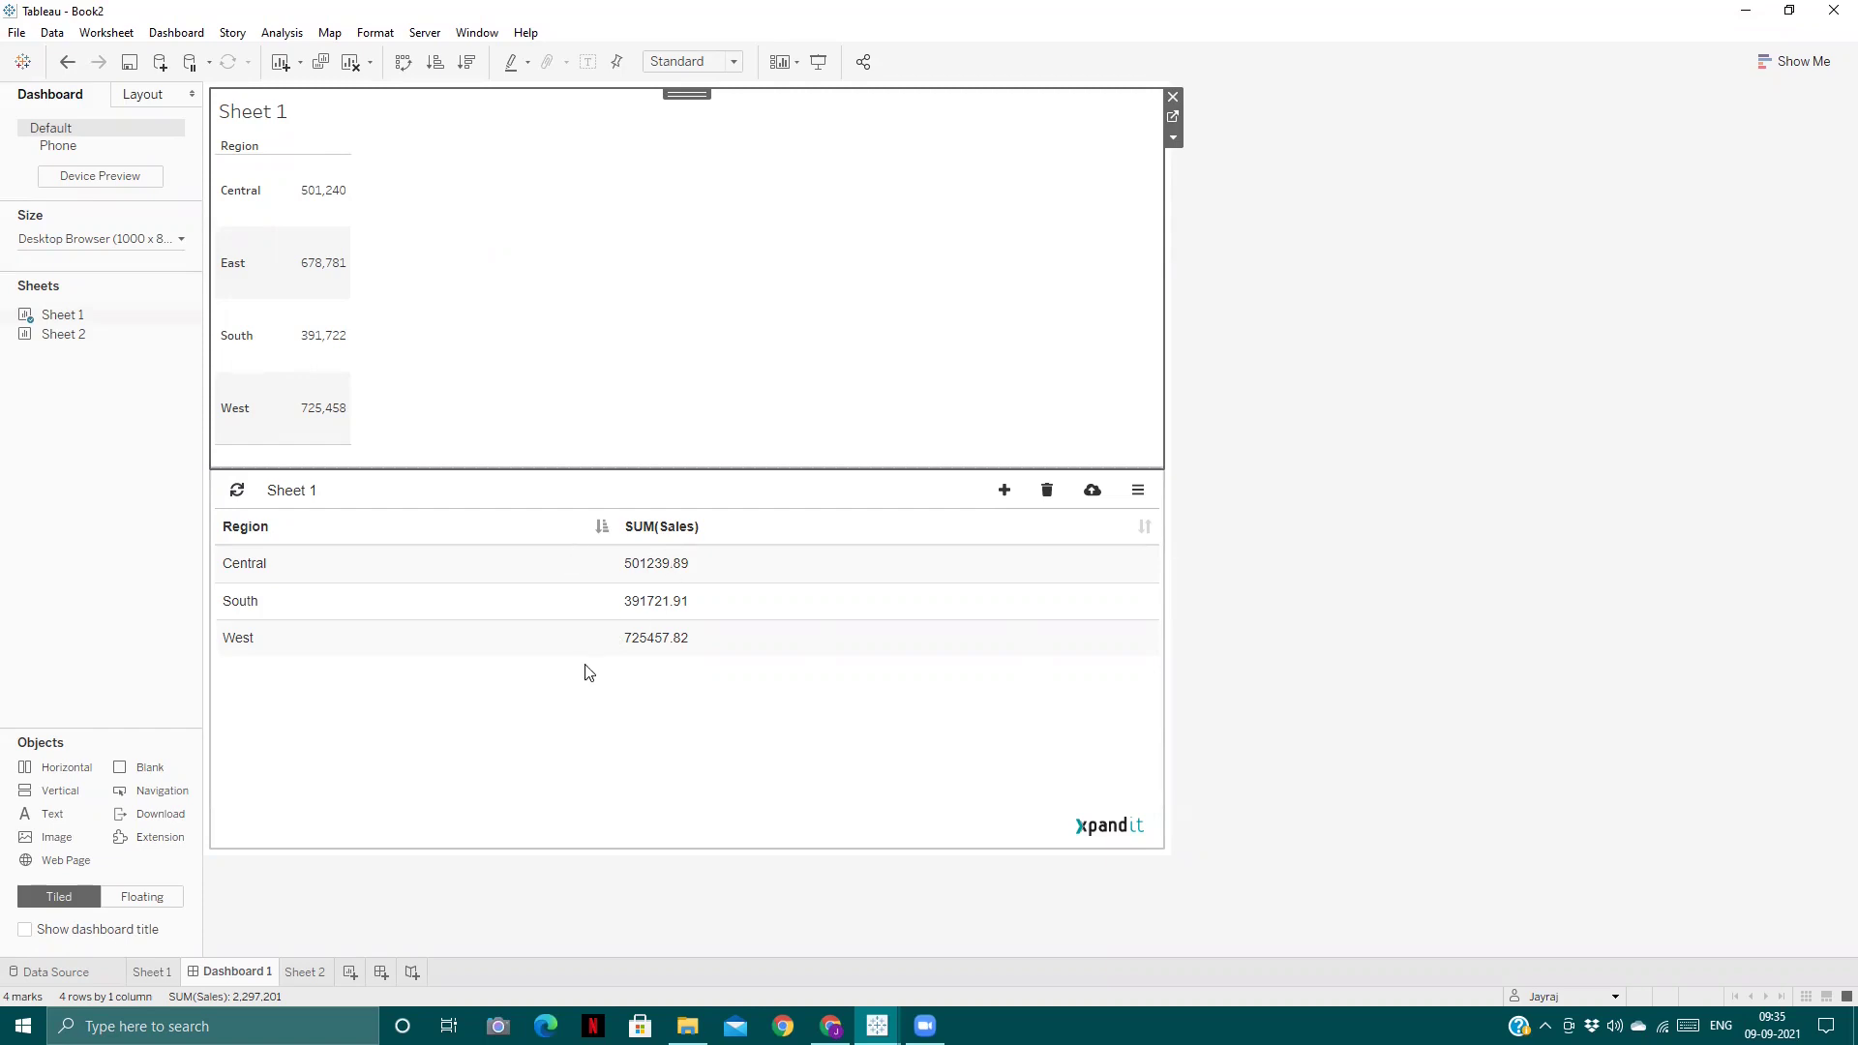
pyautogui.click(1174, 117)
pyautogui.moveTo(569, 127); pyautogui.dragTo(296, 183)
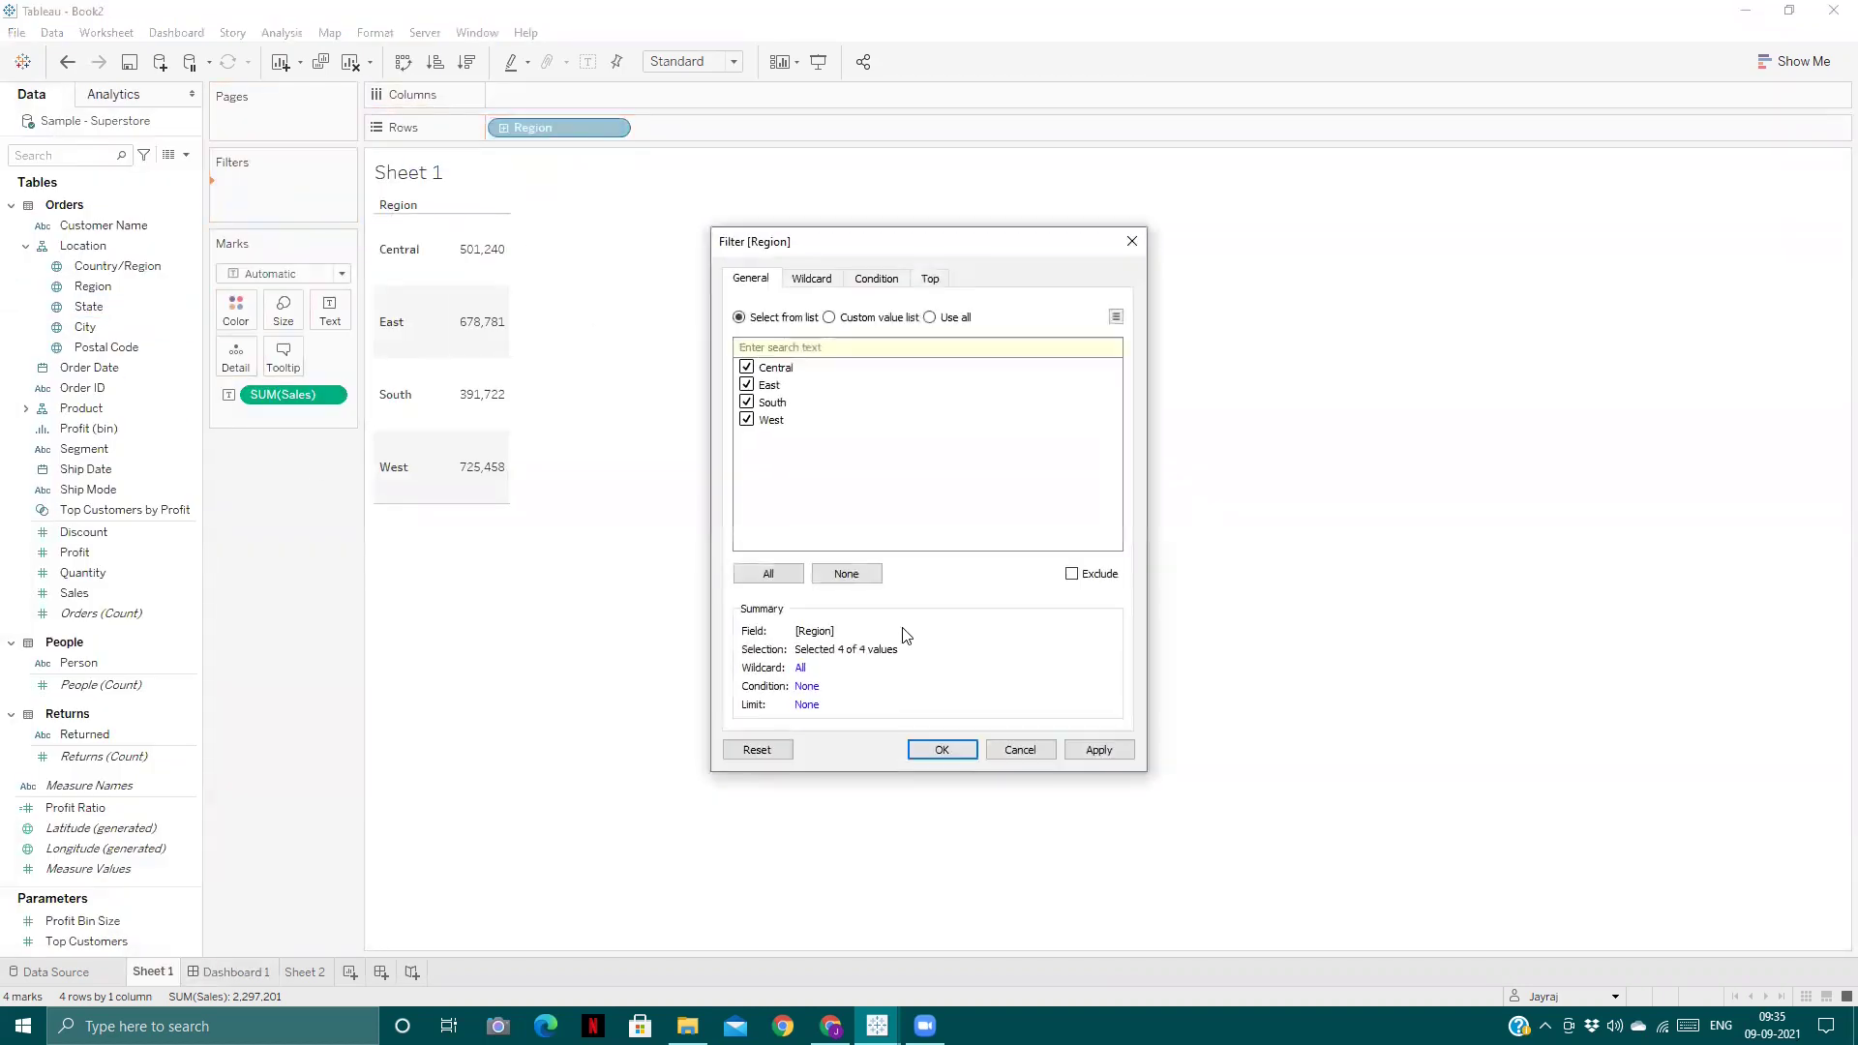
pyautogui.click(747, 368)
pyautogui.click(747, 420)
pyautogui.click(1101, 752)
pyautogui.click(924, 754)
# - Return to Dashboard 1 and reload the workbook data in the write-back table
pyautogui.click(242, 971)
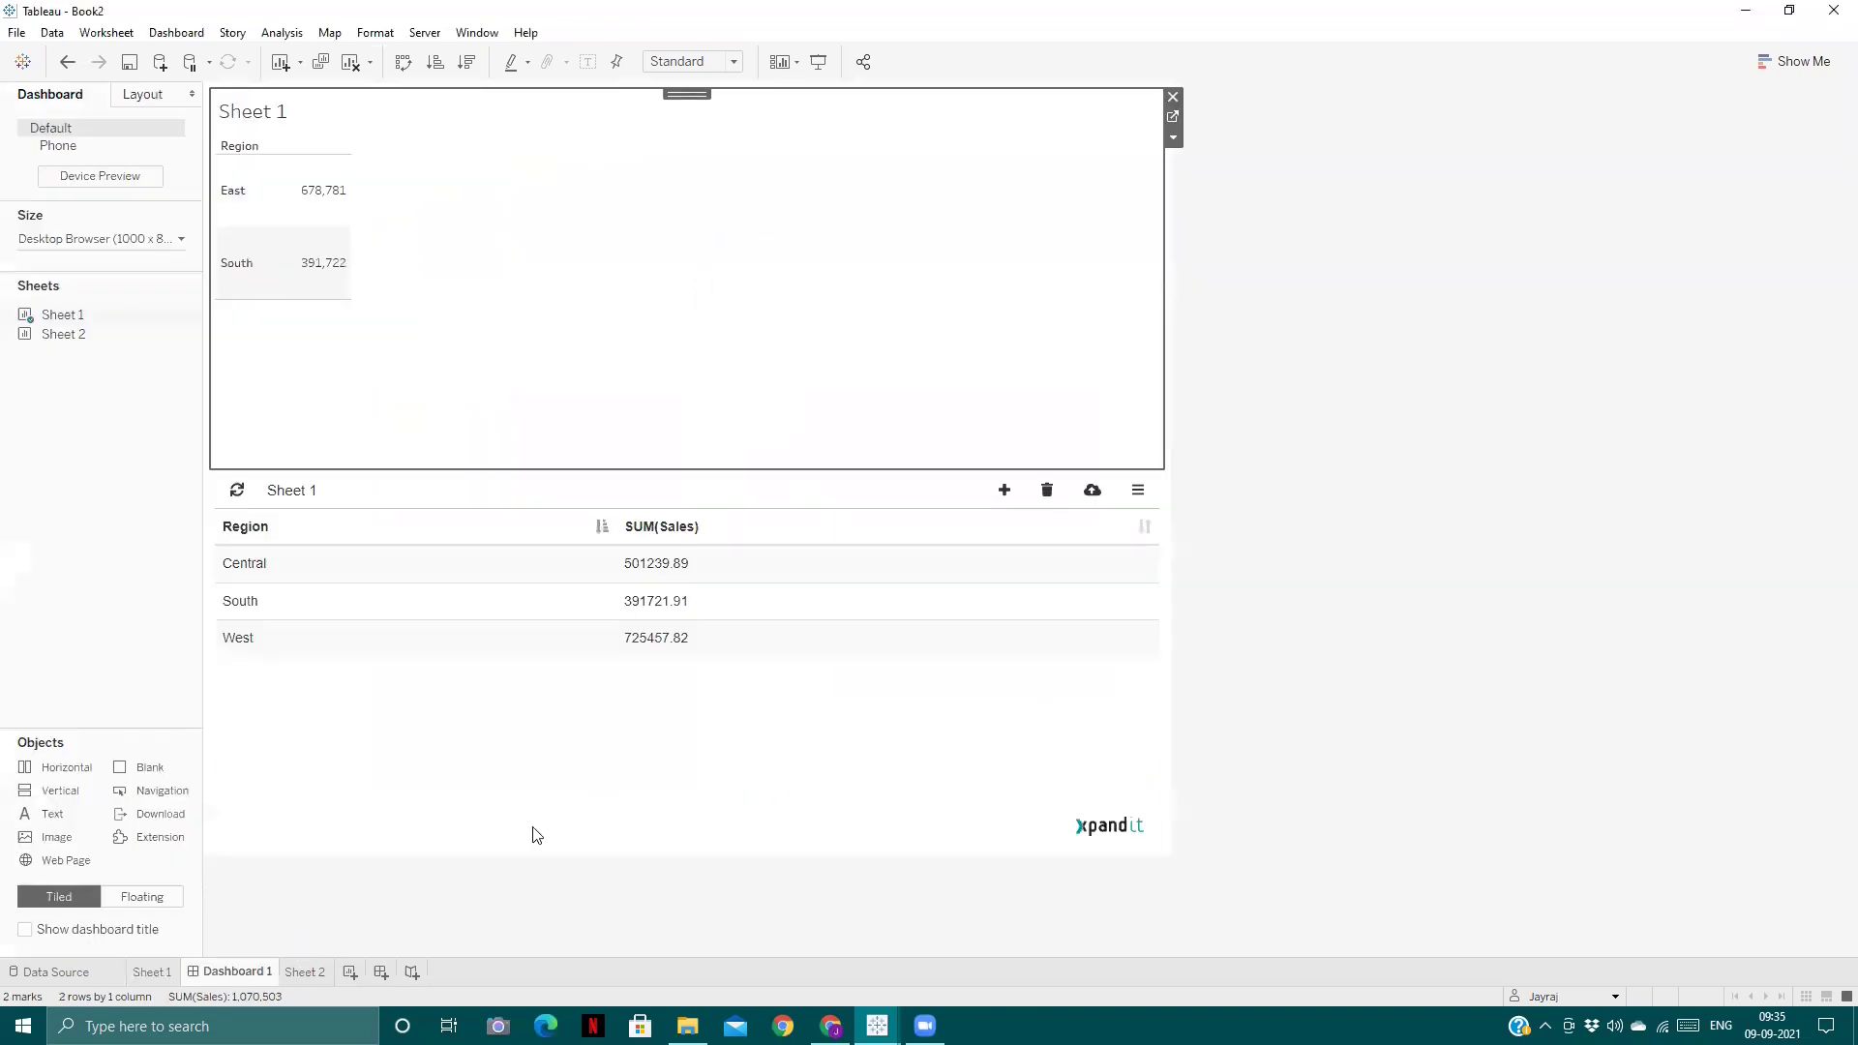
pyautogui.click(237, 492)
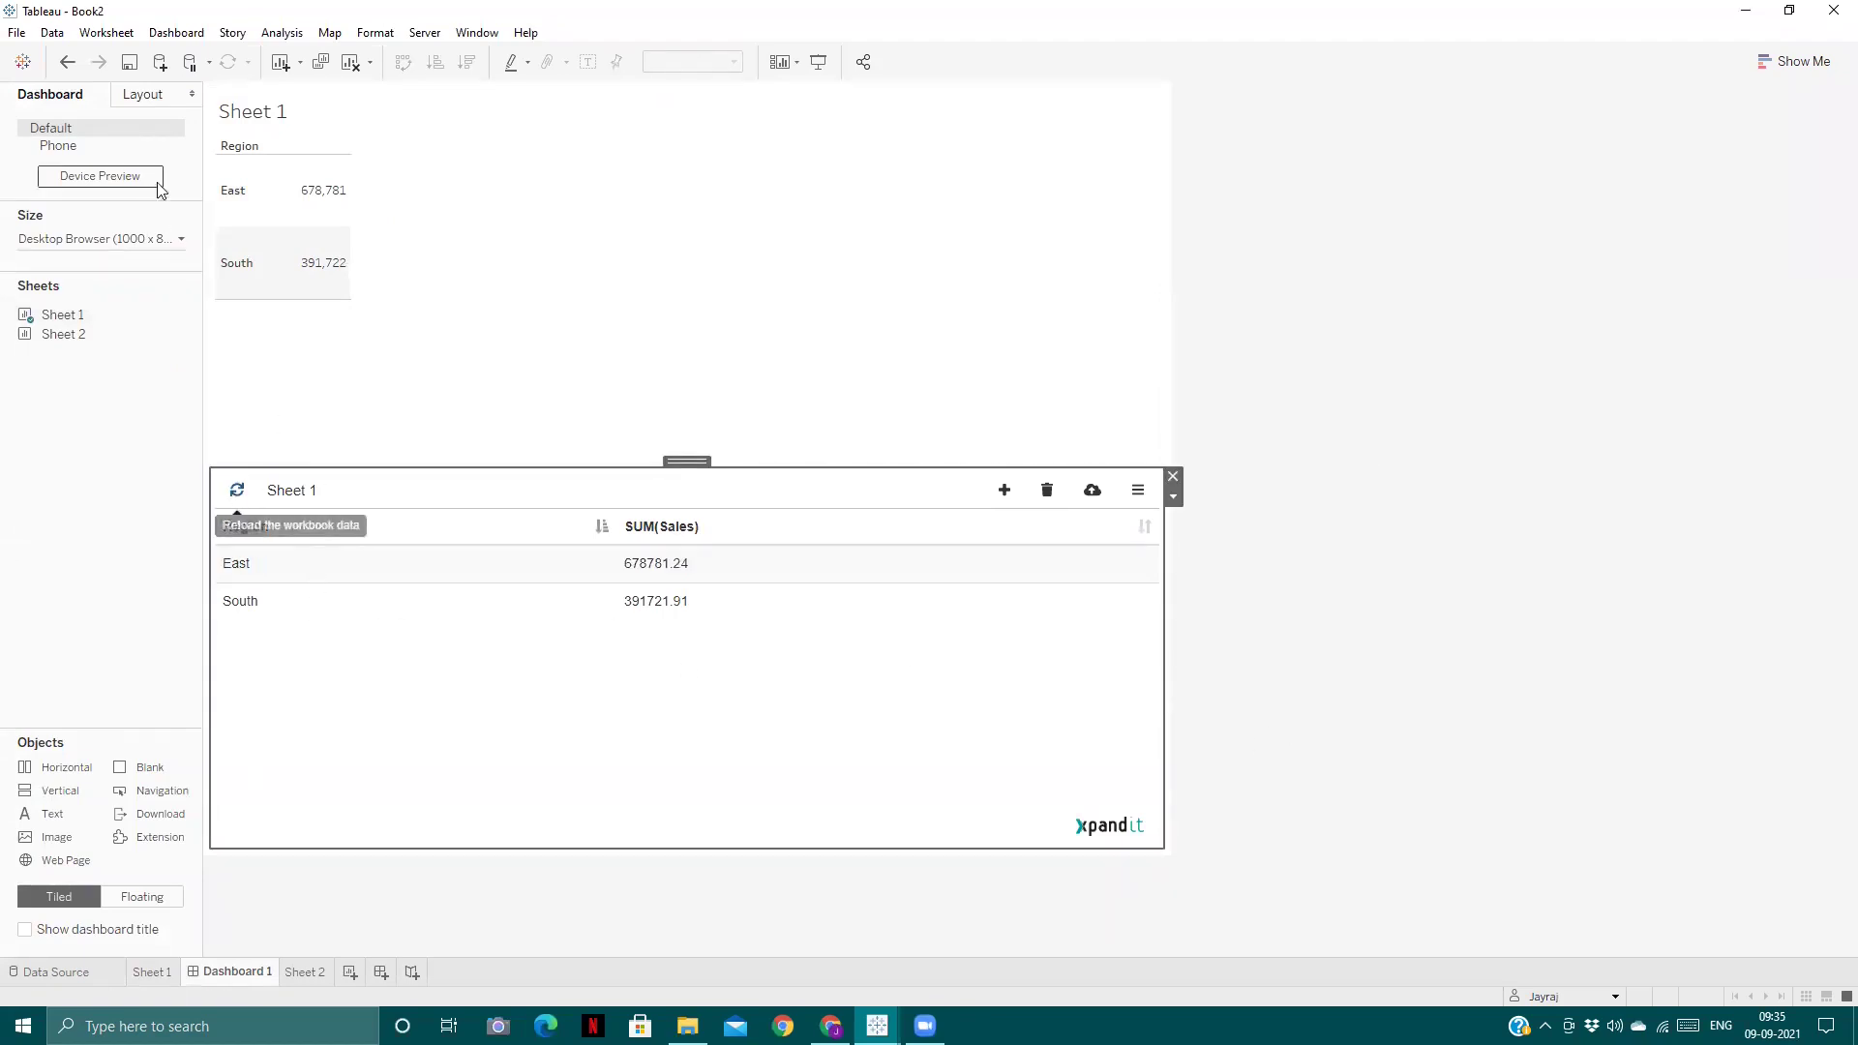
pyautogui.click(1389, 384)
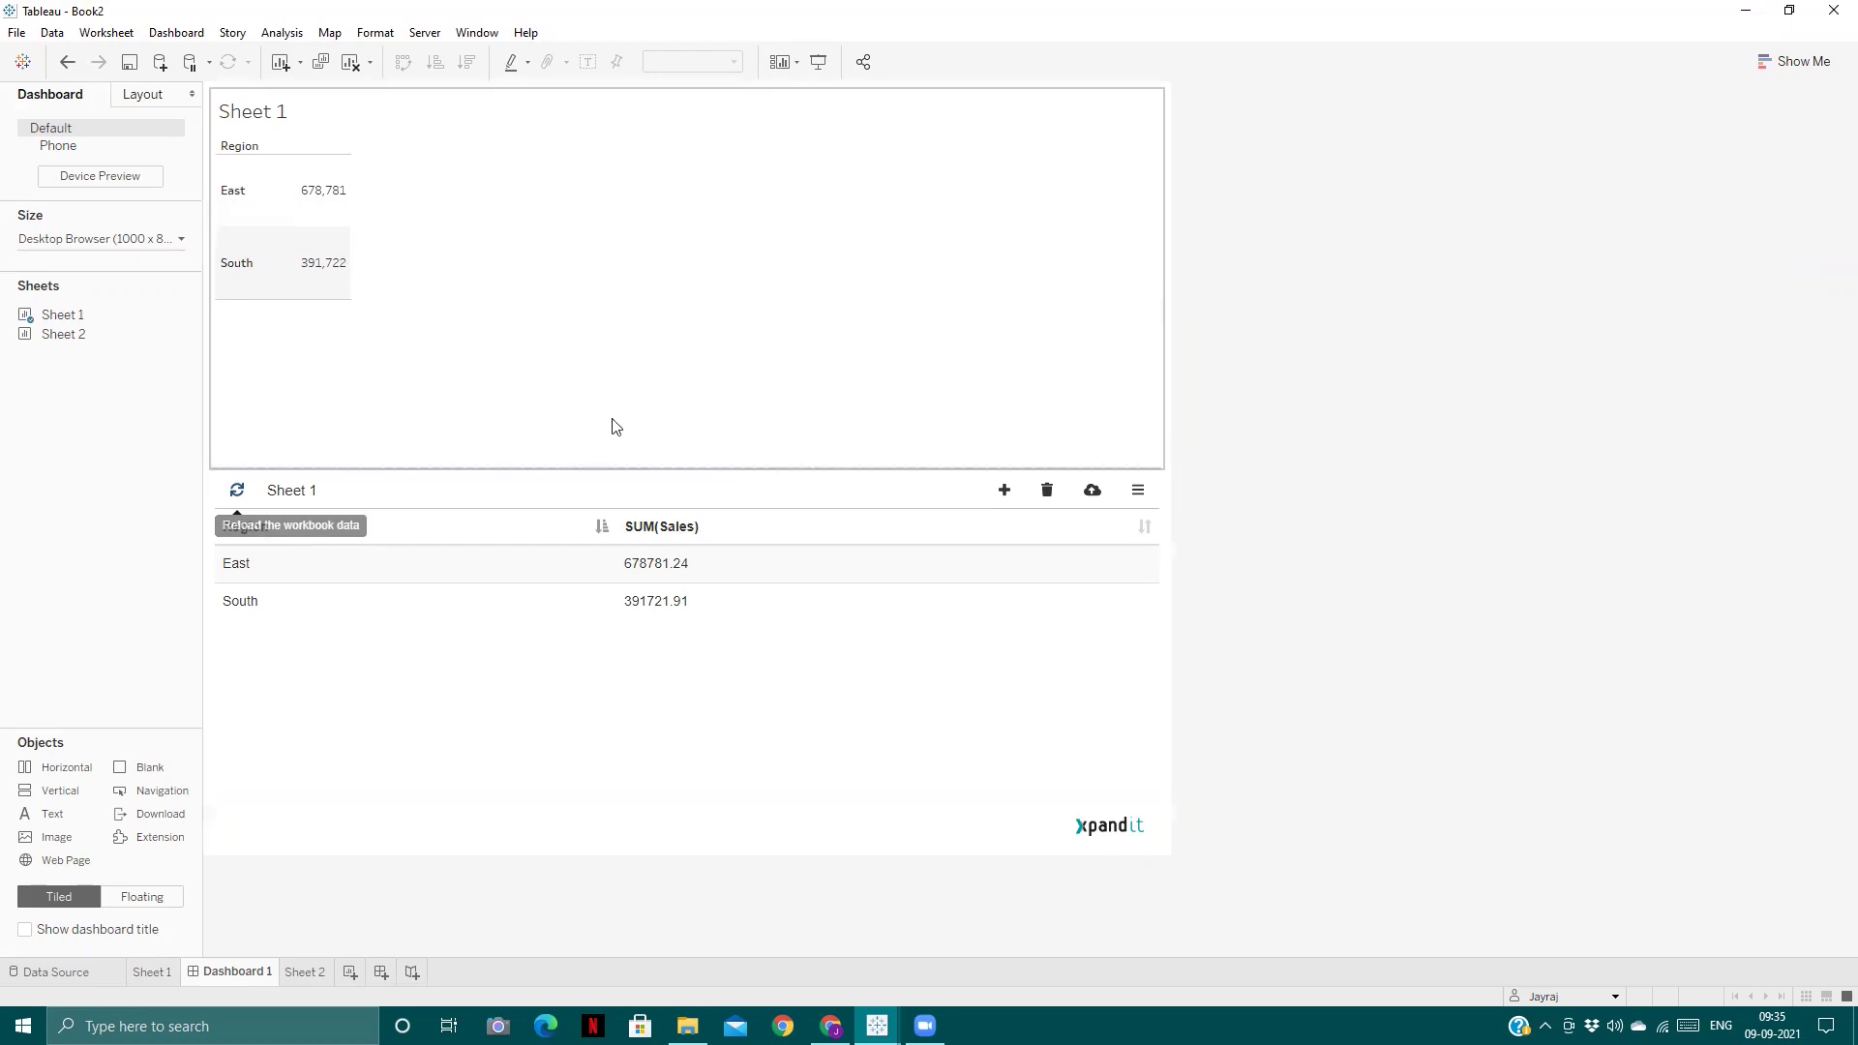
pyautogui.click(724, 232)
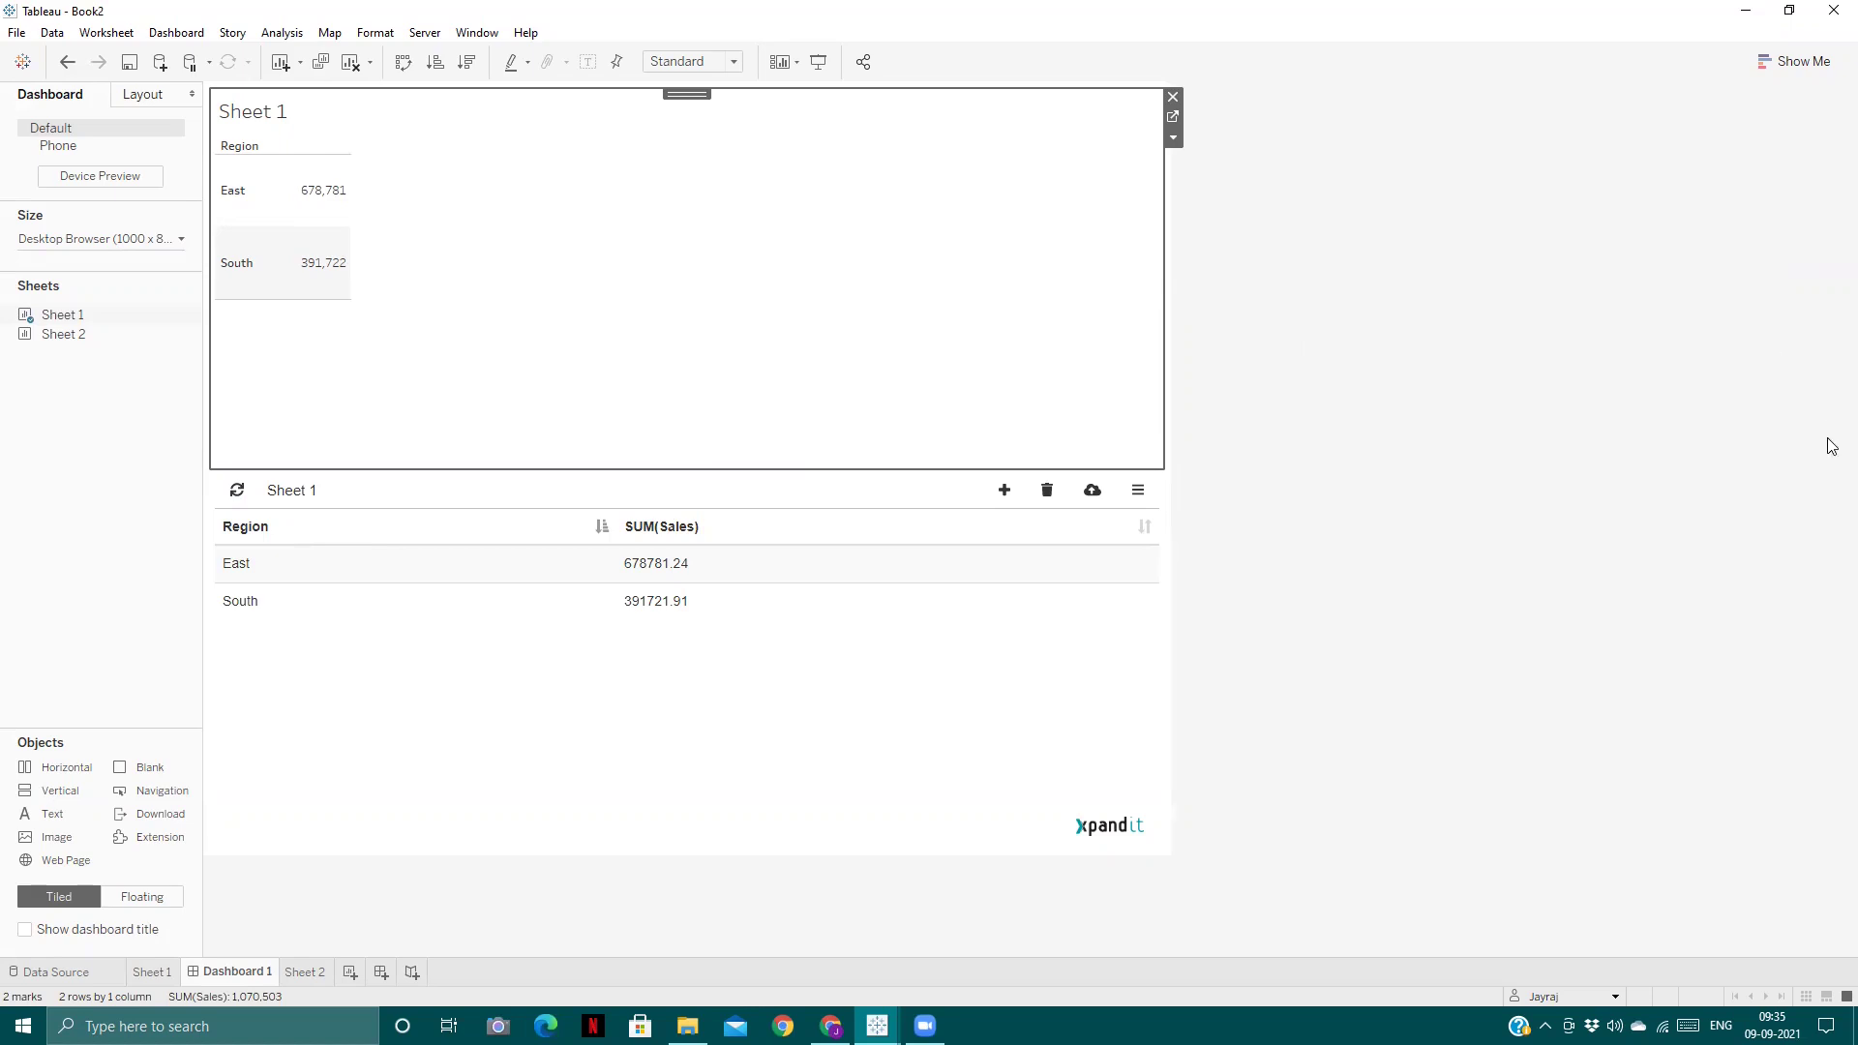
pyautogui.click(909, 674)
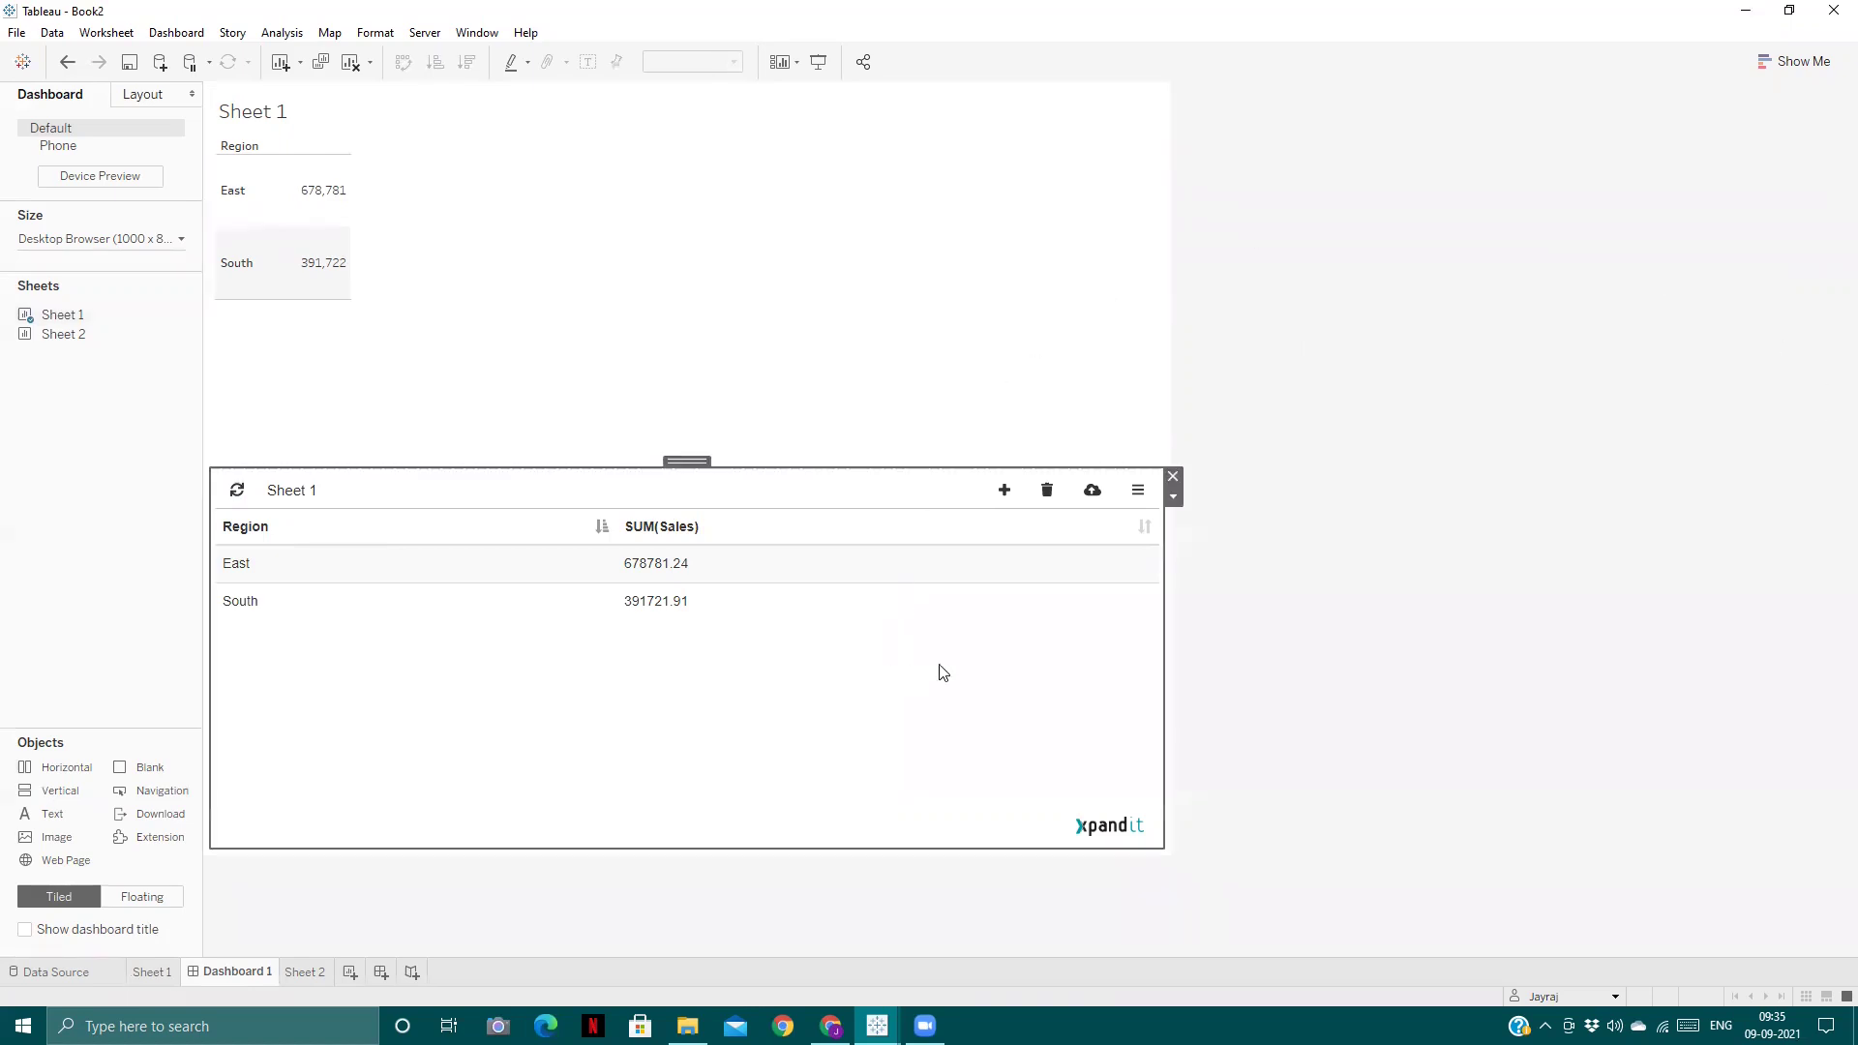
pyautogui.click(1173, 499)
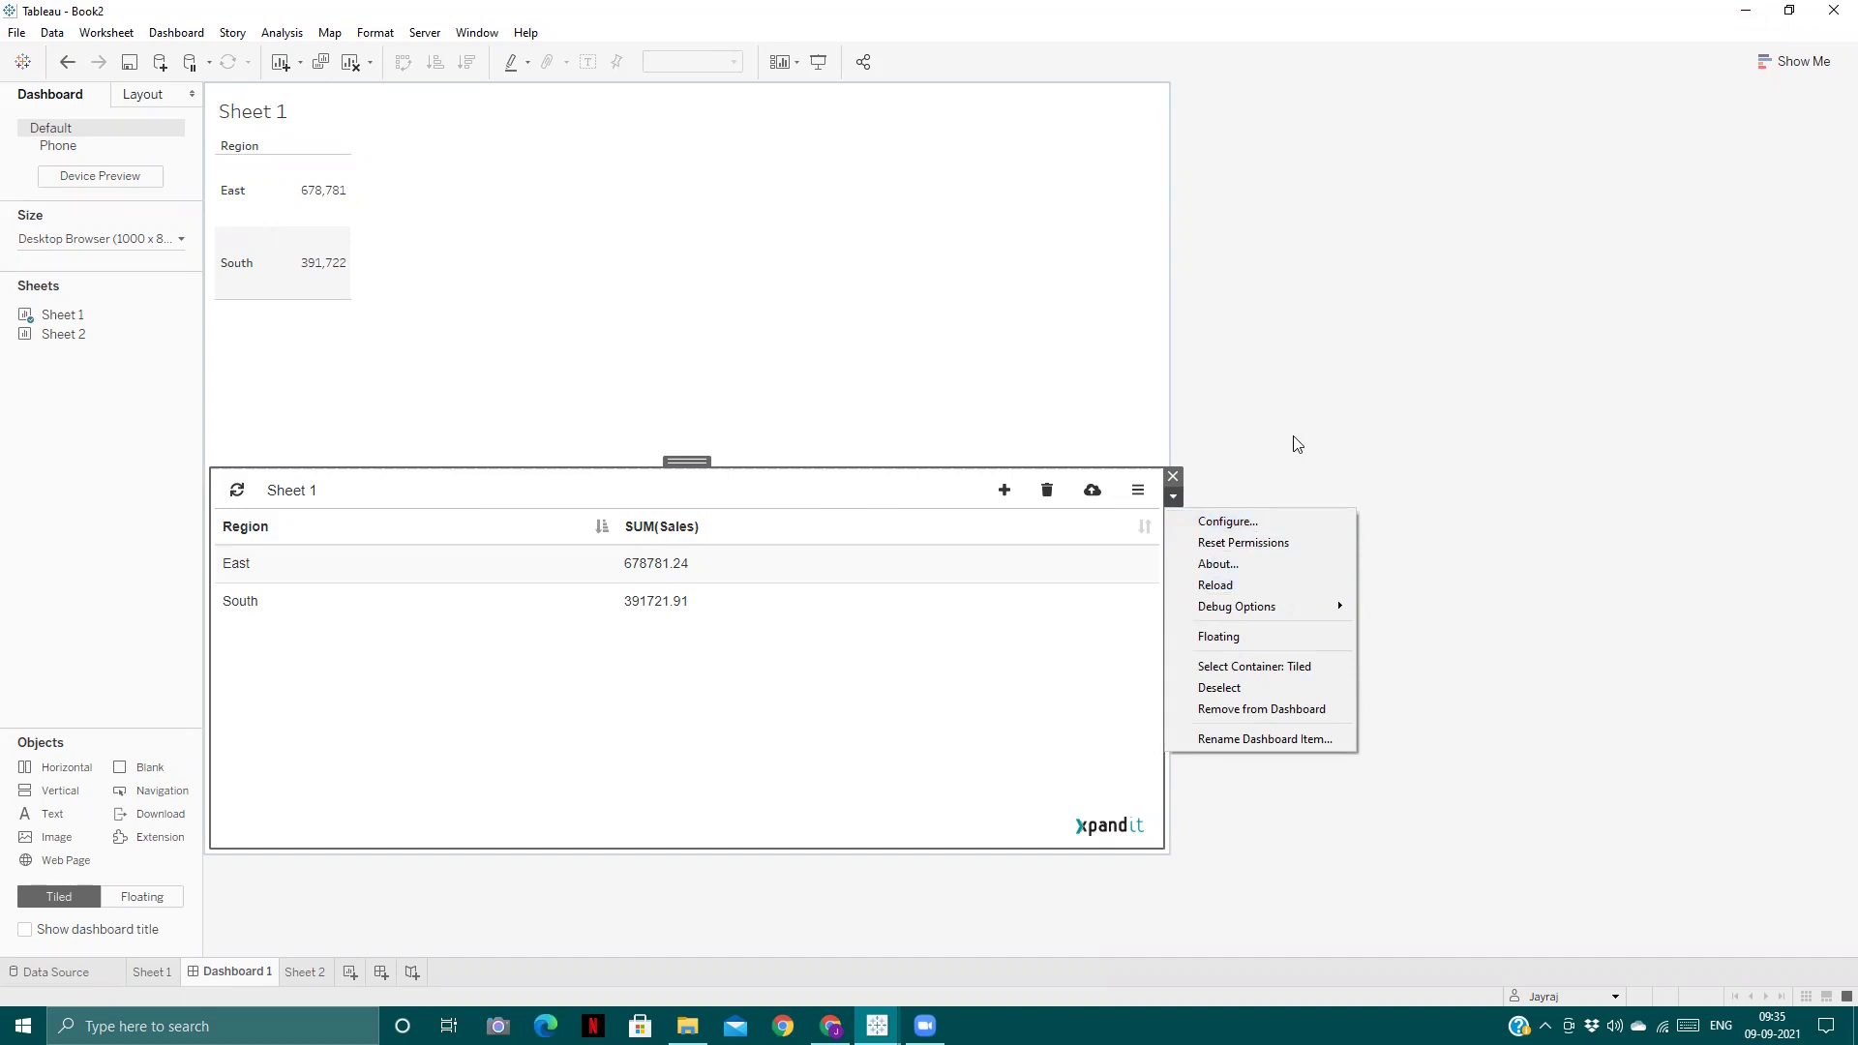
pyautogui.click(725, 174)
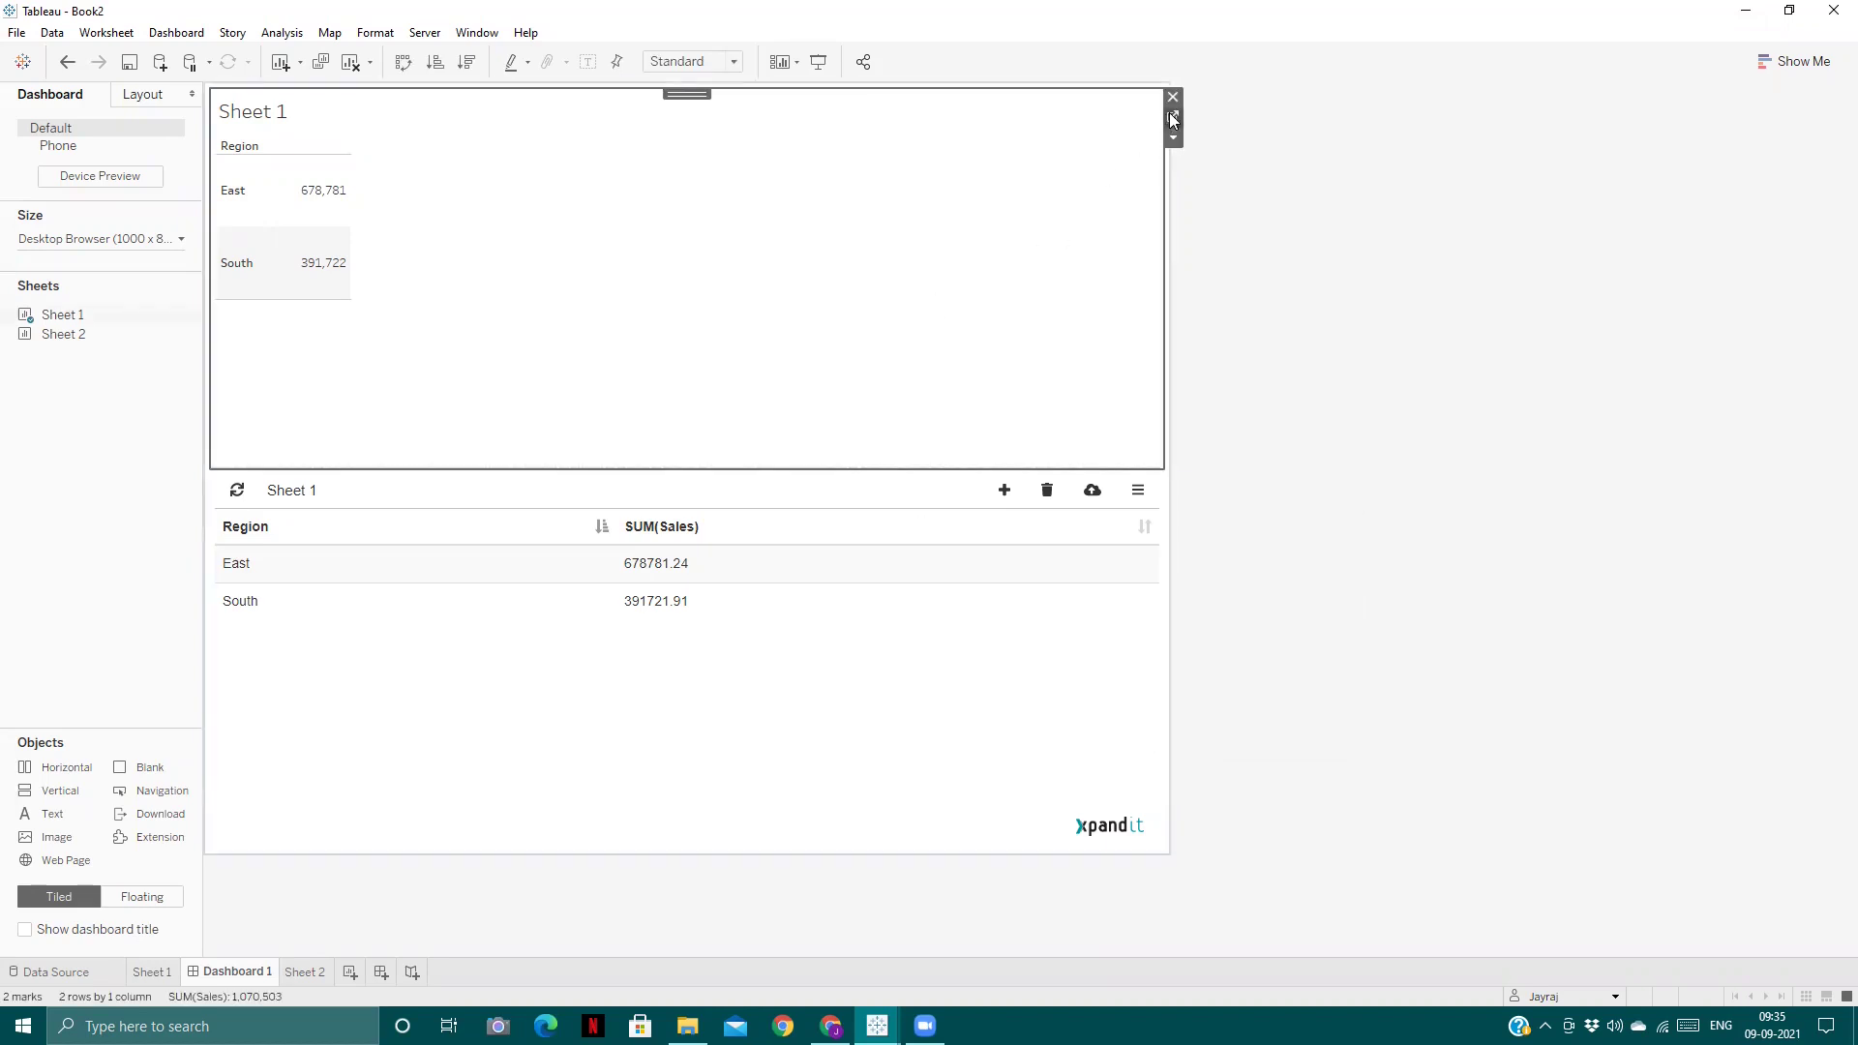
# - Turn Sheet 1 into a horizontal bar chart of SUM(Sales) by Region, with SUM(Sales) also shown as bar labels
pyautogui.click(1171, 117)
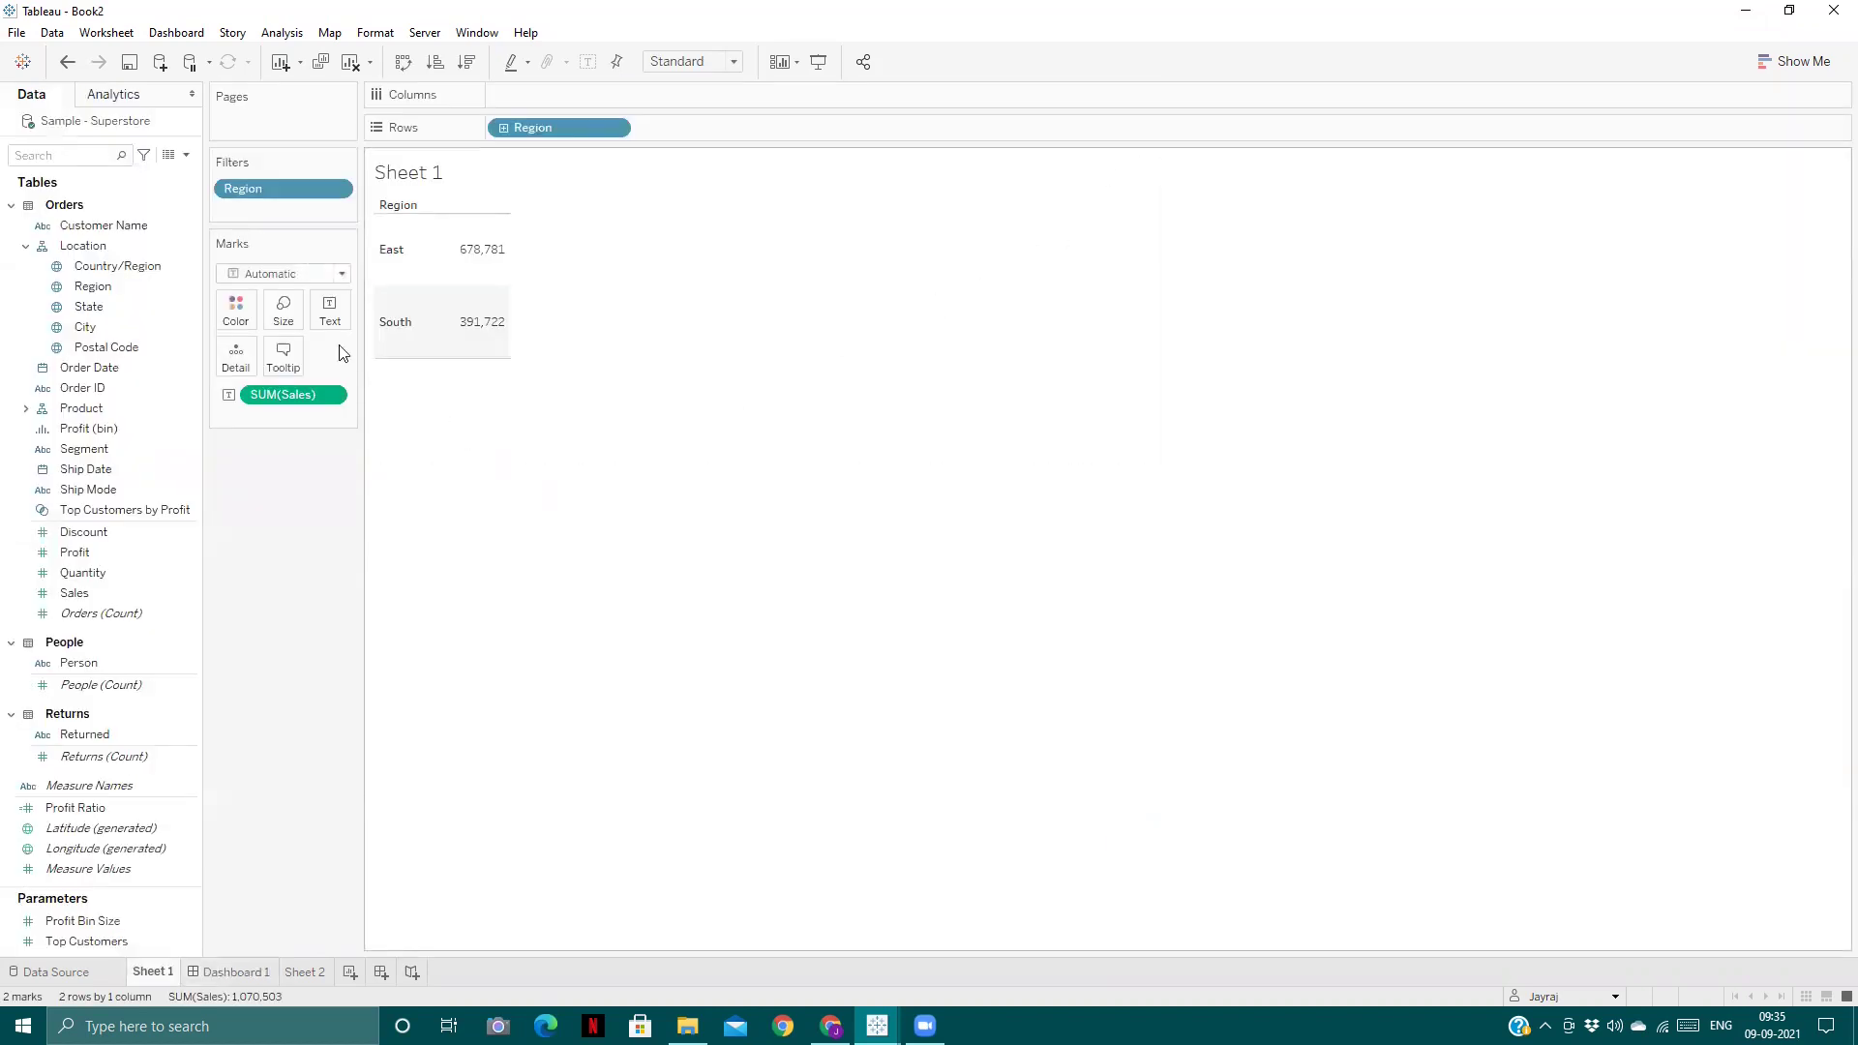
pyautogui.click(322, 276)
pyautogui.click(294, 313)
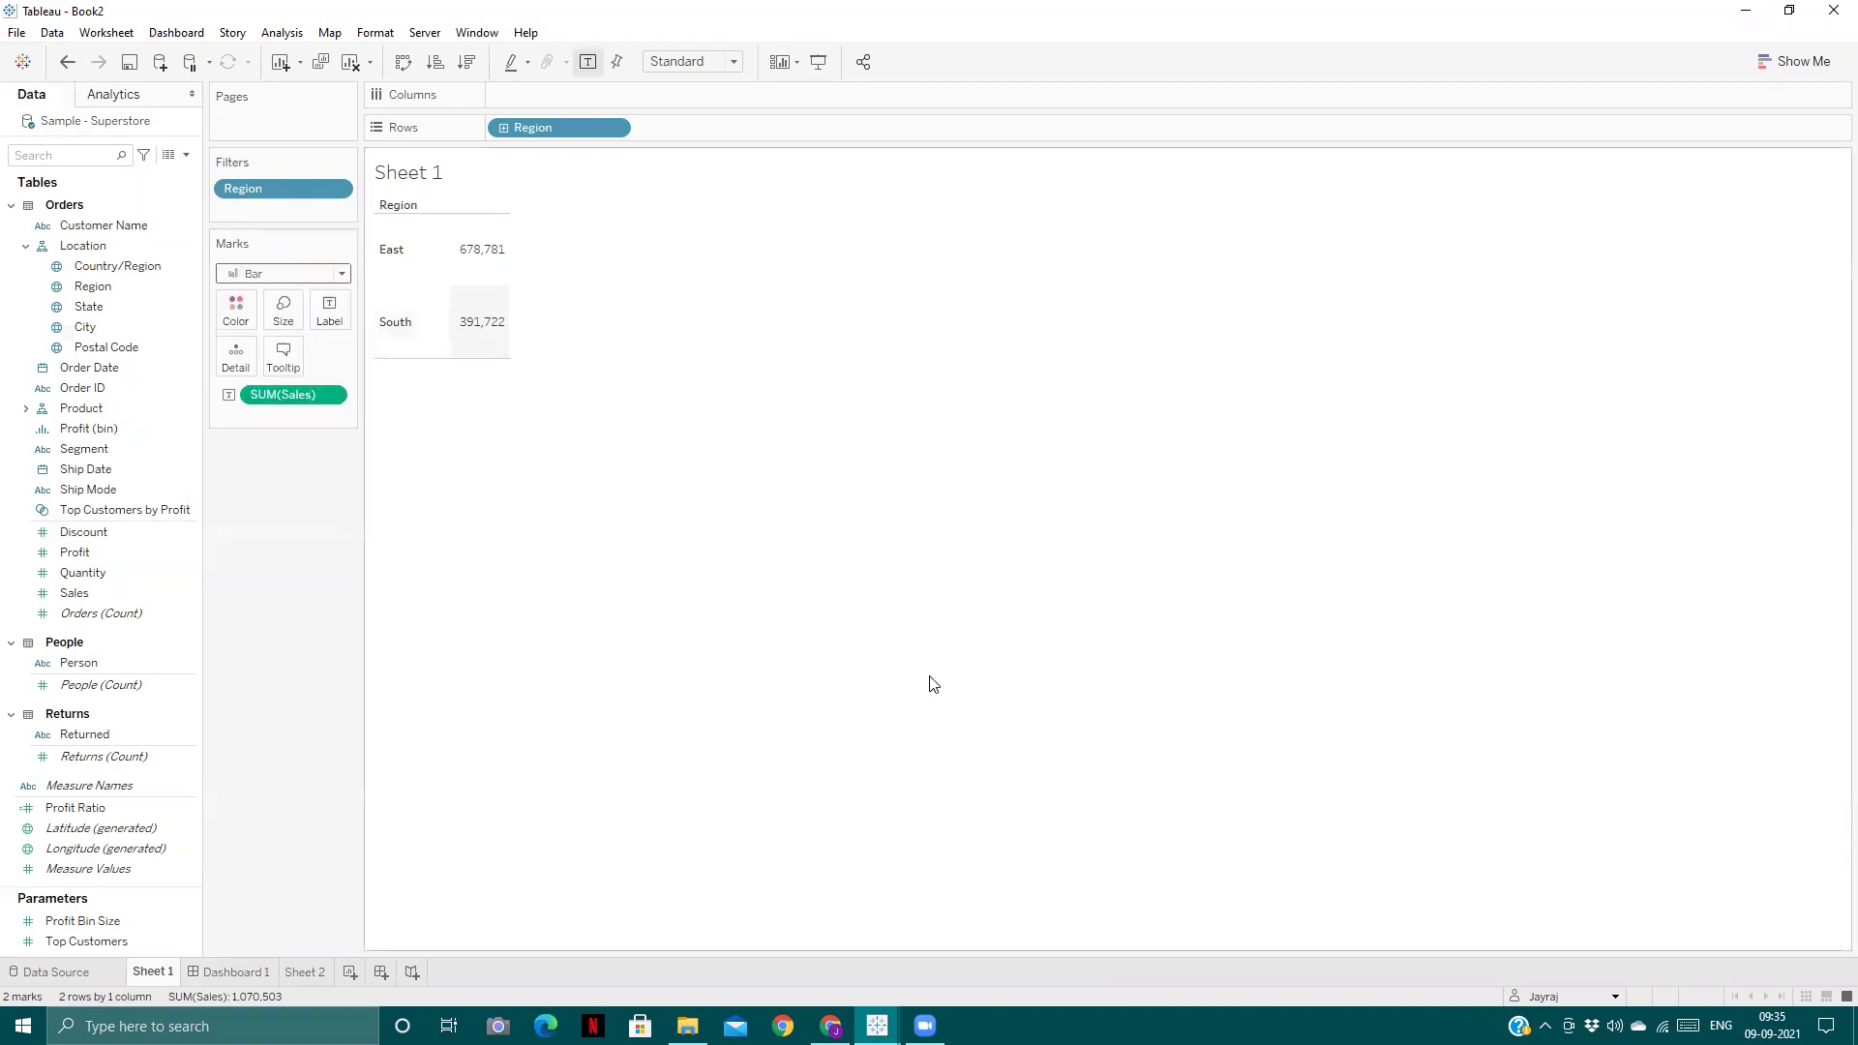
pyautogui.moveTo(254, 397); pyautogui.dragTo(531, 87)
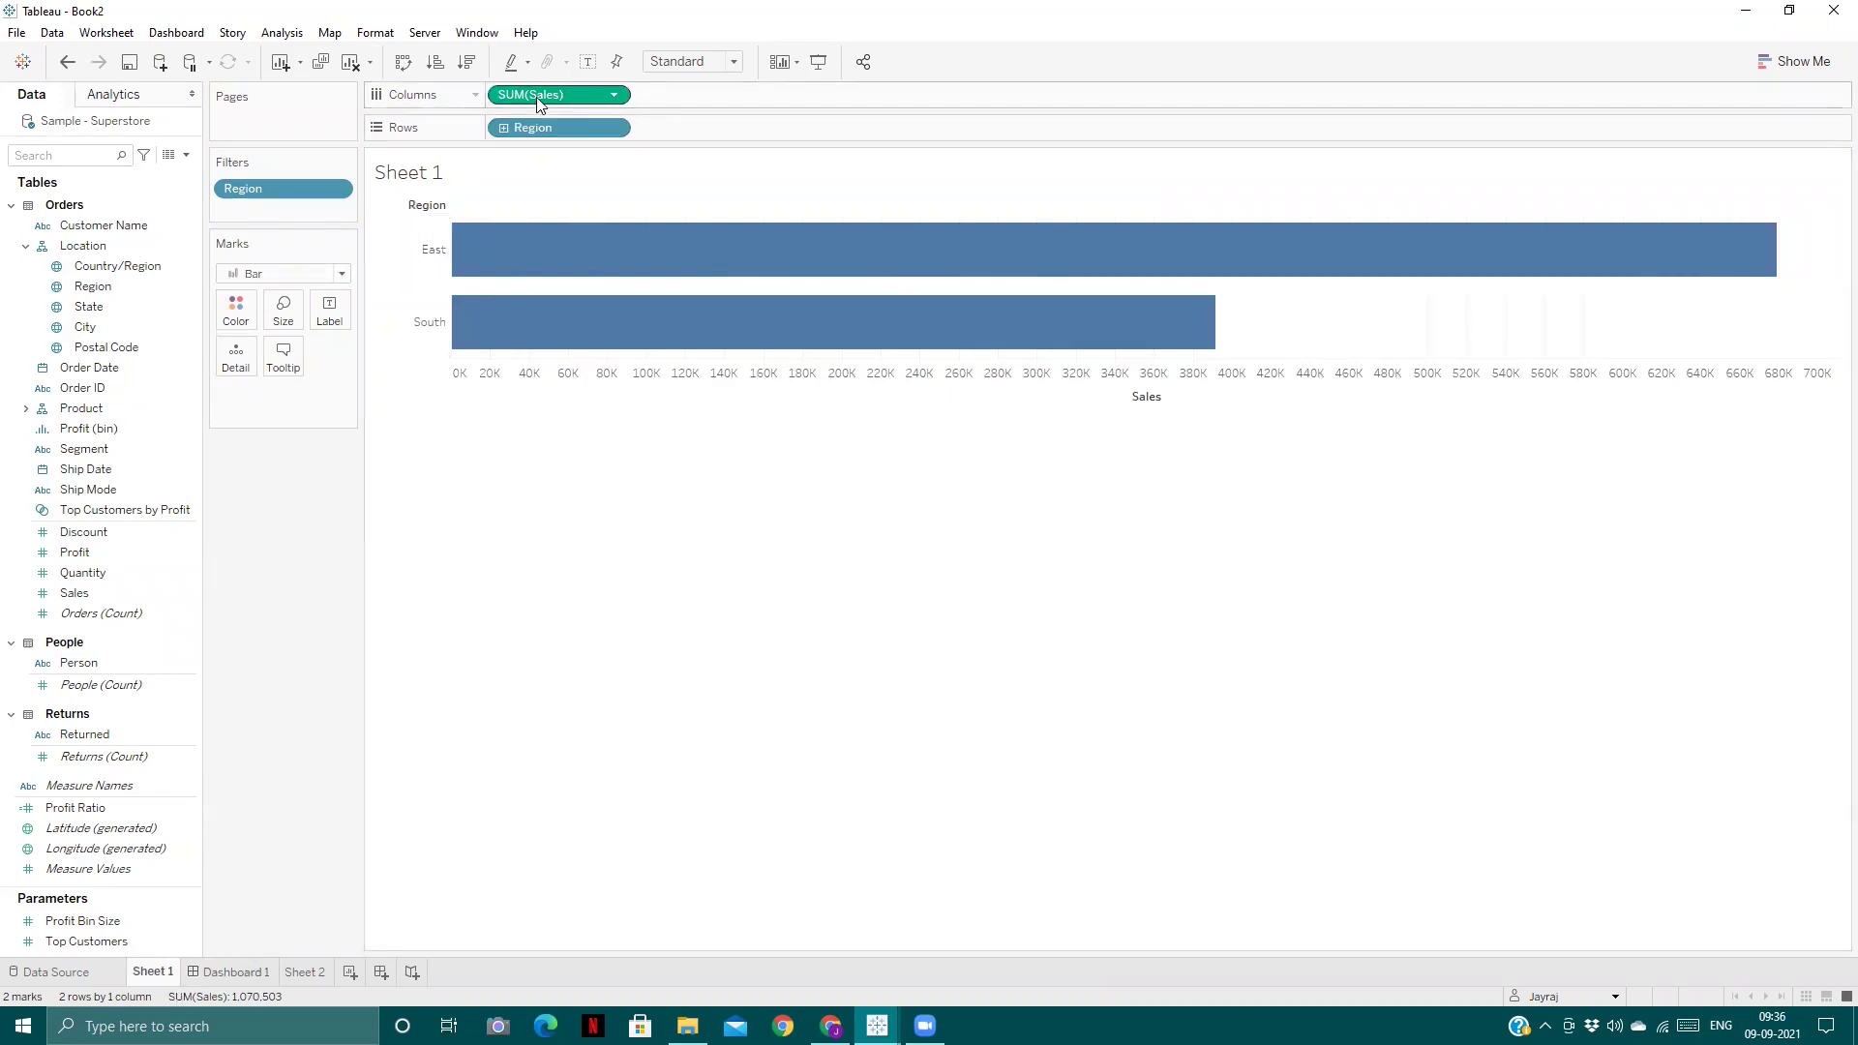
pyautogui.moveTo(538, 99); pyautogui.dragTo(321, 314)
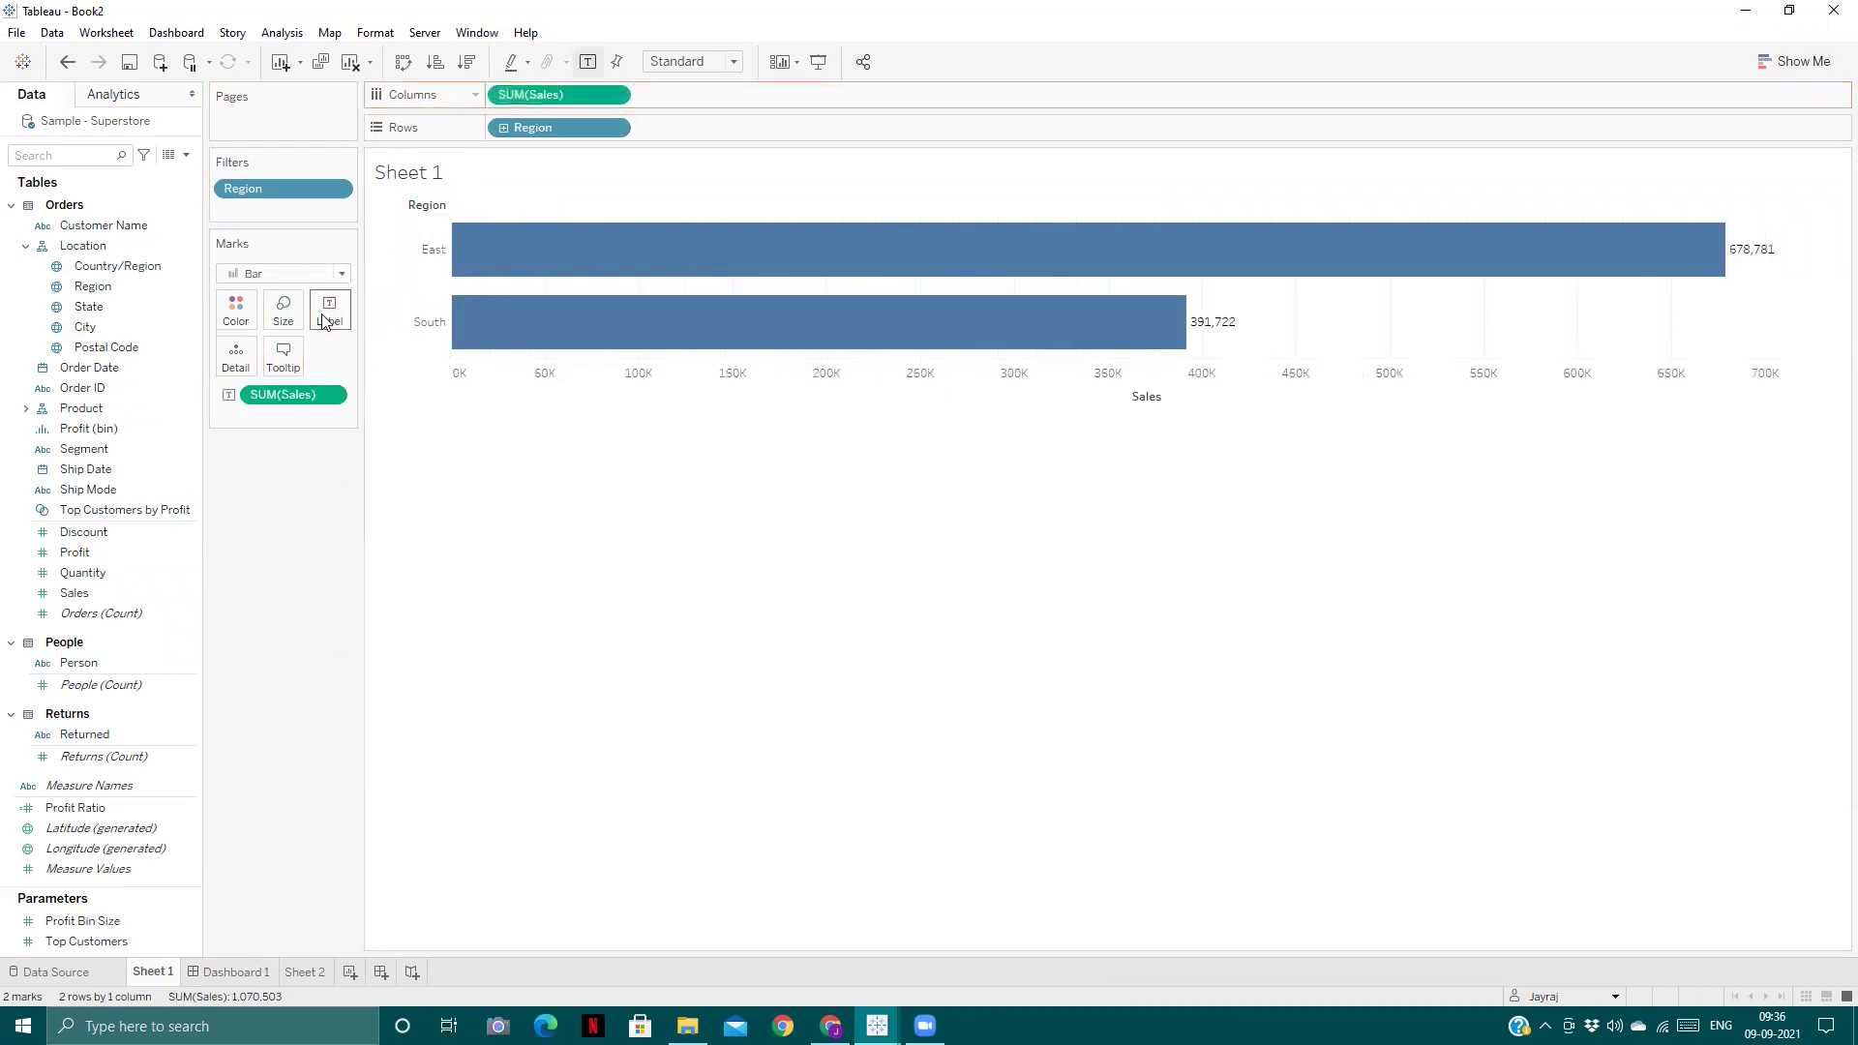
# - Go back to Dashboard 1 with the bar chart and refresh the write-back table from the worksheet
pyautogui.click(237, 975)
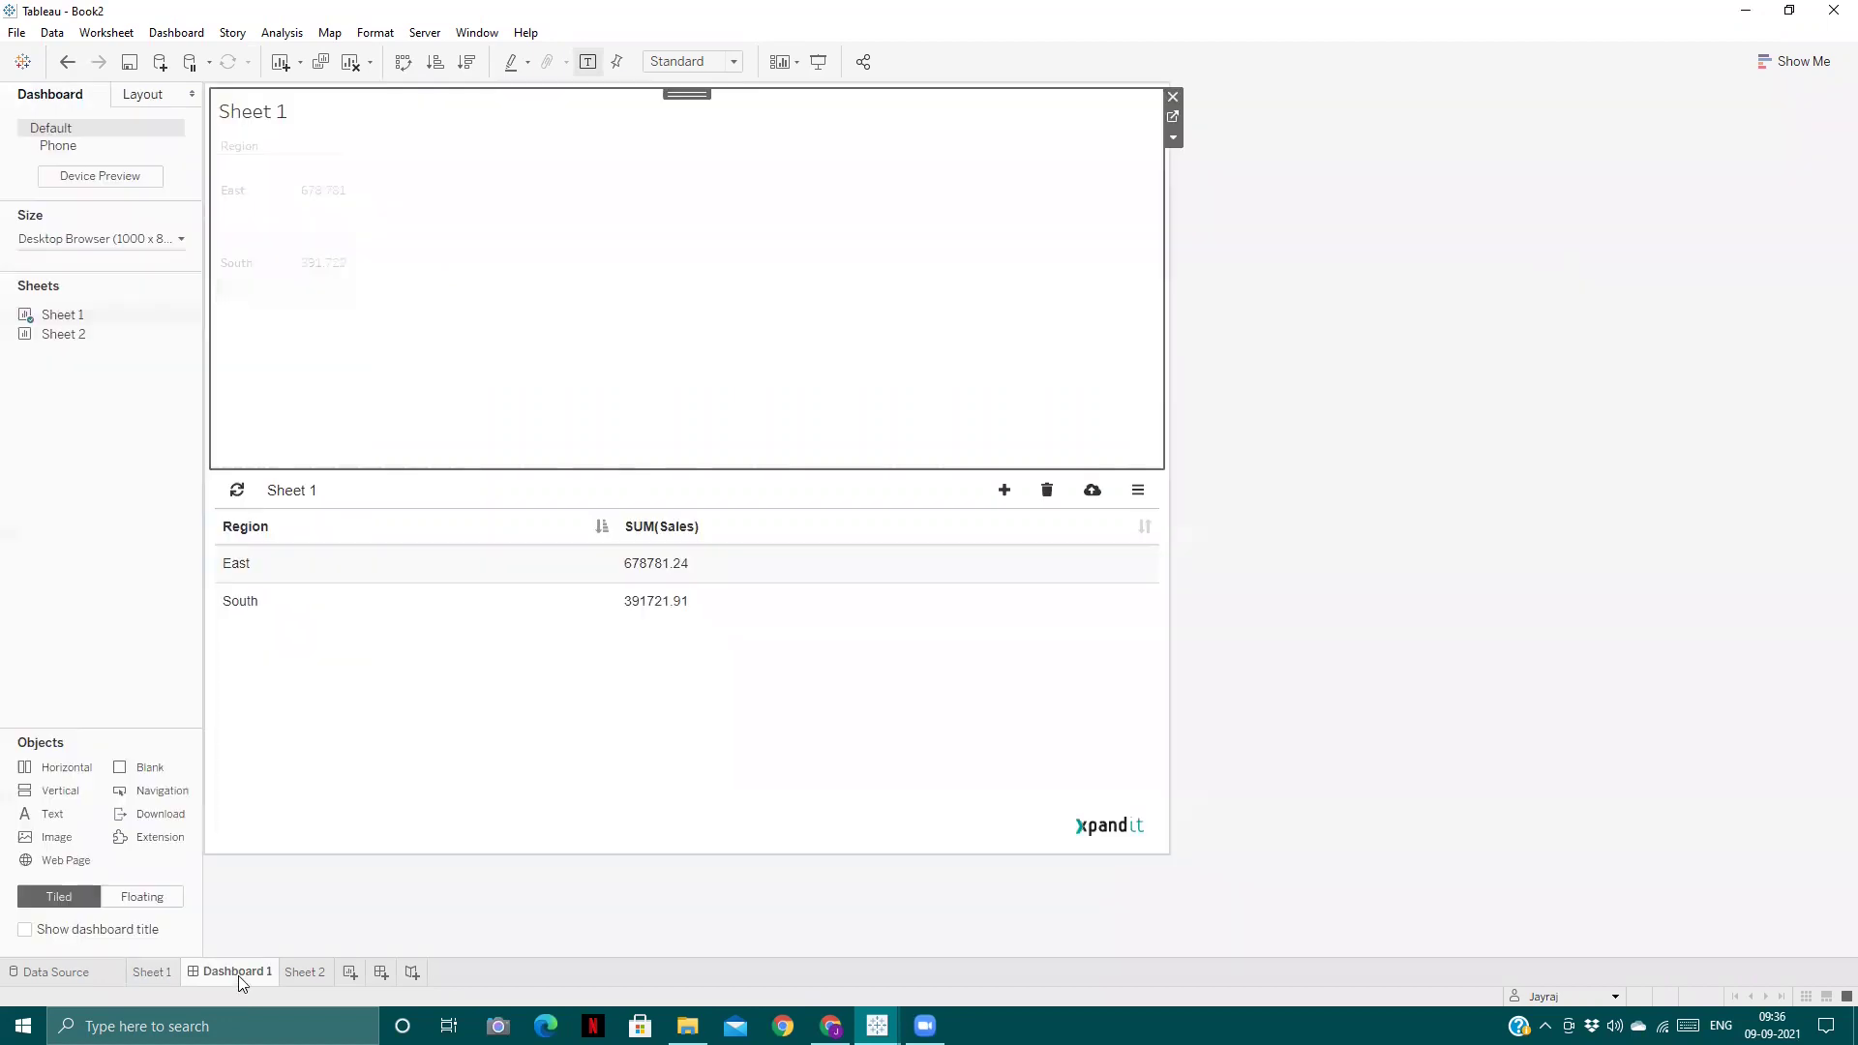
pyautogui.click(278, 592)
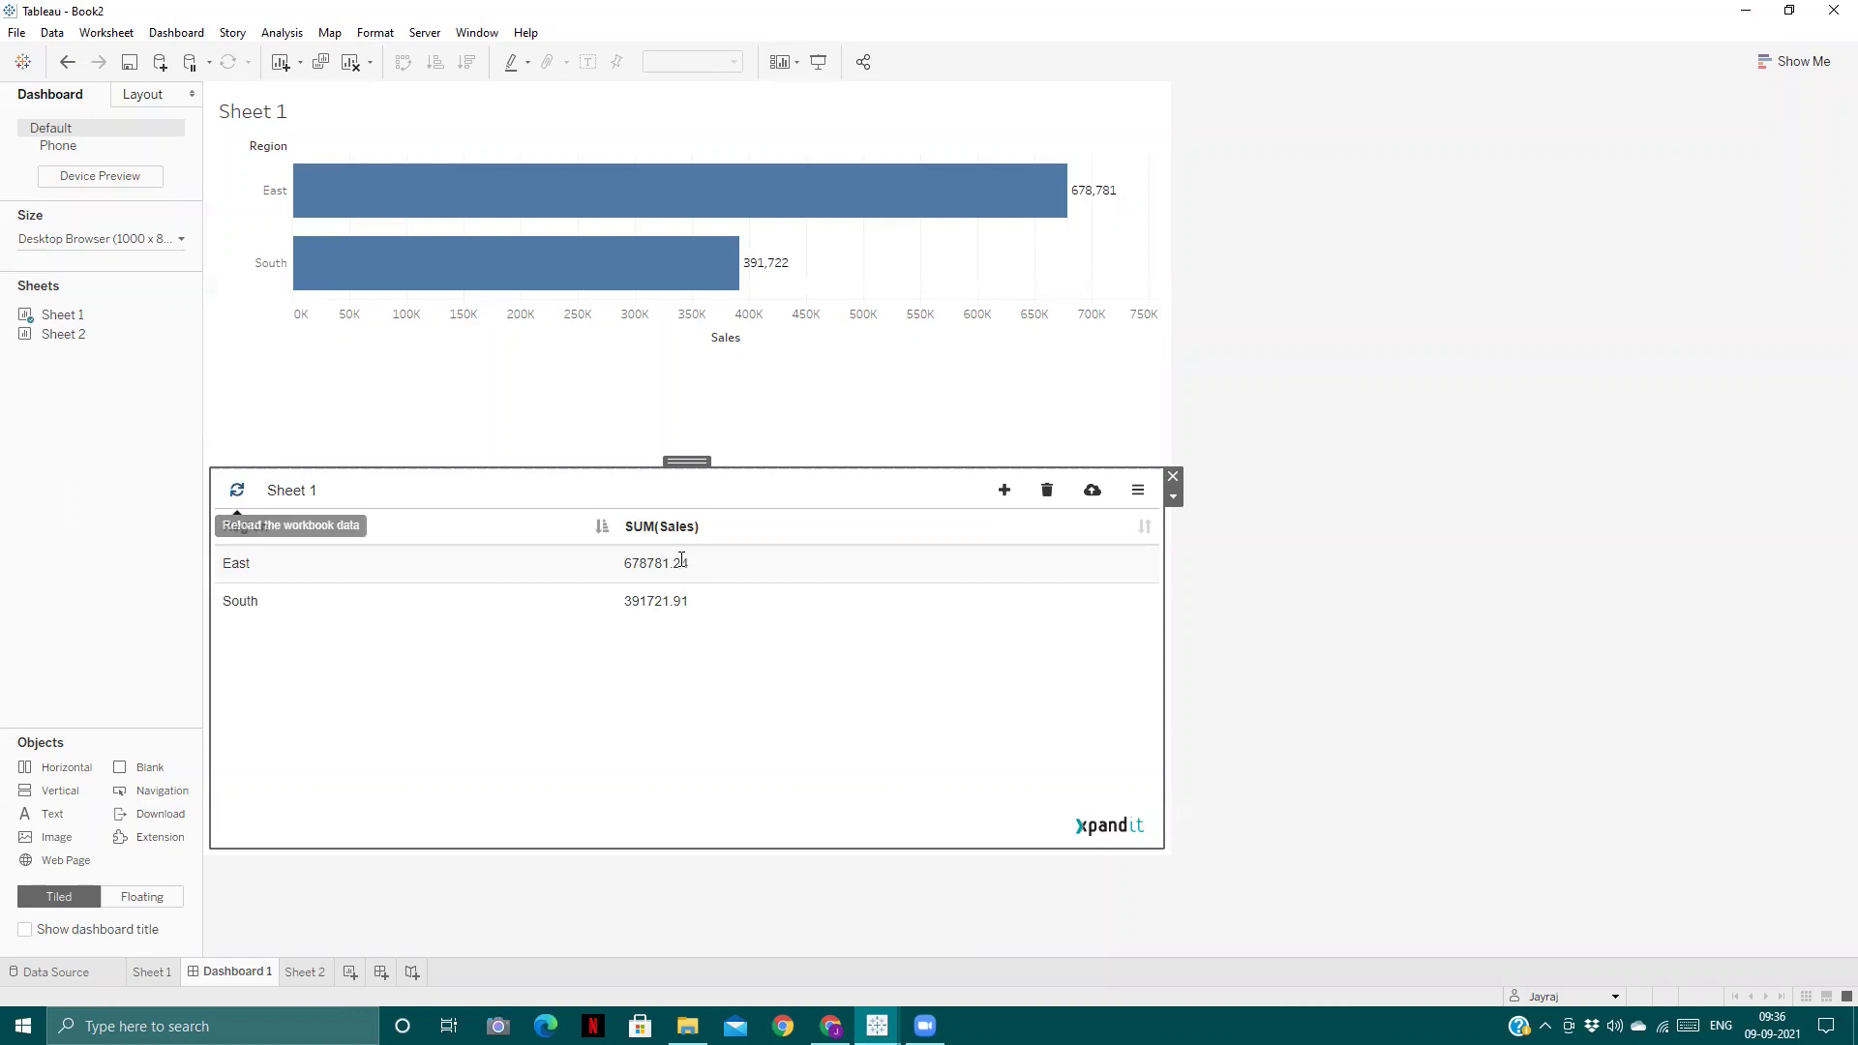
pyautogui.click(236, 491)
pyautogui.click(1322, 257)
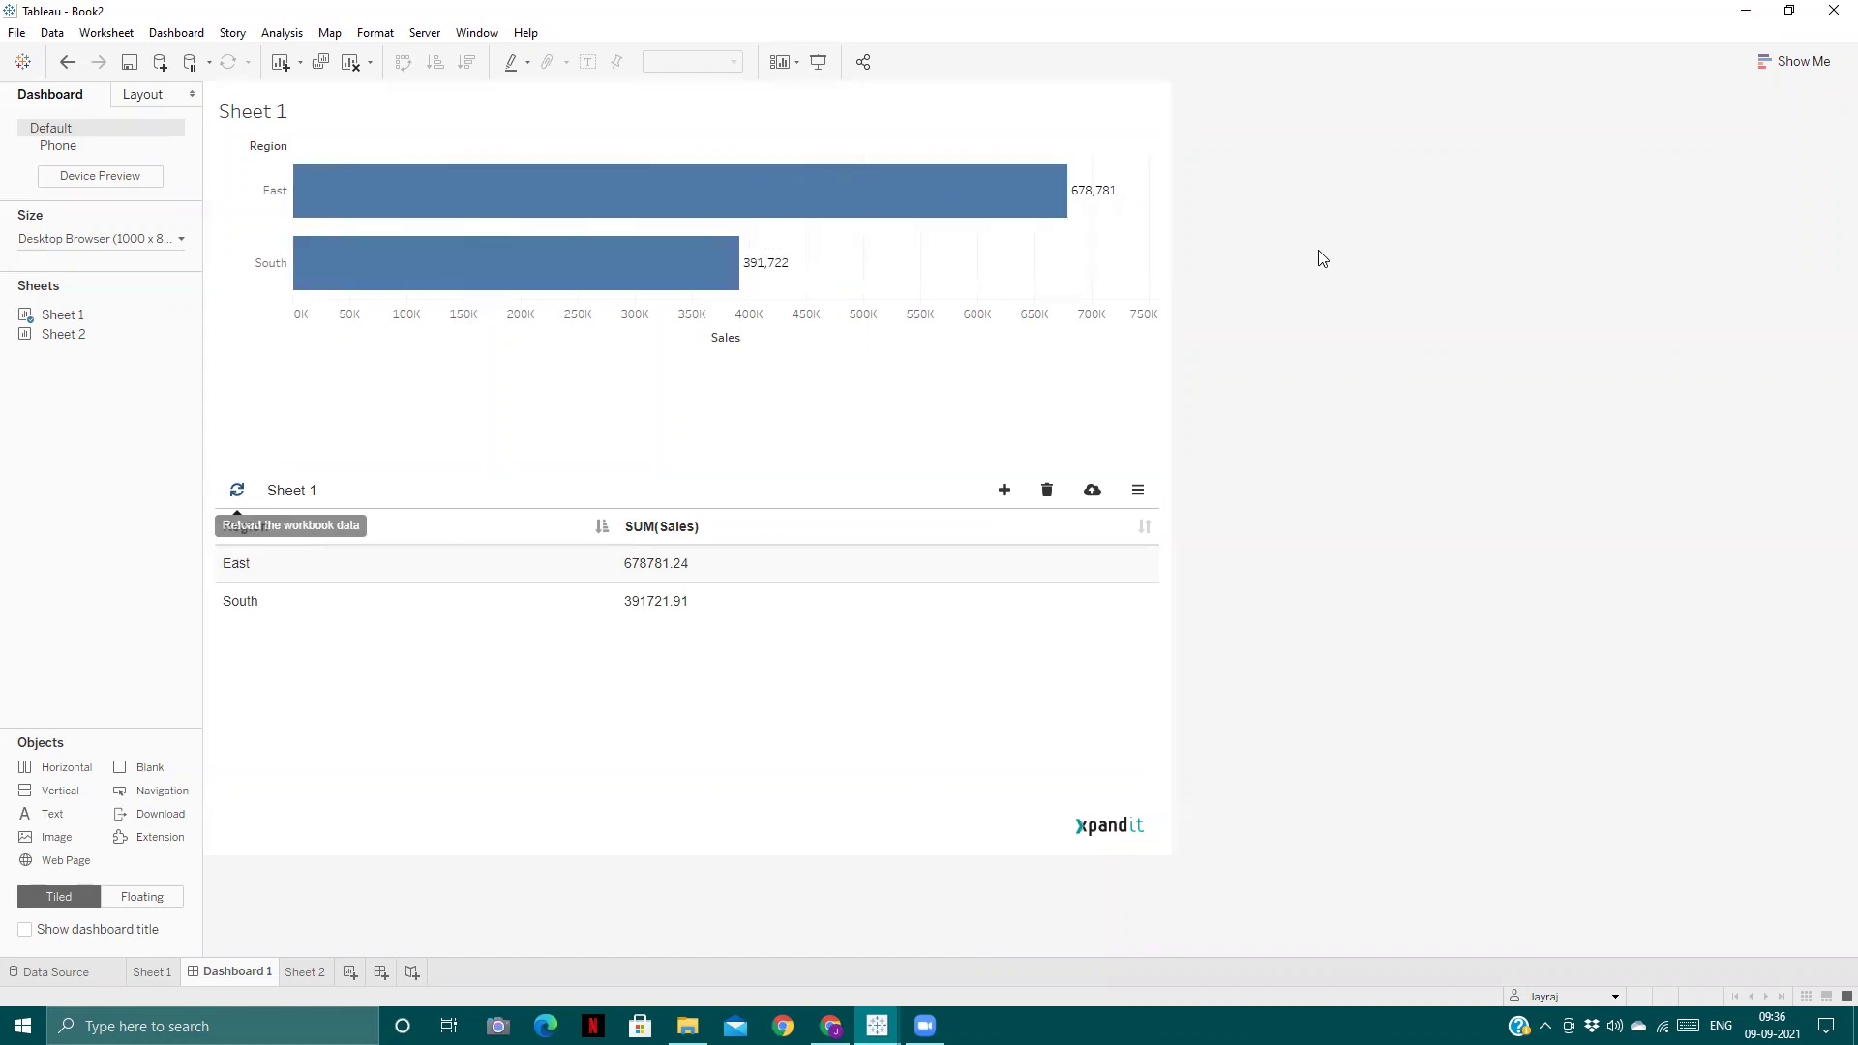
pyautogui.click(885, 668)
pyautogui.click(1261, 480)
pyautogui.click(900, 643)
pyautogui.click(1448, 414)
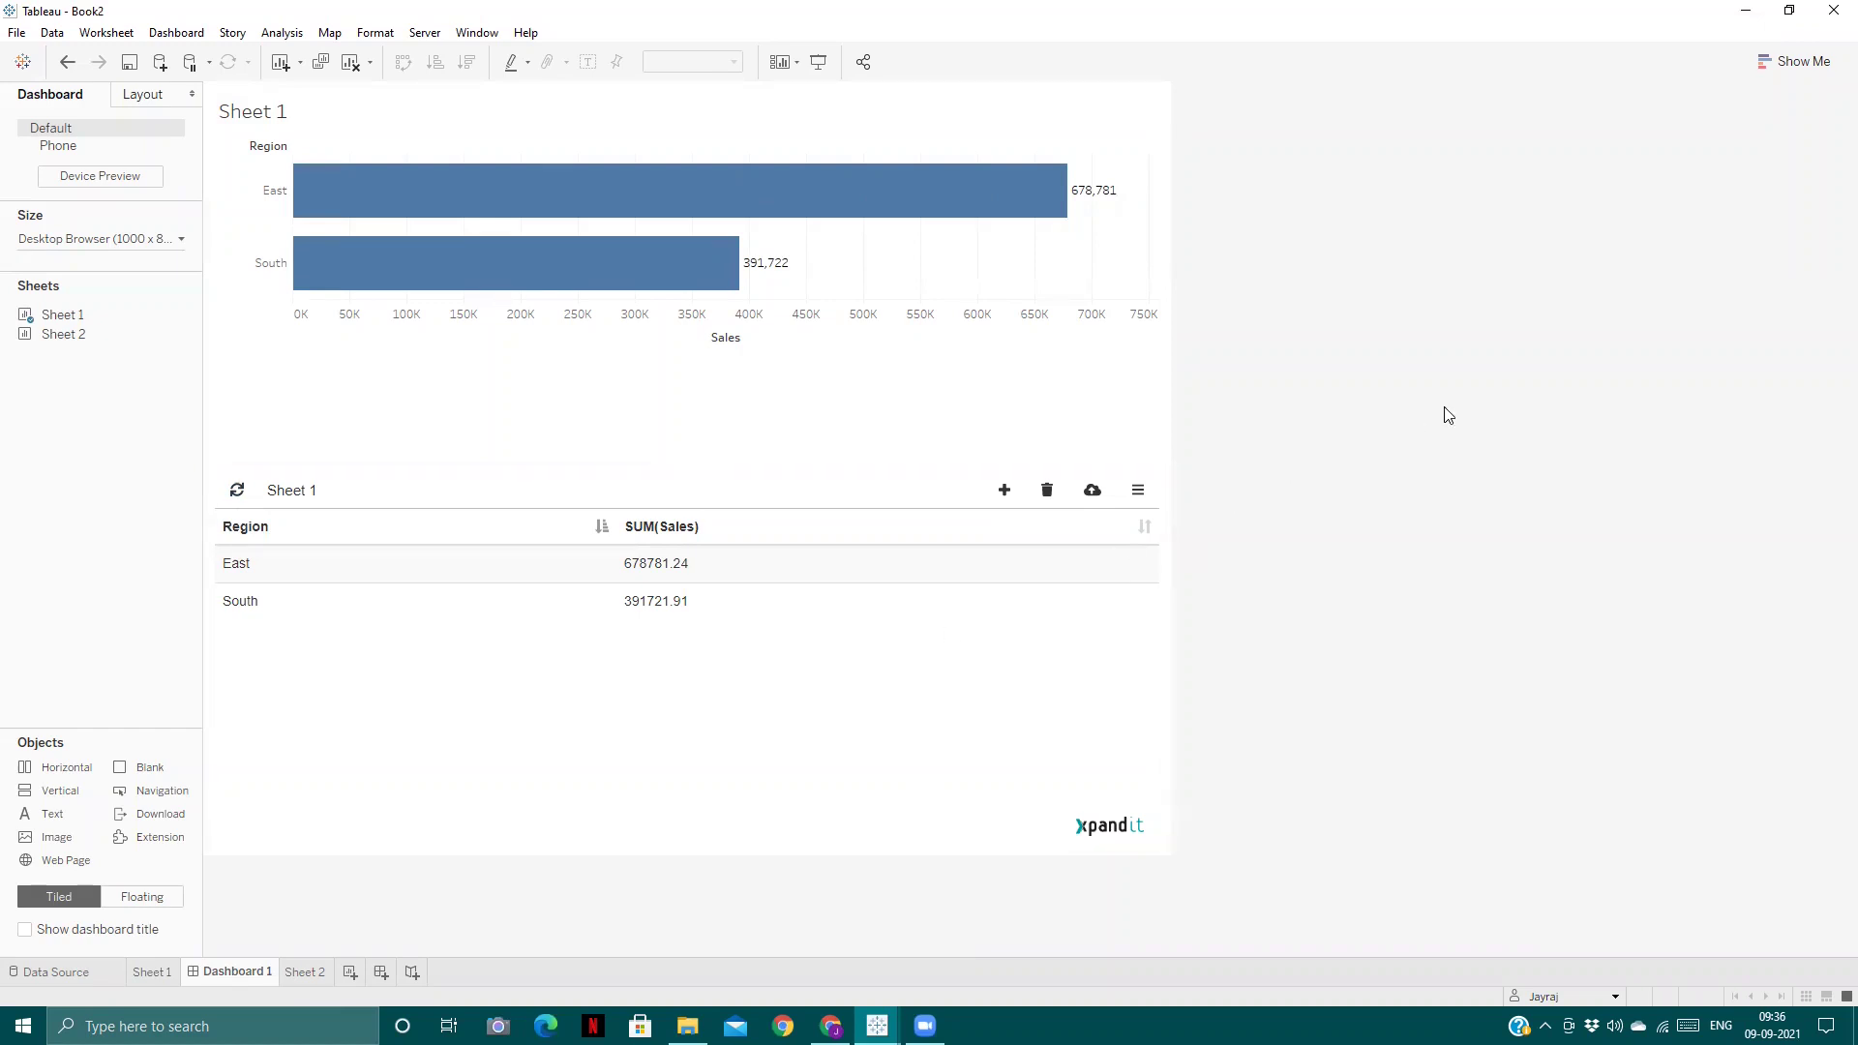
# - Open the Xpand Write-Back configuration and review its worksheet, endpoint and DataTable settings
pyautogui.click(933, 709)
pyautogui.click(1173, 499)
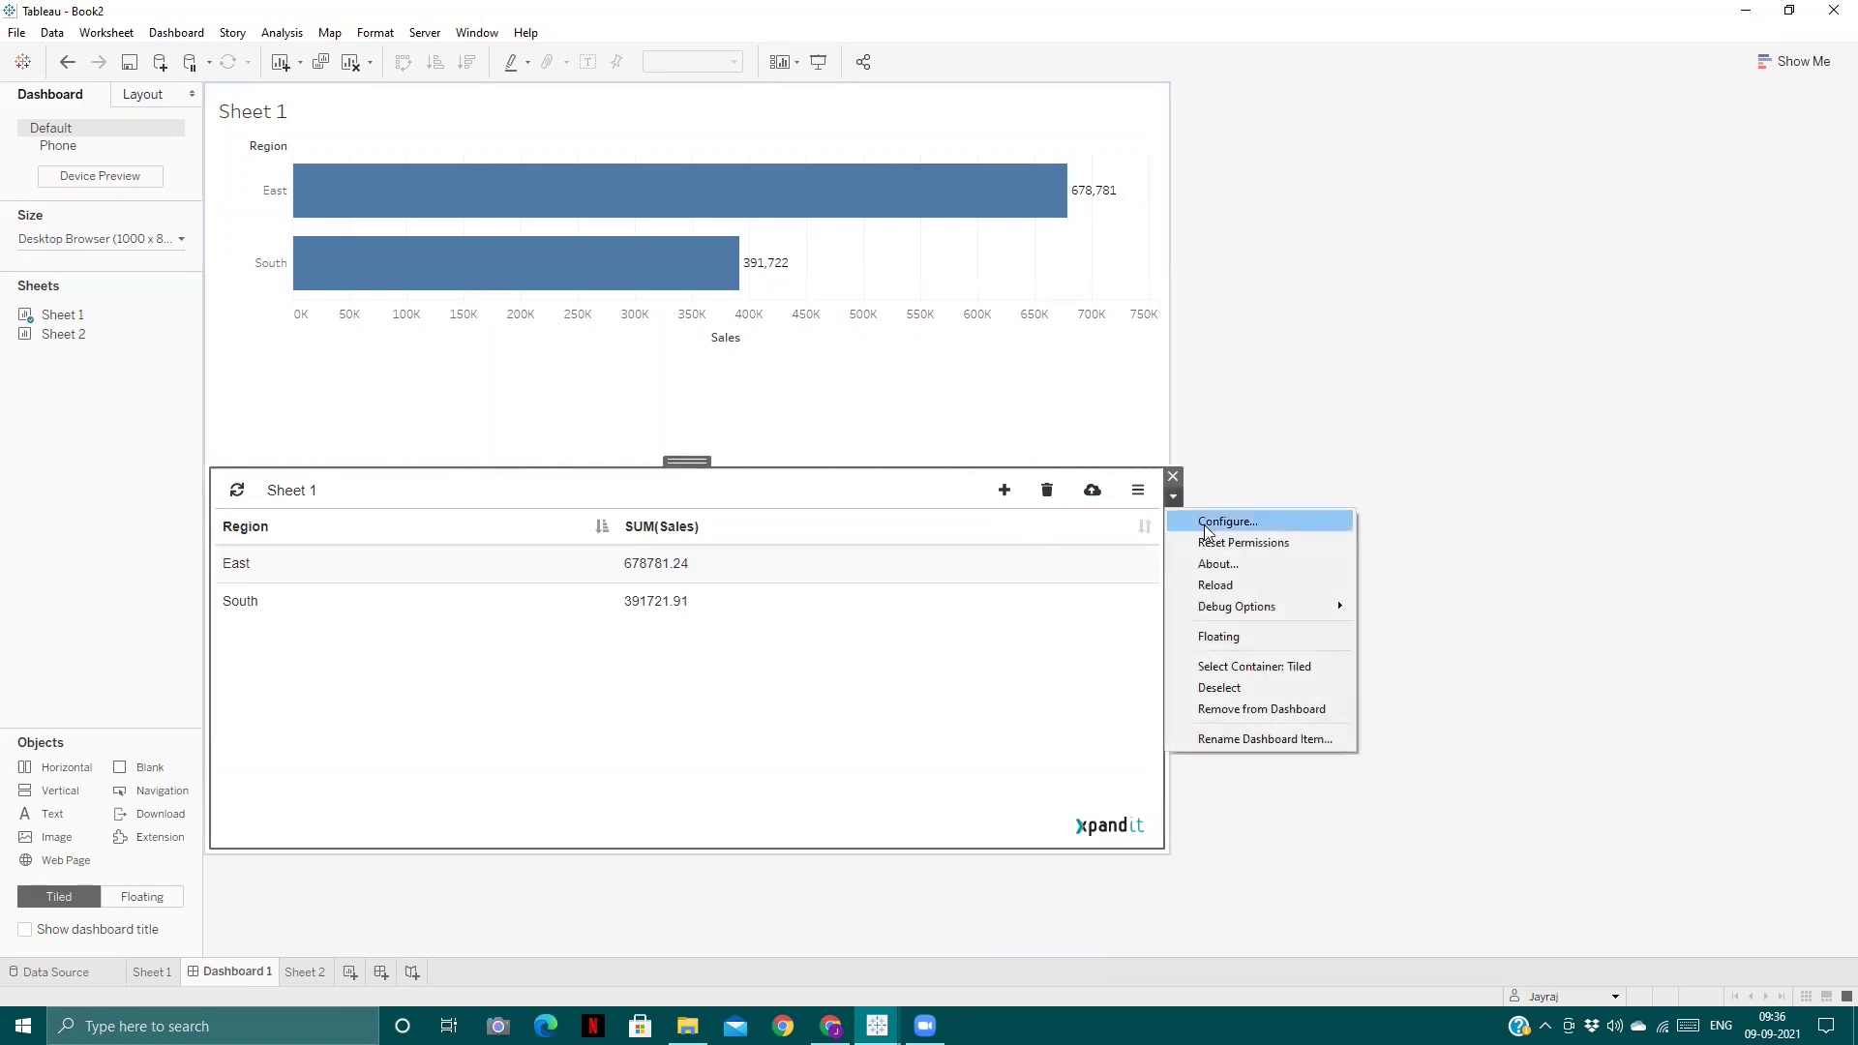
pyautogui.click(1207, 523)
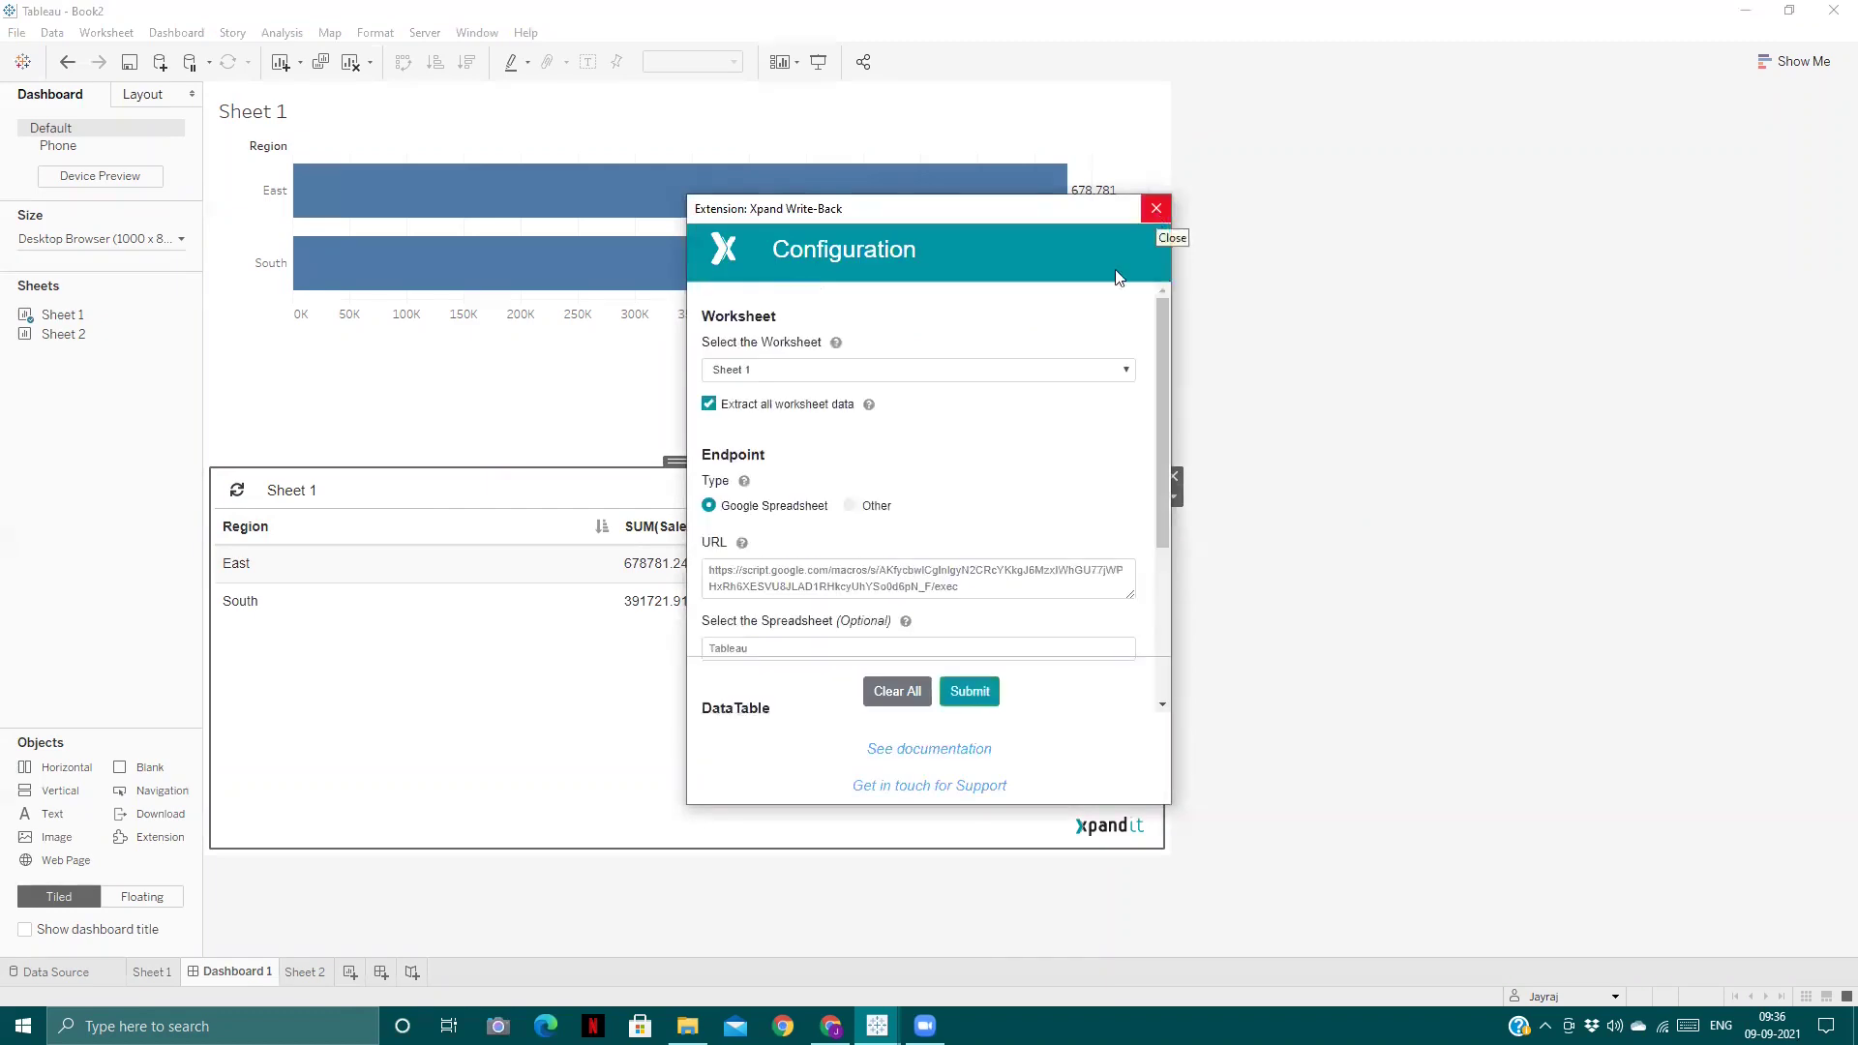
pyautogui.scroll(-2, 1069, 446)
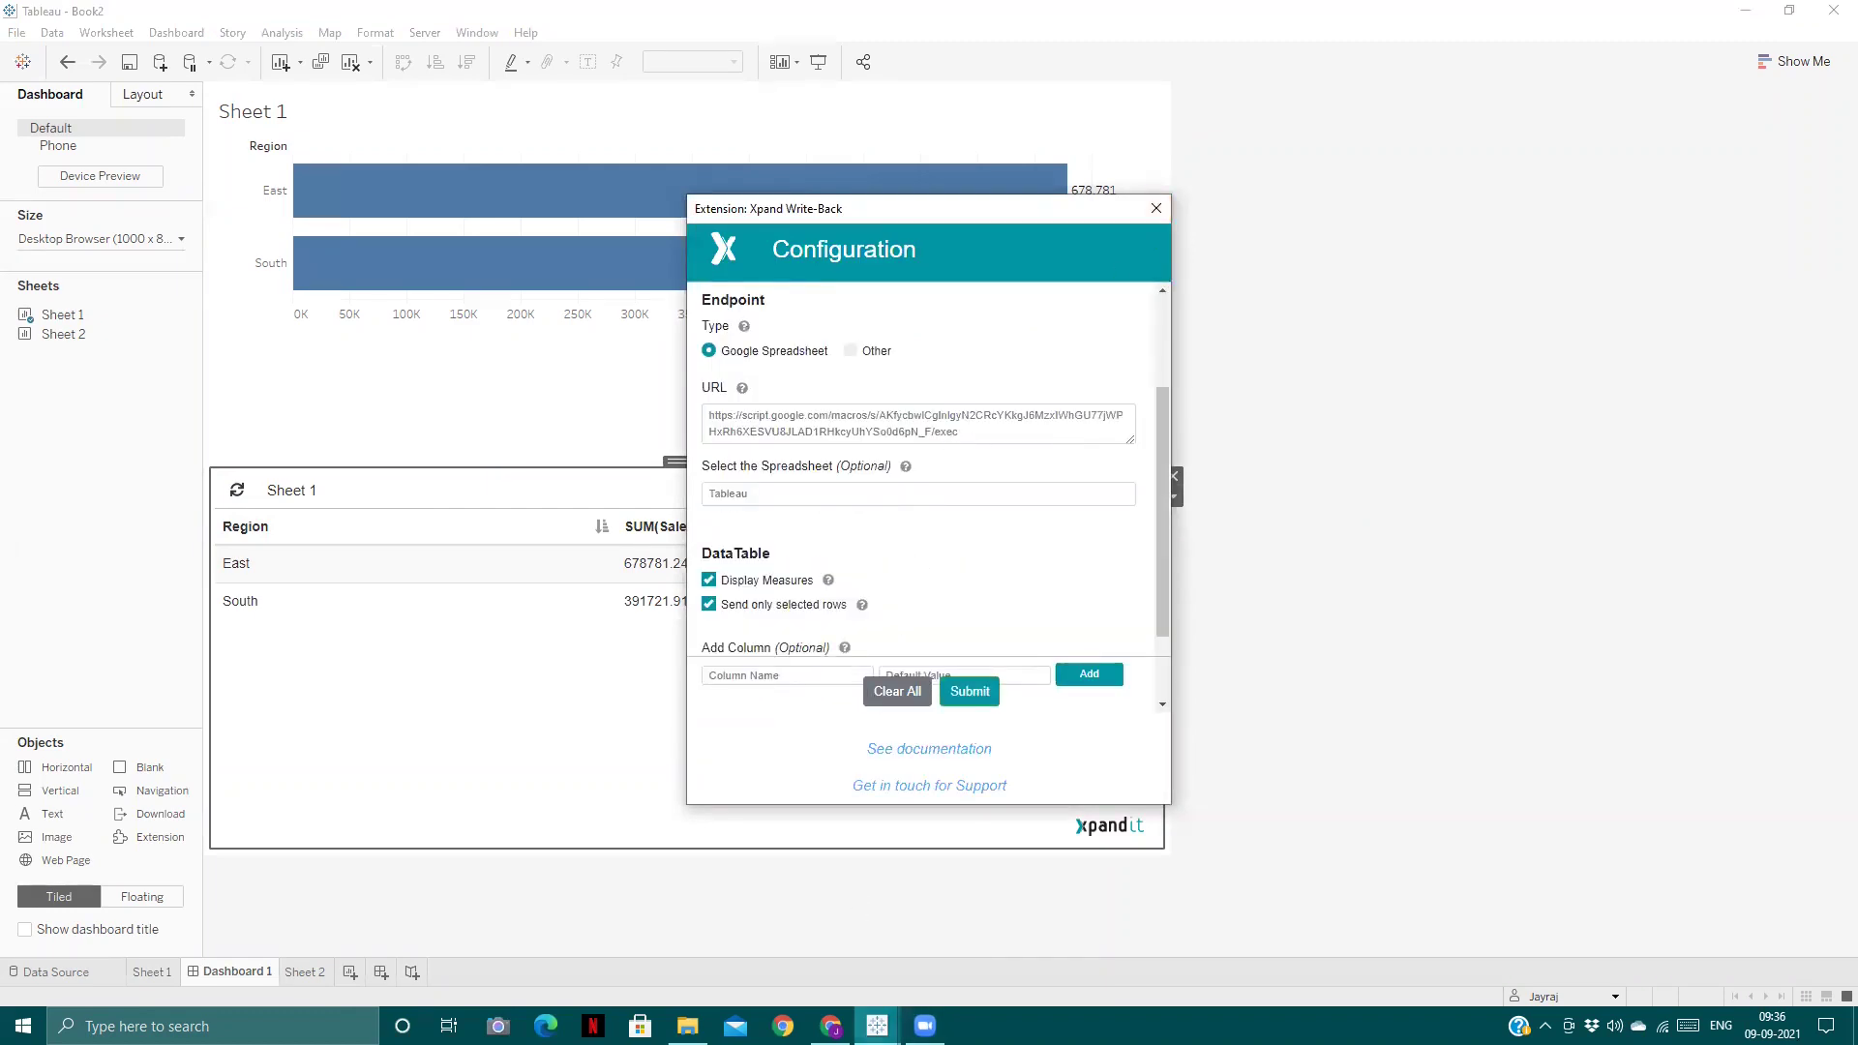
# - Switch to Google Sheets to check the Copy of Tableau Data spreadsheet, and return to Tableau Book2
pyautogui.moveTo(830, 1026)
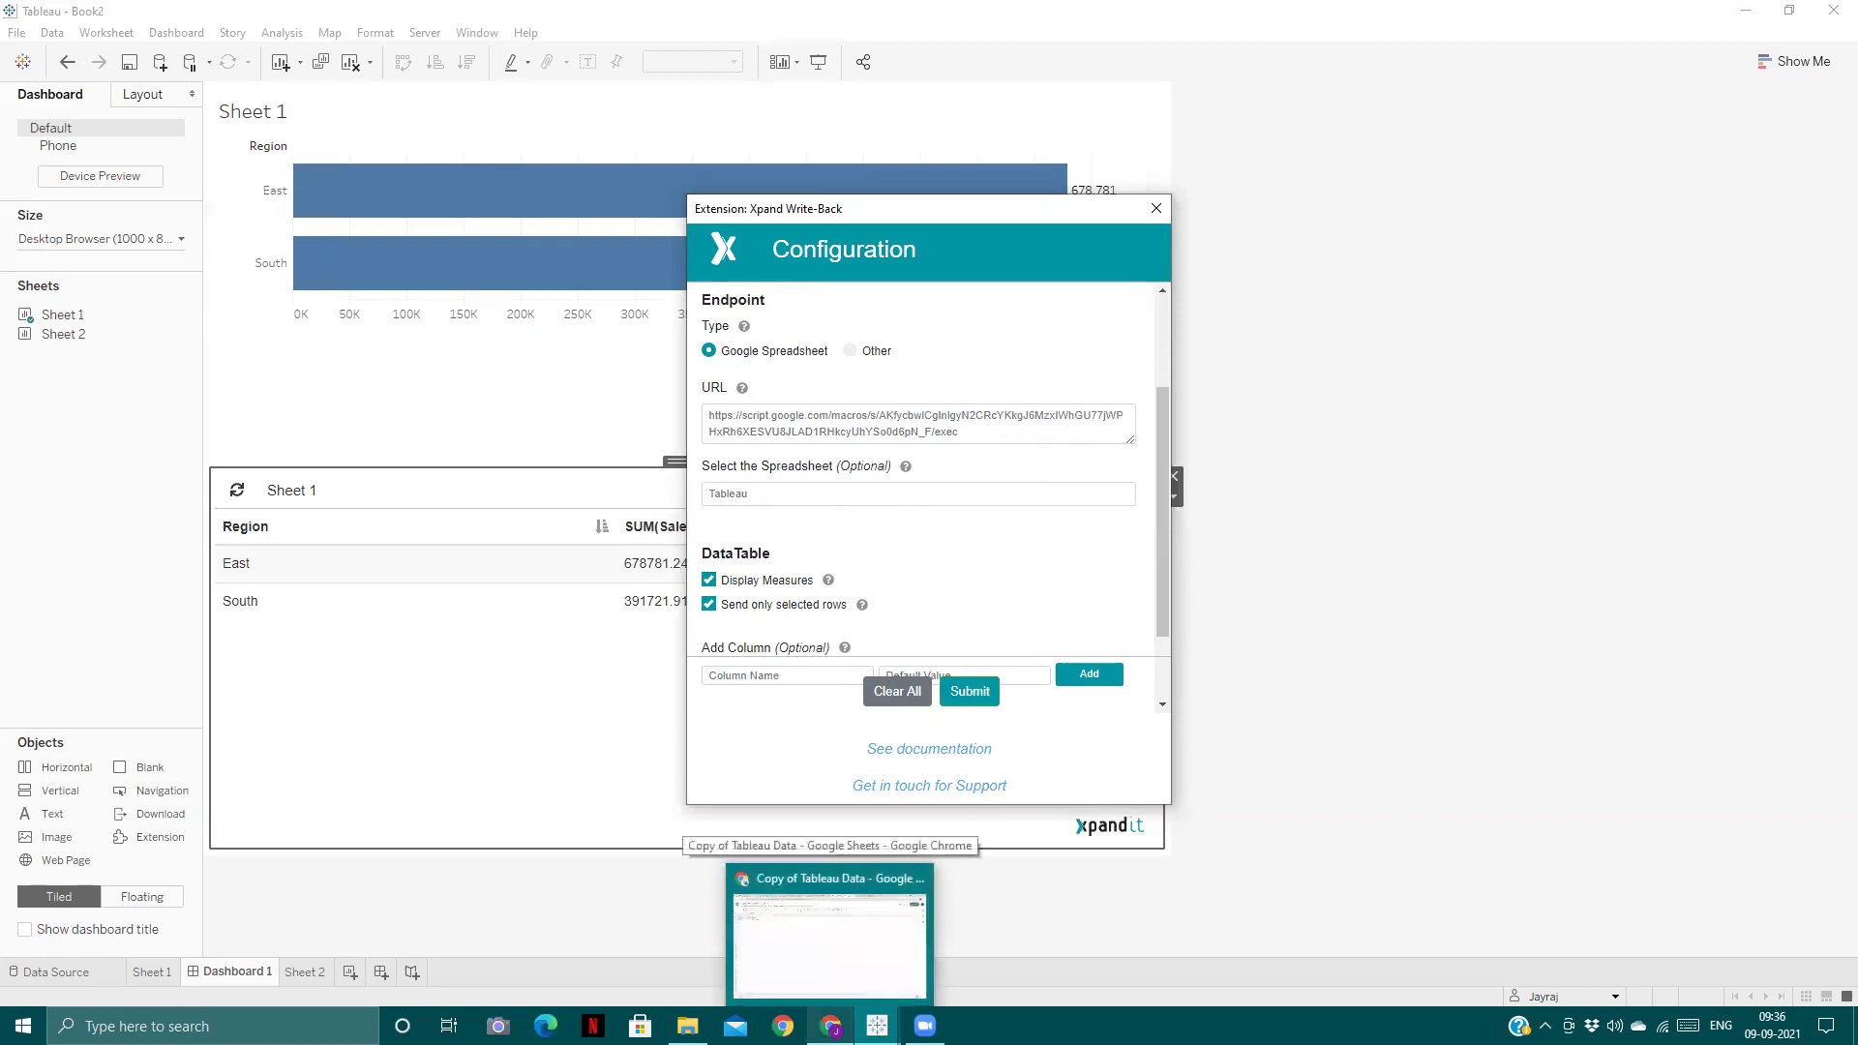
pyautogui.click(830, 943)
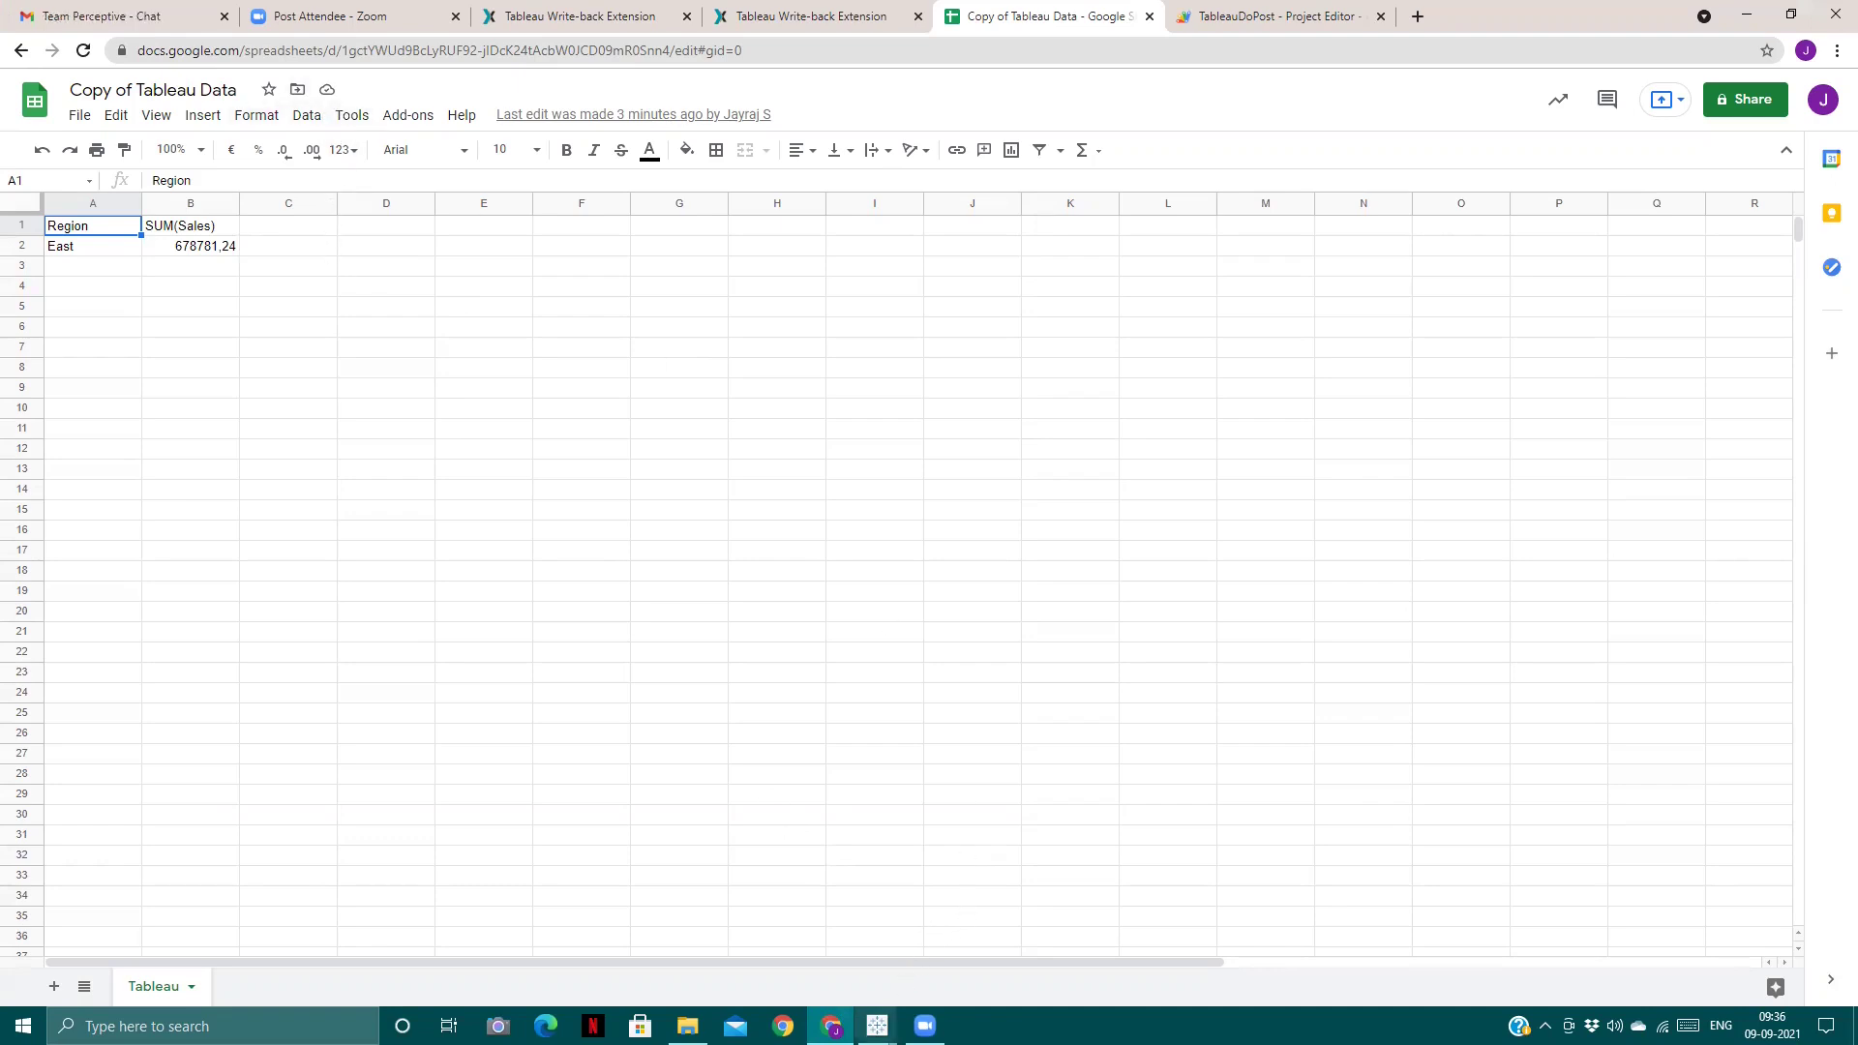
pyautogui.moveTo(876, 1025)
pyautogui.click(1070, 943)
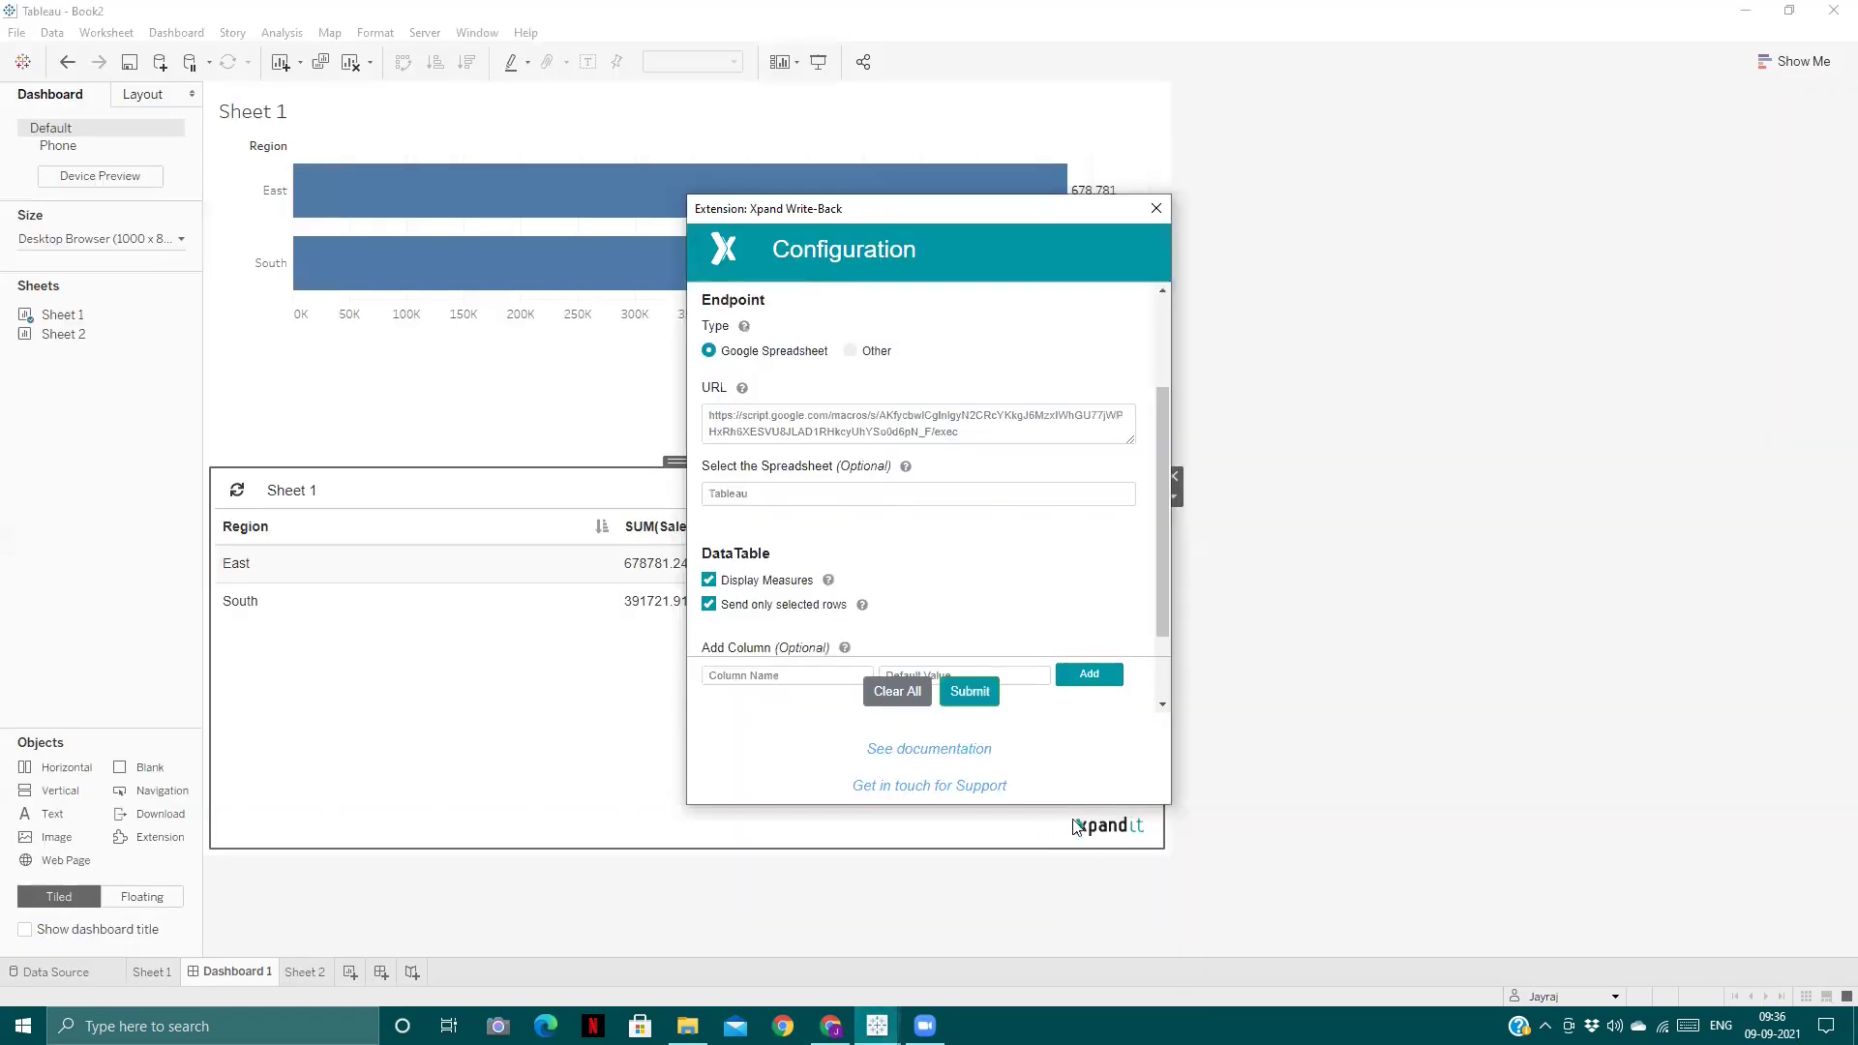
# - Open the script editor of the Copy of Tableau Data spreadsheet and examine the code in TableauPostScript.gs
pyautogui.click(831, 1026)
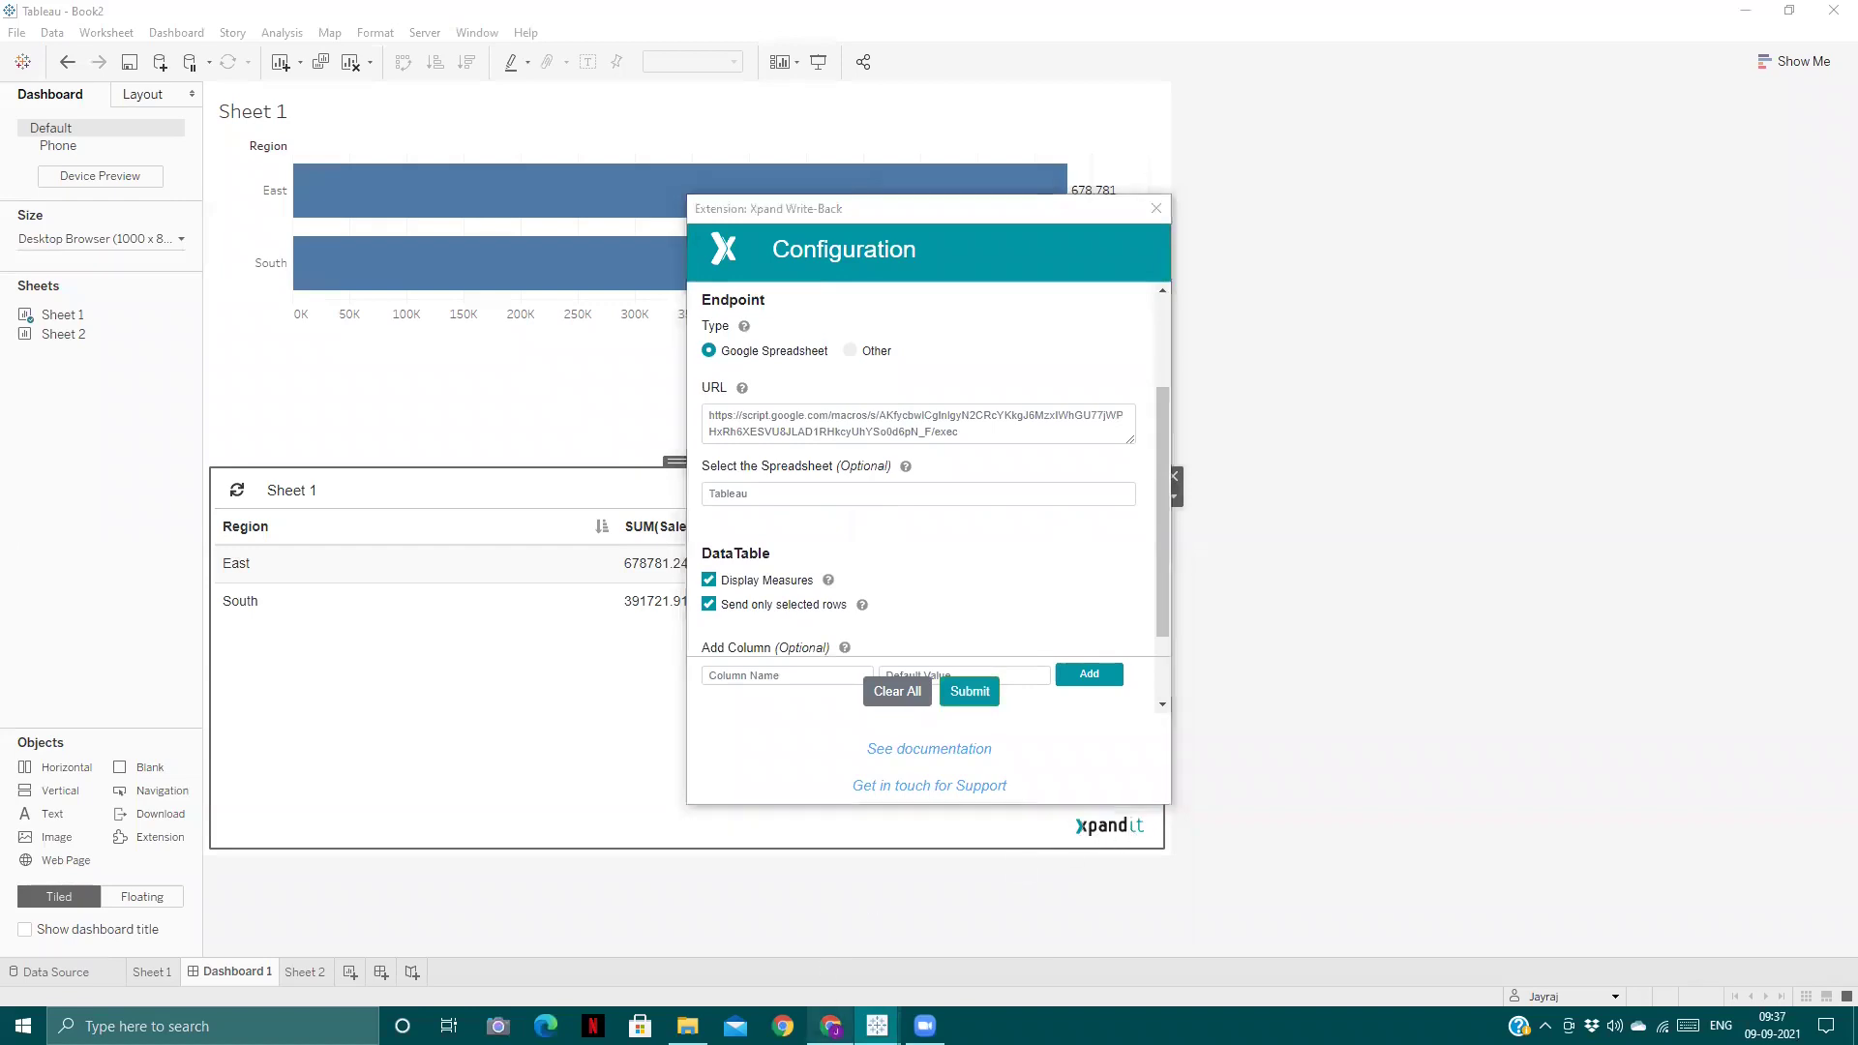
pyautogui.click(351, 114)
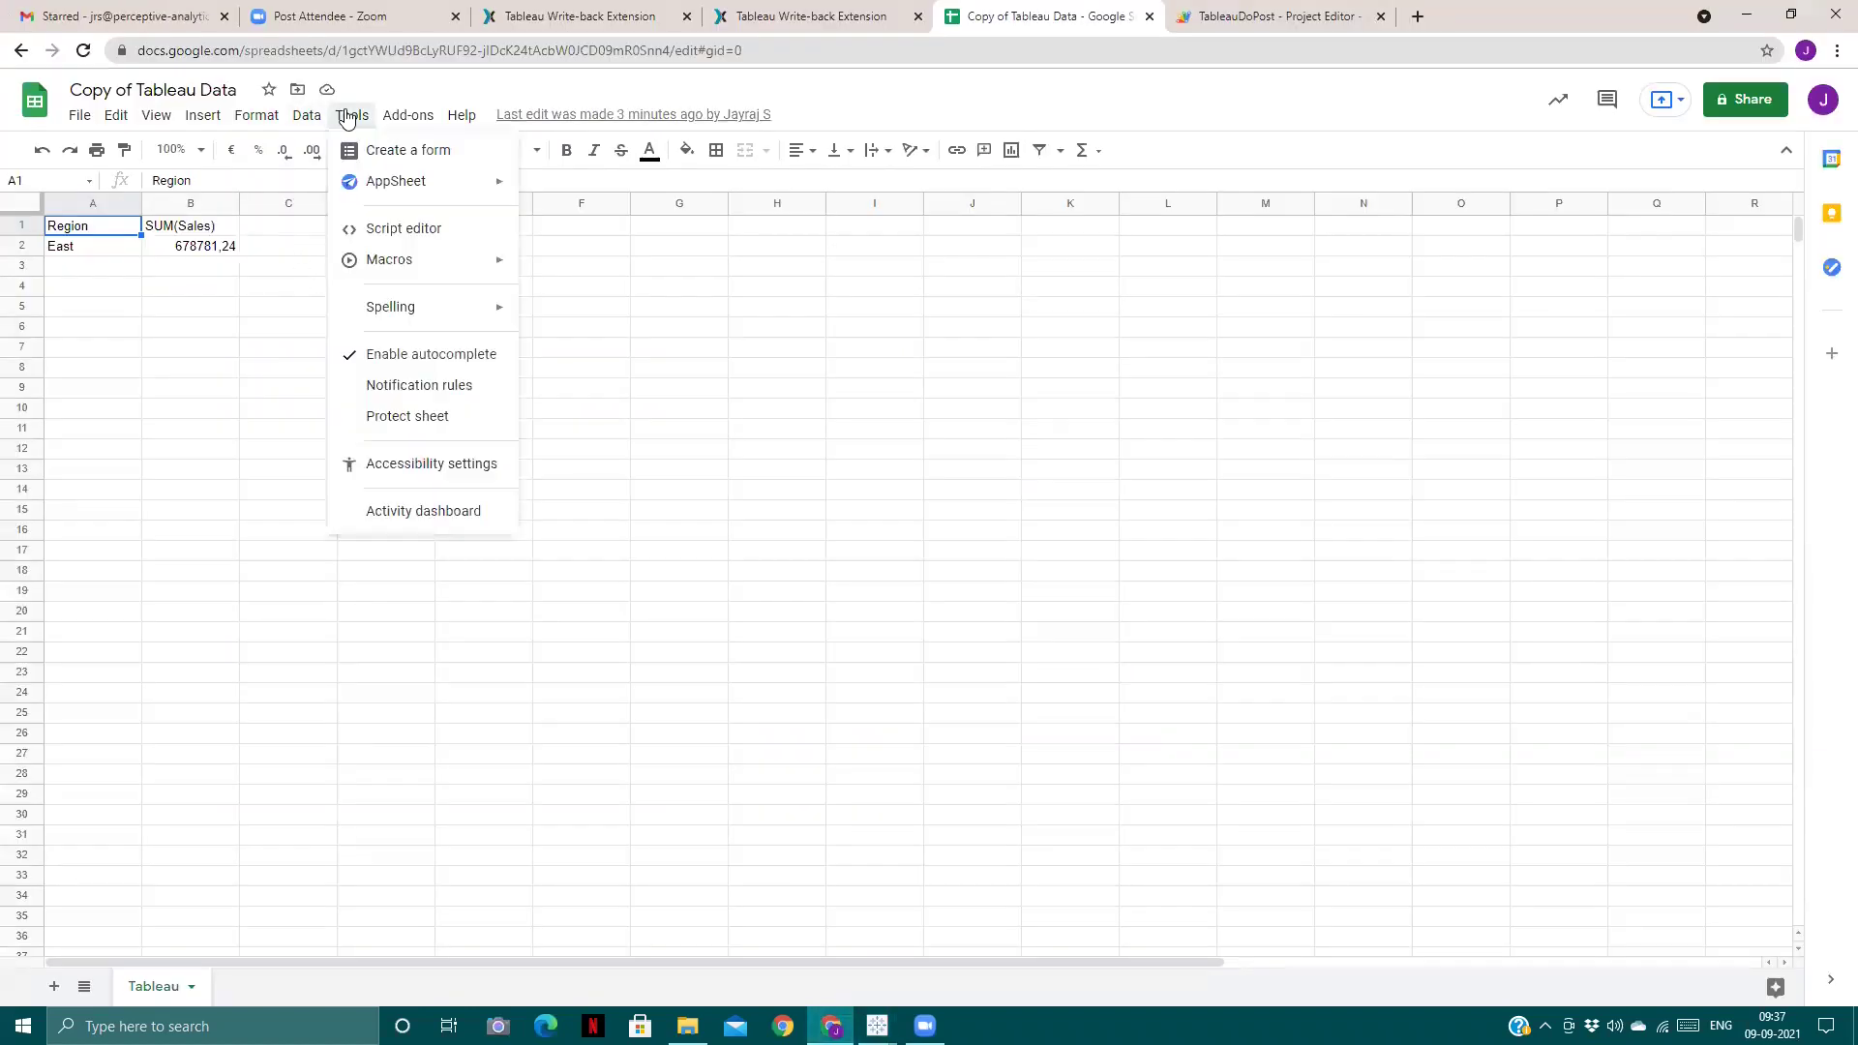
pyautogui.click(411, 230)
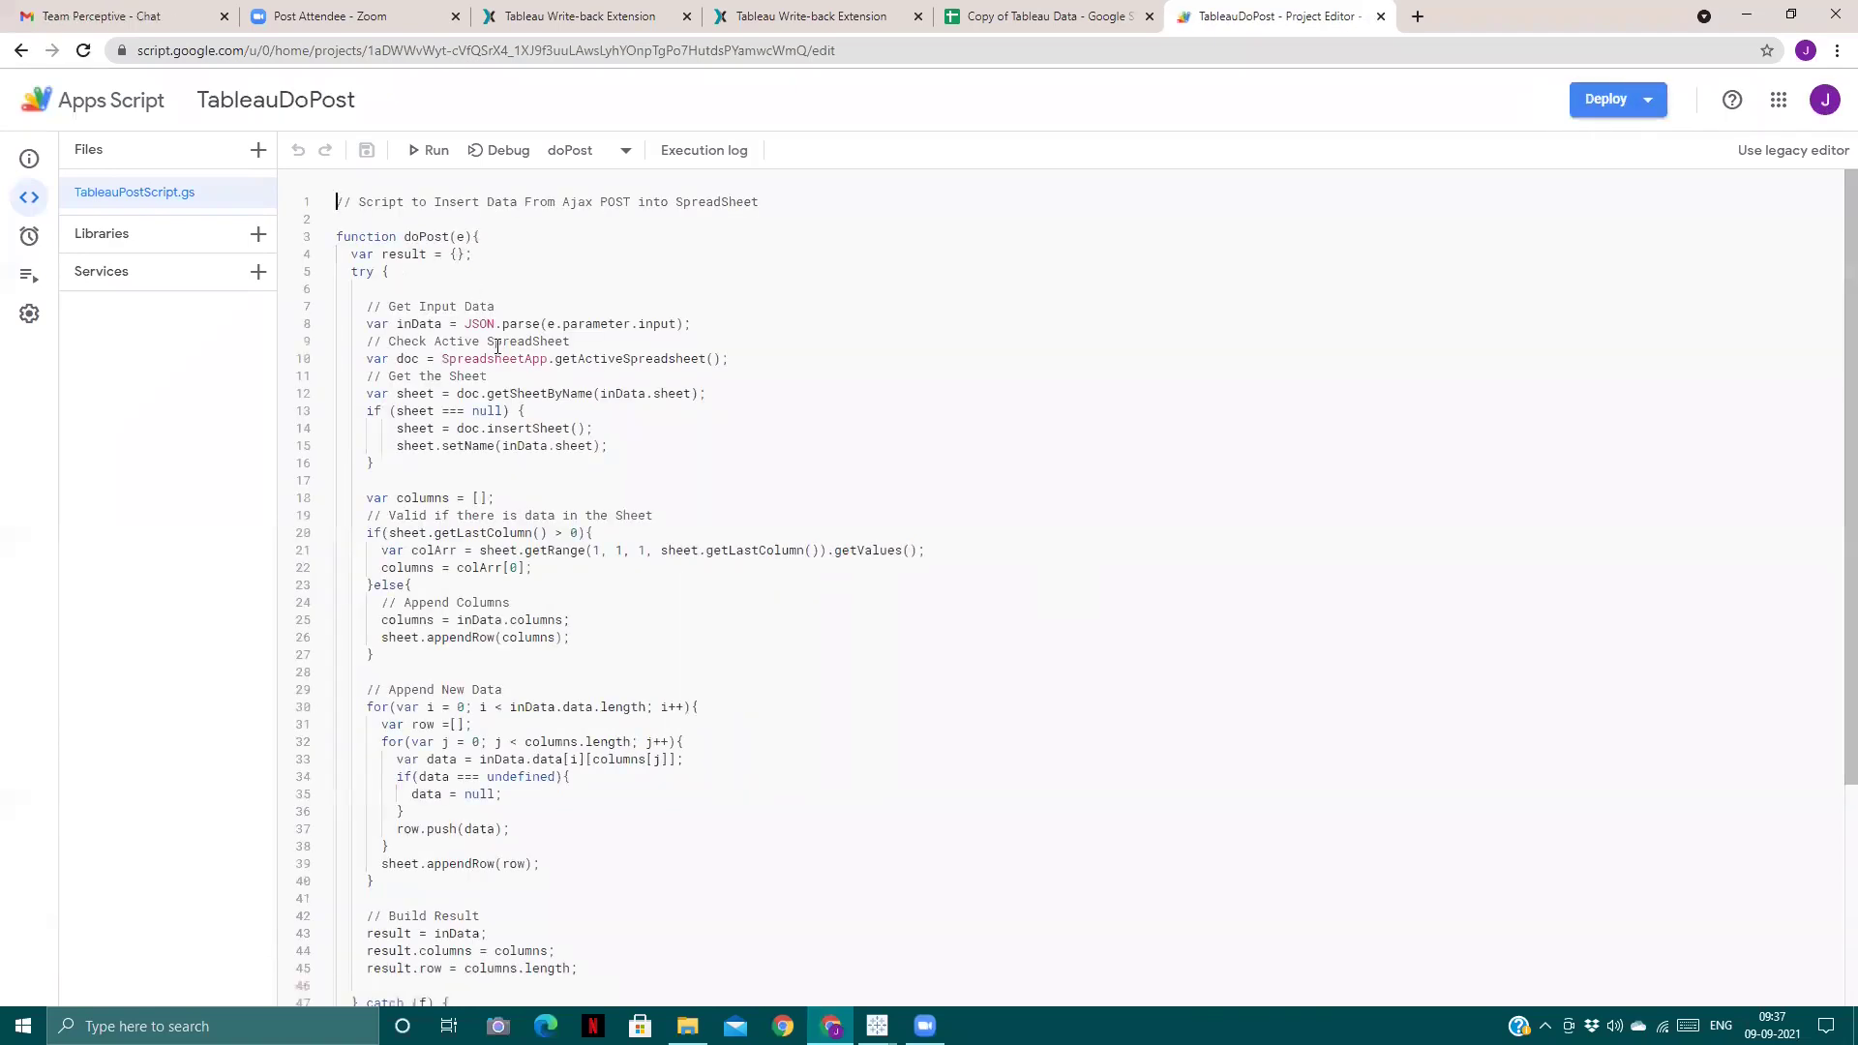
pyautogui.scroll(-1, 496, 395)
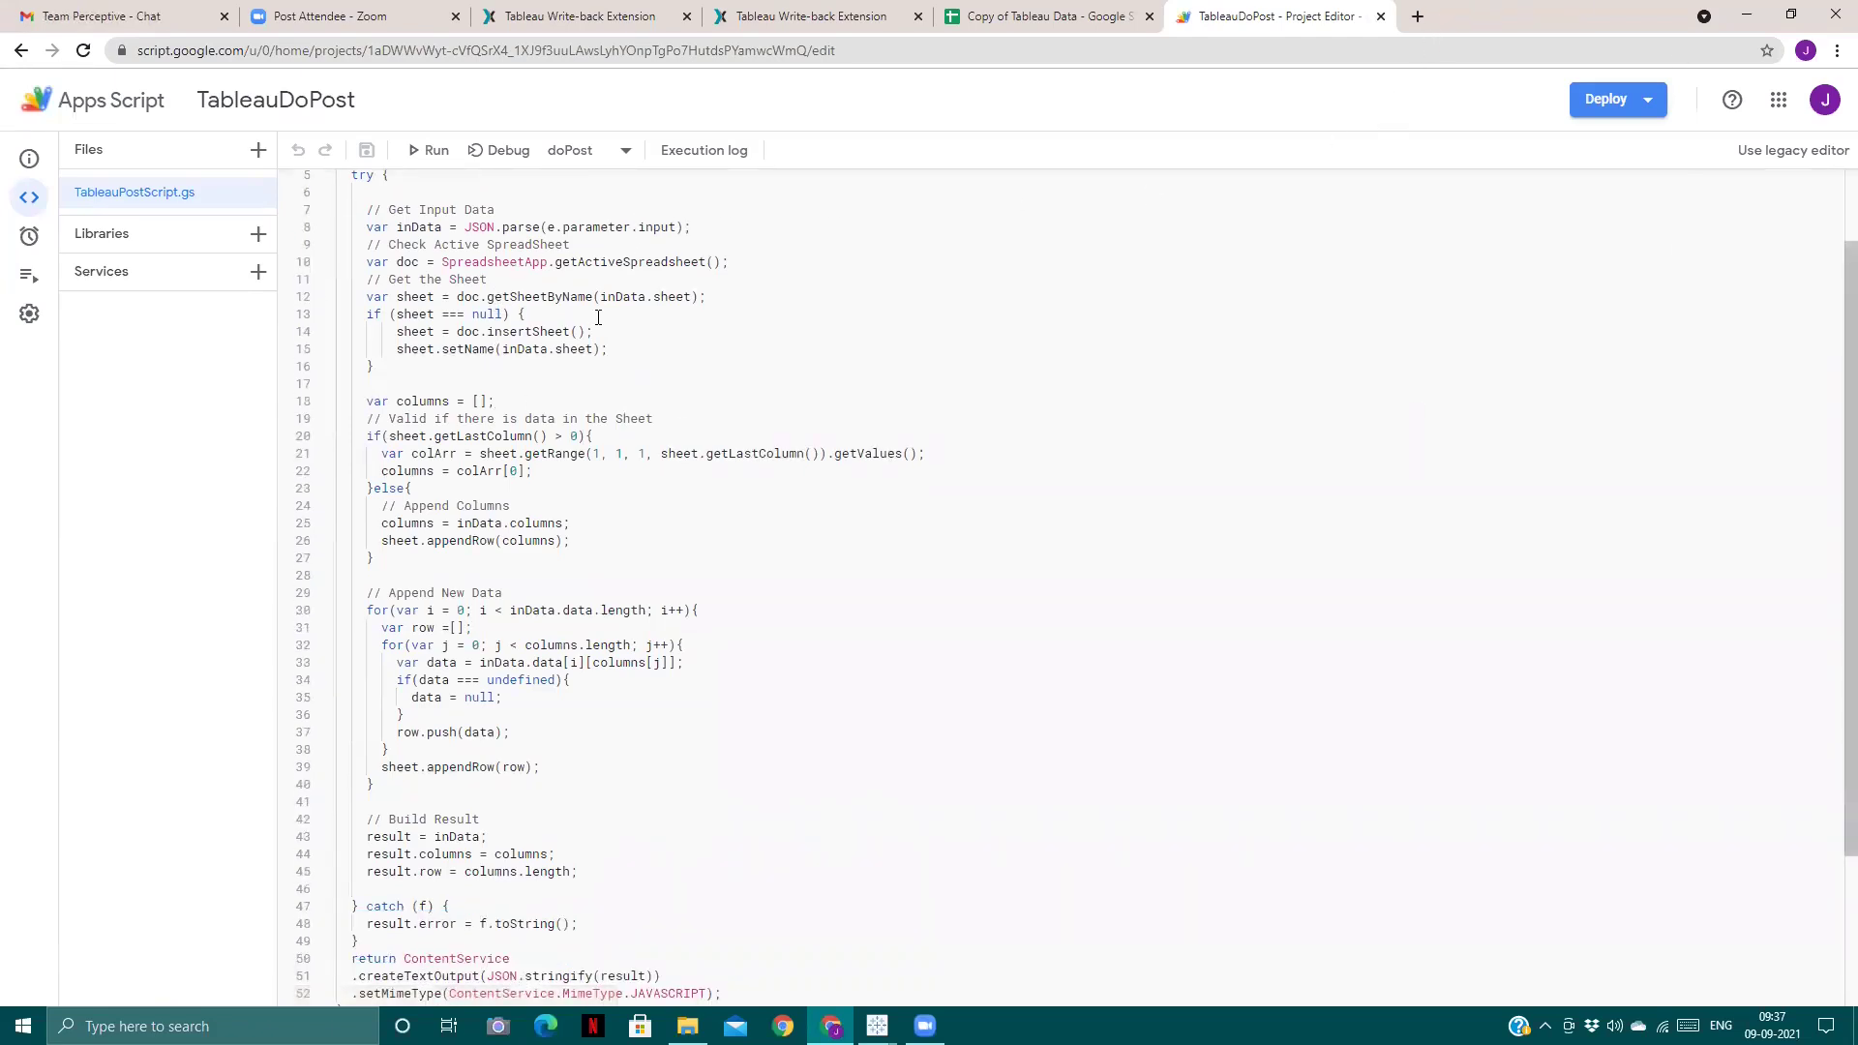
pyautogui.scroll(1, 598, 316)
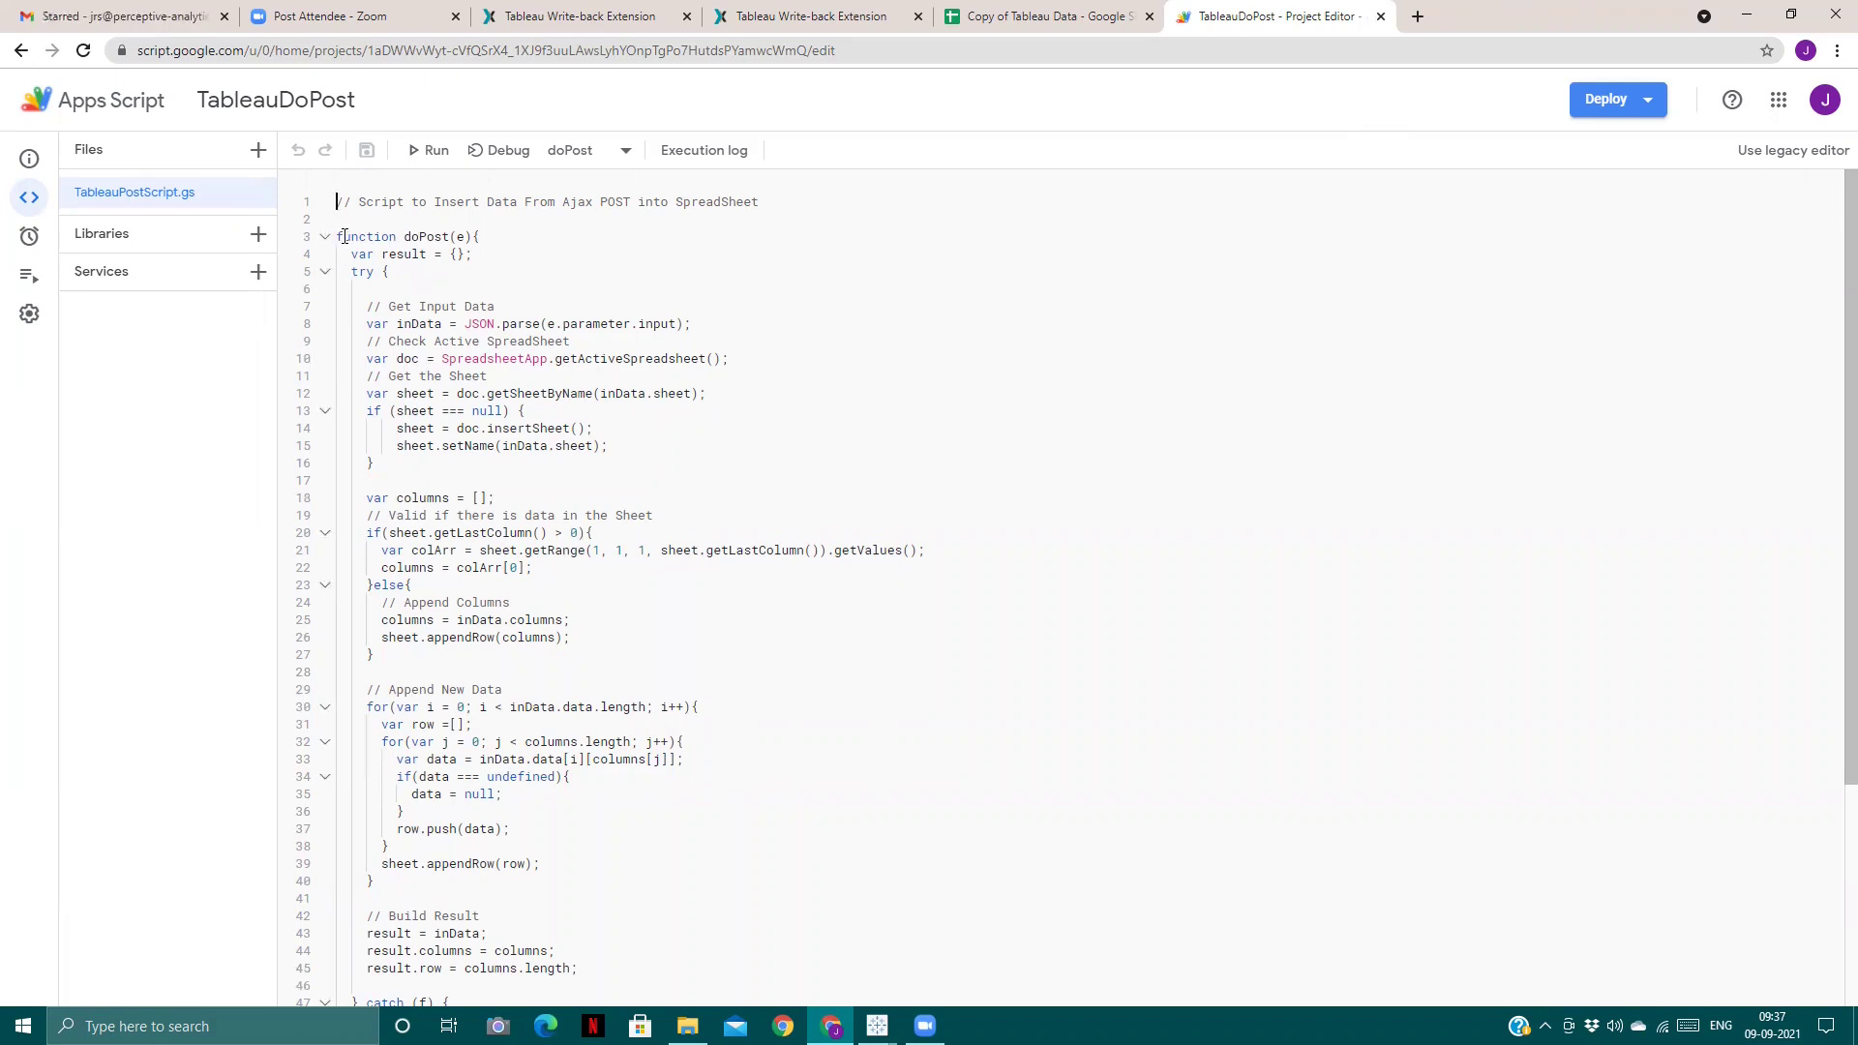
pyautogui.scroll(-3, 1049, 394)
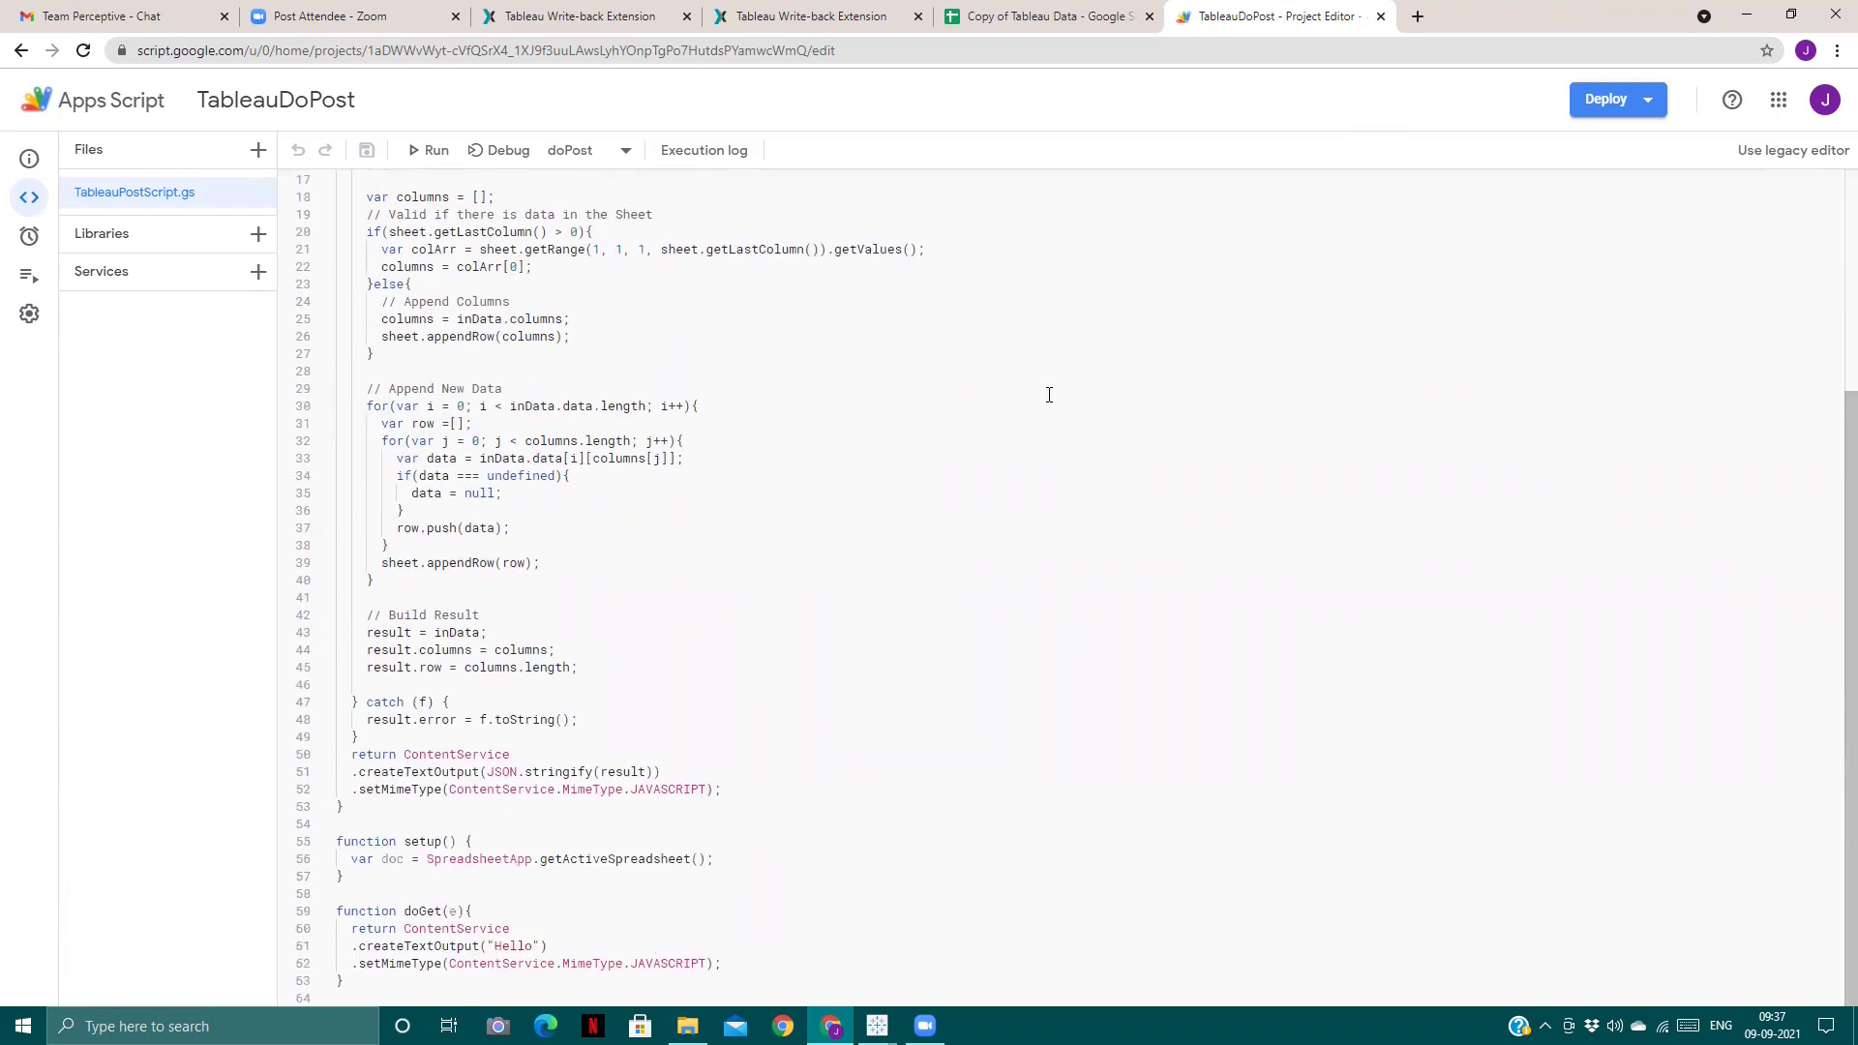
pyautogui.scroll(3, 1049, 394)
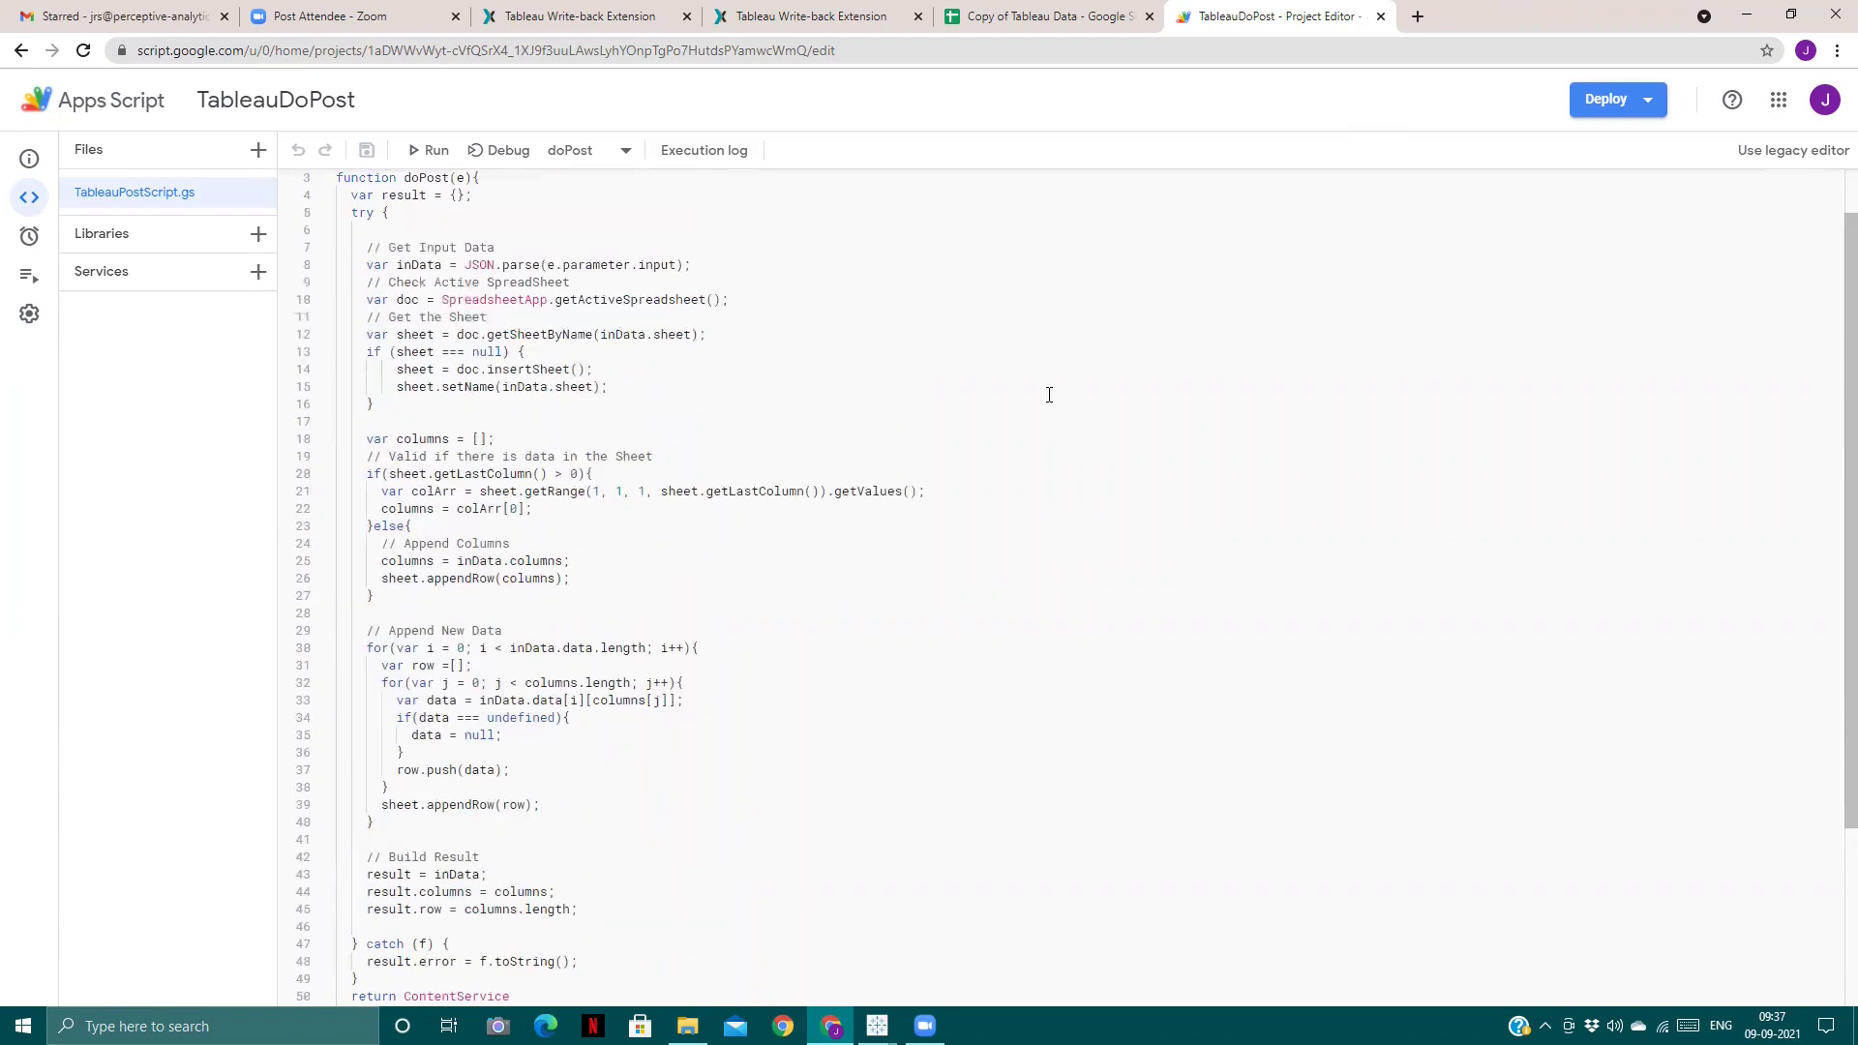
pyautogui.scroll(1, 413, 281)
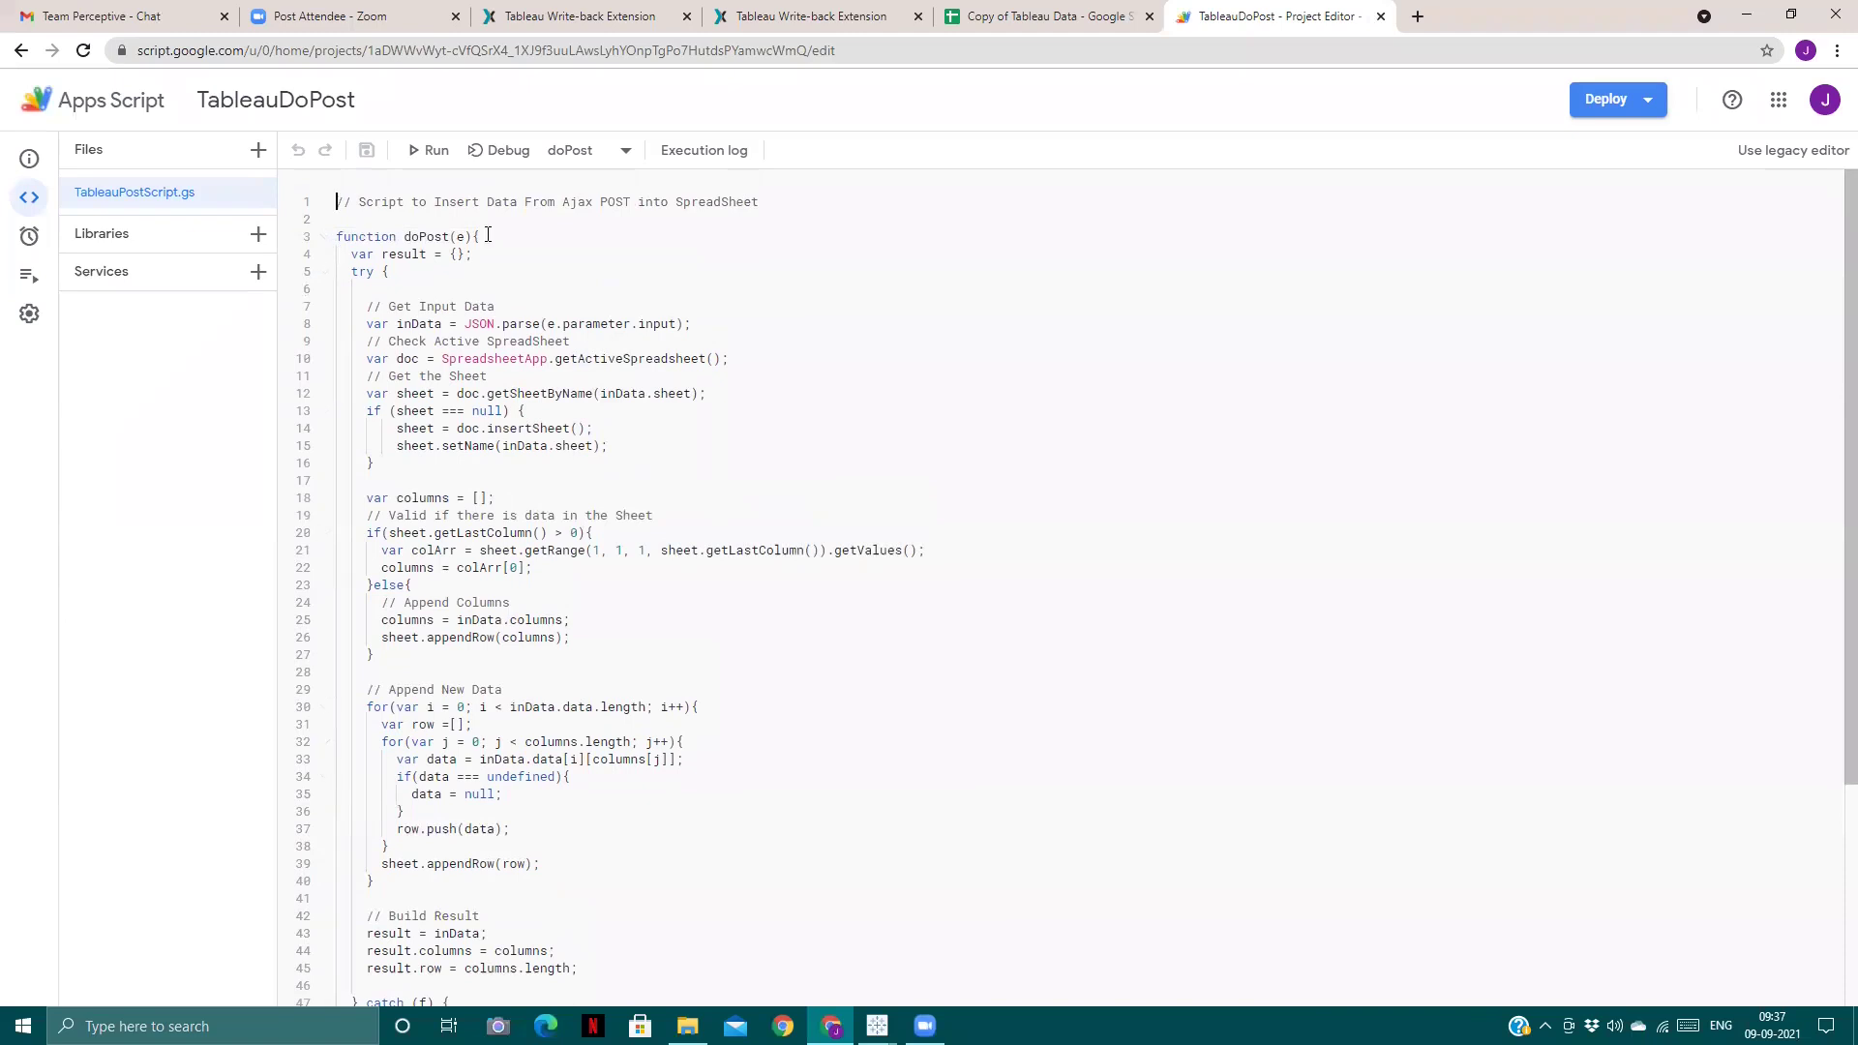
pyautogui.doubleClick(421, 202)
pyautogui.click(838, 268)
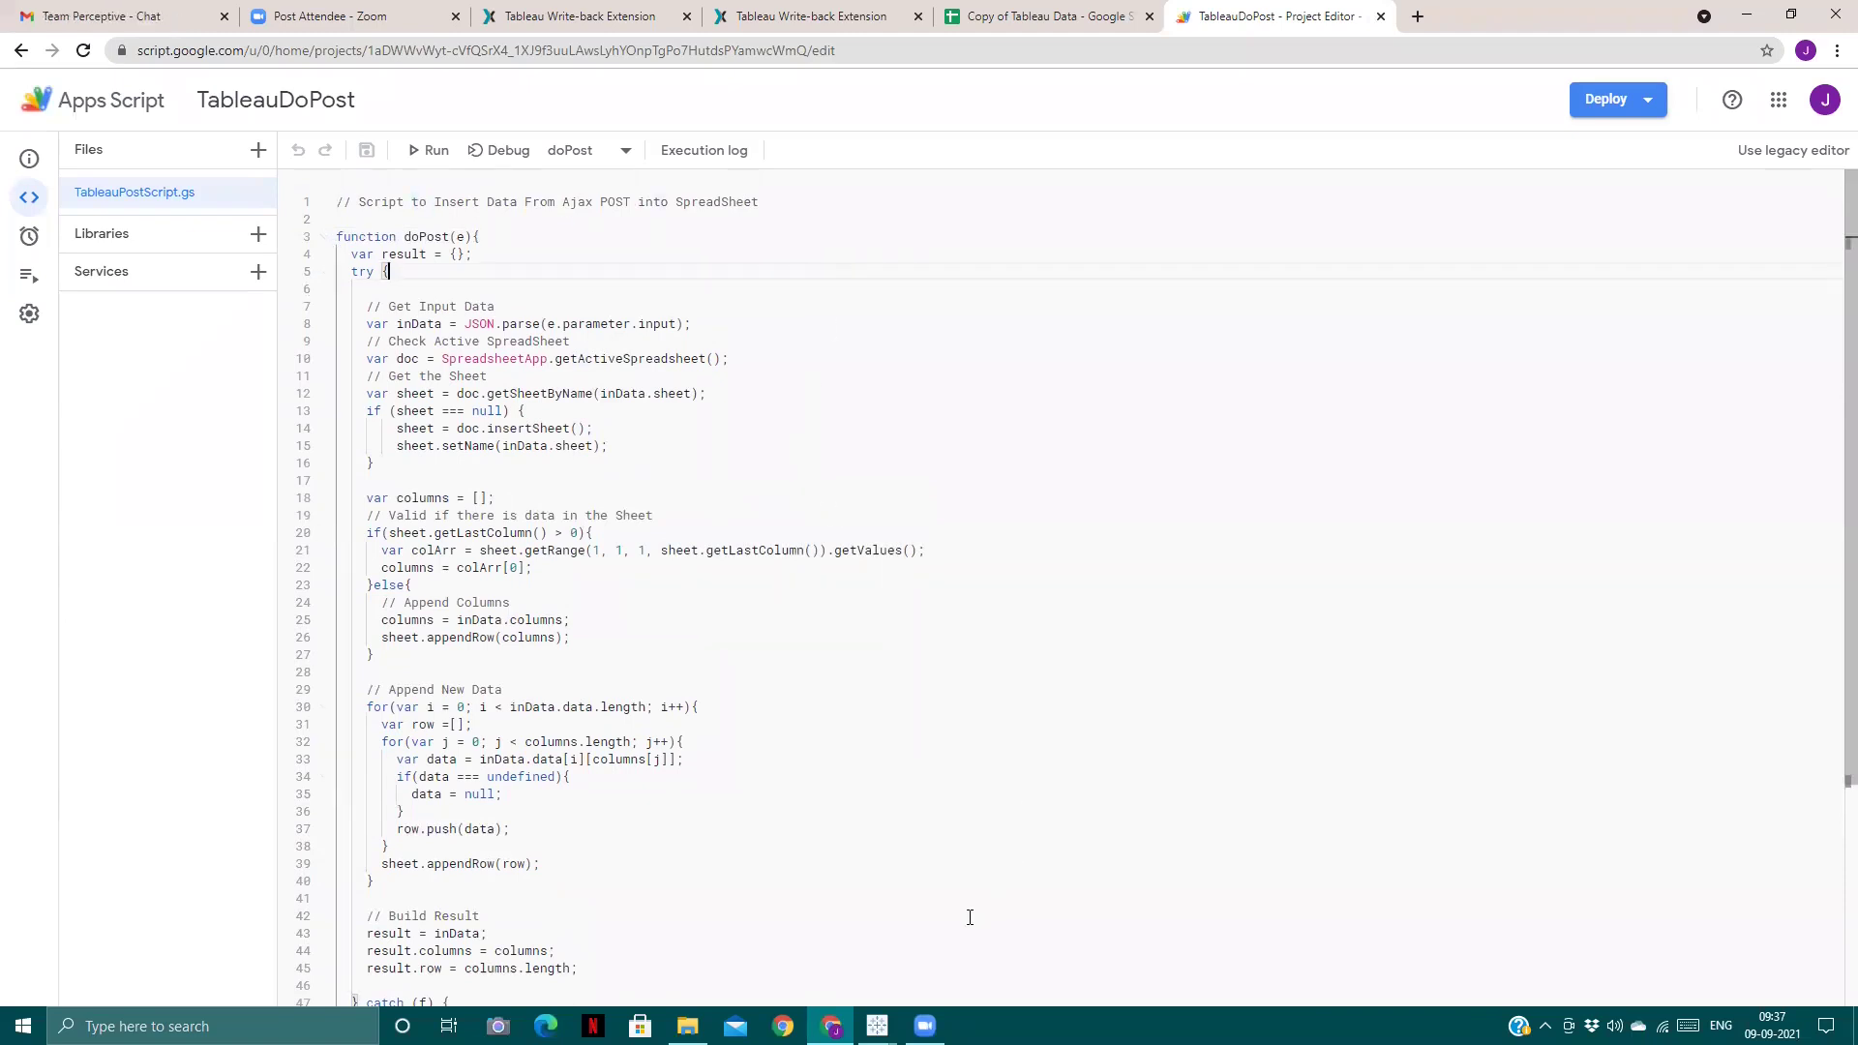
# - Switch back to Tableau Book2 and close the Xpand Write-Back configuration without submitting changes
pyautogui.moveTo(876, 1024)
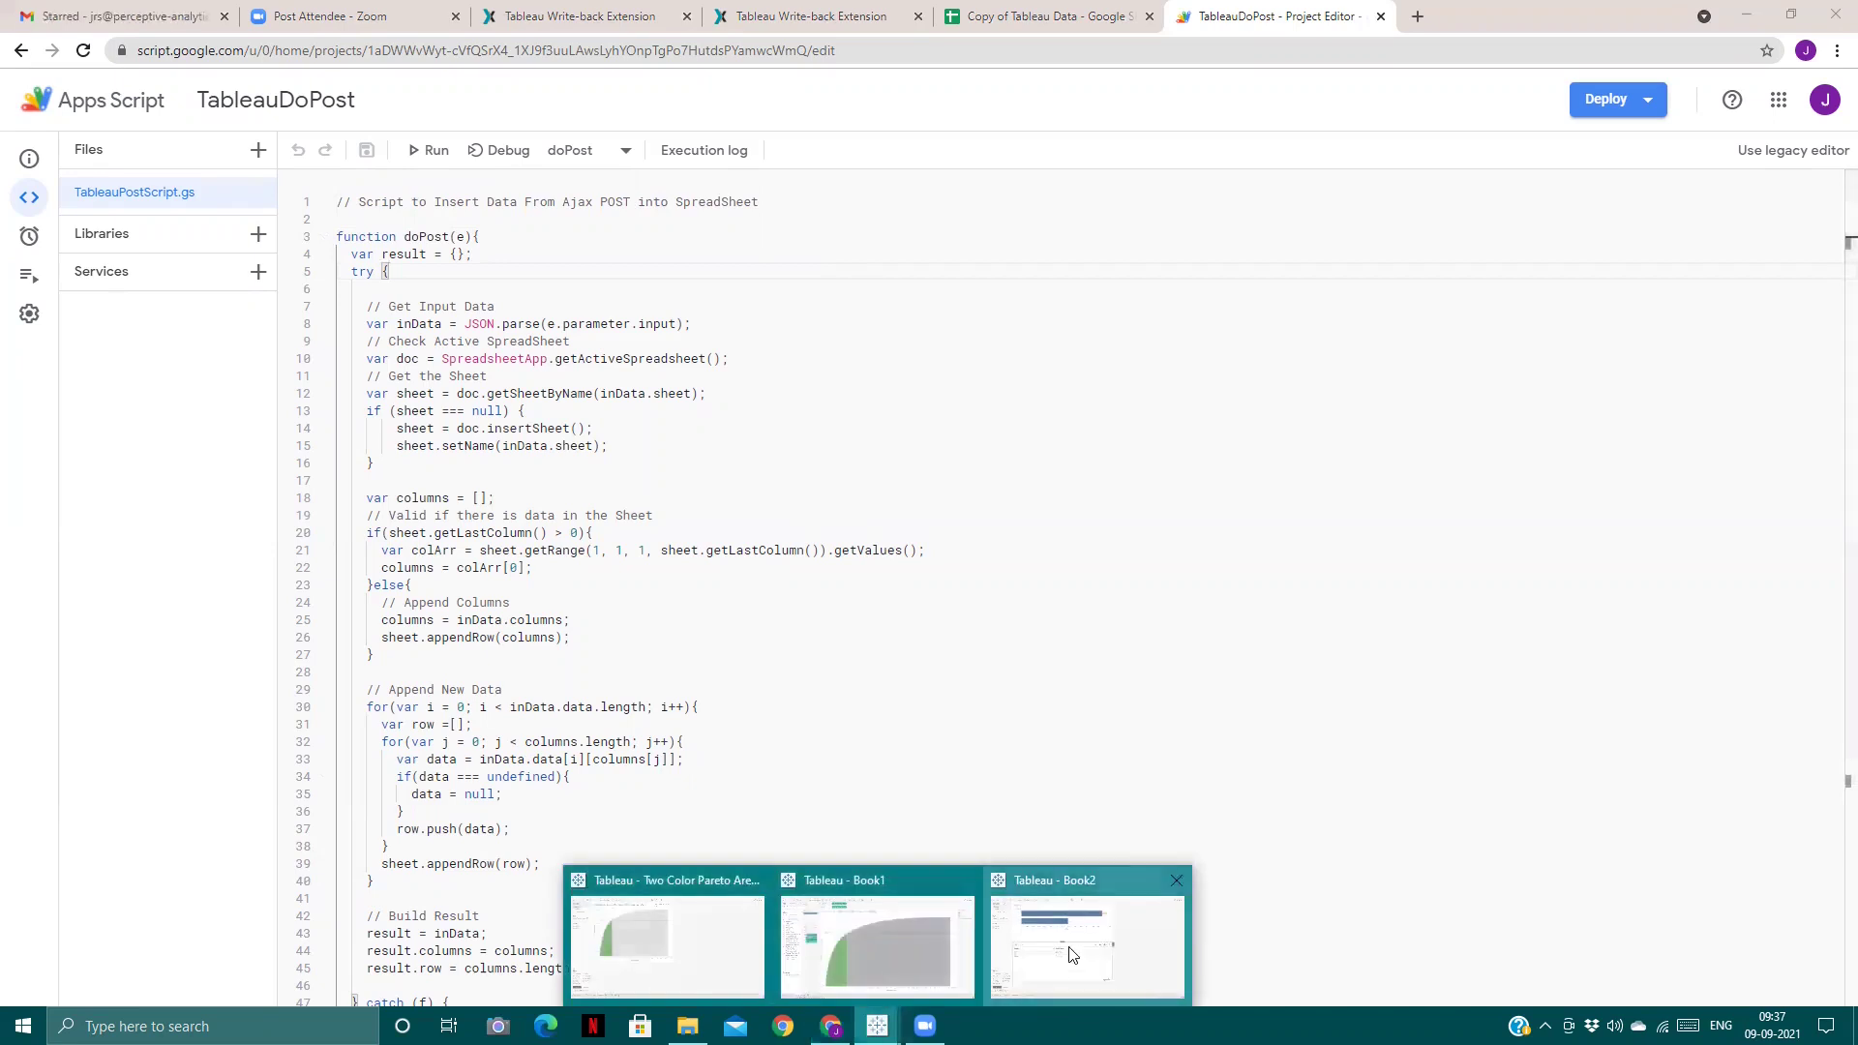
pyautogui.click(1071, 955)
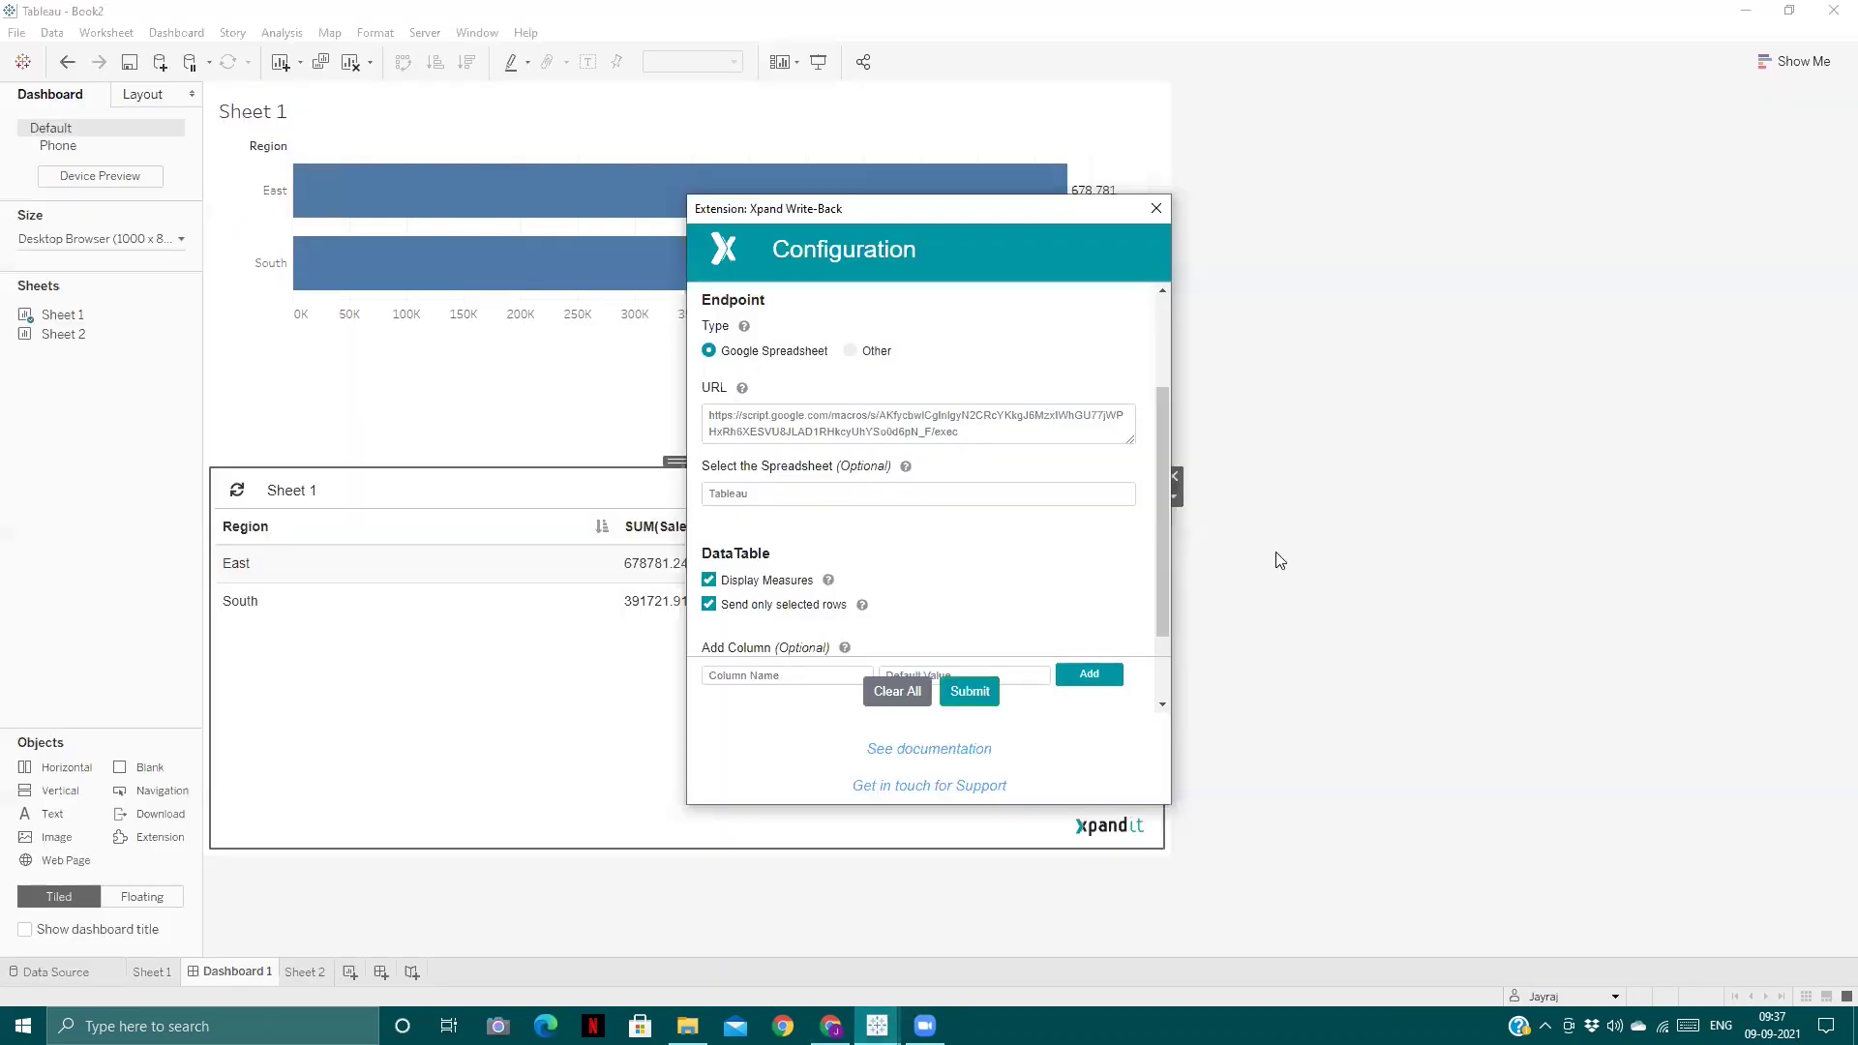
pyautogui.click(1156, 210)
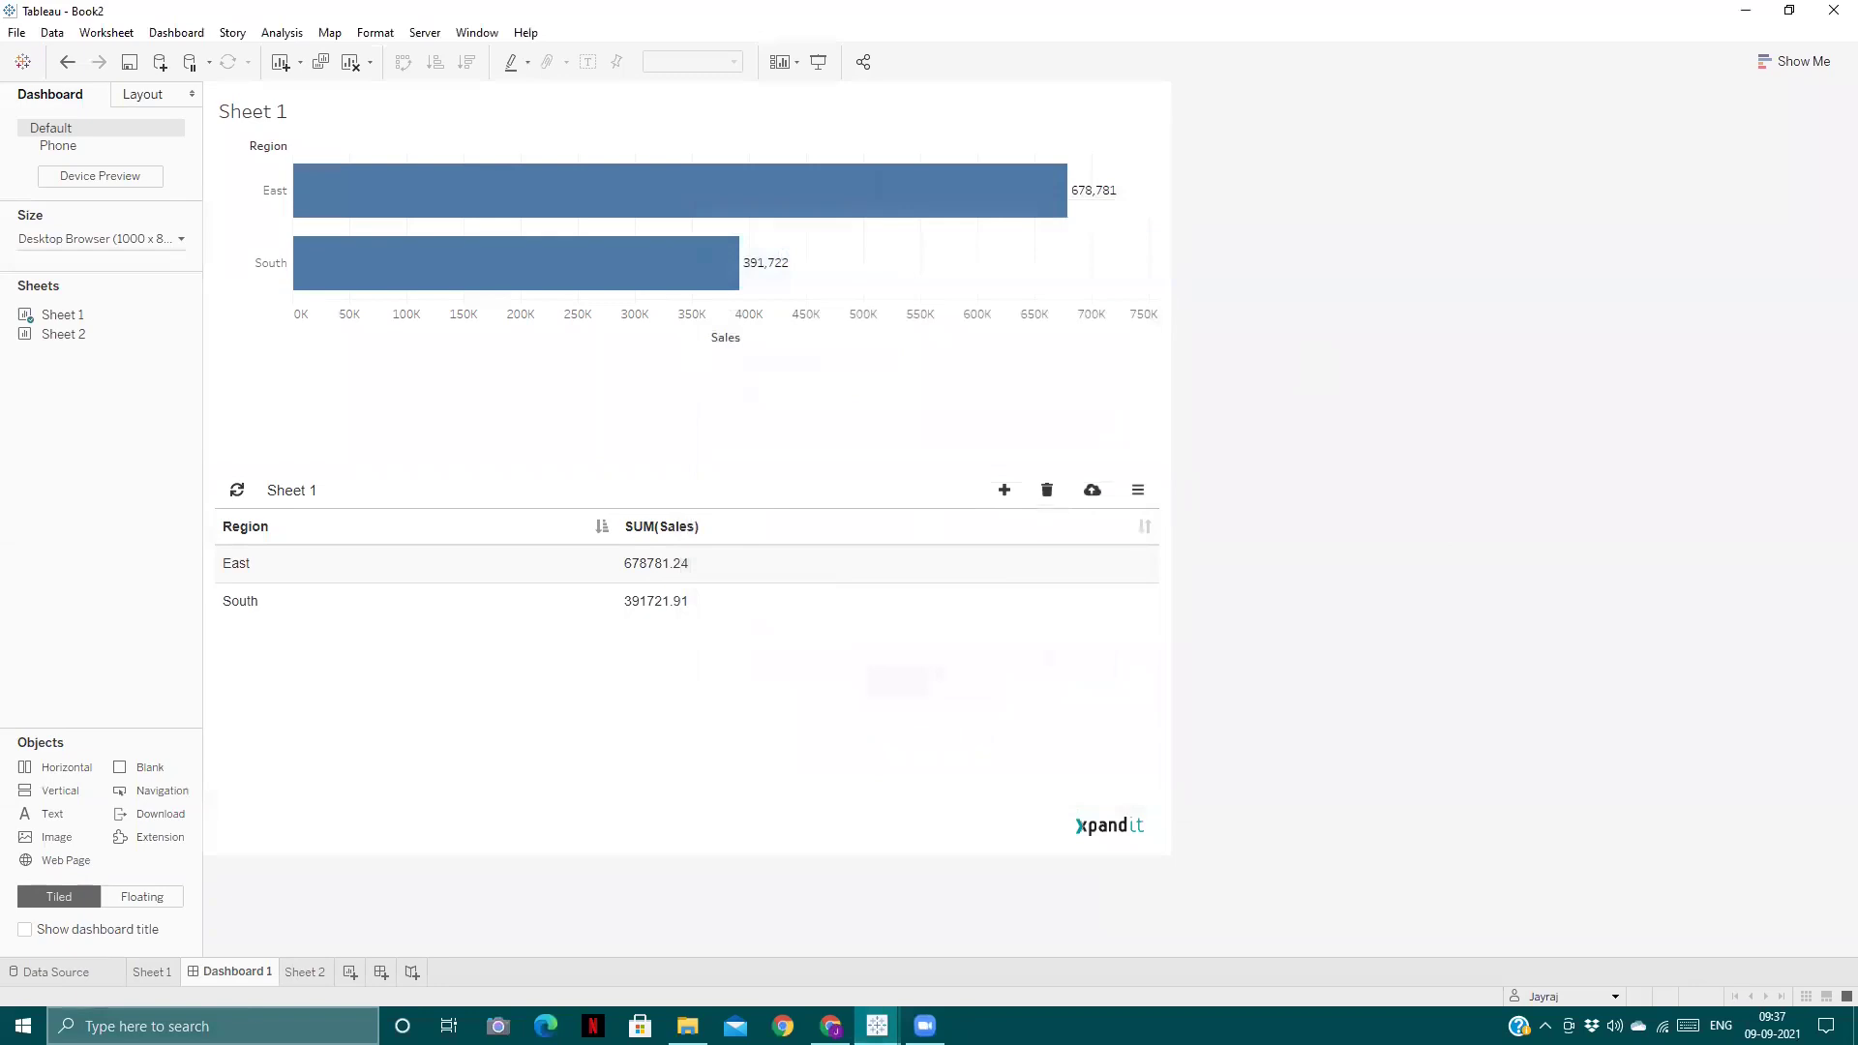
# - Open Sheet 2 and add the ad-hoc calculation [City]+","+[State] to its rows
pyautogui.click(305, 973)
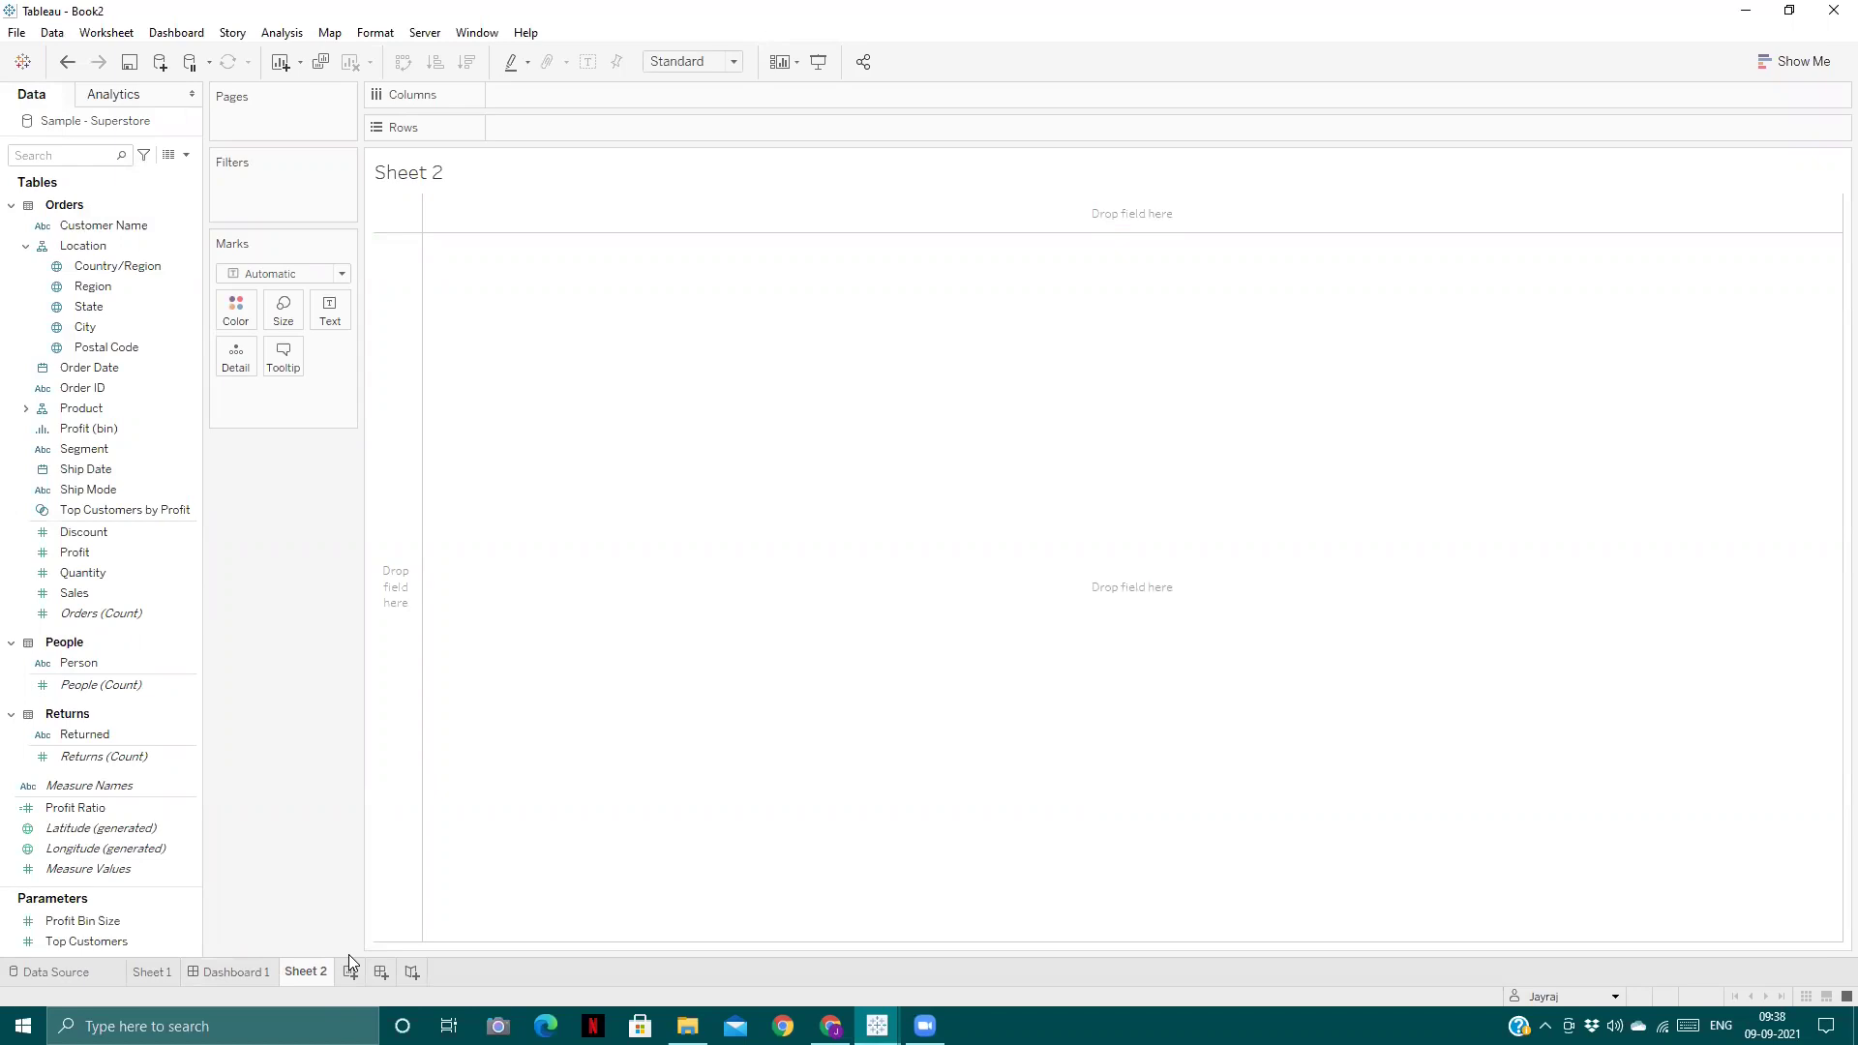
pyautogui.doubleClick(563, 127)
pyautogui.write('ci')
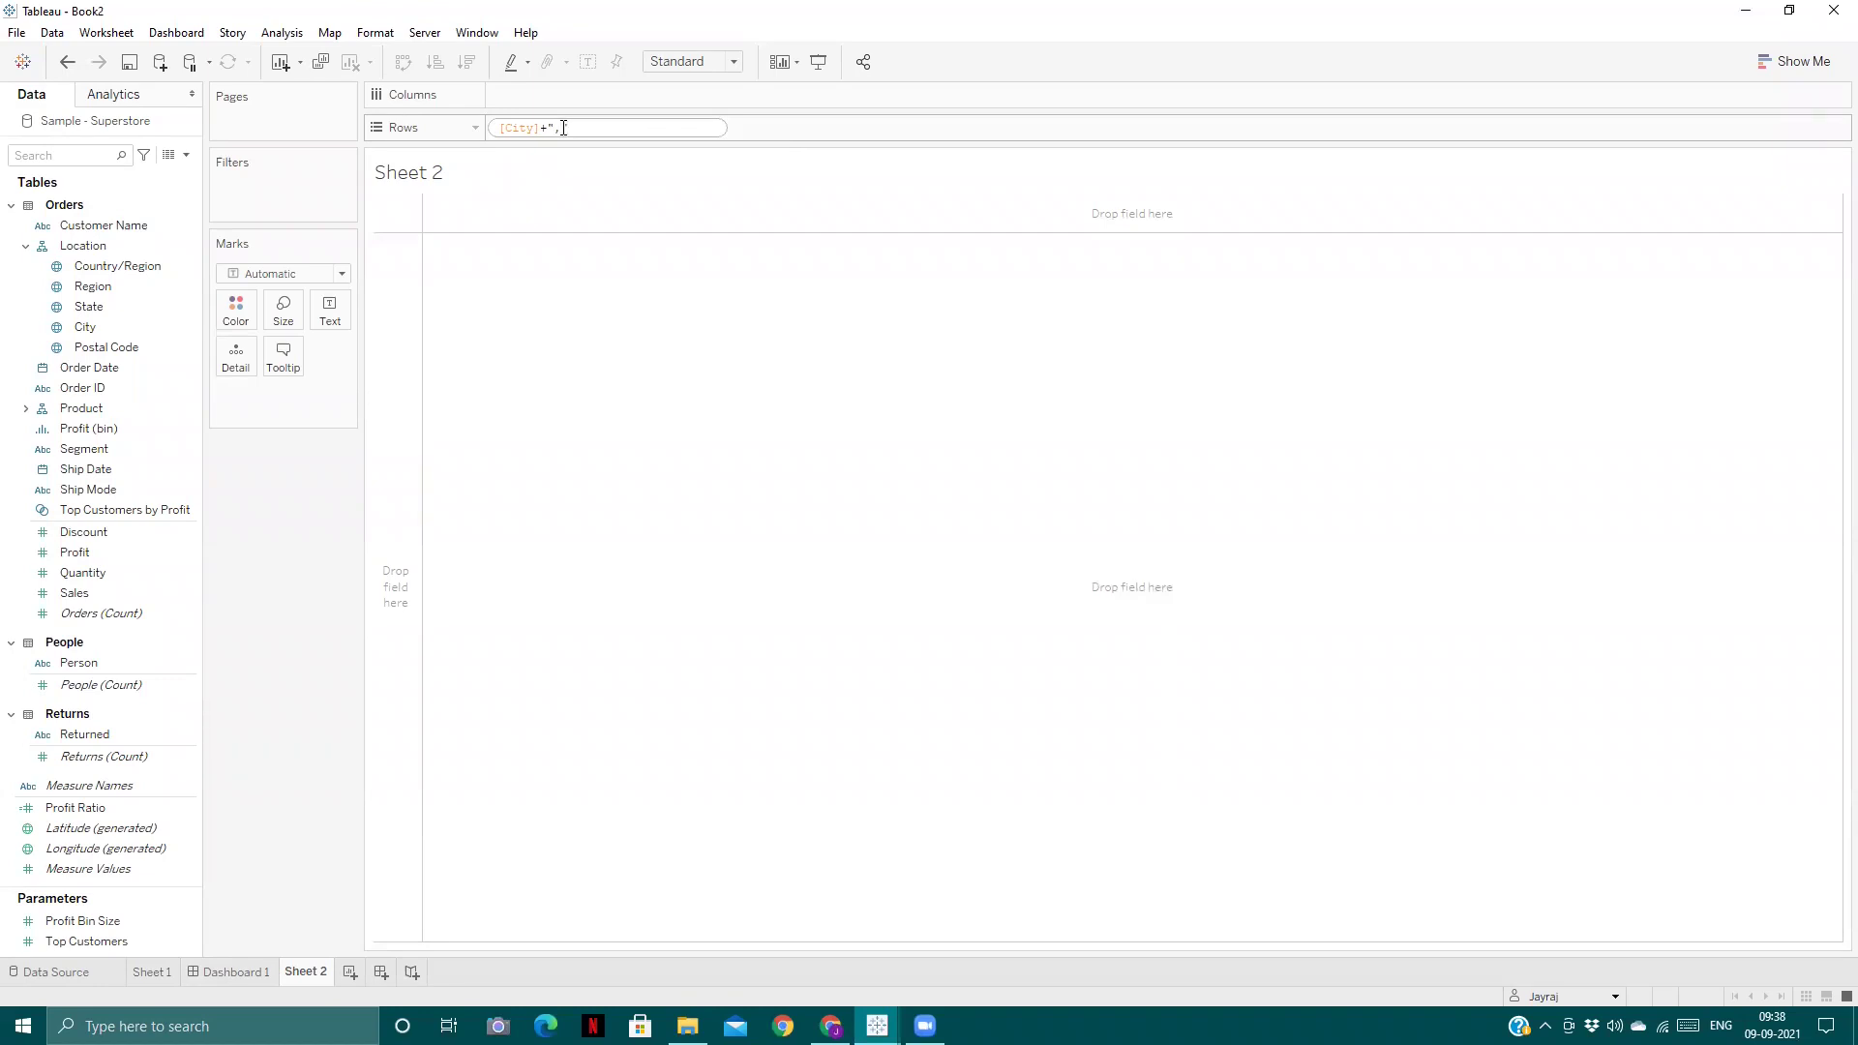
pyautogui.write('sta')
pyautogui.press('Down')
pyautogui.press('Return')
pyautogui.press('Return')
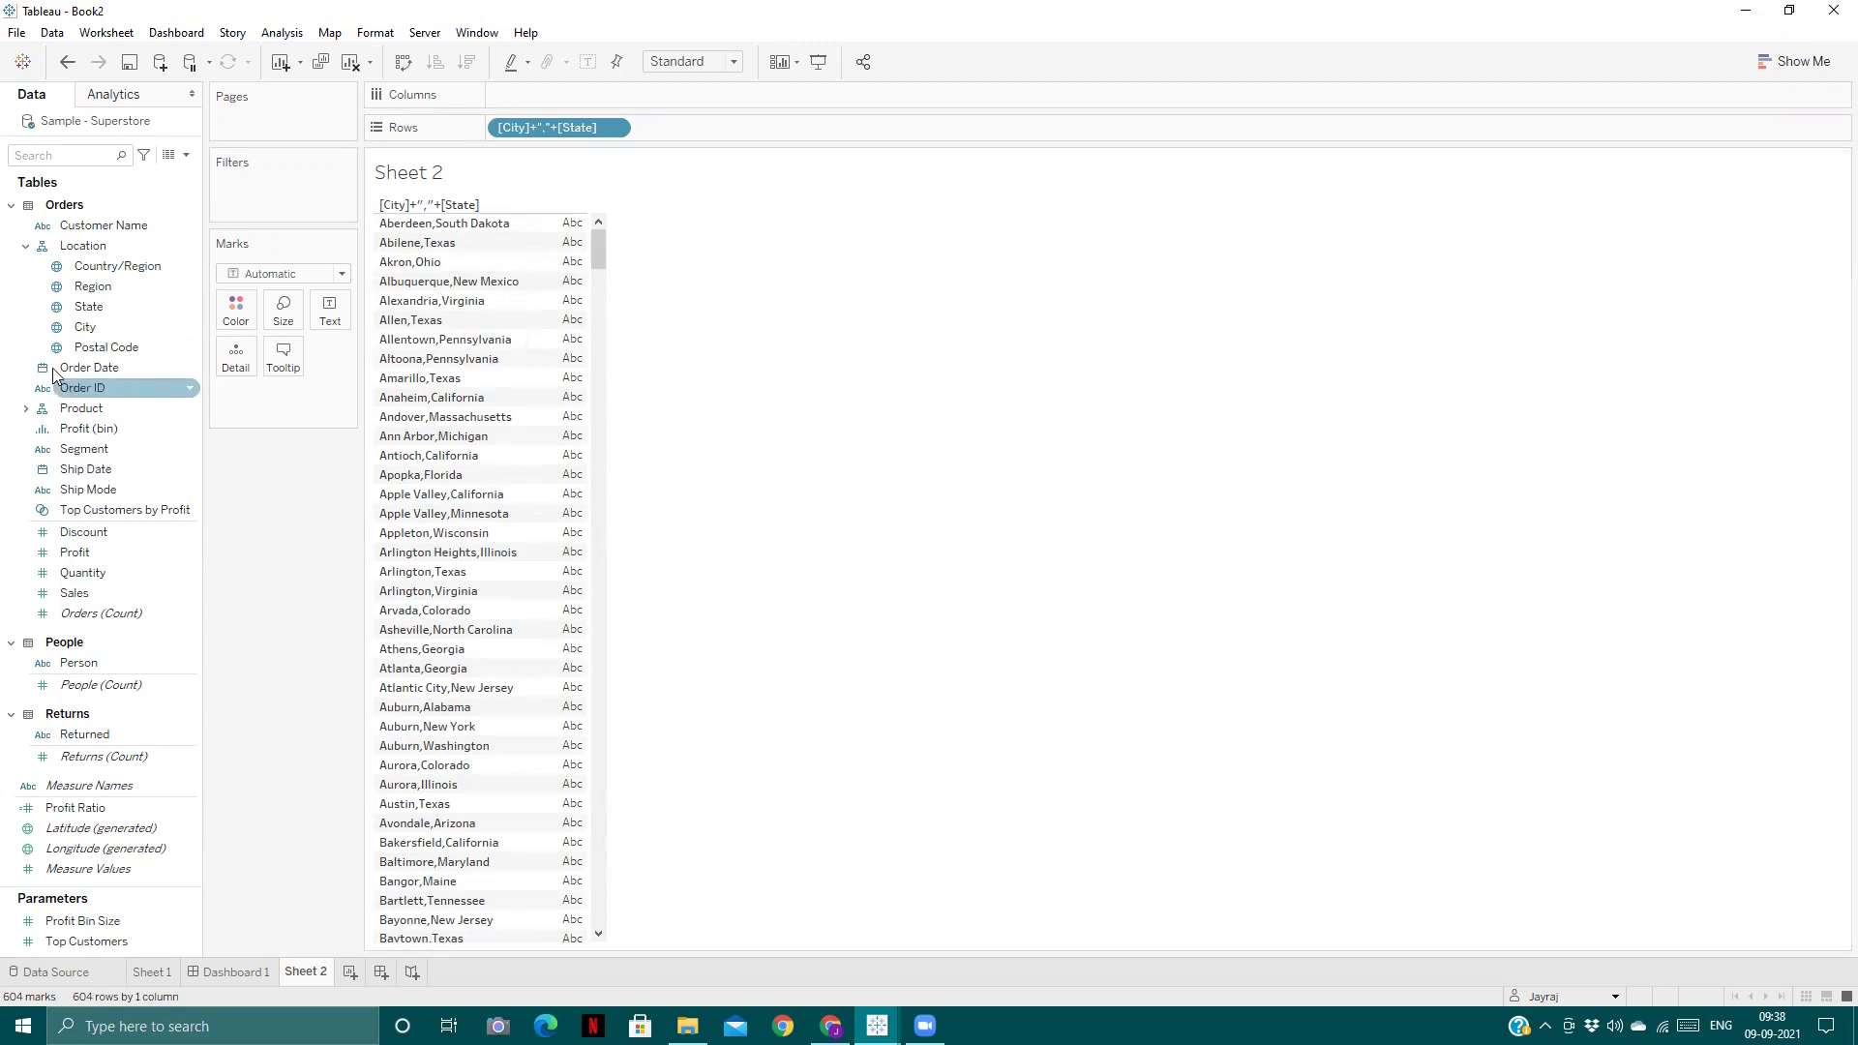
# - Show the sum of Sales as text for each city and hide the field labels for rows
pyautogui.moveTo(75, 593); pyautogui.dragTo(329, 312)
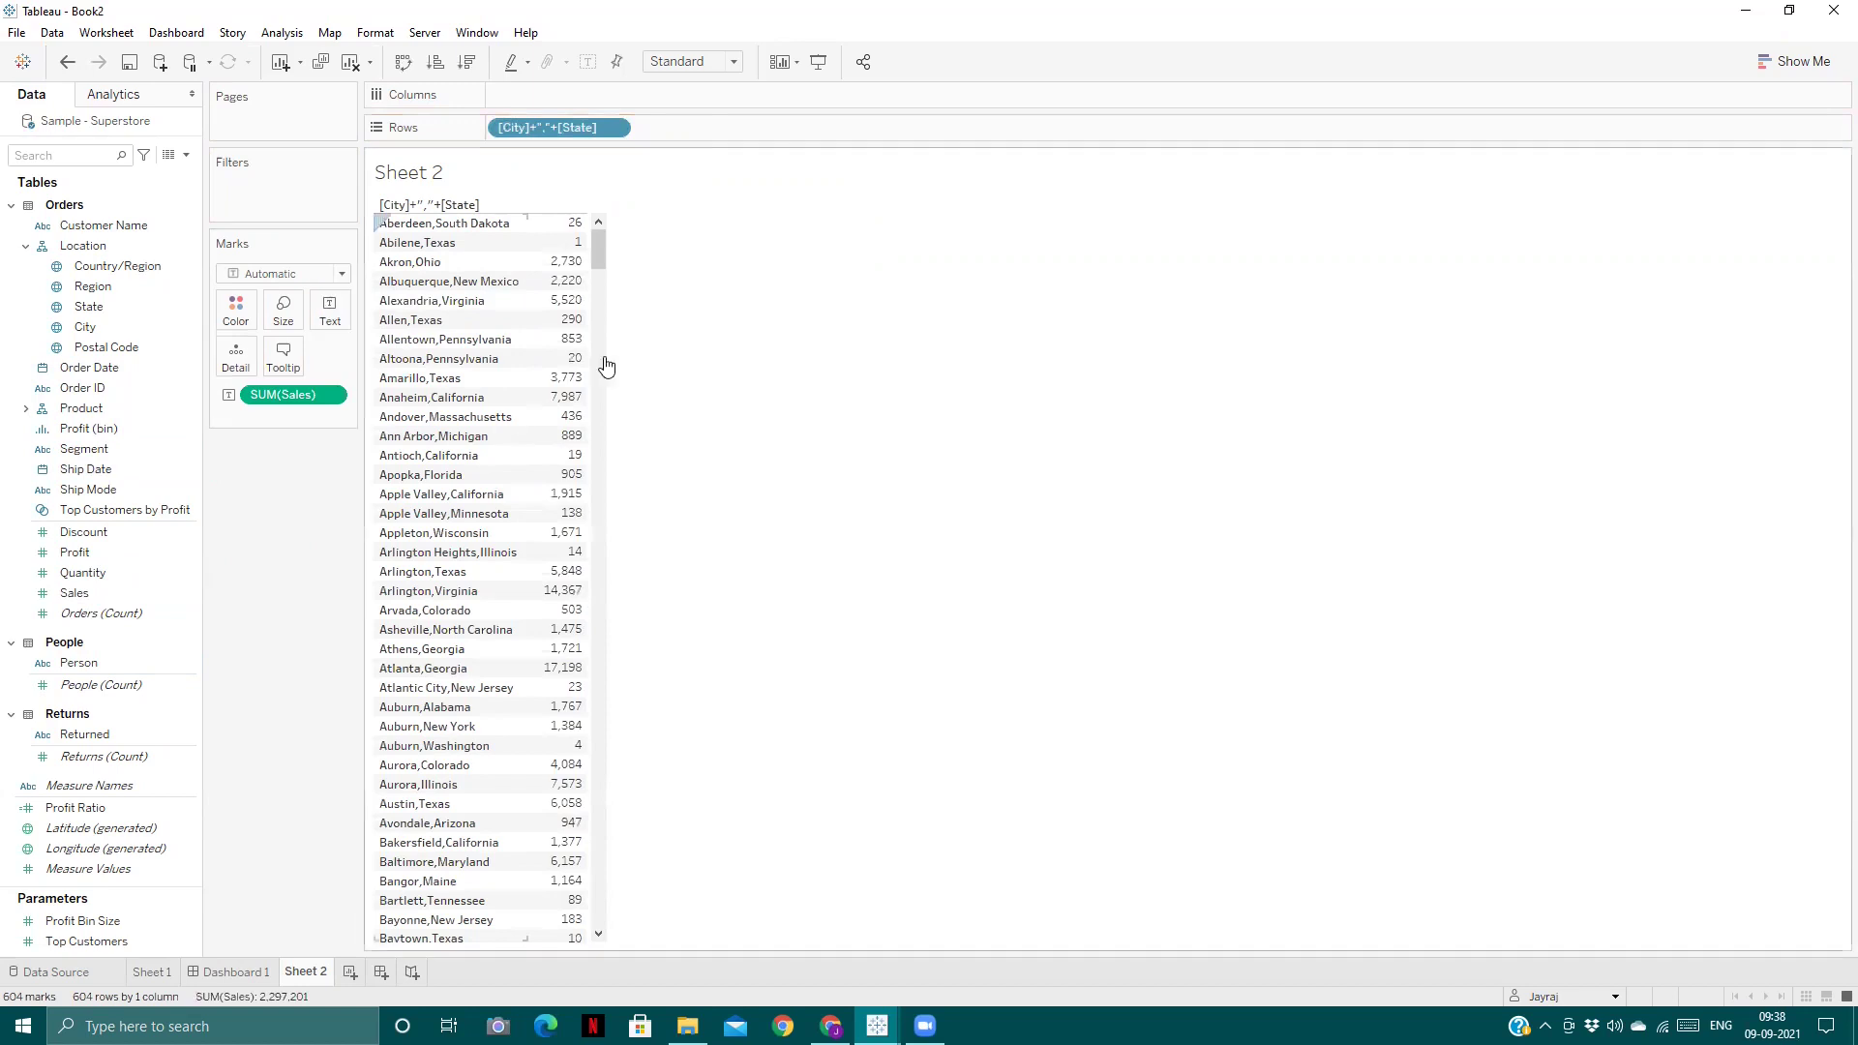
pyautogui.rightClick(433, 208)
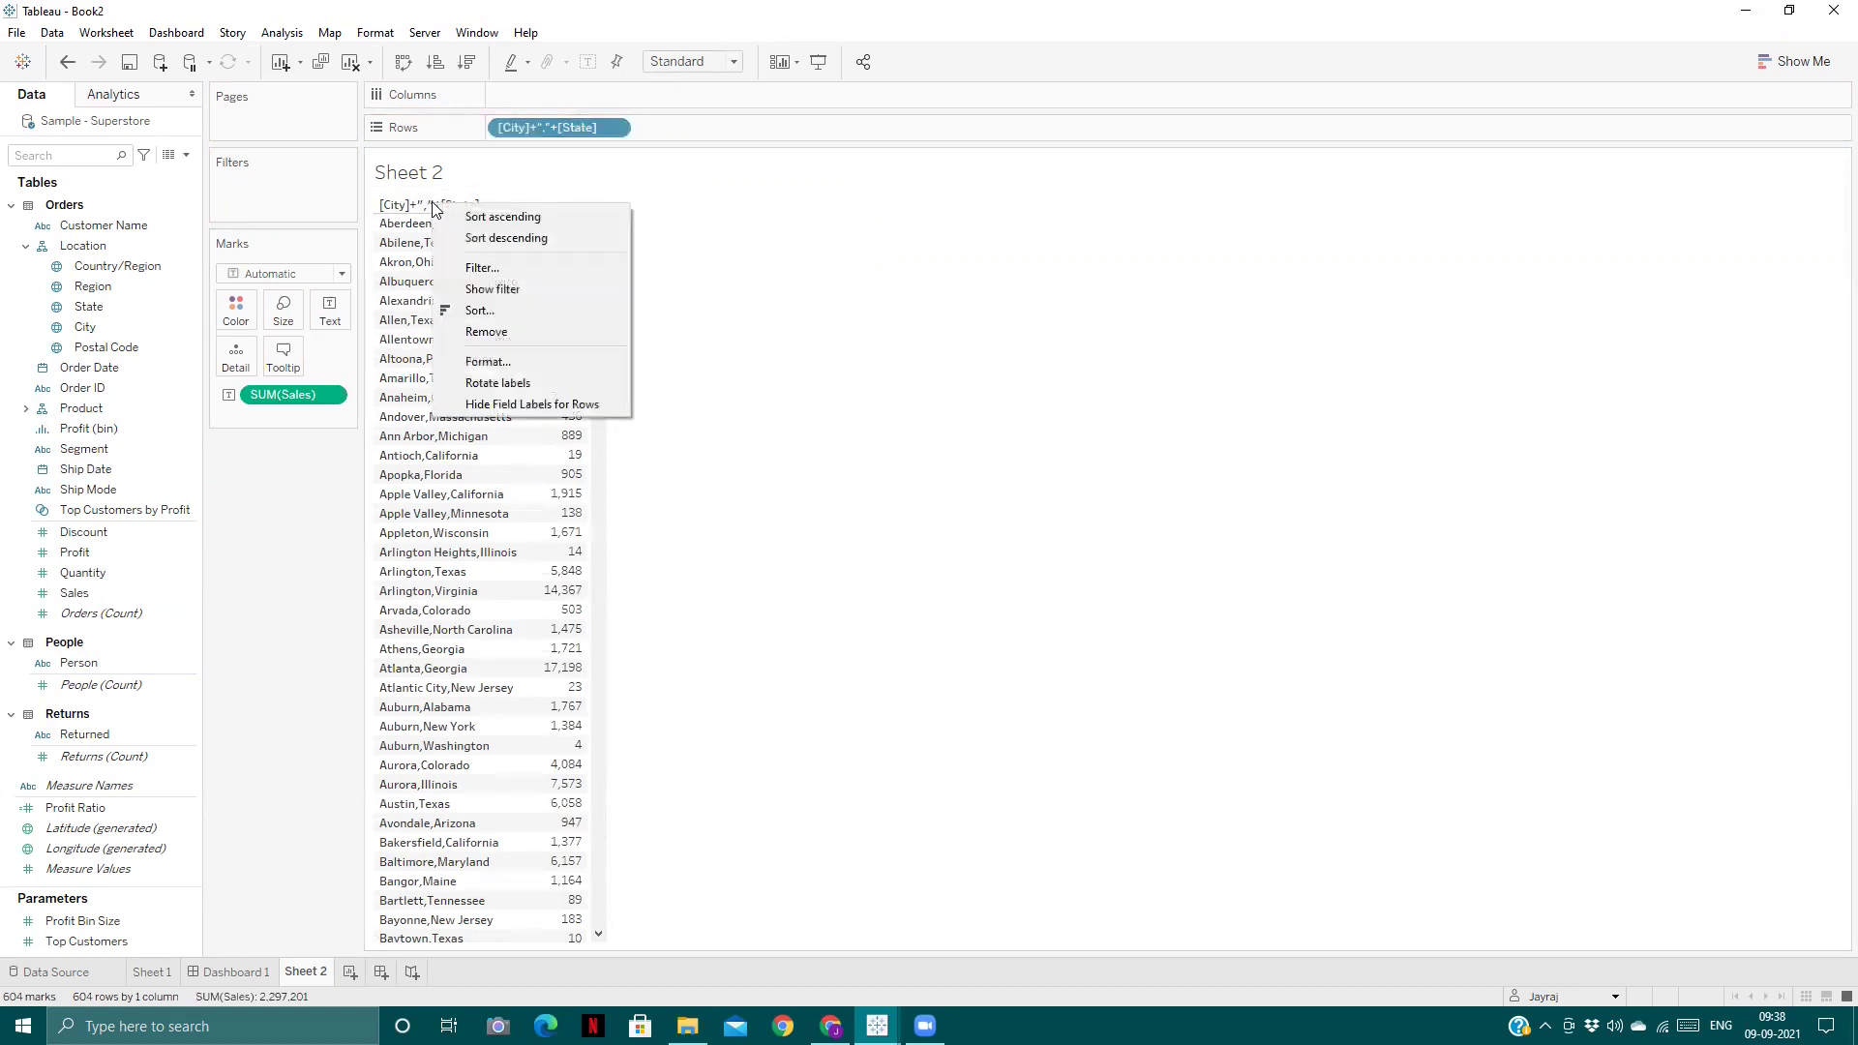
pyautogui.click(504, 402)
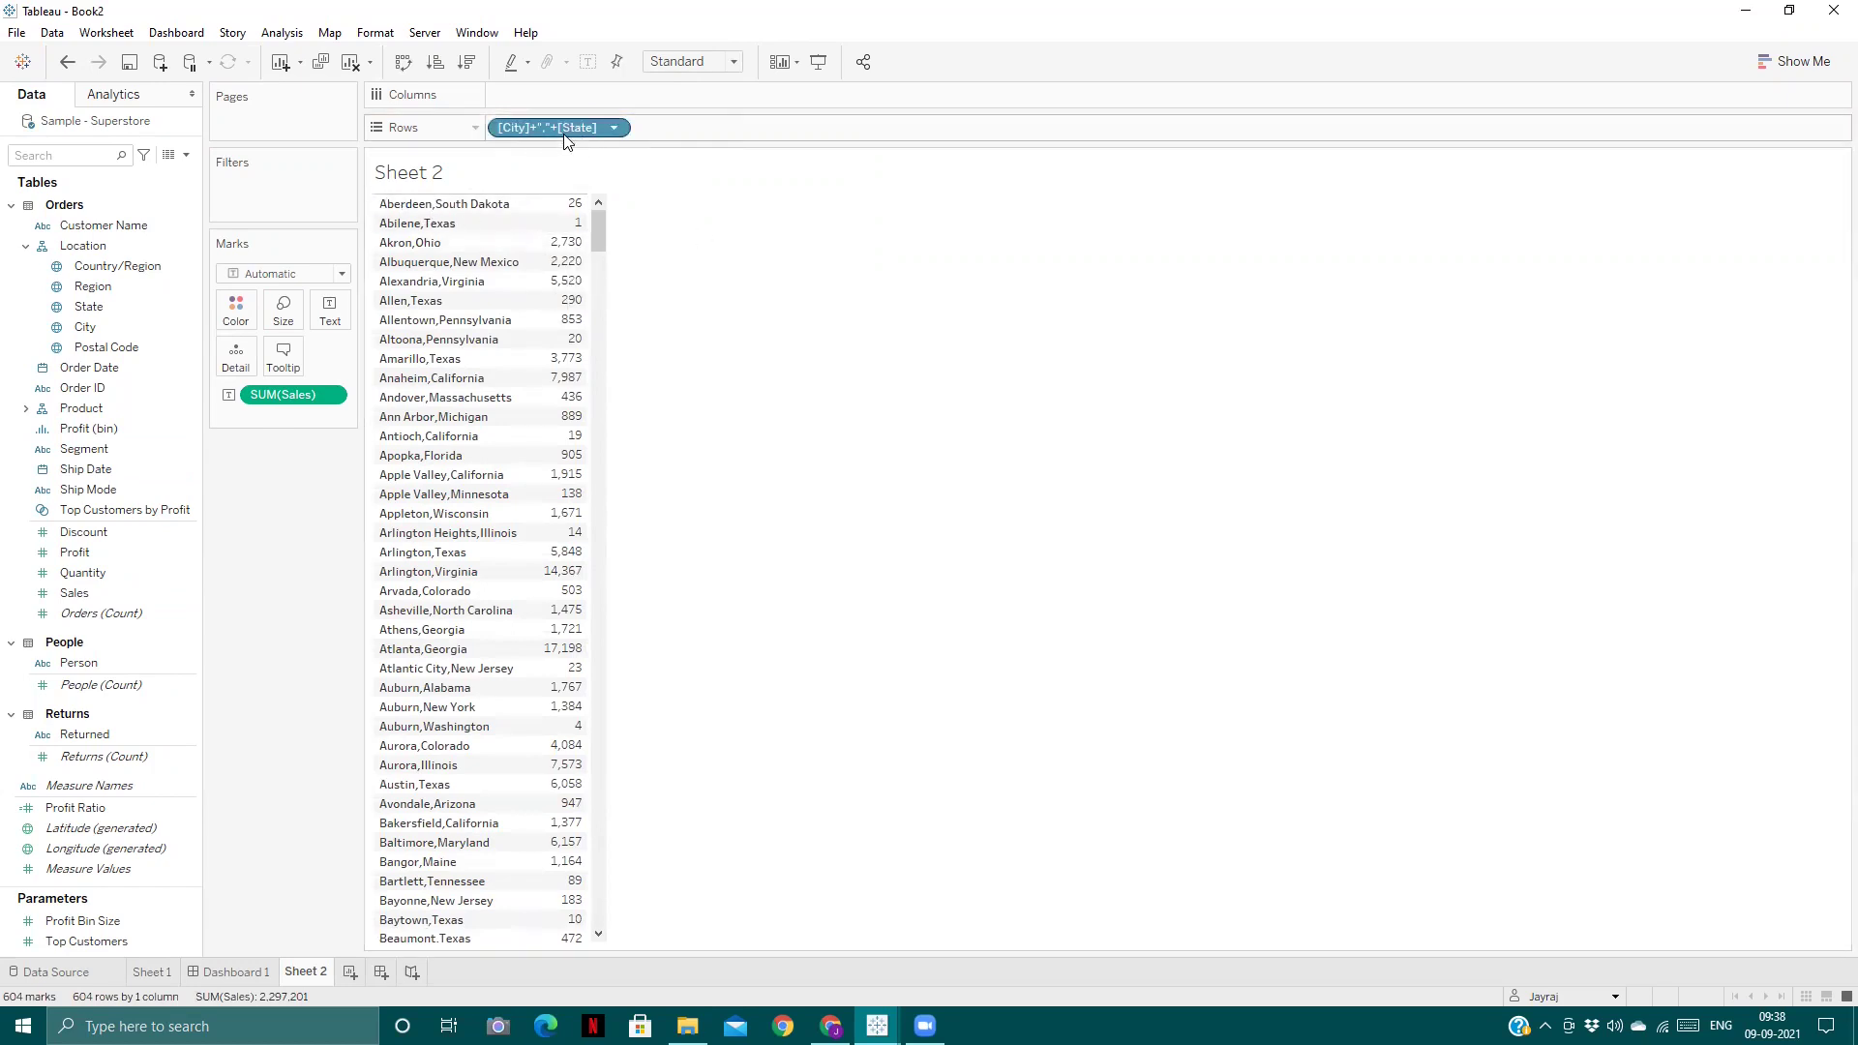
# - Add the ad-hoc calculation RANK(SUM([Sales])) to the rows after the city and state field
pyautogui.doubleClick(728, 131)
pyautogui.write('ran')
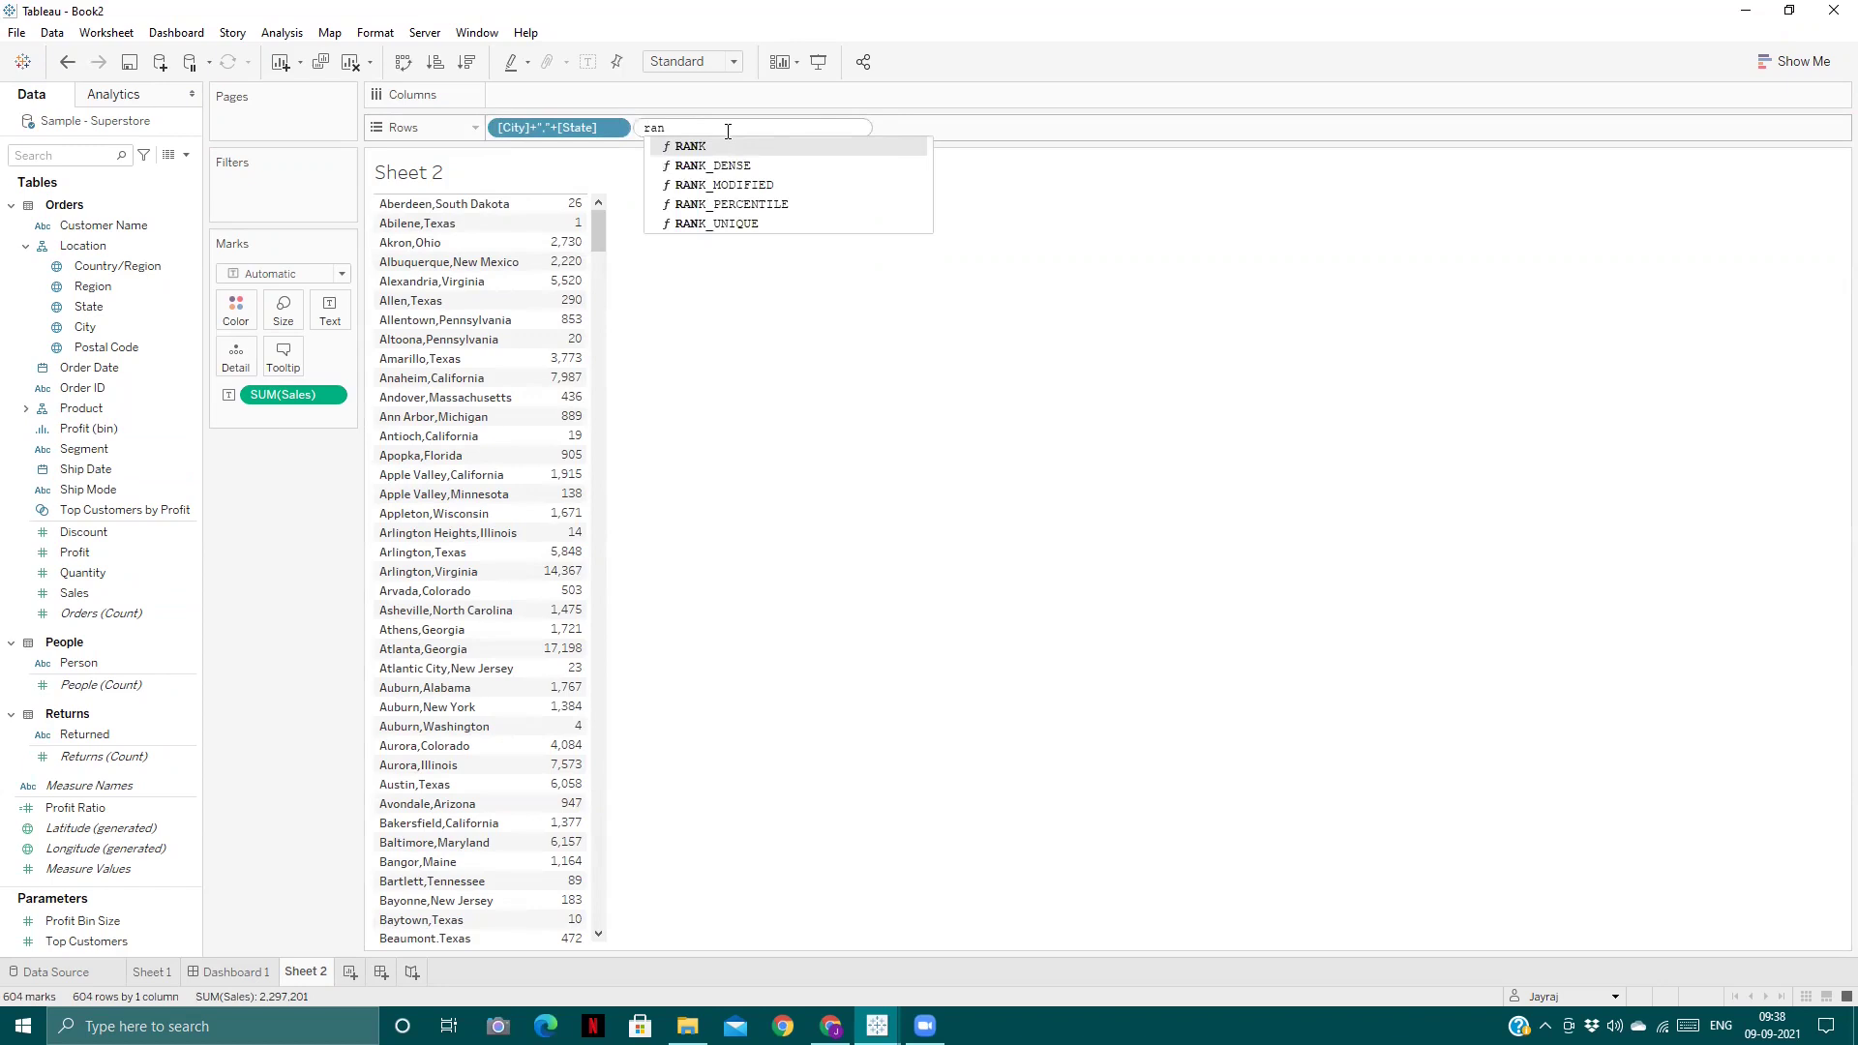
pyautogui.press('Return')
pyautogui.write('sum')
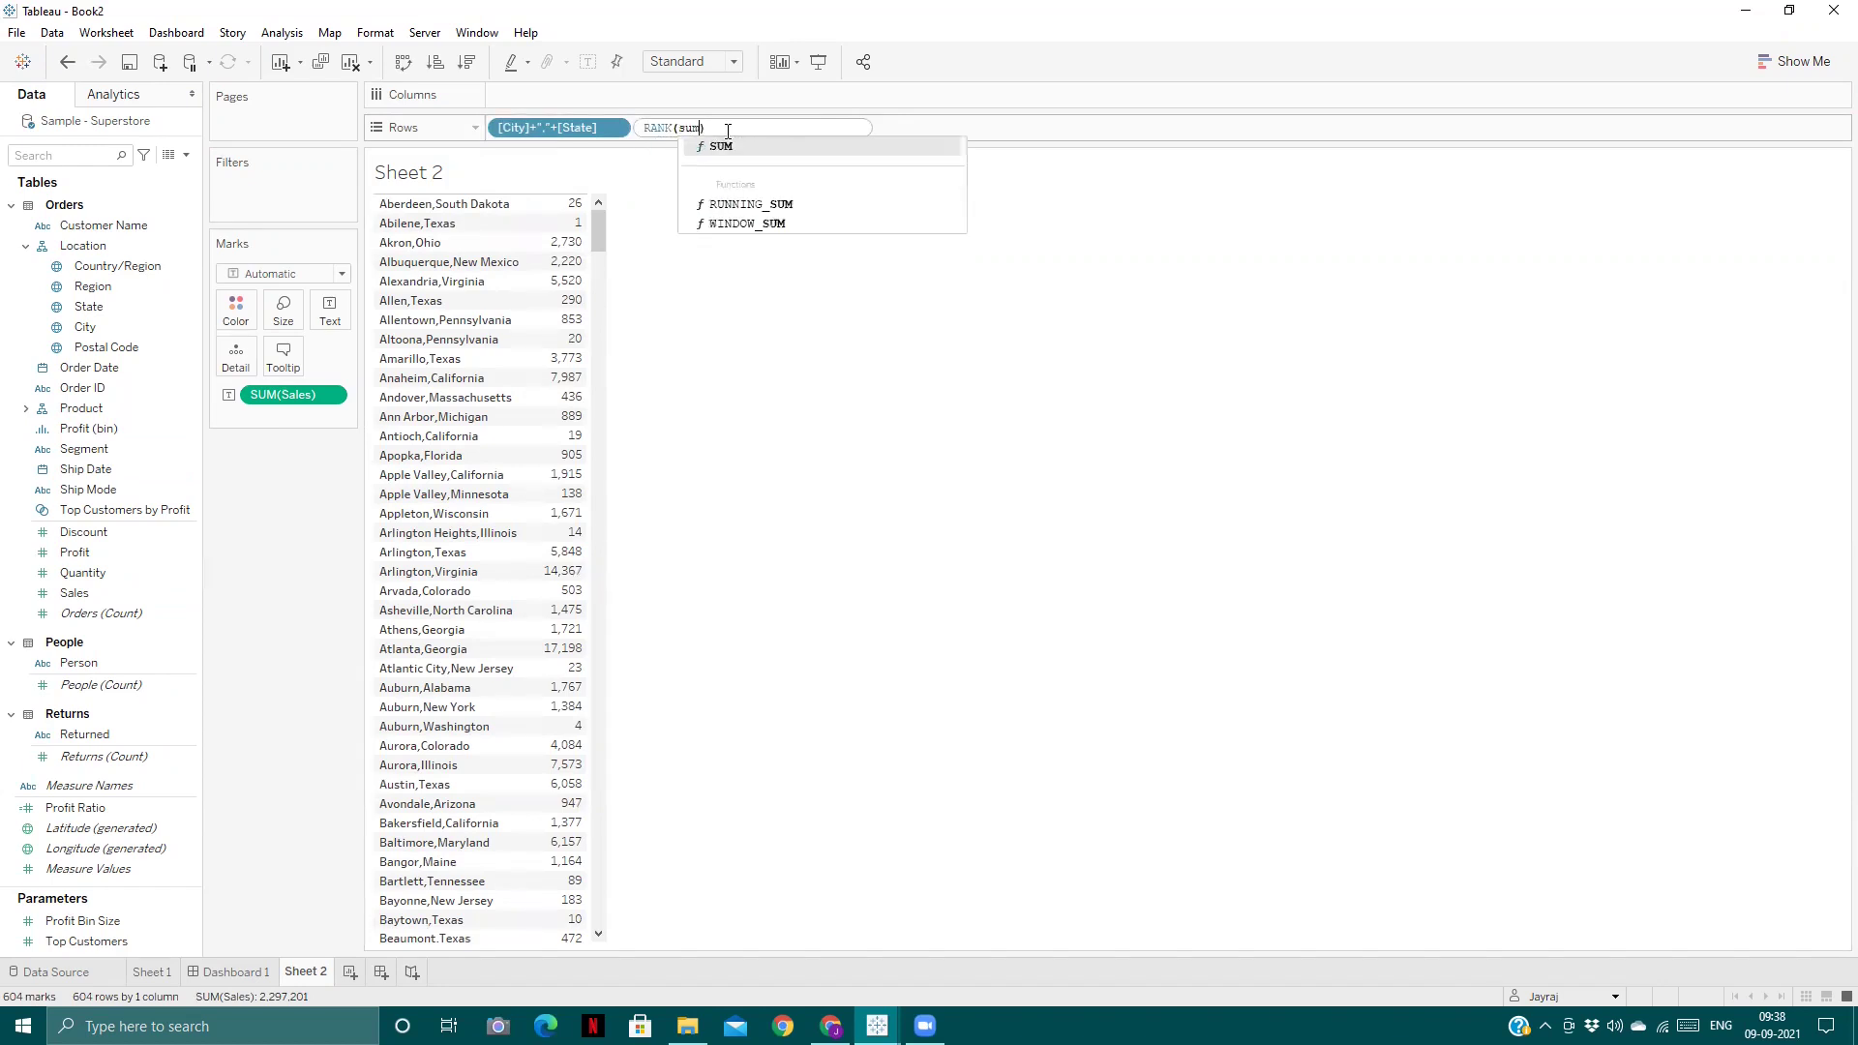
pyautogui.press('Return')
pyautogui.write('sal')
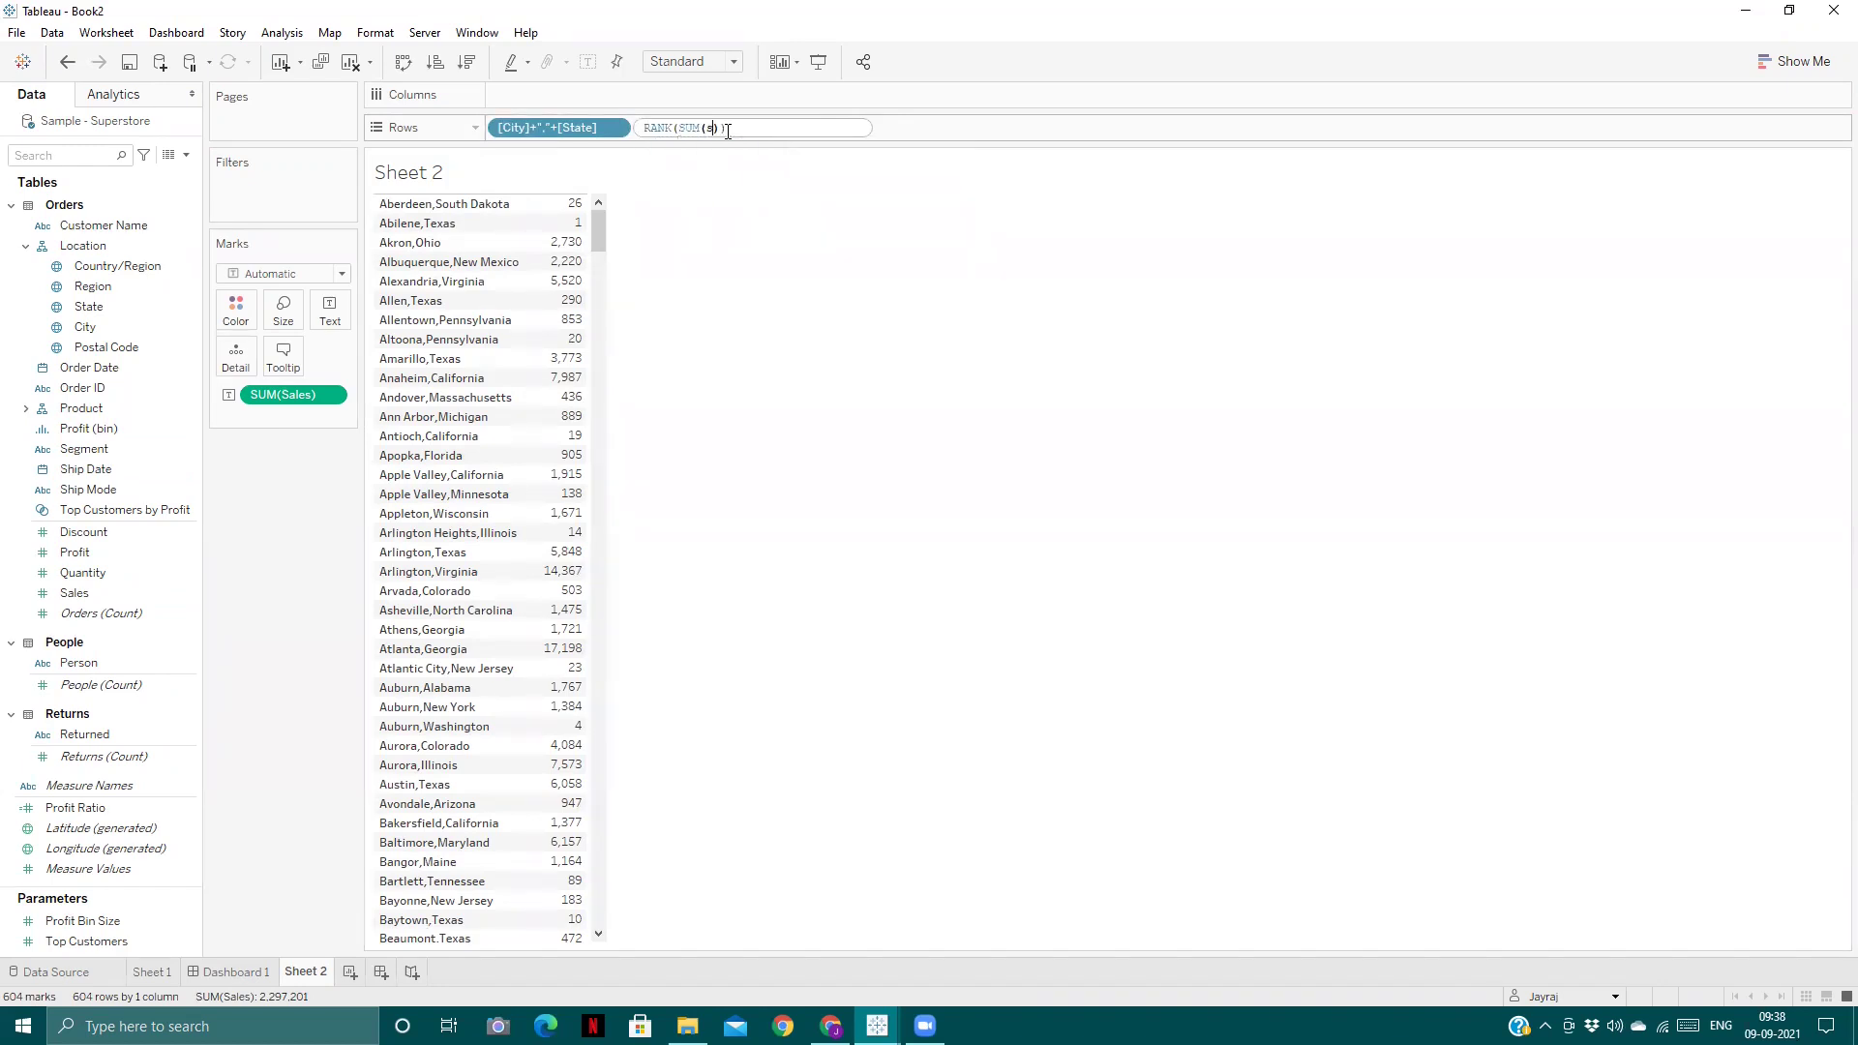
pyautogui.press('Return')
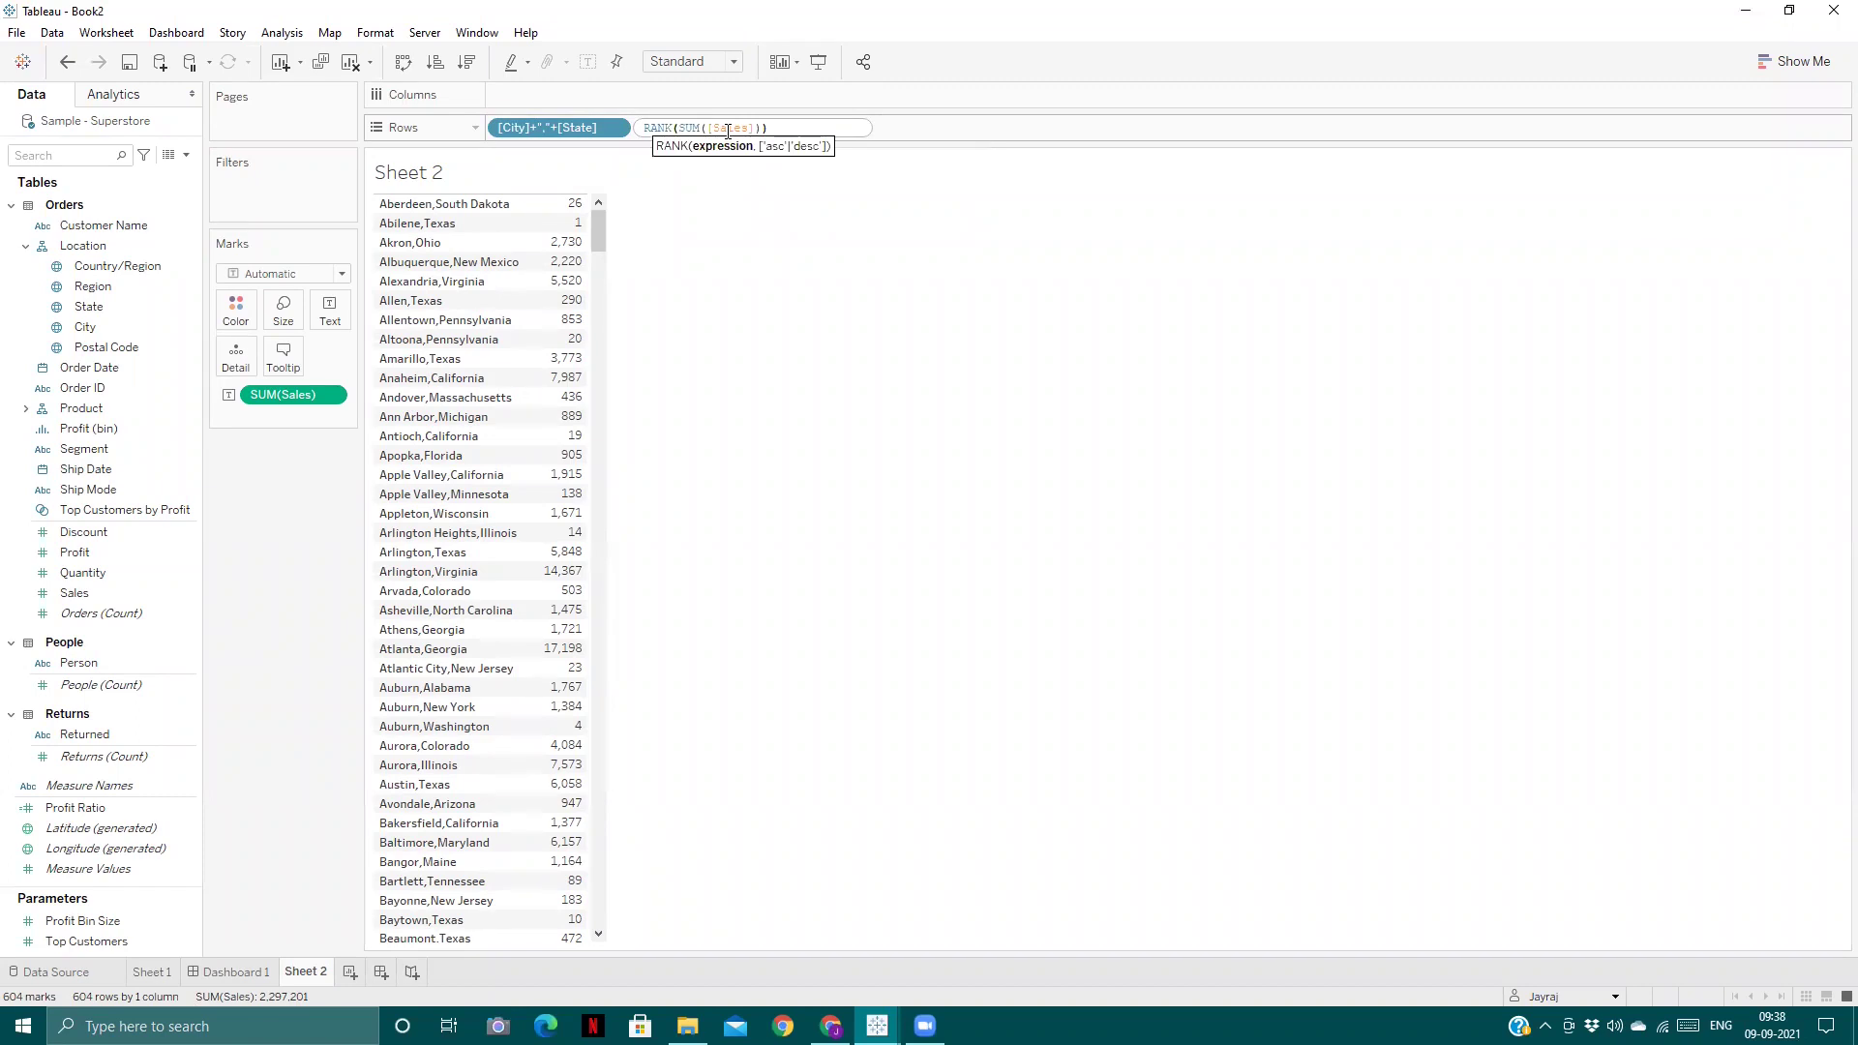
pyautogui.press('Return')
# - Make the sales rank discrete and place it ahead of the city and state field in the rows
pyautogui.click(759, 128)
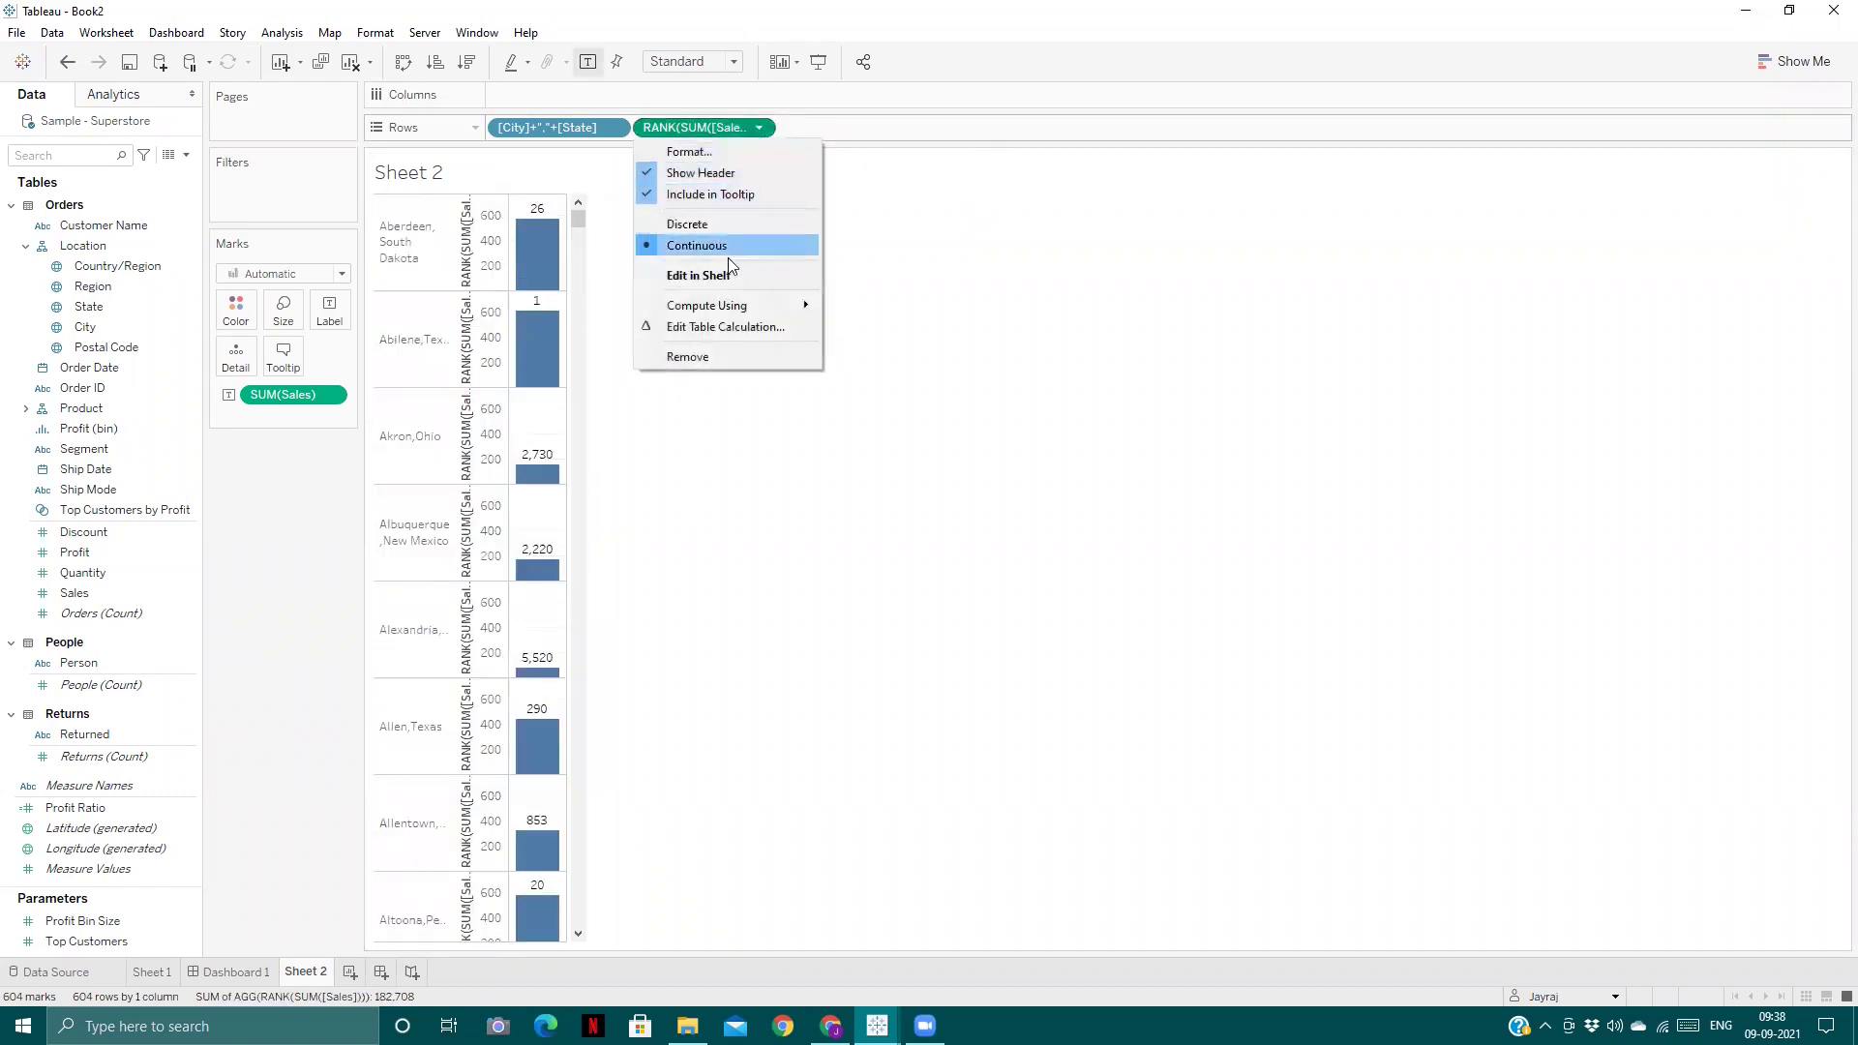
pyautogui.click(736, 226)
pyautogui.moveTo(718, 129); pyautogui.dragTo(502, 109)
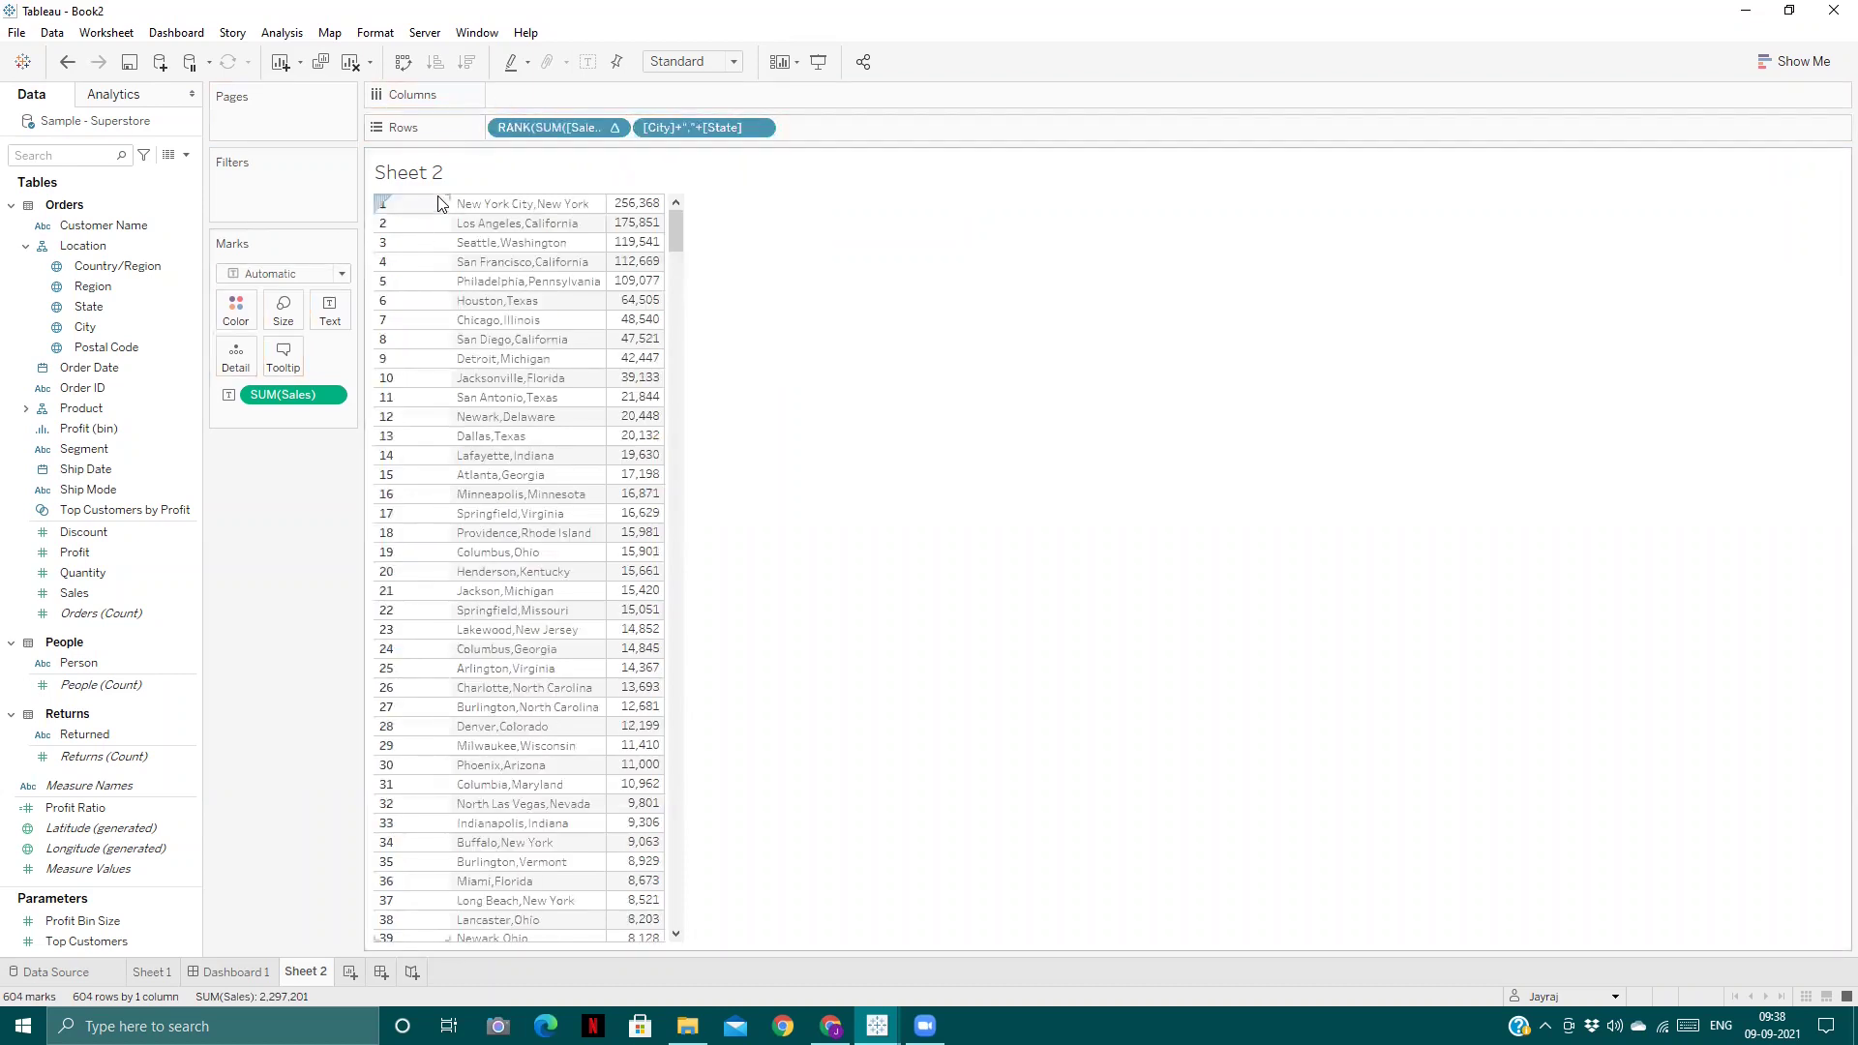
# - Find the State field and use it to filter the ranked list to Maine
pyautogui.moveTo(644, 224)
pyautogui.click(76, 157)
pyautogui.write('s')
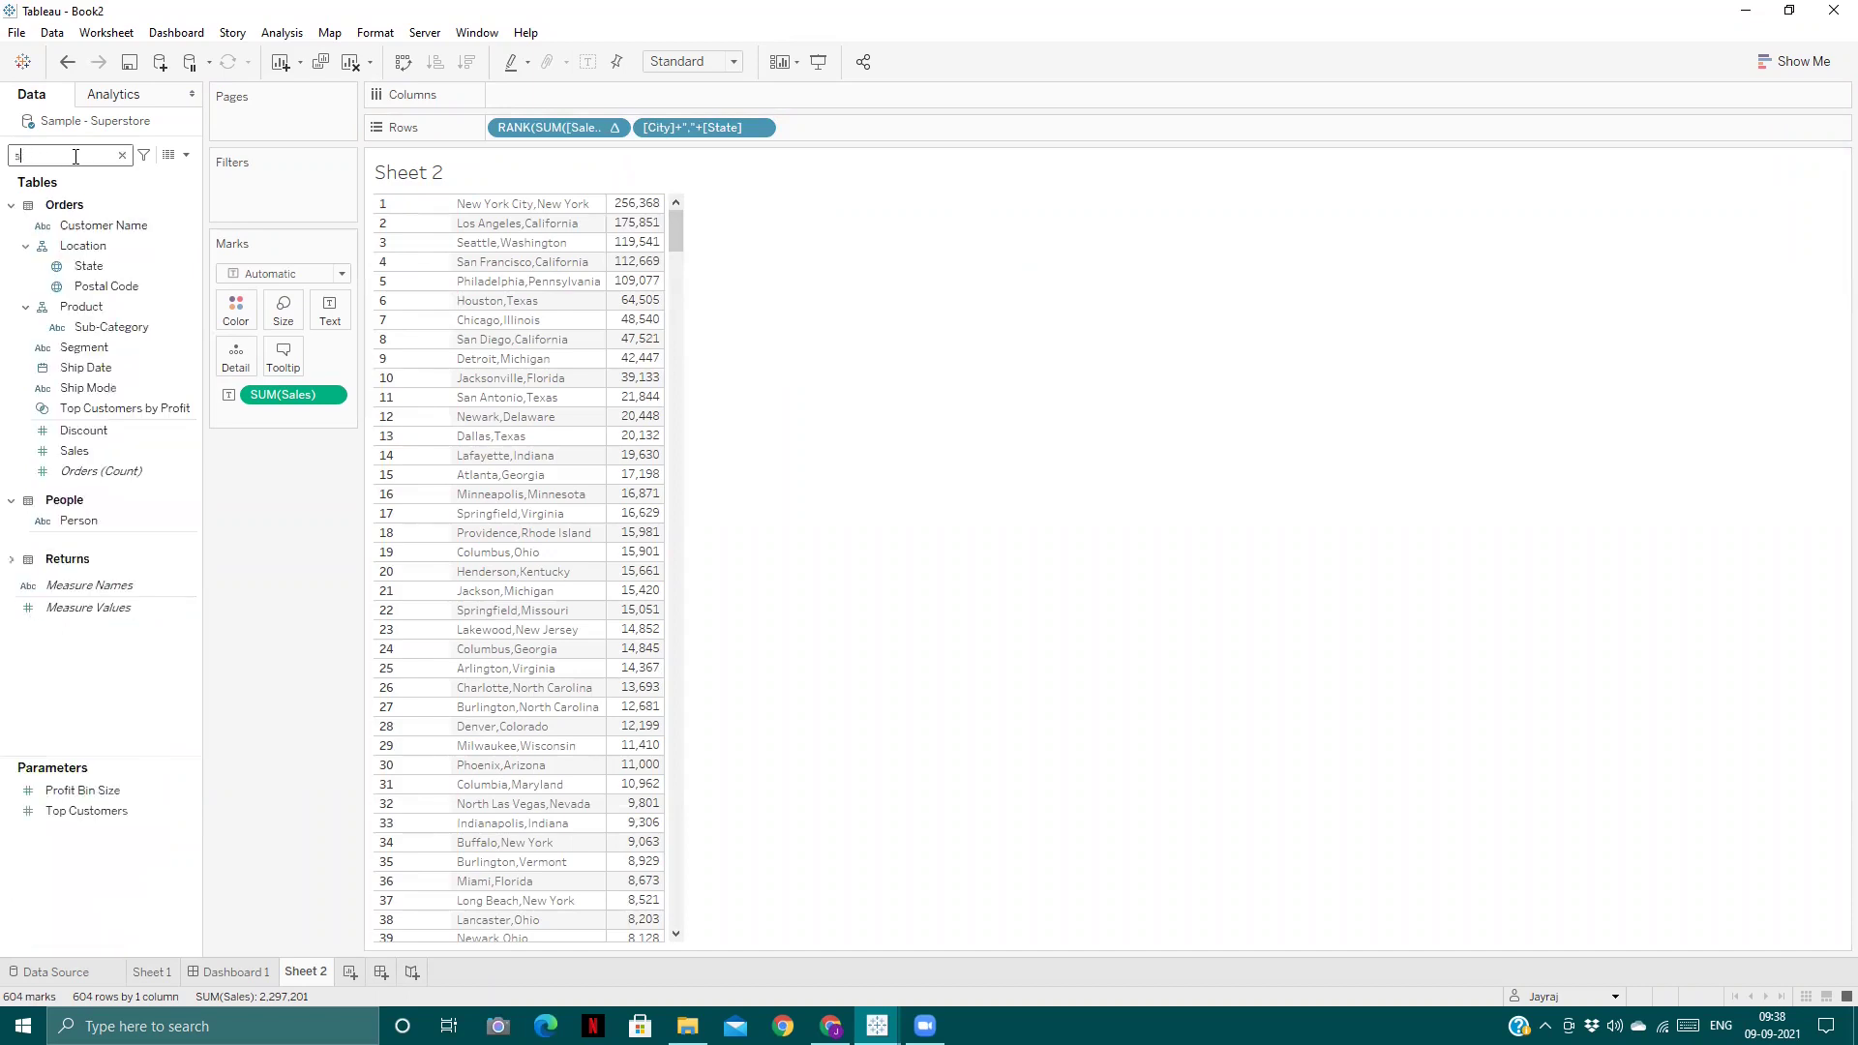
pyautogui.write('tat')
pyautogui.moveTo(88, 246); pyautogui.dragTo(250, 182)
pyautogui.scroll(-8, 822, 492)
pyautogui.scroll(-4, 822, 491)
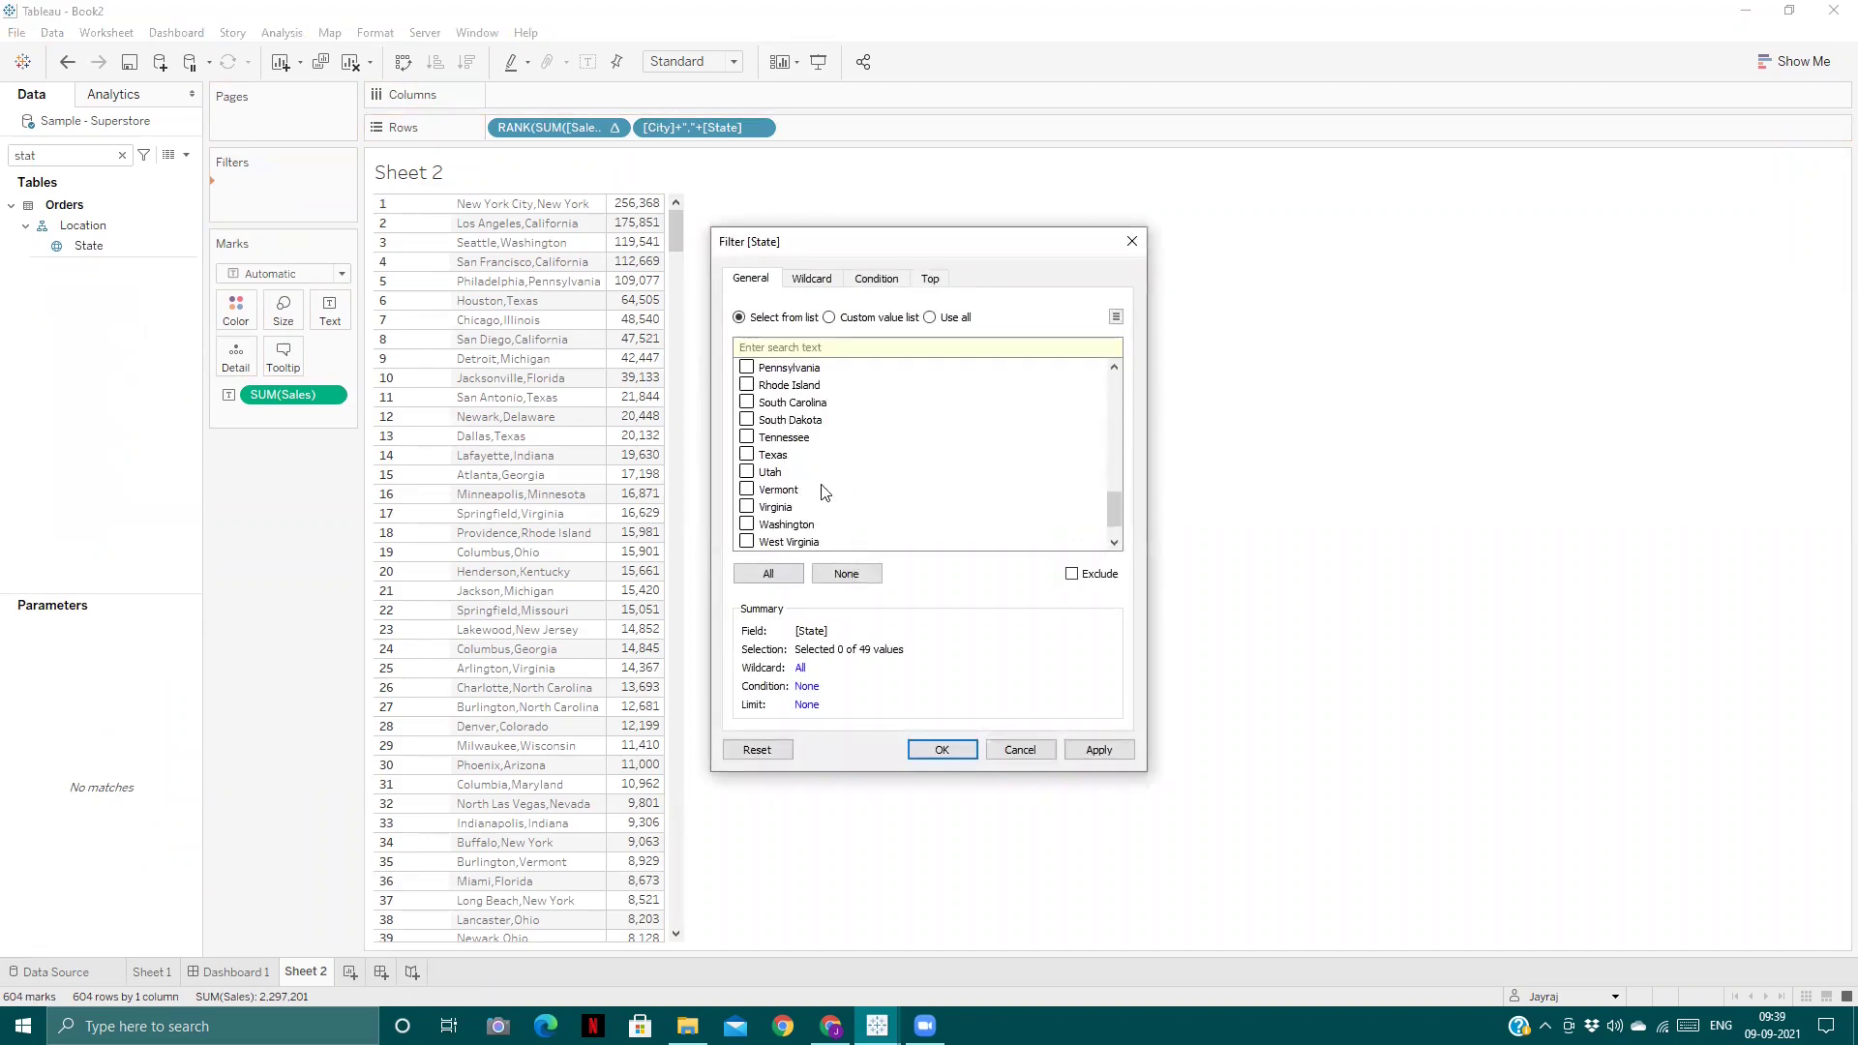
pyautogui.scroll(2, 802, 481)
pyautogui.scroll(4, 799, 480)
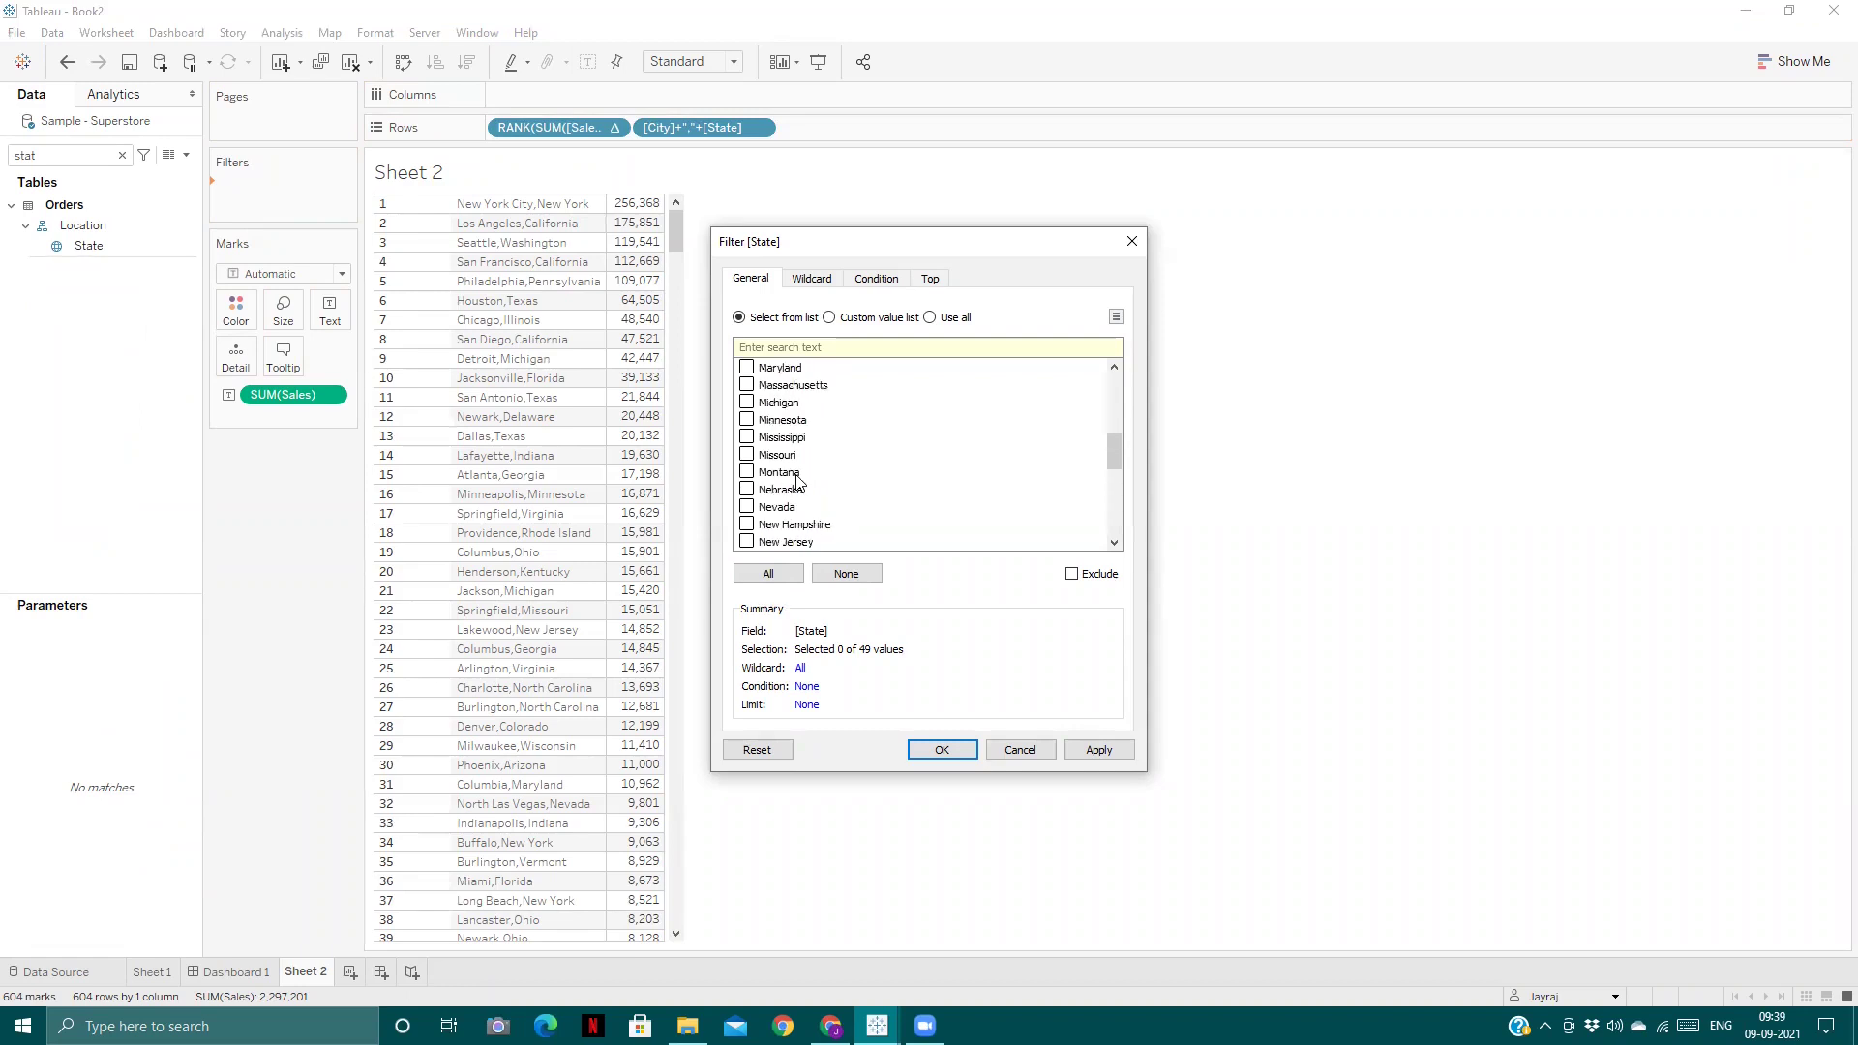
pyautogui.scroll(2, 799, 481)
pyautogui.click(746, 420)
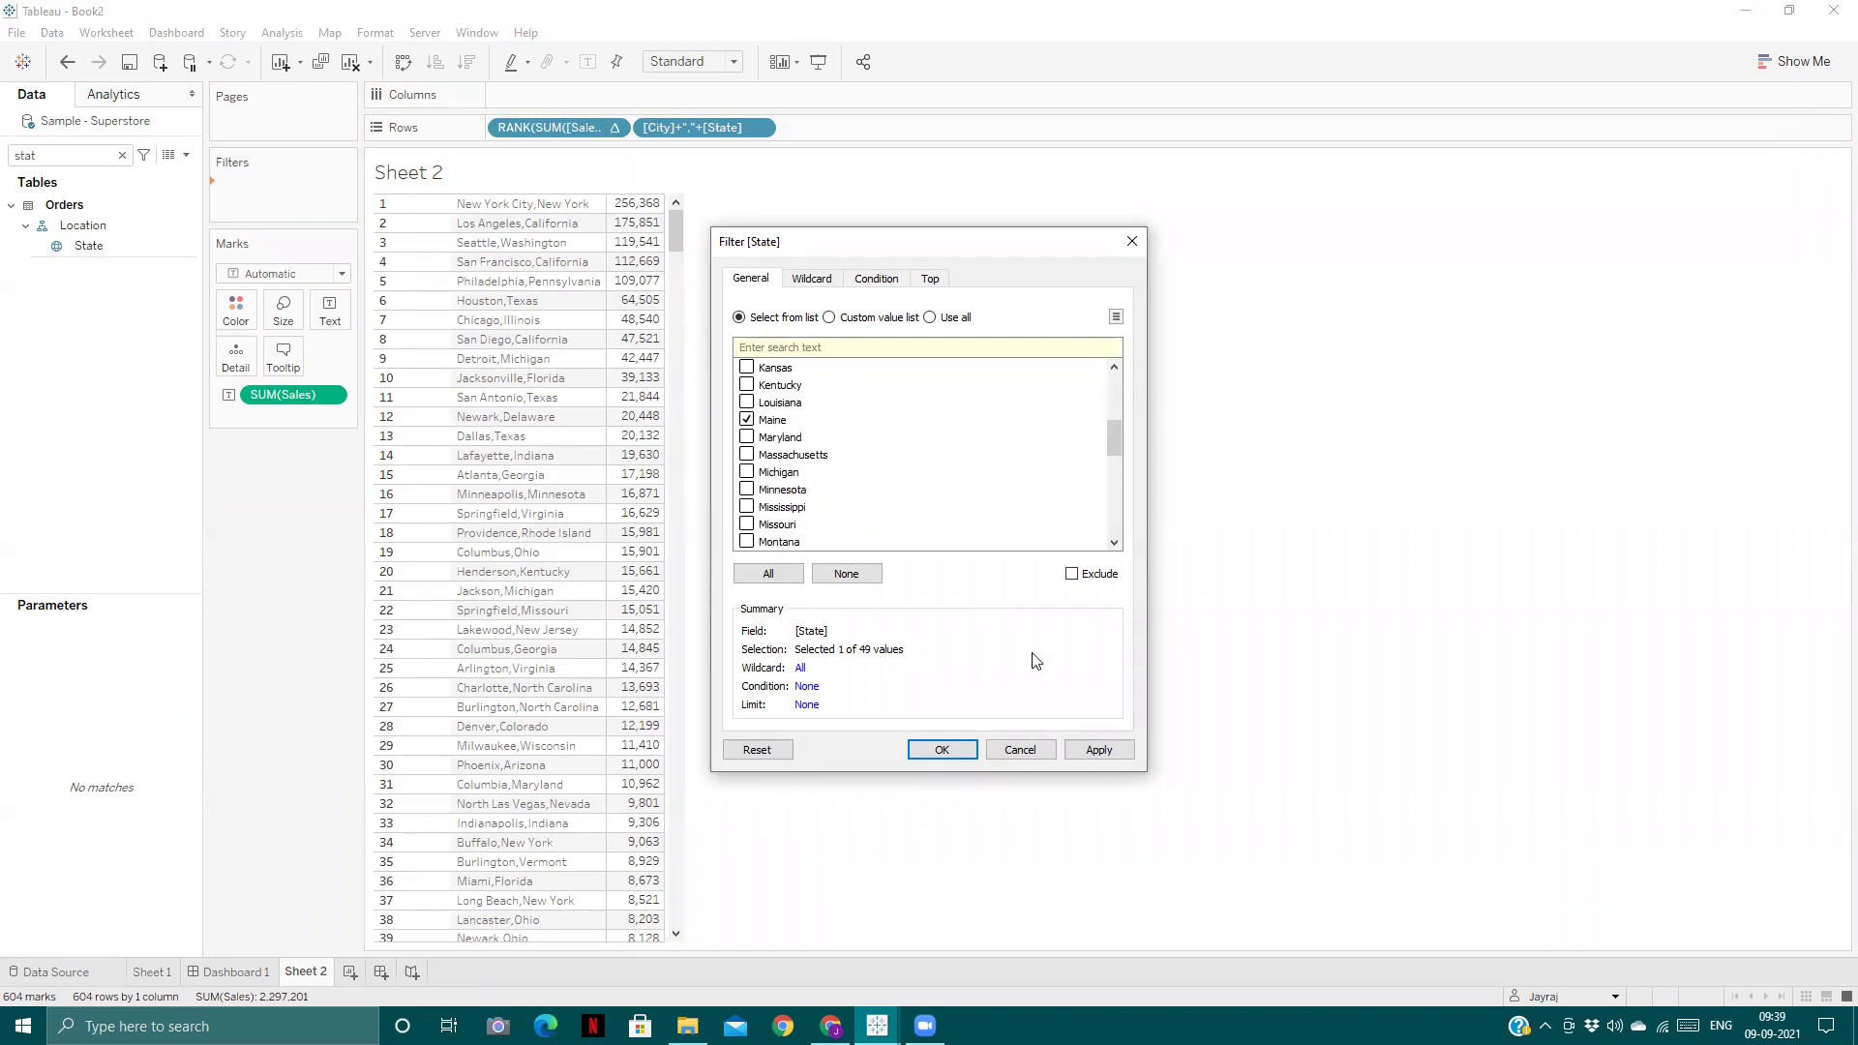
pyautogui.click(1124, 750)
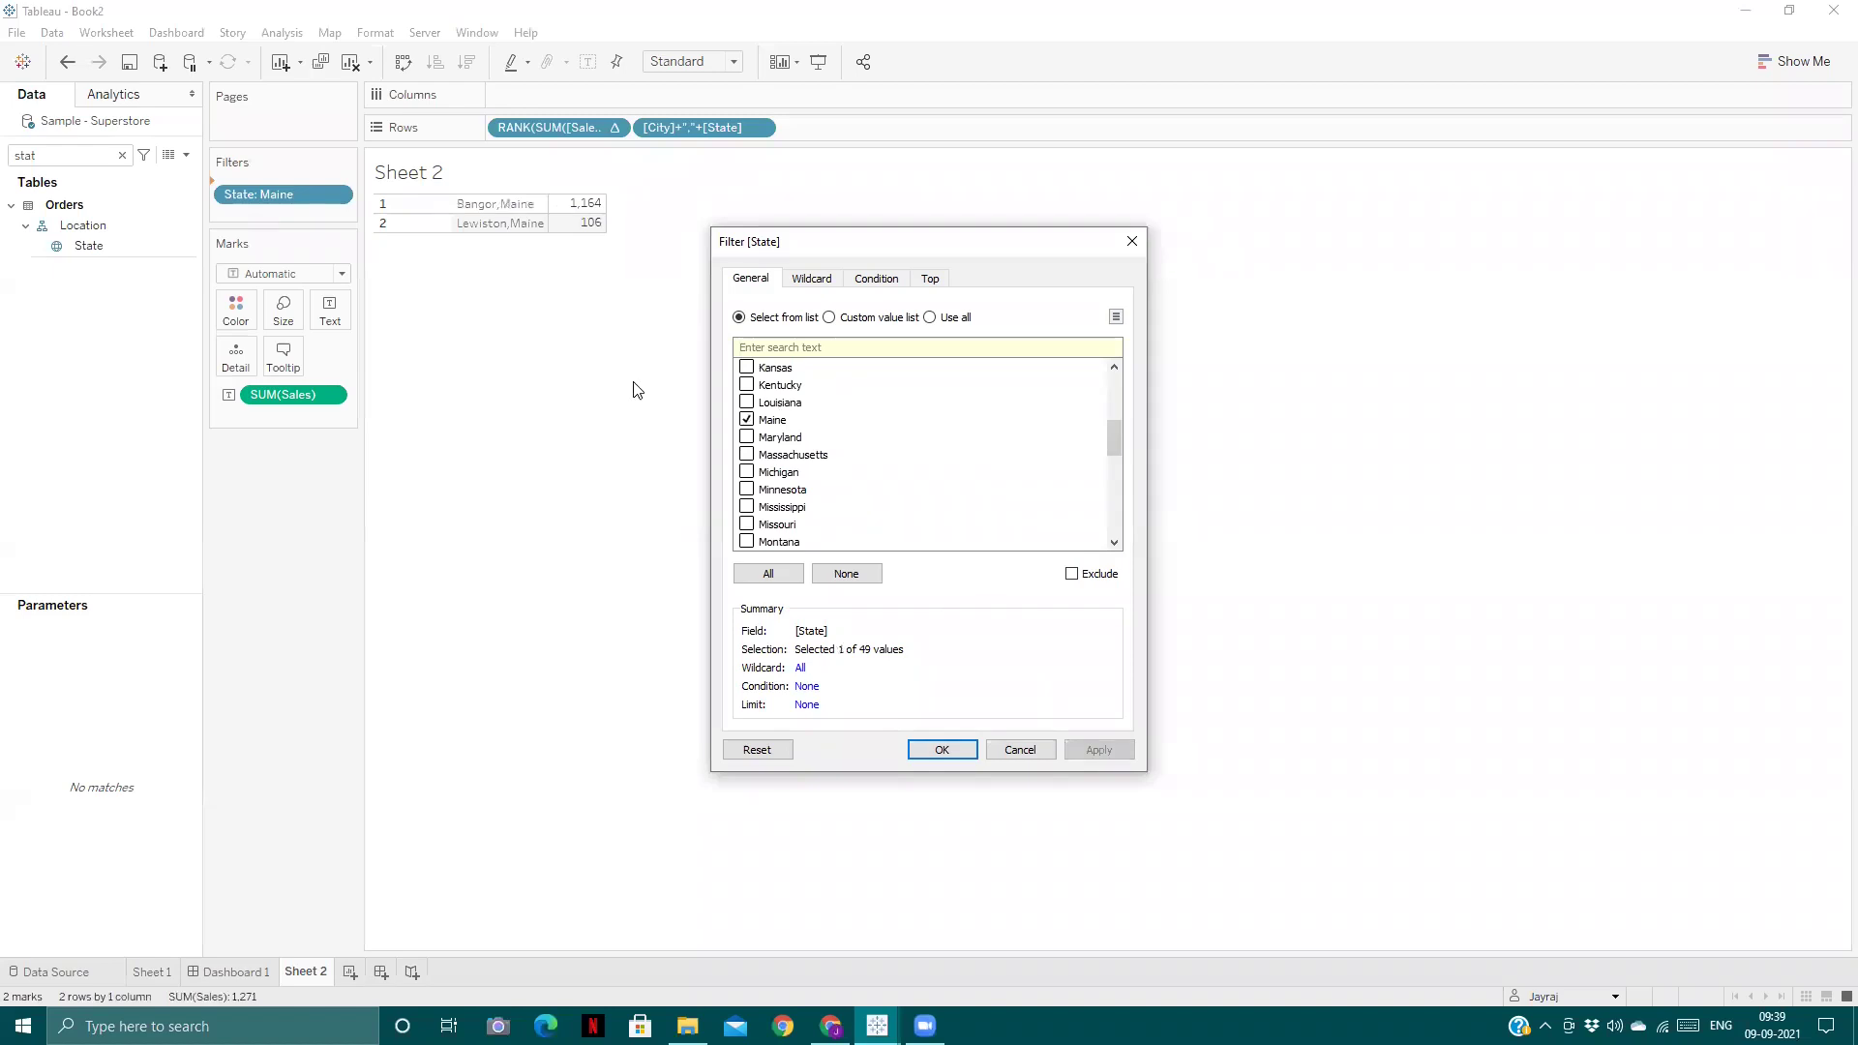
# - Change the State filter selection from Maine to California and apply it
pyautogui.click(746, 420)
pyautogui.scroll(4, 783, 452)
pyautogui.scroll(2, 783, 453)
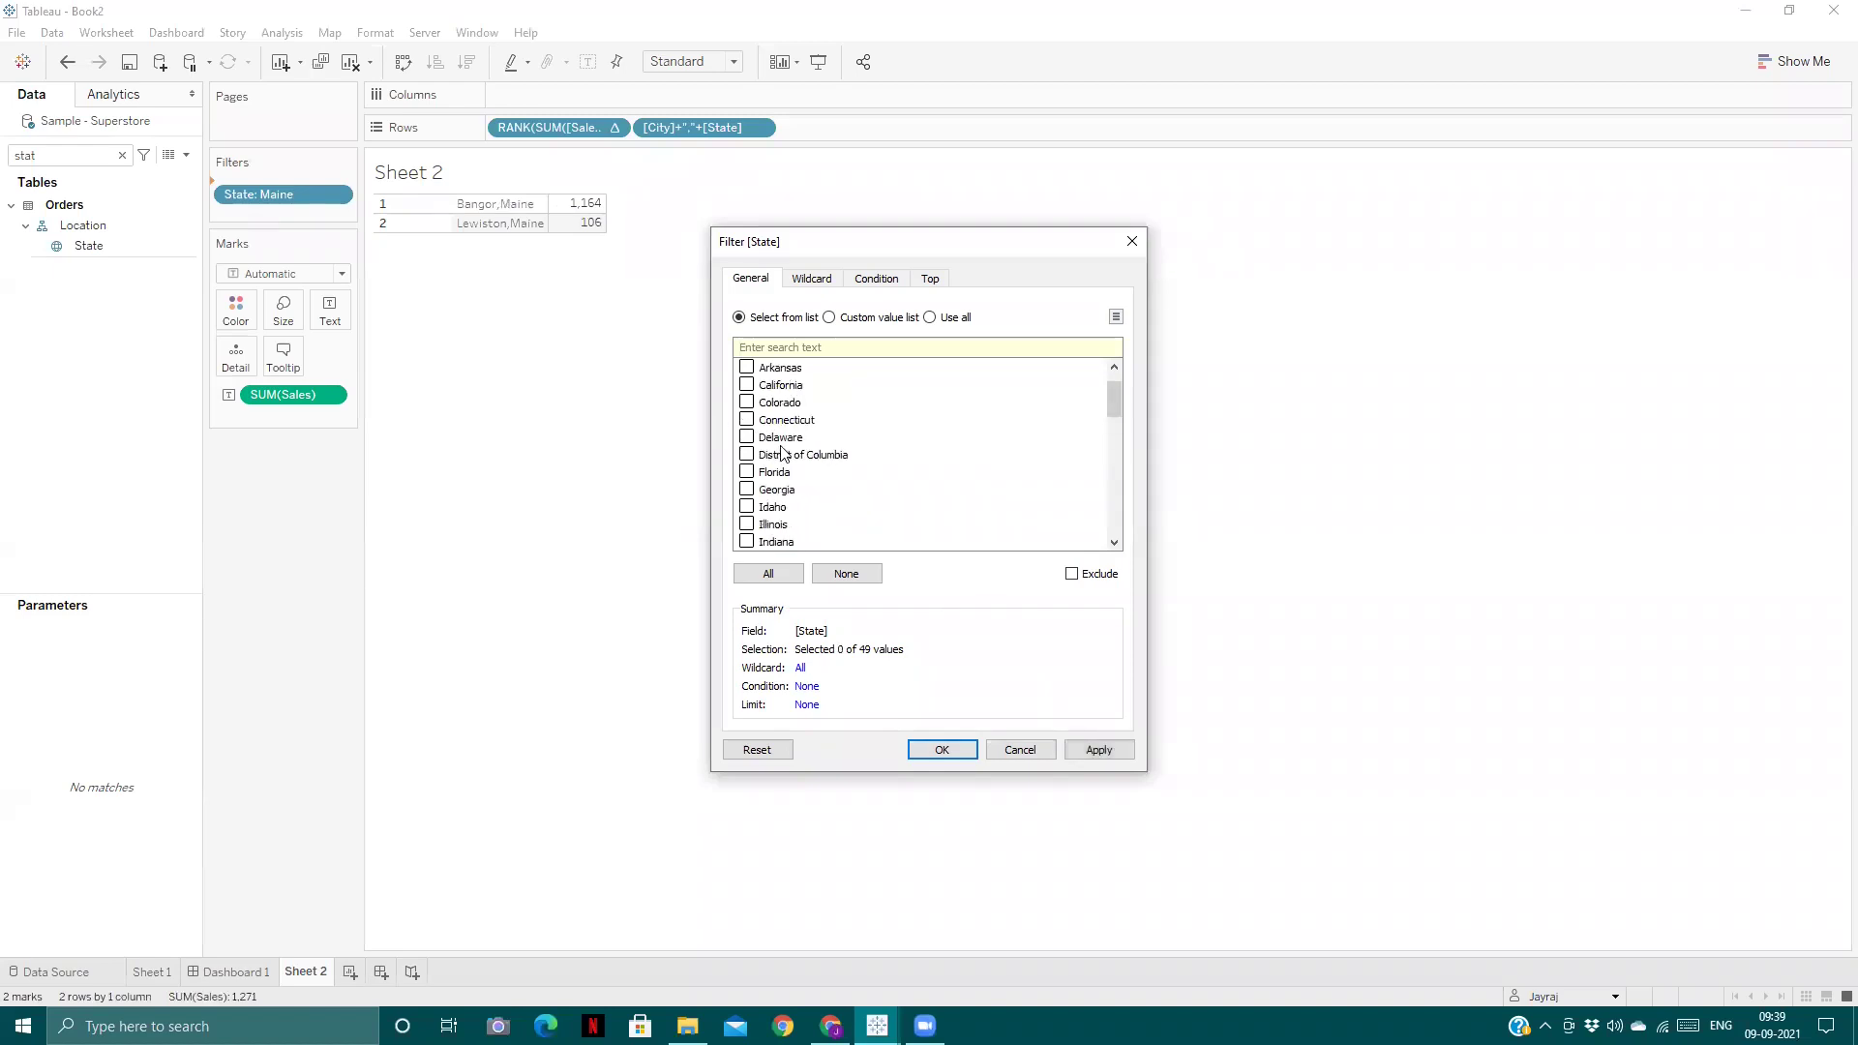
pyautogui.scroll(1, 784, 453)
pyautogui.click(746, 420)
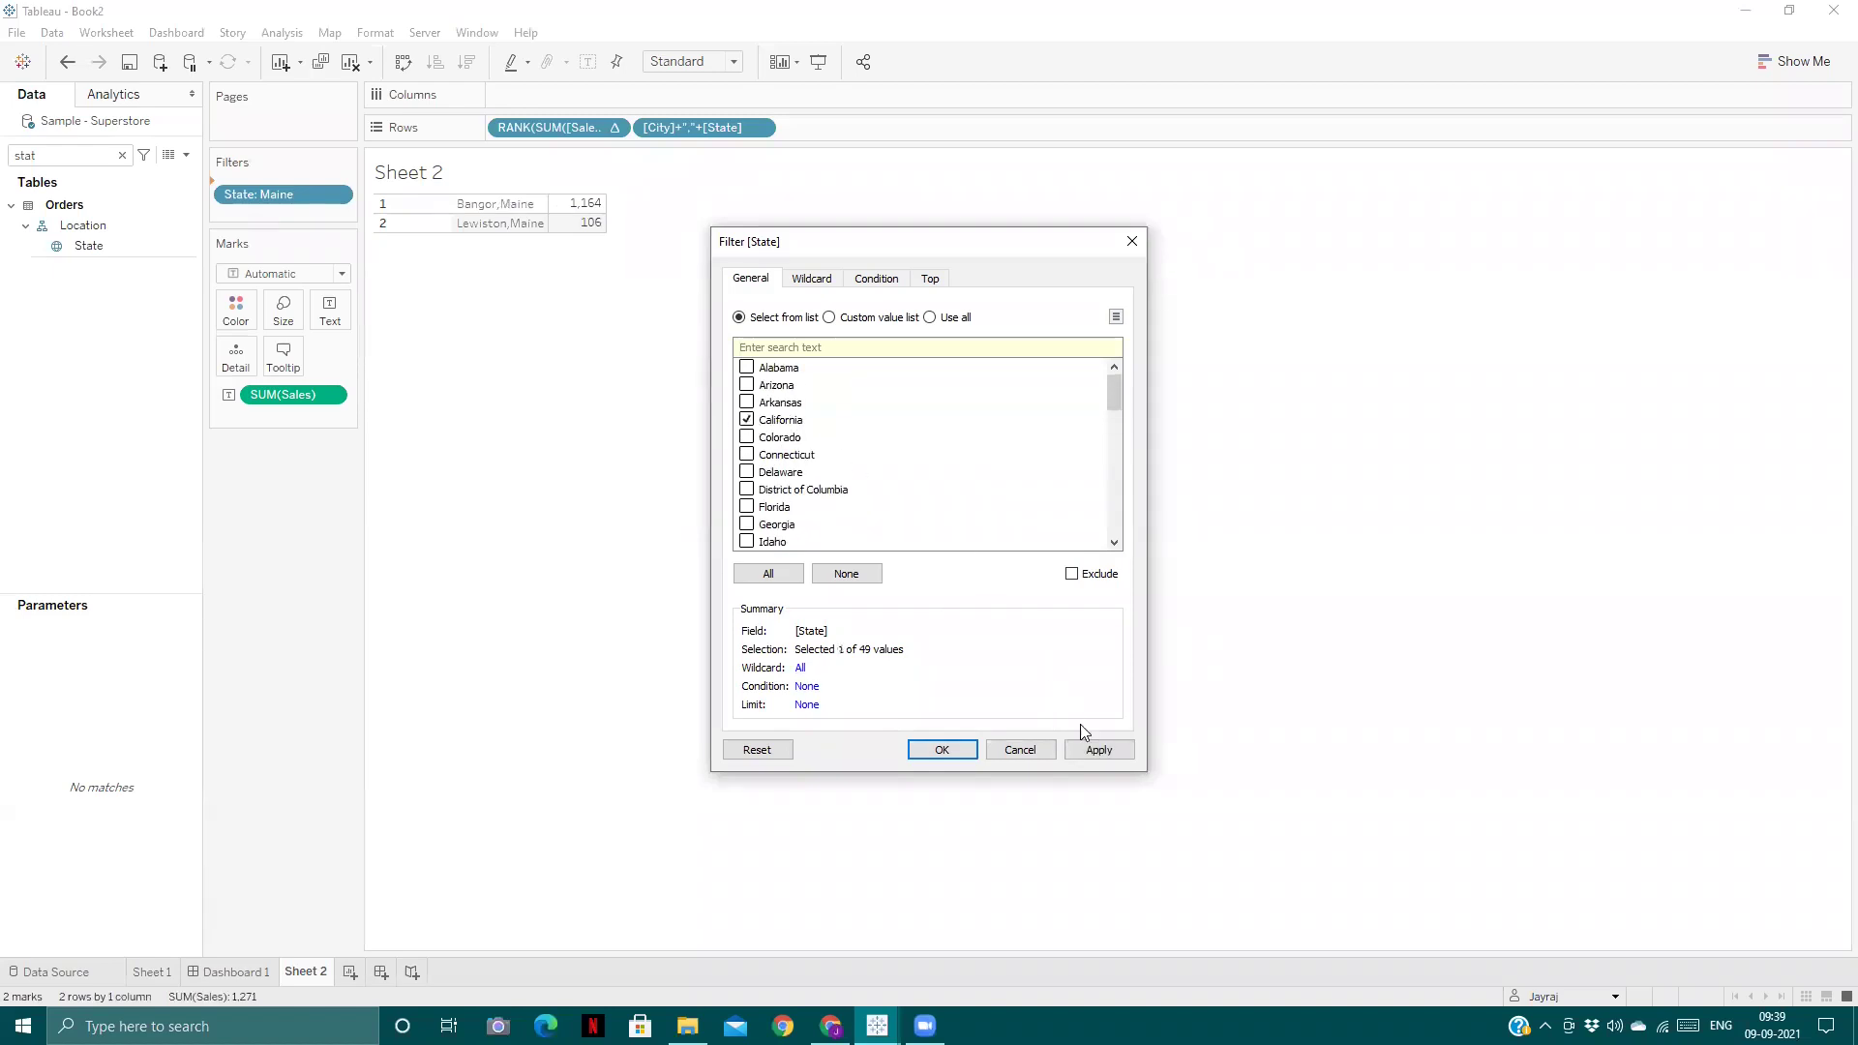
pyautogui.click(1091, 751)
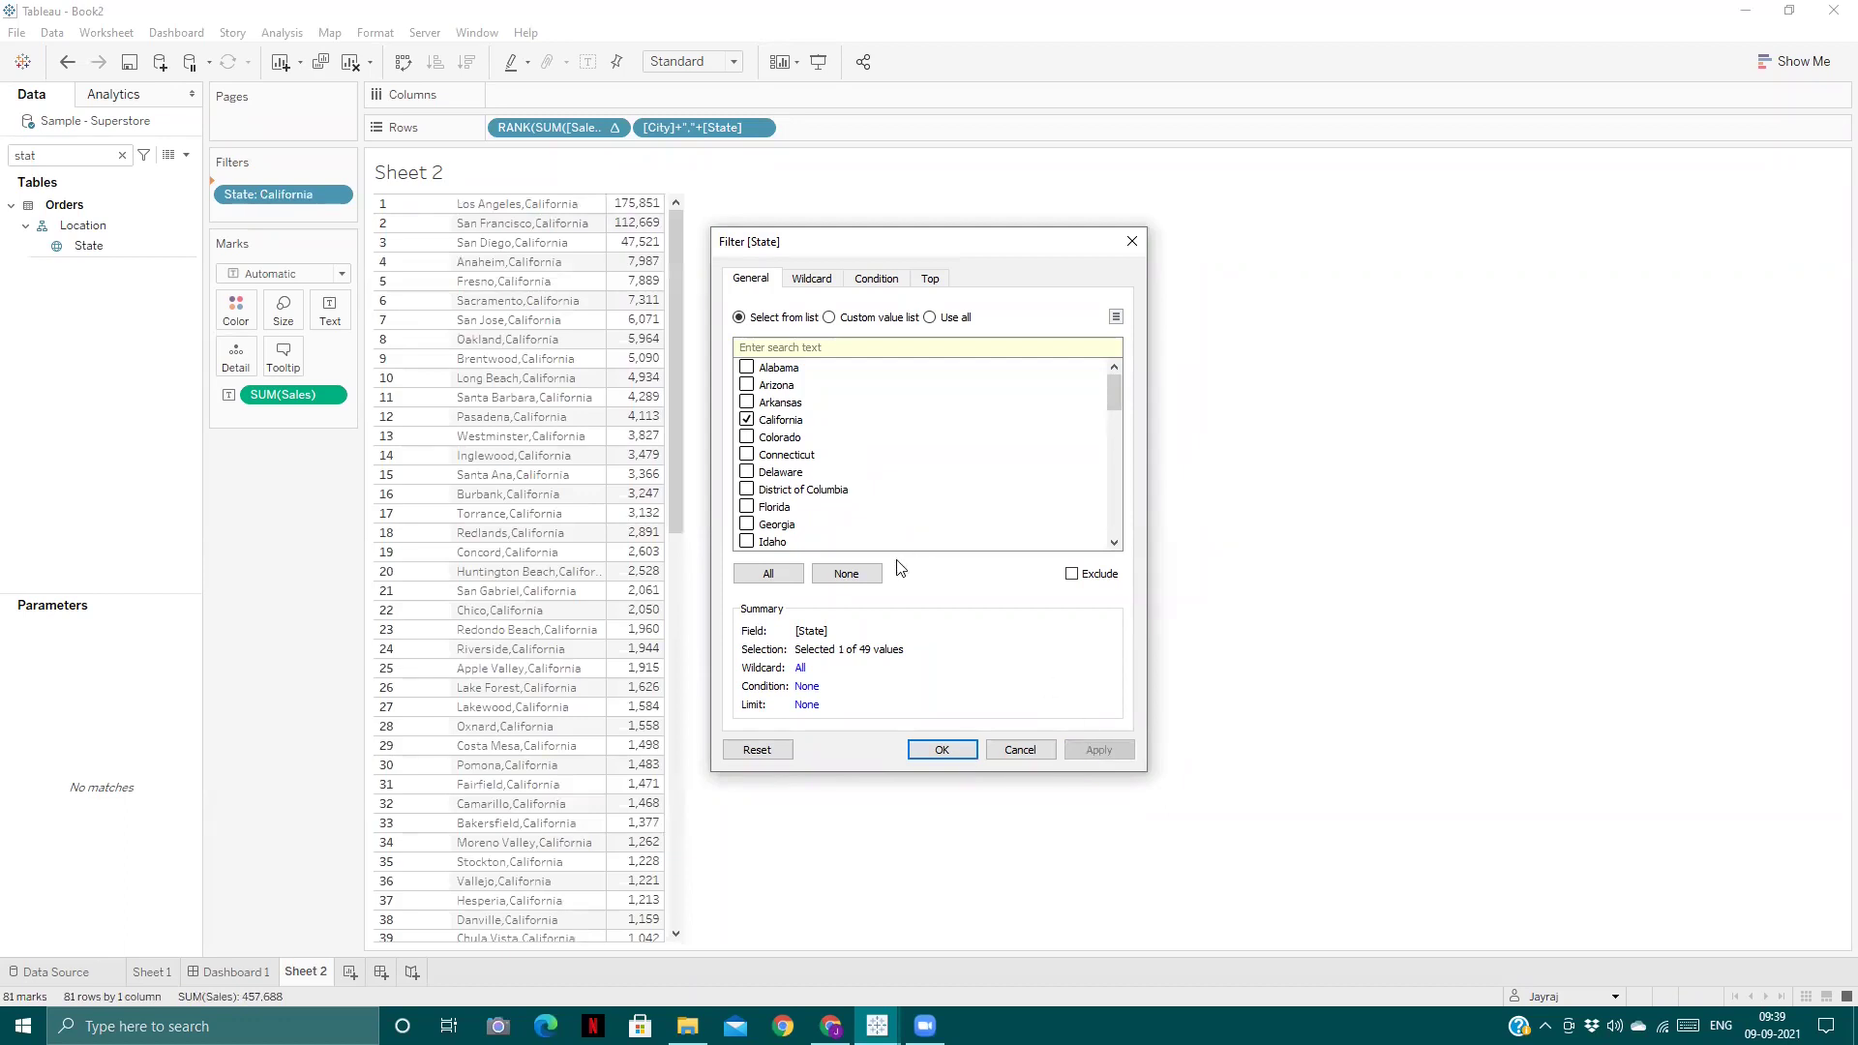
pyautogui.click(944, 750)
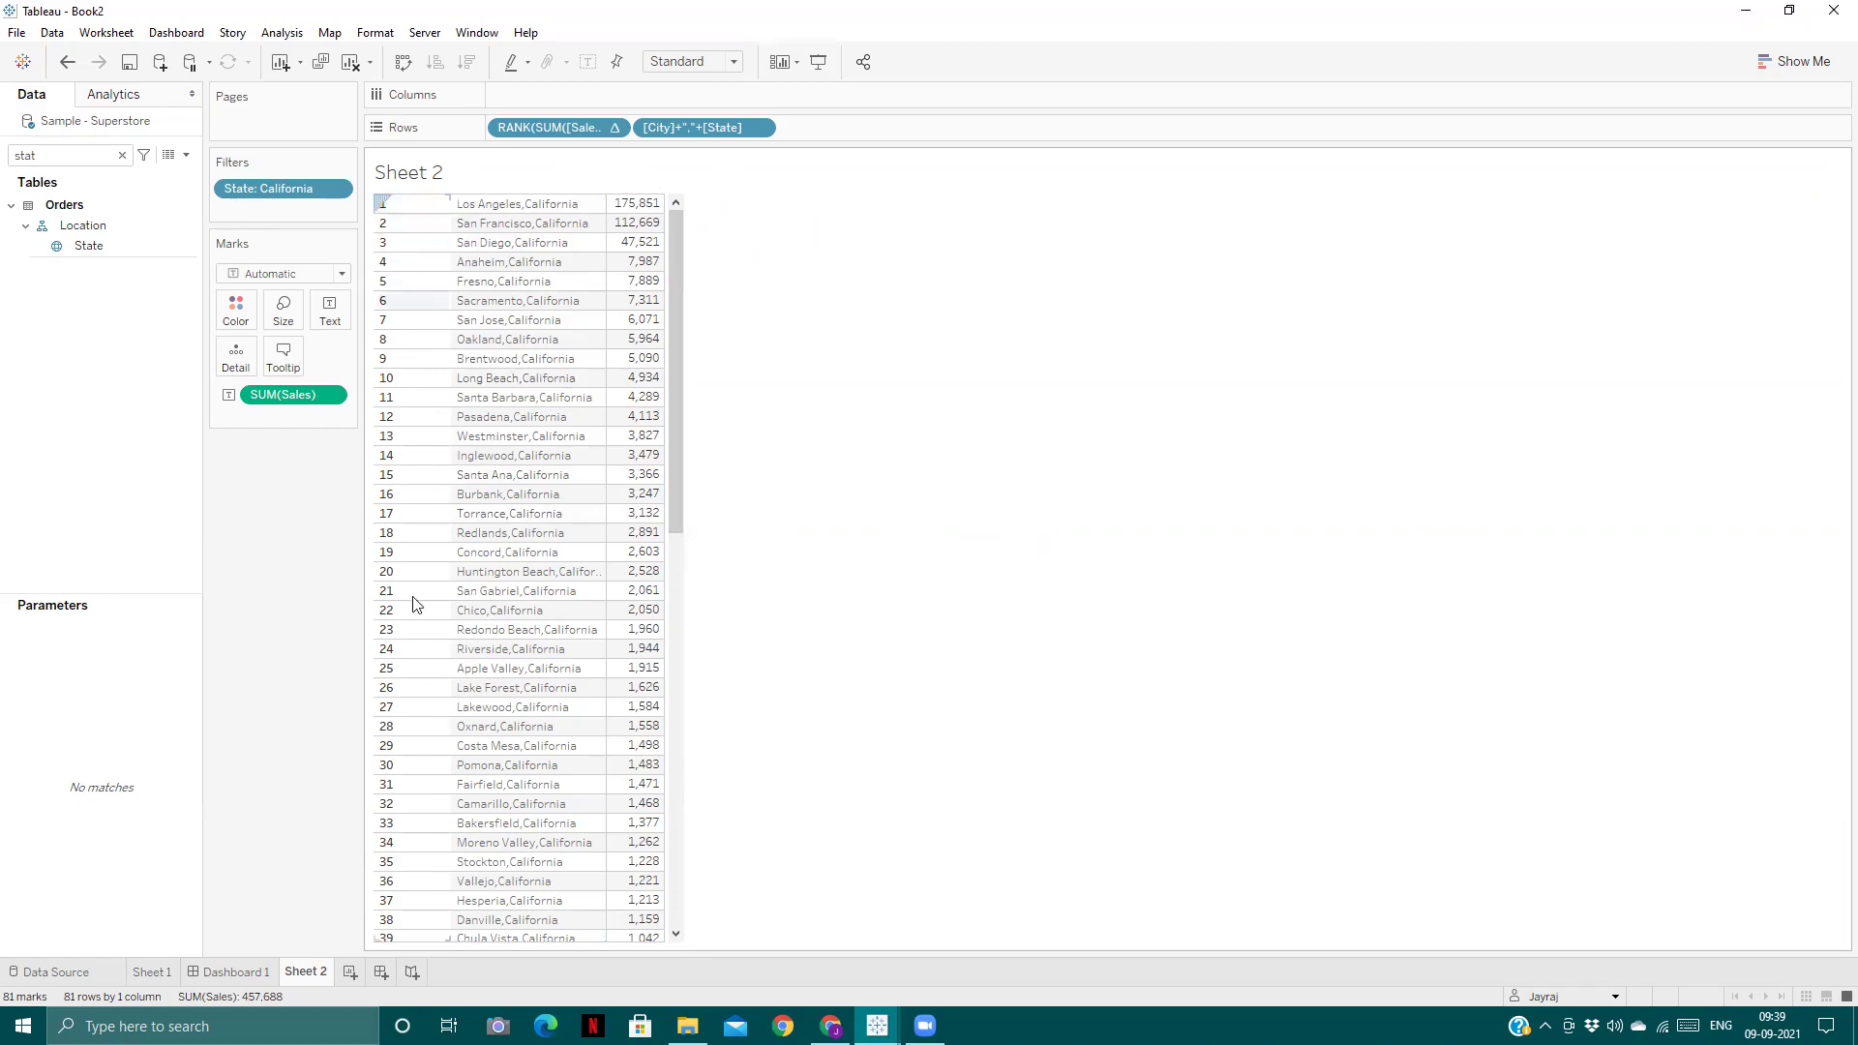
# - Create a calculated field named state tc with the formula LOOKUP(MAX([State]),0)
pyautogui.click(186, 155)
pyautogui.click(145, 175)
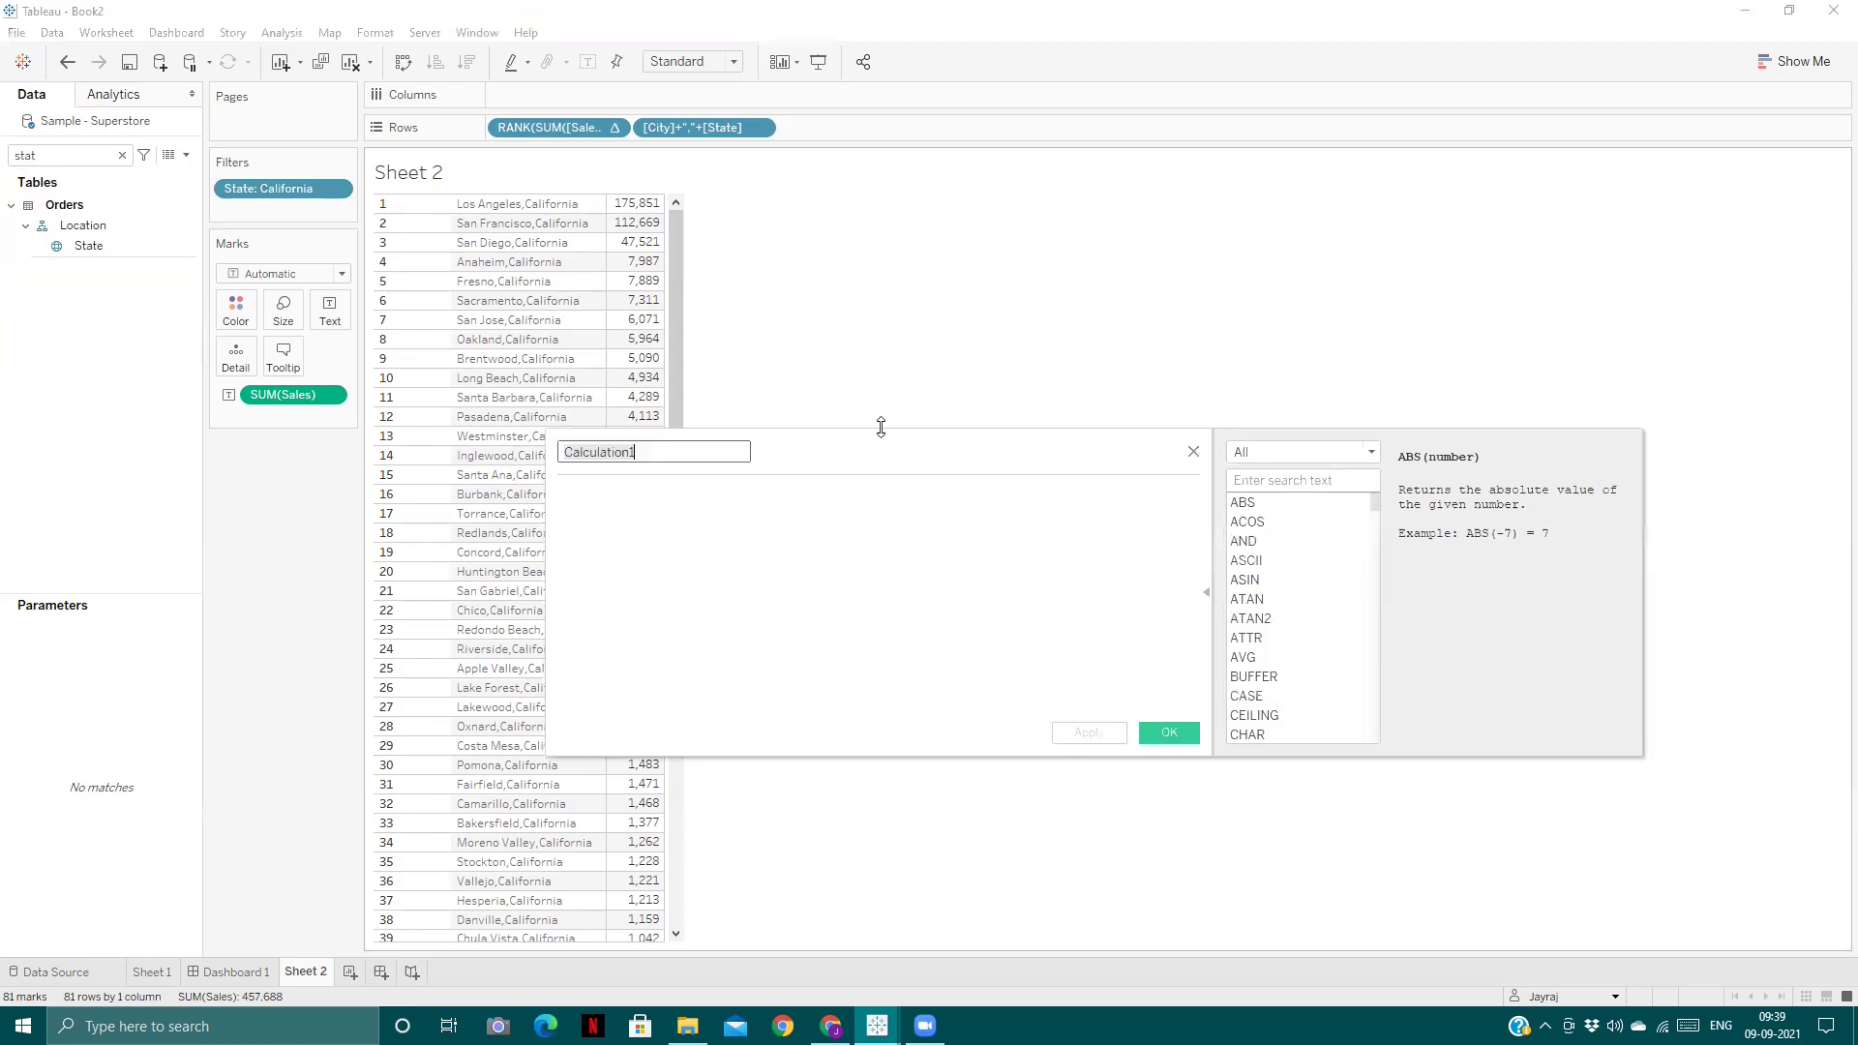
pyautogui.press('BackSpace')
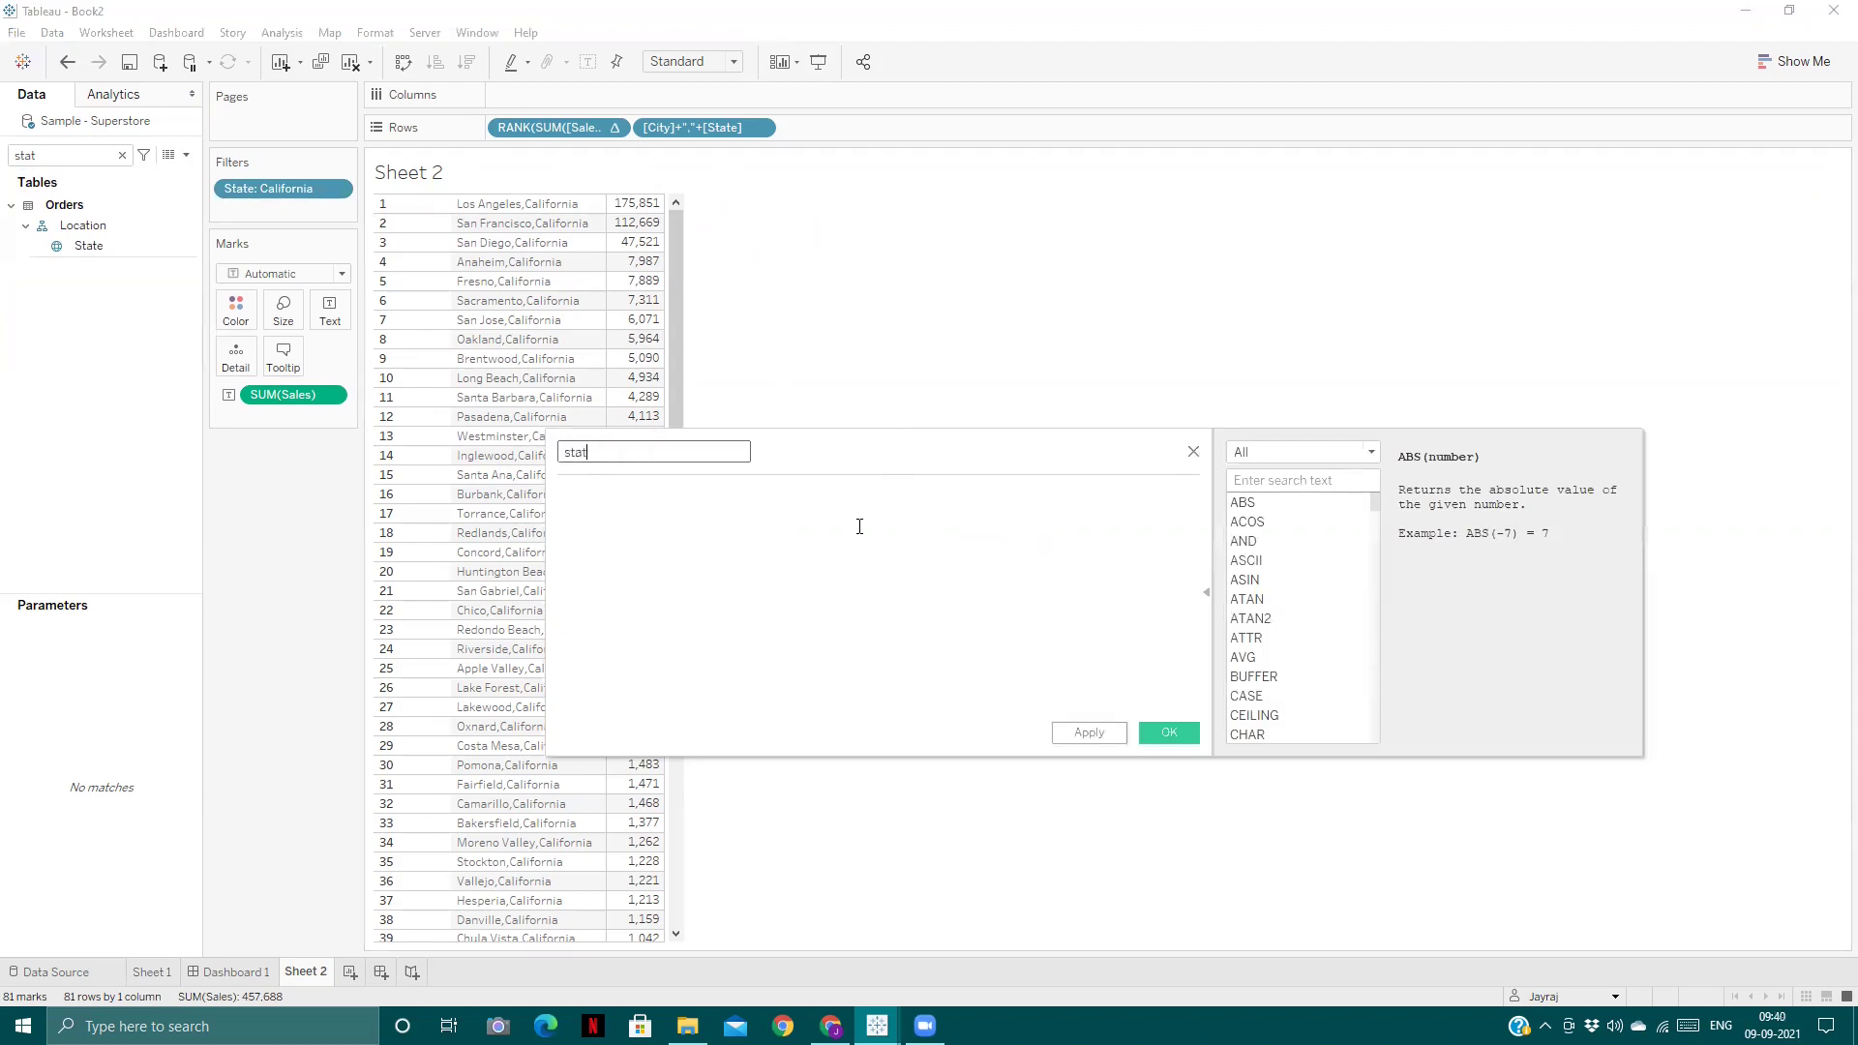
pyautogui.click(859, 526)
pyautogui.write('look')
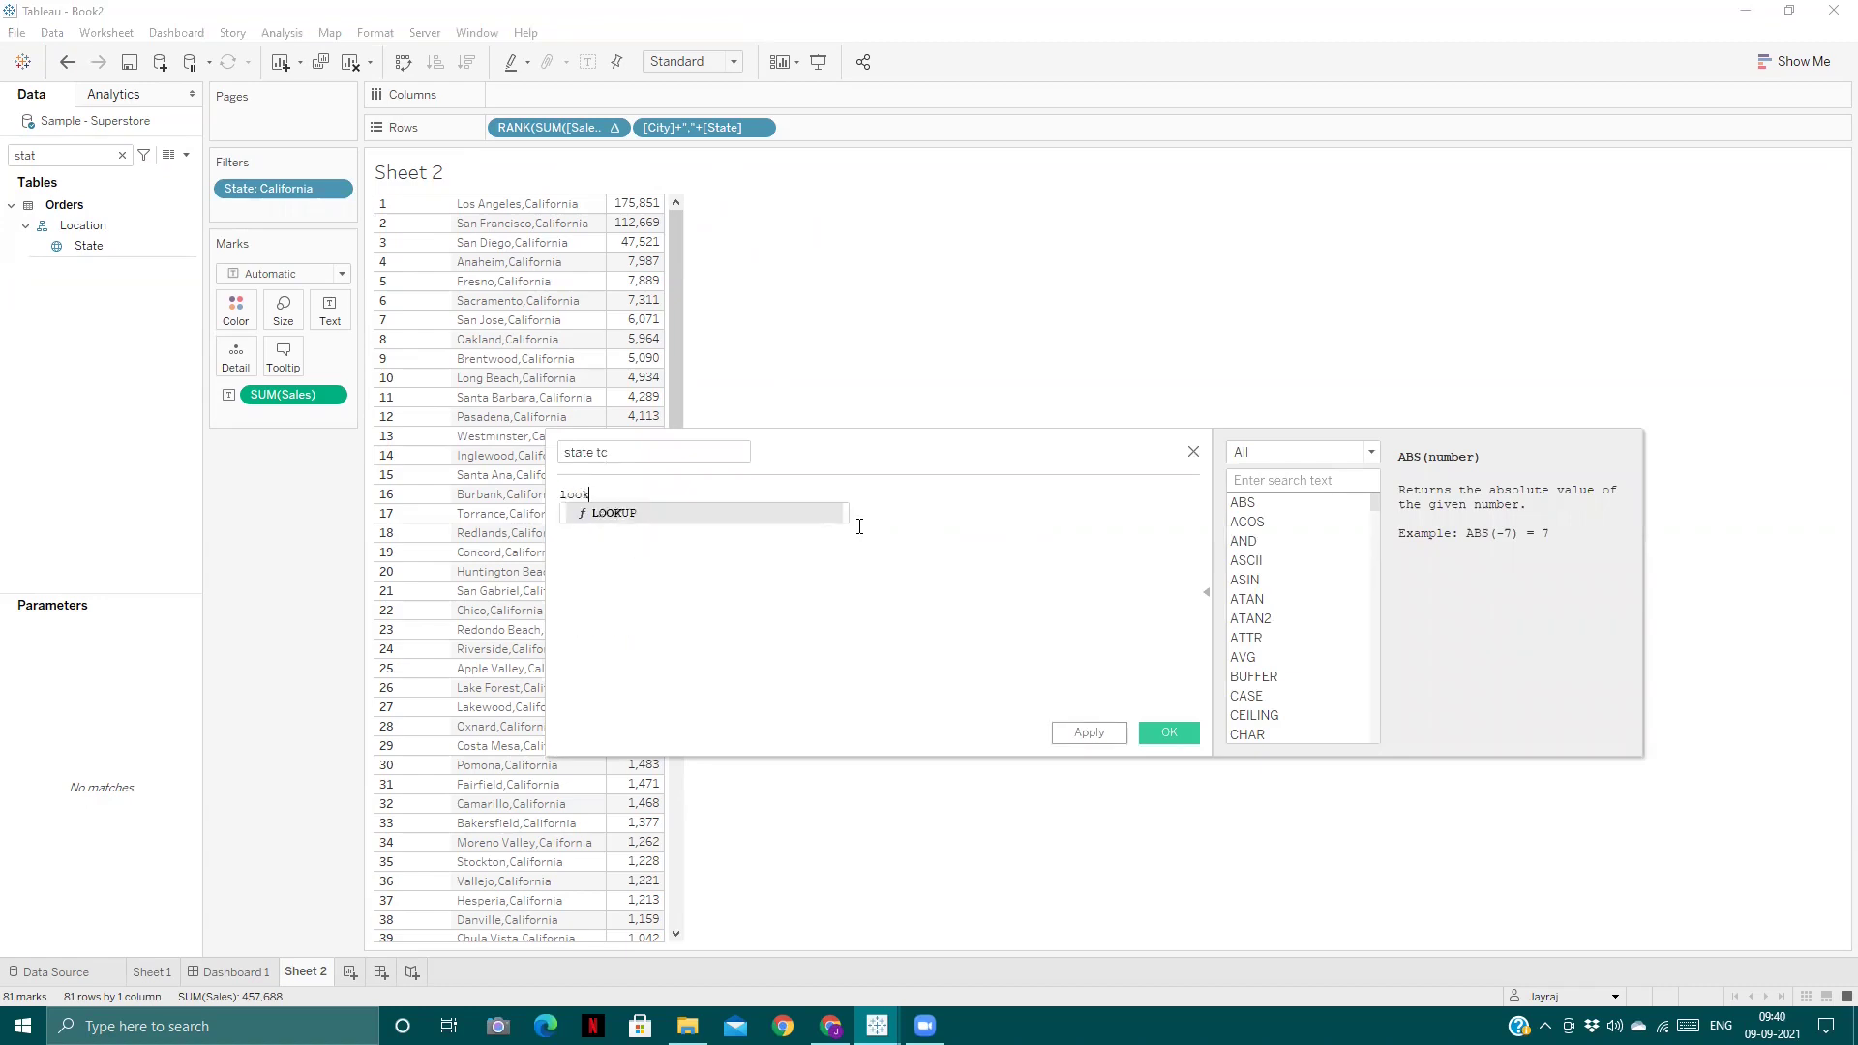
pyautogui.press('Return')
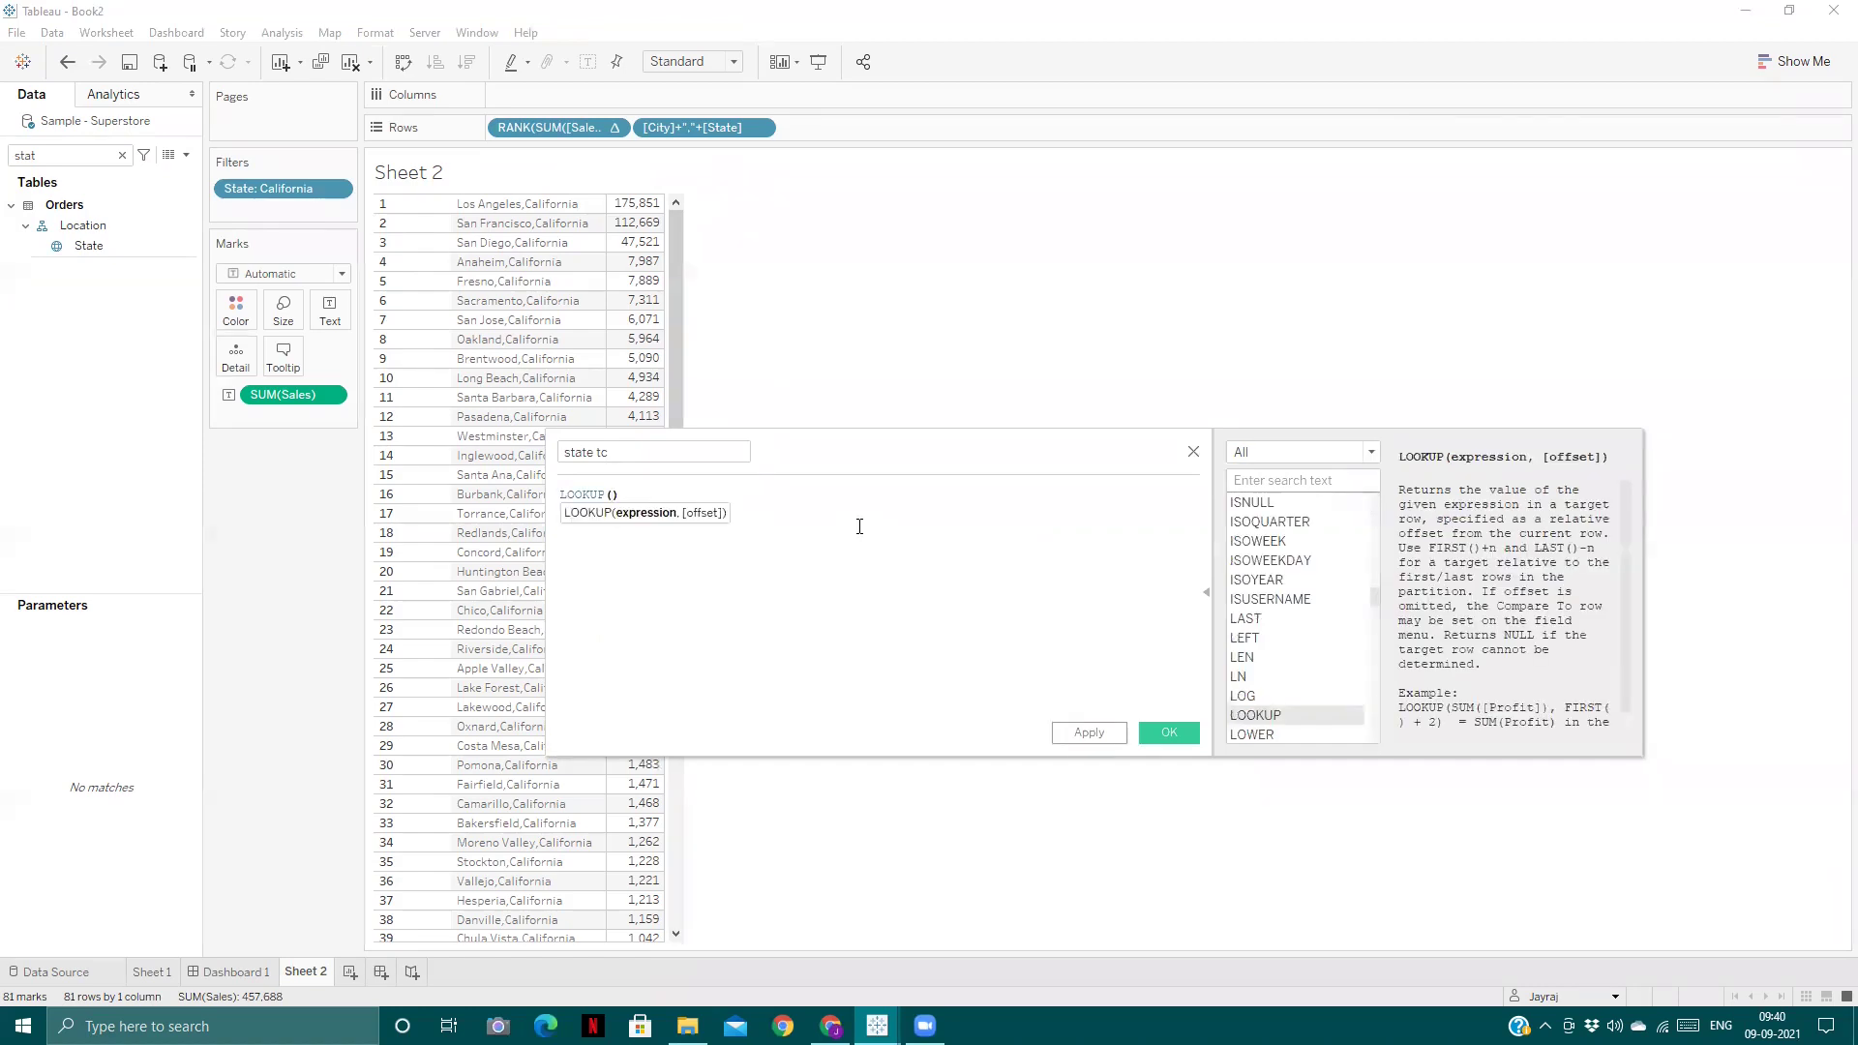
pyautogui.write('max')
pyautogui.press('Return')
pyautogui.write('stat')
pyautogui.press('Return')
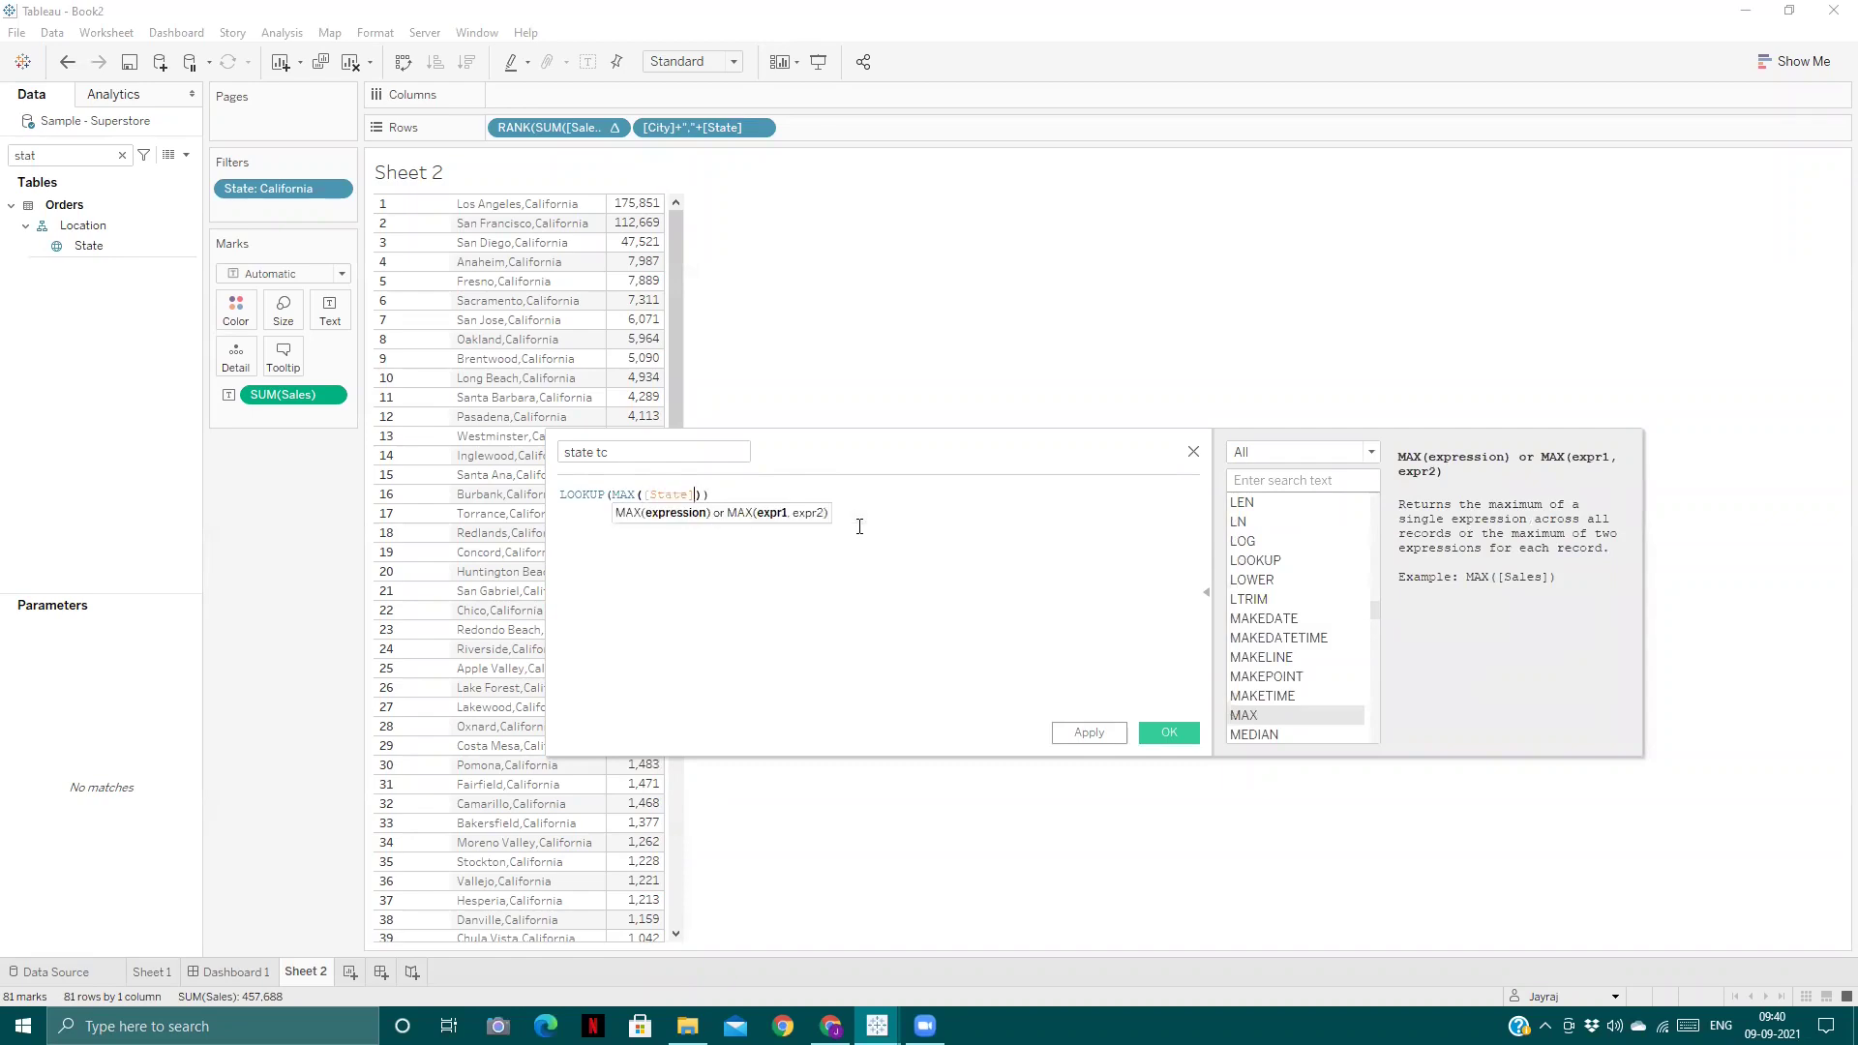
pyautogui.click(704, 491)
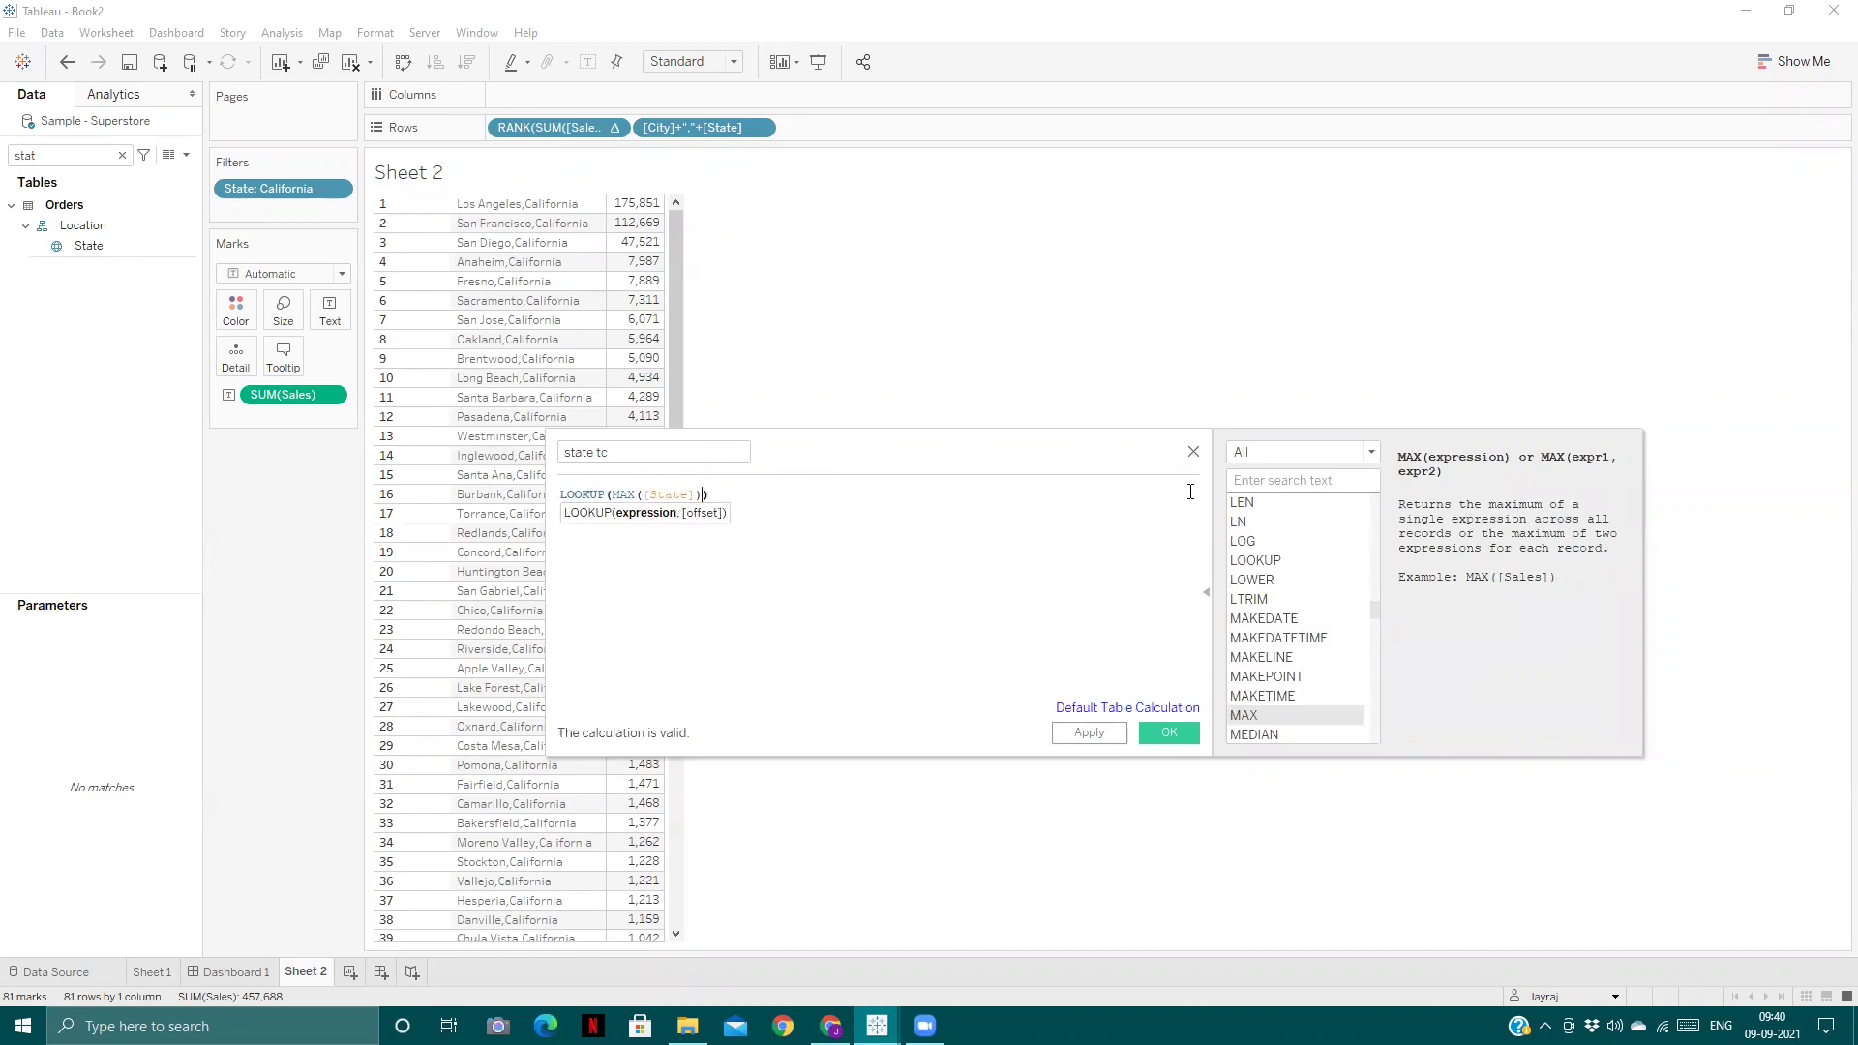
pyautogui.write(',0')
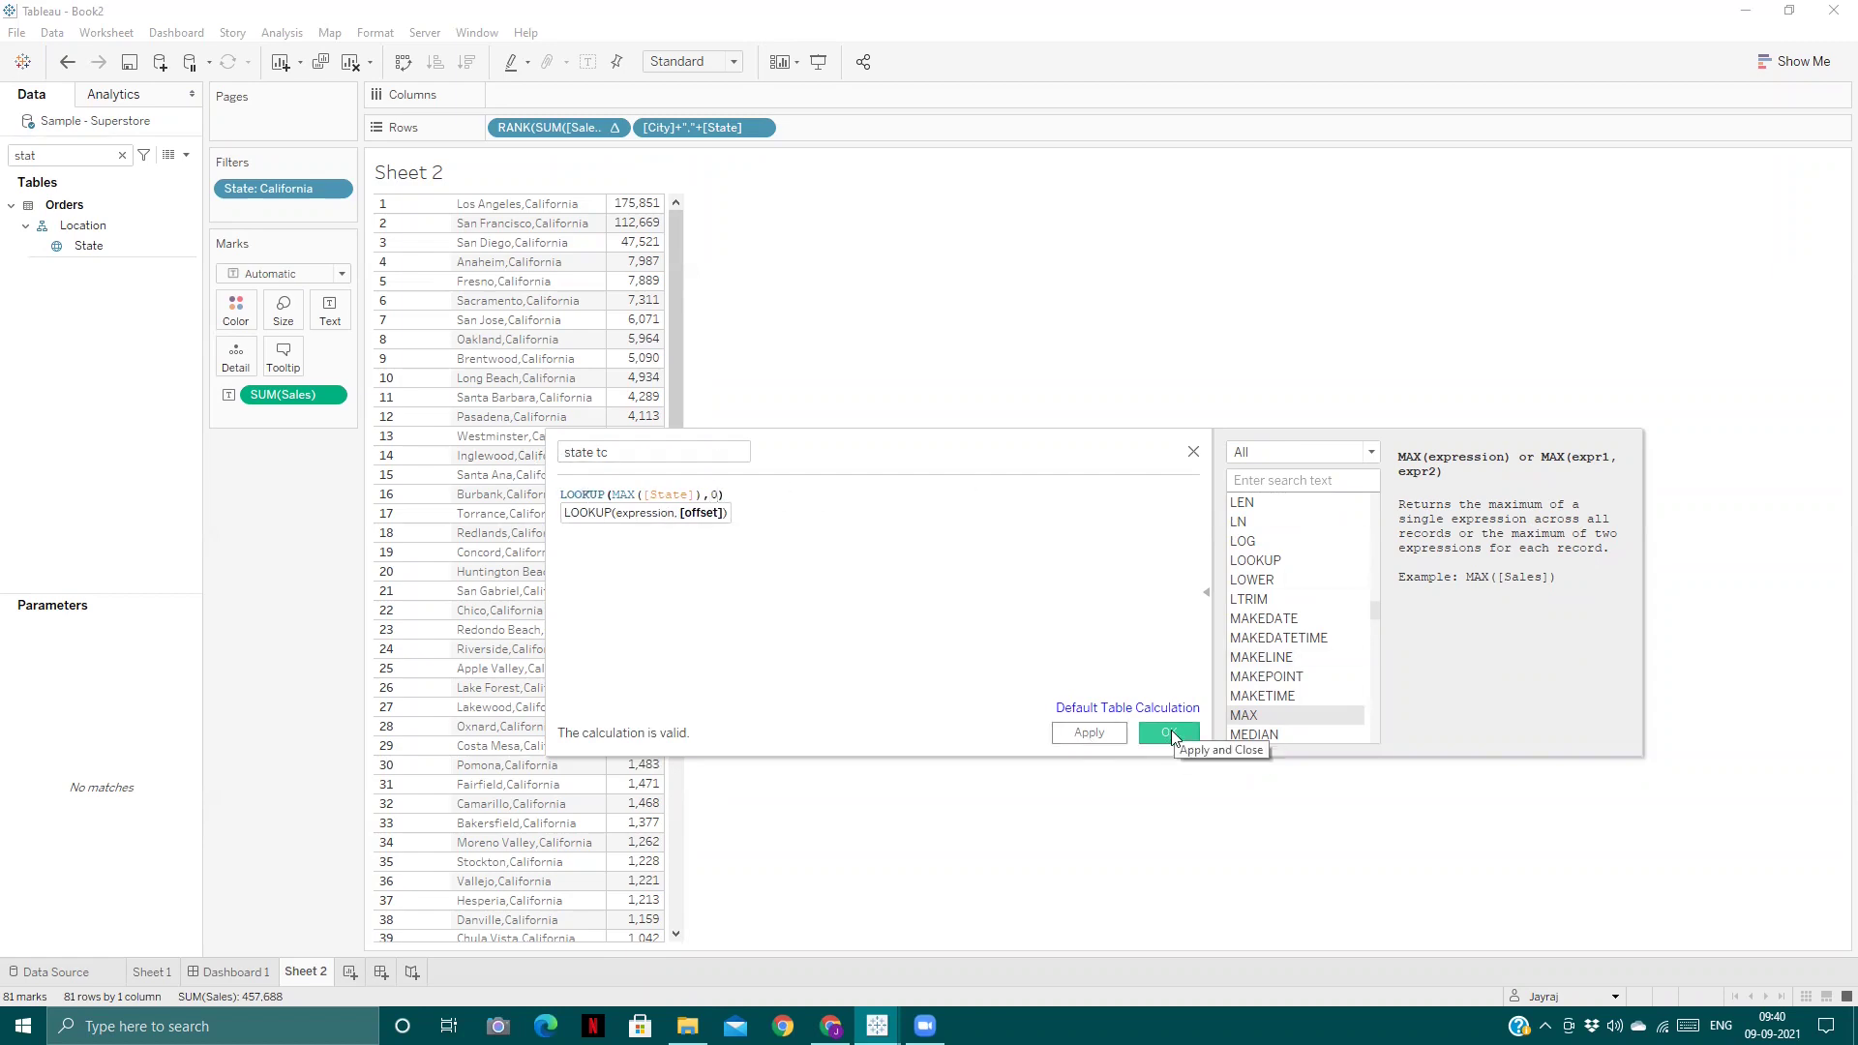
pyautogui.click(1169, 733)
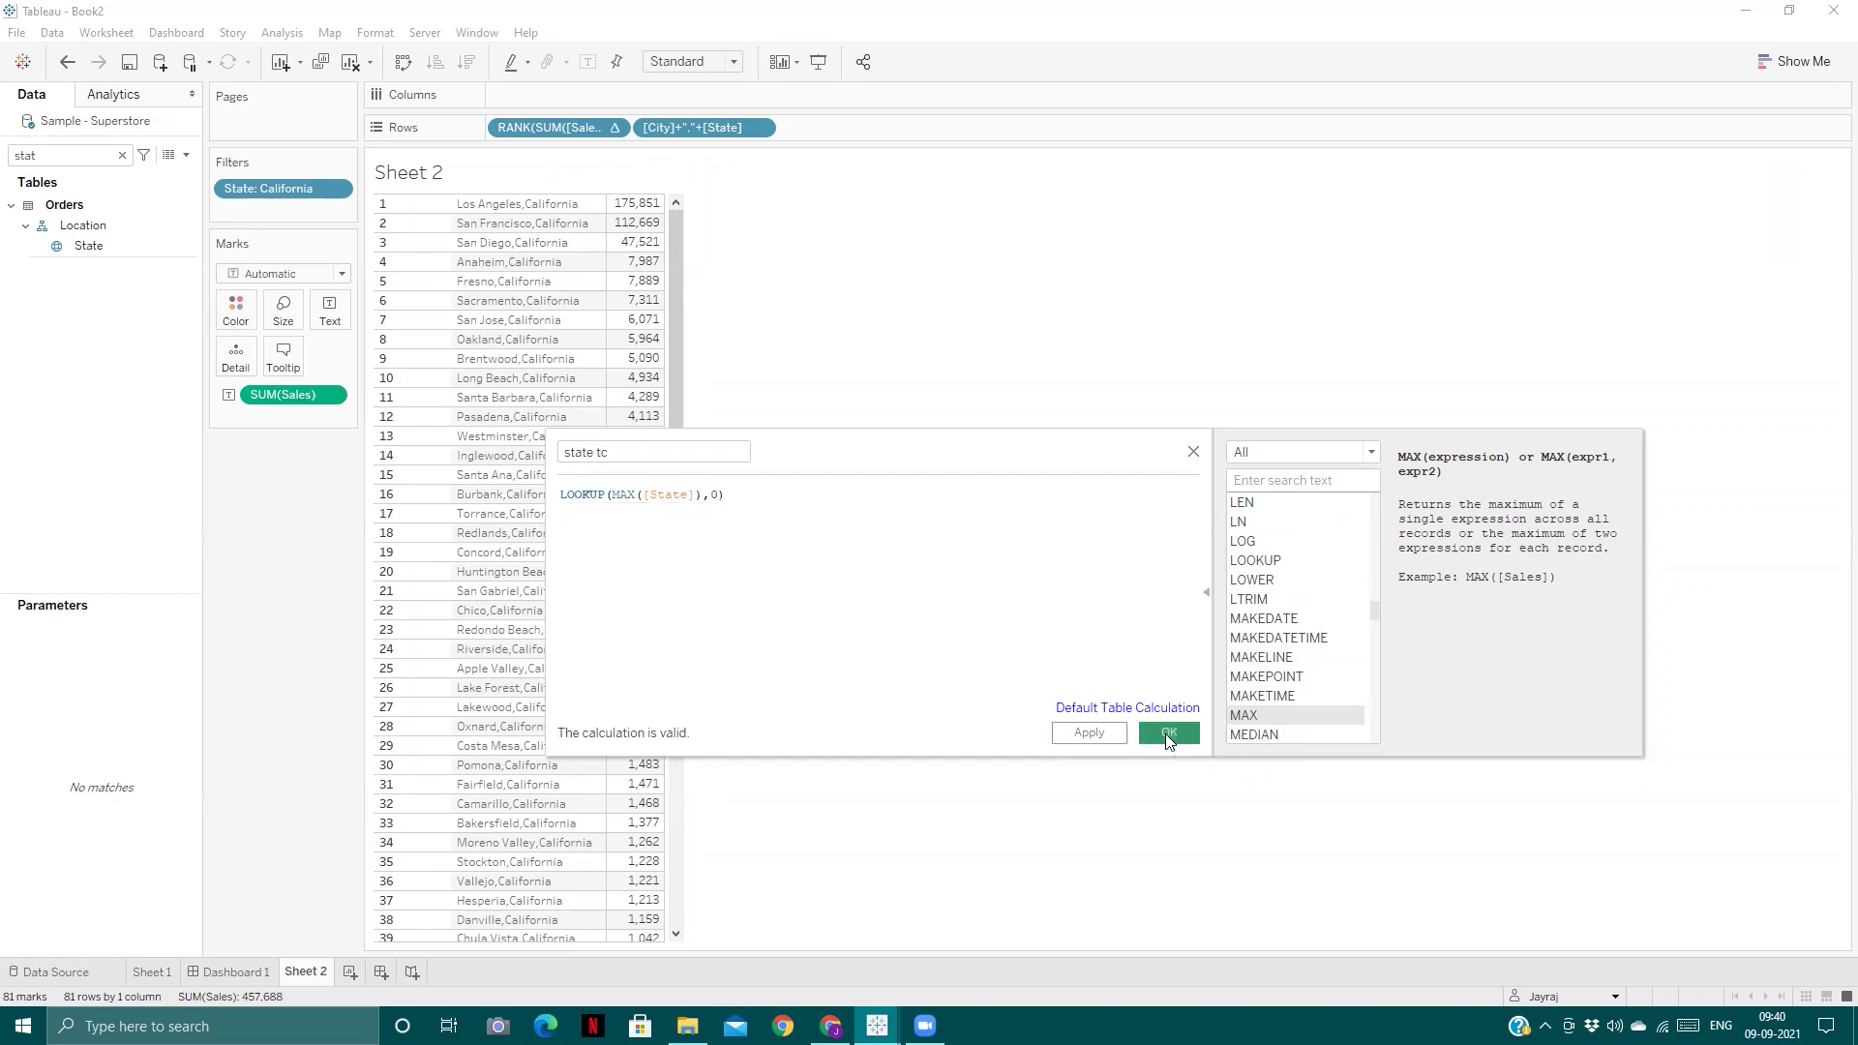
# - Replace the State filter with a state tc filter limited to California and look through the ranked cities
pyautogui.moveTo(107, 308); pyautogui.dragTo(274, 186)
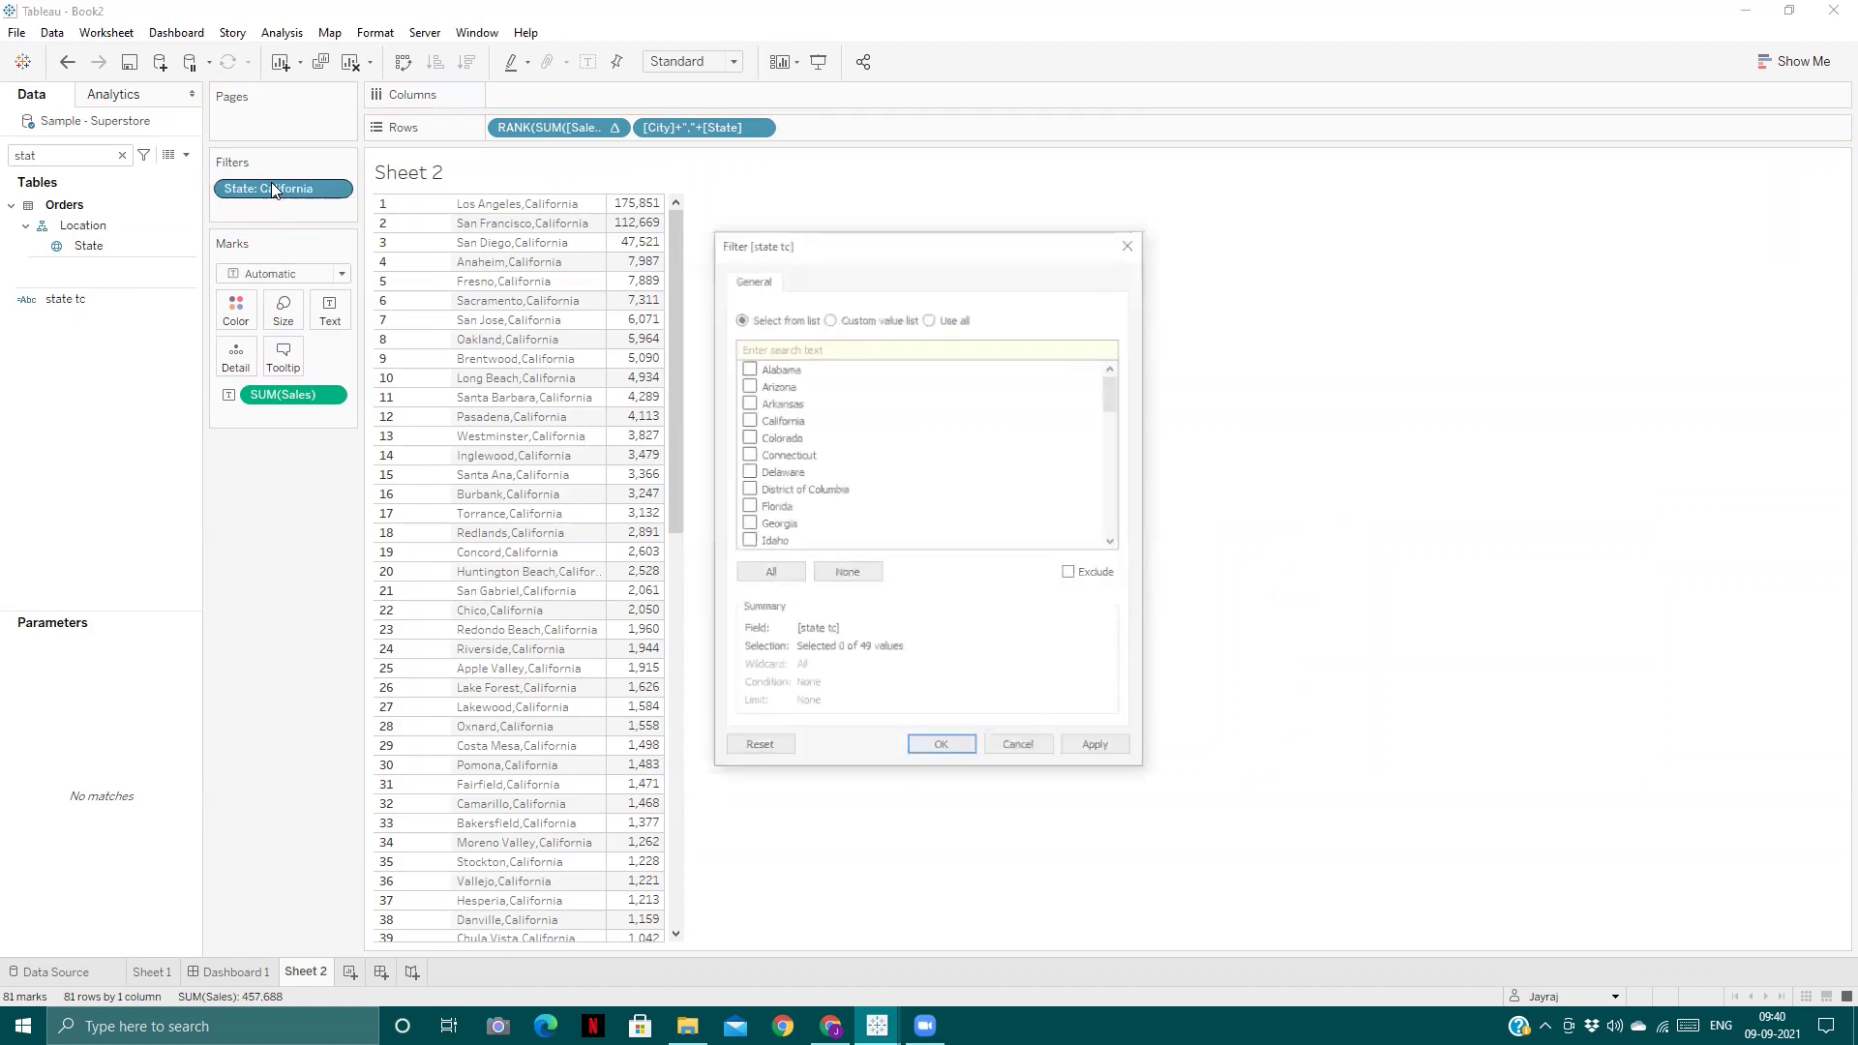
pyautogui.click(747, 420)
pyautogui.click(1103, 751)
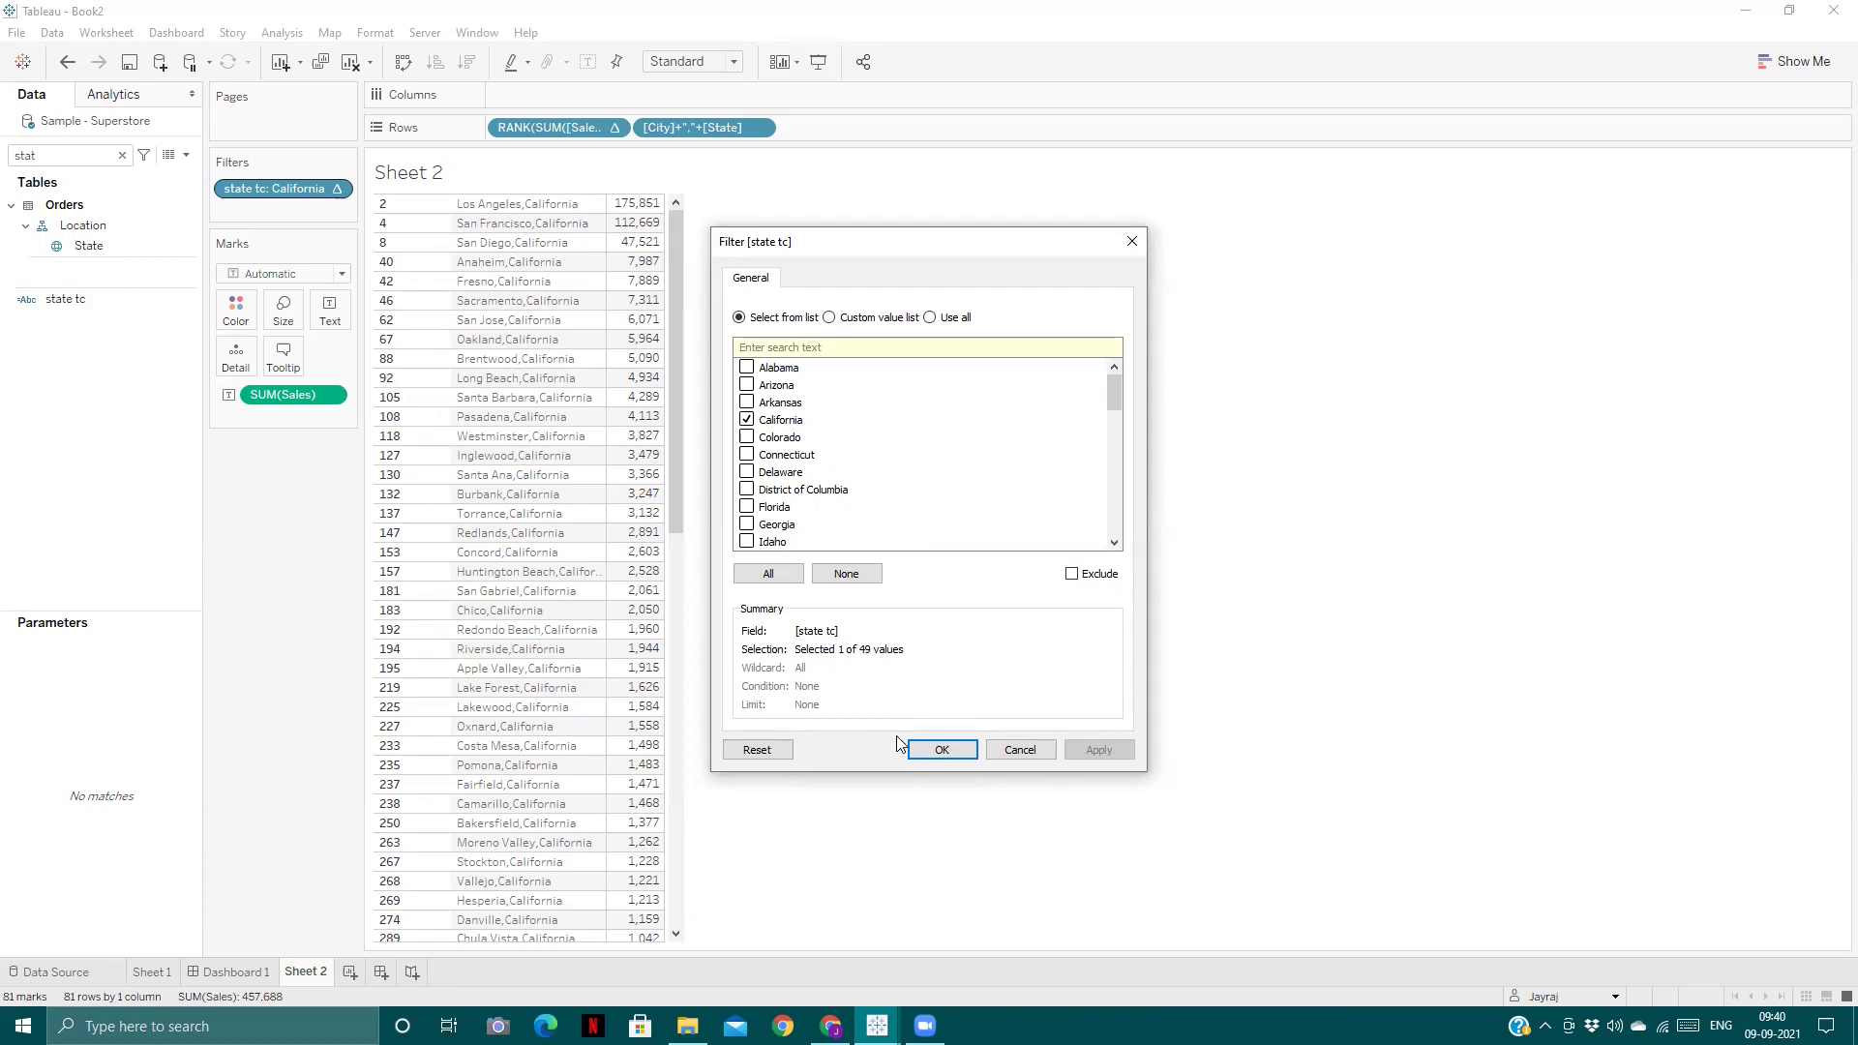
pyautogui.click(942, 751)
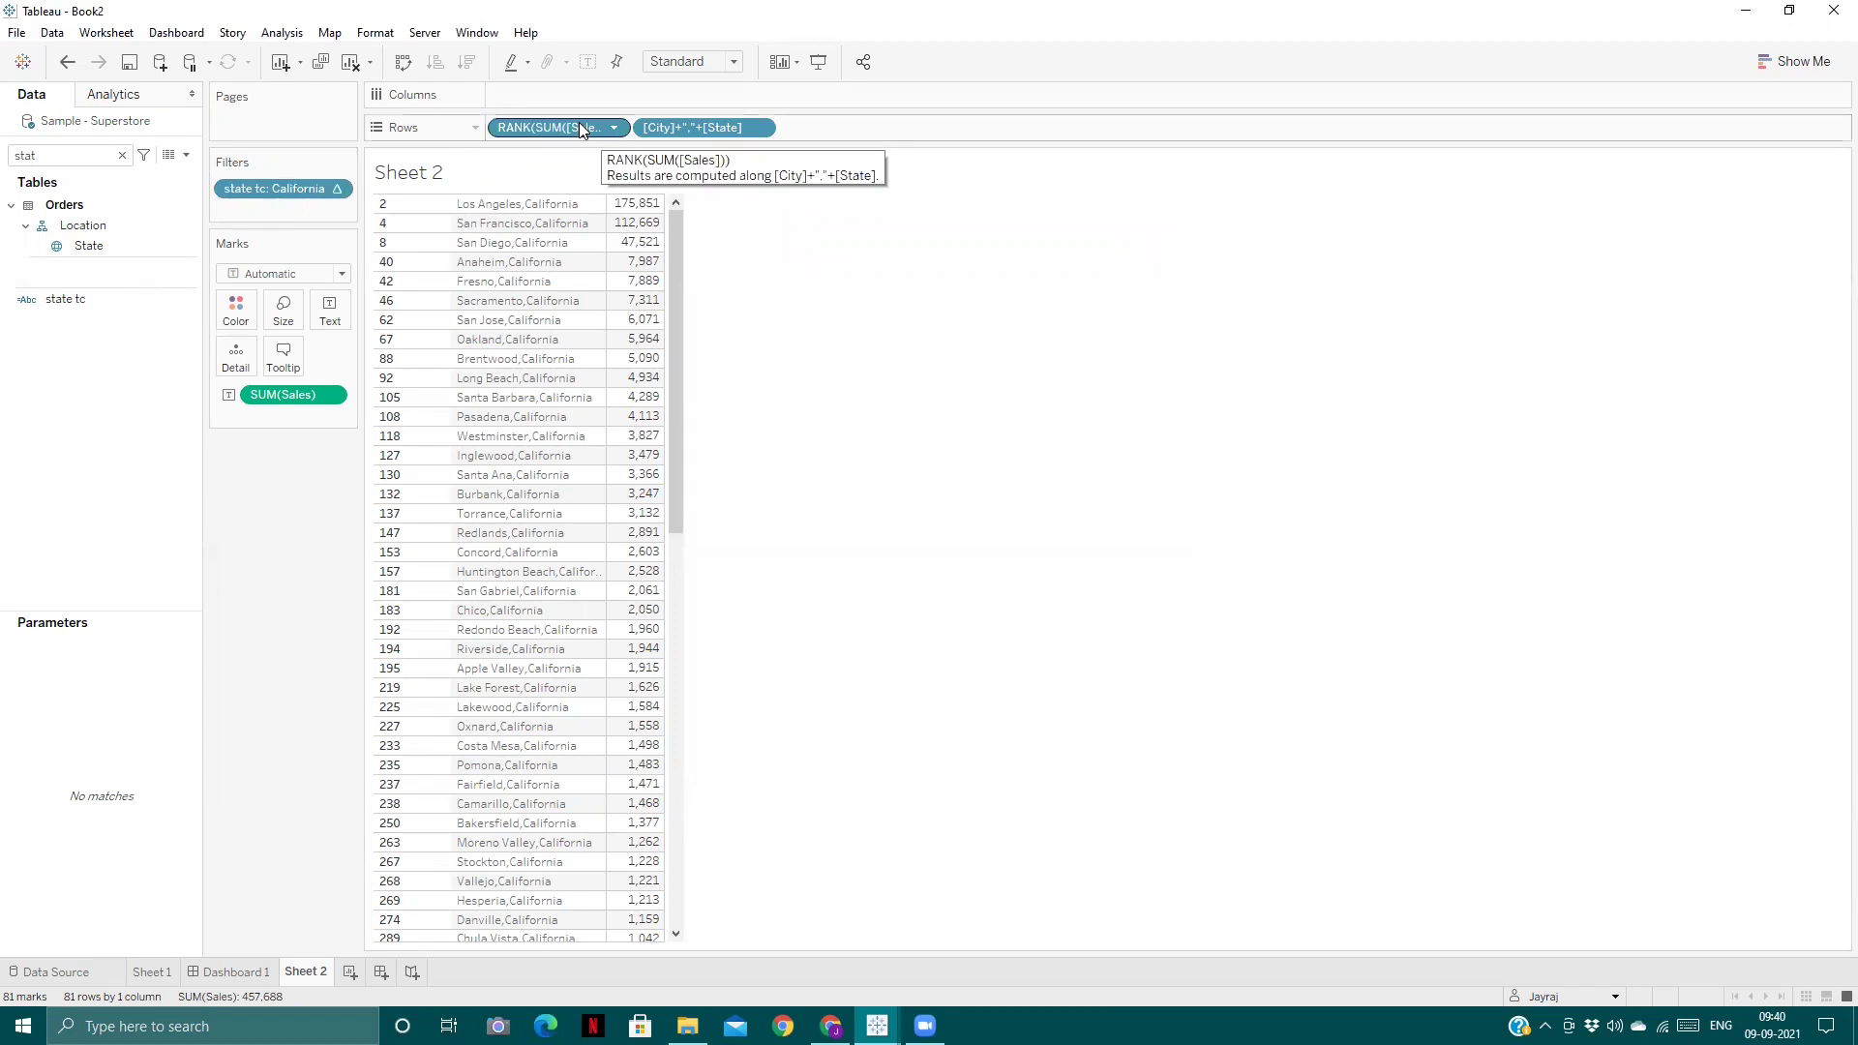
pyautogui.moveTo(676, 398); pyautogui.dragTo(661, 833)
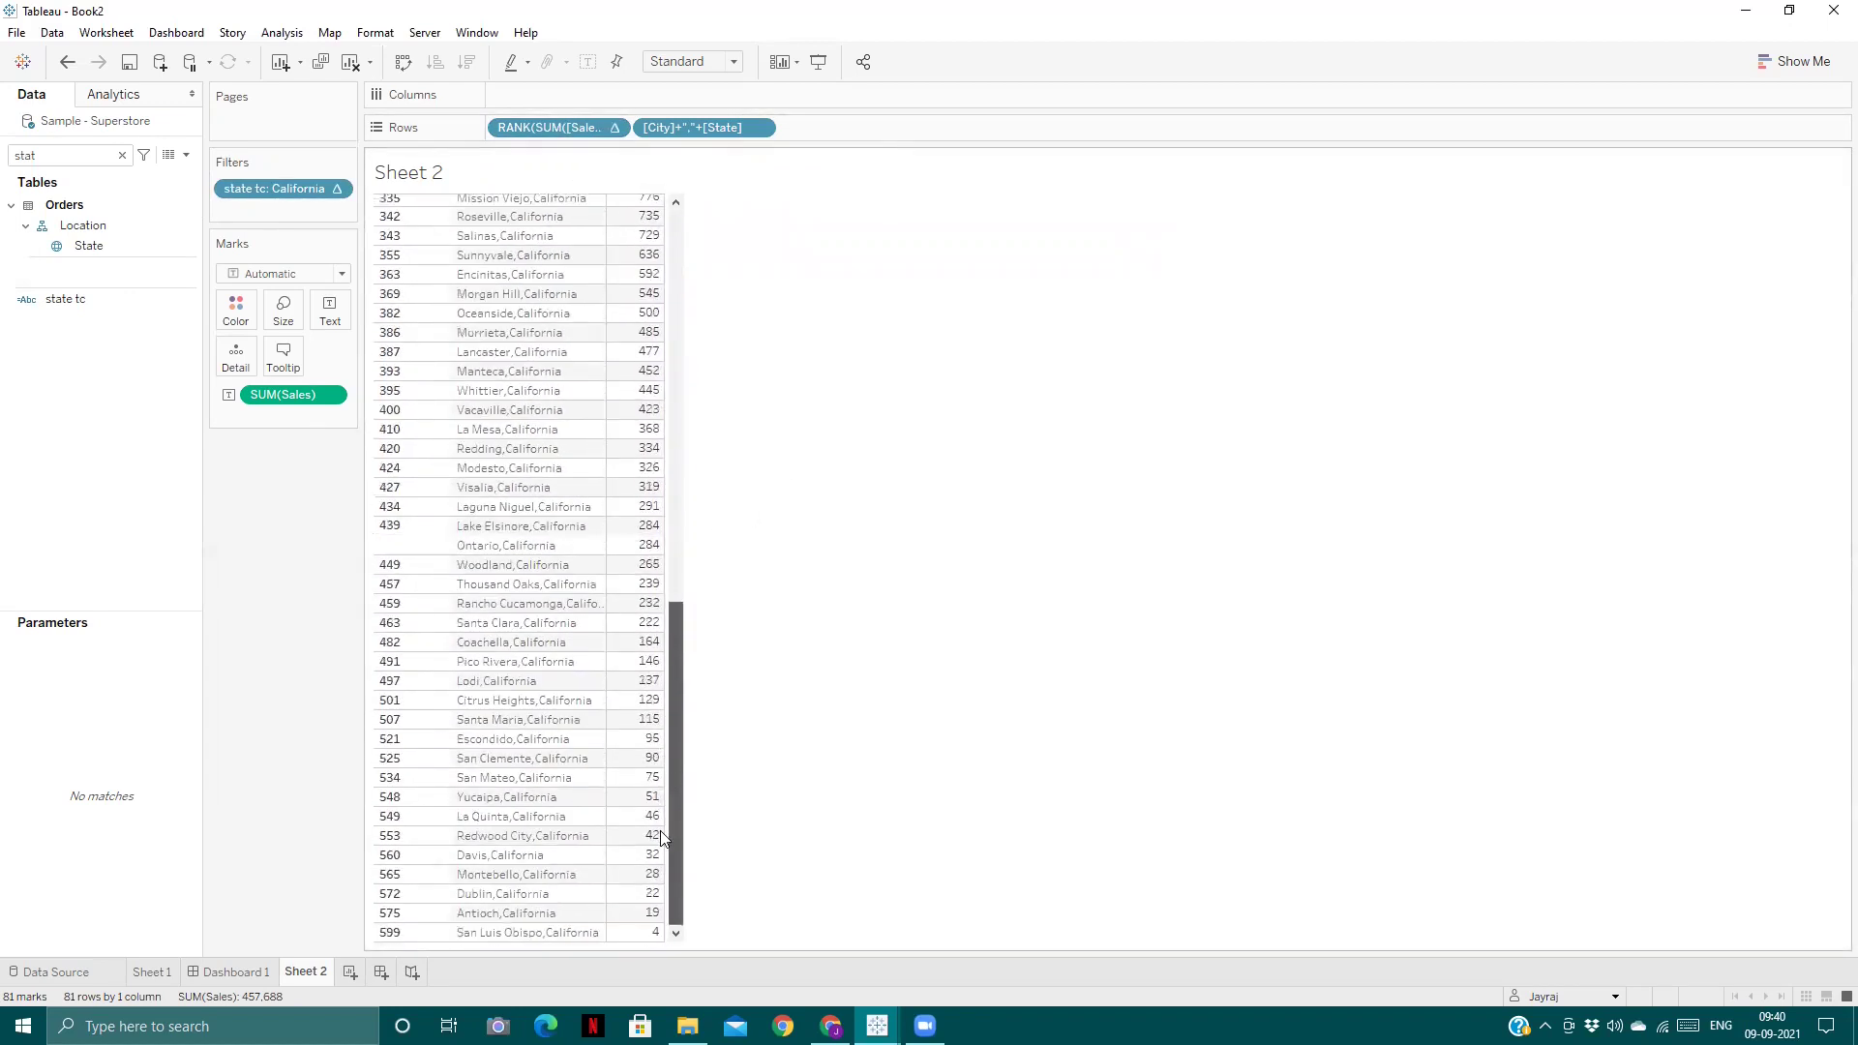
pyautogui.moveTo(667, 765); pyautogui.dragTo(673, 358)
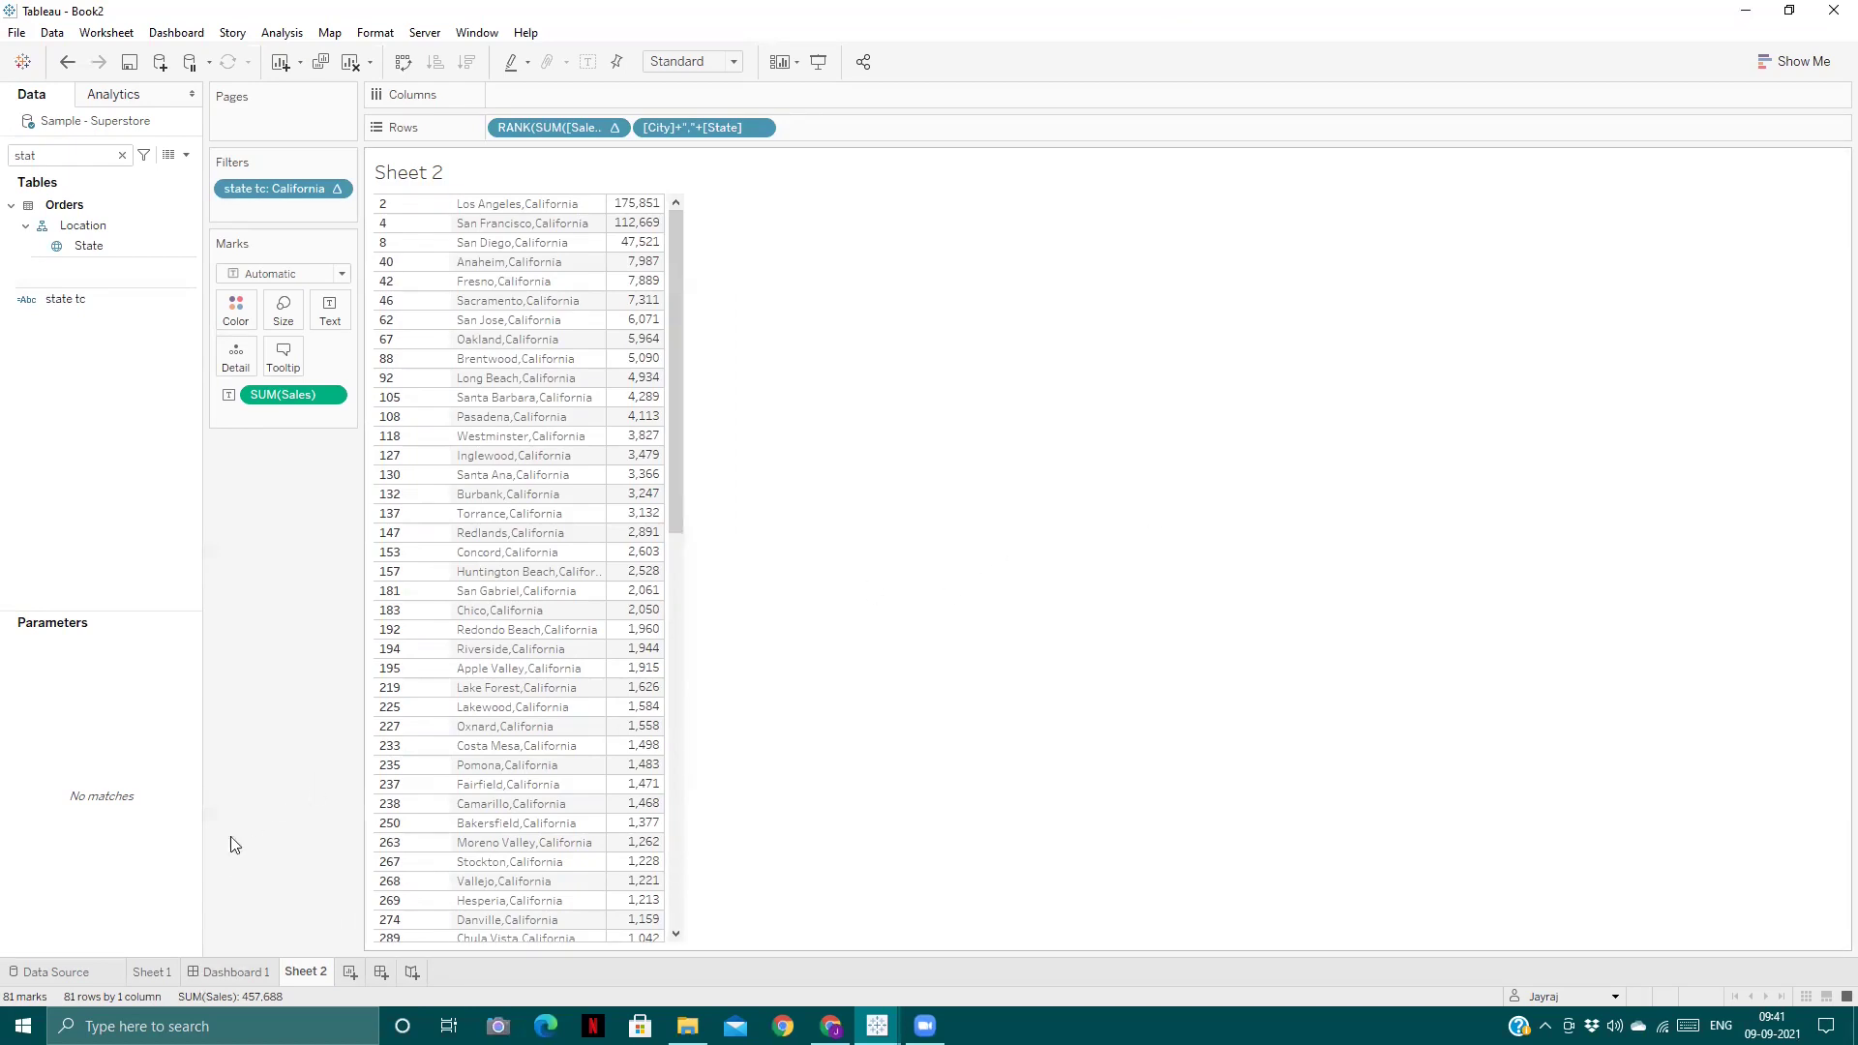
# - Return to Dashboard 1 and switch to the Tableau Book1 workbook
pyautogui.click(240, 968)
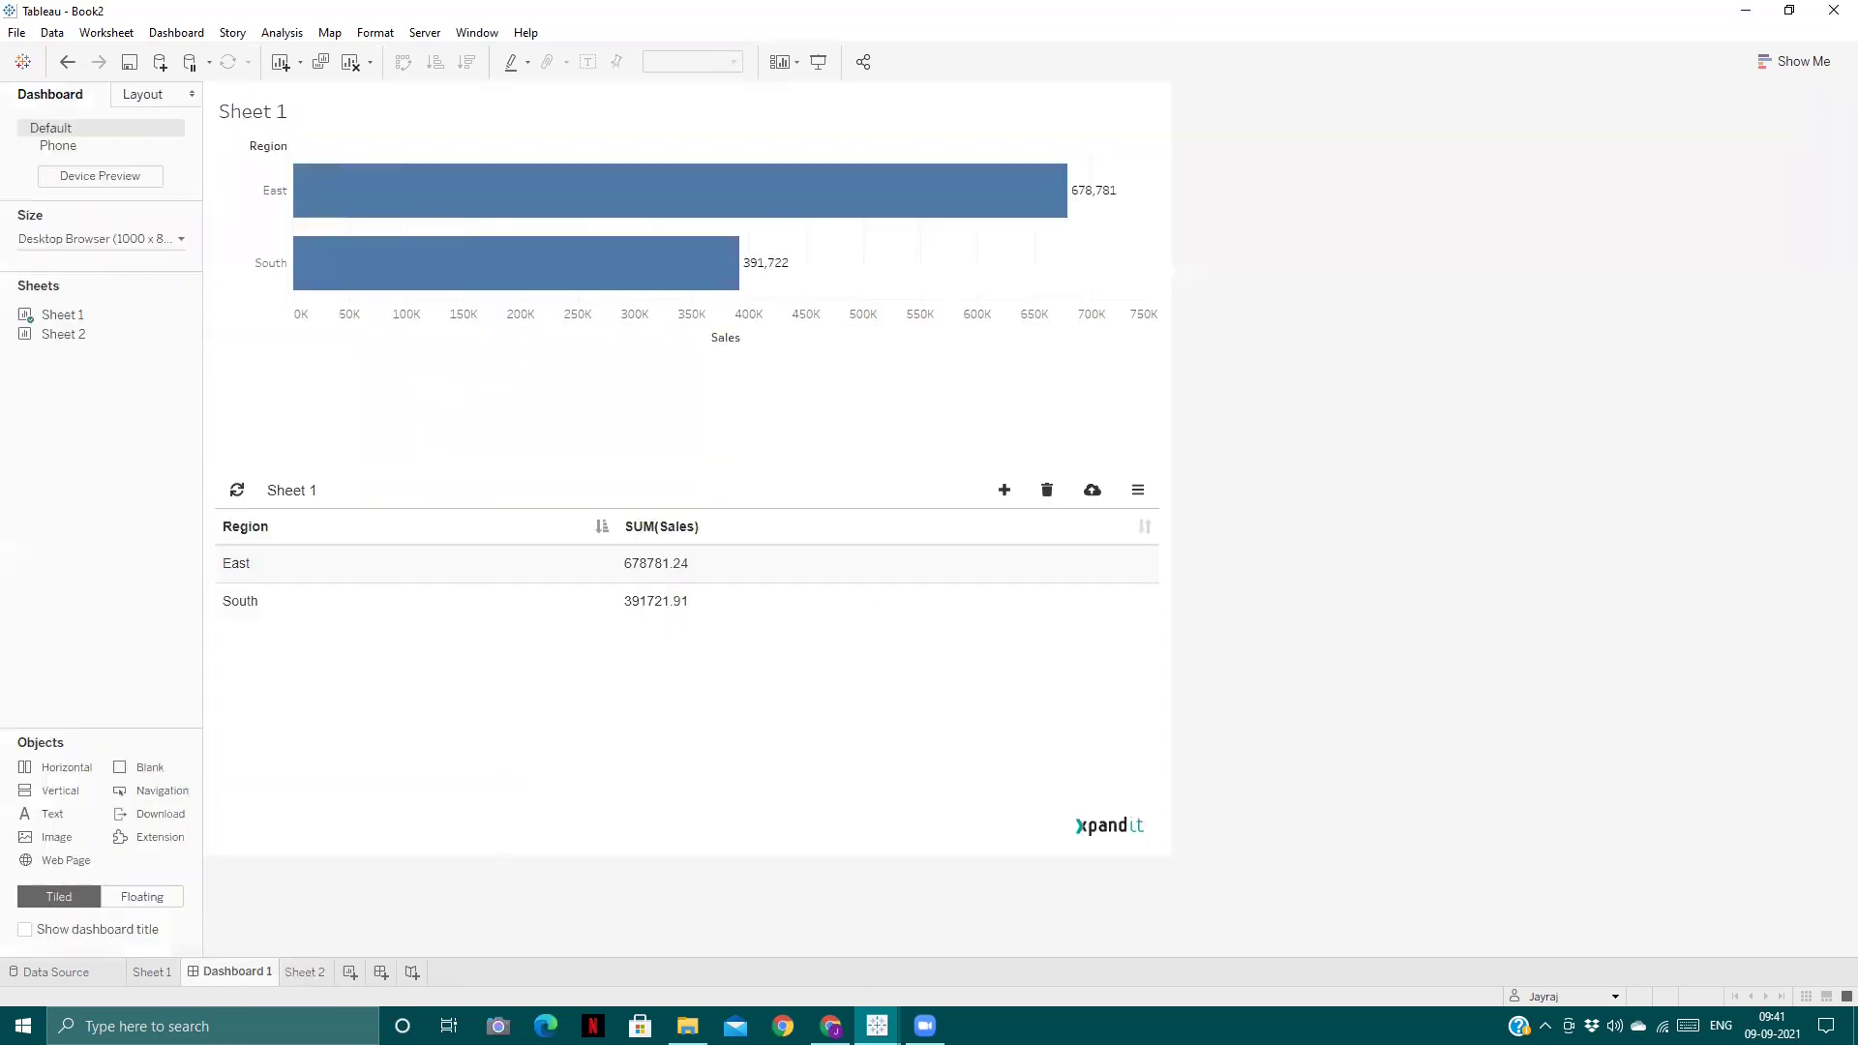
pyautogui.moveTo(876, 1026)
pyautogui.click(878, 931)
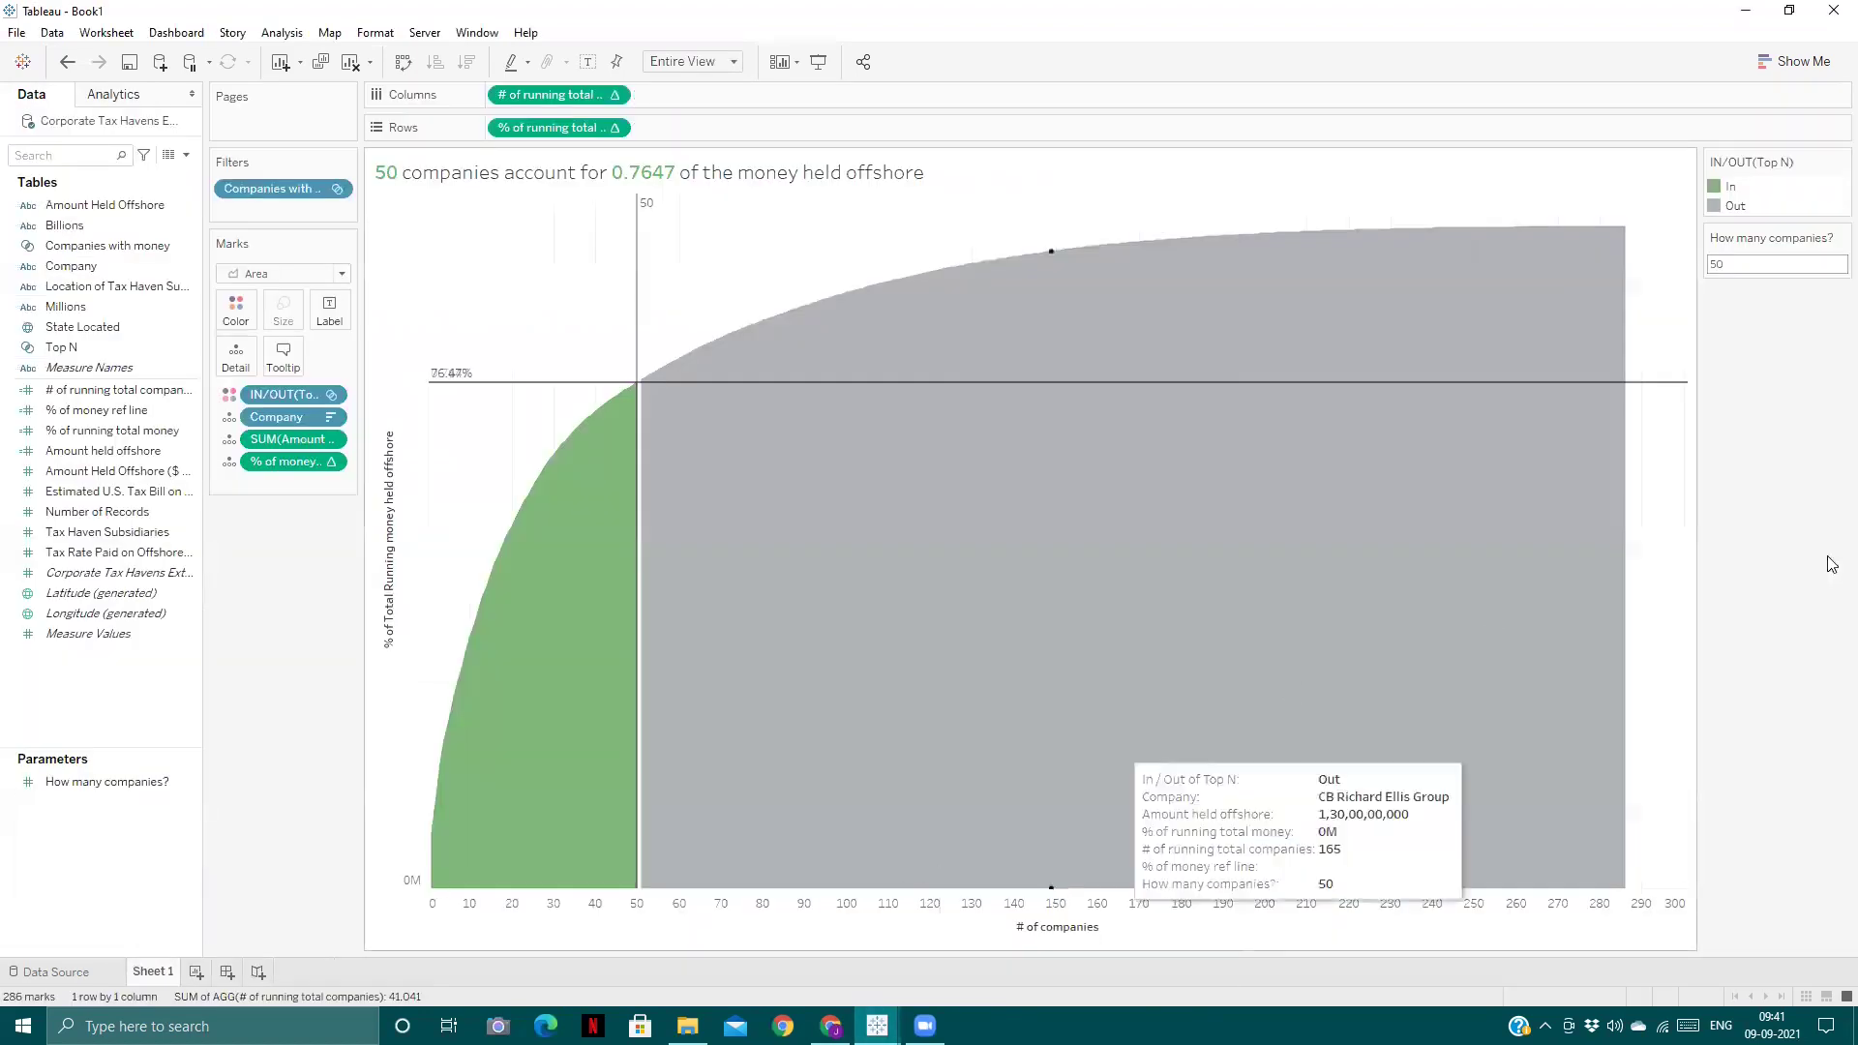